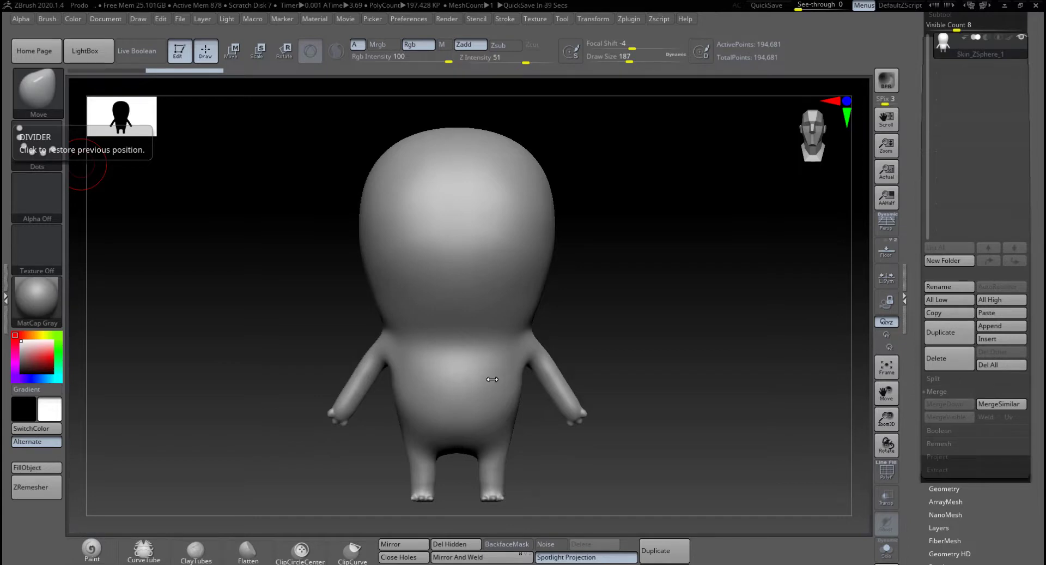
Step: Smooth the character's hips and the crotch area where the legs join the body
left_click_drag(621, 293, 623, 282)
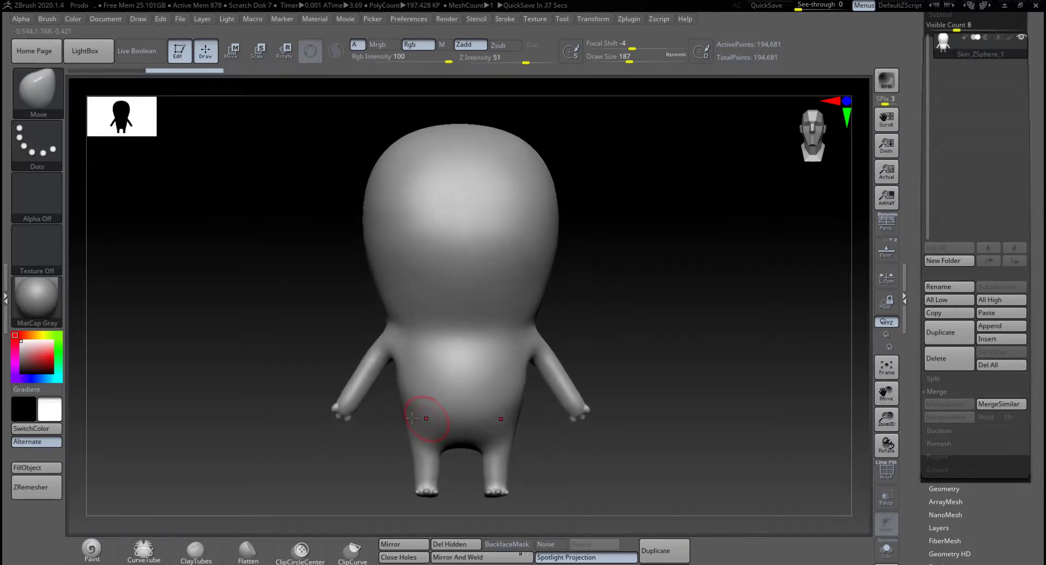
left_click_drag(515, 415, 517, 418, "shift")
left_click_drag(421, 448, 453, 454, "shift")
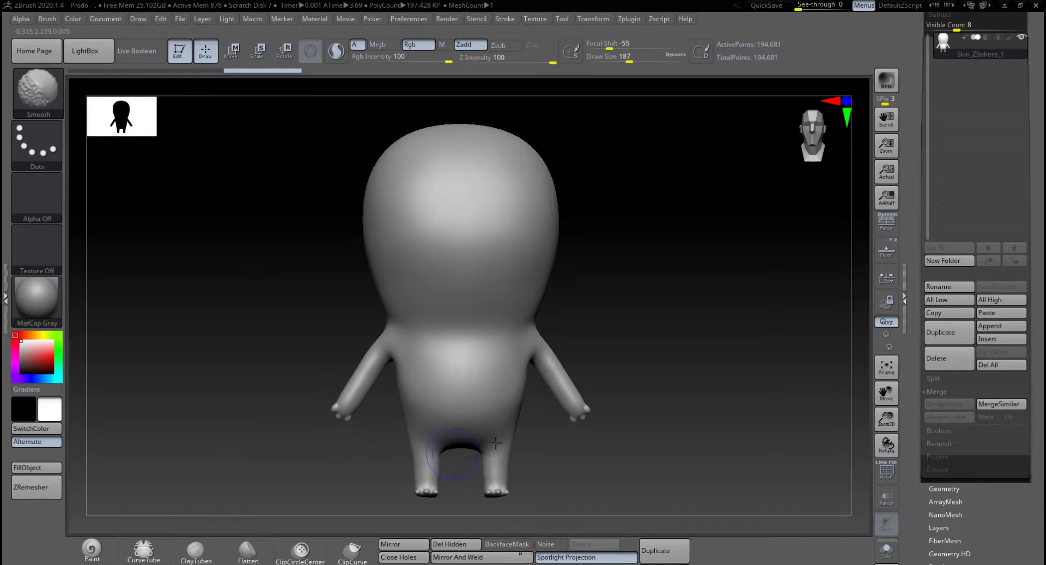
mouse_move(639, 338)
left_mouse_down()
mouse_move(679, 357)
mouse_move(677, 338)
left_mouse_up()
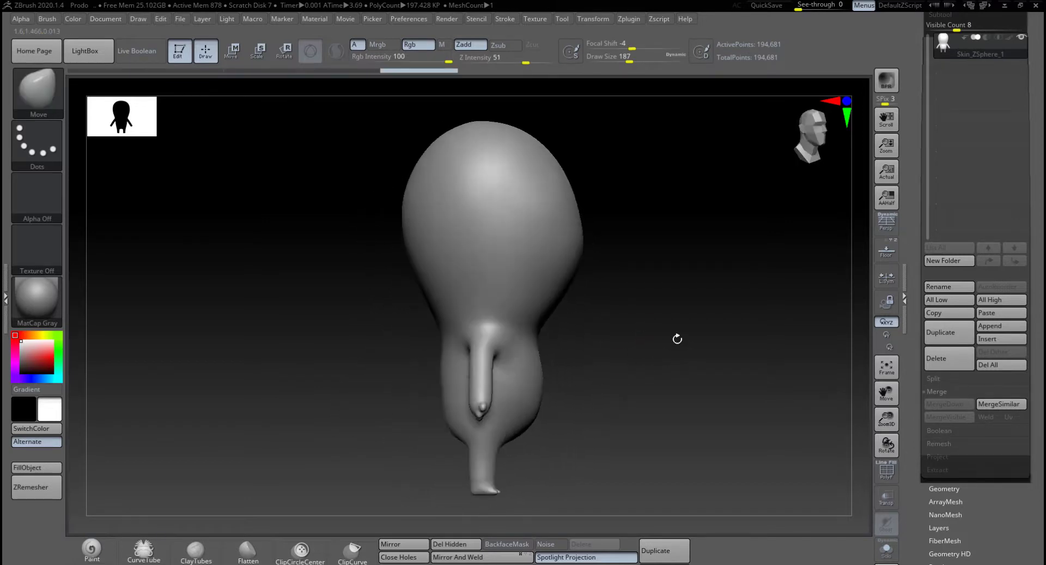
Step: Inflate the front and sides of the head with the Inflat brush at a draw size of 657
left_click_drag(652, 193, 545, 255)
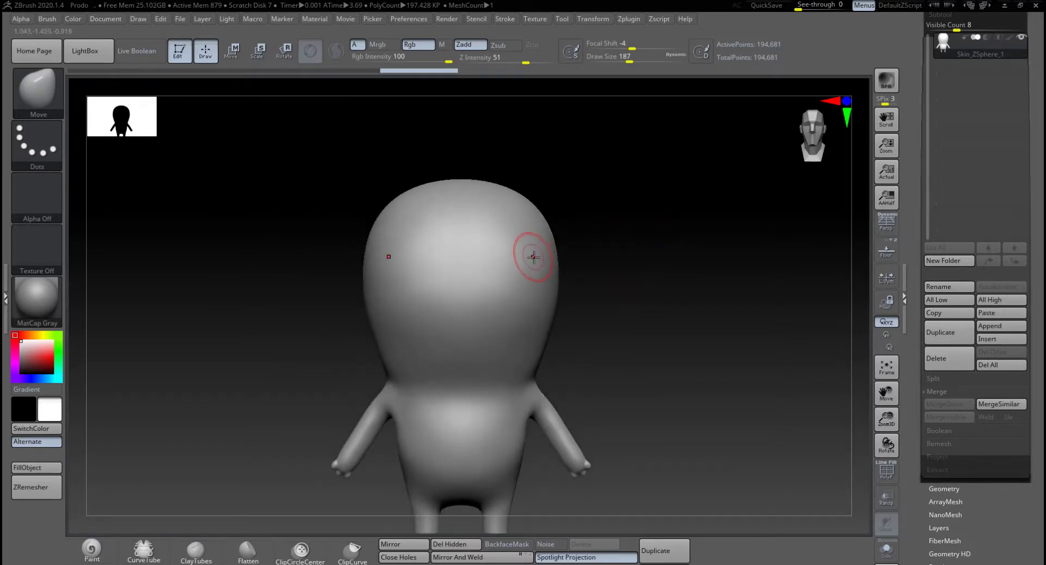
key("b")
key("i")
key("n")
key("space")
left_click_drag(486, 279, 521, 278)
left_click_drag(441, 235, 372, 273)
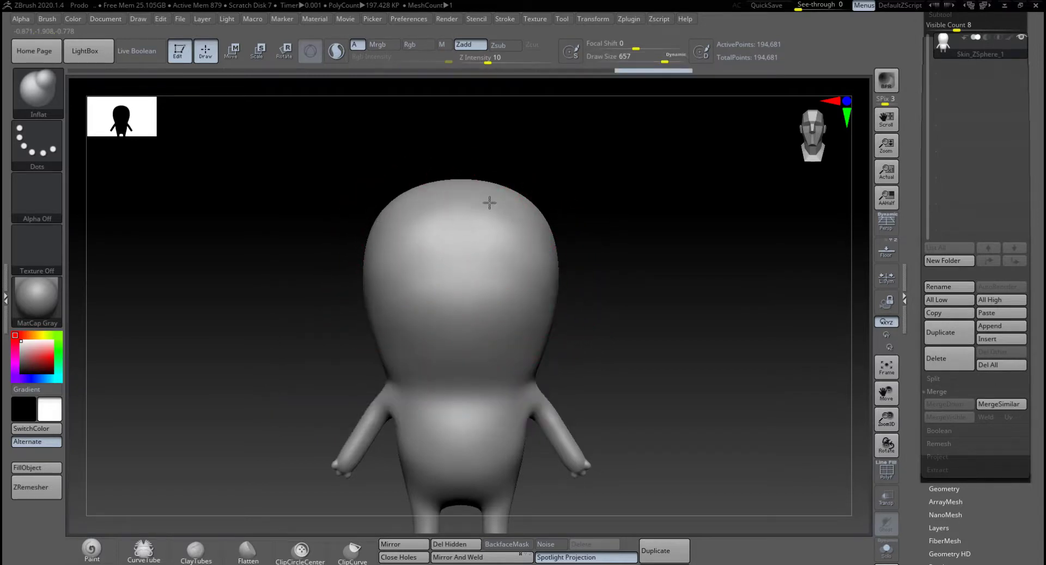
mouse_move(489, 202)
left_mouse_down()
mouse_move(447, 229)
mouse_move(467, 246)
left_mouse_up()
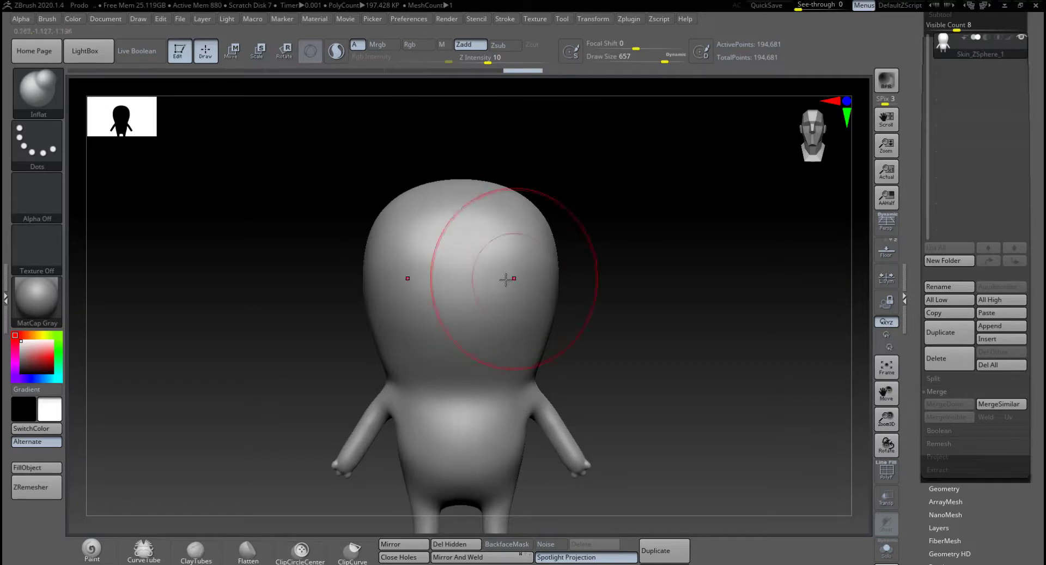
mouse_move(506, 279)
left_mouse_down()
mouse_move(427, 222)
mouse_move(409, 222)
left_mouse_up()
mouse_move(599, 218)
left_mouse_down()
mouse_move(663, 226)
mouse_move(604, 228)
left_mouse_up()
left_click_drag(462, 219, 459, 240)
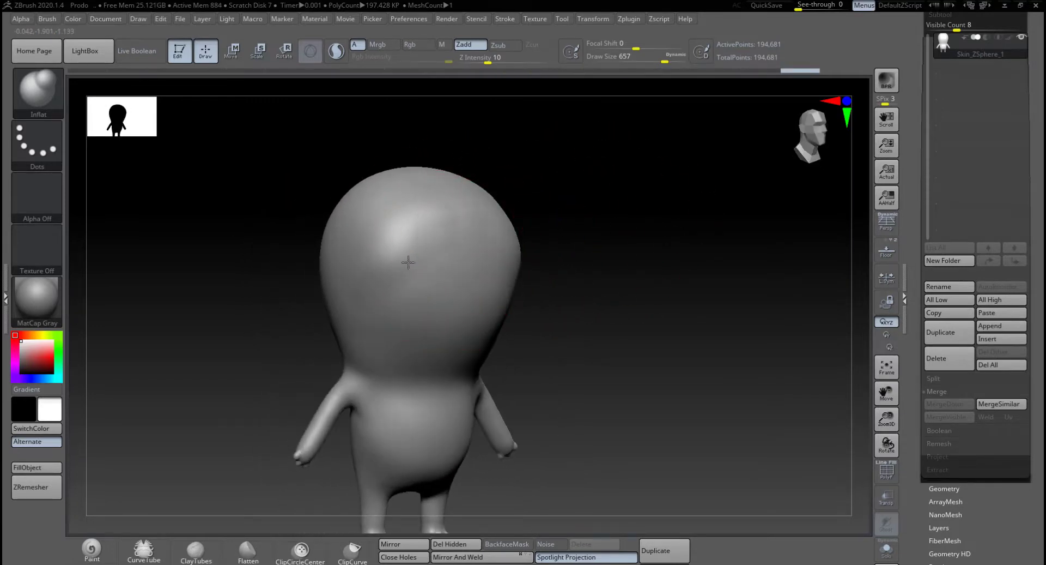
mouse_move(408, 262)
left_mouse_down()
mouse_move(382, 284)
mouse_move(411, 218)
mouse_move(396, 252)
mouse_move(372, 264)
left_mouse_up()
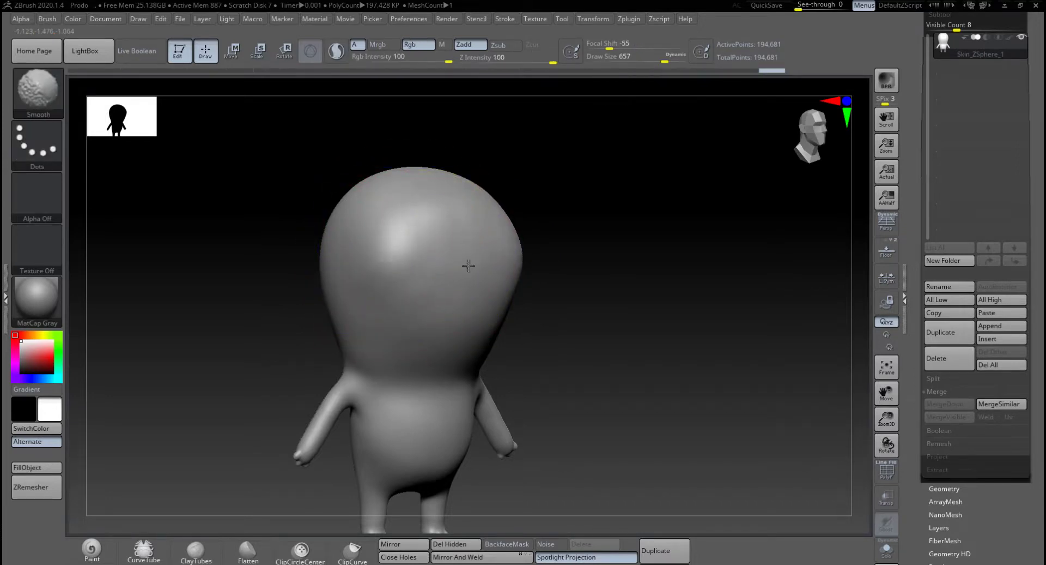
Step: Smooth the inflated forehead and face from raised and front angles
left_click_drag(532, 267, 384, 253)
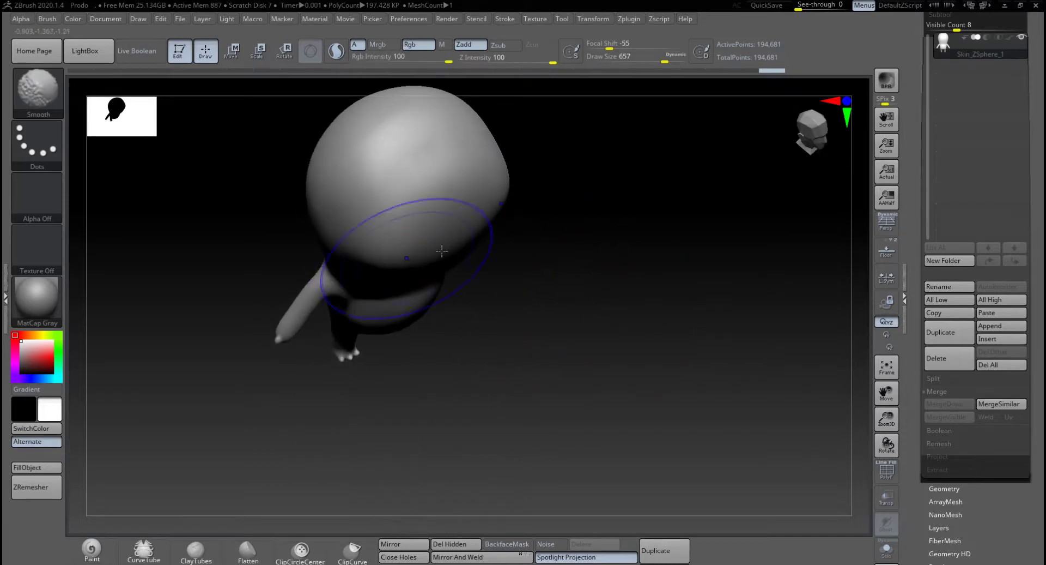
mouse_move(455, 226)
left_mouse_down()
mouse_move(441, 239)
mouse_move(474, 205)
left_mouse_up()
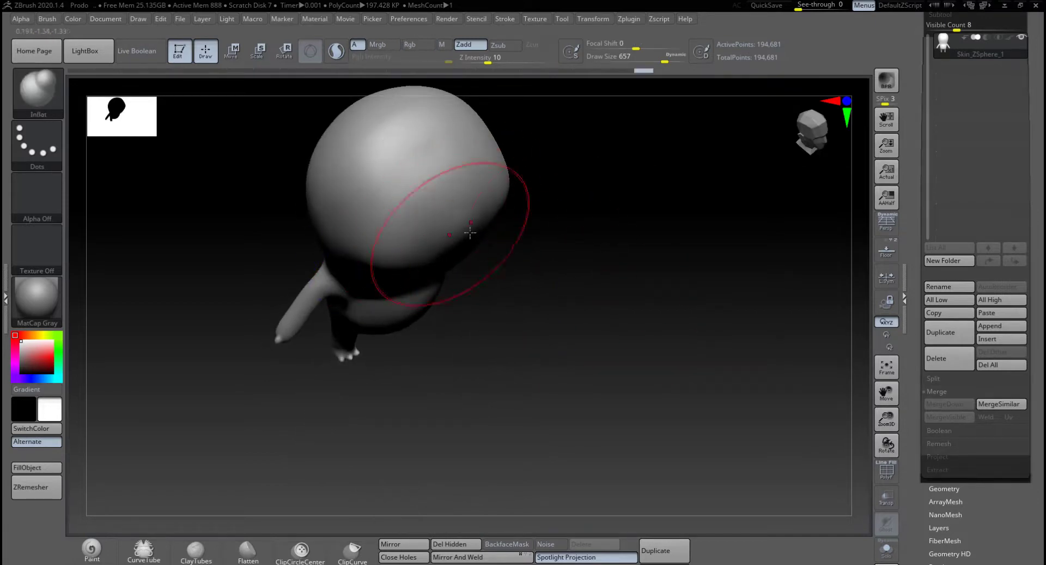
mouse_move(521, 267)
left_mouse_down()
mouse_move(582, 198)
mouse_move(550, 210)
left_mouse_up()
left_click_drag(463, 252, 434, 249)
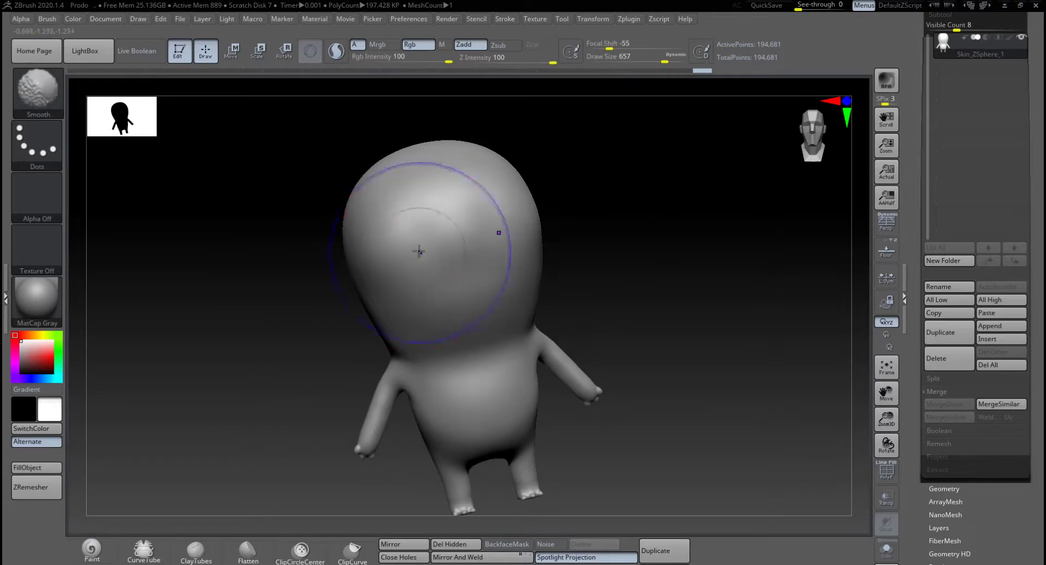
Step: Reshape the front of the face with the Move brush from a raised three-quarter angle
mouse_move(611, 256)
left_mouse_down()
mouse_move(670, 271)
mouse_move(600, 278)
left_mouse_up()
key("b")
key("m")
key("v")
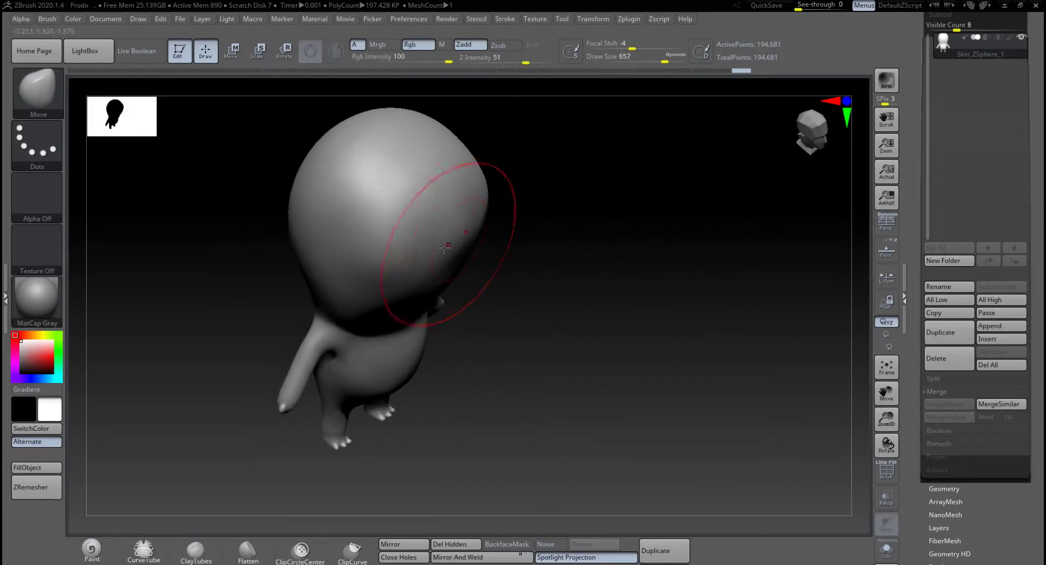
mouse_move(492, 250)
left_mouse_down()
mouse_move(516, 273)
mouse_move(393, 249)
left_mouse_up()
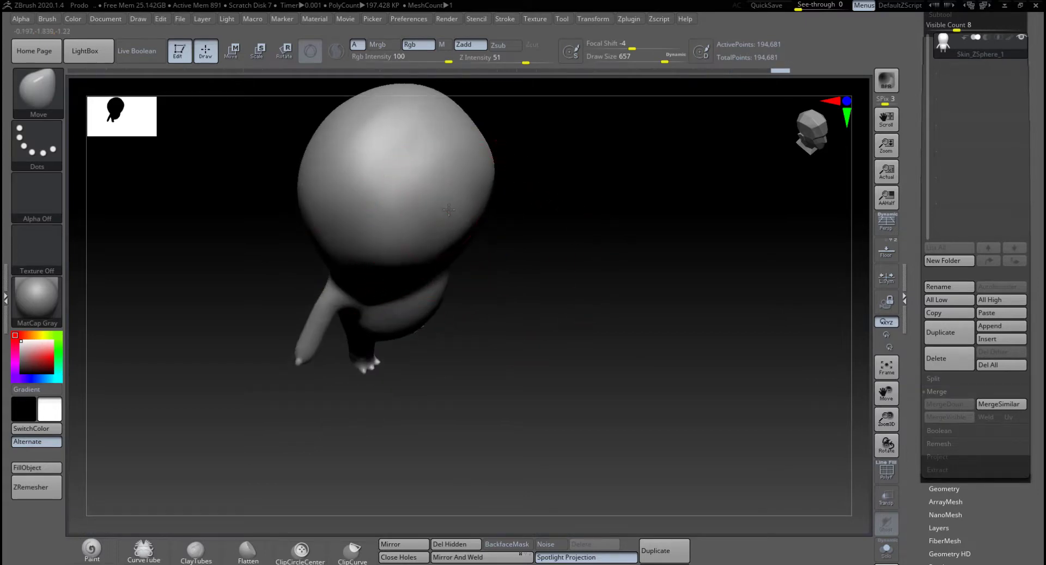
left_click_drag(554, 222, 509, 305)
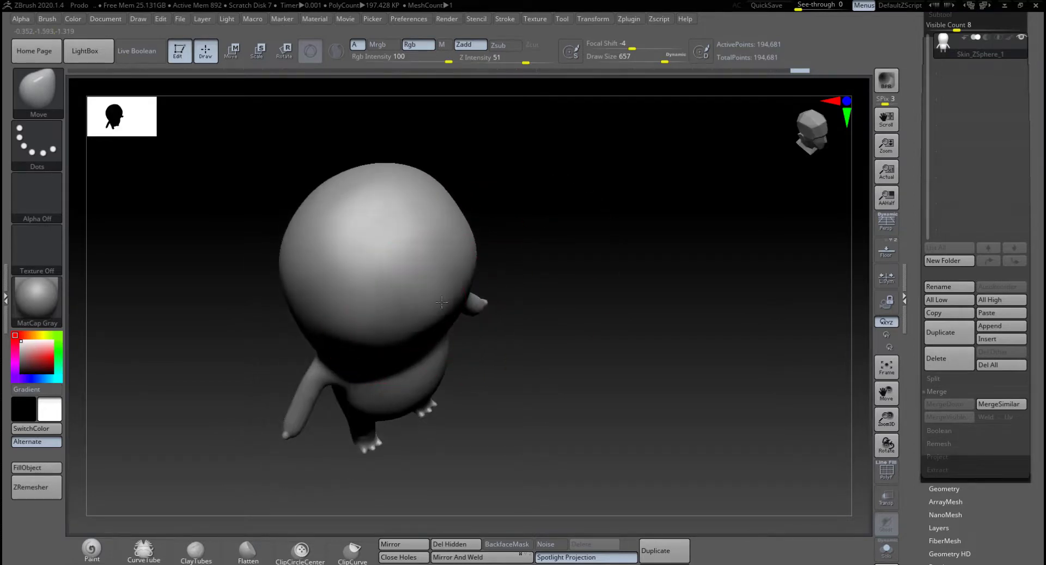
left_click_drag(442, 302, 442, 302)
Step: Adjust the forehead and face profile with the Move brush from low and side angles
left_click_drag(538, 290, 549, 208)
left_click_drag(616, 283, 636, 243, "alt")
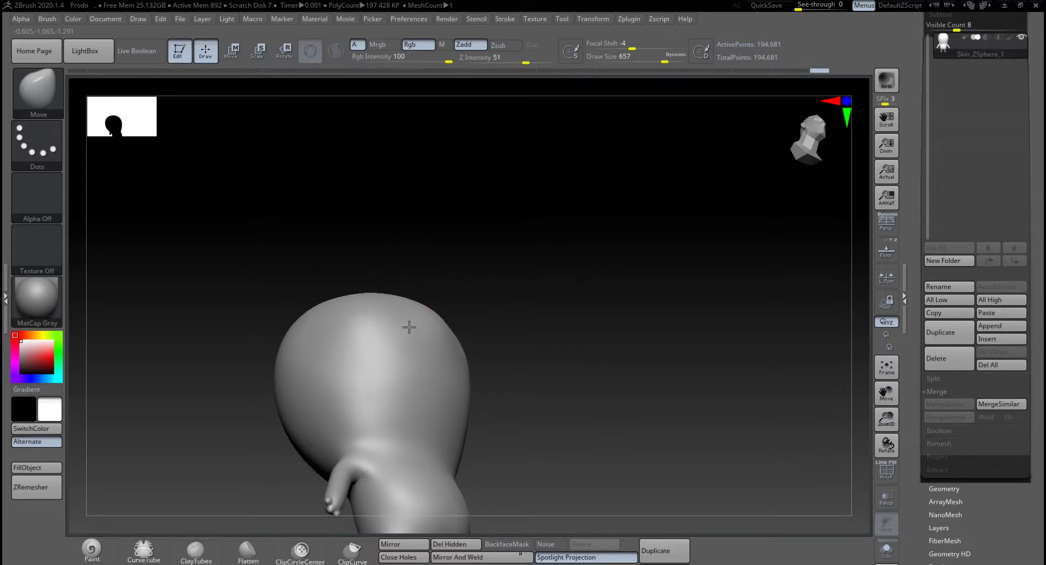
left_click_drag(405, 329, 404, 329)
left_click_drag(495, 248, 416, 316)
left_click_drag(517, 283, 476, 246)
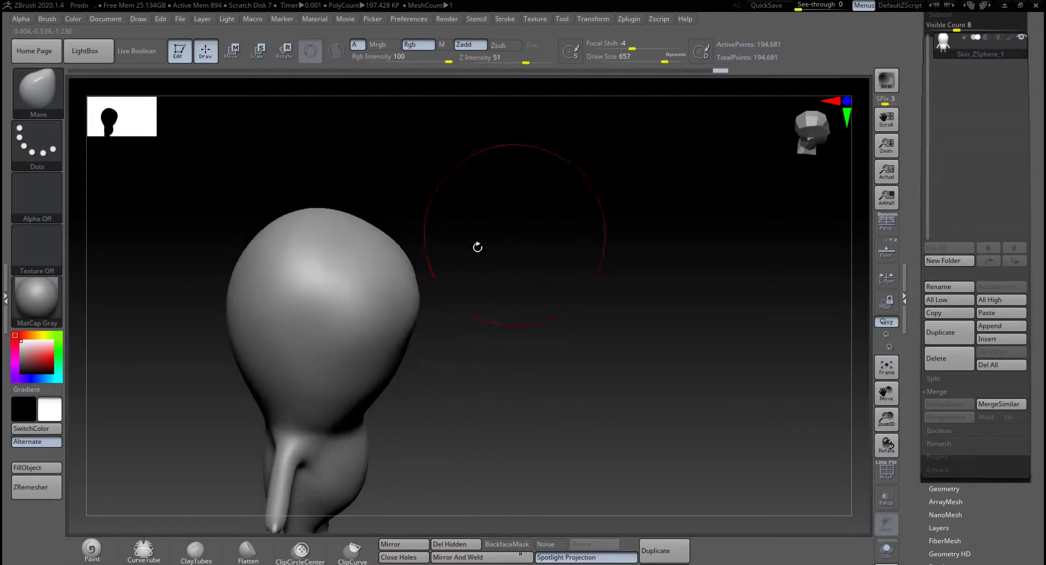
left_click_drag(394, 297, 401, 294)
Step: Smooth the forehead, cheeks and upper head to even out the reshaped surface
left_click_drag(474, 287, 457, 267)
left_click_drag(453, 330, 438, 319, "shift")
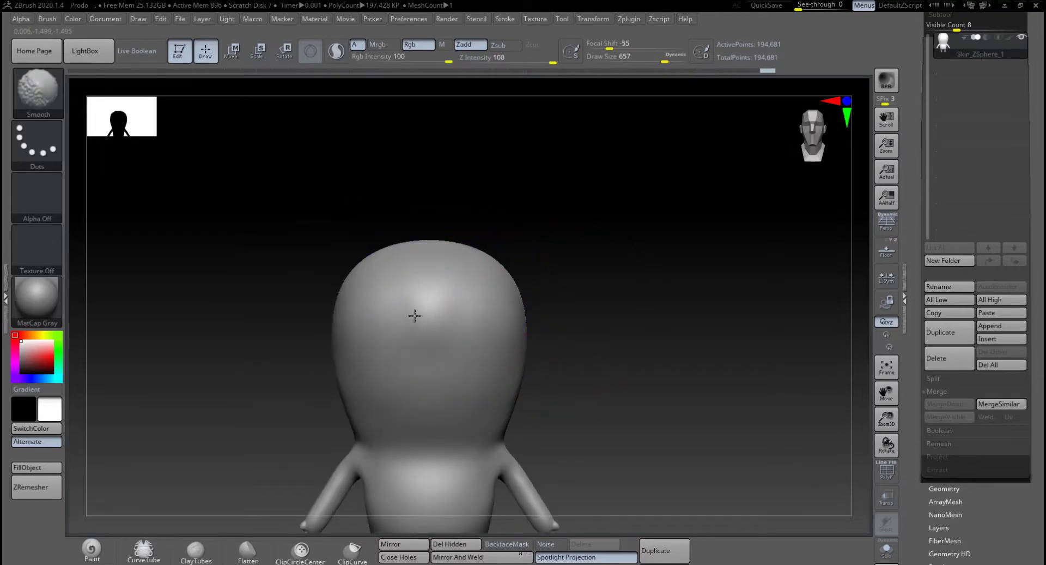
left_click_drag(626, 292, 633, 239, "alt")
left_click_drag(450, 266, 425, 276, "shift")
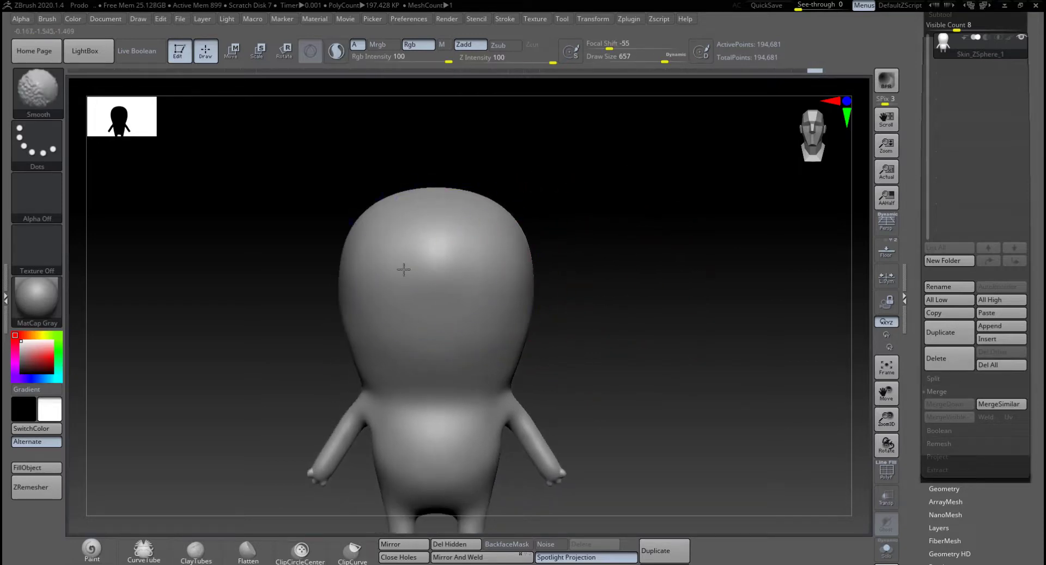
left_click_drag(397, 347, 385, 346, "shift")
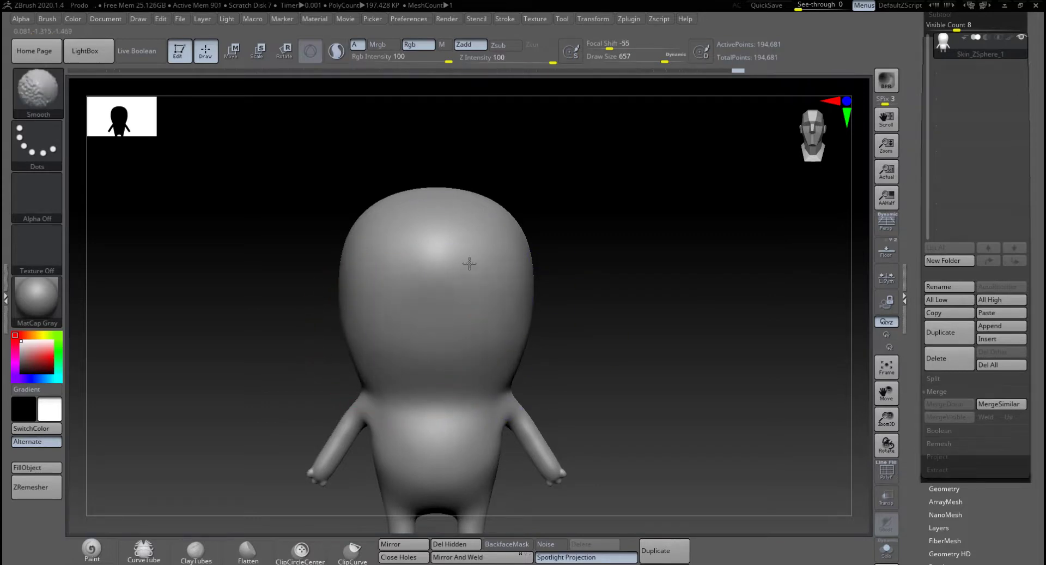
mouse_move(578, 256)
left_mouse_down()
mouse_move(665, 264)
mouse_move(675, 287)
mouse_move(660, 352)
mouse_move(635, 369)
mouse_move(551, 311)
mouse_move(542, 287)
left_mouse_up()
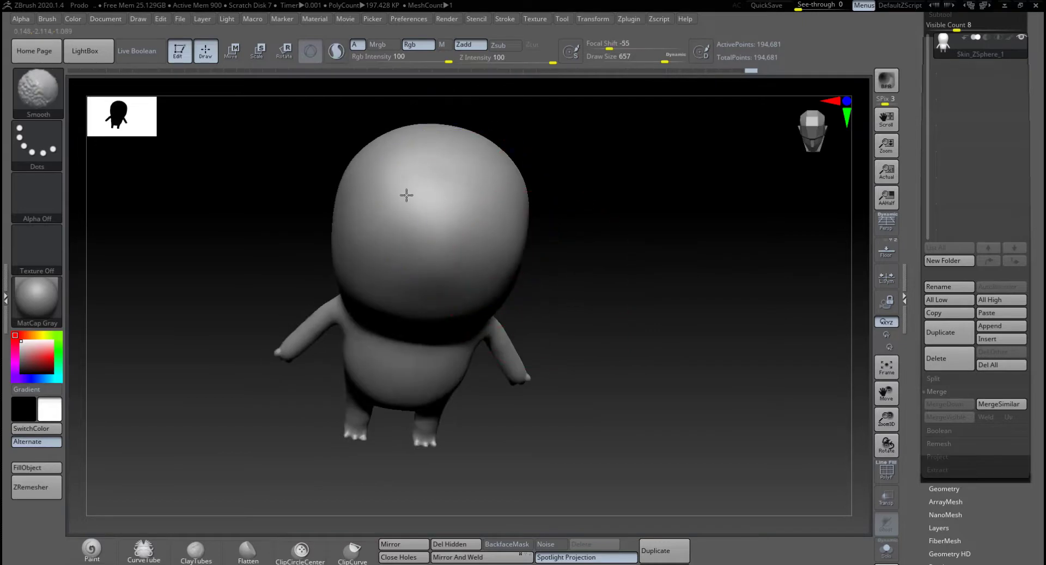
left_click_drag(435, 210, 441, 214, "shift")
Step: Move the sides of the head symmetrically to refine its outline from above and below
mouse_move(596, 268)
left_mouse_down()
mouse_move(595, 240)
mouse_move(572, 245)
mouse_move(615, 289)
mouse_move(615, 305)
left_mouse_up()
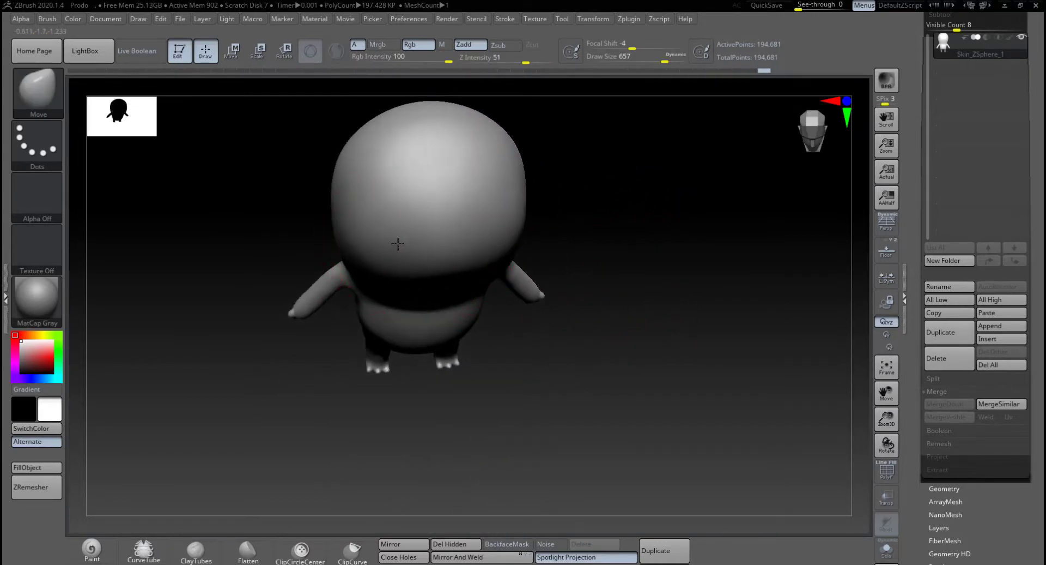
left_click_drag(402, 238, 374, 210)
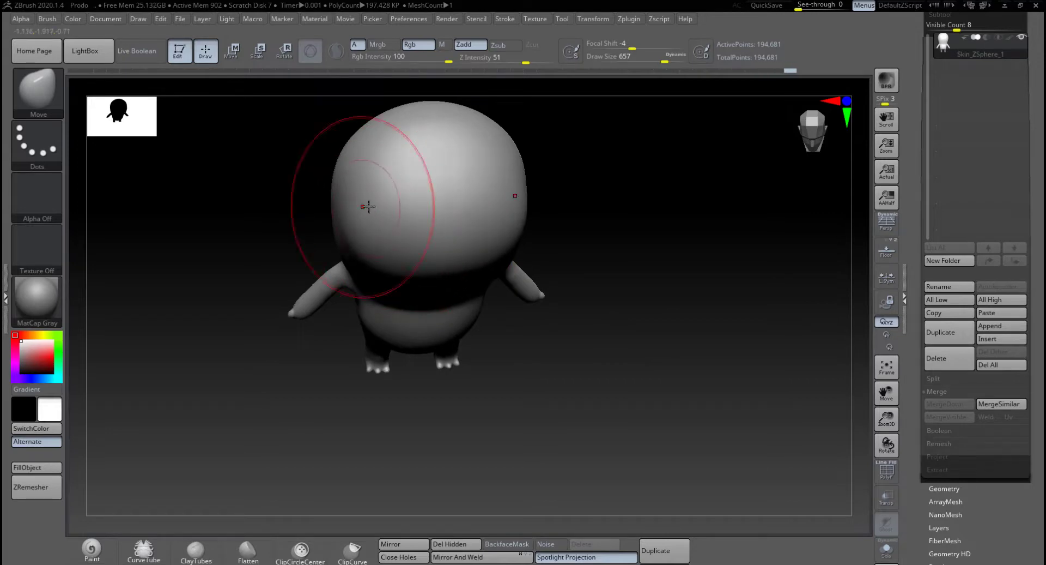
left_click_drag(631, 252, 636, 200)
left_click_drag(612, 262, 616, 182)
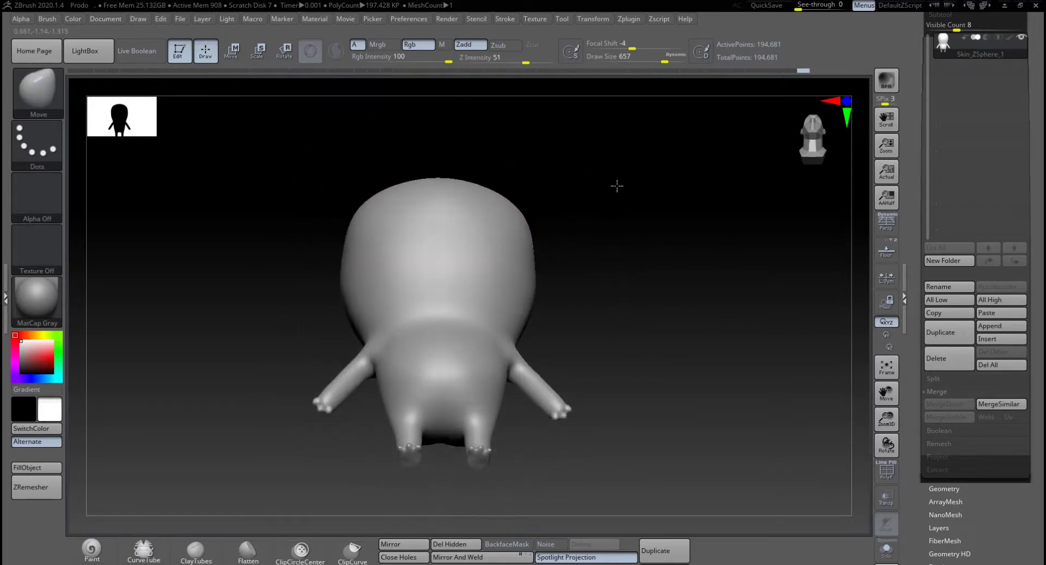
mouse_move(403, 224)
left_mouse_down()
mouse_move(377, 220)
mouse_move(388, 218)
left_mouse_up()
Step: Smooth the middle and side of the face from front and three-quarter angles
left_click_drag(600, 215, 586, 281, "shift")
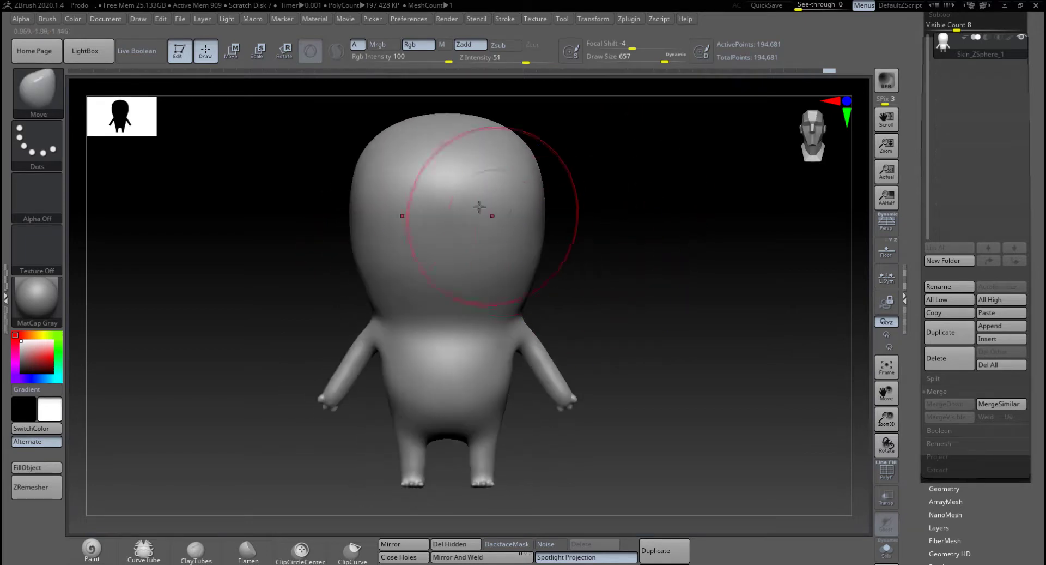
left_click_drag(447, 201, 440, 204, "shift")
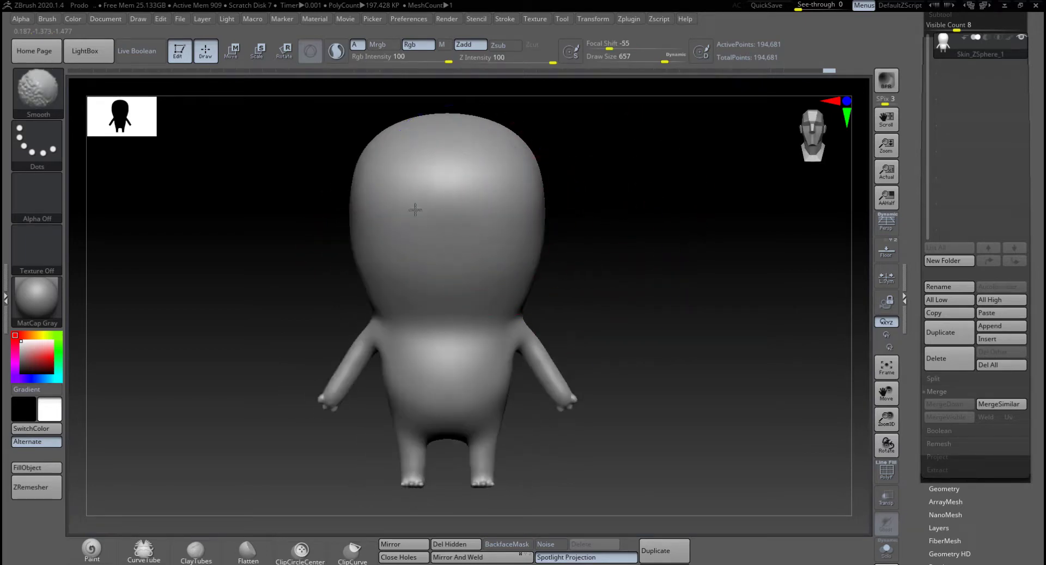
mouse_move(577, 244)
left_mouse_down()
mouse_move(567, 285)
mouse_move(607, 284)
mouse_move(608, 296)
mouse_move(578, 294)
left_mouse_up()
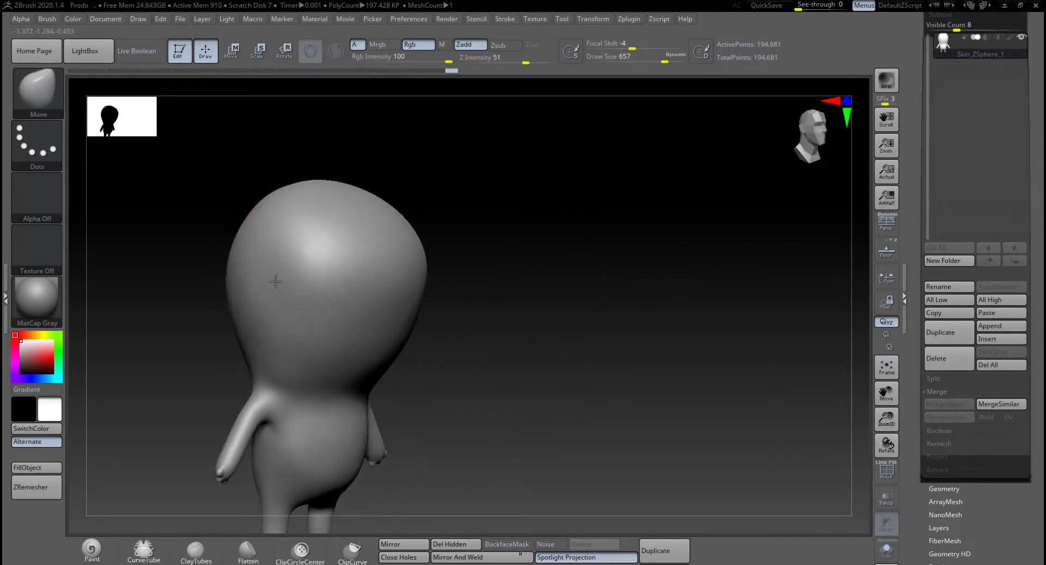
left_click_drag(276, 281, 315, 274, "shift")
left_click_drag(453, 277, 375, 257)
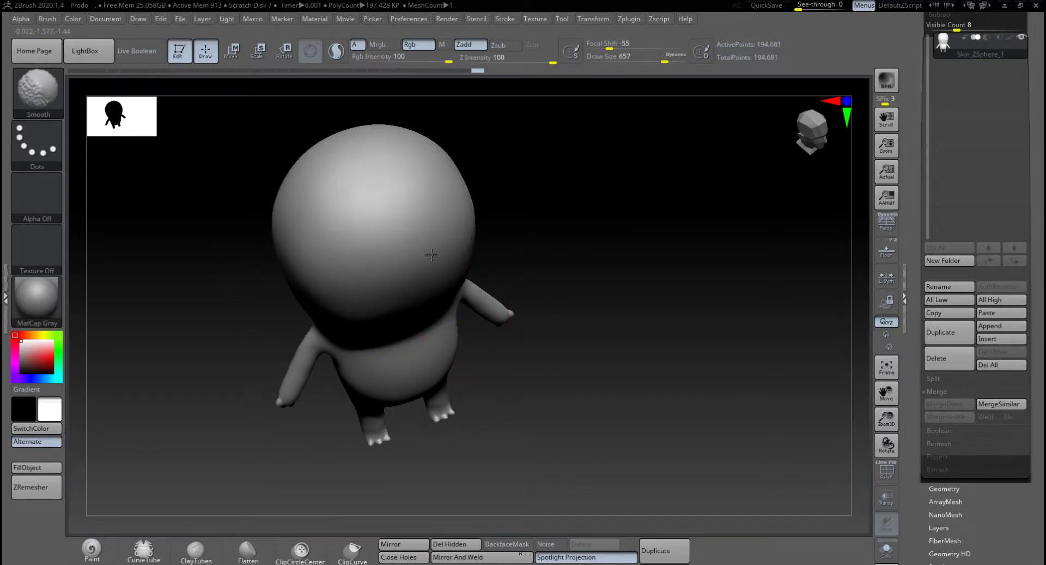
Step: Reshape the crown and back of the head with the Move brush, working mainly from the side
mouse_move(569, 292)
left_mouse_down("shift")
mouse_move(554, 245)
mouse_move(535, 291)
mouse_move(624, 320)
mouse_move(640, 266)
left_mouse_up("shift")
left_click_drag(530, 292, 463, 271)
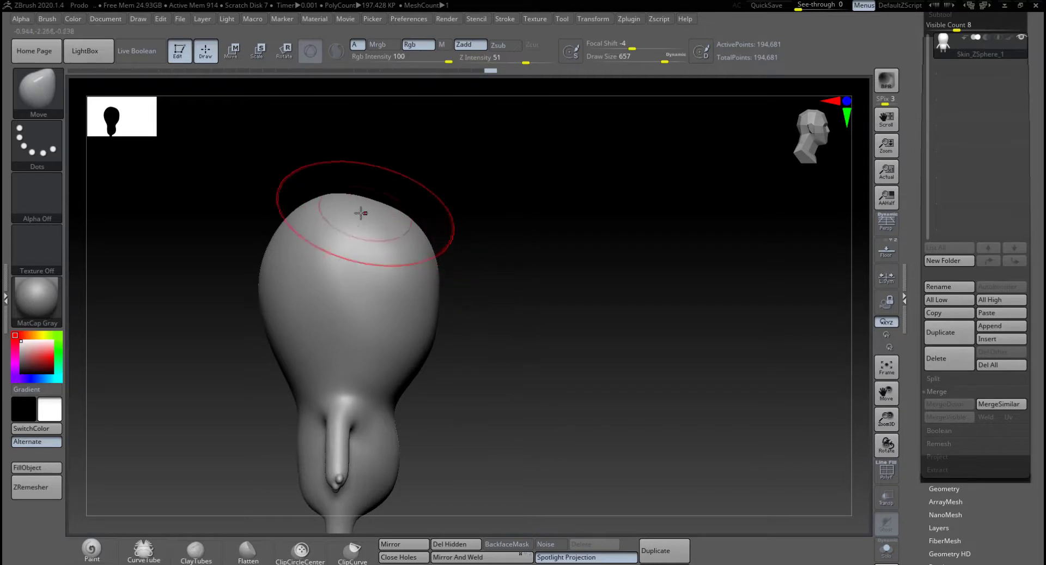
left_click_drag(501, 217, 443, 214, "shift")
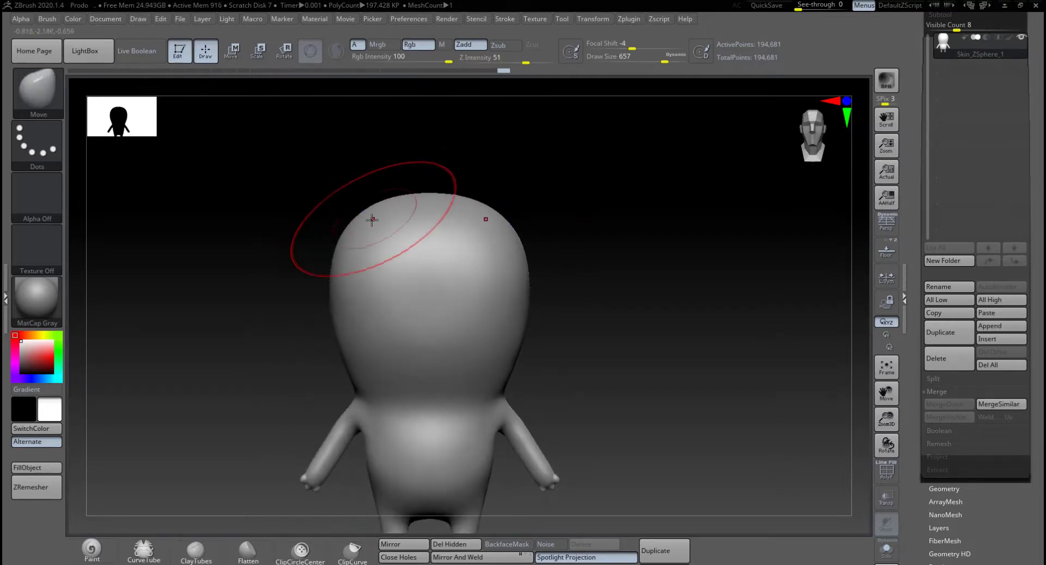
left_click_drag(584, 246, 636, 250)
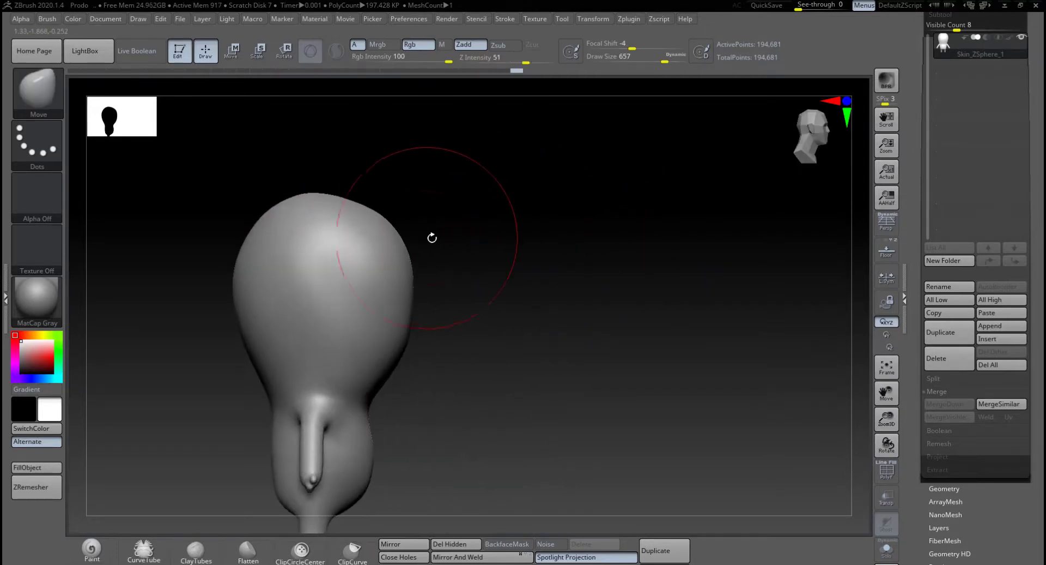
left_click_drag(432, 236, 374, 215)
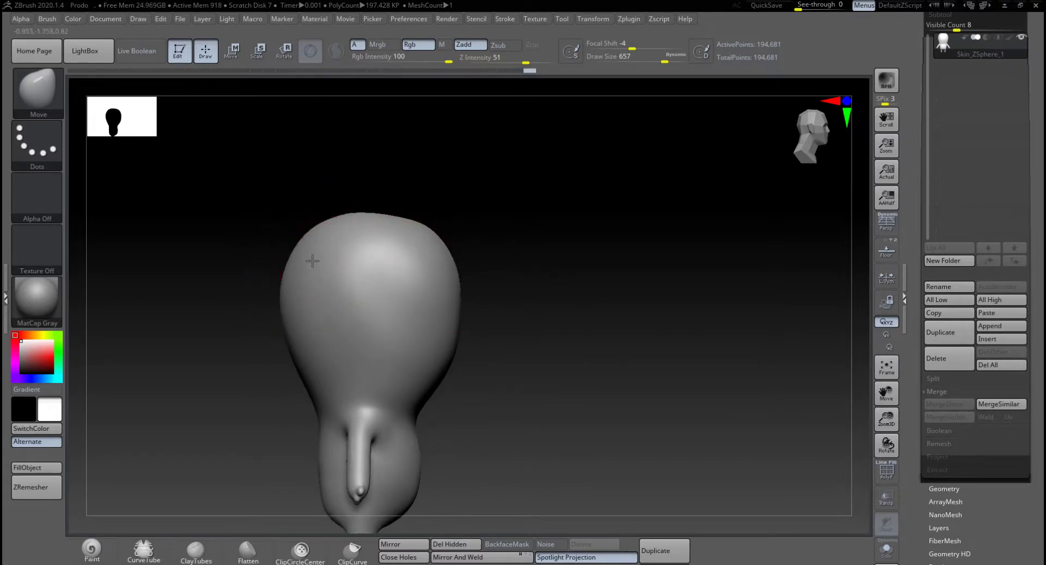
left_click_drag(315, 262, 325, 239)
mouse_move(436, 227)
left_mouse_down()
mouse_move(504, 232)
mouse_move(548, 294)
mouse_move(557, 231)
mouse_move(524, 204)
mouse_move(352, 211)
mouse_move(376, 218)
left_mouse_up()
Step: Smooth the side of the face, the forehead, the lower head and the upper side of the head
mouse_move(570, 255)
left_mouse_down()
mouse_move(531, 248)
mouse_move(571, 234)
mouse_move(563, 264)
mouse_move(429, 262)
mouse_move(294, 283)
mouse_move(357, 274)
left_mouse_up()
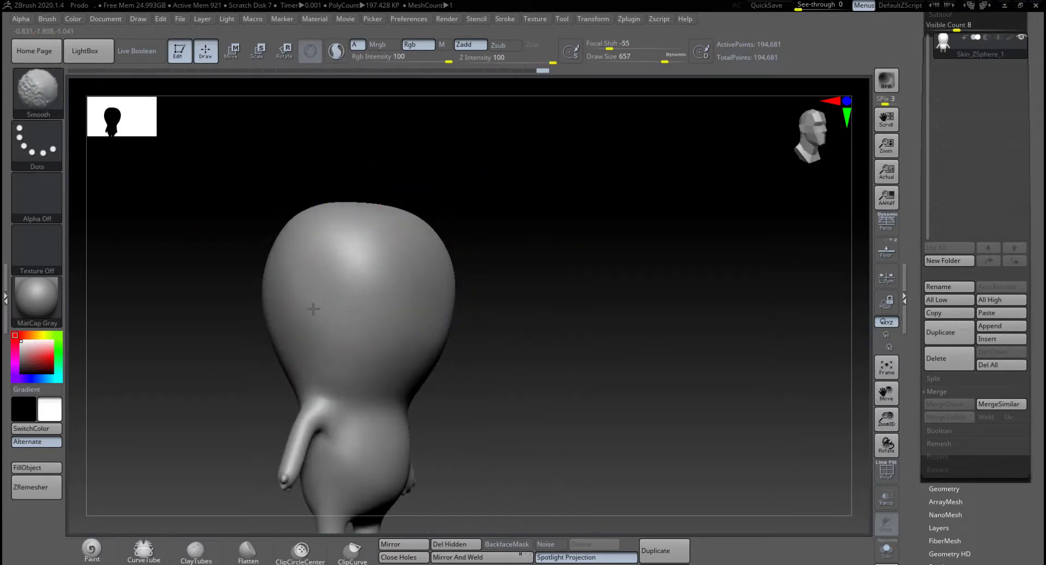
left_click_drag(313, 309, 322, 308, "shift")
left_click_drag(549, 283, 463, 283)
left_click_drag(361, 258, 371, 274, "shift")
mouse_move(627, 332)
left_mouse_down("alt")
mouse_move(595, 256)
mouse_move(553, 281)
left_mouse_up("alt")
mouse_move(403, 344)
left_mouse_down("shift")
mouse_move(400, 372)
mouse_move(415, 360)
left_mouse_up("shift")
left_click_drag(593, 262, 591, 337, "alt")
left_click_drag(476, 249, 480, 254, "shift")
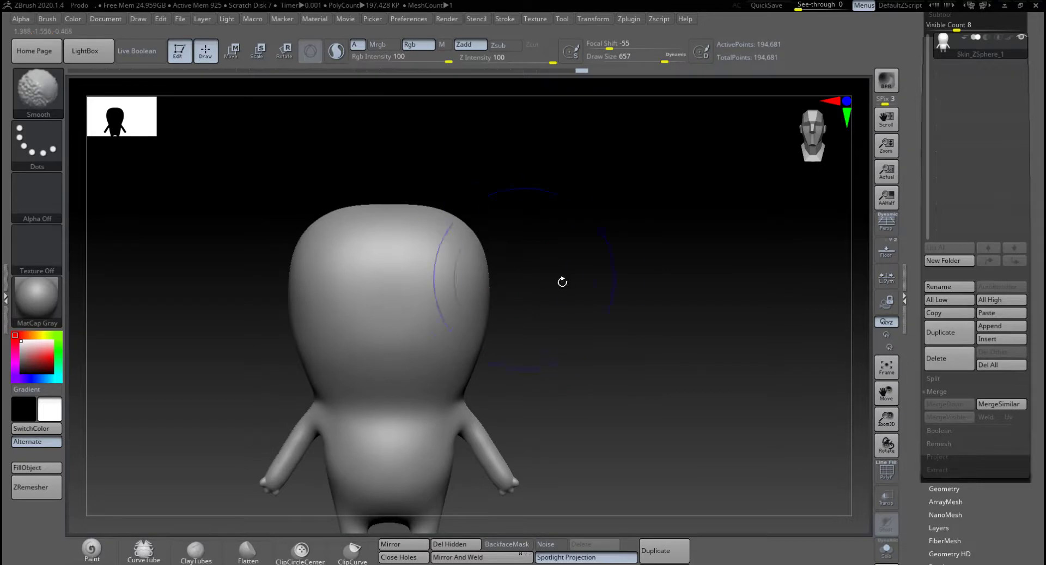
Step: Set the Move brush's draw size to 192 for finer shaping of the head
mouse_move(585, 271)
left_mouse_down("alt")
mouse_move(616, 301)
mouse_move(611, 326)
left_mouse_up("alt")
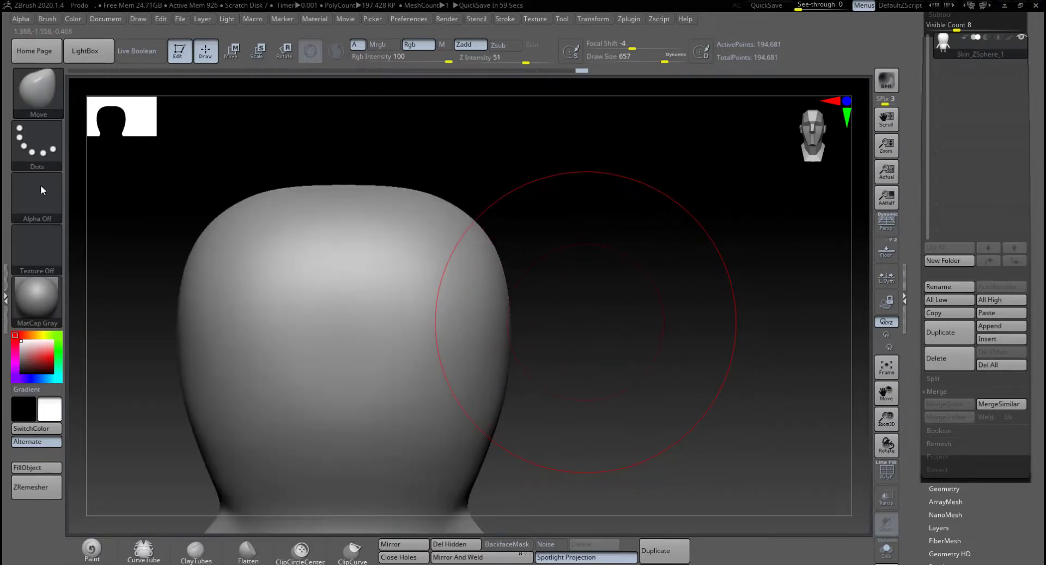
key("space")
left_click_drag(360, 206, 282, 208)
mouse_move(595, 227)
left_mouse_down("alt")
mouse_move(644, 229)
mouse_move(601, 224)
mouse_move(641, 227)
mouse_move(622, 199)
mouse_move(637, 187)
mouse_move(614, 260)
mouse_move(621, 273)
mouse_move(514, 250)
mouse_move(633, 243)
mouse_move(589, 239)
mouse_move(687, 252)
left_mouse_up("alt")
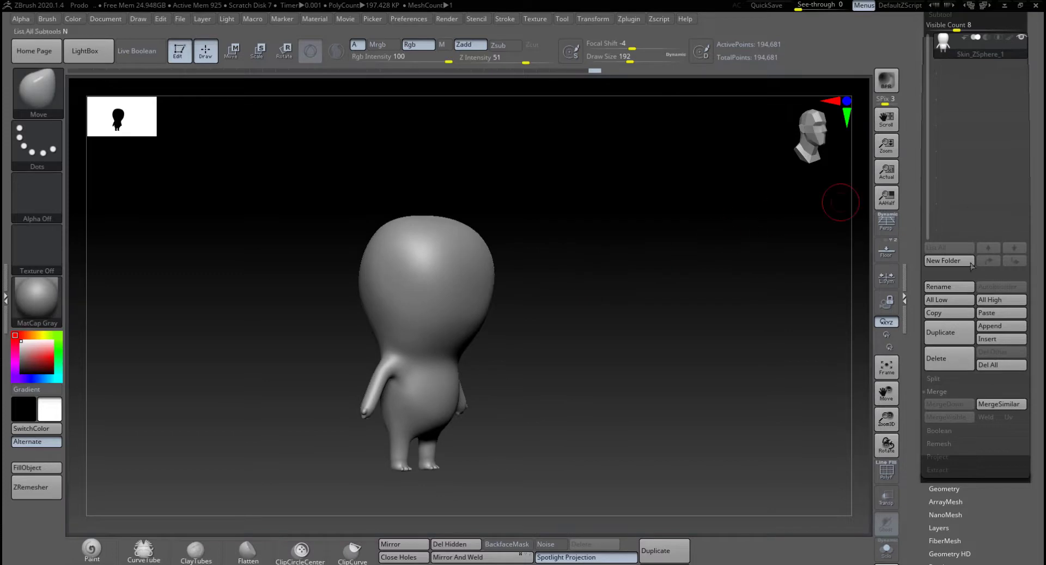
Step: Set the subtool list's visible count to 4 and append a Sphere3D mesh to the character
scroll(975, 164, "up", 3)
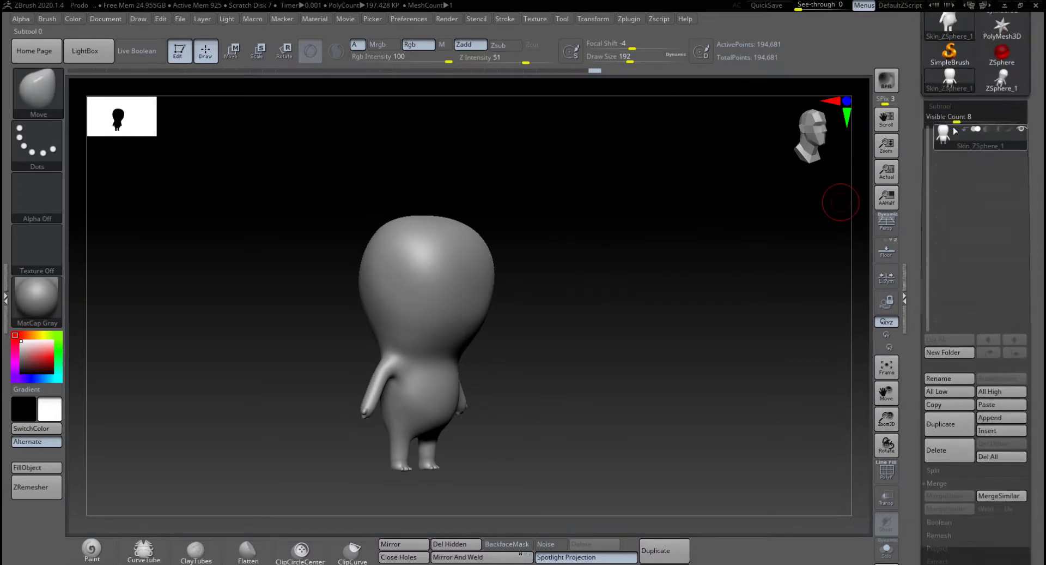
left_click_drag(957, 120, 941, 118)
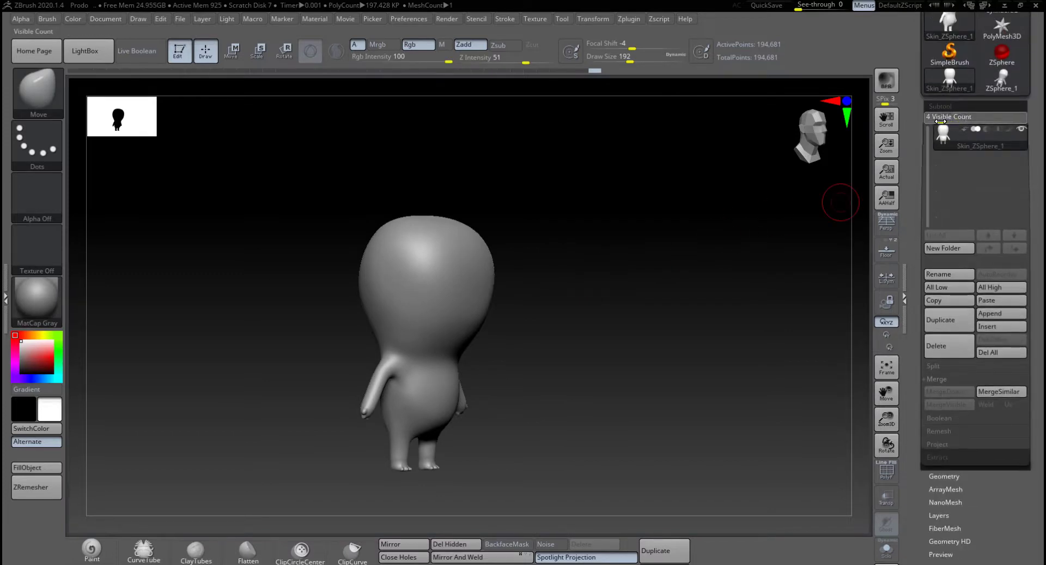
left_click(1002, 314)
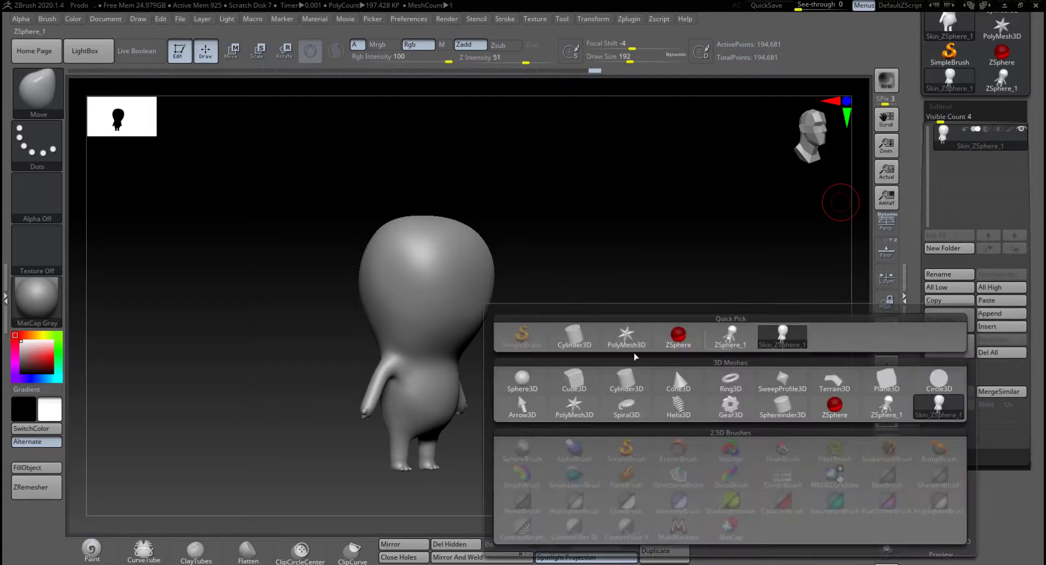
left_click(525, 388)
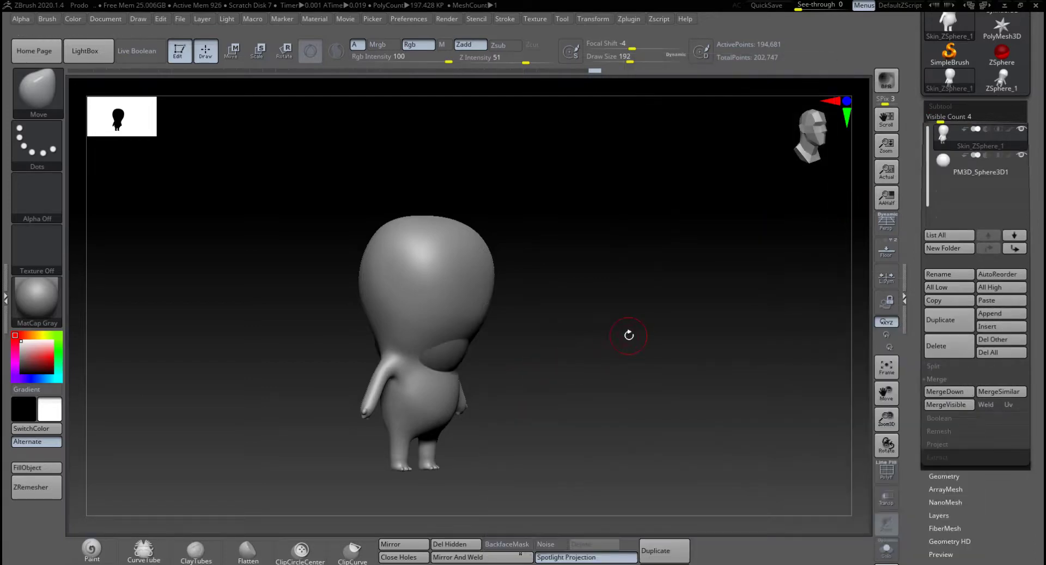
mouse_move(629, 334)
left_mouse_down()
mouse_move(581, 327)
mouse_move(626, 327)
left_mouse_up()
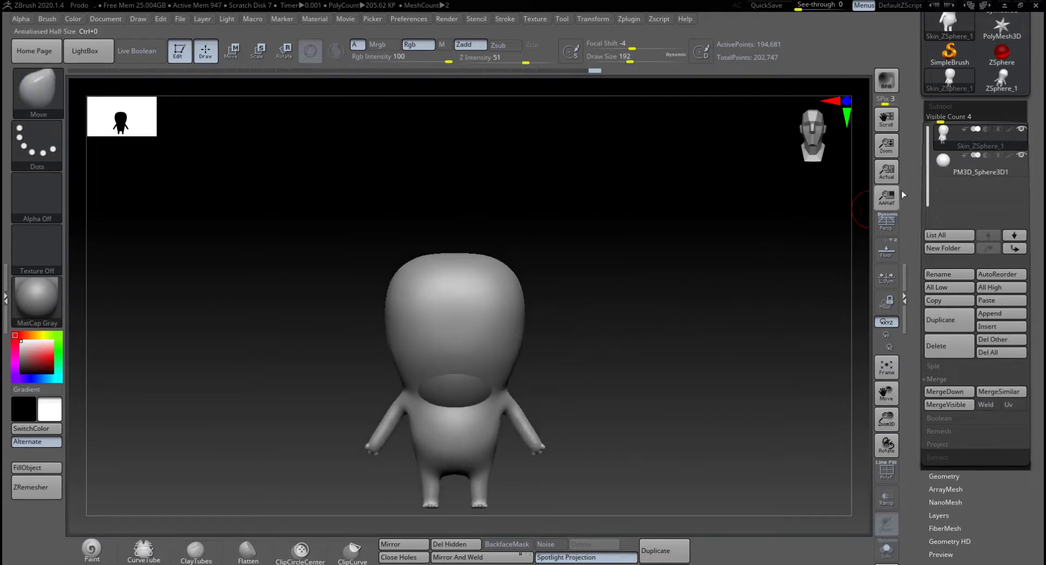
Step: Move the appended sphere straight up along Y to the top of the head, and hide the character body subtool
left_click(949, 165)
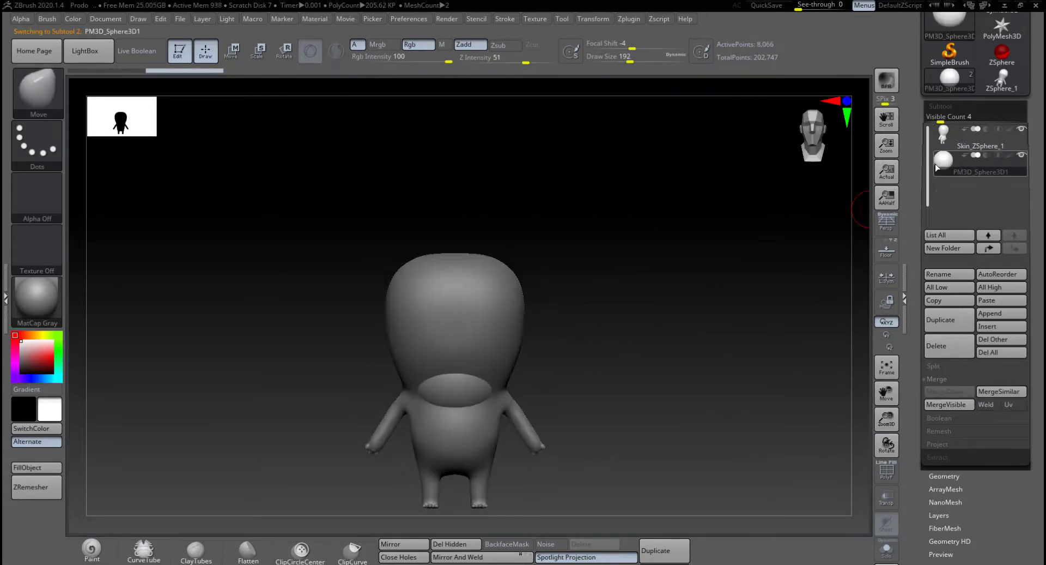
key("w")
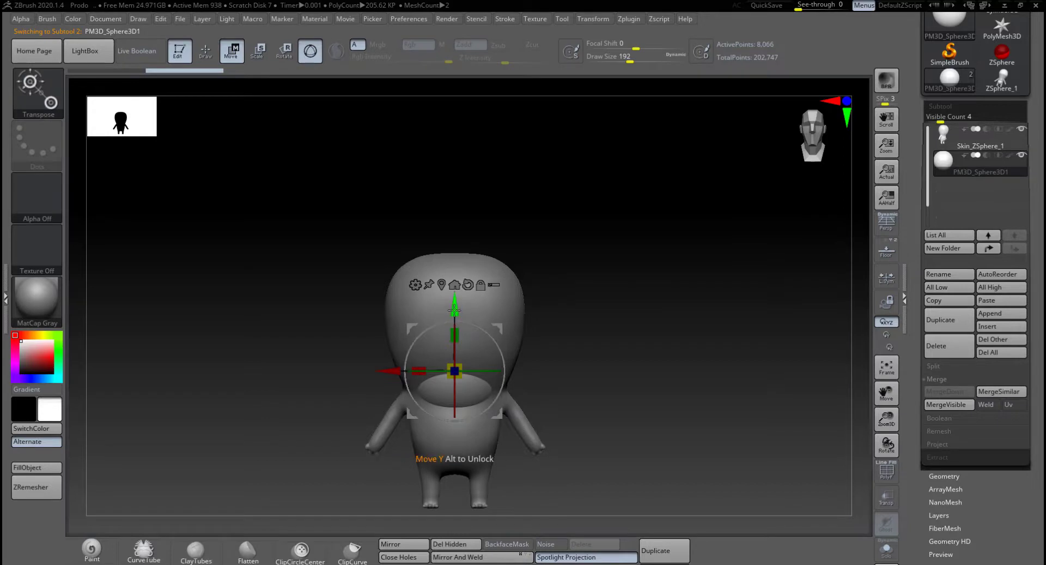
left_click_drag(464, 293, 491, 159)
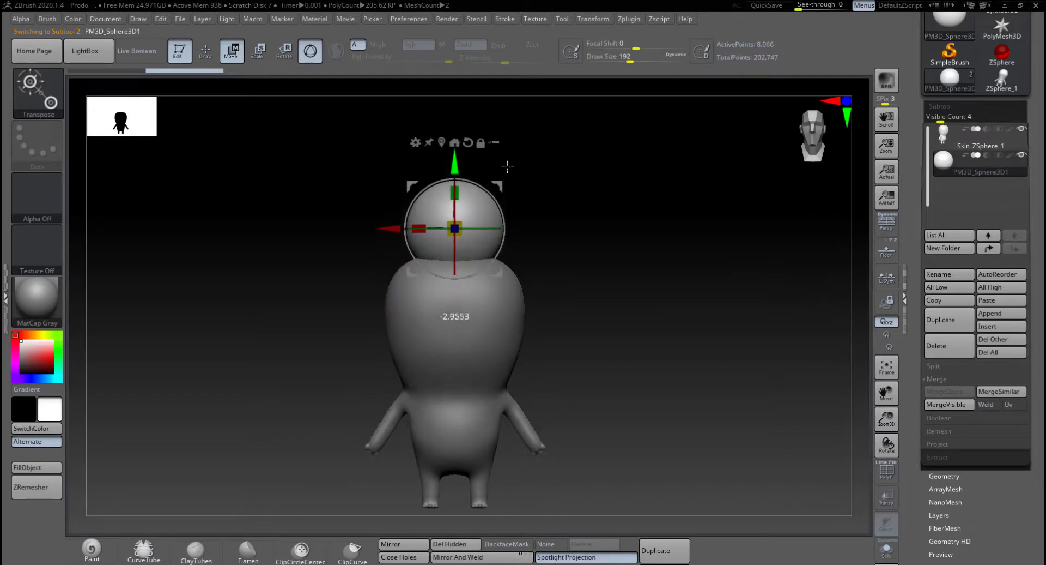
left_click_drag(528, 243, 577, 238)
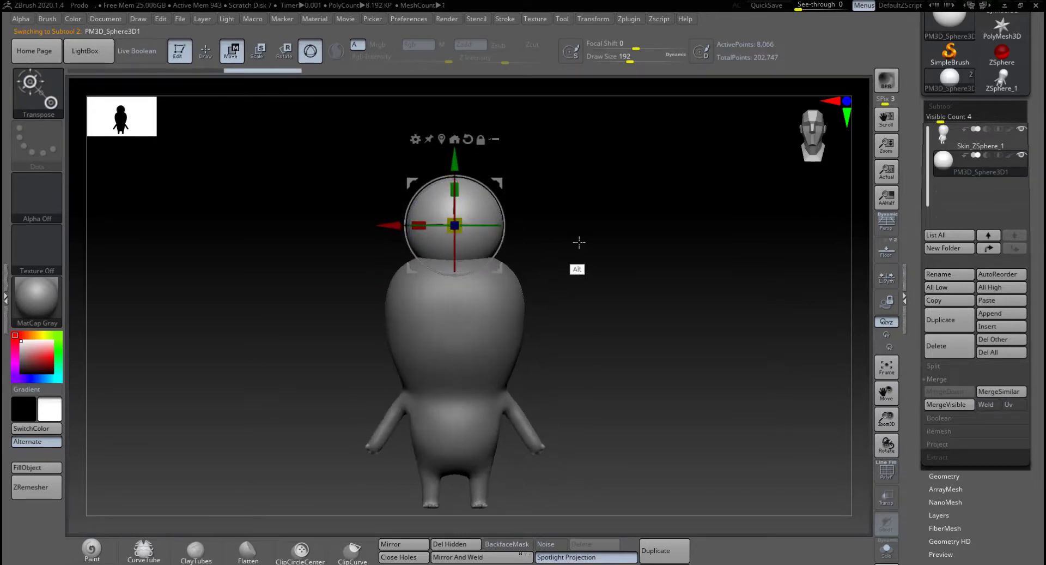
left_click(1023, 130)
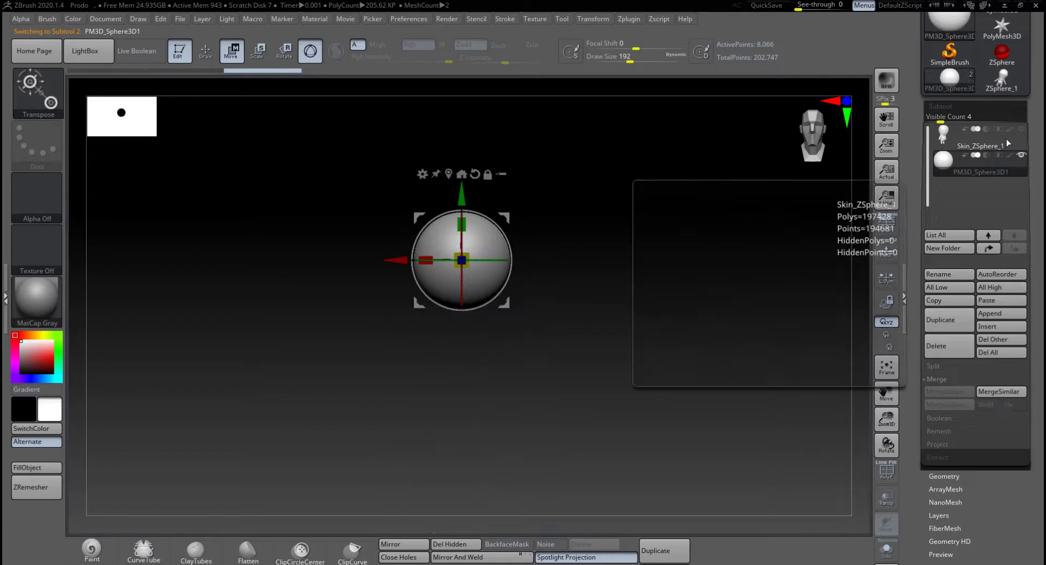
left_click_drag(556, 238, 548, 271)
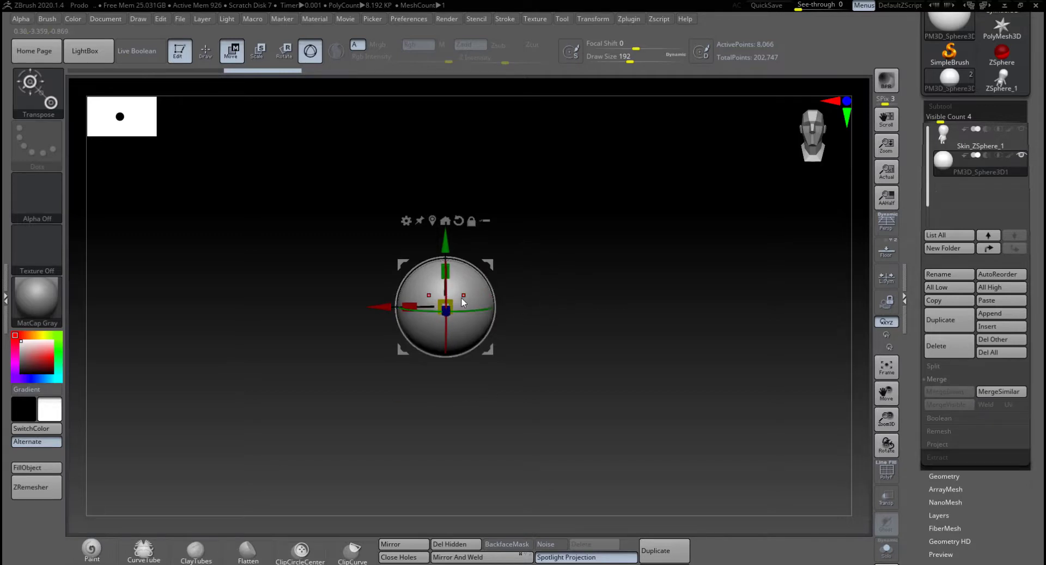
left_click(534, 271, "shift")
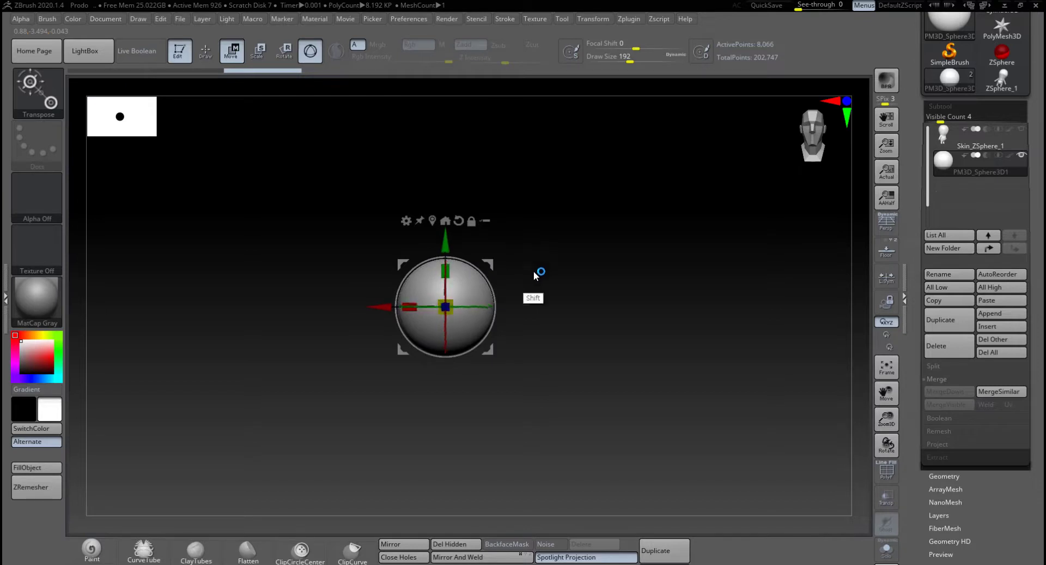
Step: Scale the sphere down along X and strongly along Z to form a tall, narrow, flattened ellipsoid
left_click_drag(532, 313, 520, 264)
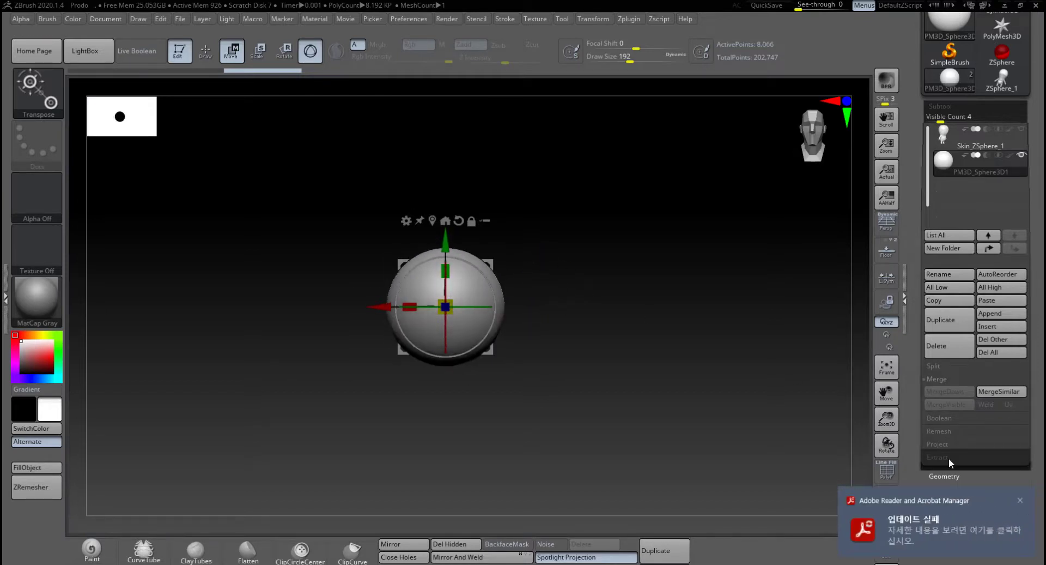
left_click(1022, 500)
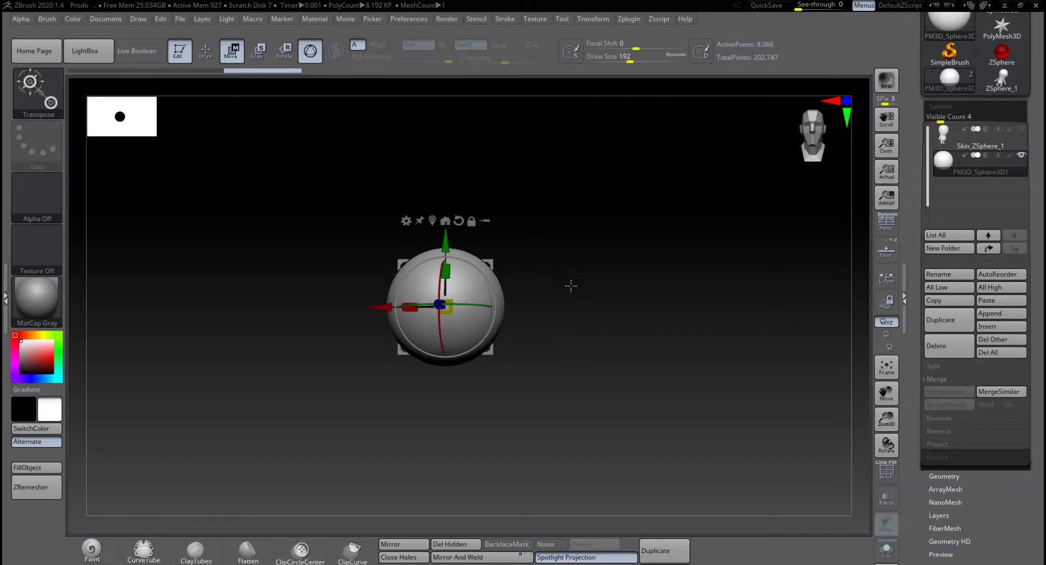
left_click_drag(570, 285, 558, 325, "alt")
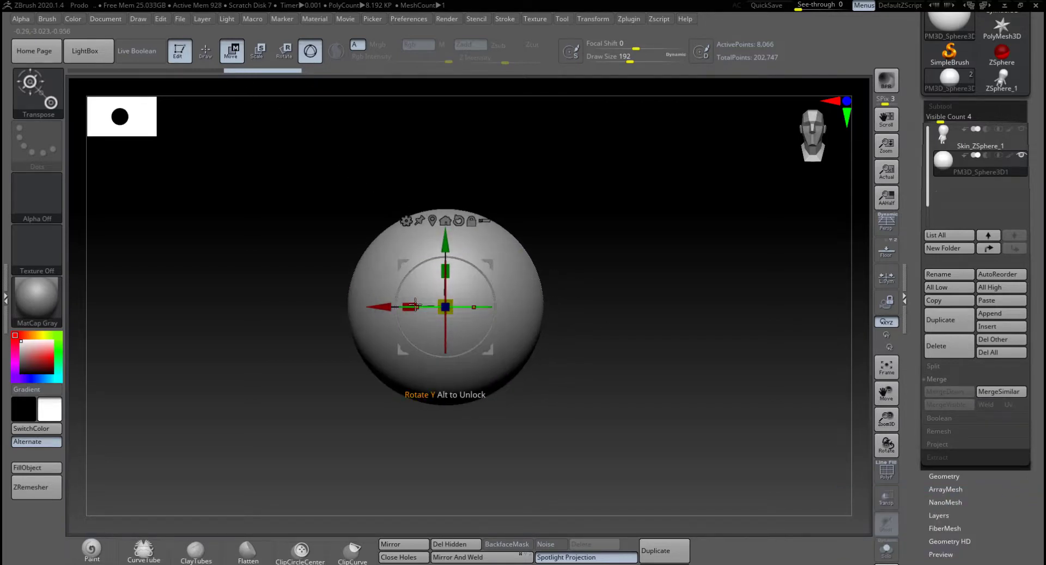
left_click_drag(412, 304, 445, 306)
left_click_drag(553, 302, 639, 302)
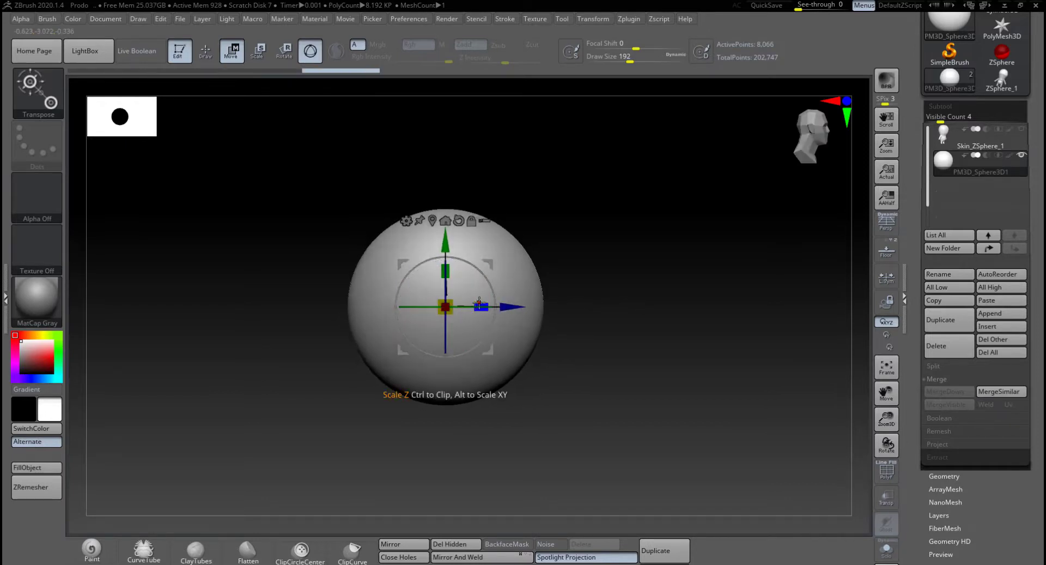
left_click_drag(479, 302, 455, 305)
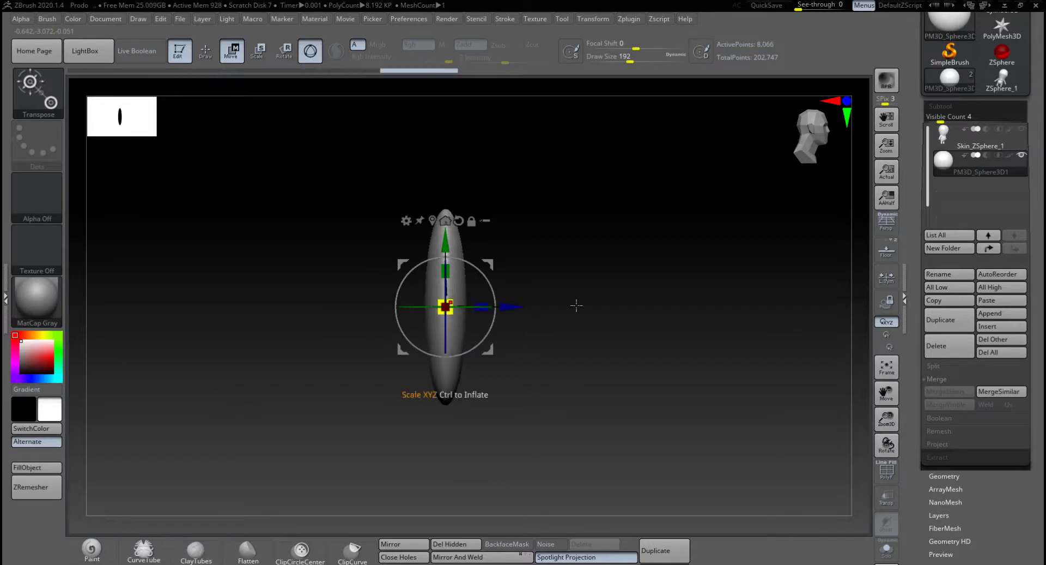
left_click_drag(576, 305, 556, 299, "shift")
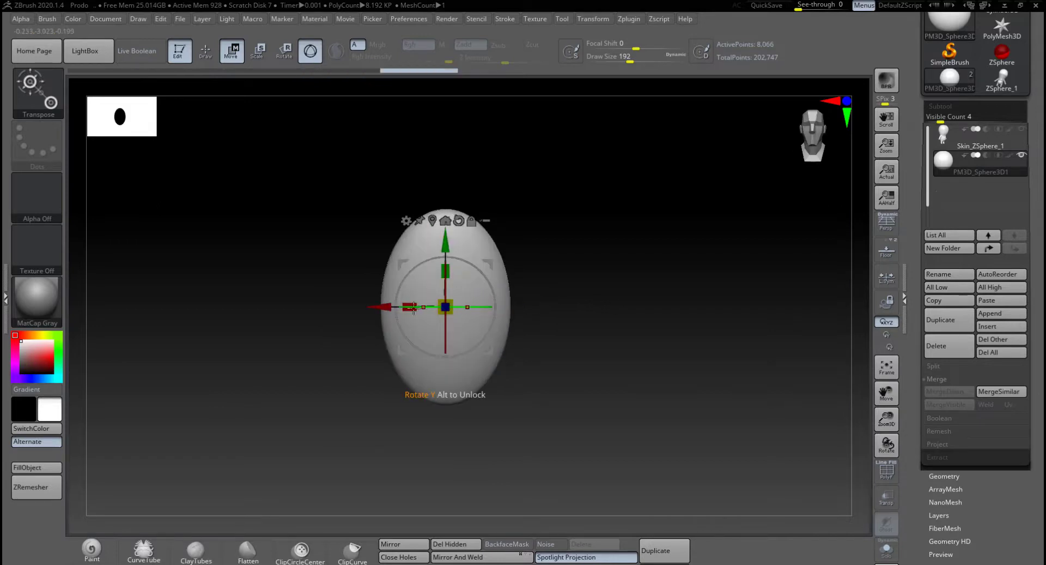
left_click_drag(414, 306, 427, 306)
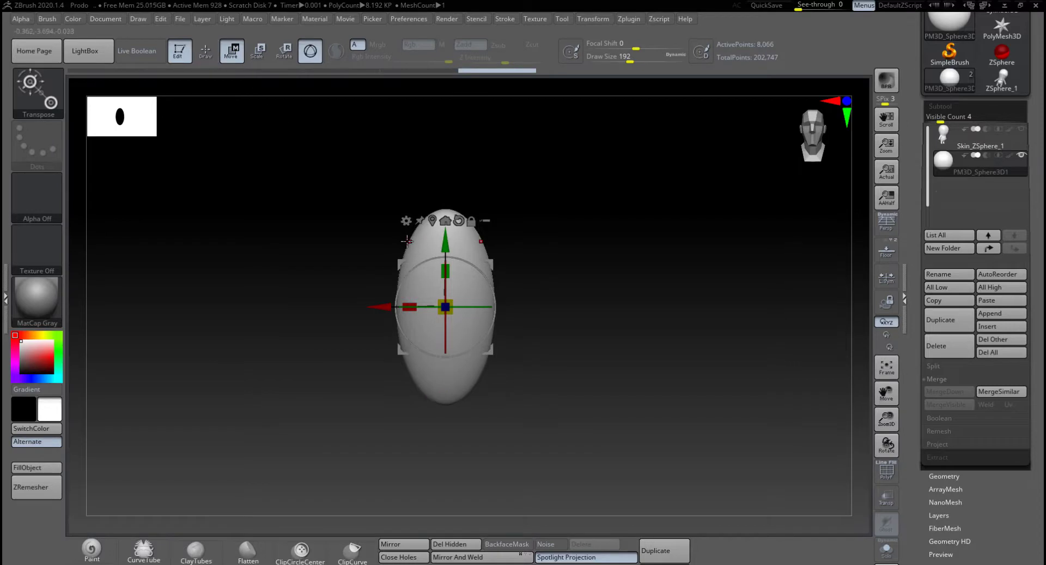
Step: Set the Move brush's draw size to 386 and pull the ellipsoid's upper and lower corners outward into a rounded capsule outline
key("q")
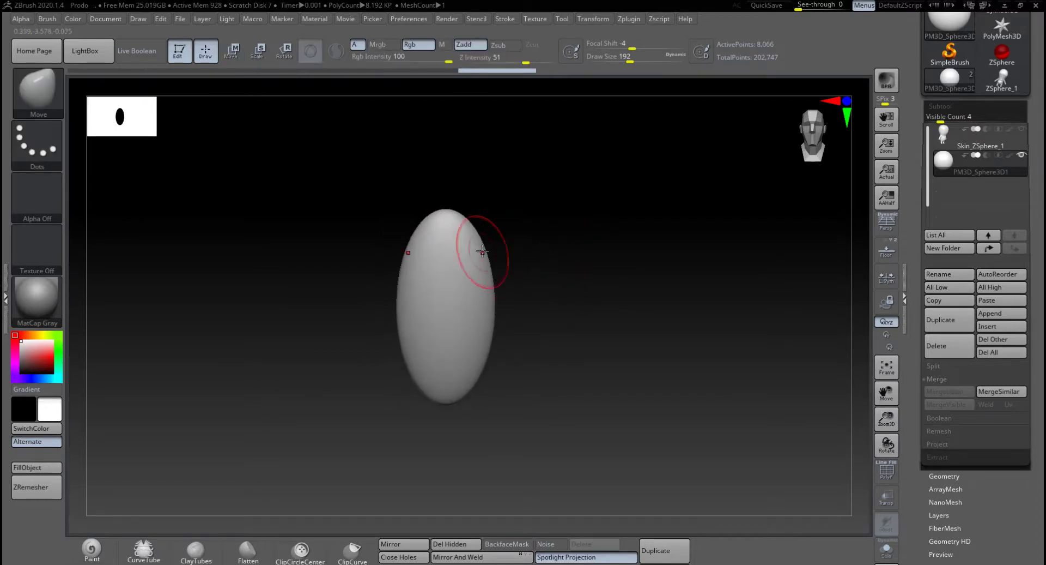
key("space")
mouse_move(483, 251)
left_mouse_down()
mouse_move(510, 250)
mouse_move(491, 232)
left_mouse_up()
left_click_drag(478, 219, 483, 215)
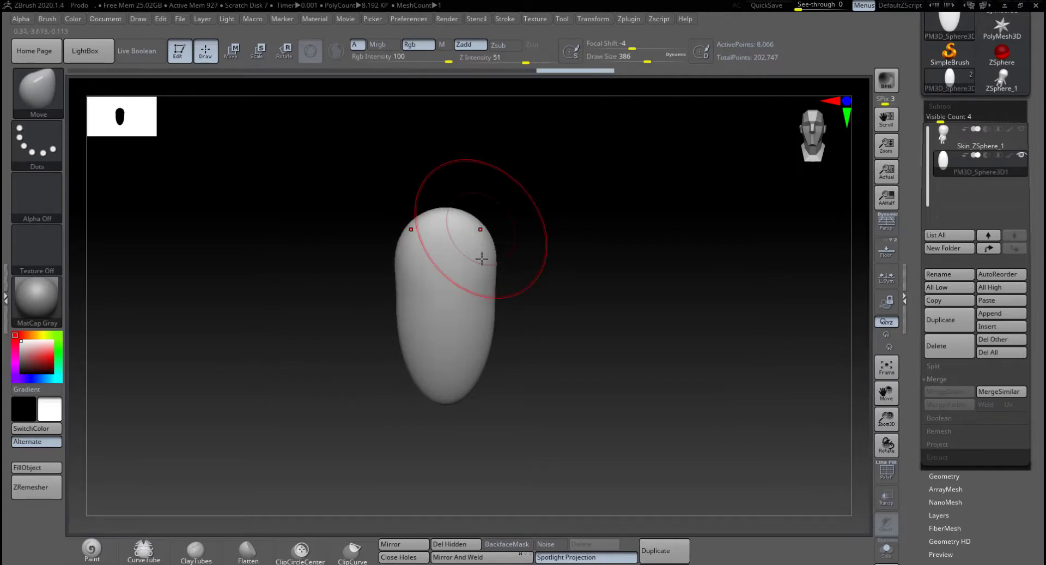
left_click_drag(490, 283, 490, 331)
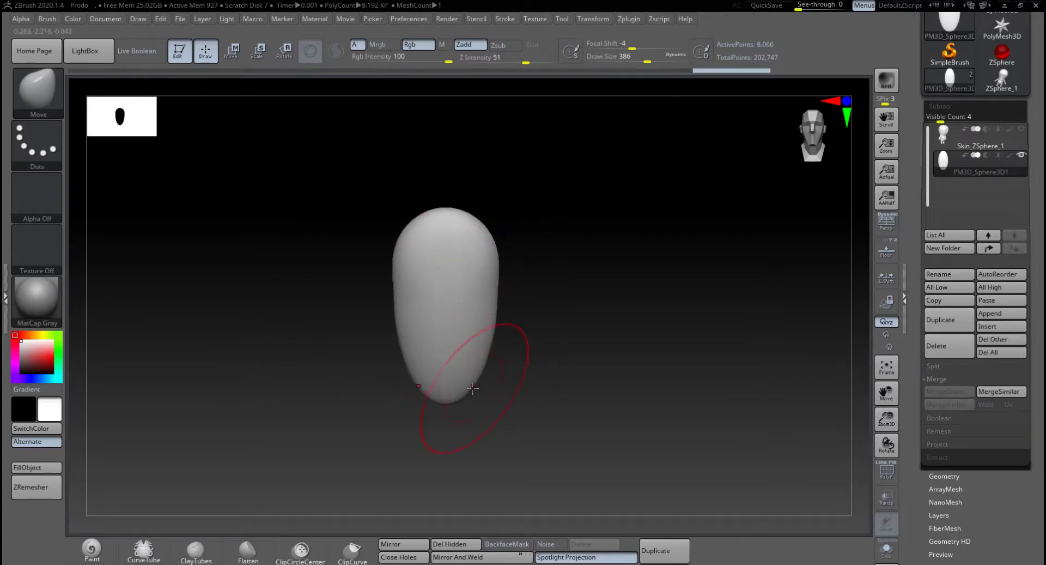
mouse_move(473, 387)
left_mouse_down()
mouse_move(489, 394)
mouse_move(498, 308)
left_mouse_up()
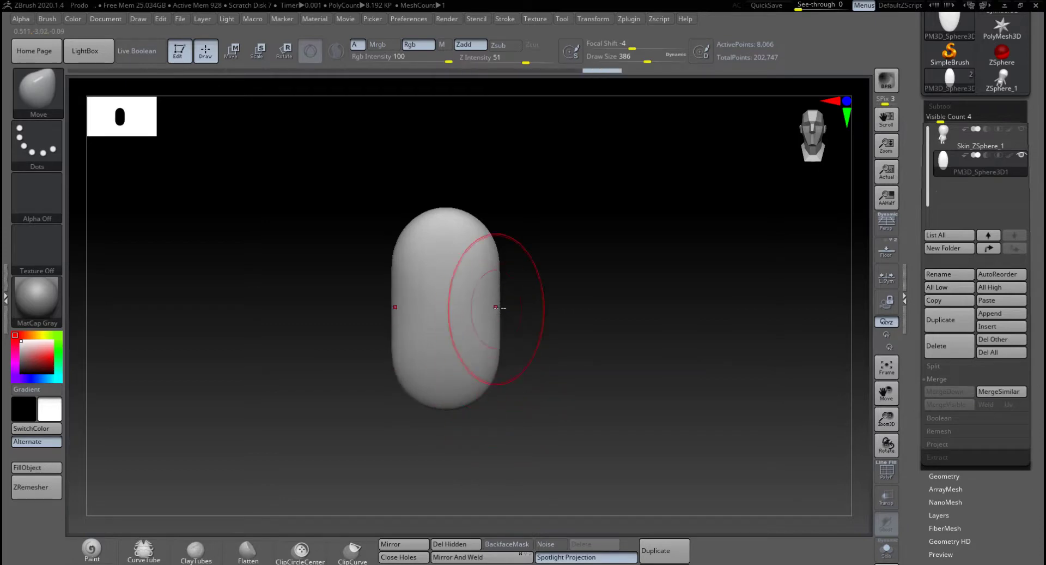
left_click_drag(573, 315, 627, 319)
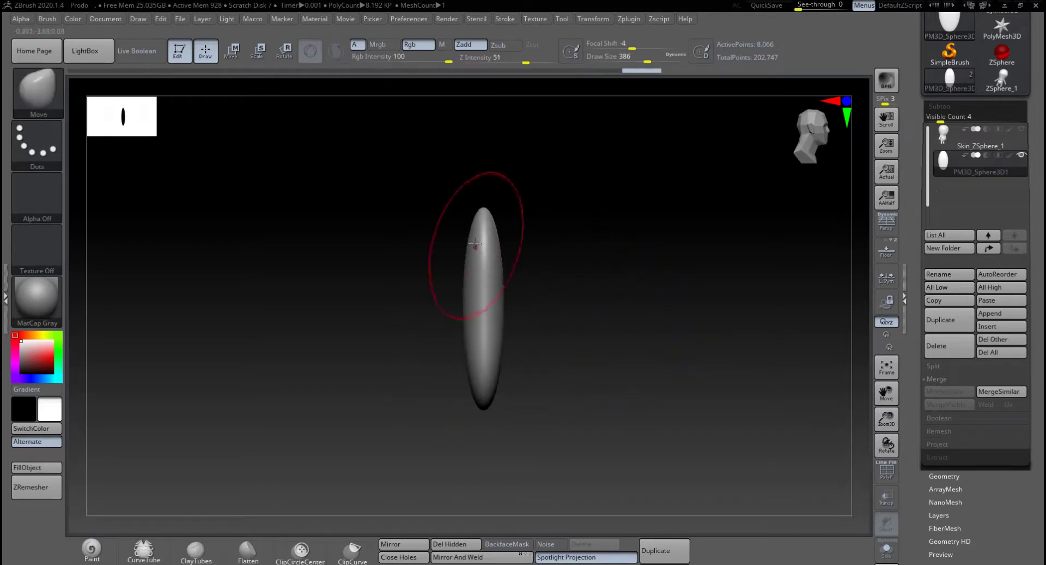
Step: Set the Move brush's draw size to 177 and adjust the upper part of the capsule from side, front and angled views
key("space")
left_click_drag(470, 237, 454, 236)
mouse_move(550, 231)
left_mouse_down()
mouse_move(598, 236)
mouse_move(574, 271)
mouse_move(419, 235)
left_mouse_up()
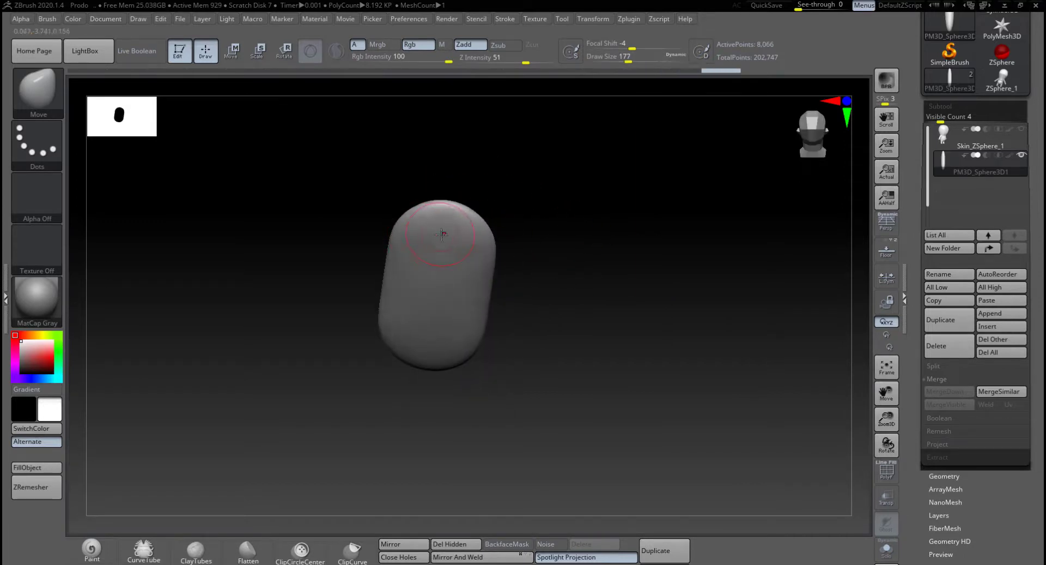
left_click_drag(495, 228, 421, 243)
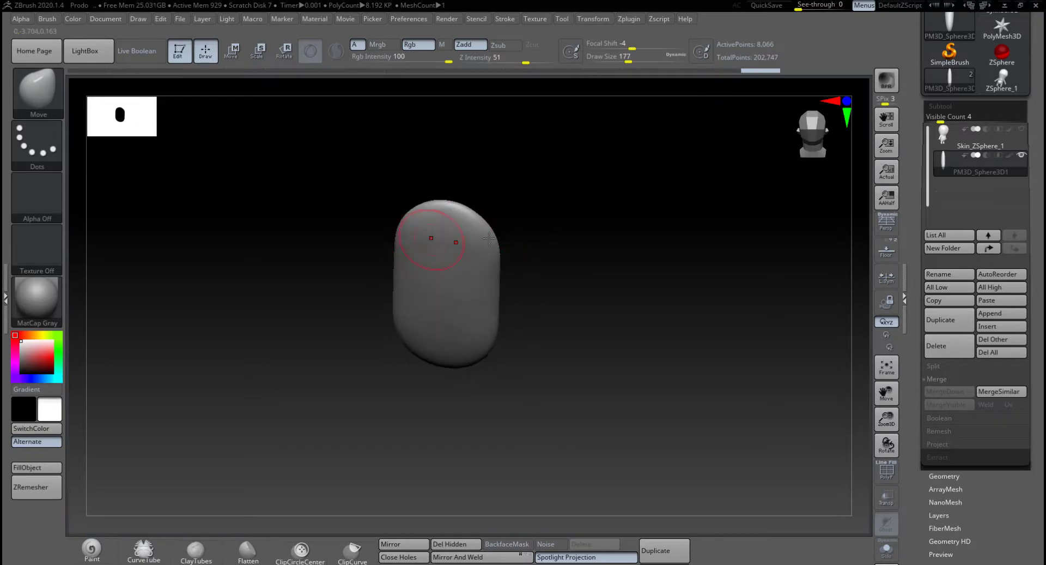
left_click_drag(489, 238, 556, 187)
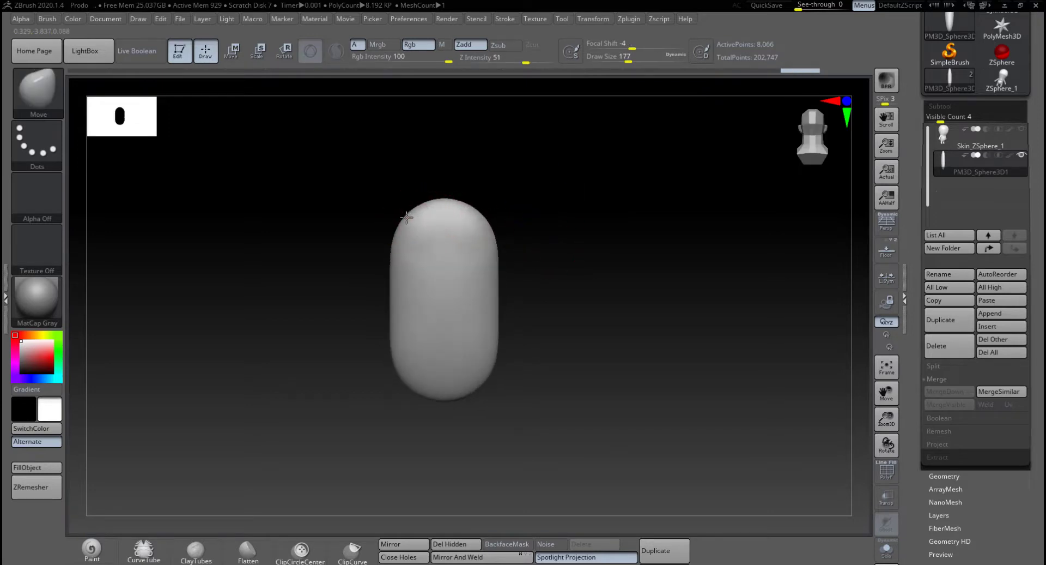
mouse_move(406, 217)
left_mouse_down()
mouse_move(394, 227)
mouse_move(455, 229)
left_mouse_up()
left_click_drag(507, 234, 552, 236)
left_click_drag(437, 234, 445, 234)
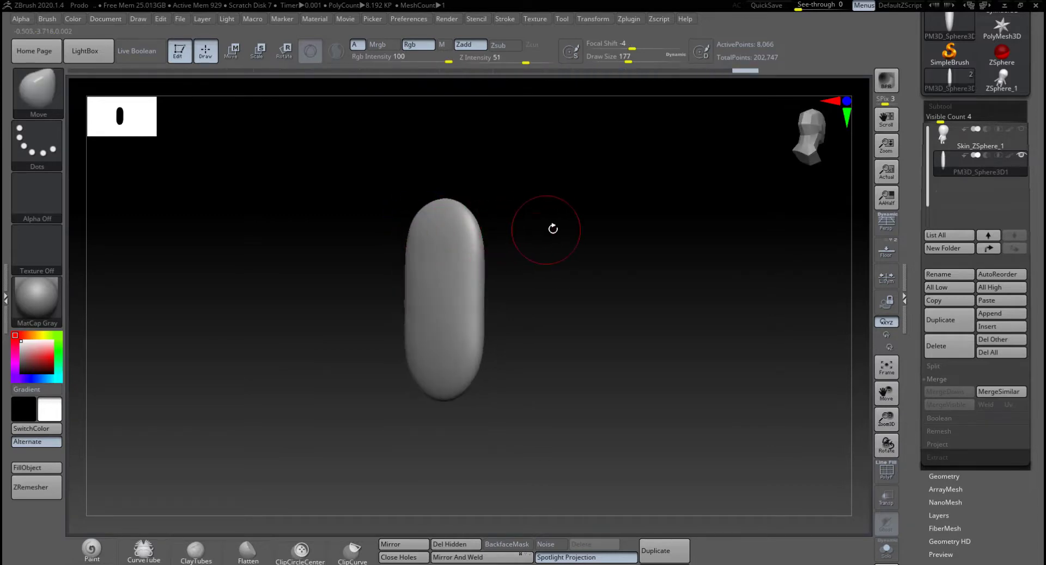
Step: Inflate the upper part of the capsule using the Inflat brush at draw size 331, and smooth that area
key("b")
key("i")
key("n")
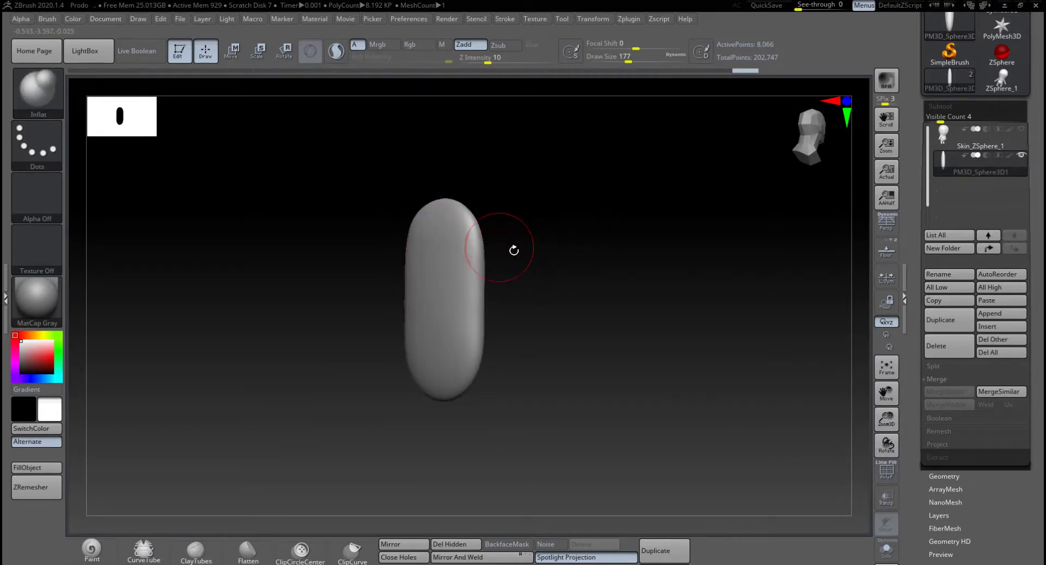
key("space")
mouse_move(510, 259)
left_mouse_down()
mouse_move(527, 259)
mouse_move(490, 246)
left_mouse_up()
mouse_move(430, 234)
left_mouse_down()
mouse_move(407, 238)
mouse_move(417, 234)
left_mouse_up()
mouse_move(414, 242)
left_mouse_down("shift")
mouse_move(409, 252)
mouse_move(430, 240)
left_mouse_up("shift")
mouse_move(541, 250)
left_mouse_down()
mouse_move(473, 242)
mouse_move(432, 222)
mouse_move(453, 237)
left_mouse_up()
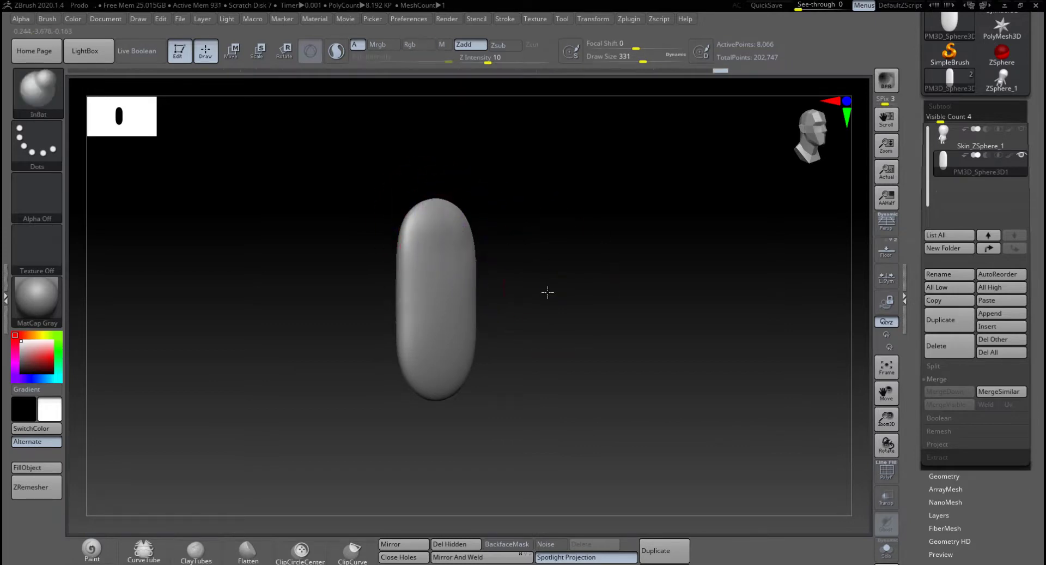
mouse_move(546, 292)
left_mouse_down()
mouse_move(580, 294)
mouse_move(512, 289)
mouse_move(397, 310)
left_mouse_up()
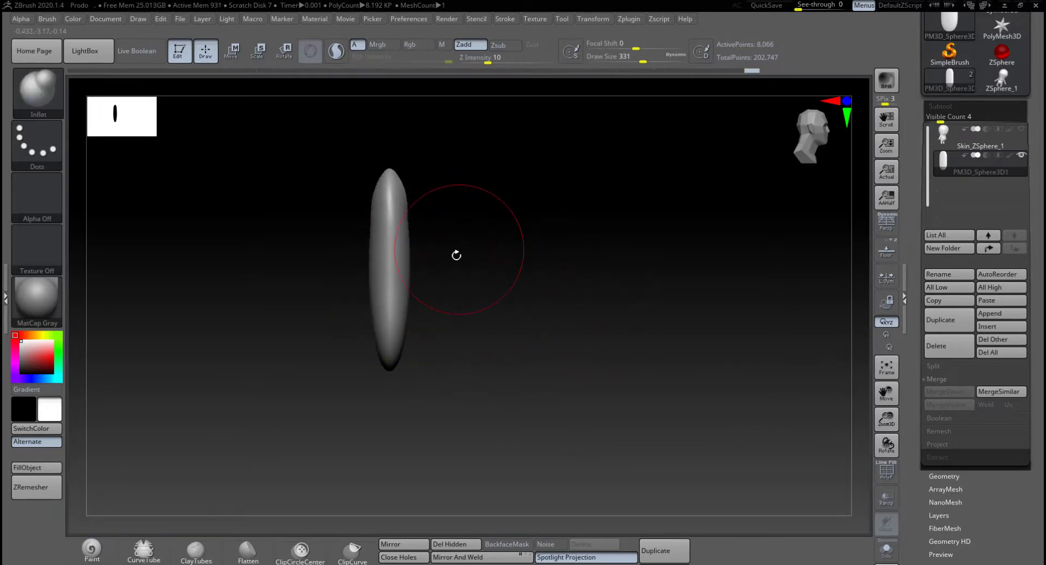
key("ctrl")
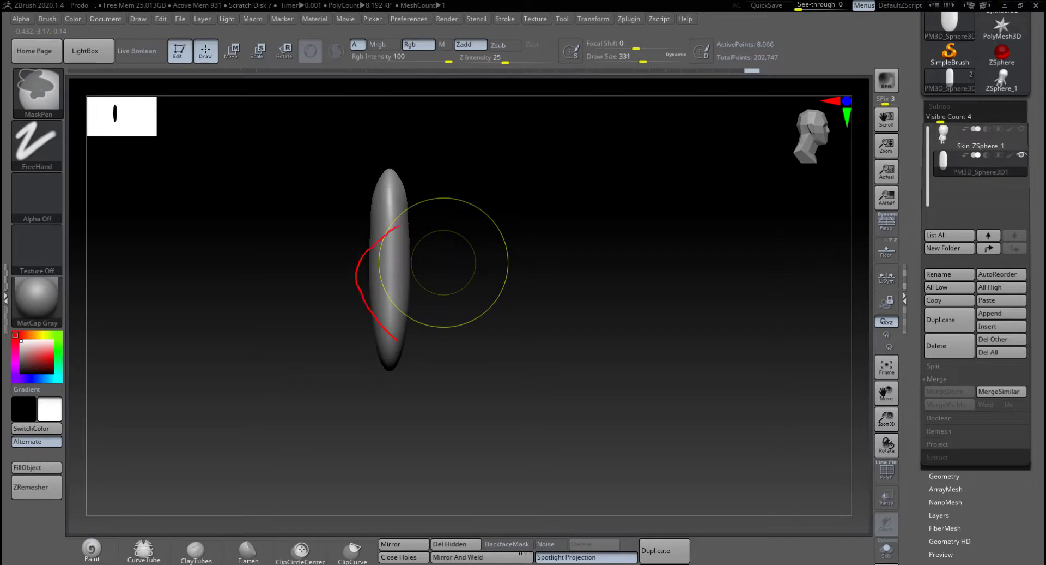
key("ctrl+z")
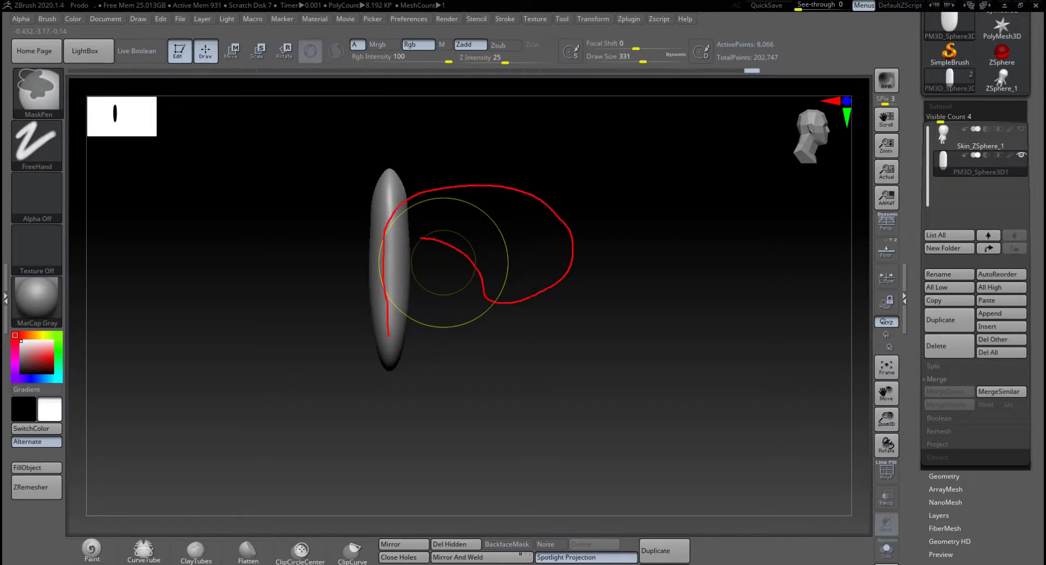
key("Escape")
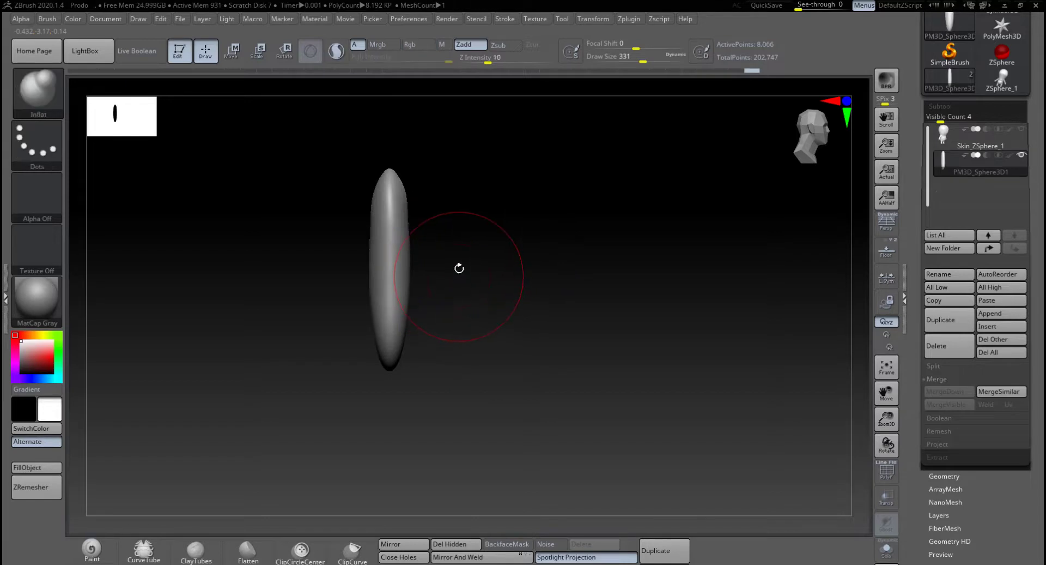
left_click_drag(436, 351, 415, 340, "alt")
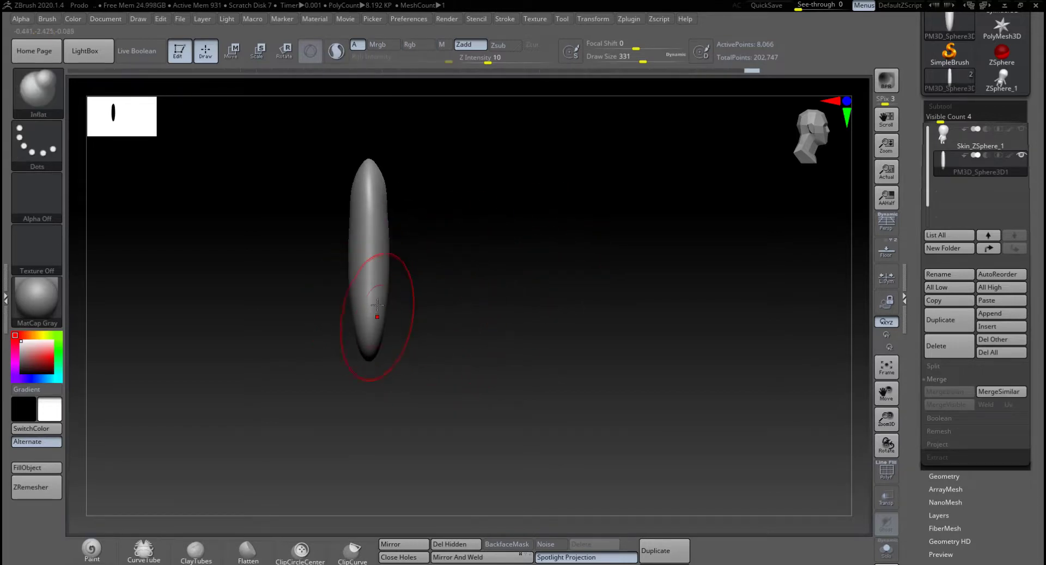
left_click_drag(322, 279, 425, 366, "ctrl")
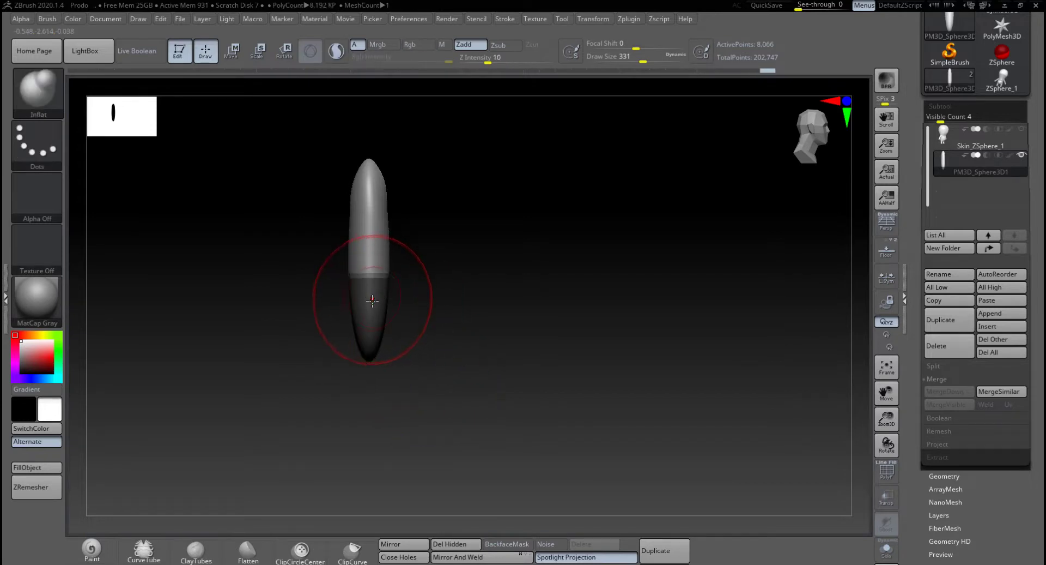
key("ctrl")
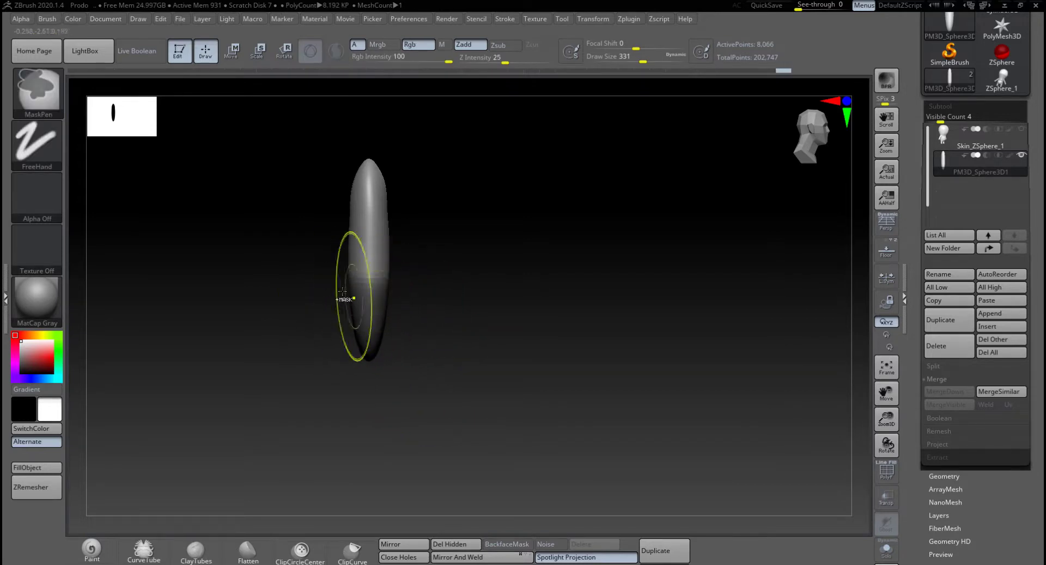
left_click_drag(444, 378, 444, 402, "ctrl")
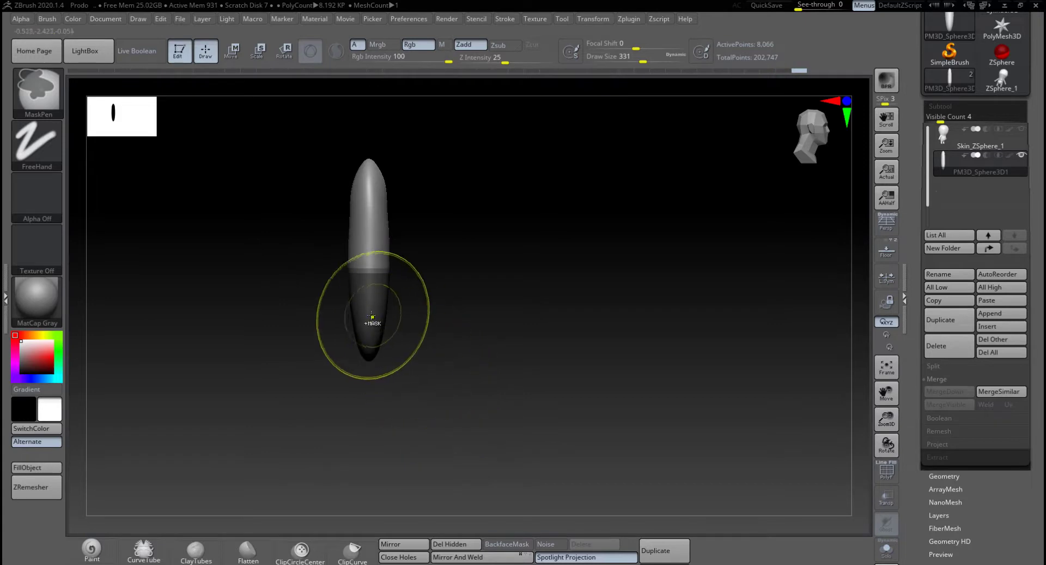
mouse_move(337, 291)
left_mouse_down("ctrl")
mouse_move(409, 366)
mouse_move(421, 362)
left_mouse_up("ctrl")
left_click_drag(433, 397, 432, 393, "ctrl")
key("ctrl+z")
key("ctrl+z")
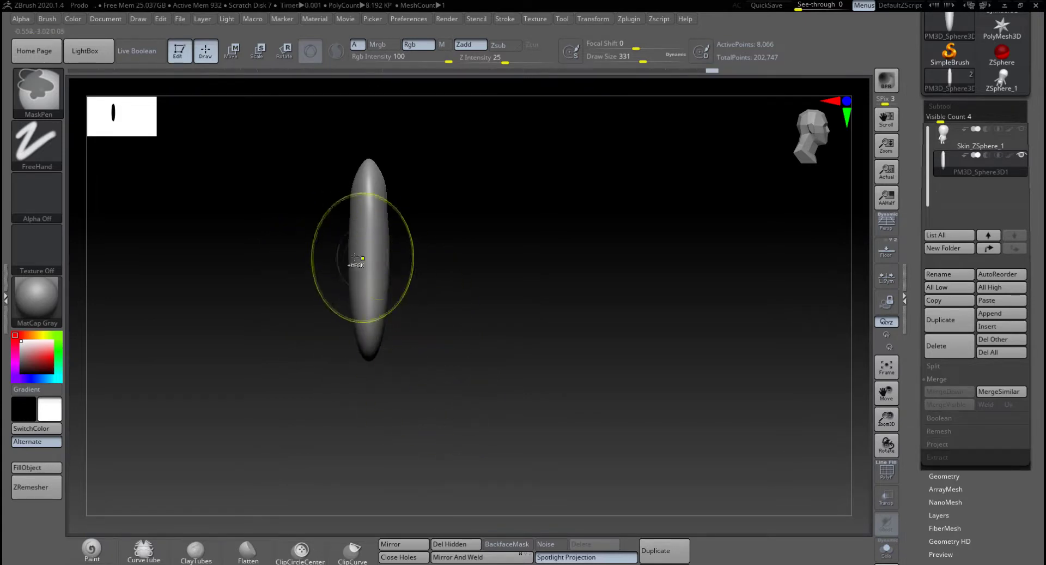
Step: Mask the capsule's lower half with a softened edge and rotate the unmasked upper half forward to bend the piece in side view
left_click_drag(328, 275, 434, 391, "ctrl")
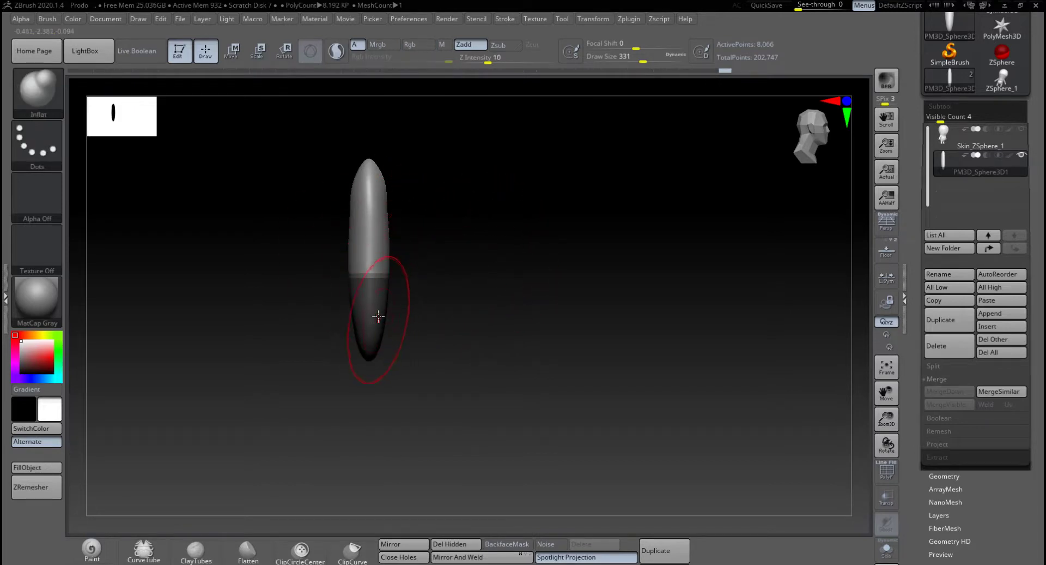
key("ctrl")
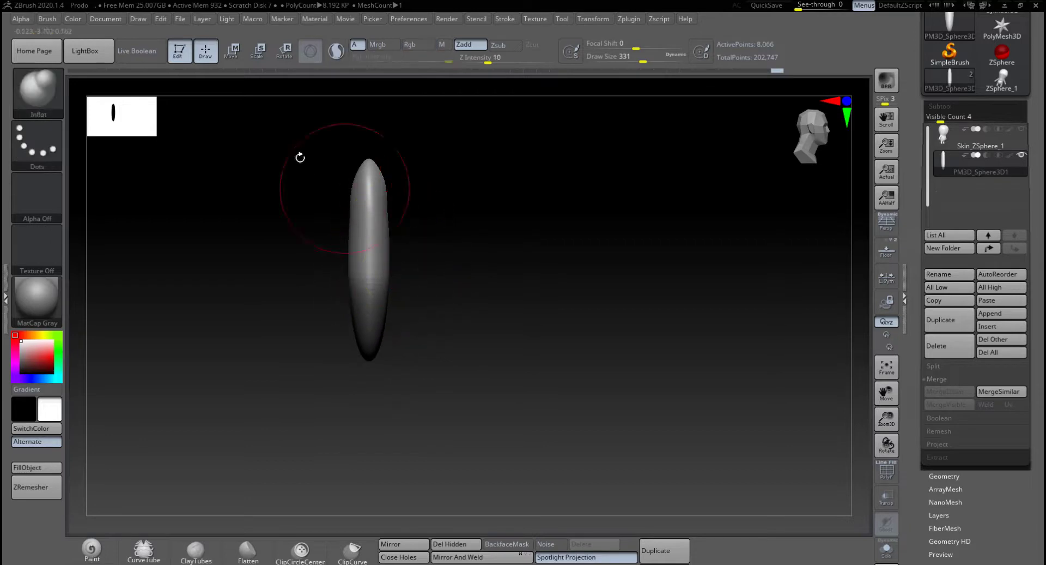
left_click(282, 56)
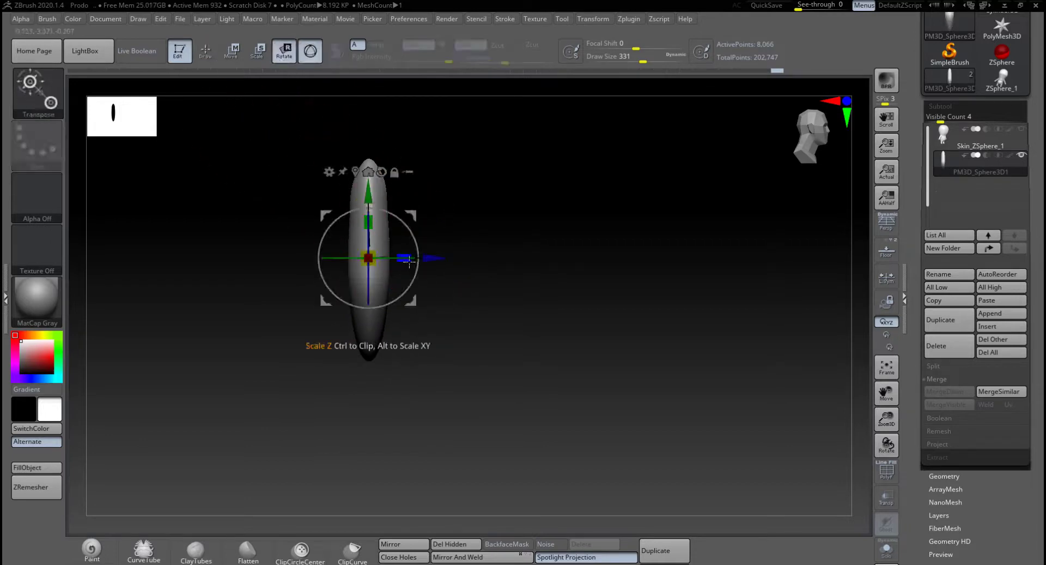
left_click_drag(404, 233, 447, 214)
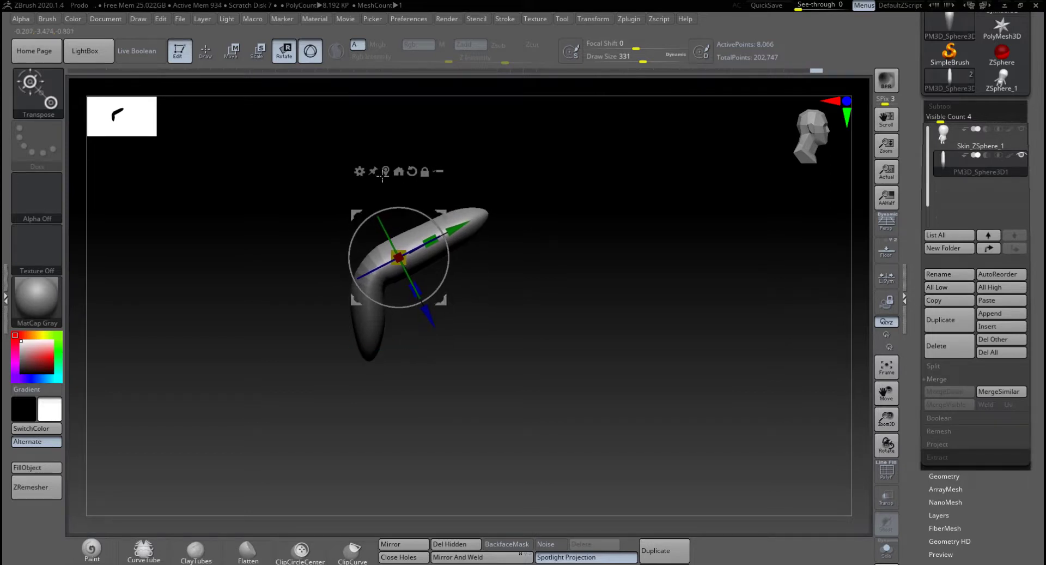
Step: Extend the mask past the bend onto the start of the upper section and soften its edge
key("q")
key("ctrl")
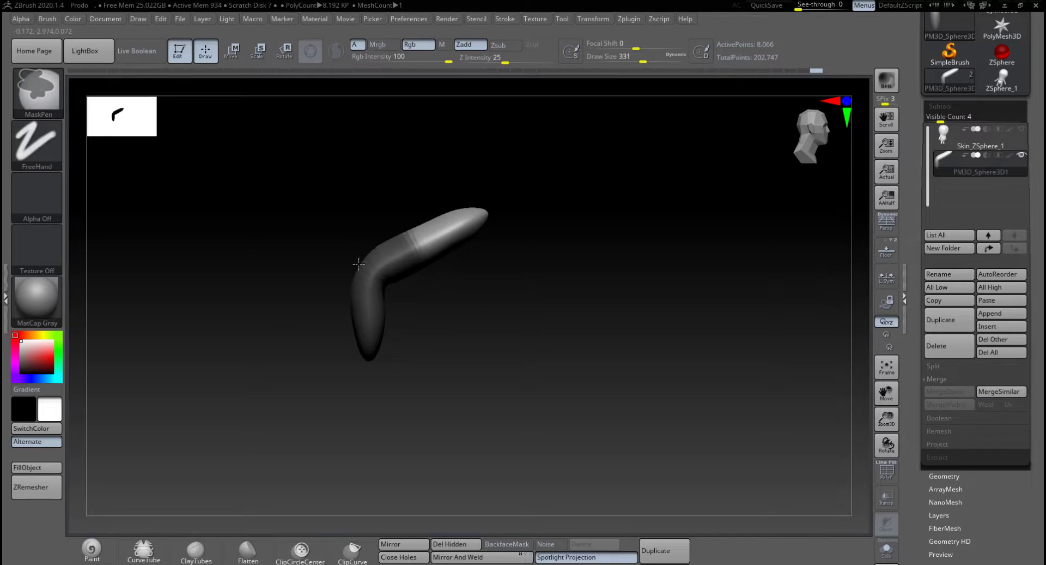
mouse_move(460, 311)
left_mouse_down()
mouse_move(500, 318)
mouse_move(514, 357)
mouse_move(440, 277)
mouse_move(457, 261)
mouse_move(540, 311)
mouse_move(516, 332)
mouse_move(500, 252)
mouse_move(479, 256)
left_mouse_up()
left_click(434, 237, "ctrl")
left_click(435, 237, "ctrl")
Step: Set the draw size to 245, paint the mask across the full width at the bend, and blur the mask
key("space")
left_click_drag(388, 291, 379, 291)
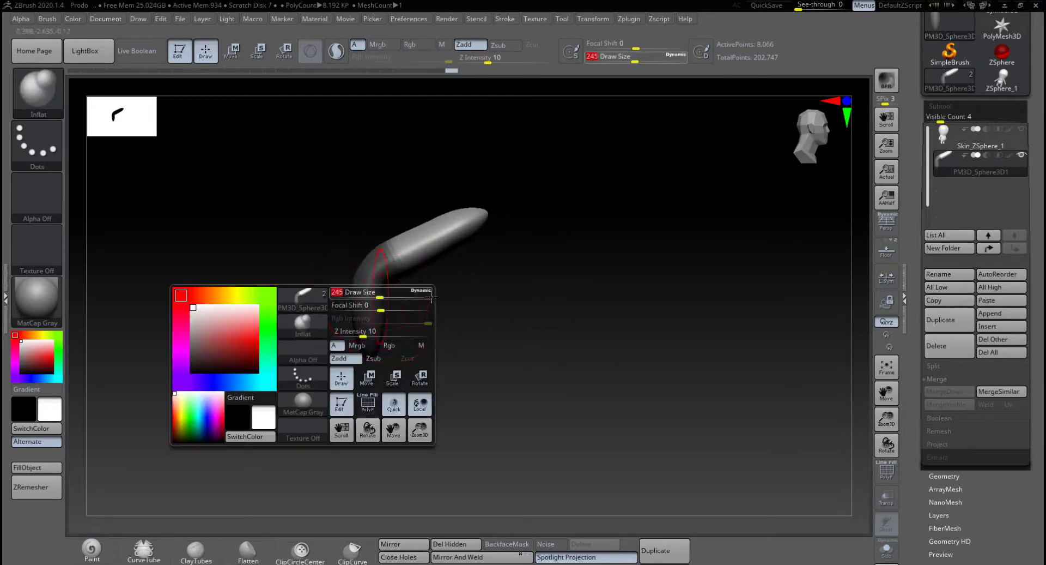
mouse_move(507, 289)
left_mouse_down()
mouse_move(420, 282)
mouse_move(430, 282)
left_mouse_up()
left_click_drag(568, 292, 579, 218)
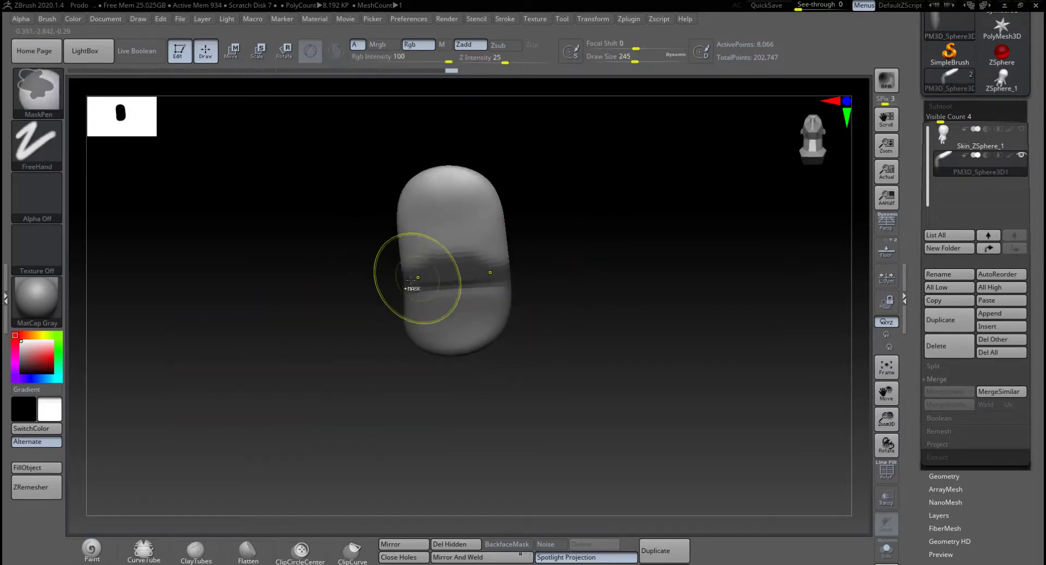
left_click_drag(414, 277, 506, 279, "ctrl")
mouse_move(572, 287)
left_mouse_down()
mouse_move(607, 261)
mouse_move(628, 280)
left_mouse_up()
left_click_drag(536, 252, 556, 264)
left_click(569, 279, "ctrl")
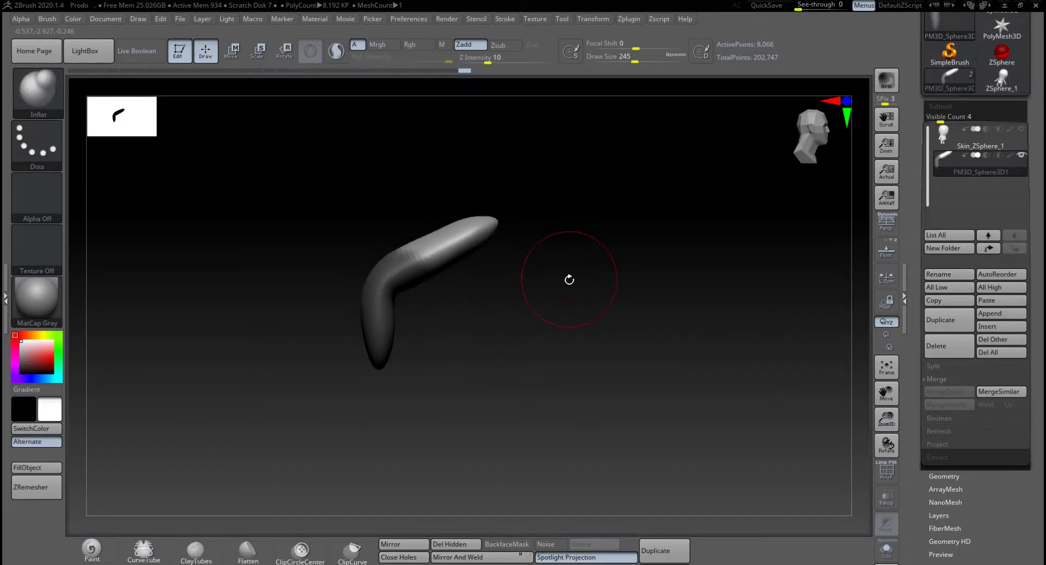
Step: Set the draw size to 145, refine the mask band across the bend from side and front views, and soften it
key("space")
left_click_drag(463, 259, 452, 260)
key("ctrl")
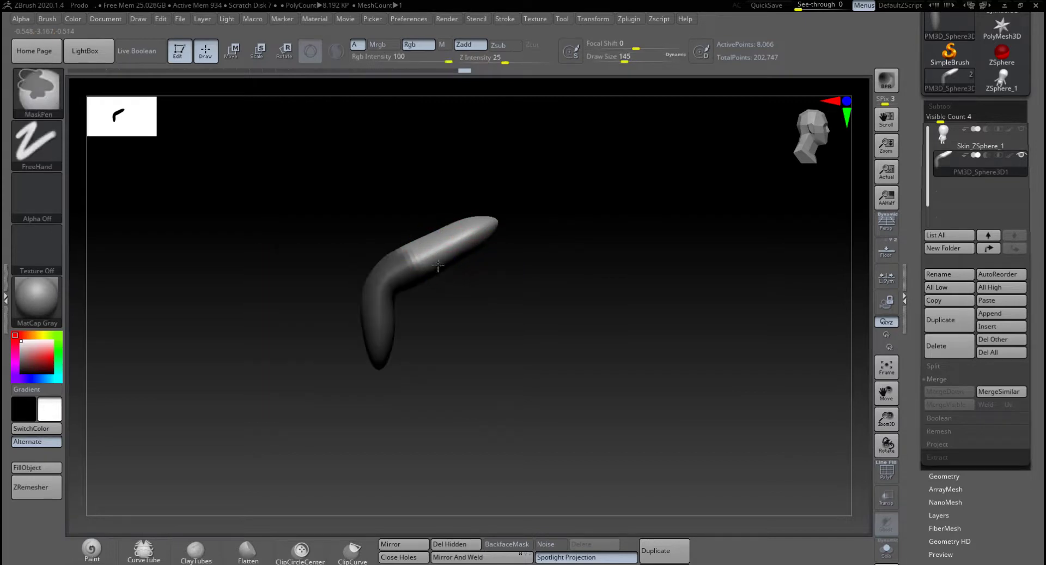
left_click_drag(511, 294, 462, 287)
key("ctrl")
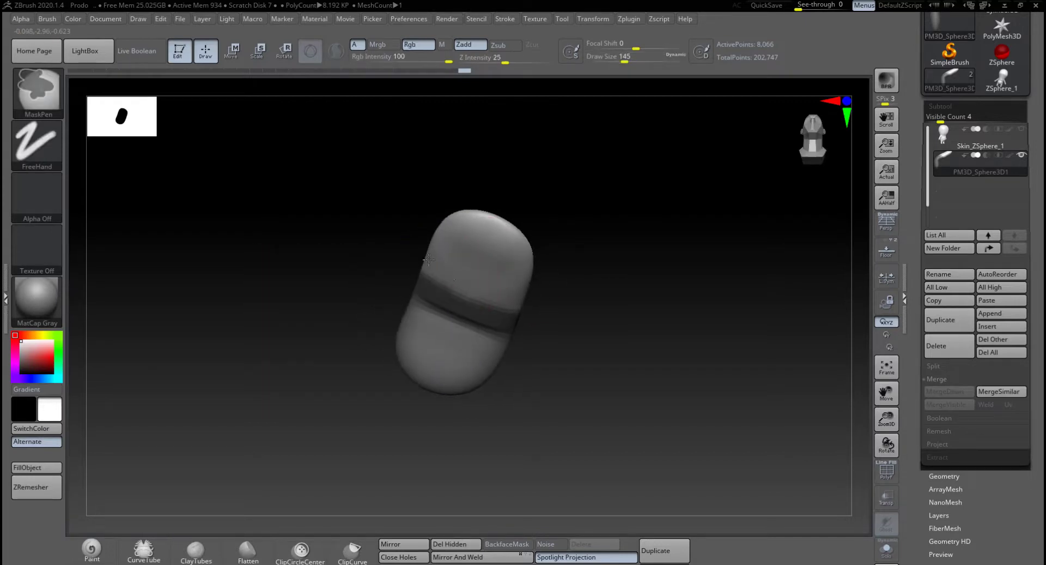
left_click(556, 296, "ctrl")
mouse_move(579, 296)
left_mouse_down()
mouse_move(603, 269)
mouse_move(578, 294)
left_mouse_up()
key("ctrl")
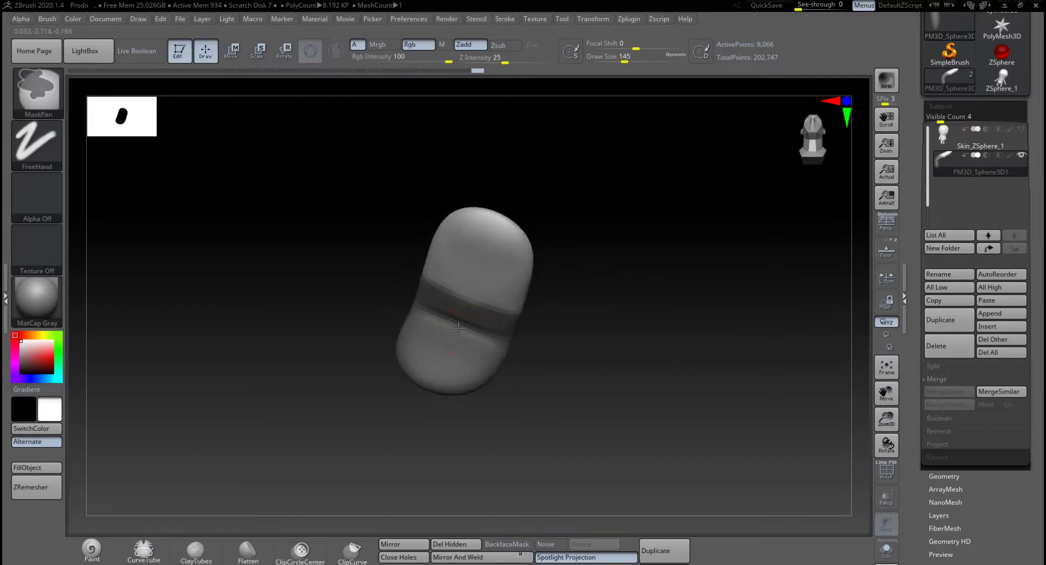
left_click(460, 333, "ctrl")
left_click_drag(583, 346, 649, 357)
left_click_drag(605, 322, 501, 298, "alt")
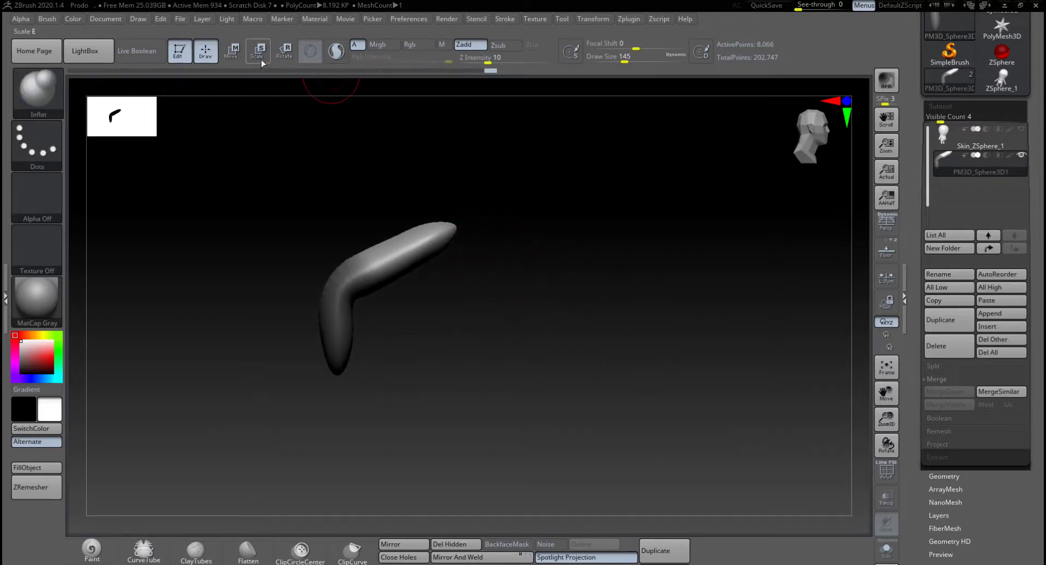
Step: Rotate the unmasked end downward and shift it outward so the piece folds over into a curved hook
left_click(283, 52)
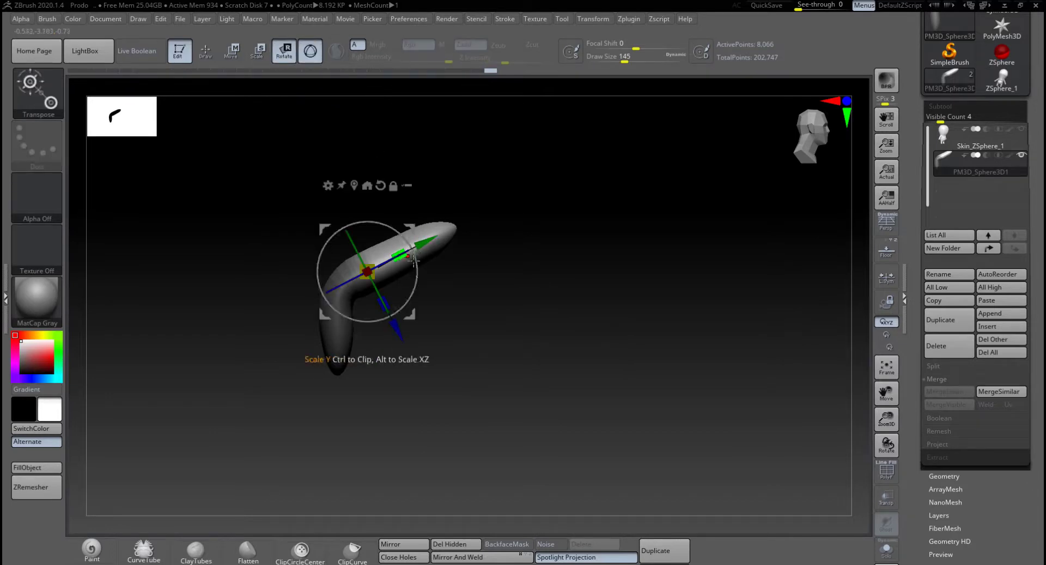
left_click_drag(416, 265, 415, 223)
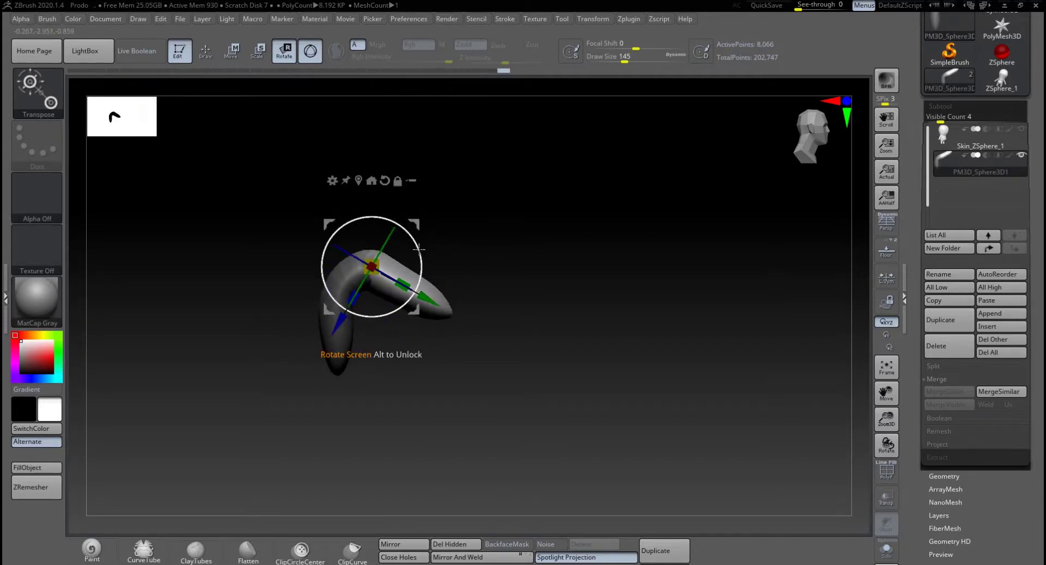
left_click_drag(420, 241, 420, 240)
left_click_drag(421, 225, 439, 237)
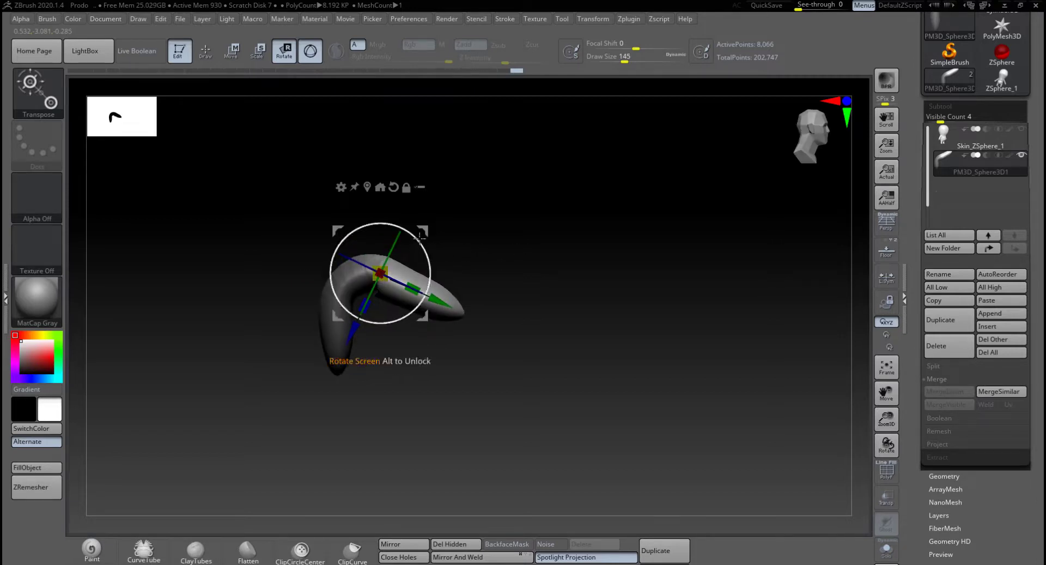
left_click_drag(424, 231, 448, 266)
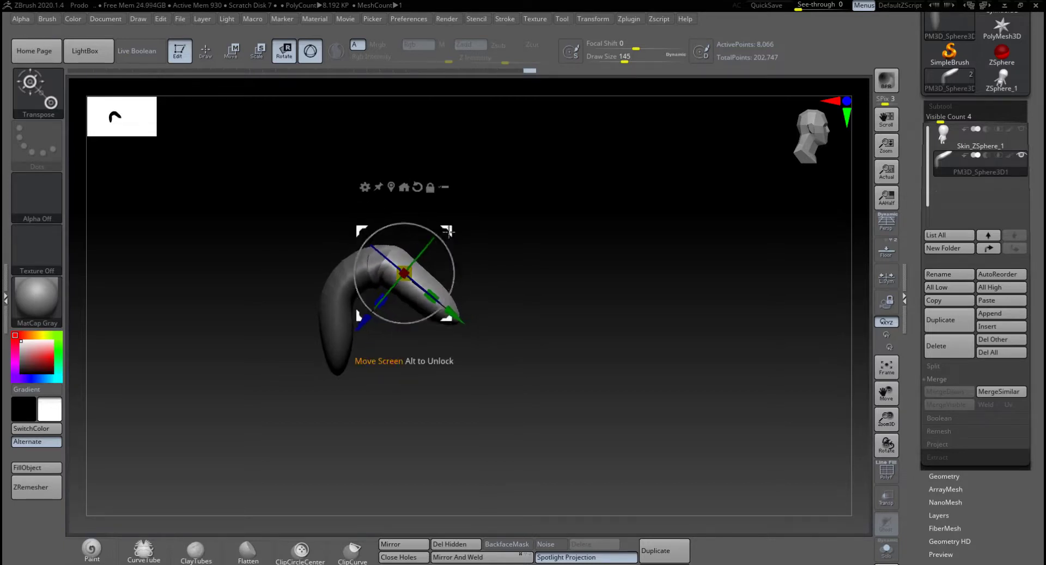
left_click_drag(448, 231, 449, 245)
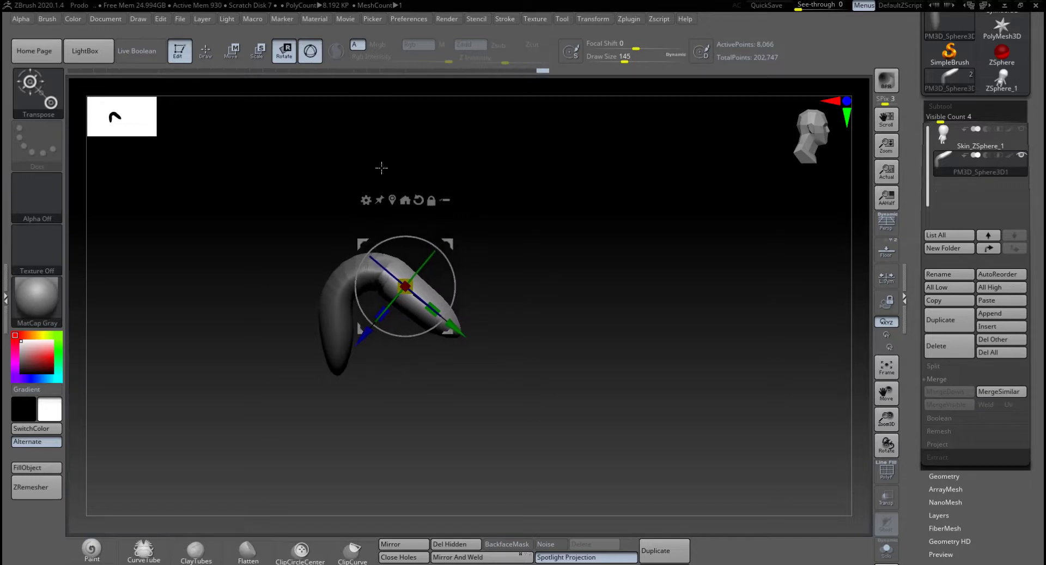
Step: Clear the mask and smooth the inner and outer surfaces of the folded bend from several angles
left_click(210, 58)
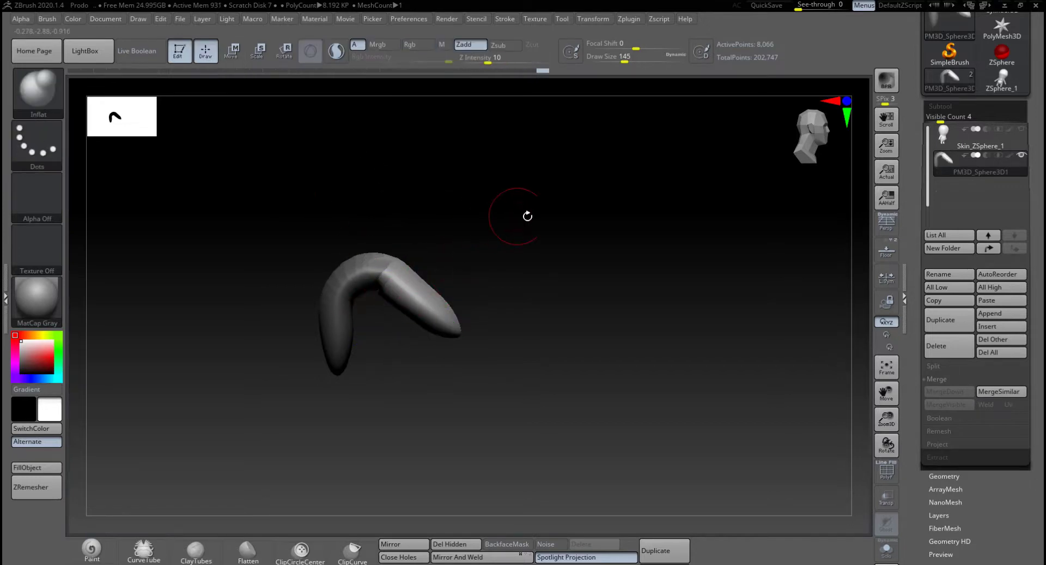
key("ctrl")
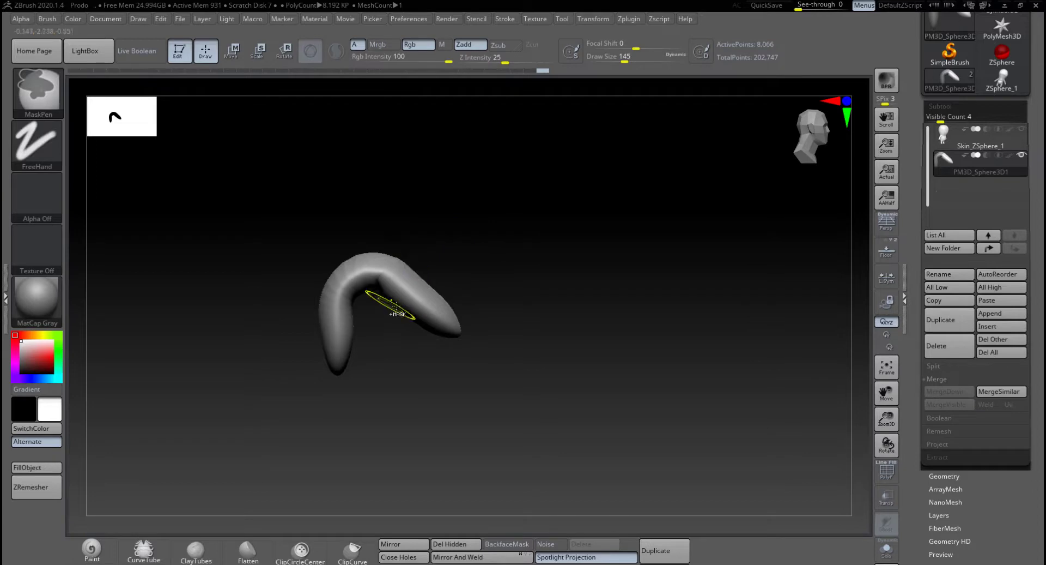
key("shift")
left_click_drag(483, 280, 386, 331)
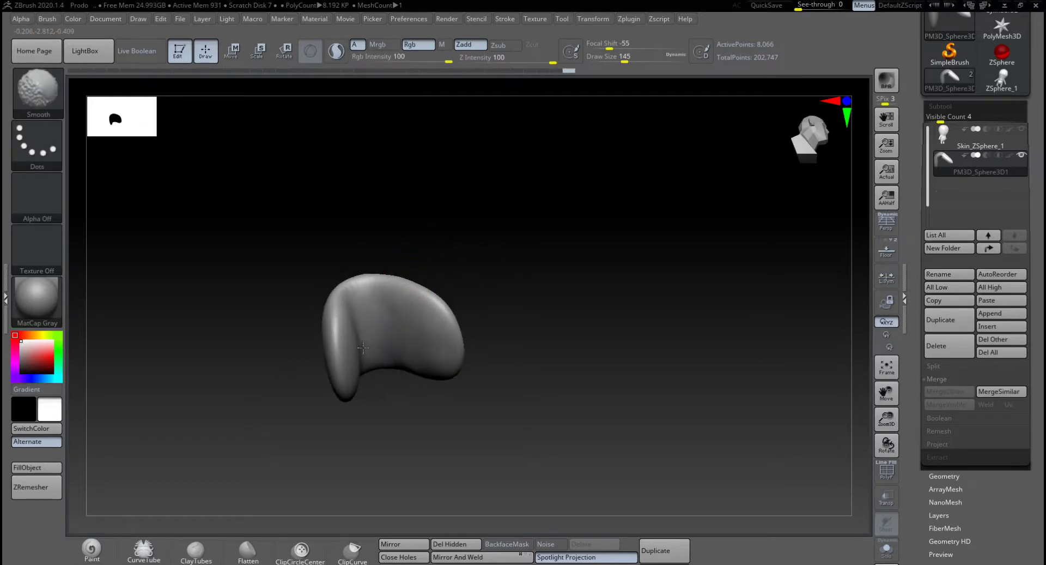
left_click_drag(374, 355, 387, 271)
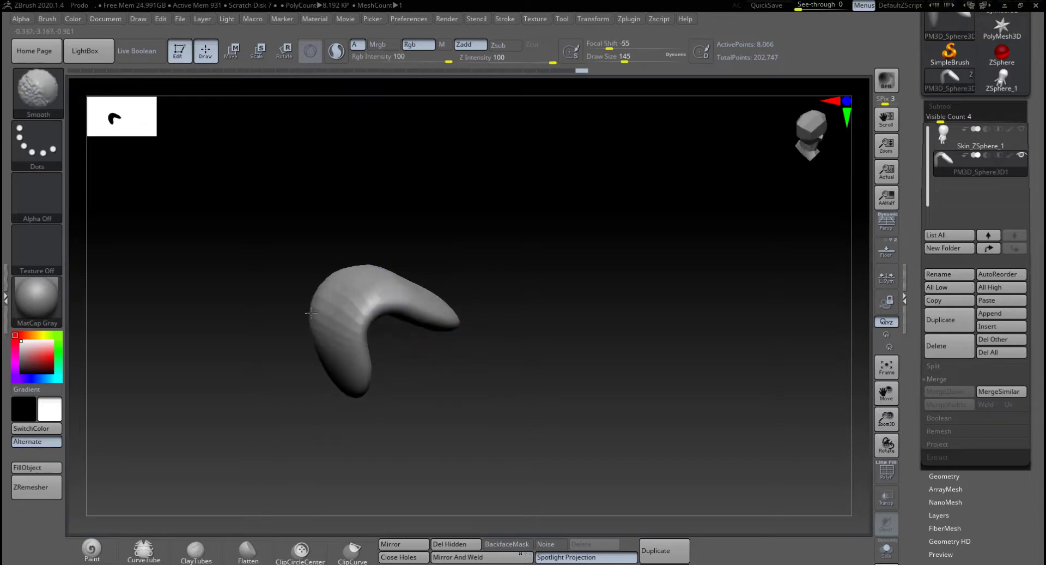
mouse_move(388, 317)
left_mouse_down()
mouse_move(528, 273)
mouse_move(563, 247)
mouse_move(450, 235)
left_mouse_up()
left_click_drag(516, 319, 458, 349)
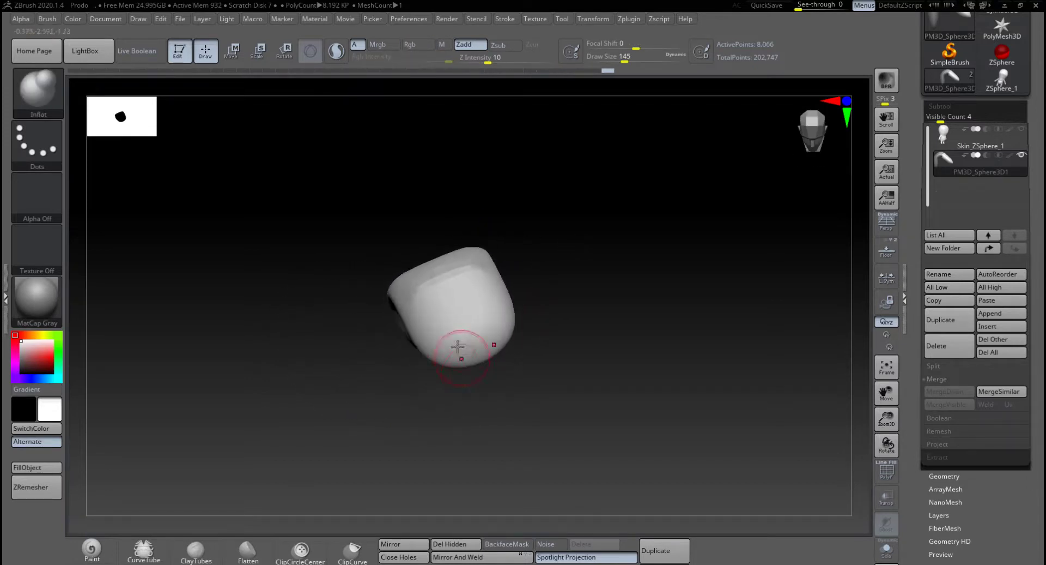
mouse_move(545, 272)
left_mouse_down()
mouse_move(577, 269)
mouse_move(586, 206)
mouse_move(550, 214)
mouse_move(558, 212)
left_mouse_up()
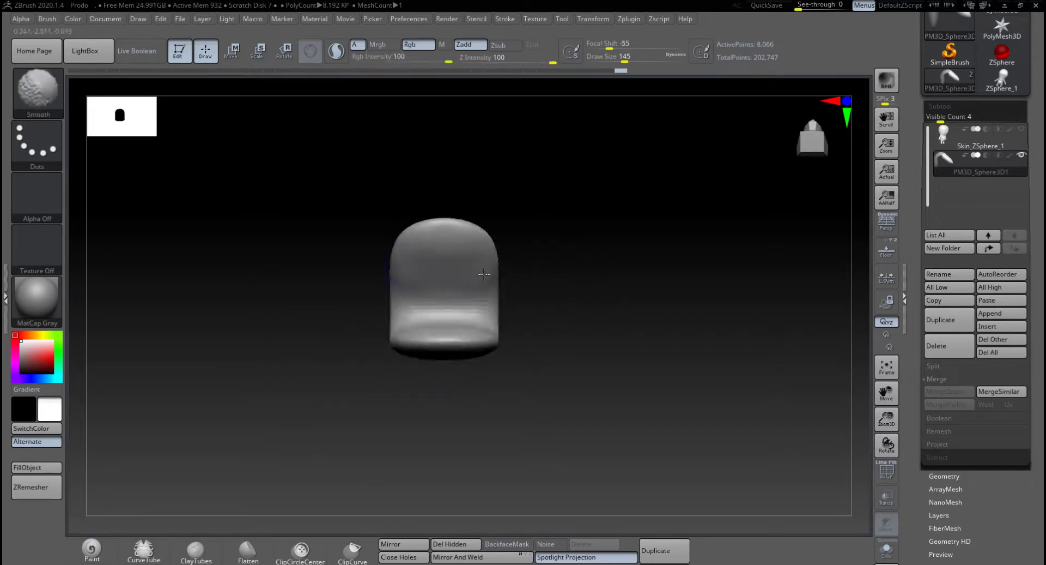
mouse_move(484, 274)
left_mouse_down()
mouse_move(554, 322)
mouse_move(556, 380)
mouse_move(514, 350)
mouse_move(556, 271)
mouse_move(533, 311)
mouse_move(453, 337)
left_mouse_up()
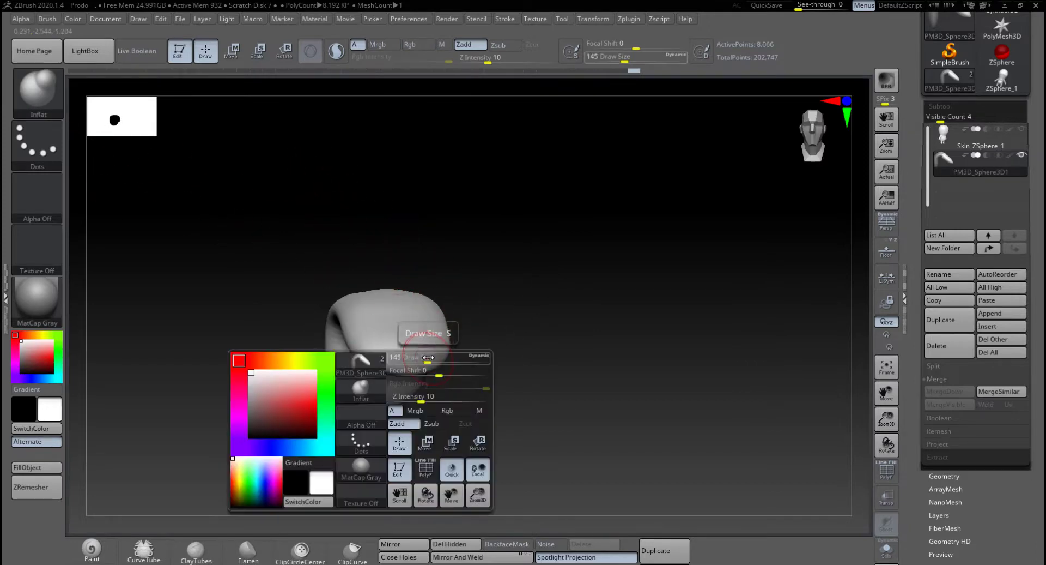
Step: Set the Inflat brush's draw size to 217 and thicken the folded flap from front, angled and underside views
key("space")
left_click_drag(429, 361, 452, 361)
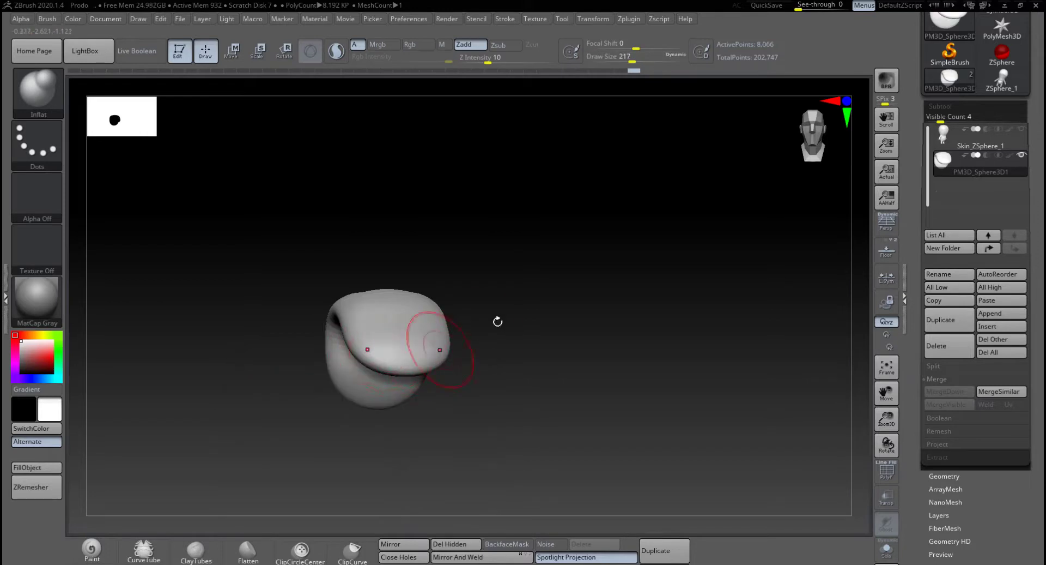
mouse_move(497, 322)
left_mouse_down()
mouse_move(374, 340)
mouse_move(455, 318)
mouse_move(385, 303)
mouse_move(441, 346)
mouse_move(485, 289)
mouse_move(505, 289)
mouse_move(444, 299)
mouse_move(467, 293)
mouse_move(427, 325)
left_mouse_up()
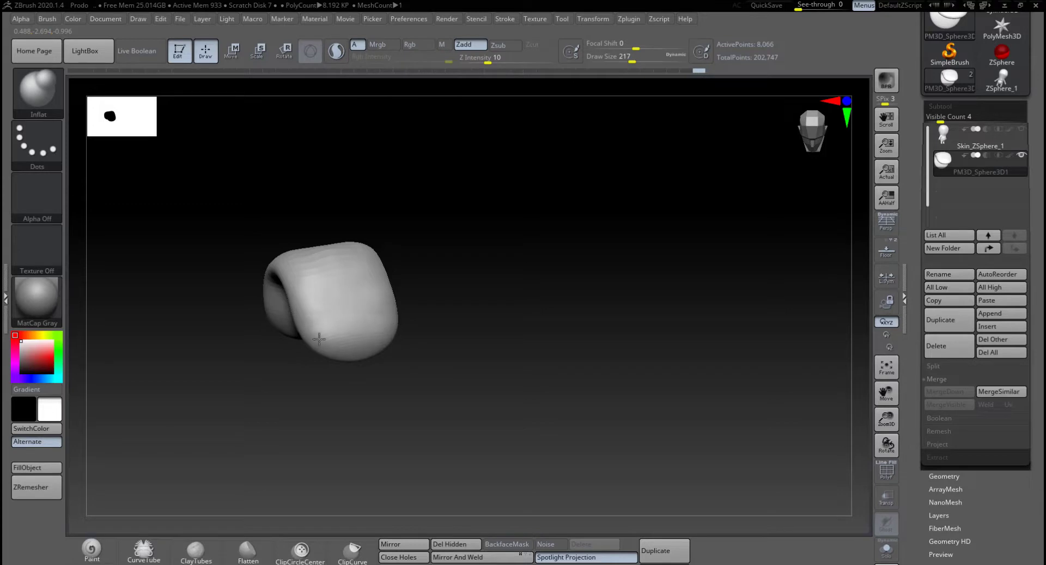
left_click_drag(461, 355, 345, 326)
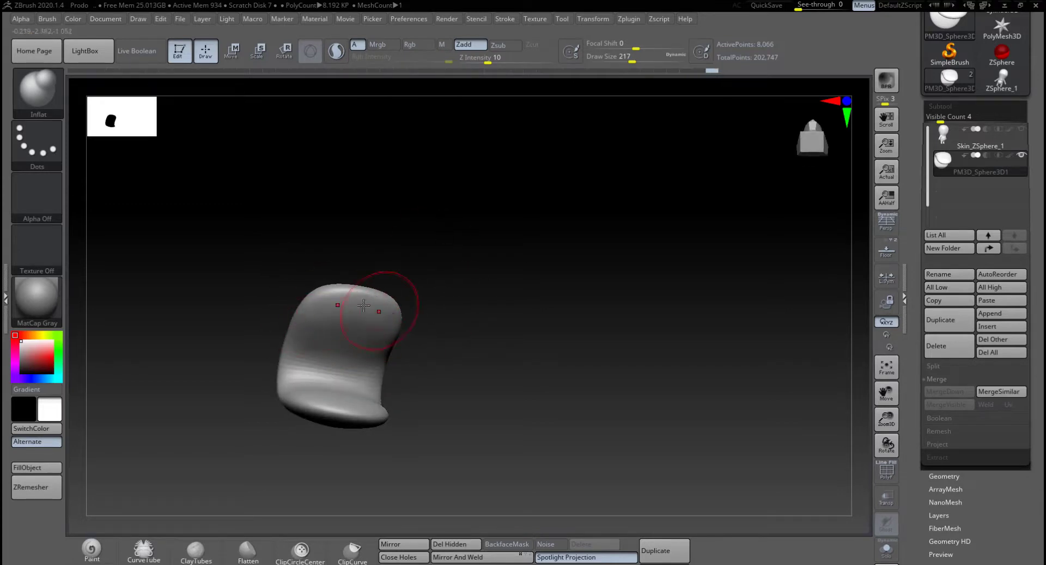
left_click_drag(499, 297, 491, 332, "shift")
left_click_drag(482, 289, 476, 418)
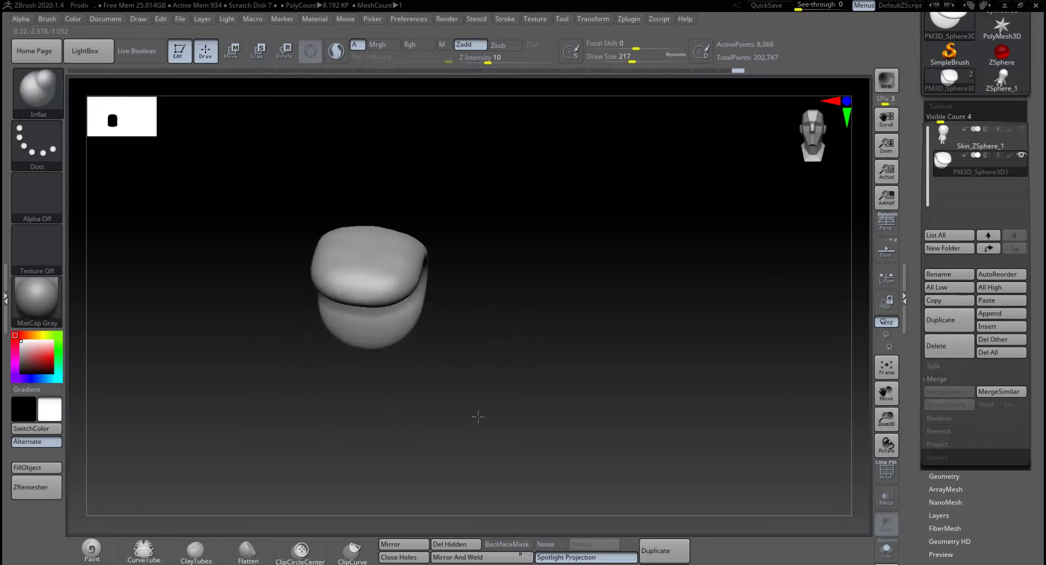
Step: Smooth the front surface of the folded piece in front view
mouse_move(520, 293)
left_mouse_down("shift")
mouse_move(526, 281)
mouse_move(498, 359)
left_mouse_up("shift")
left_click_drag(360, 330, 406, 328, "shift")
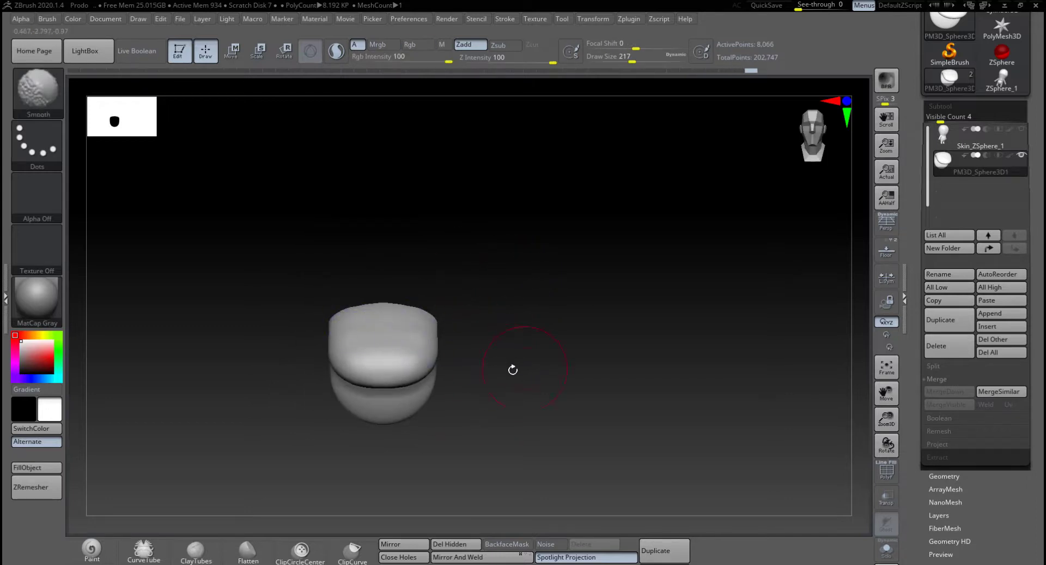
left_click_drag(512, 369, 542, 312, "alt")
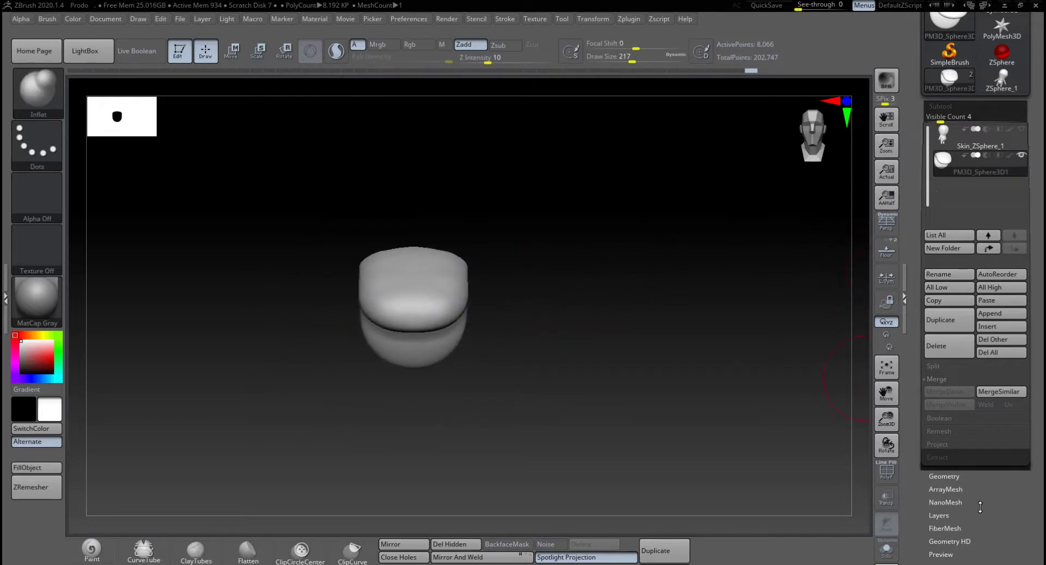
left_click_drag(981, 507, 981, 447)
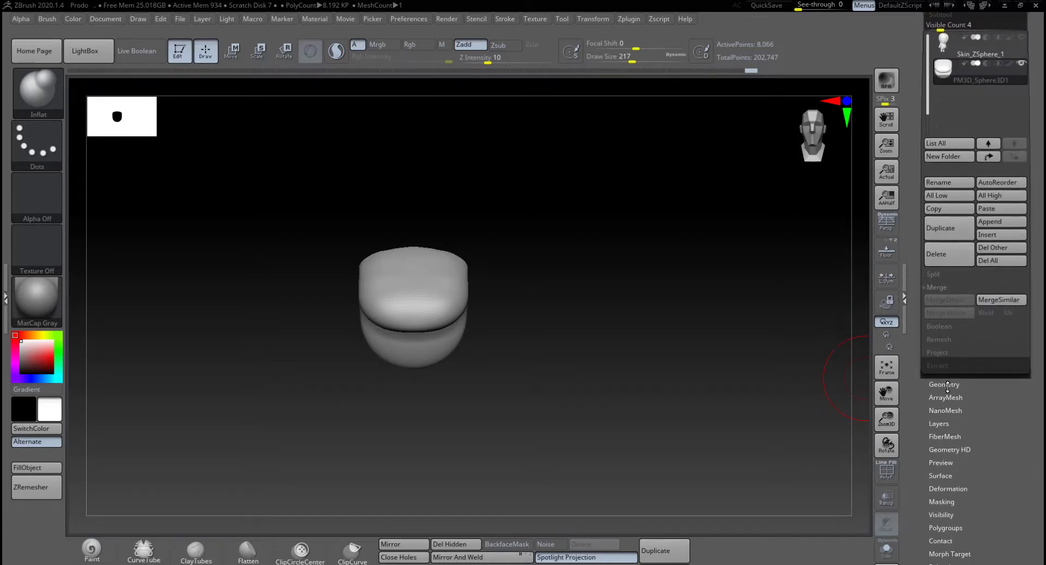
left_click(950, 385)
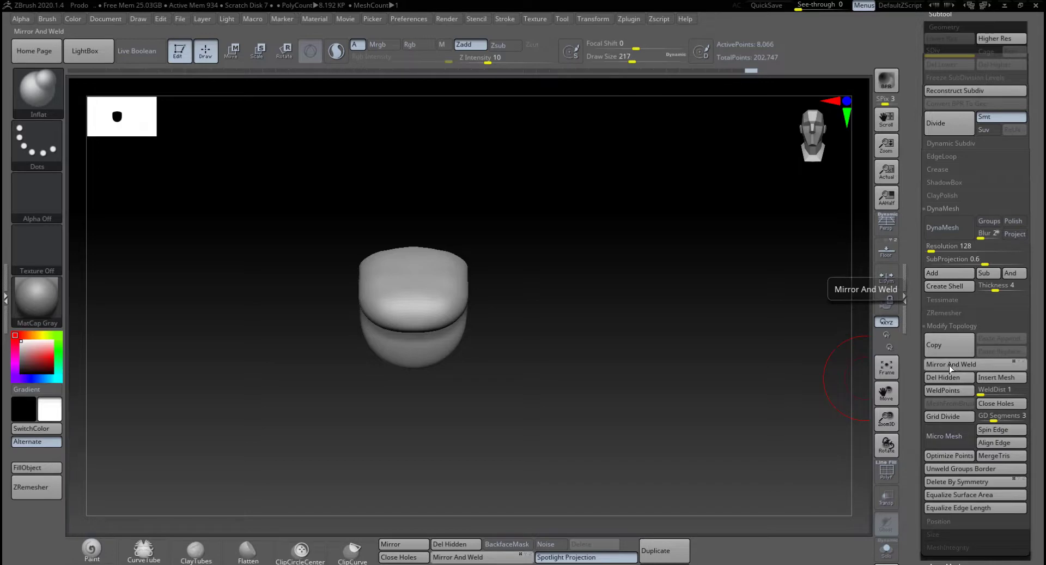
left_click_drag(1037, 218, 1036, 454)
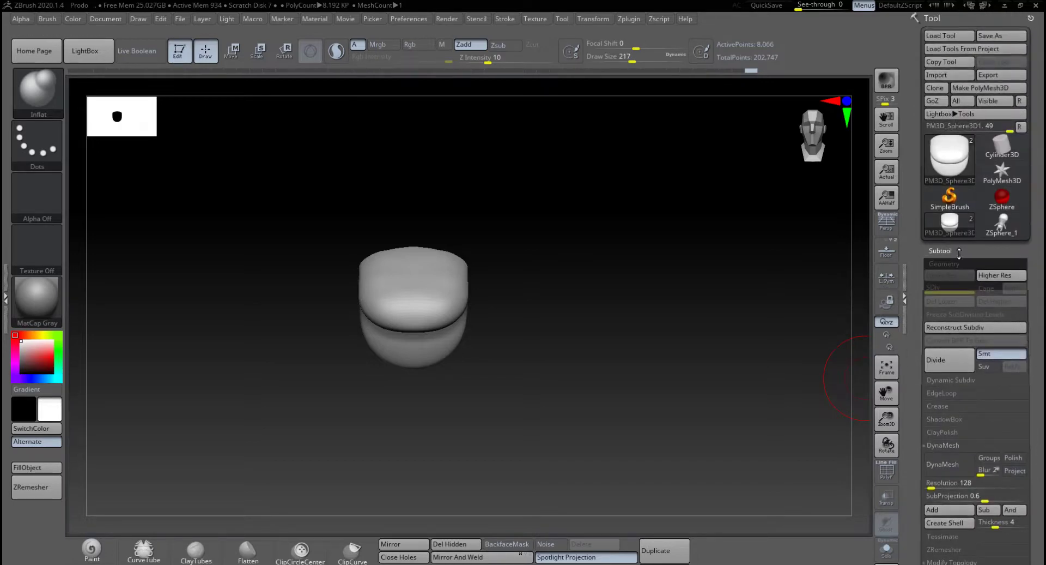
Step: Show the body subtool alongside the folded ear piece again and activate the transform gizmo on the ear
left_click(941, 250)
left_click(1022, 274)
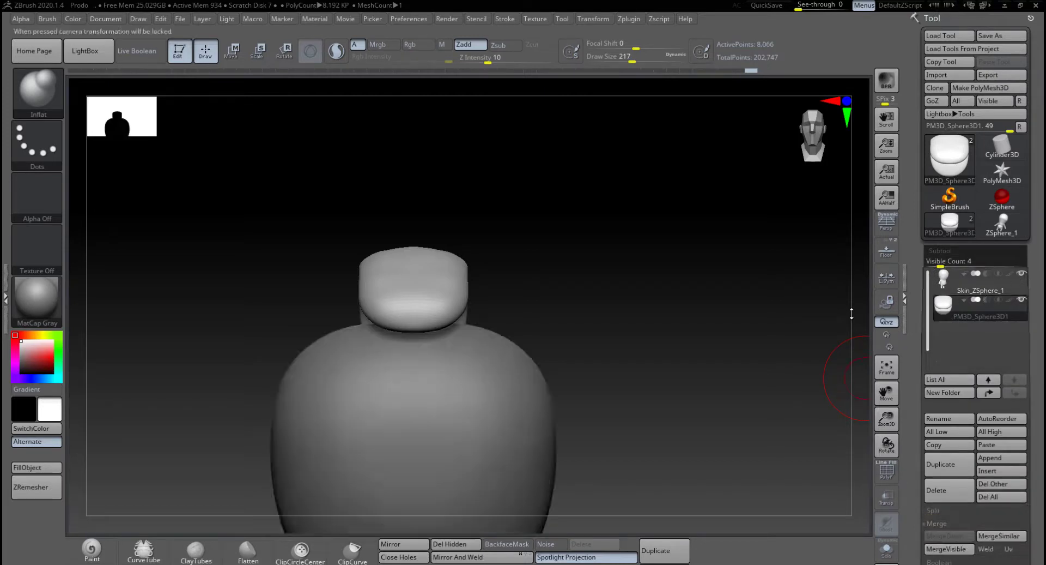
left_click_drag(545, 278, 614, 224)
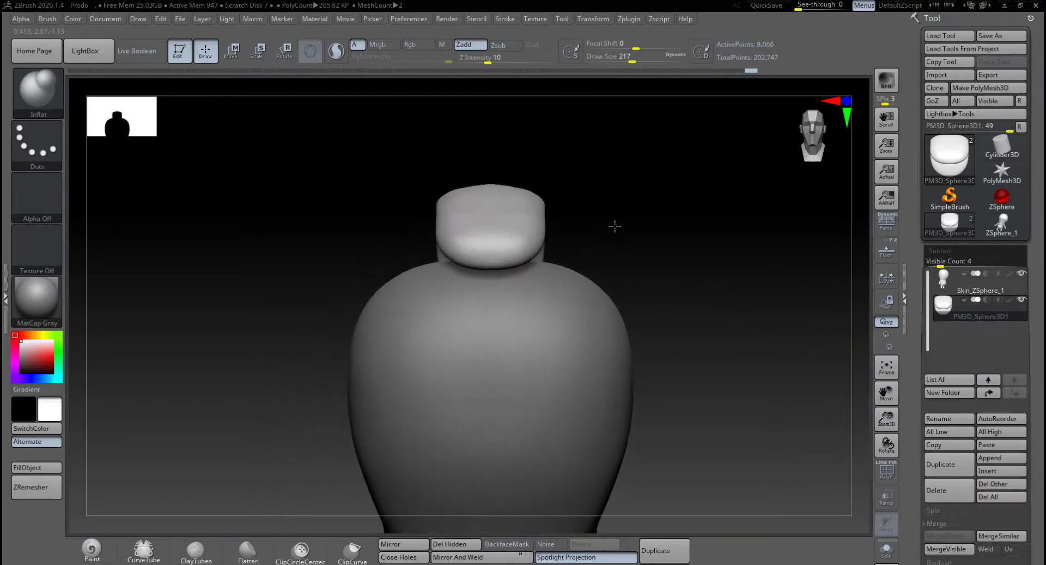
key("w")
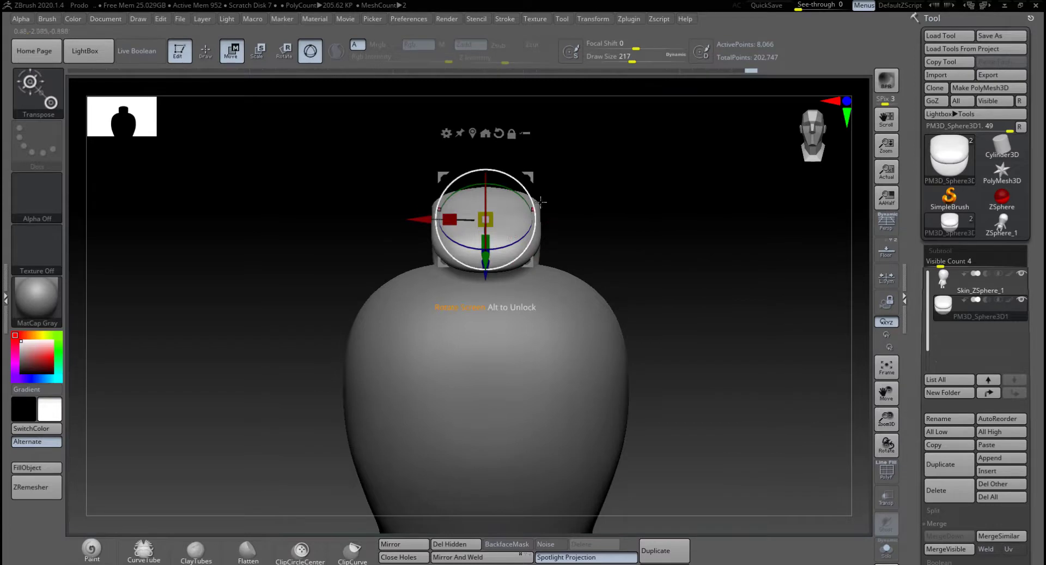
left_click_drag(527, 178, 446, 187)
key("ctrl+z")
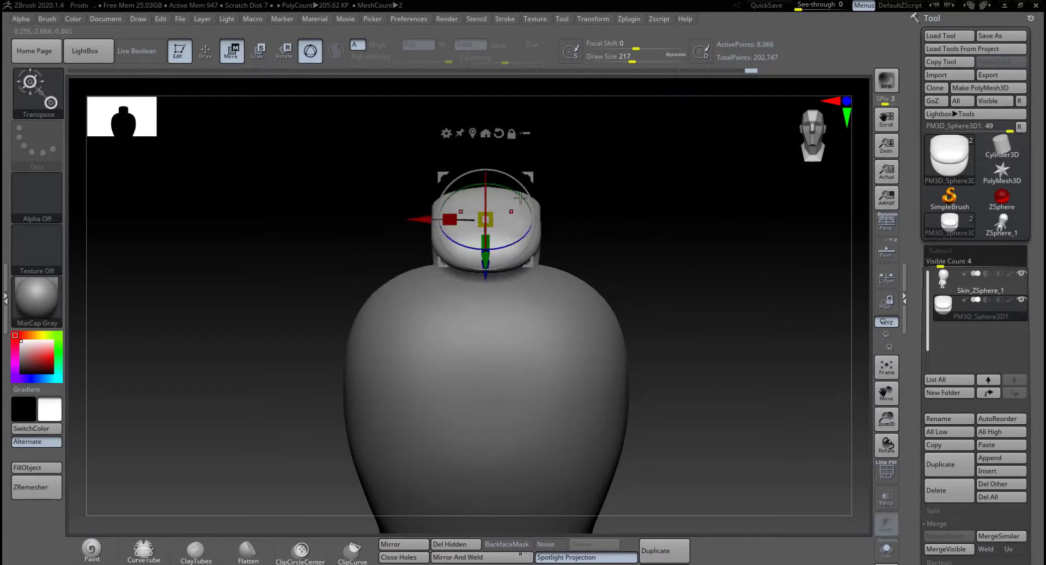
left_click_drag(527, 183, 514, 186)
key("ctrl+z")
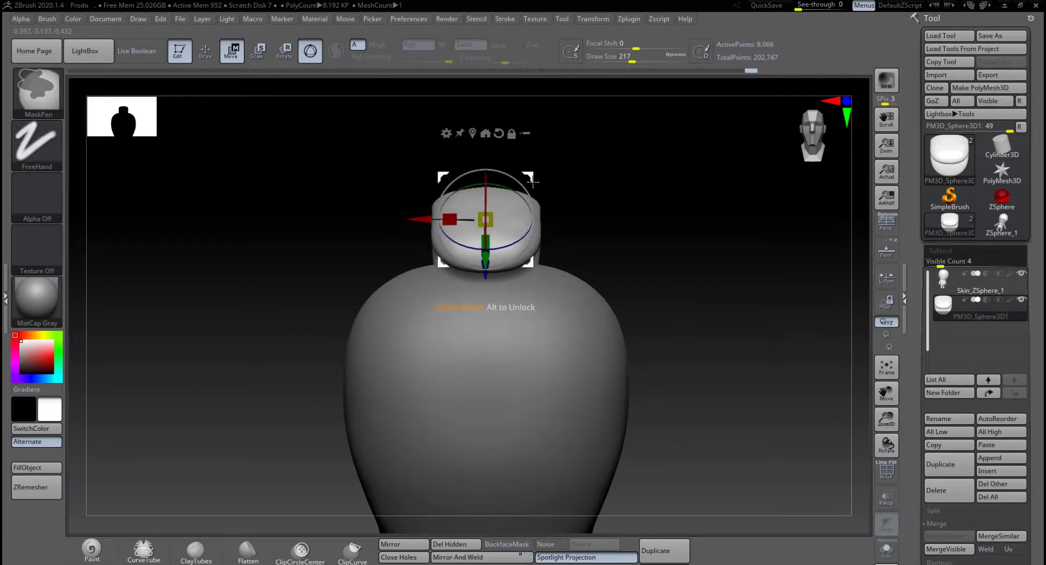
Step: Move the ear piece to one side of the head's crown, lower it onto the surface and tilt it outward
left_click_drag(424, 221, 359, 220)
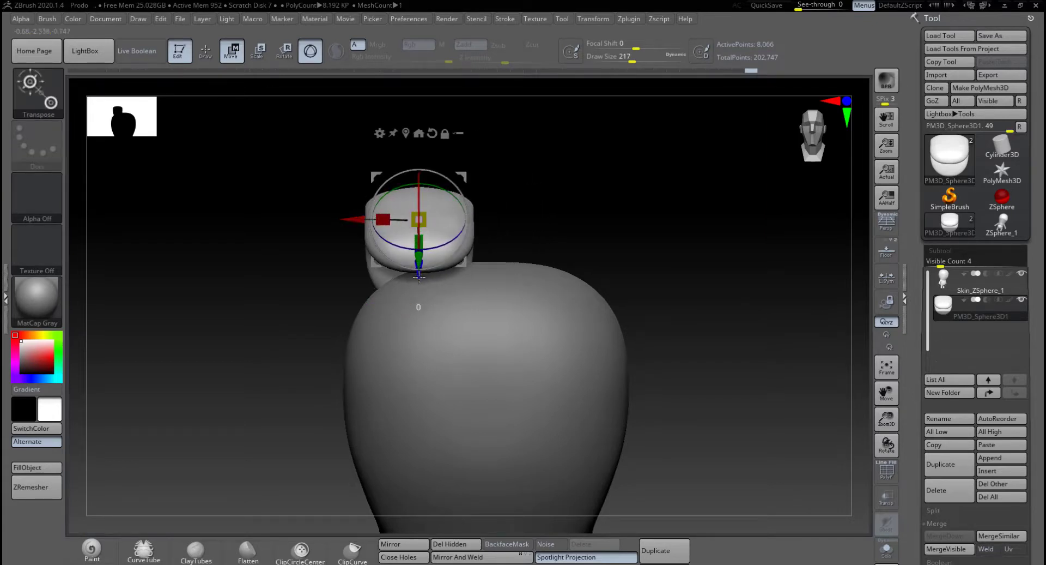
left_click_drag(418, 277, 419, 296)
left_click_drag(547, 240, 612, 235)
left_click_drag(464, 234, 438, 189)
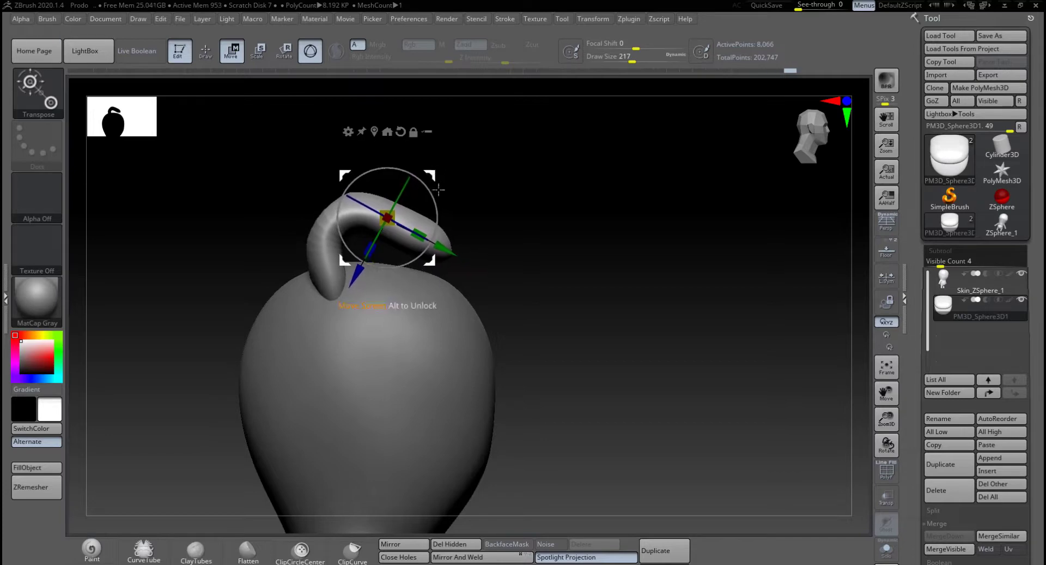
left_click_drag(560, 247, 511, 329)
left_click_drag(436, 199, 437, 230, "alt")
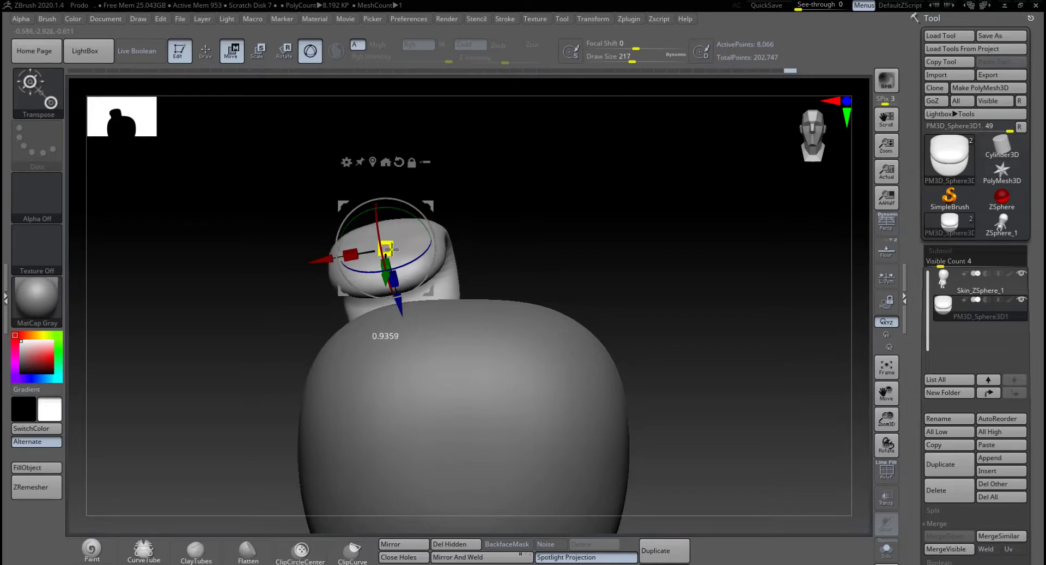
Step: Show the floor reference image and fit the ear's size, rotation and position to the drawn ear in front view
left_click(885, 252)
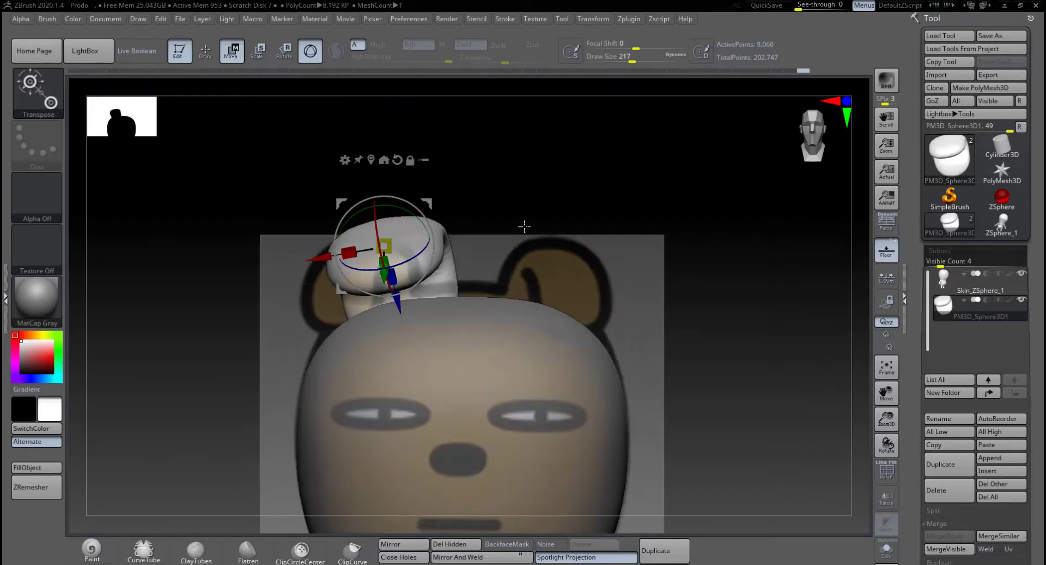
left_click_drag(428, 216, 408, 196, "alt")
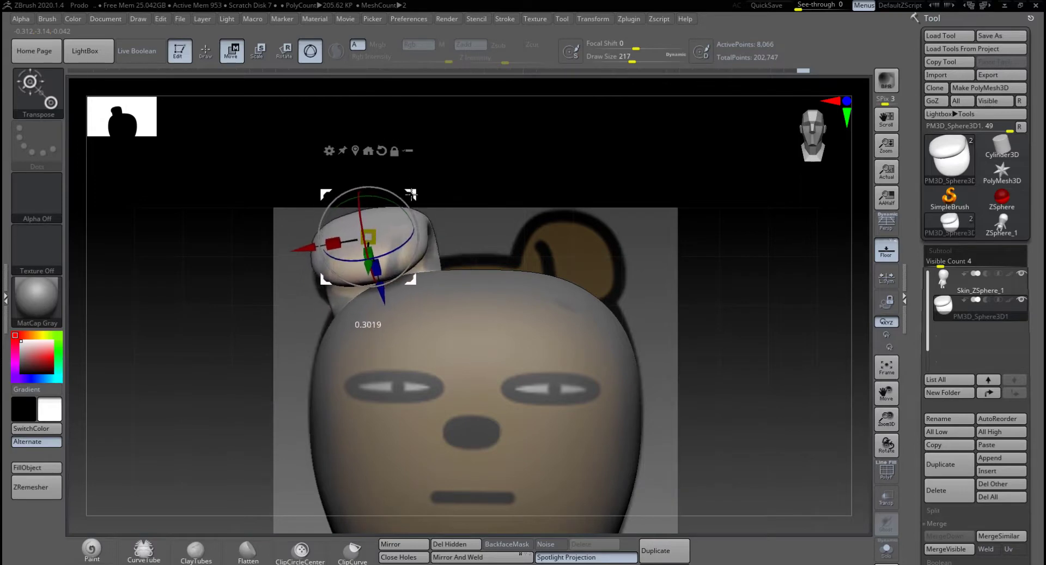
mouse_move(495, 224)
left_mouse_down()
mouse_move(556, 227)
mouse_move(499, 225)
left_mouse_up()
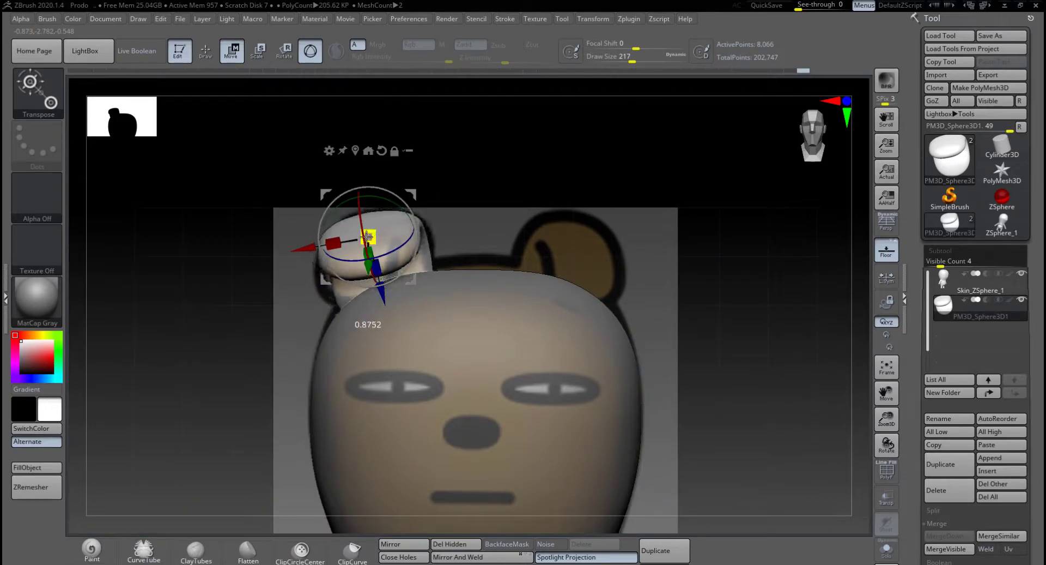
left_click_drag(368, 236, 368, 237)
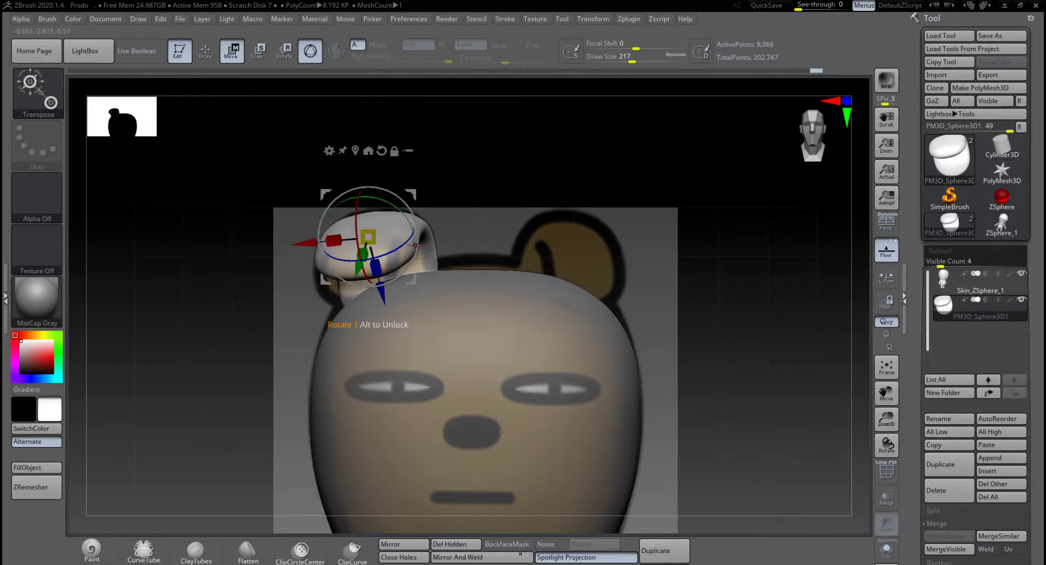
left_click_drag(325, 240, 309, 244)
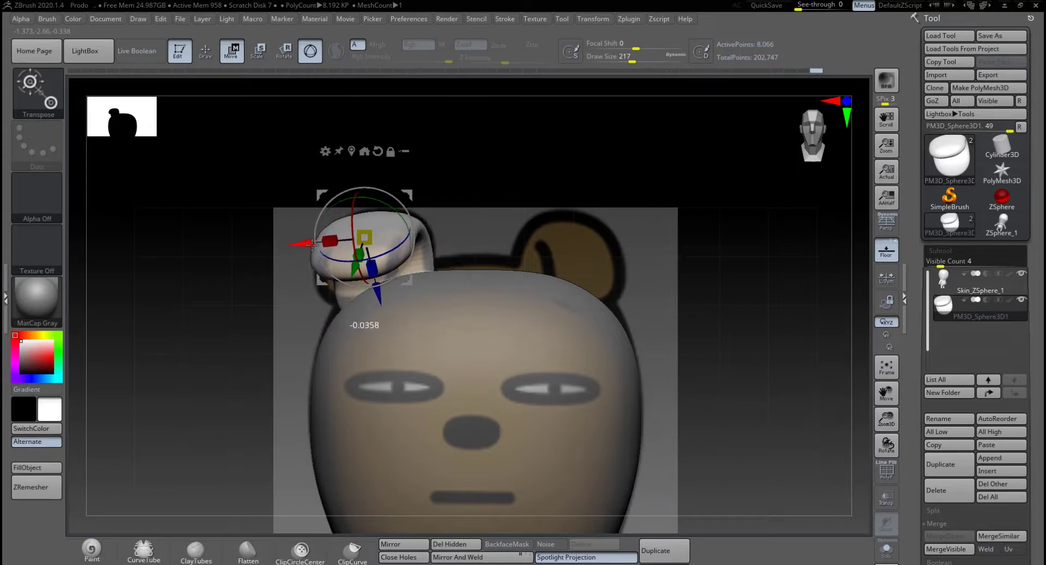
Step: Adjust the ear's height and front-to-back placement on the head in side view
left_click_drag(484, 209, 550, 213)
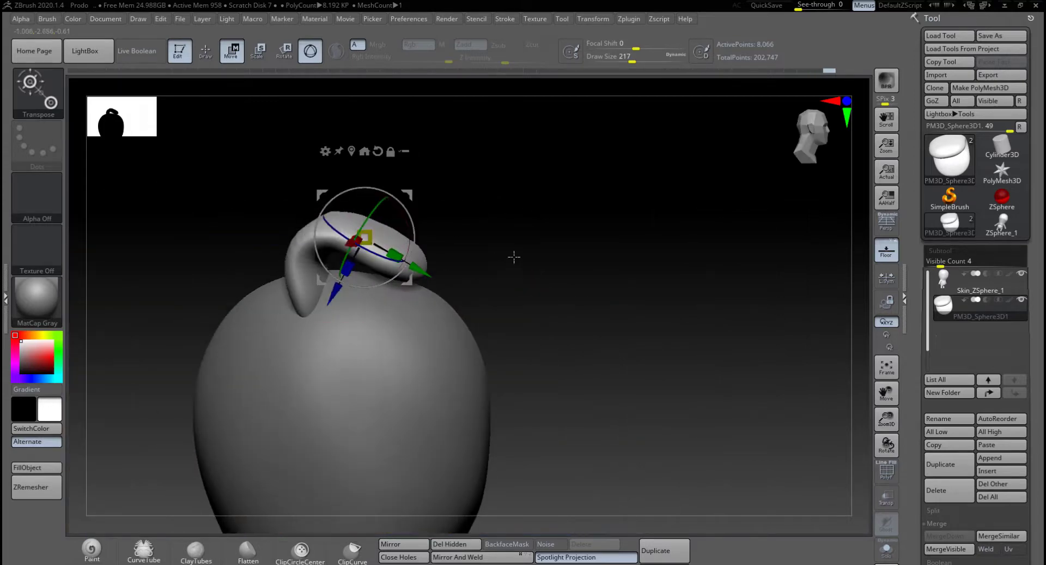
left_click_drag(514, 257, 480, 204, "alt")
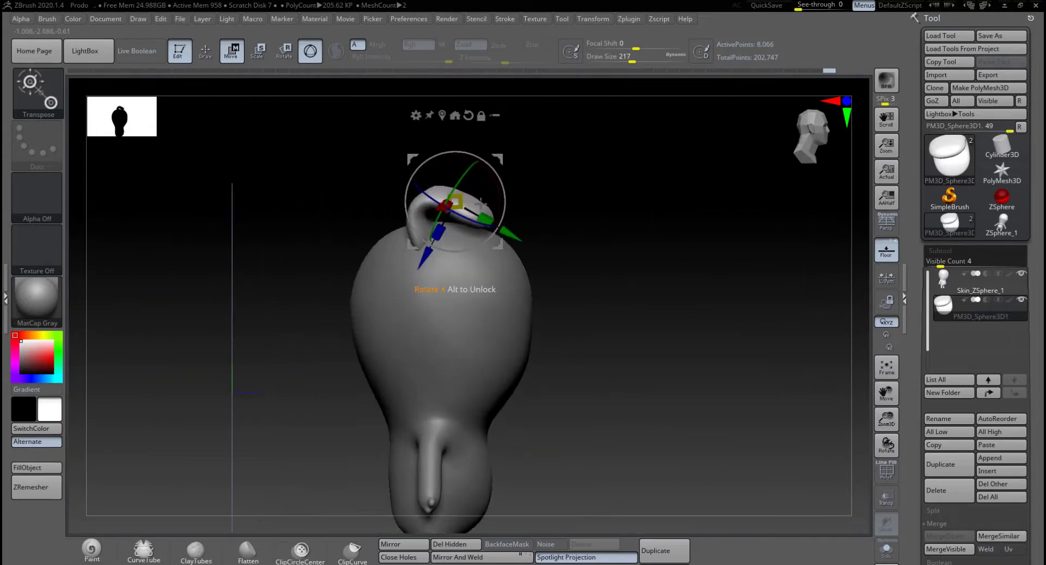
left_click_drag(423, 256, 424, 255)
left_click_drag(512, 237, 507, 235)
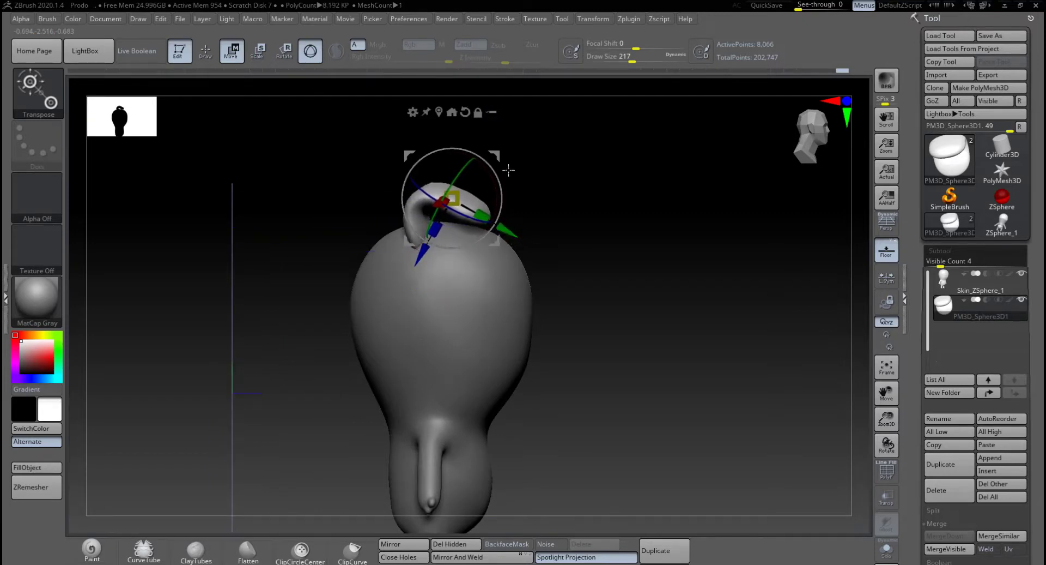
Step: Rotate the ear slightly in front view and nudge it outward to follow the reference ear
left_click_drag(499, 164, 523, 255)
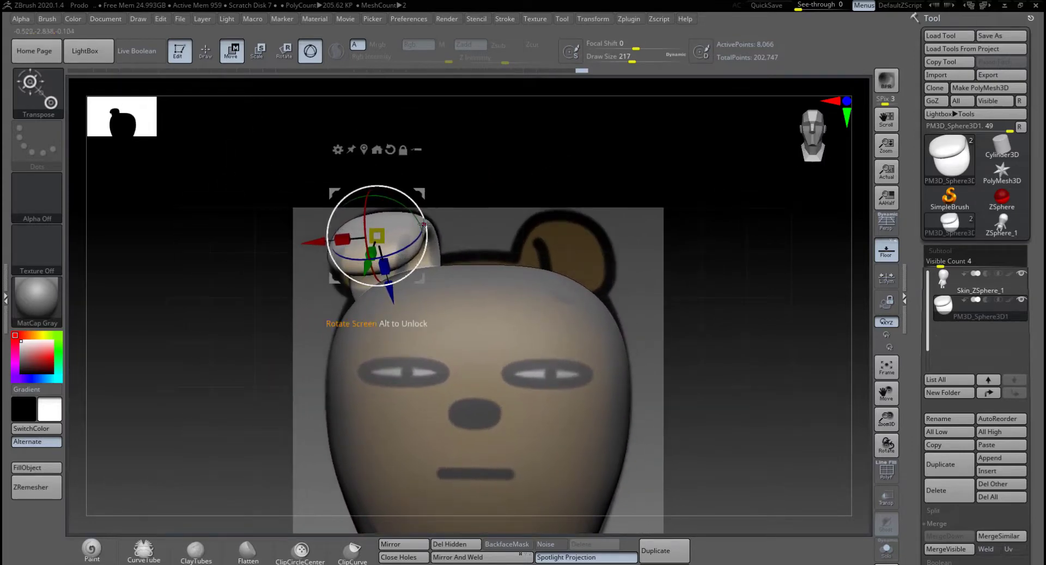
left_click_drag(426, 220, 426, 221)
left_click_drag(325, 243, 316, 245)
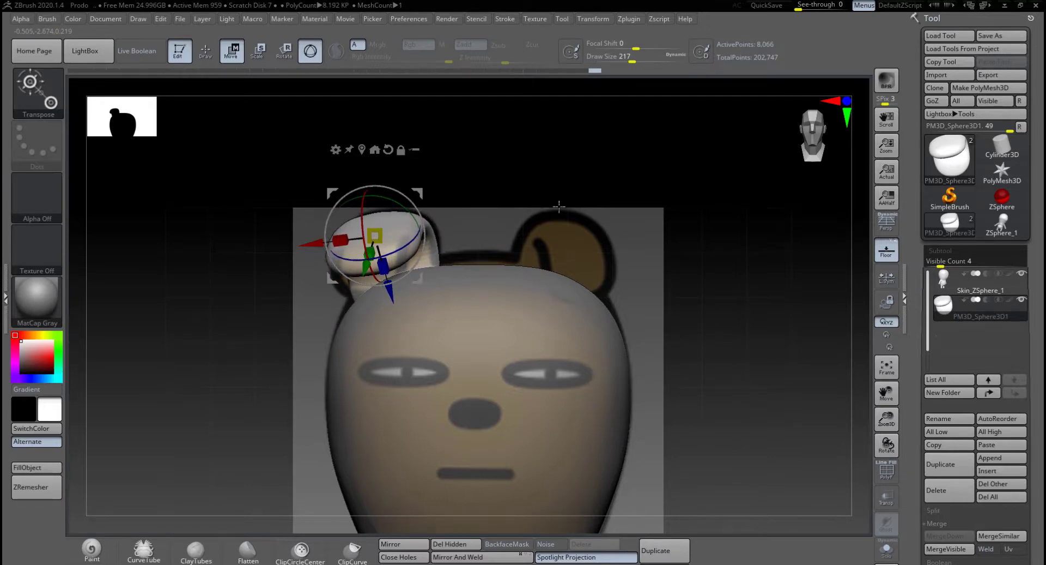
Step: Turn on ghost transparency and push the ear's lower edge deeper into the head from behind with the Move brush
left_click_drag(559, 207, 631, 224)
left_click_drag(510, 269, 596, 246, "alt")
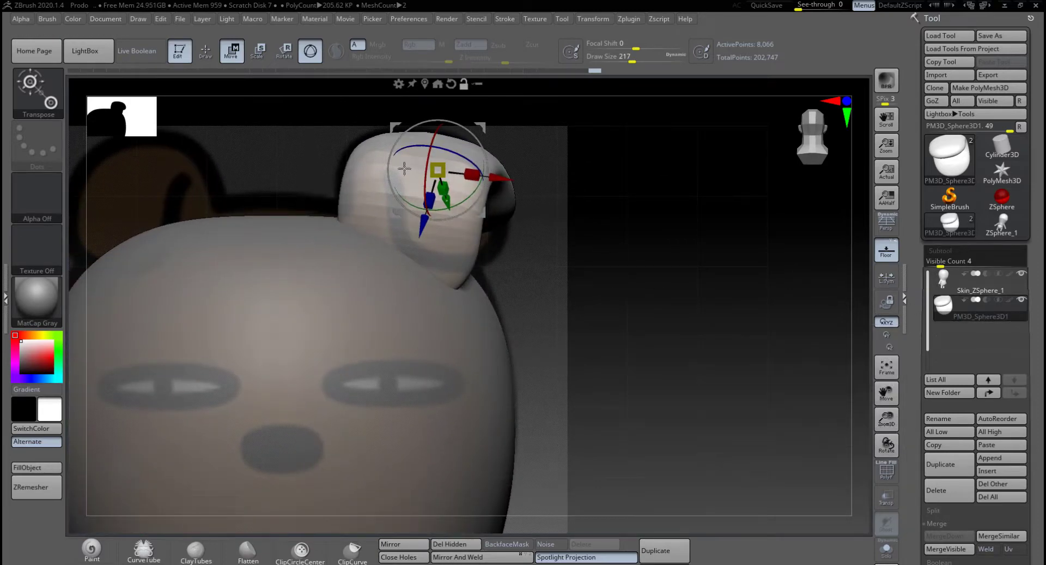
left_click(203, 59)
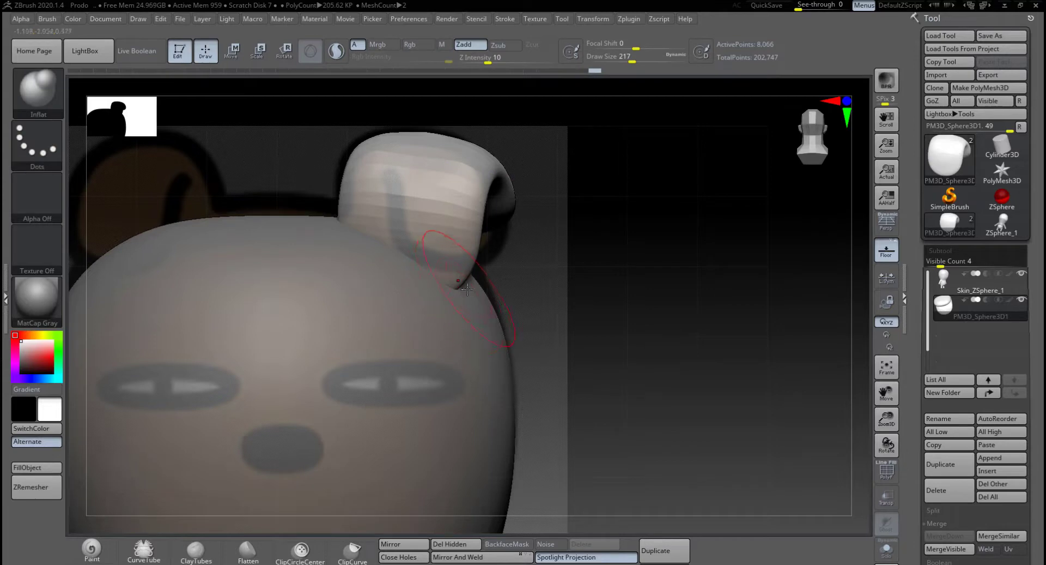
left_click(892, 501)
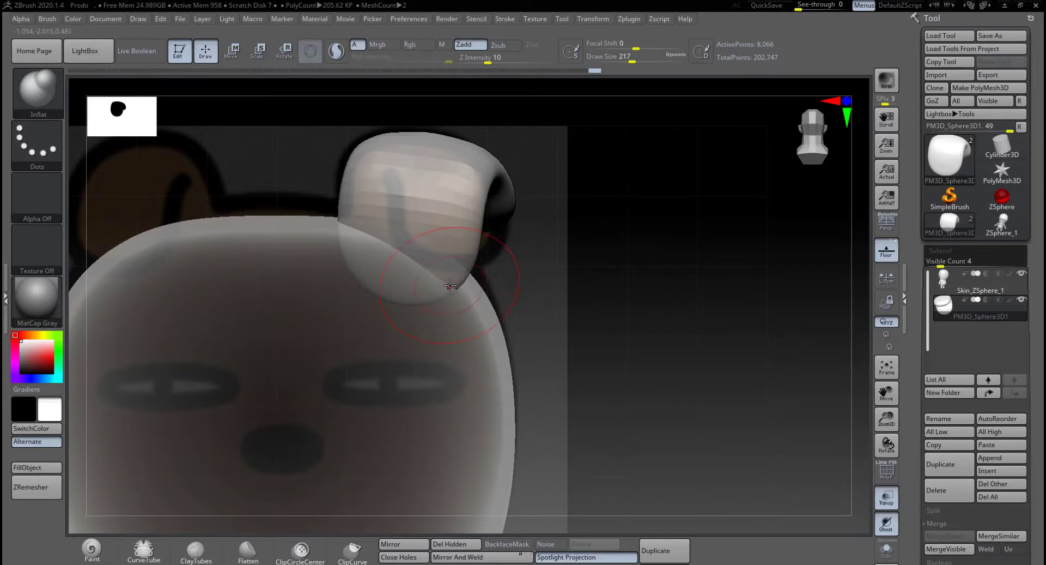
key("b")
key("m")
key("v")
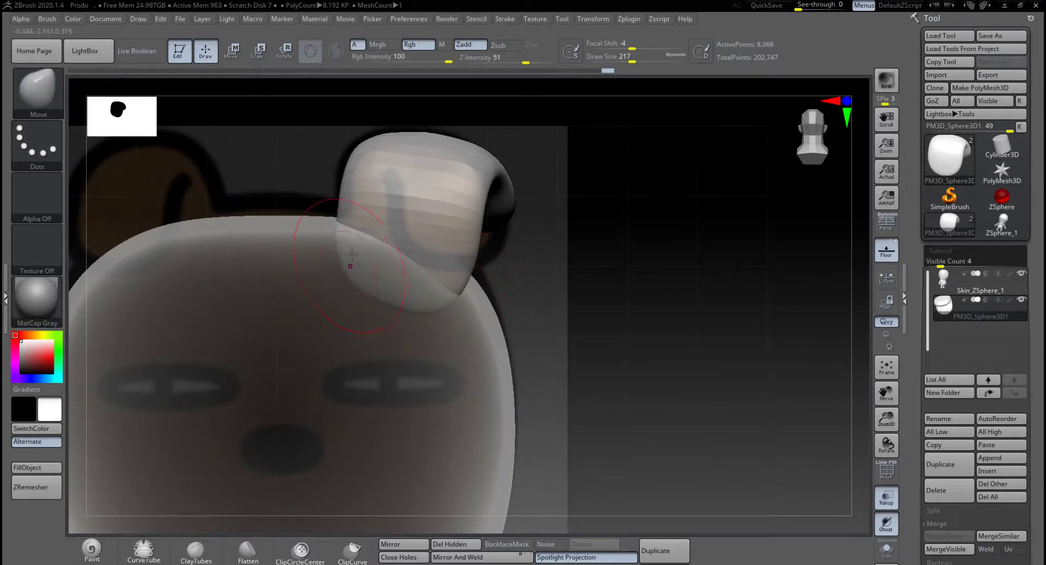
Step: Select the Skin_ZSphere_1 subtool, reshape the head surface around the ear's base with the Move brush, and turn transparency off
left_click(976, 282)
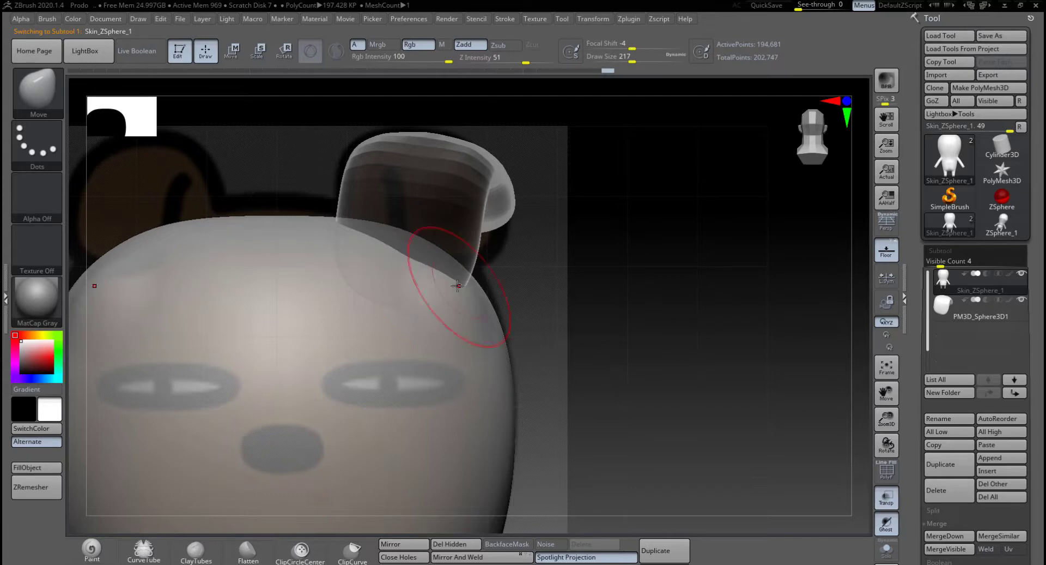
left_click_drag(411, 274, 417, 265)
left_click_drag(463, 297, 466, 293)
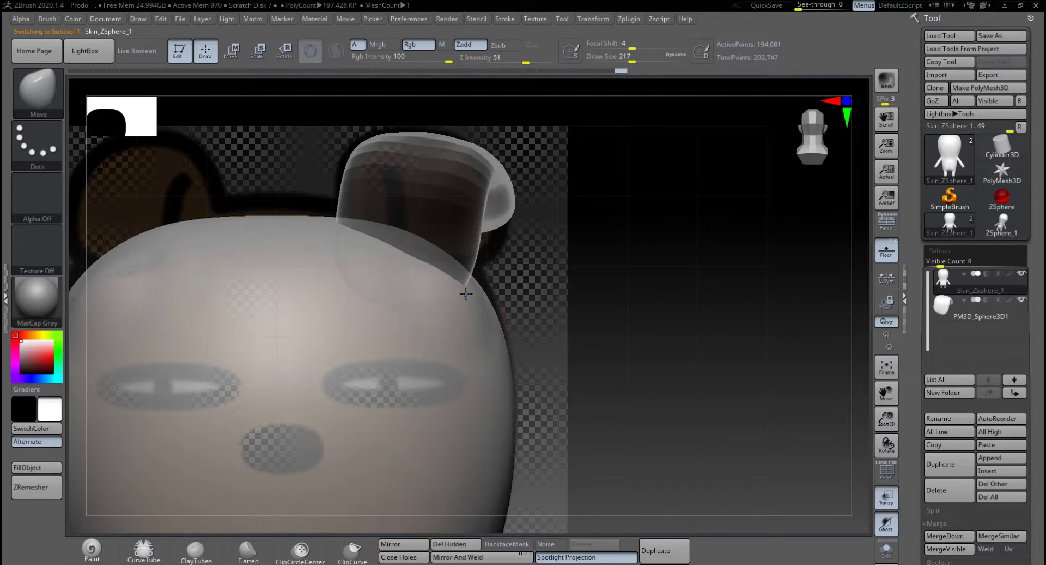
key("shift")
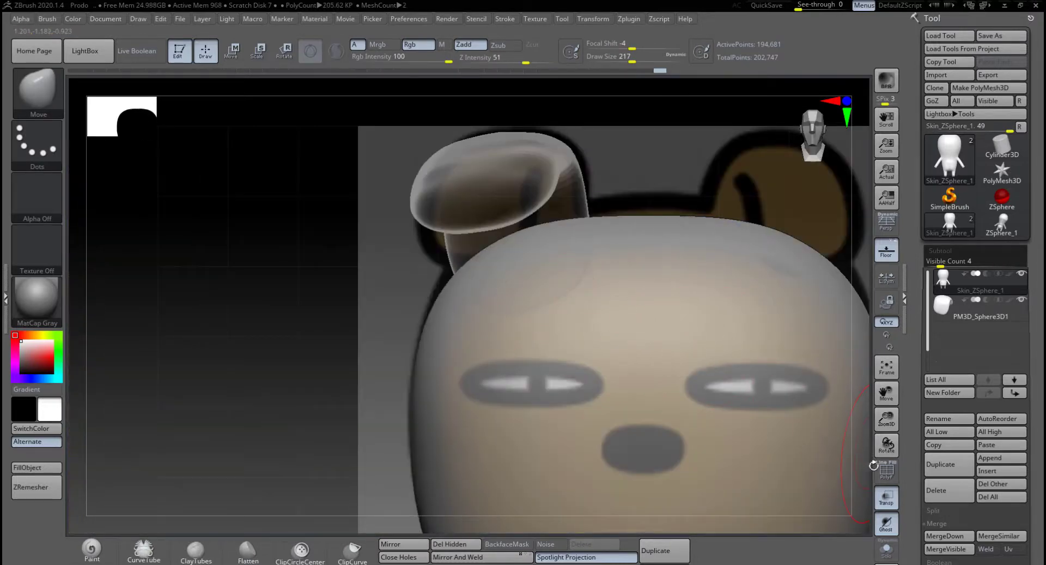
left_click(886, 496)
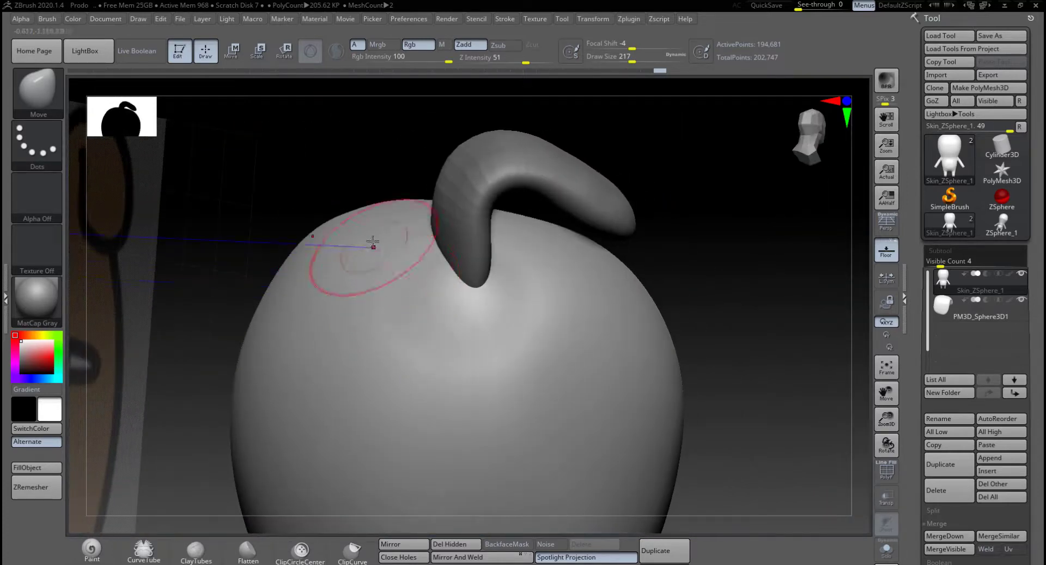
key("ctrl")
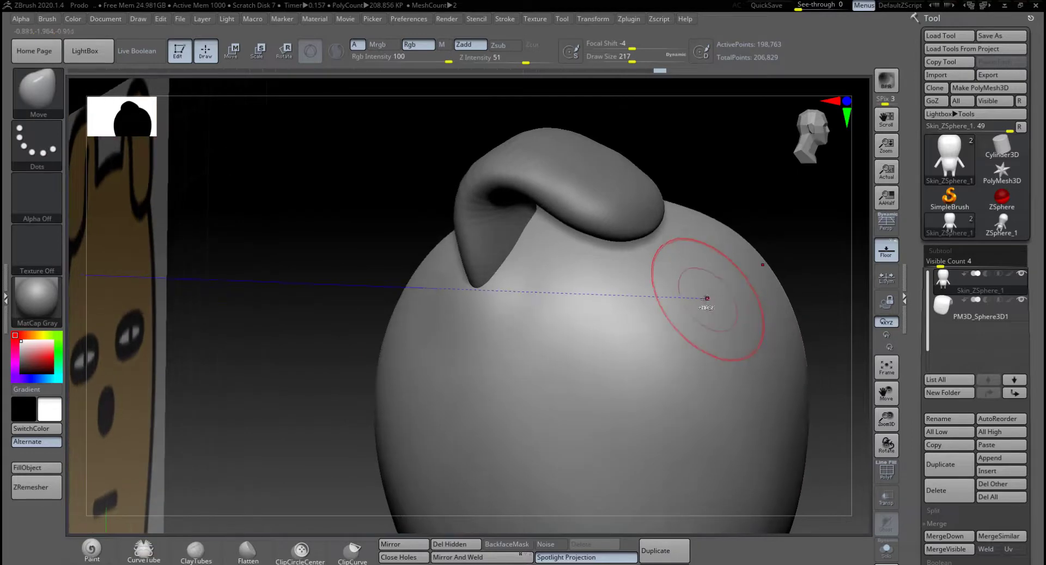
key("ctrl+z")
left_click_drag(430, 298, 366, 281)
key("ctrl+z")
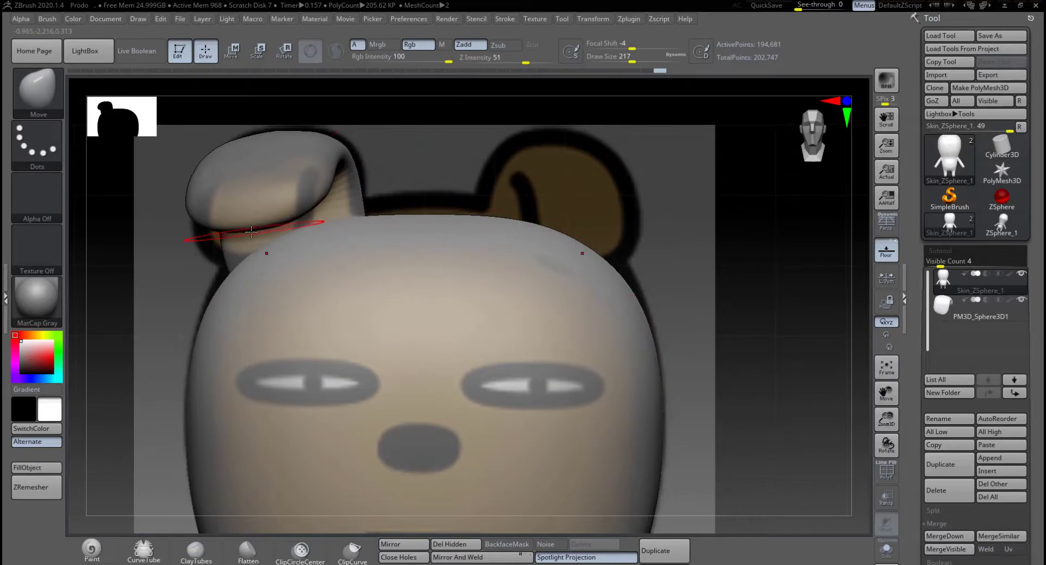
Step: Select the ear subtool, nudge it slightly sideways on the head with the gizmo, and return to the Move brush
left_click(935, 307)
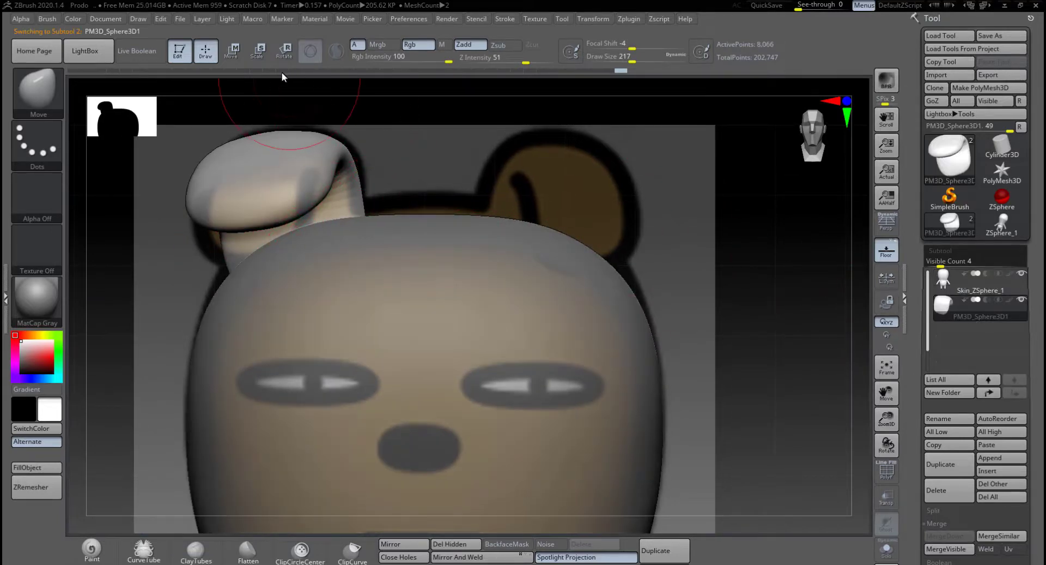
left_click(286, 52)
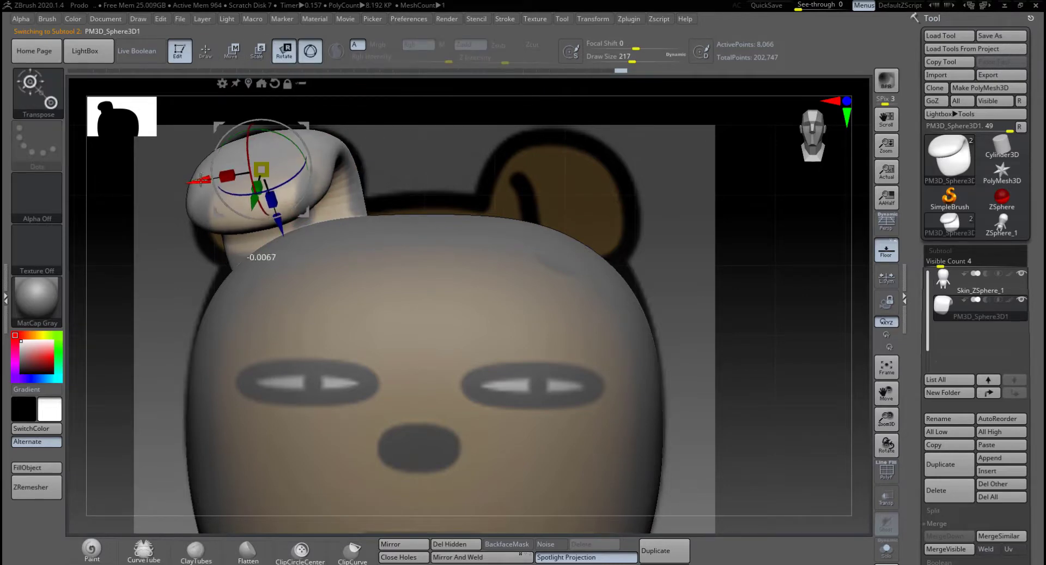
left_click_drag(204, 178, 197, 180)
key("q")
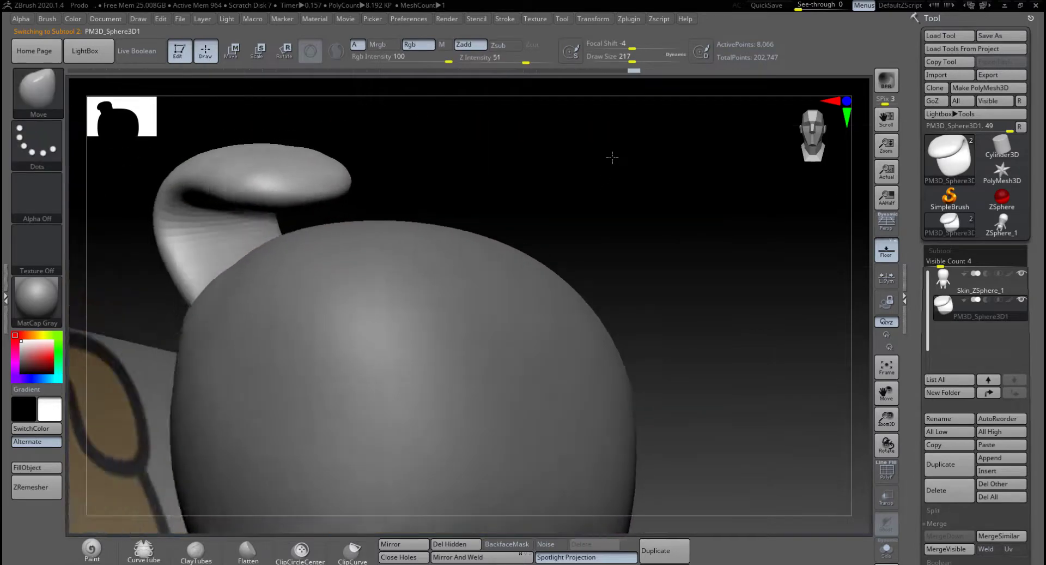
left_click_drag(612, 157, 589, 157)
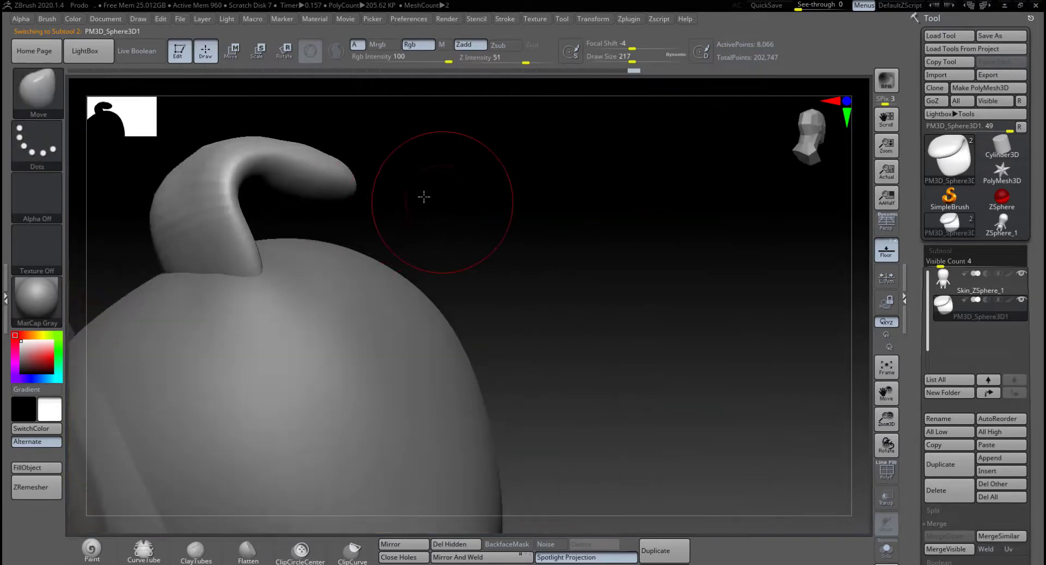
Step: Bend the folded ear's tip down toward the head in side view with the Move brush
key("w")
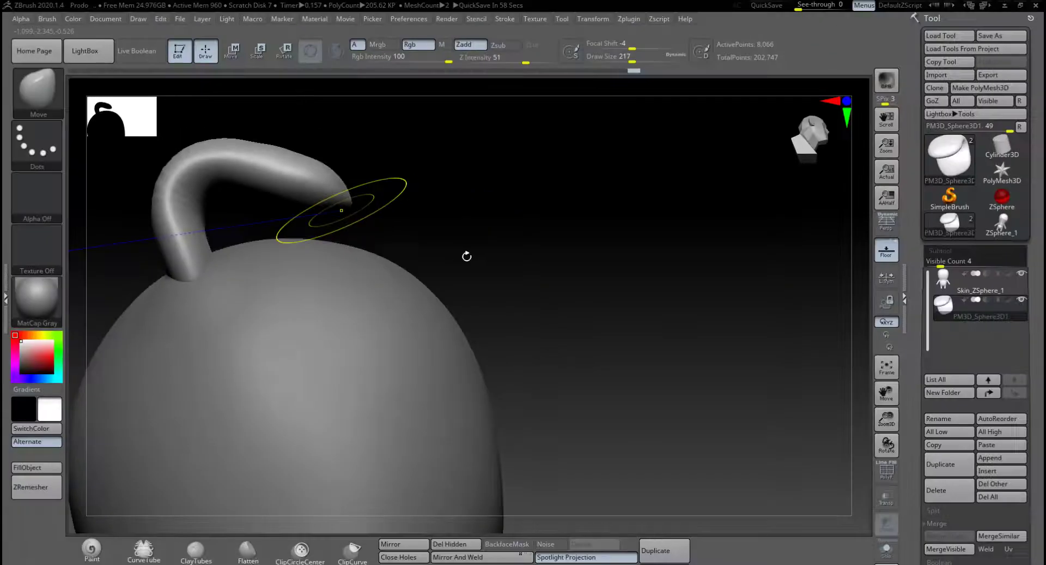
key("q")
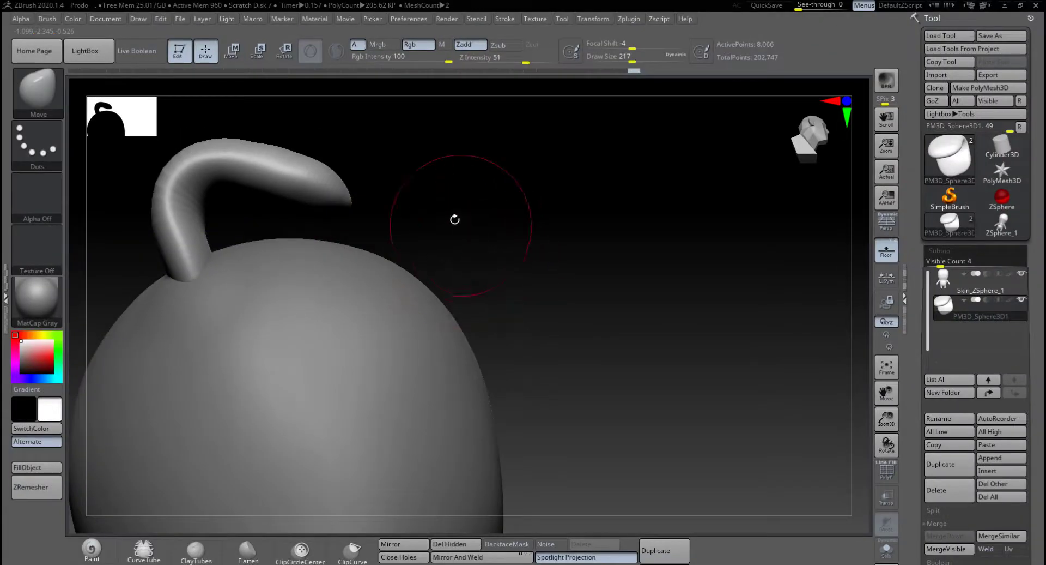
mouse_move(456, 220)
left_mouse_down()
mouse_move(461, 238)
mouse_move(462, 210)
mouse_move(423, 233)
left_mouse_up()
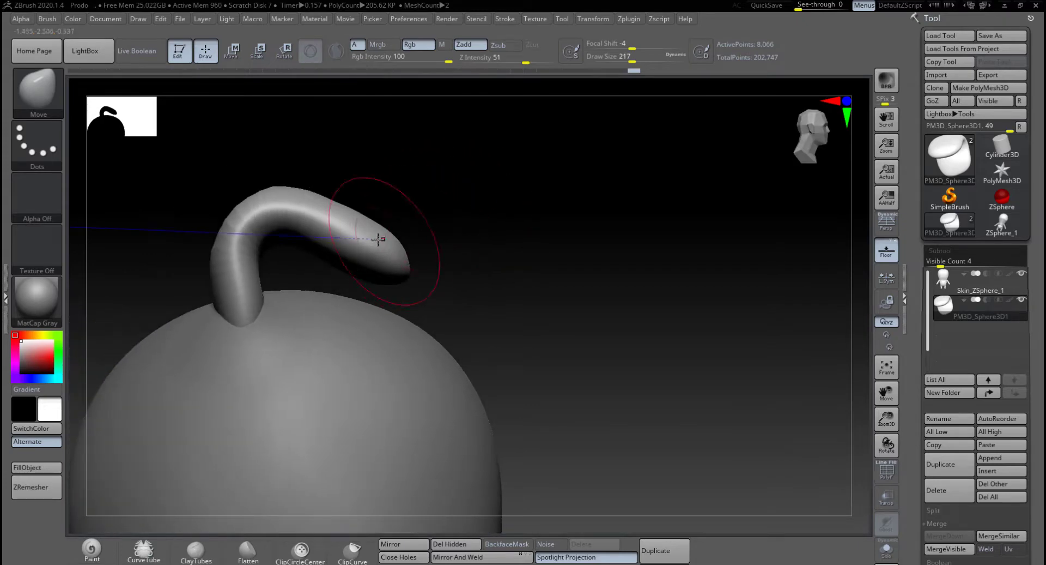
Step: Mask the folded tip of the ear from several angles and invert the mask
key("ctrl")
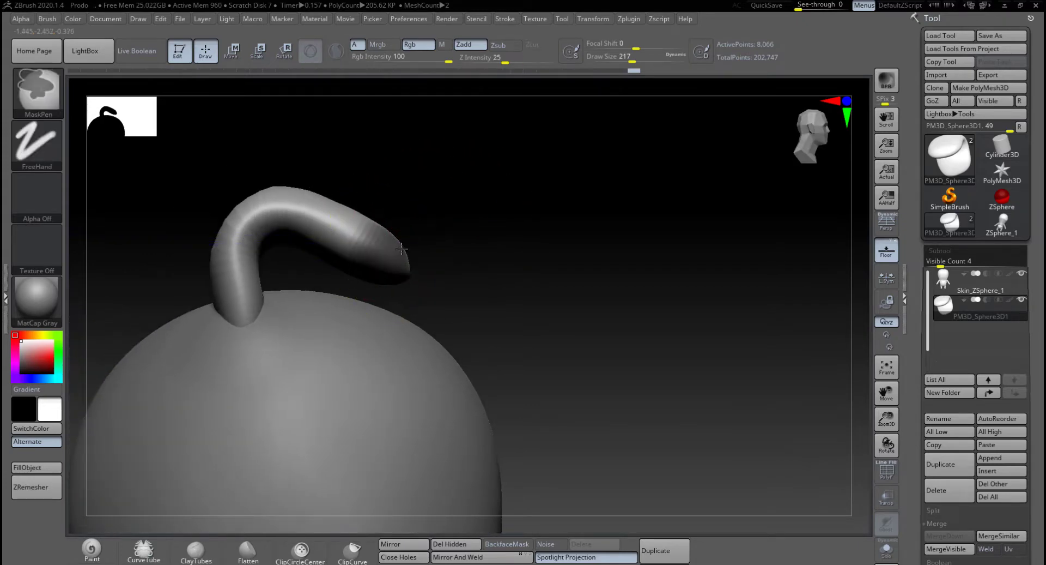
left_click_drag(518, 259, 465, 249)
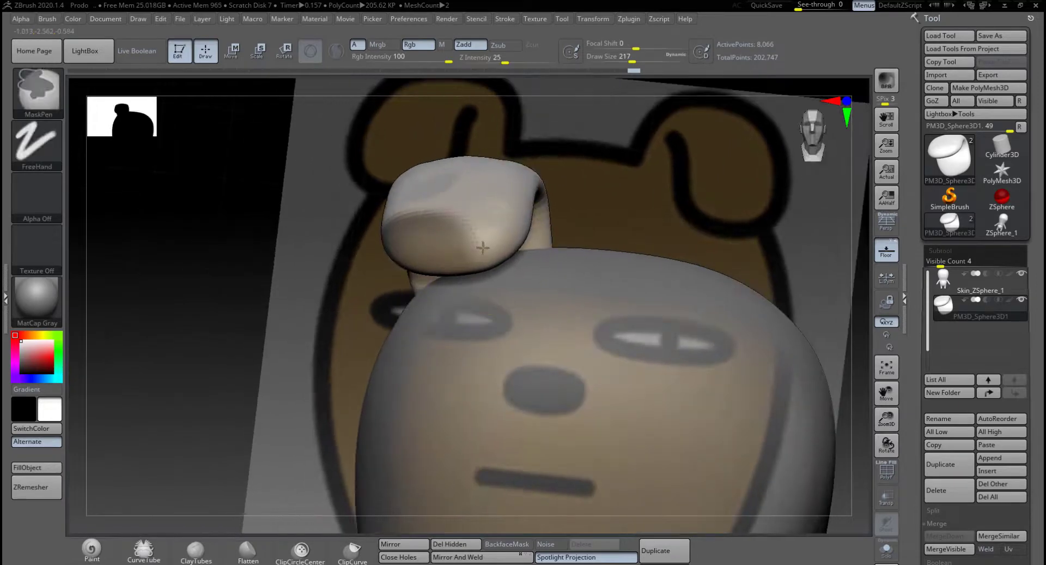
mouse_move(292, 297)
left_mouse_down()
mouse_move(280, 215)
mouse_move(486, 236)
mouse_move(583, 198)
mouse_move(467, 234)
left_mouse_up()
key("ctrl")
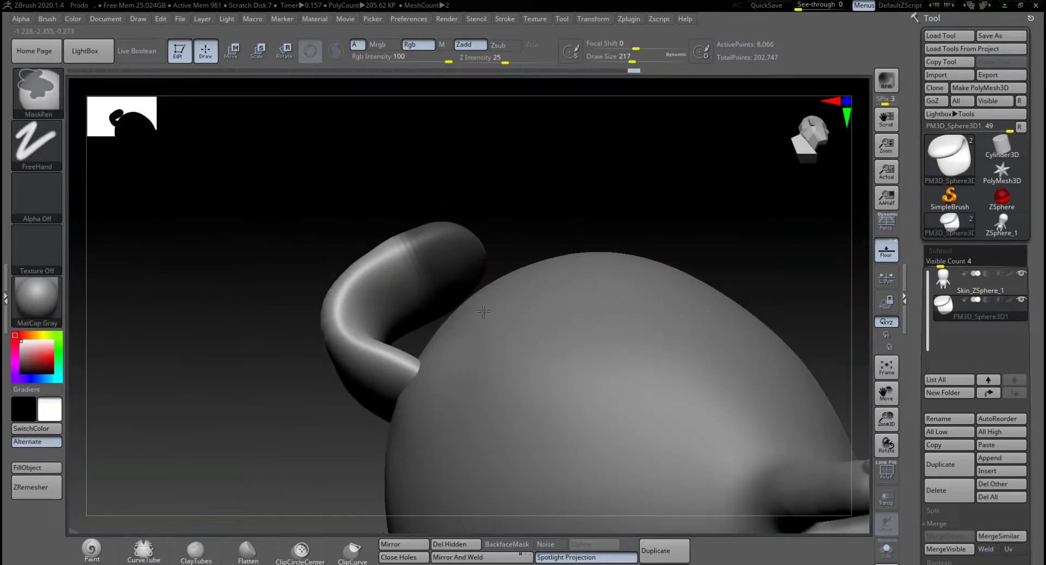
mouse_move(483, 311)
left_mouse_down()
mouse_move(370, 229)
mouse_move(266, 266)
mouse_move(318, 224)
mouse_move(514, 243)
mouse_move(520, 277)
mouse_move(435, 249)
left_mouse_up()
Step: Shift the ear's unmasked tip slightly with the gizmo and clear the mask
key("w")
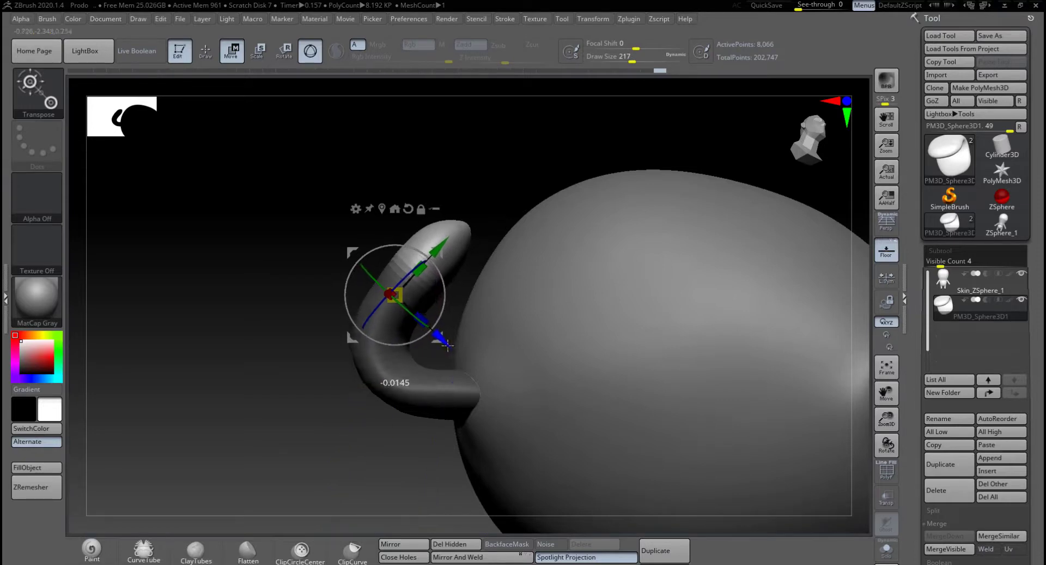
key("q")
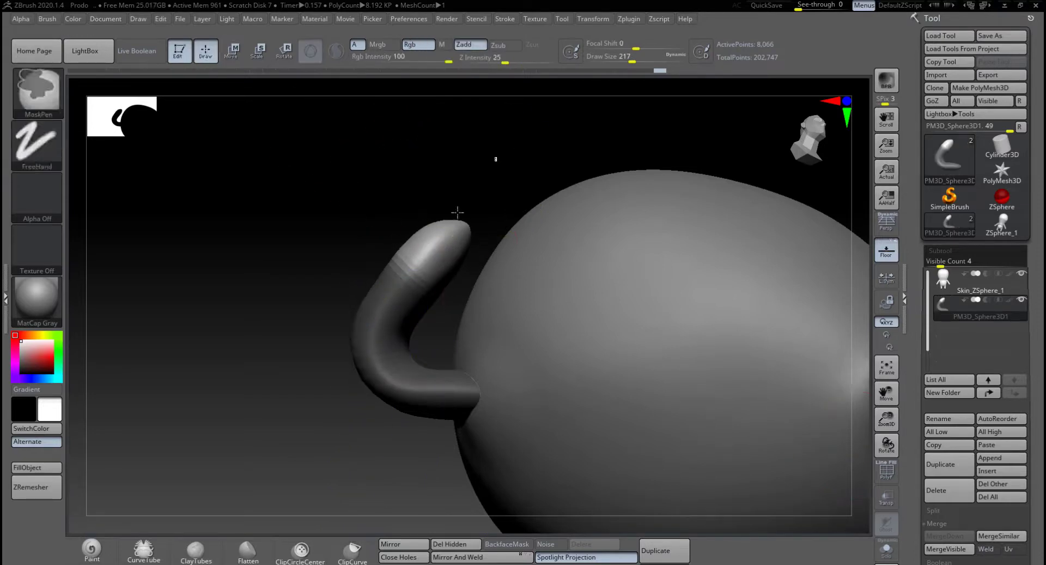
left_click_drag(369, 245, 432, 269)
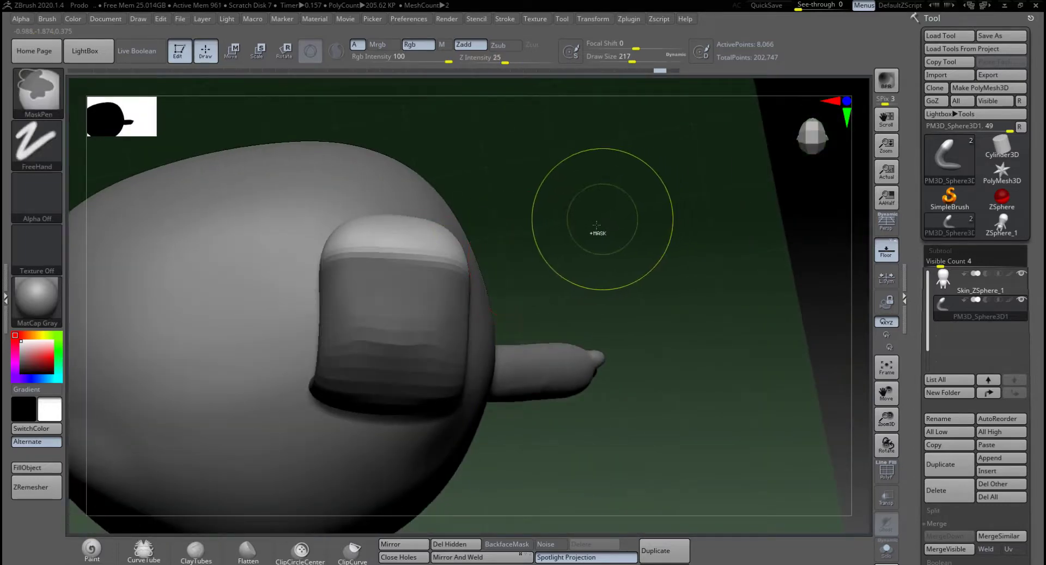
left_click_drag(583, 232, 534, 273, "ctrl")
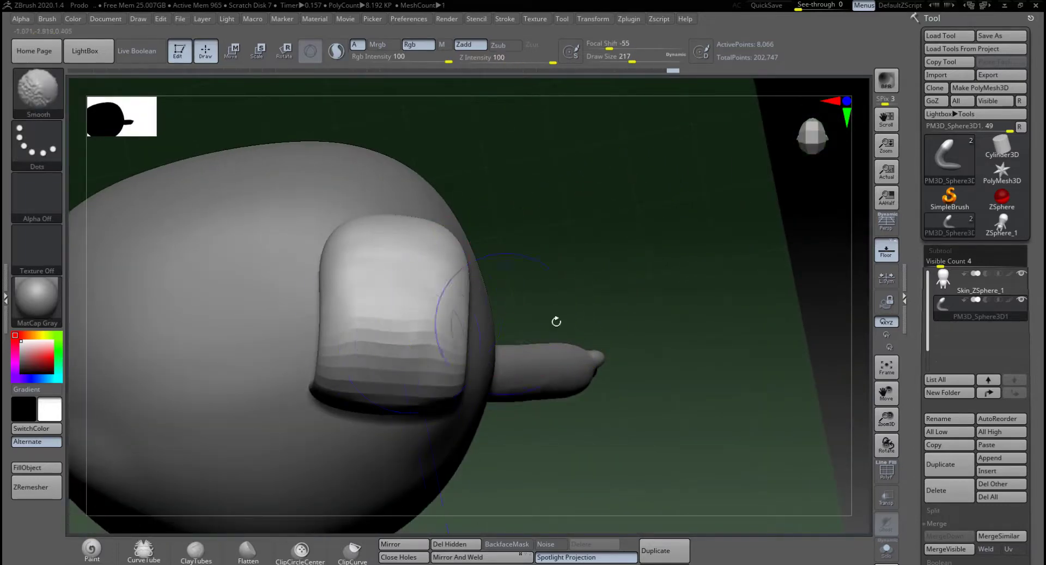
mouse_move(556, 322)
left_mouse_down()
mouse_move(619, 241)
mouse_move(619, 289)
mouse_move(552, 300)
mouse_move(558, 308)
mouse_move(549, 231)
mouse_move(527, 191)
left_mouse_up()
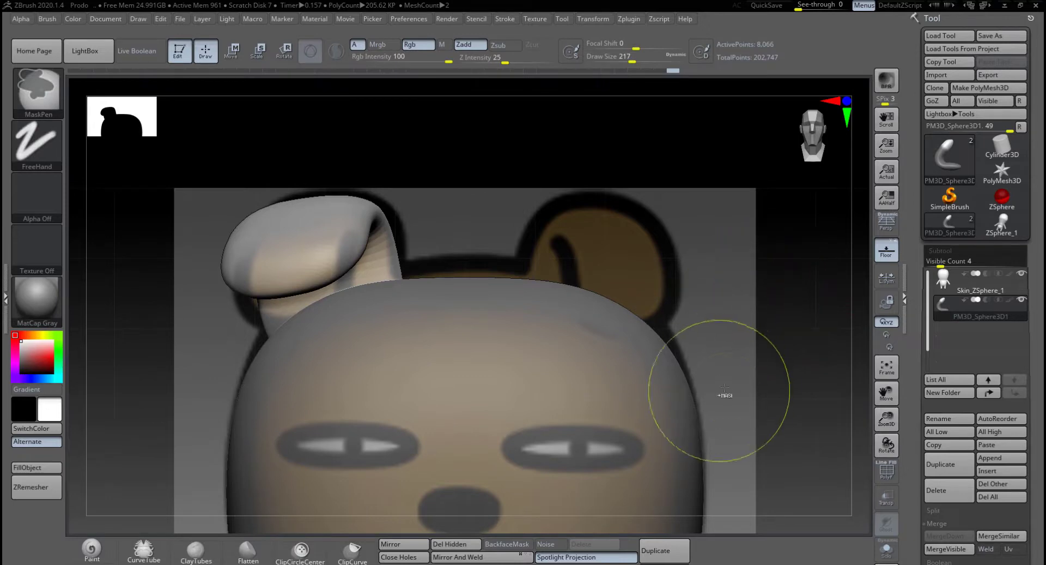
Step: Mirror and weld the PM3D_Sphere3D1 ear to create a matching ear on the other side of the head
left_click(958, 315)
left_click_drag(768, 388, 851, 352)
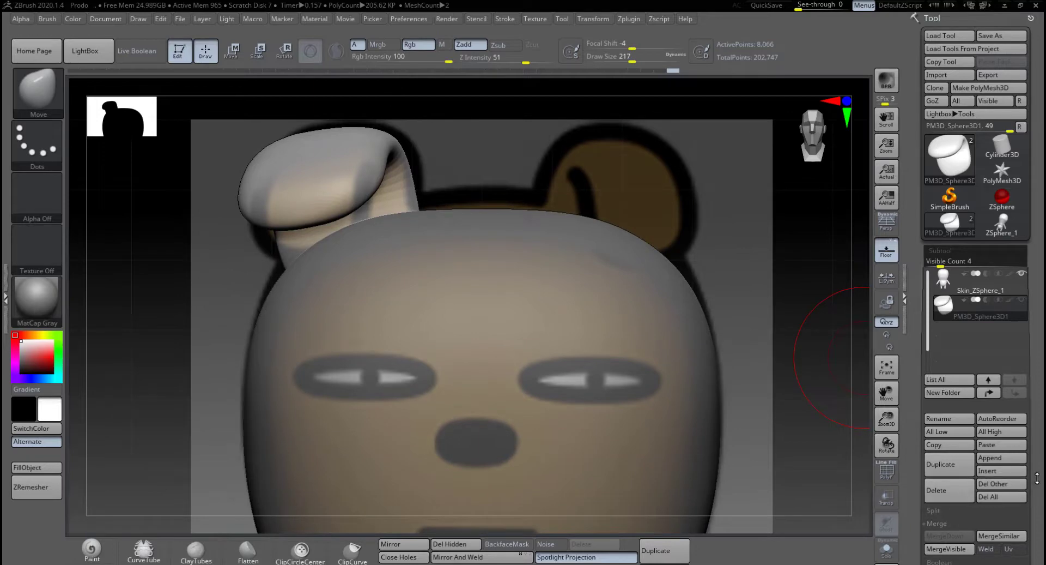
scroll(1037, 478, "down", 10)
left_click(952, 353)
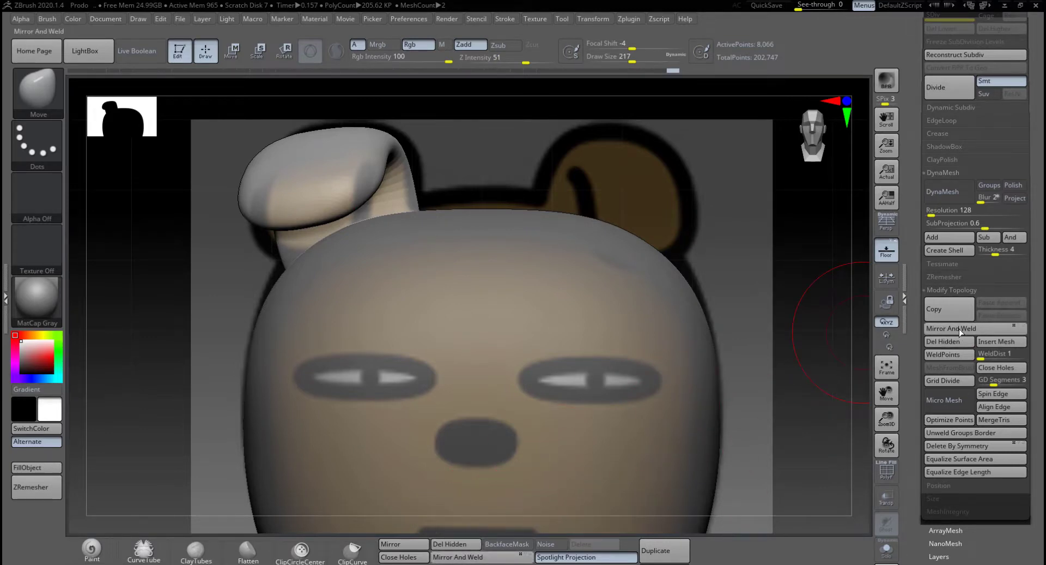
left_click(468, 562)
left_click(467, 562)
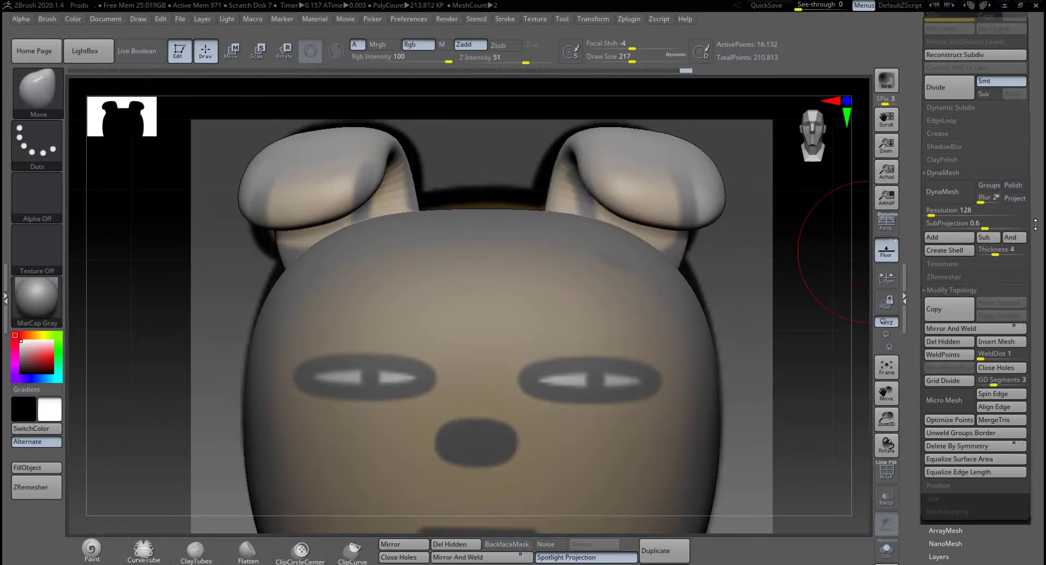
Step: Turn off the floor display to hide the reference image and frame the whole character
scroll(1026, 303, "up", 3)
scroll(1027, 304, "up", 3)
left_click_drag(760, 329, 853, 312)
left_click_drag(656, 340, 577, 345)
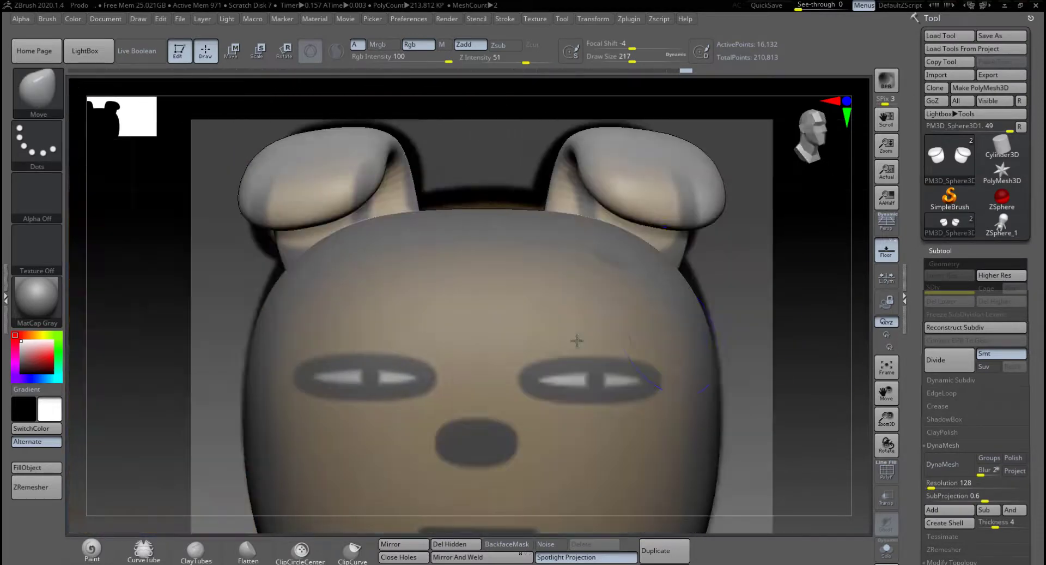
left_click(880, 258)
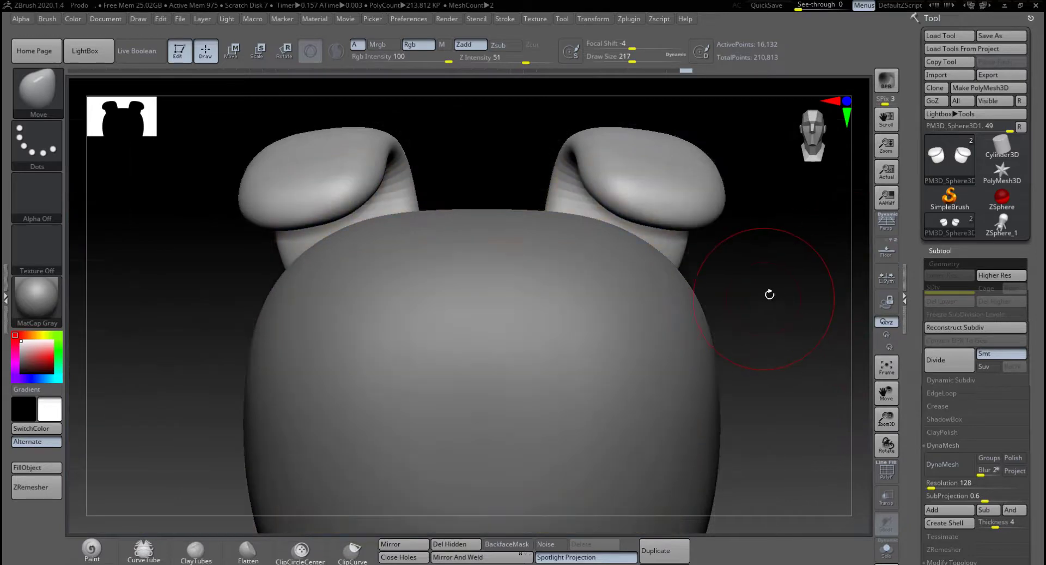
left_click_drag(770, 295, 627, 272, "alt")
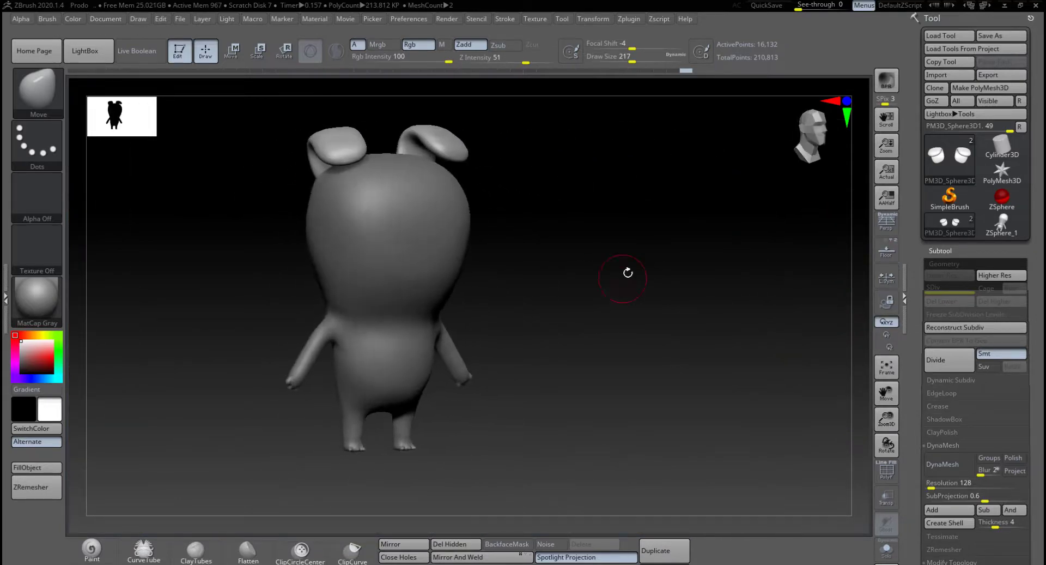
Step: Select the Skin_ZSphere_1 body subtool and make the PM3D_Sphere3D1 ears visible again
left_click(364, 210, "alt")
left_click_drag(364, 210, 360, 224, "shift")
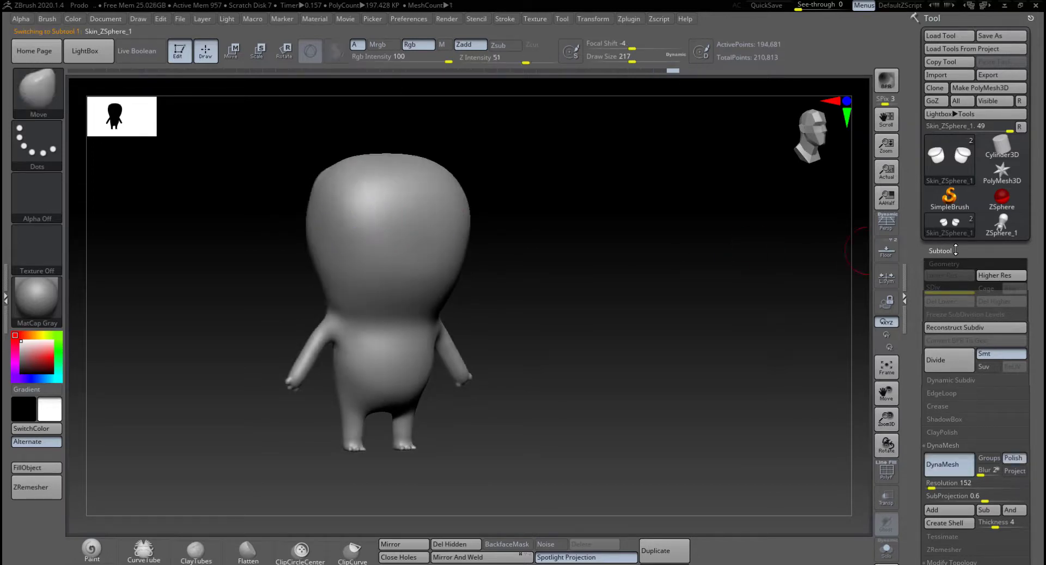
left_click(956, 249)
left_click(1022, 300)
left_click_drag(626, 303, 633, 358, "shift")
left_click_drag(1035, 406, 1035, 250)
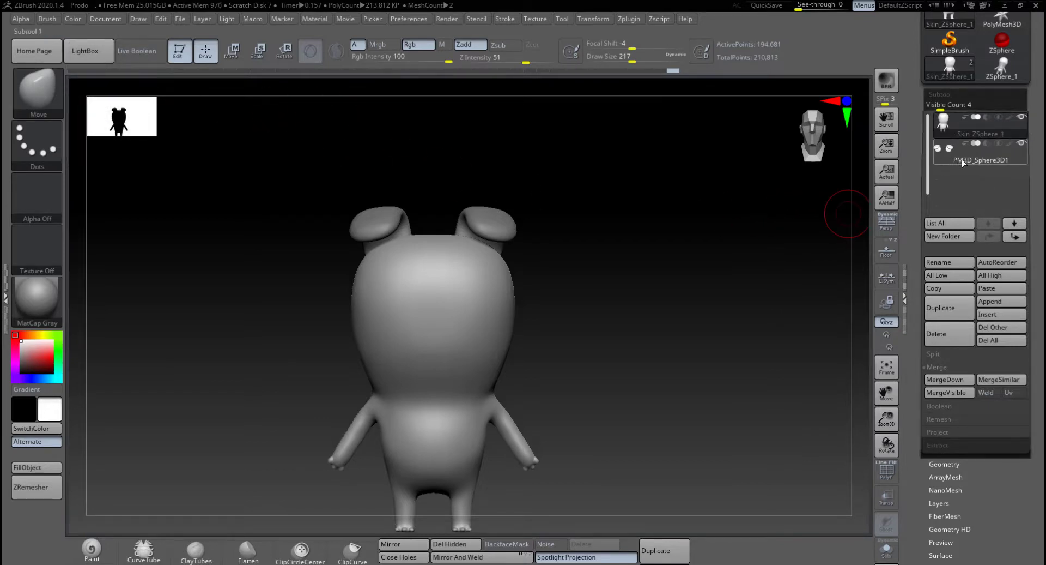
mouse_move(949, 159)
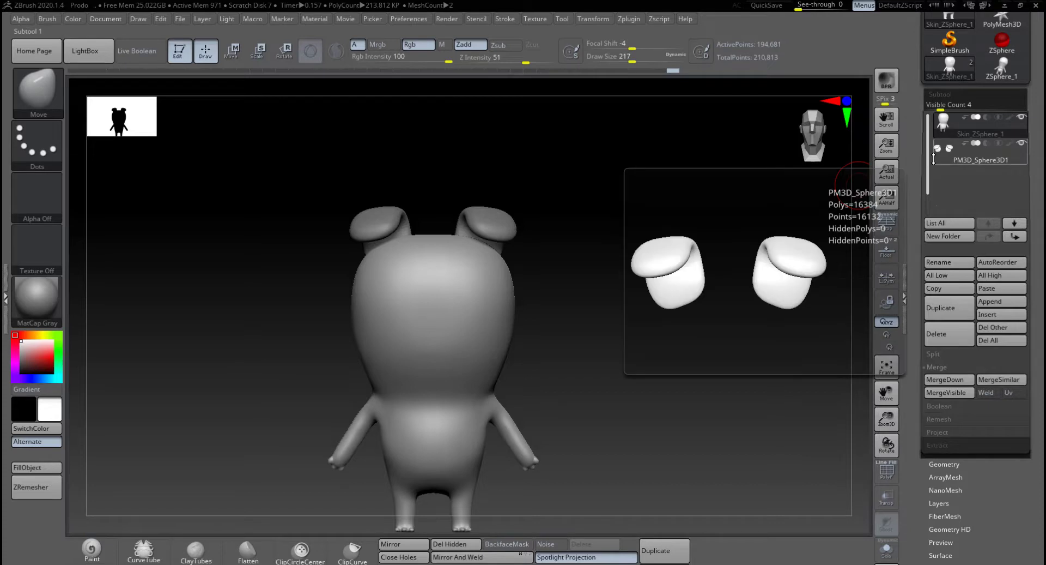
left_click(941, 355)
left_click(939, 354)
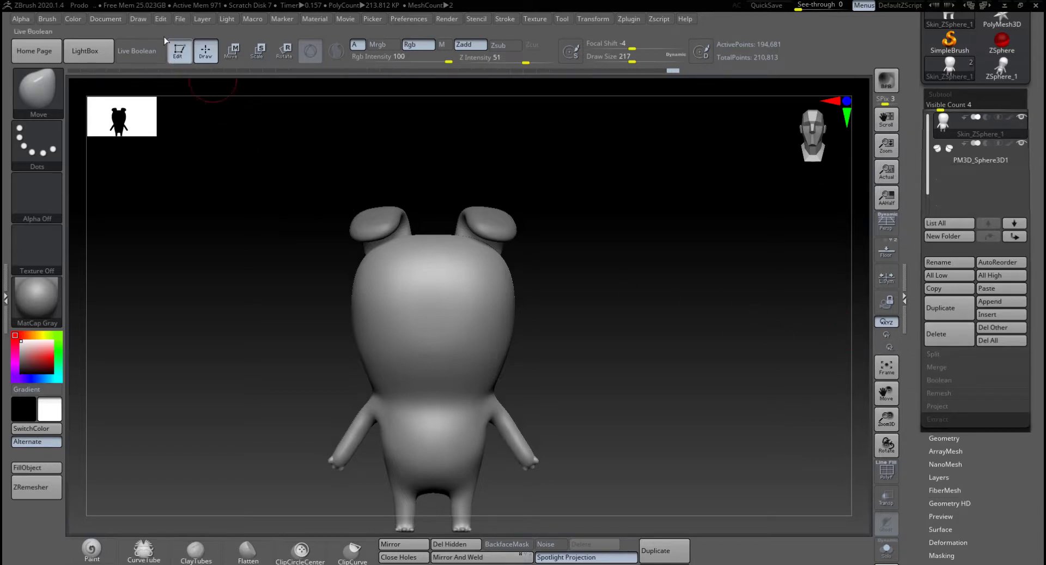
Step: Save the project as Prodo.ZPR, overwriting the existing file
left_click(196, 19)
left_click(180, 19)
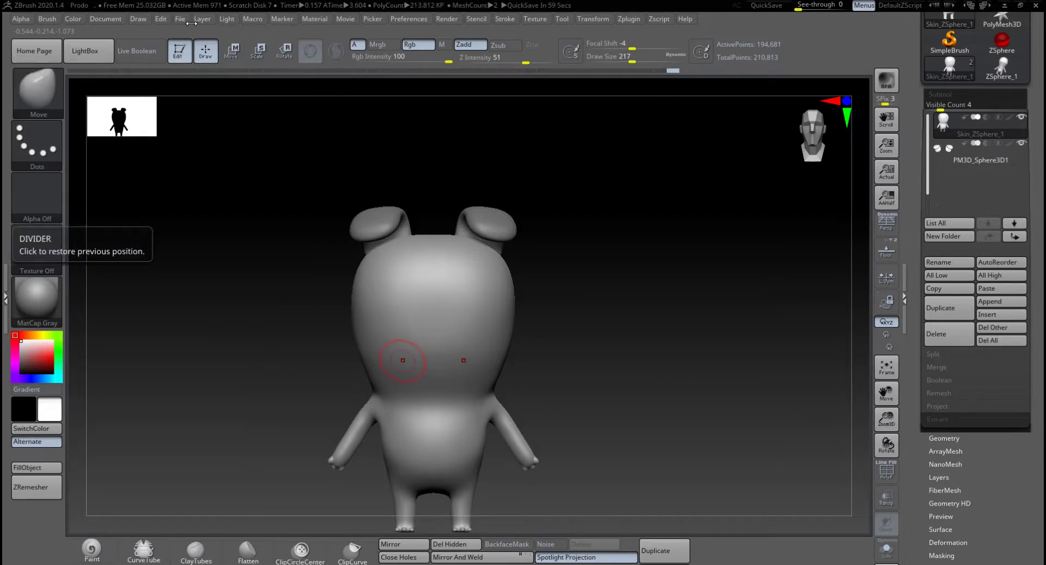
left_click(180, 19)
left_click(269, 40)
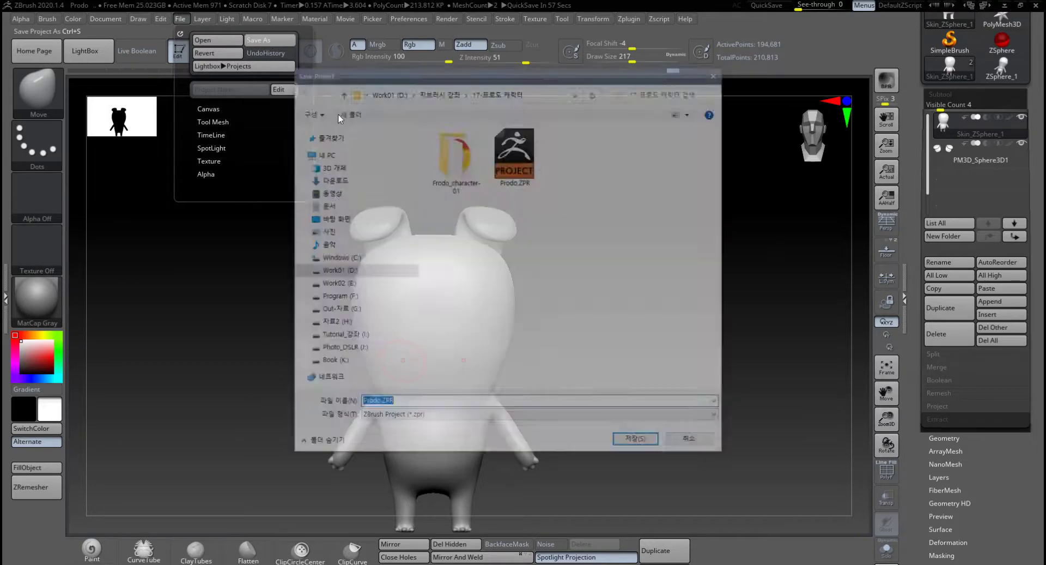
left_click(635, 442)
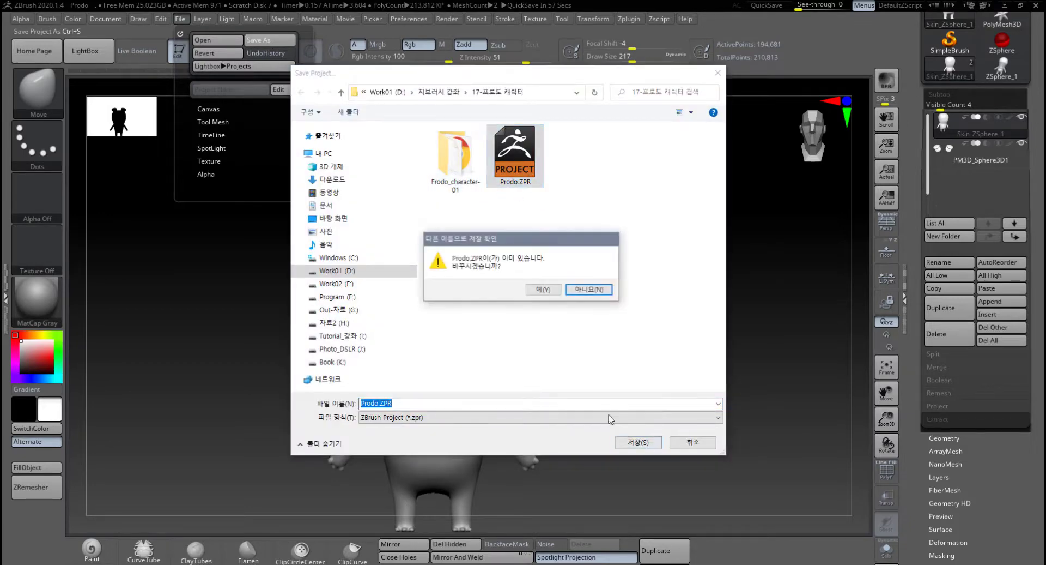
left_click(543, 289)
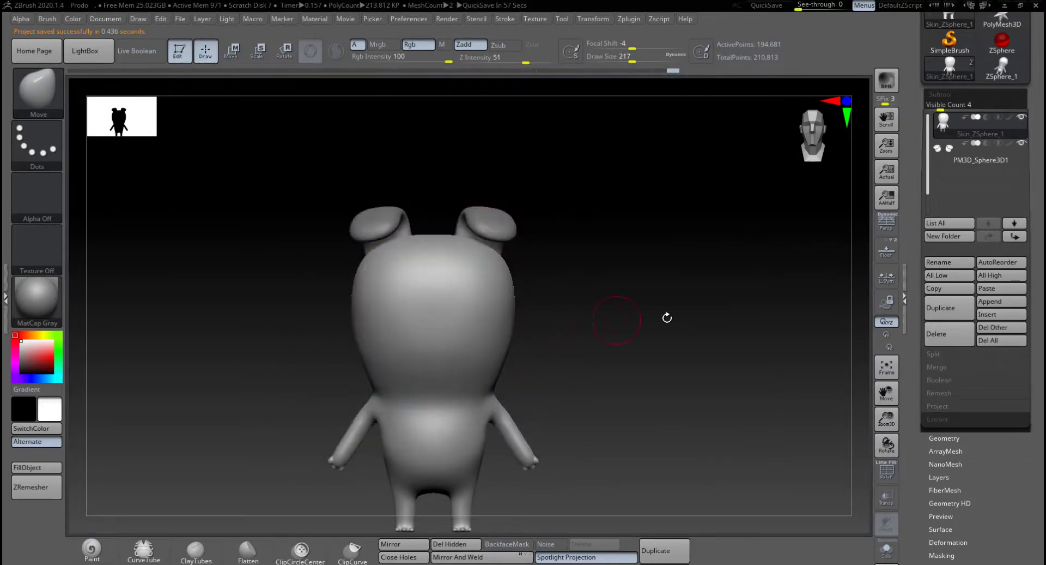
Step: Merge the body subtool down with the ears subtool and accept the non-undoable operation
left_click(945, 437)
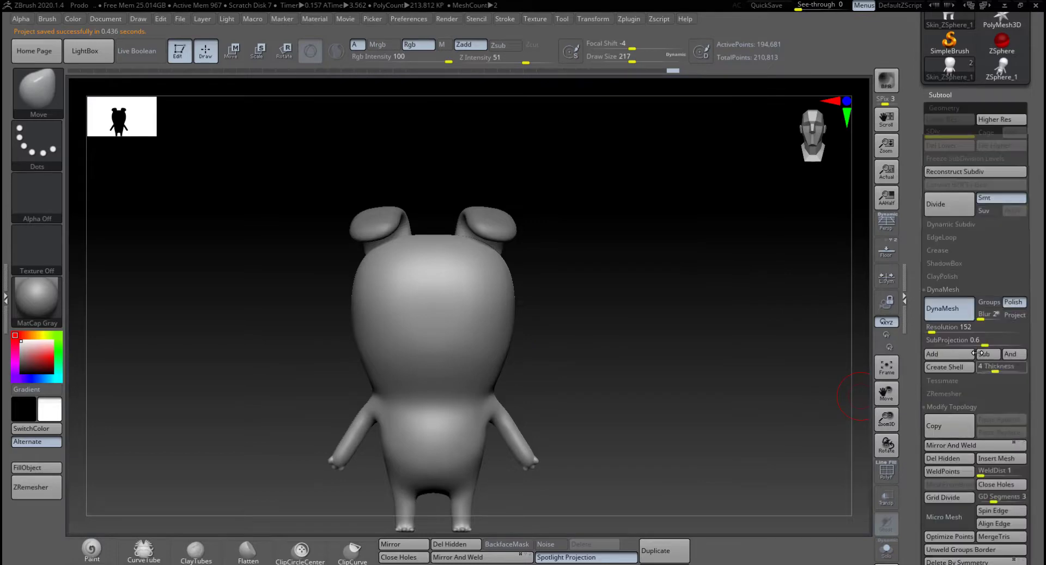
left_click(964, 314)
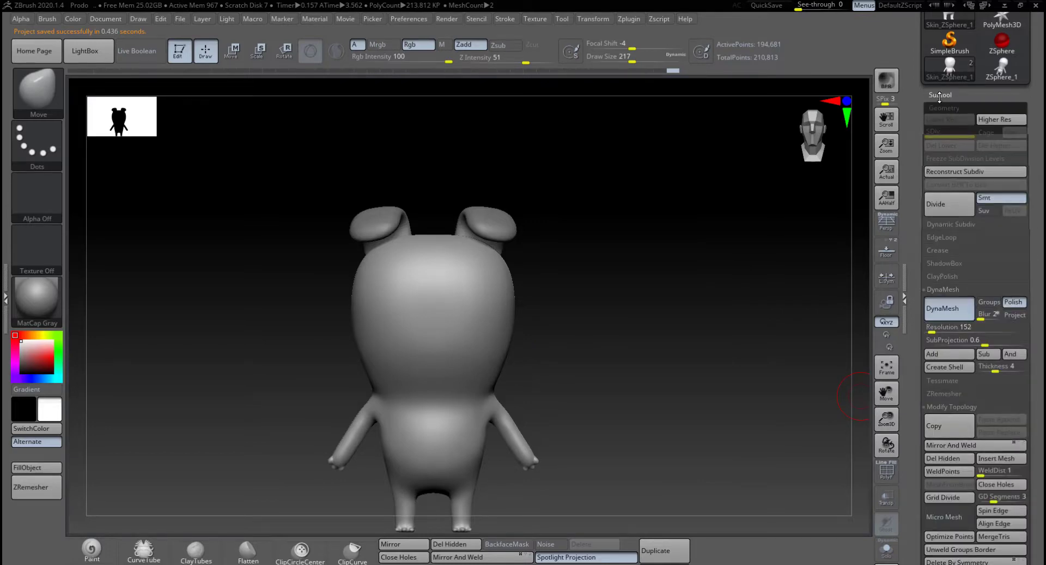
left_click(939, 95)
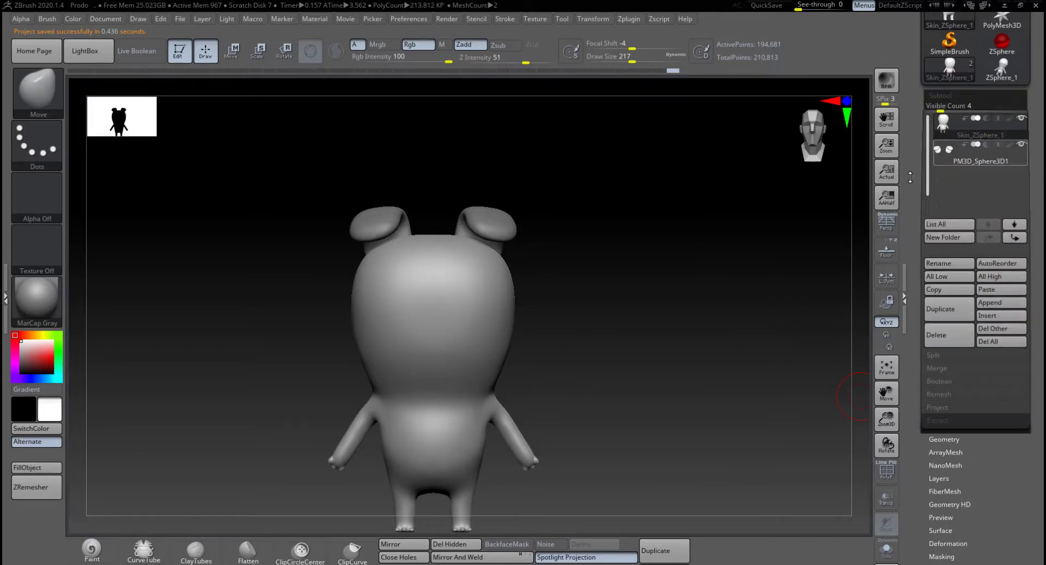
left_click_drag(1039, 344, 1026, 321)
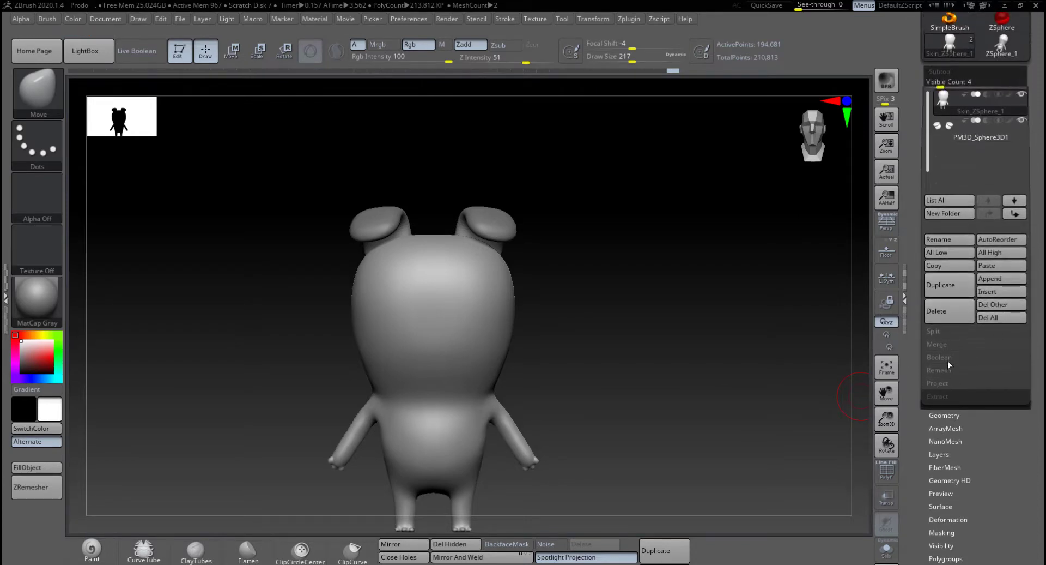
left_click(949, 345)
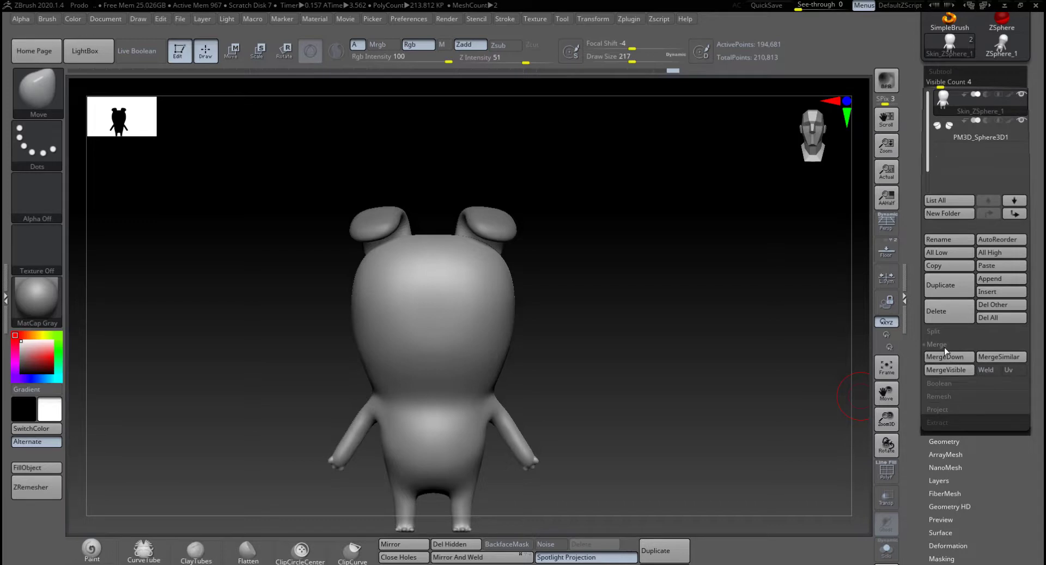
left_click(947, 357)
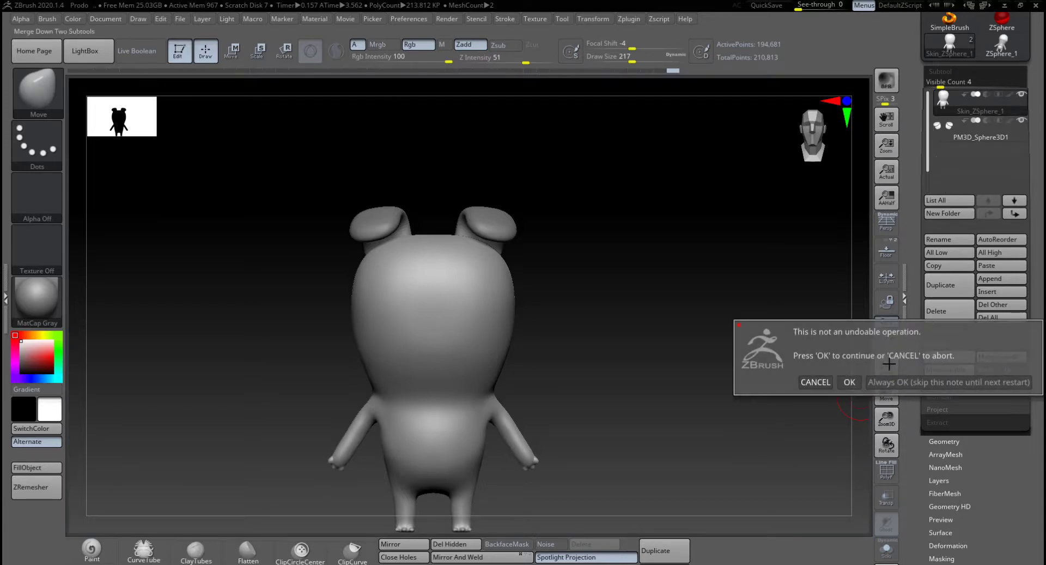
left_click(850, 382)
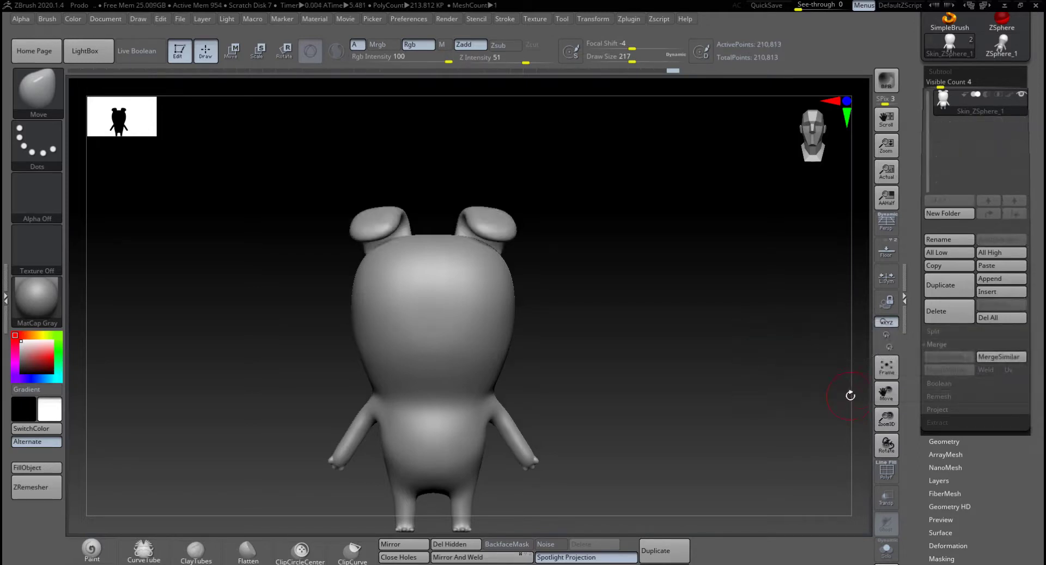
Step: Remesh the merged body and ears with DynaMesh at resolution 152
scroll(970, 387, "down", 5)
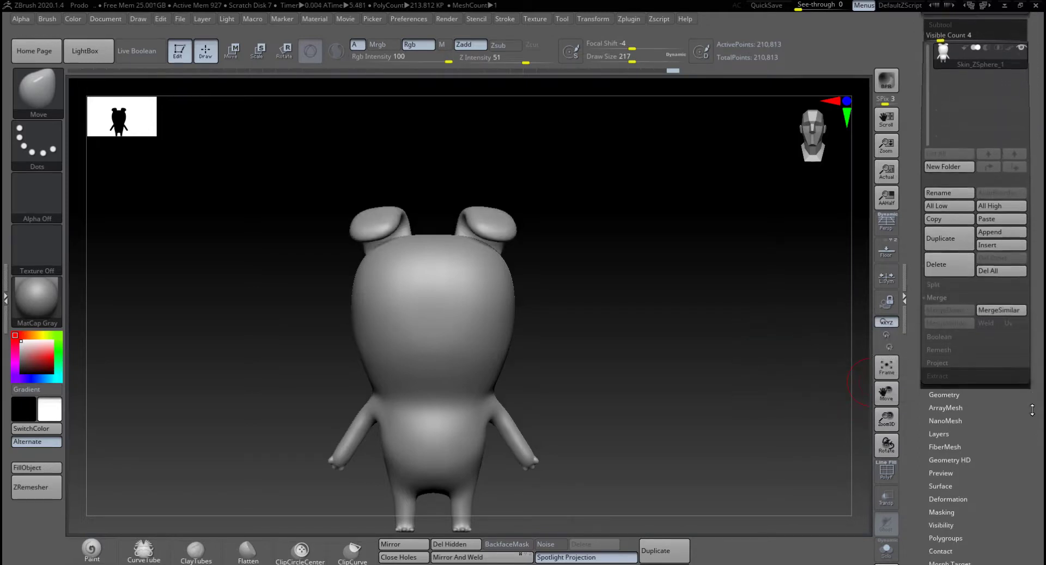
left_click(948, 351)
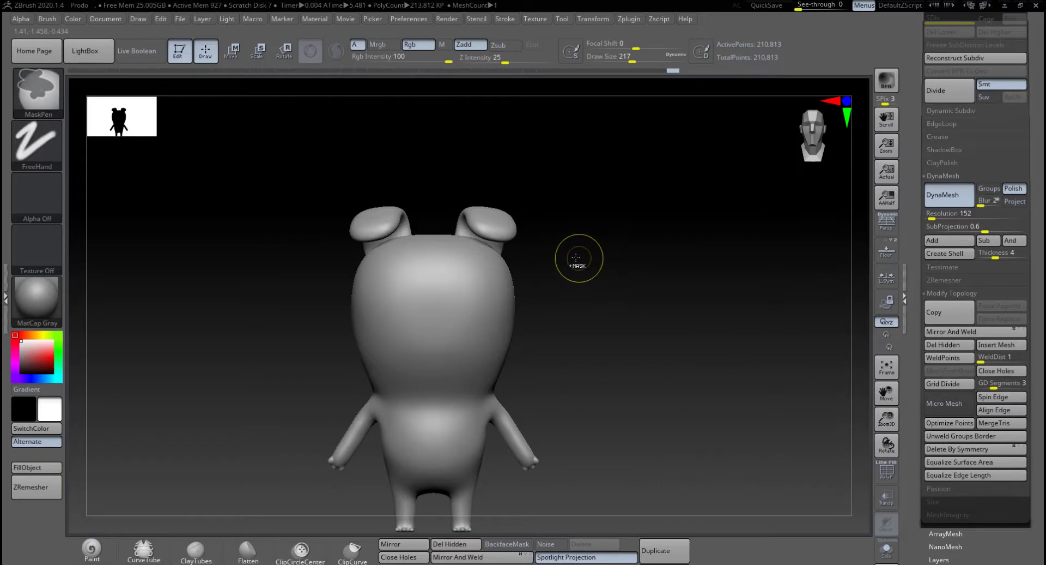
mouse_move(573, 258)
left_mouse_down("ctrl")
mouse_move(614, 298)
mouse_move(635, 285)
mouse_move(691, 285)
mouse_move(463, 273)
mouse_move(509, 278)
mouse_move(488, 318)
mouse_move(521, 279)
mouse_move(498, 328)
left_mouse_up("ctrl")
Step: Set the draw size to 116 and smooth the seams where the backs of the ears join the head
key("space")
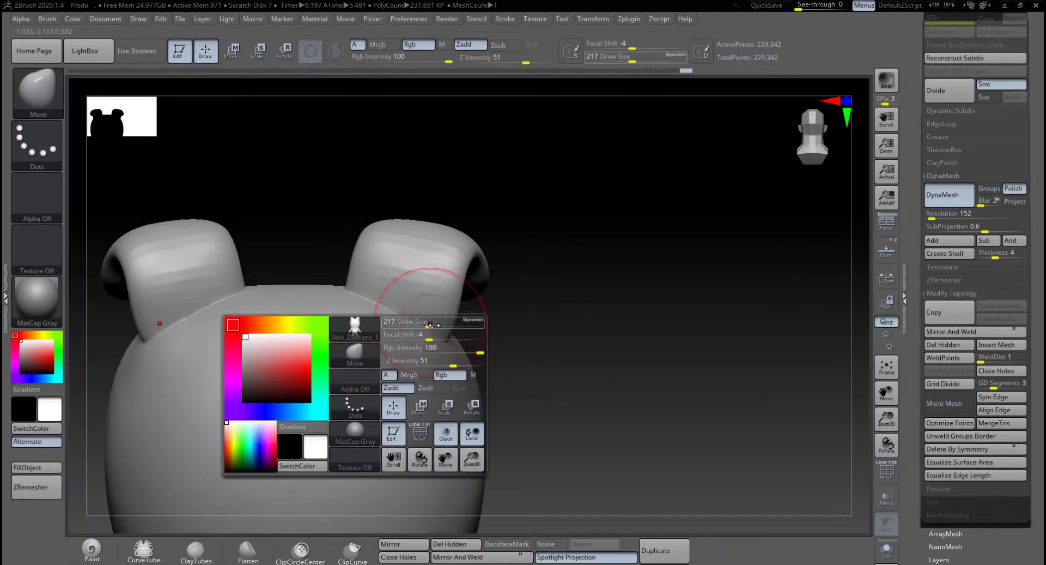
left_click_drag(434, 322, 424, 322)
left_click_drag(508, 310, 525, 329)
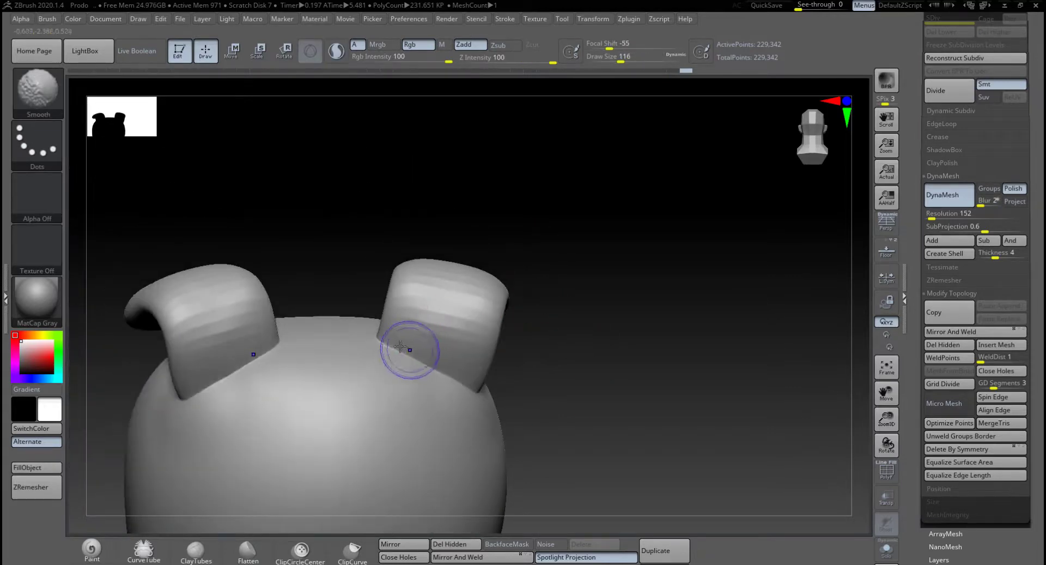
mouse_move(409, 349)
left_mouse_down("shift")
mouse_move(399, 355)
mouse_move(415, 360)
left_mouse_up("shift")
left_click_drag(415, 360, 410, 356, "shift")
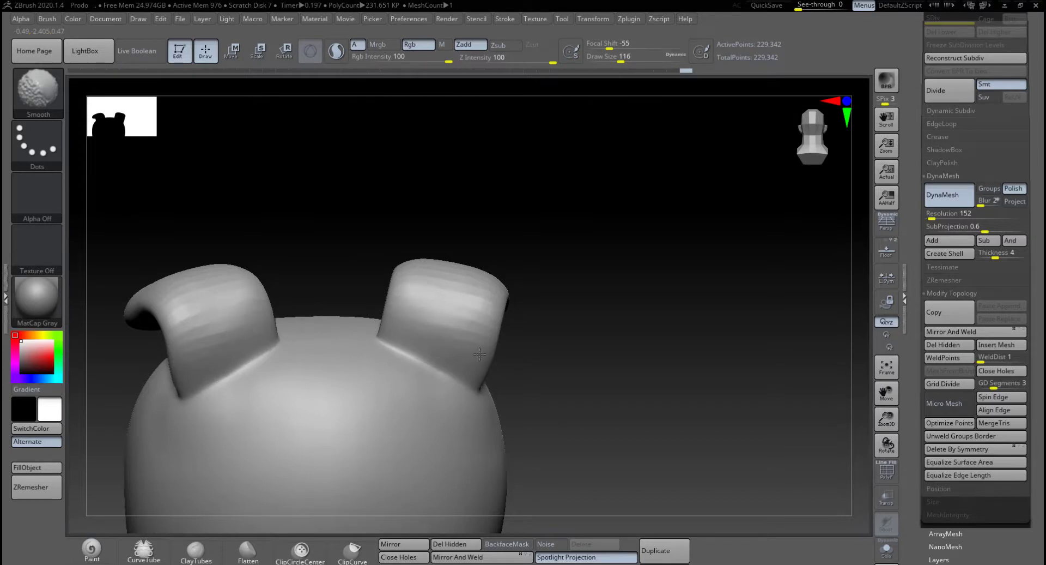
Step: Smooth the folded surfaces of the ears and their remaining junctions with the head
left_click_drag(400, 299, 448, 304)
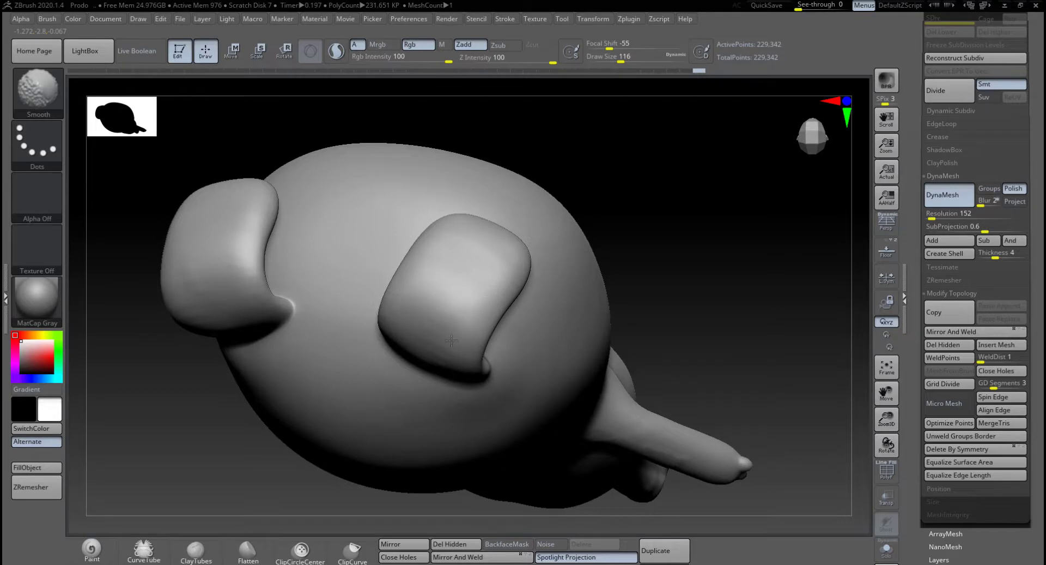
mouse_move(708, 298)
left_mouse_down()
mouse_move(560, 298)
mouse_move(606, 420)
mouse_move(543, 283)
mouse_move(488, 297)
left_mouse_up()
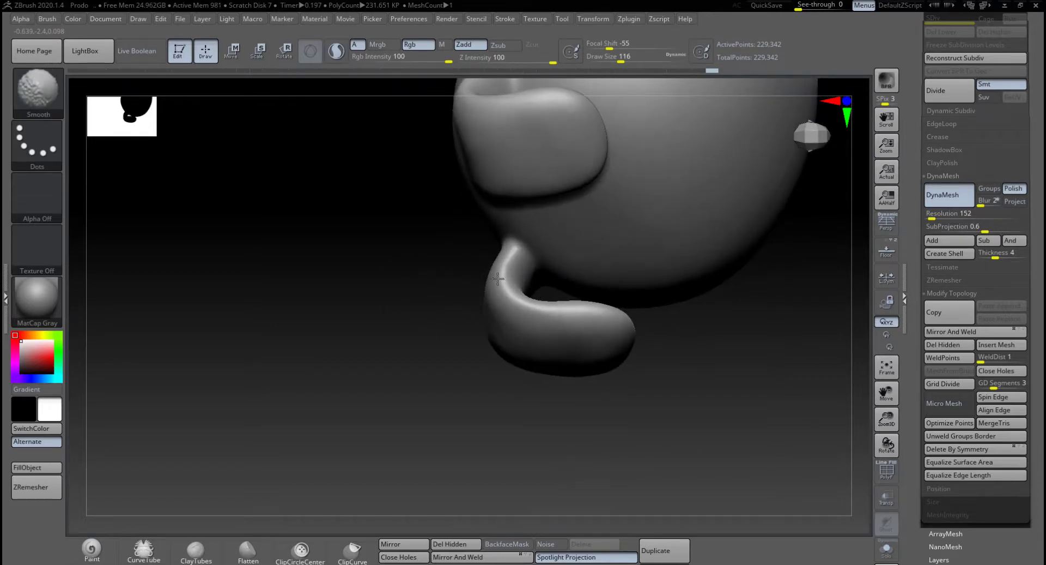
left_click_drag(495, 399, 509, 343)
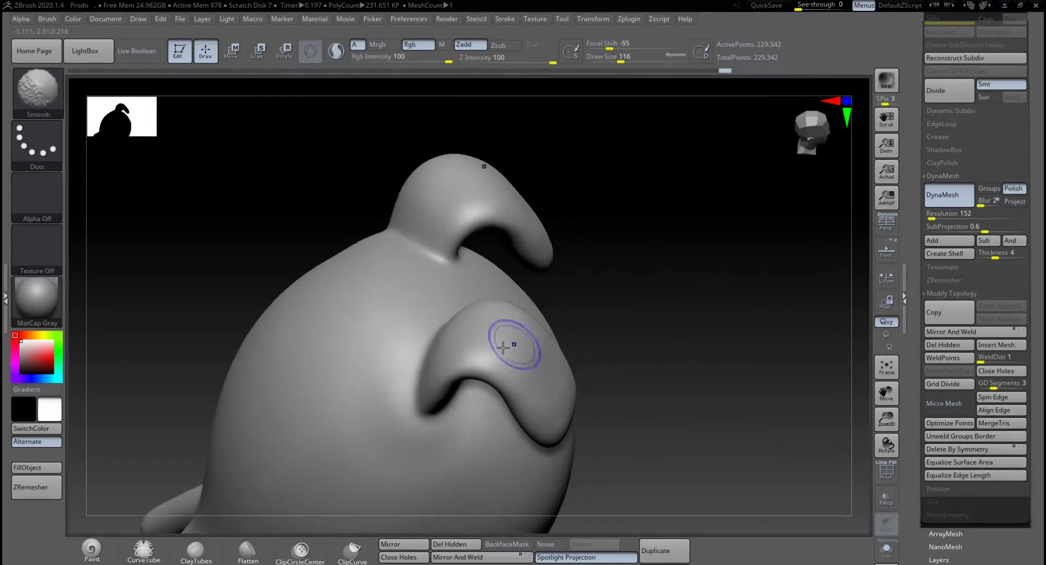
mouse_move(555, 415)
left_mouse_down("shift")
mouse_move(644, 361)
mouse_move(551, 241)
mouse_move(706, 276)
mouse_move(580, 257)
mouse_move(574, 271)
left_mouse_up("shift")
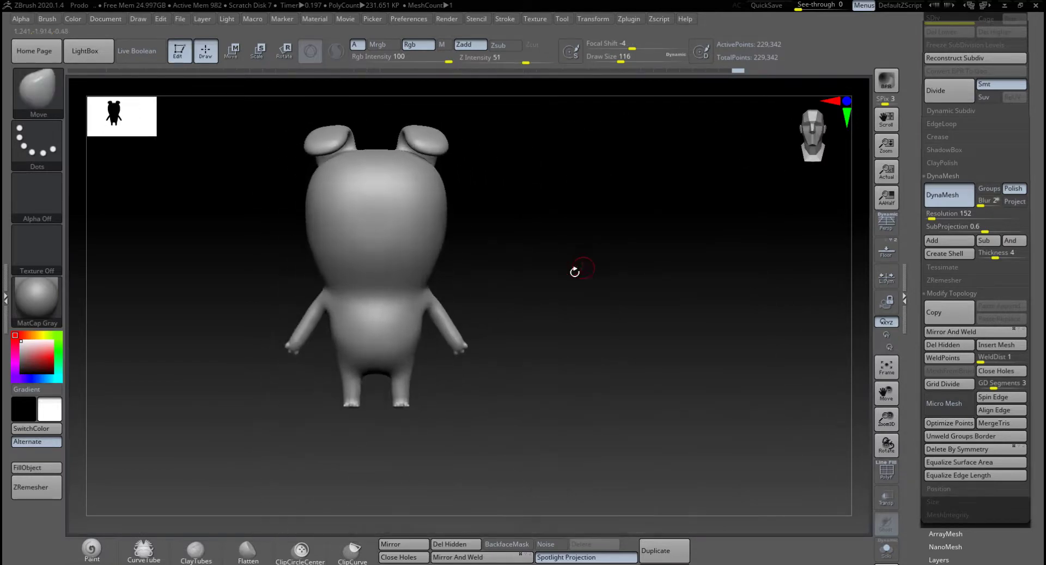
Step: Mask a small round spot at the centre of the lower back with draw size 56 and invert the mask
mouse_move(522, 291)
left_mouse_down("alt")
mouse_move(575, 353)
mouse_move(643, 352)
mouse_move(597, 359)
left_mouse_up("alt")
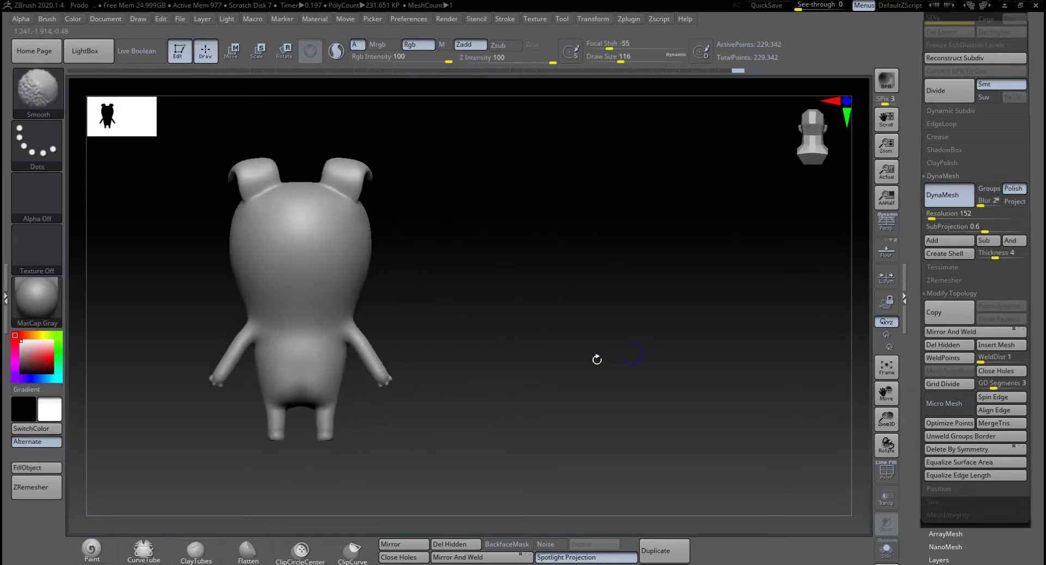
mouse_move(342, 423)
left_mouse_down("alt")
mouse_move(539, 392)
mouse_move(526, 415)
mouse_move(533, 467)
mouse_move(538, 391)
left_mouse_up("alt")
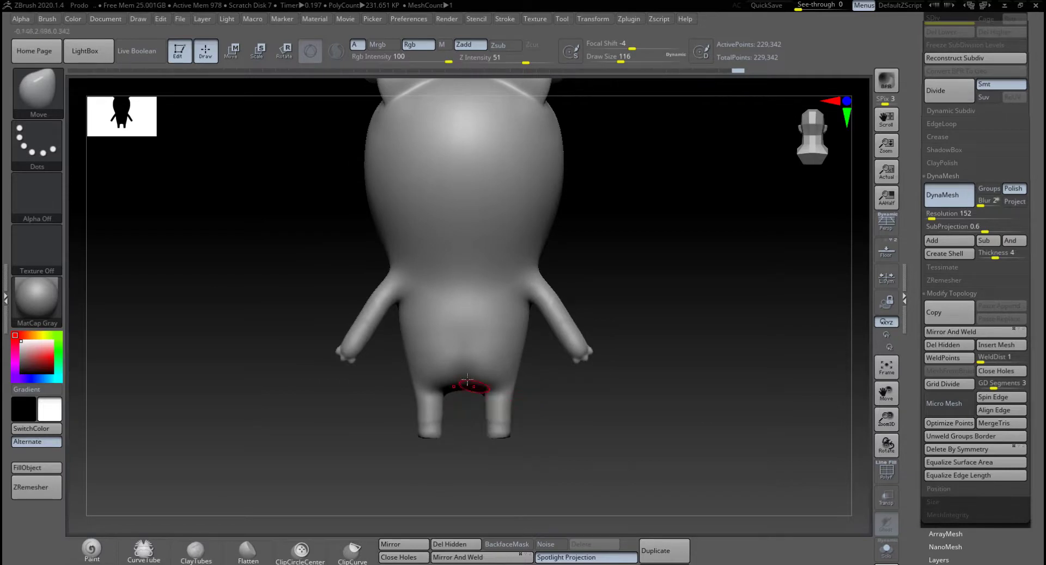
mouse_move(594, 415)
left_mouse_down()
mouse_move(591, 402)
mouse_move(554, 390)
mouse_move(635, 423)
mouse_move(680, 289)
mouse_move(567, 374)
mouse_move(579, 346)
mouse_move(612, 327)
mouse_move(598, 375)
mouse_move(507, 359)
left_mouse_up()
key("space")
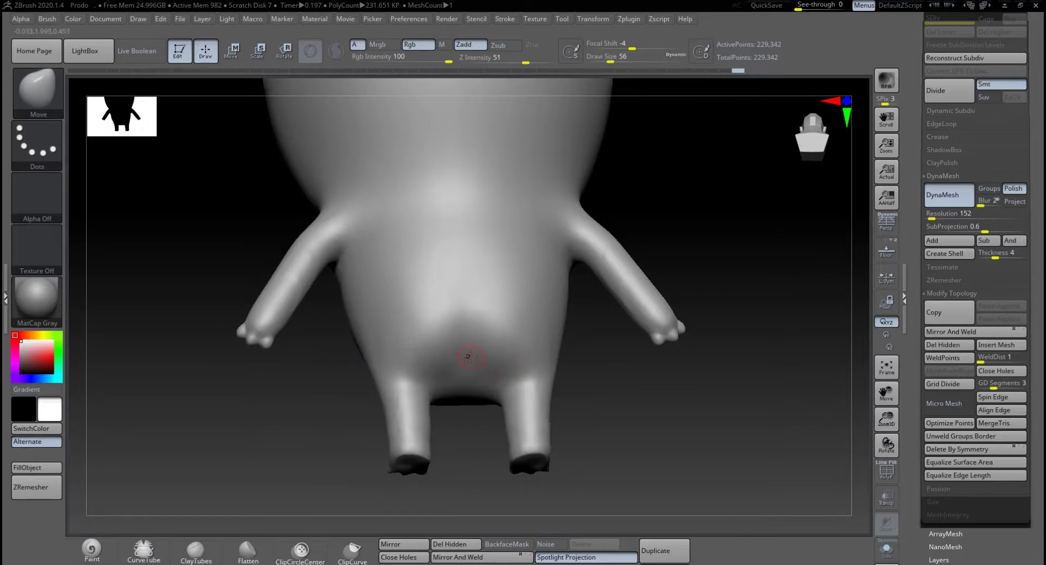
key("ctrl")
left_click(468, 346, "ctrl")
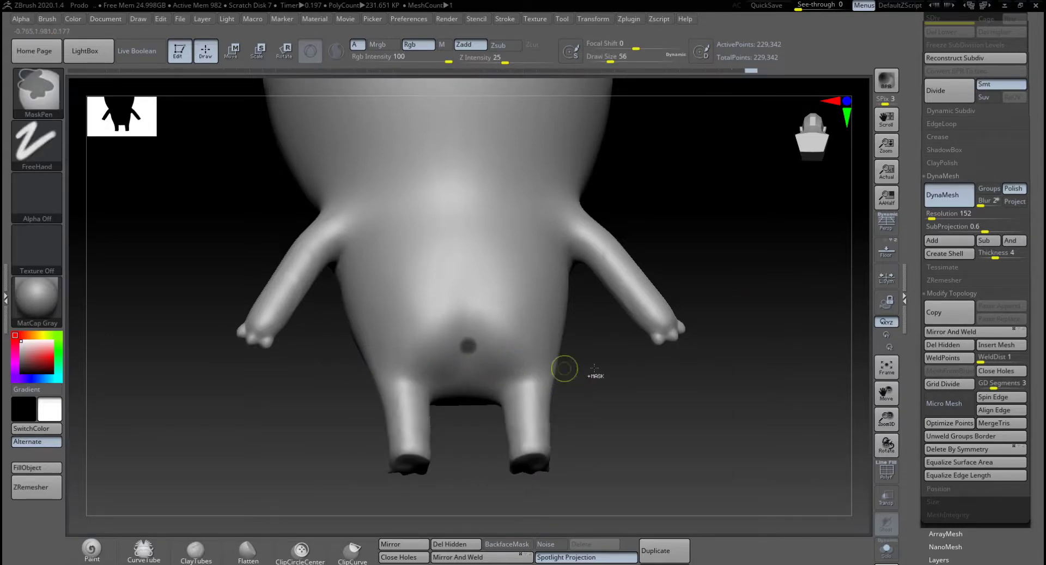
mouse_move(566, 367)
left_mouse_down()
mouse_move(635, 348)
mouse_move(622, 362)
left_mouse_up()
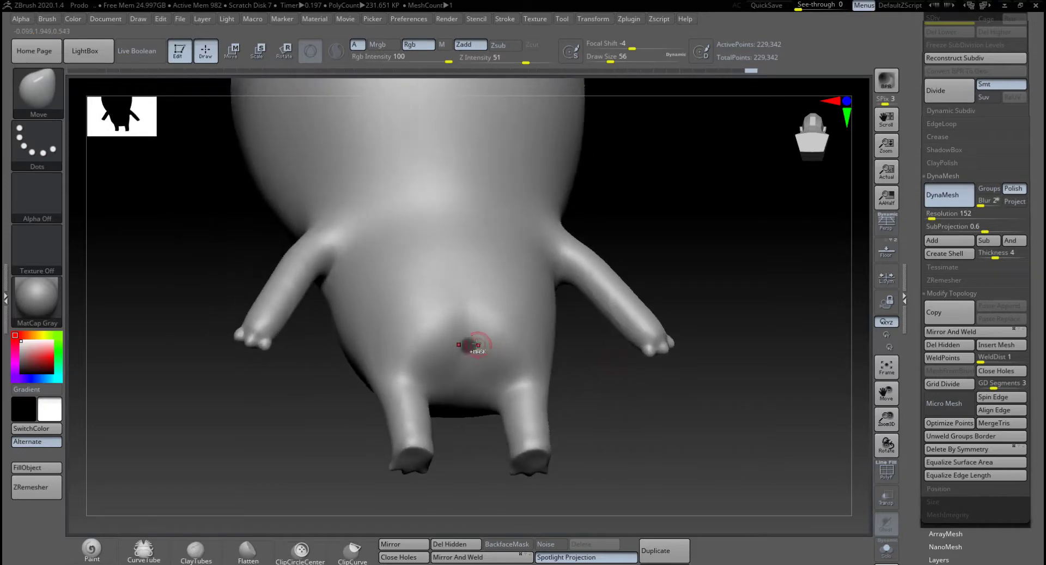
key("ctrl")
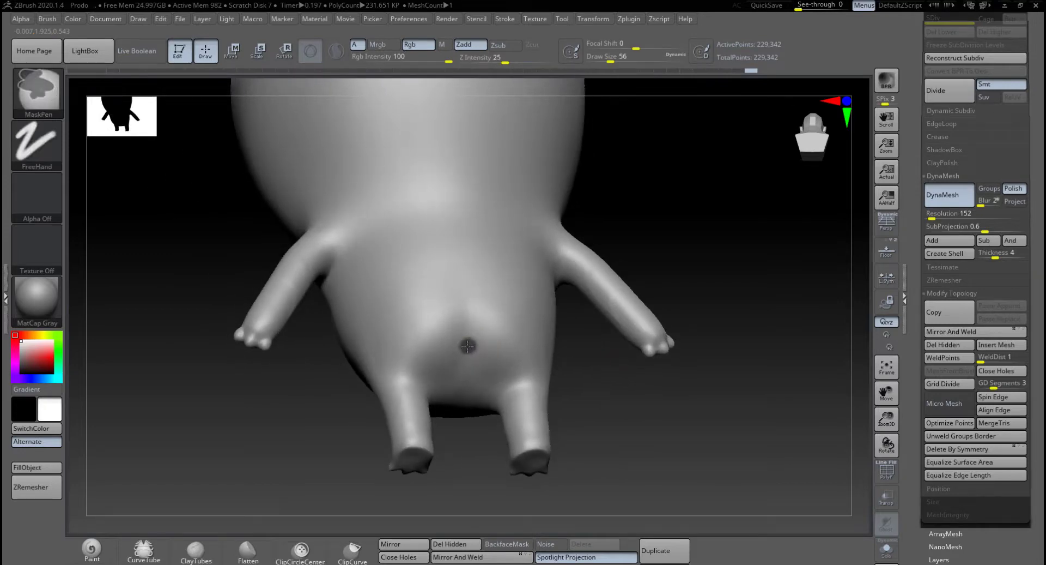
key("ctrl")
left_click(719, 286, "ctrl")
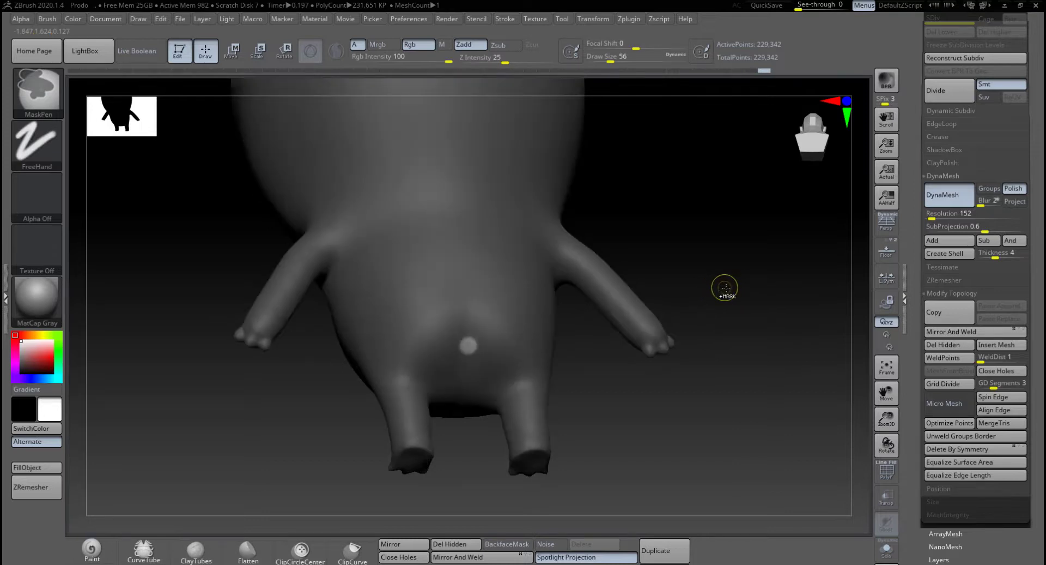
Step: Pull the unmasked spot outward into a tail with the Move brush at draw size 167 and clear the mask
left_click_drag(610, 383, 635, 382)
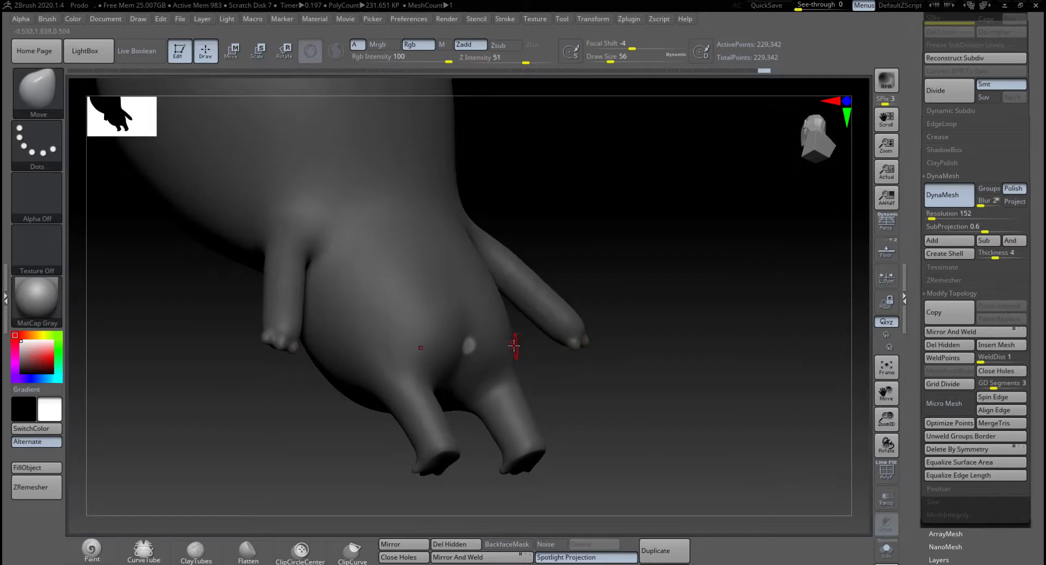
key("space")
left_click_drag(520, 349, 542, 348)
left_click_drag(585, 387, 640, 382)
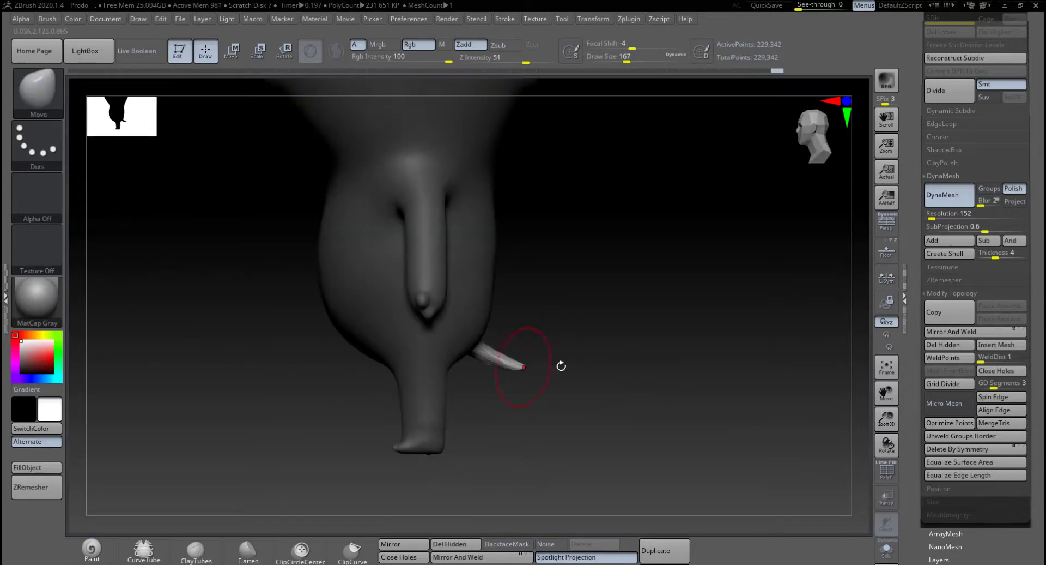
left_click(604, 322, "ctrl")
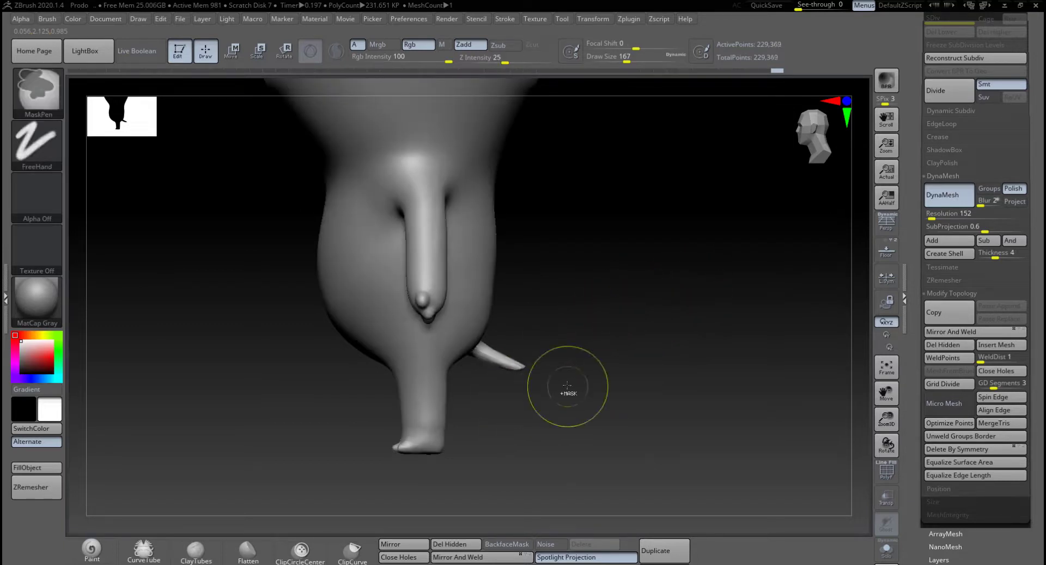
Step: Smooth the tail along its length and at its tip with the Smooth brush at draw size 167
left_click_drag(604, 348, 573, 341)
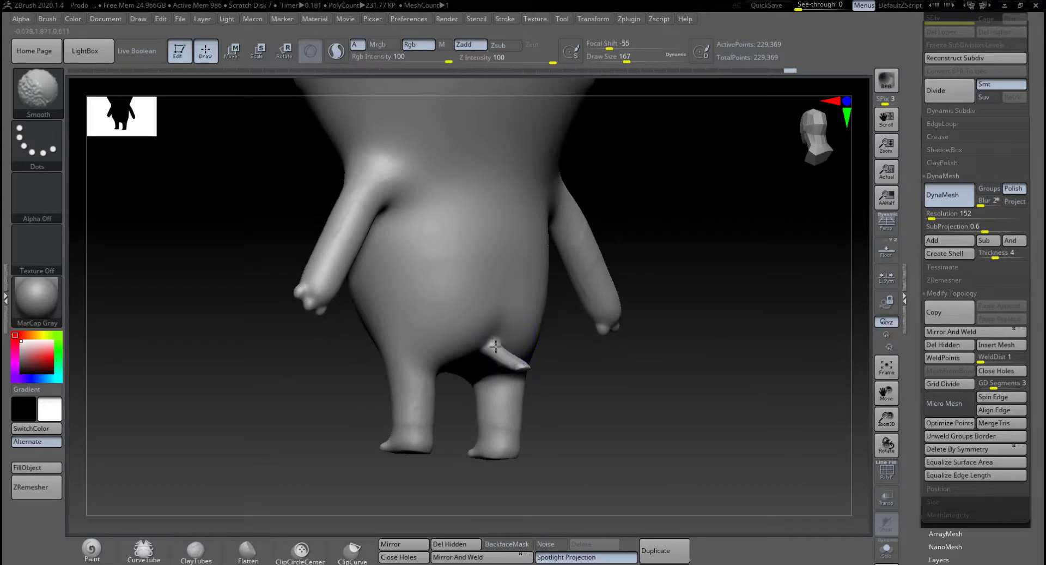
mouse_move(567, 376)
left_mouse_down()
mouse_move(602, 329)
mouse_move(502, 367)
left_mouse_up()
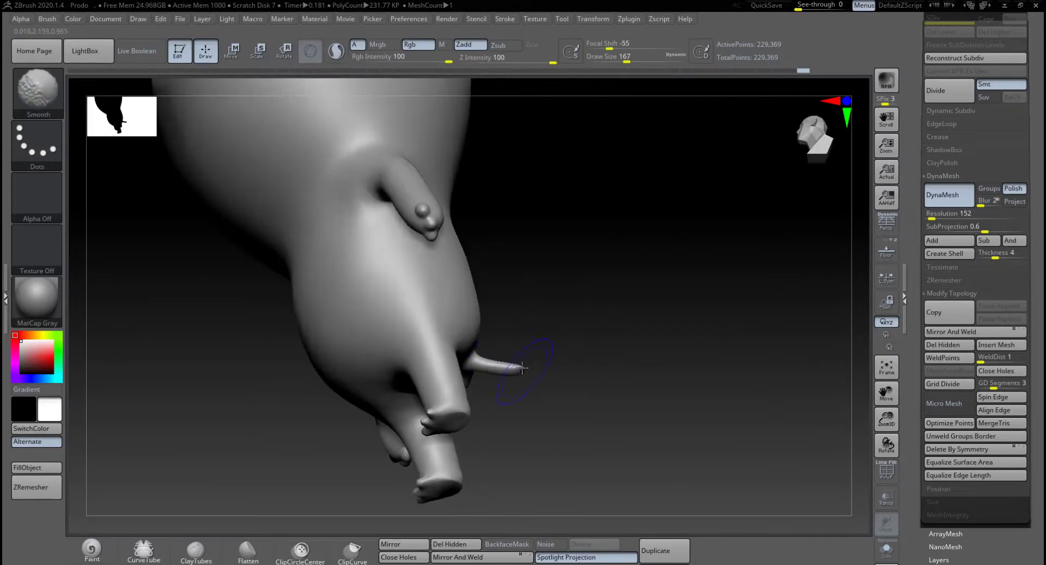
left_click_drag(604, 360, 598, 388, "shift")
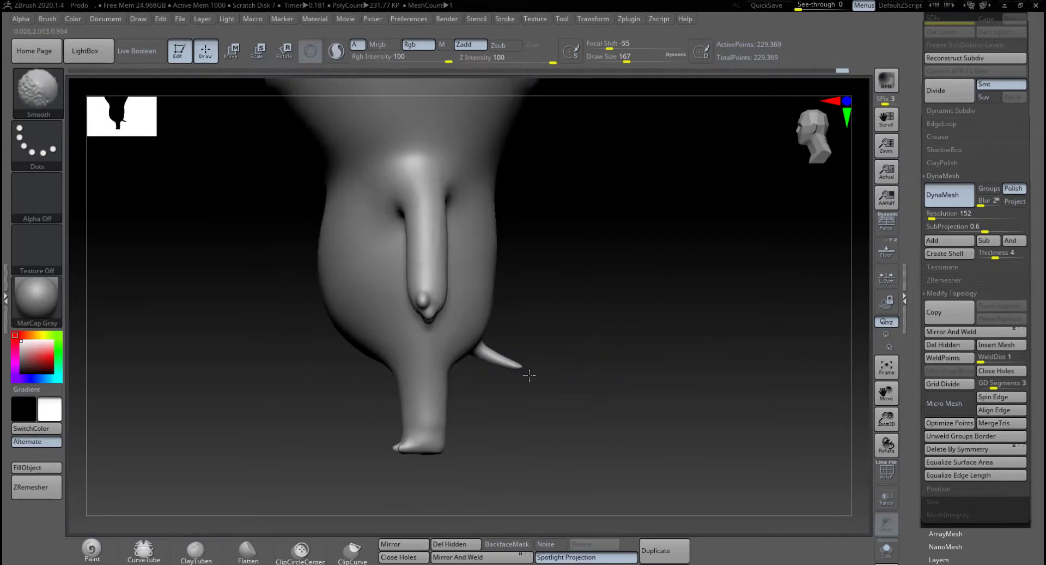
mouse_move(526, 373)
left_mouse_down("shift")
mouse_move(558, 377)
mouse_move(557, 407)
left_mouse_up("shift")
left_click_drag(519, 366, 517, 366, "shift")
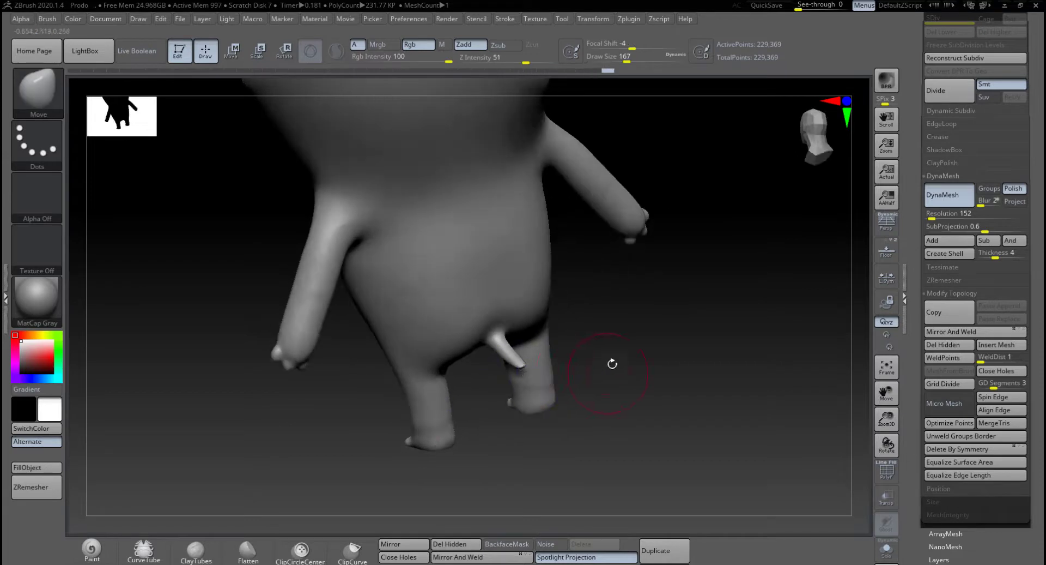
Step: Taper the tail's end with the Move brush at draw size 44 and smooth its tip
left_click_drag(612, 362, 631, 344)
mouse_move(631, 344)
left_mouse_down("alt")
mouse_move(598, 418)
mouse_move(574, 416)
mouse_move(600, 369)
mouse_move(637, 369)
mouse_move(586, 410)
mouse_move(551, 397)
mouse_move(598, 371)
mouse_move(561, 371)
mouse_move(566, 364)
mouse_move(600, 392)
mouse_move(589, 396)
left_mouse_up("alt")
key("space")
key("shift")
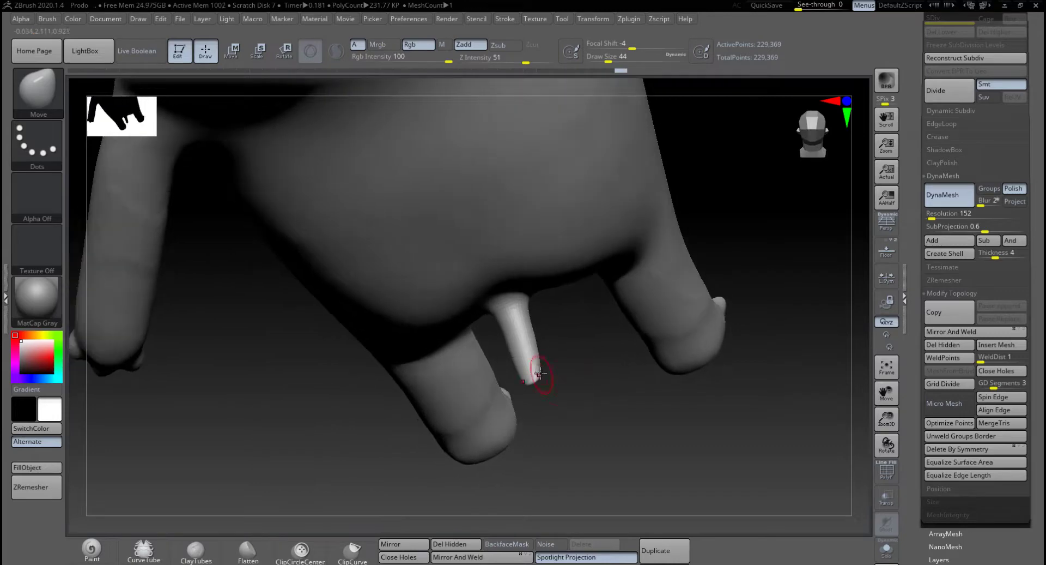
left_click_drag(539, 372, 571, 449)
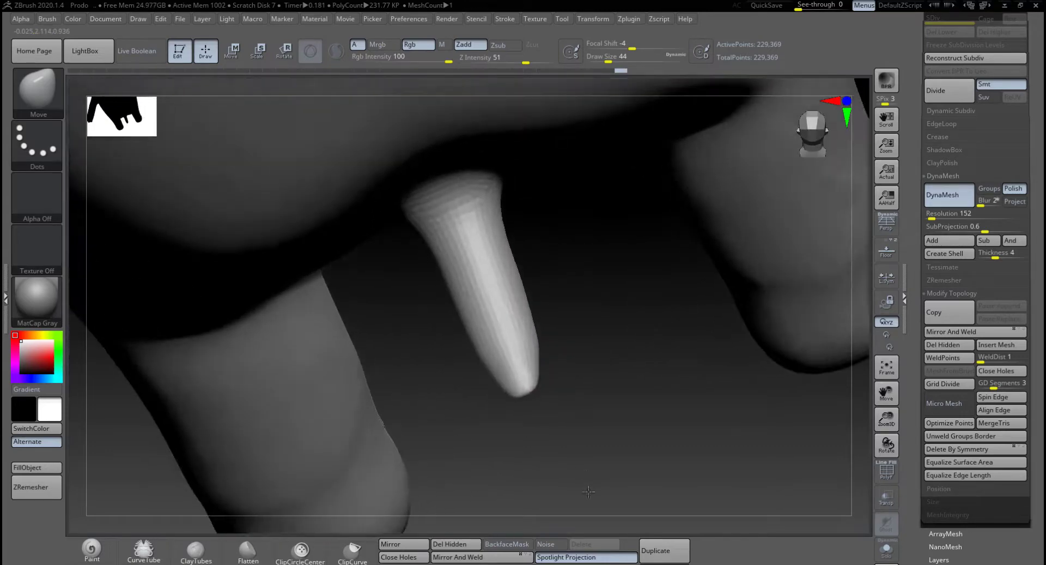
left_click_drag(540, 337, 613, 326)
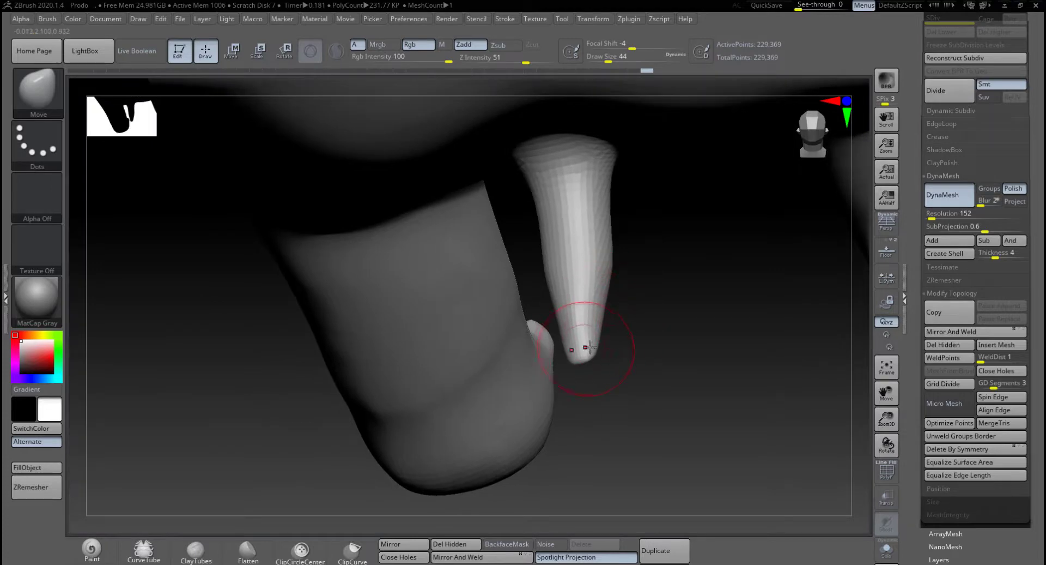
key("shift")
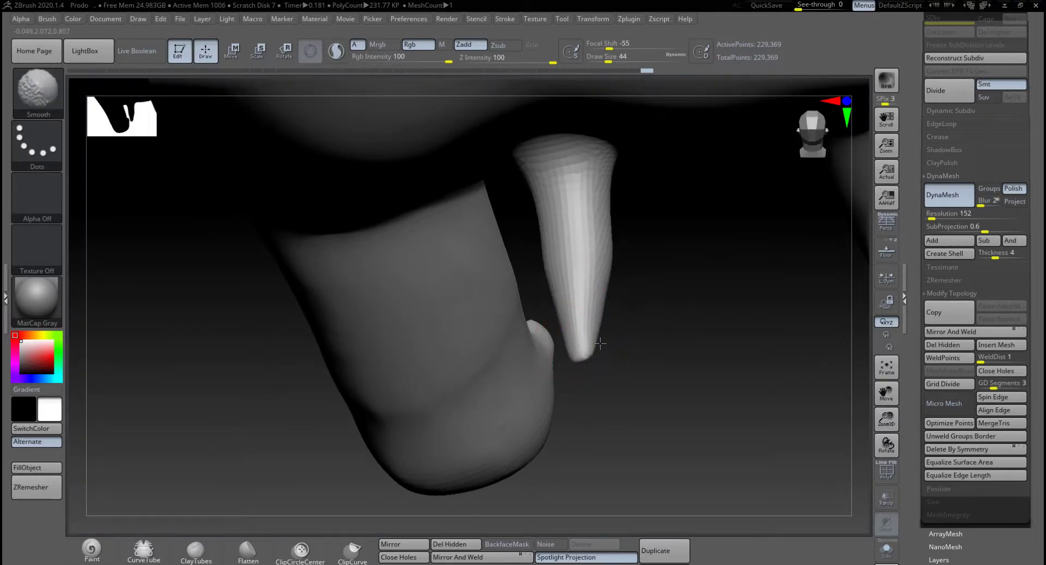
mouse_move(599, 343)
left_mouse_down("shift")
mouse_move(599, 297)
mouse_move(567, 390)
left_mouse_up("shift")
key("shift")
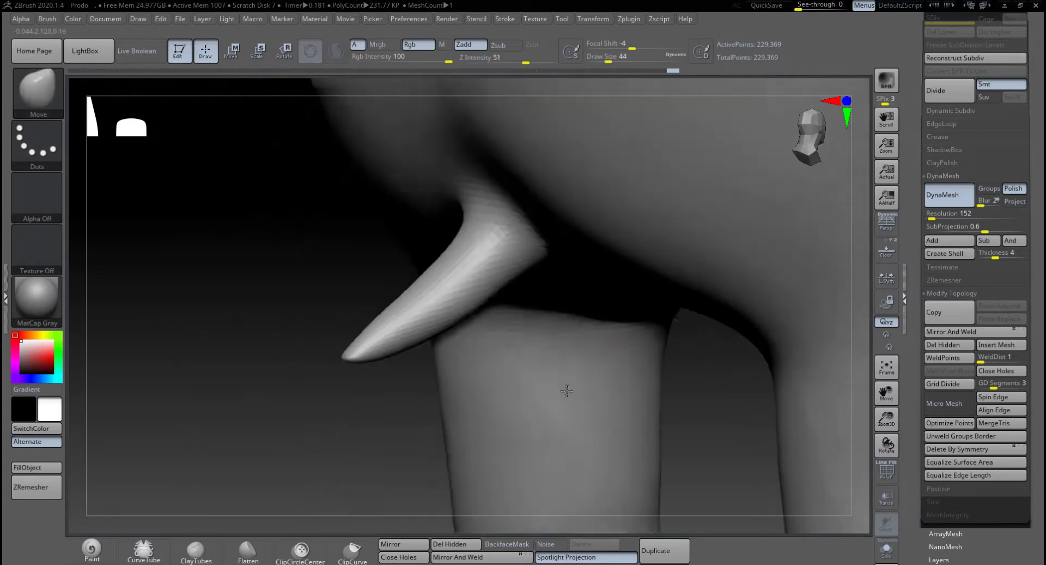
Step: Smooth the sides of the tail and its base where it meets the body
right_click_drag(567, 391, 558, 364)
key("shift")
left_click_drag(415, 313, 401, 324, "shift")
mouse_move(390, 401)
left_mouse_down()
mouse_move(523, 403)
mouse_move(479, 390)
left_mouse_up()
left_click_drag(403, 228, 391, 225, "shift")
left_click_drag(479, 391, 439, 321, "alt")
left_click_drag(590, 325, 624, 319)
mouse_move(527, 295)
left_mouse_down("alt")
mouse_move(550, 348)
mouse_move(526, 334)
mouse_move(490, 337)
mouse_move(516, 334)
mouse_move(504, 334)
left_mouse_up("alt")
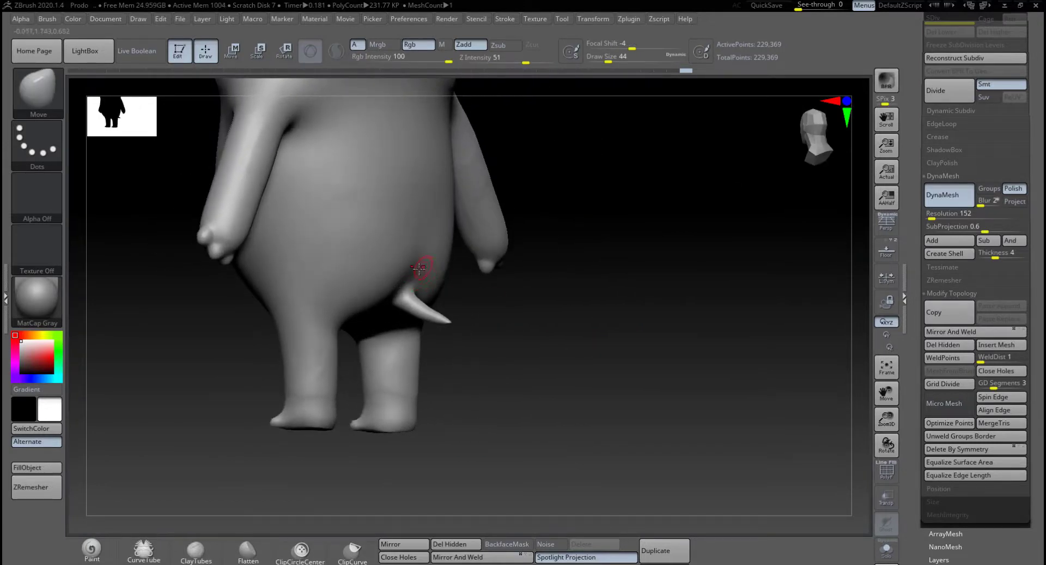
mouse_move(474, 284)
left_mouse_down()
mouse_move(548, 304)
mouse_move(530, 295)
mouse_move(514, 317)
mouse_move(442, 310)
mouse_move(538, 332)
left_mouse_up()
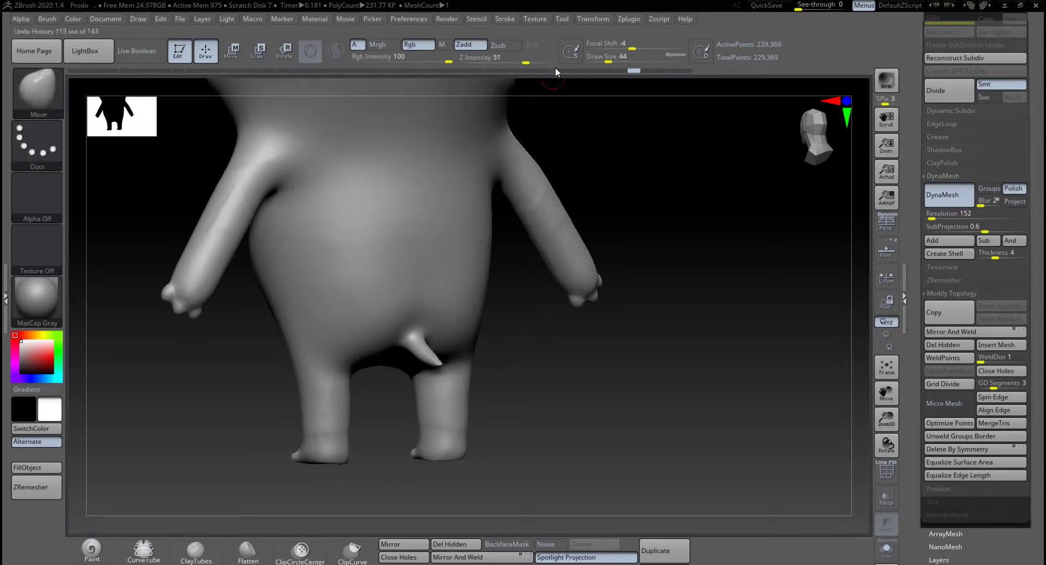
Step: Step back through the undo history to remove the tail and the masked spot on the lower back
left_click(540, 71)
left_click(516, 70)
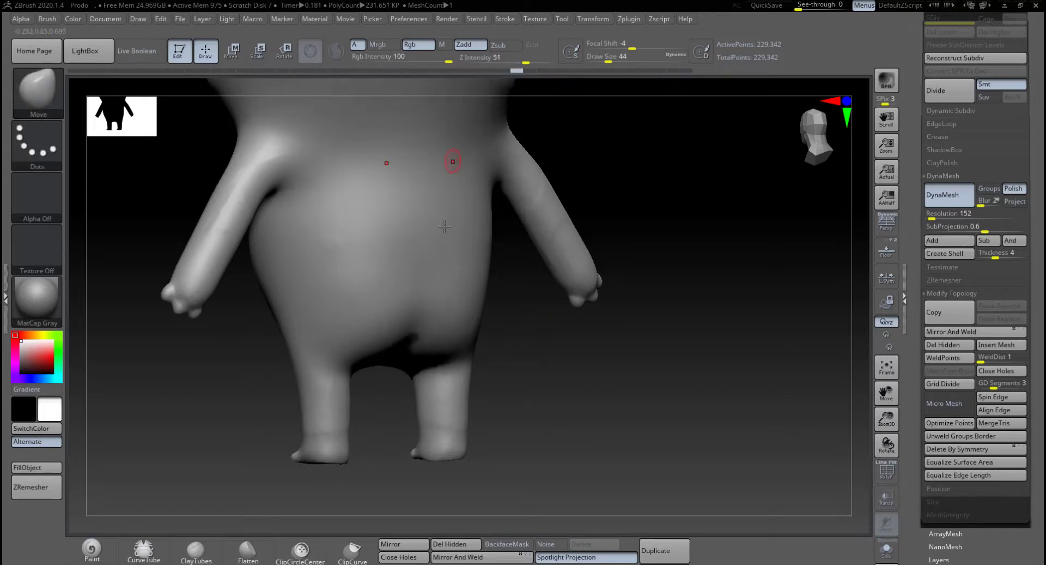
left_click_drag(522, 347, 490, 326)
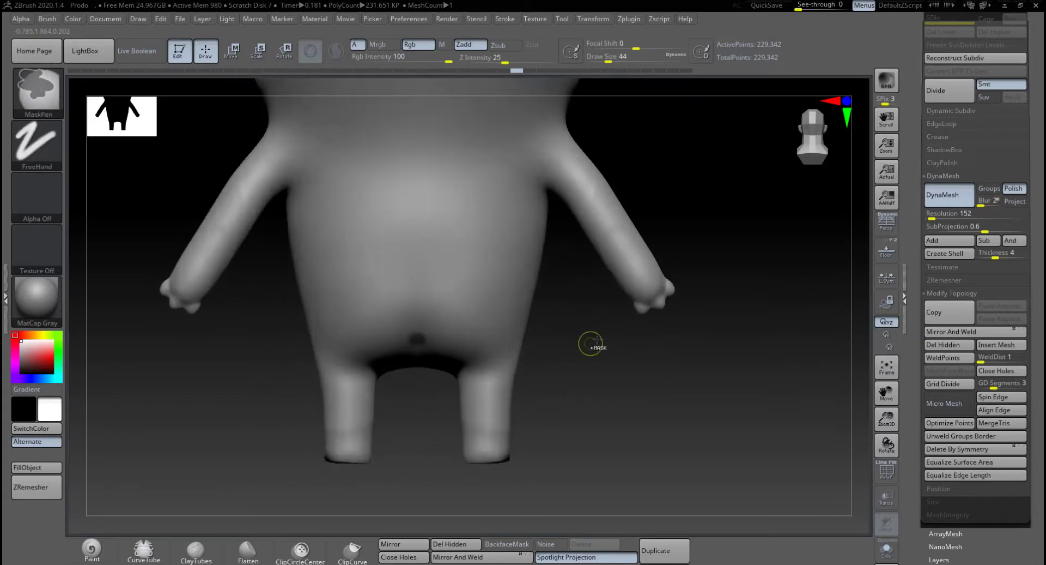
left_click_drag(597, 341, 563, 362, "ctrl")
left_click(587, 412)
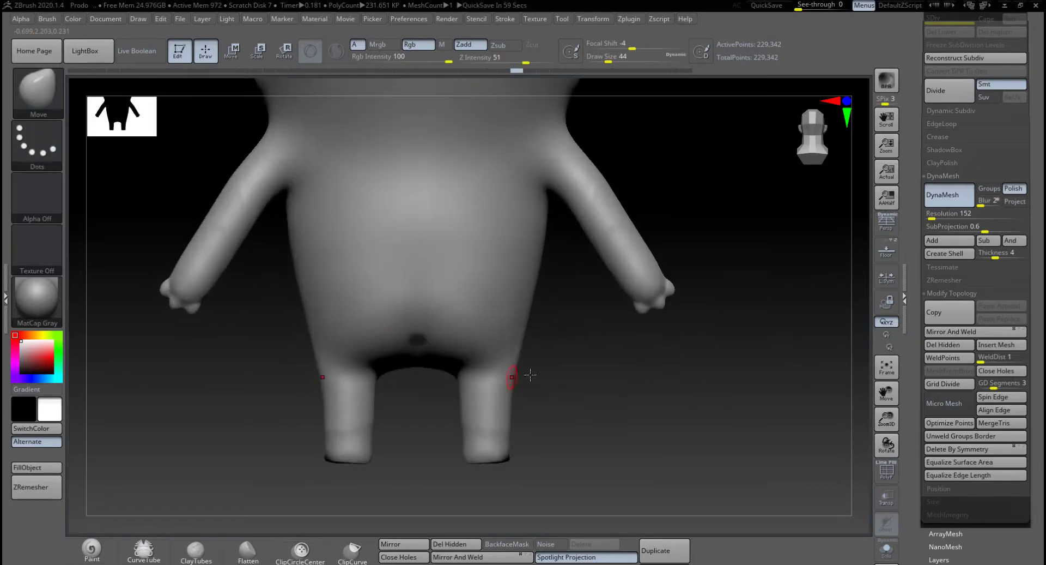
left_click(502, 71)
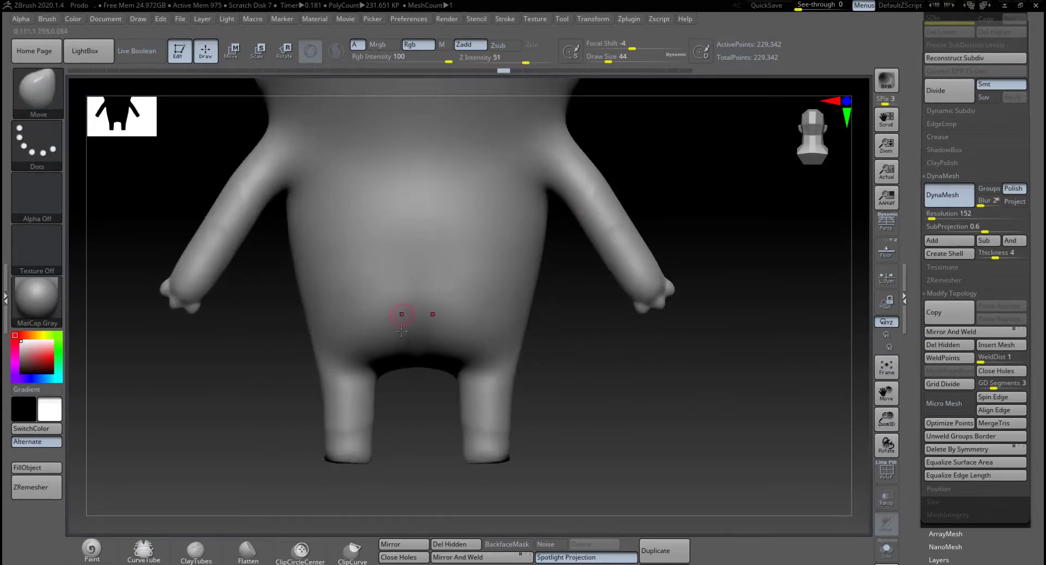
Step: Mask a small round spot slightly higher on the centre of the lower back and invert the mask
key("ctrl")
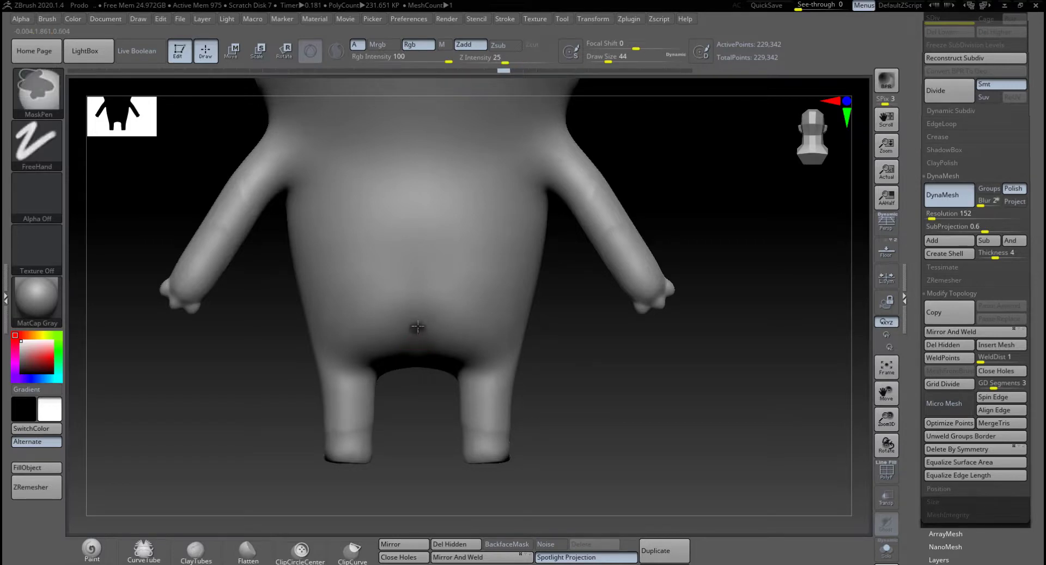
left_click(418, 327, "ctrl")
left_click(422, 369)
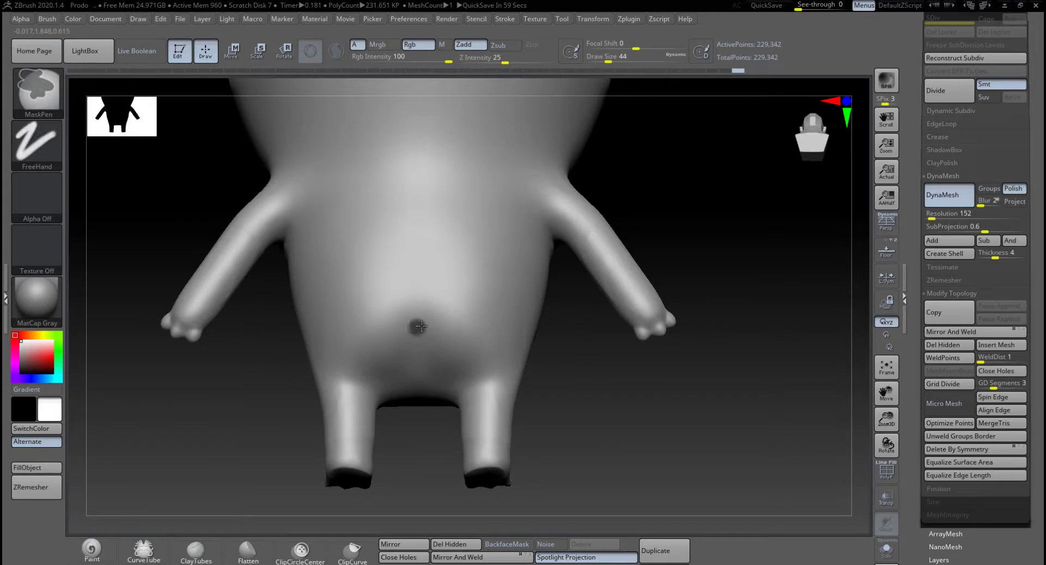
left_click(580, 367, "ctrl")
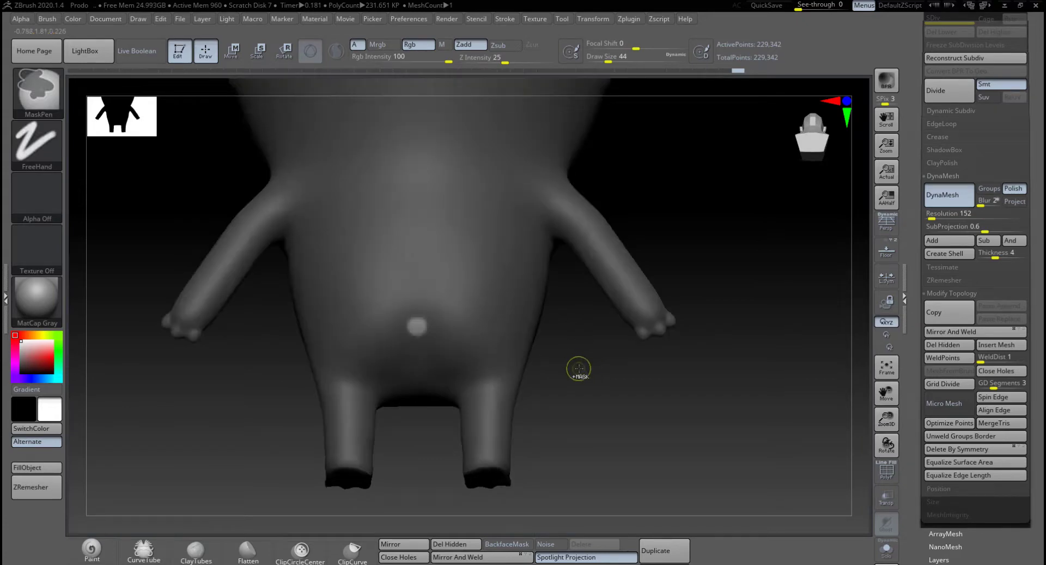
Step: Pull a tail out of the unmasked spot on the lower back with the Move brush at draw size 158
left_click_drag(579, 367, 636, 366)
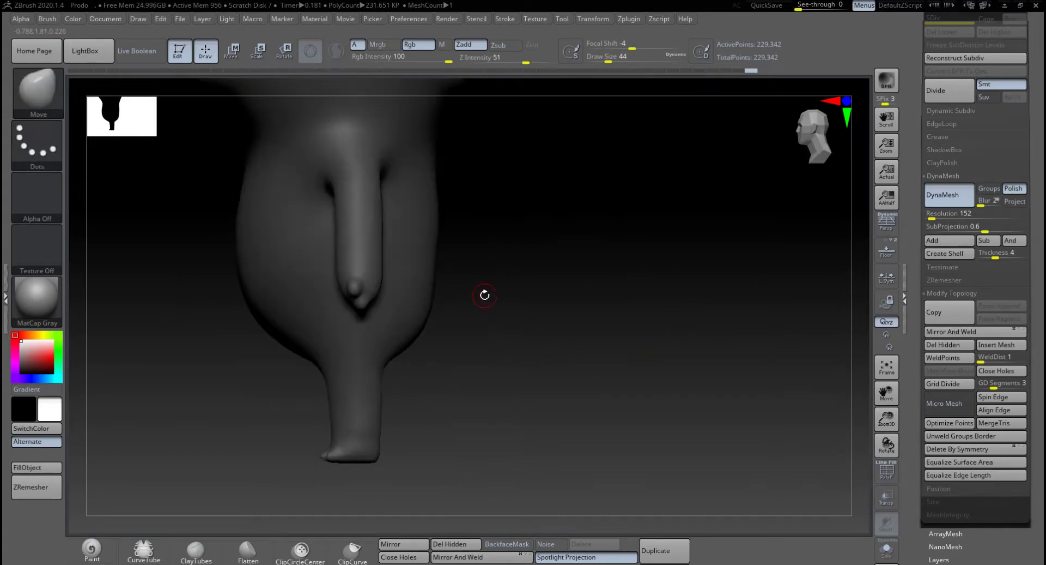
key("space")
left_click(459, 325)
mouse_move(451, 332)
left_mouse_down()
mouse_move(470, 338)
mouse_move(463, 332)
left_mouse_up()
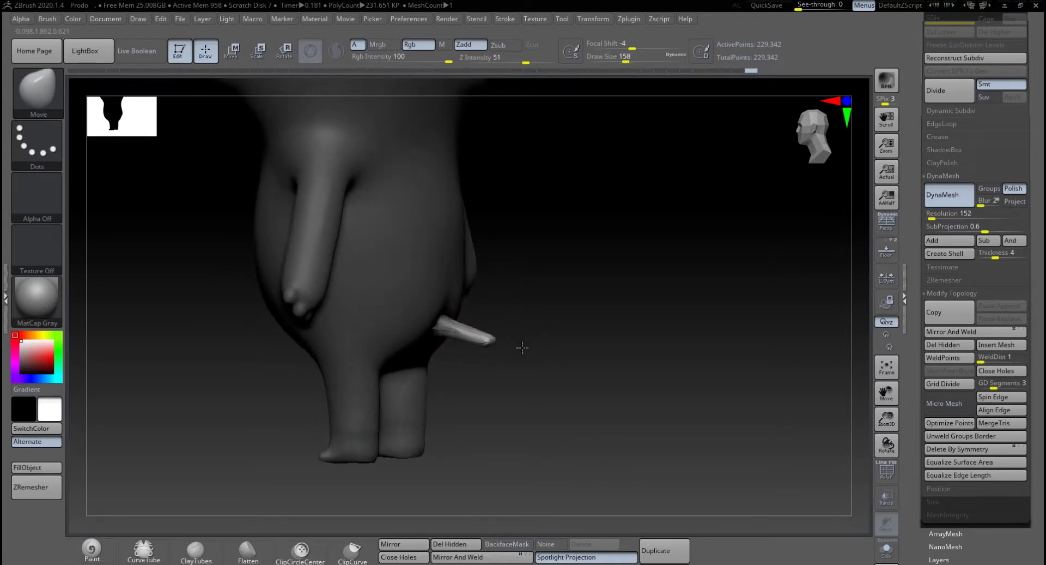
left_click_drag(524, 348, 495, 331)
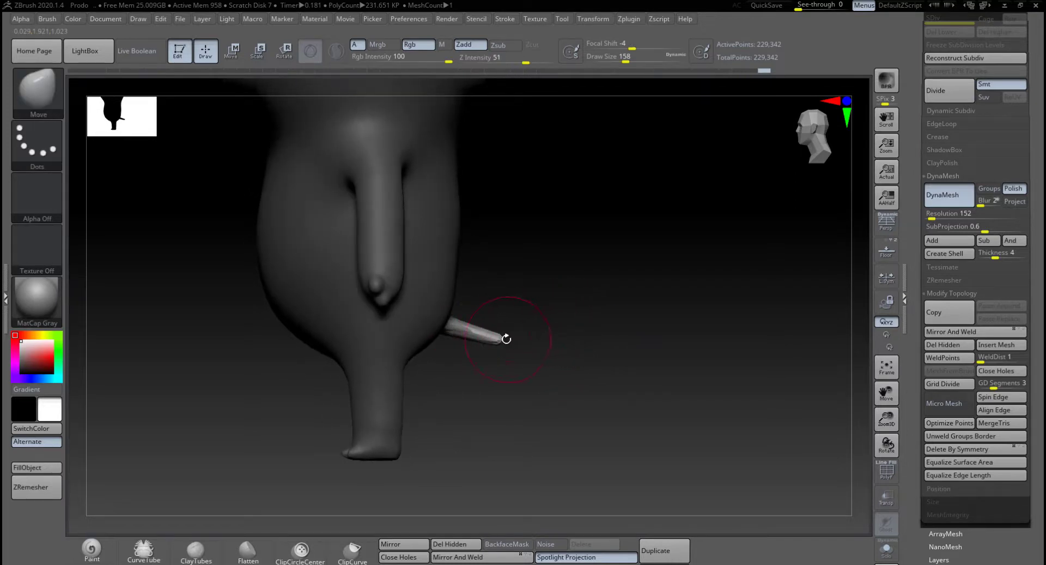
mouse_move(509, 337)
left_mouse_down()
mouse_move(573, 339)
mouse_move(514, 350)
mouse_move(561, 334)
mouse_move(570, 308)
mouse_move(523, 339)
left_mouse_up()
key("shift")
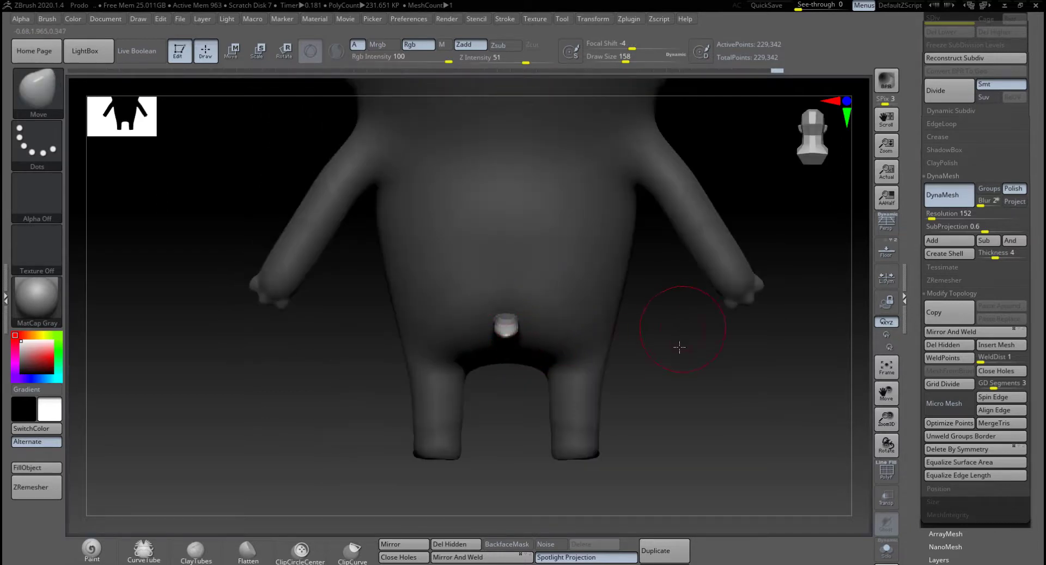
Step: Narrow the tail's end to a point with the Move brush, working from several angles
left_click_drag(680, 346, 649, 374)
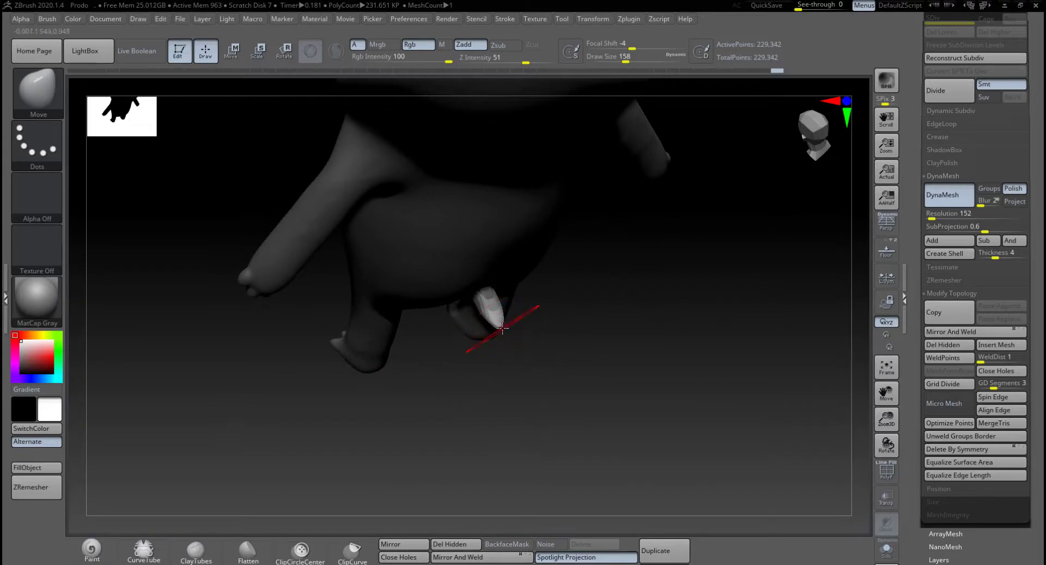
left_click_drag(505, 336, 519, 313)
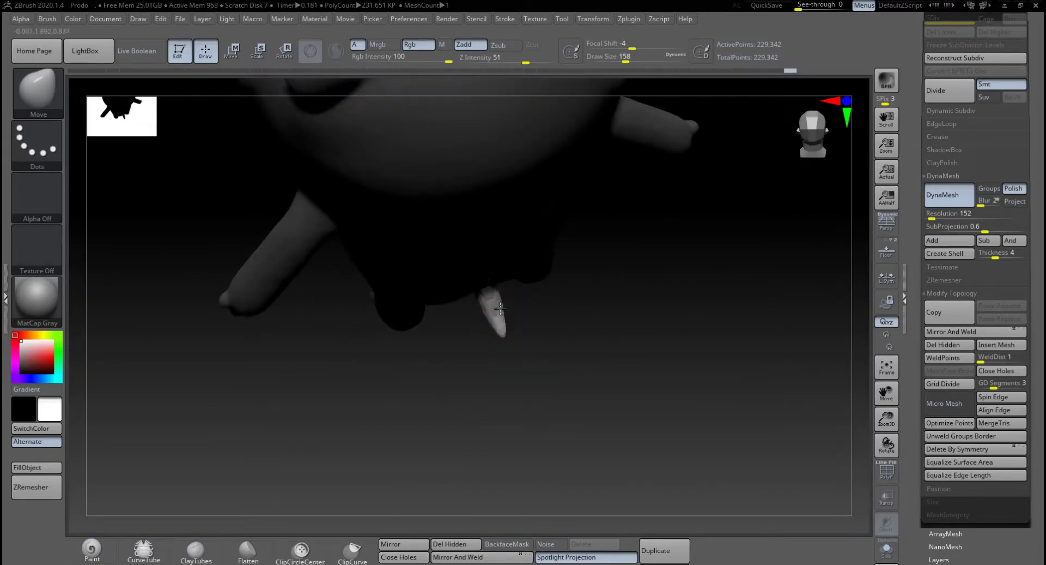
left_click_drag(498, 299, 688, 325)
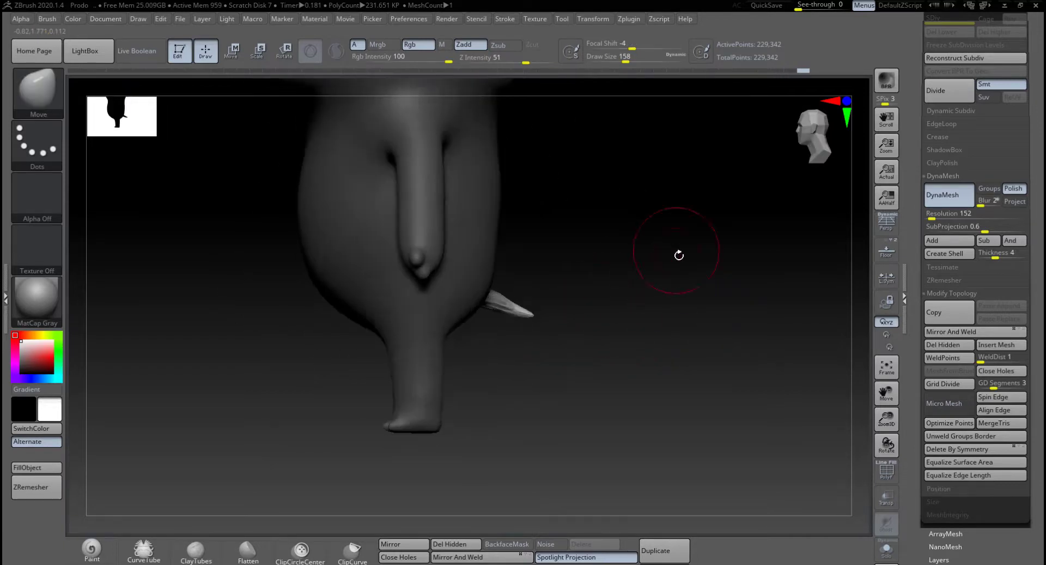
Step: Clear the mask and rebuild the mesh with DynaMesh at the current resolution
left_click_drag(650, 296, 590, 403, "ctrl")
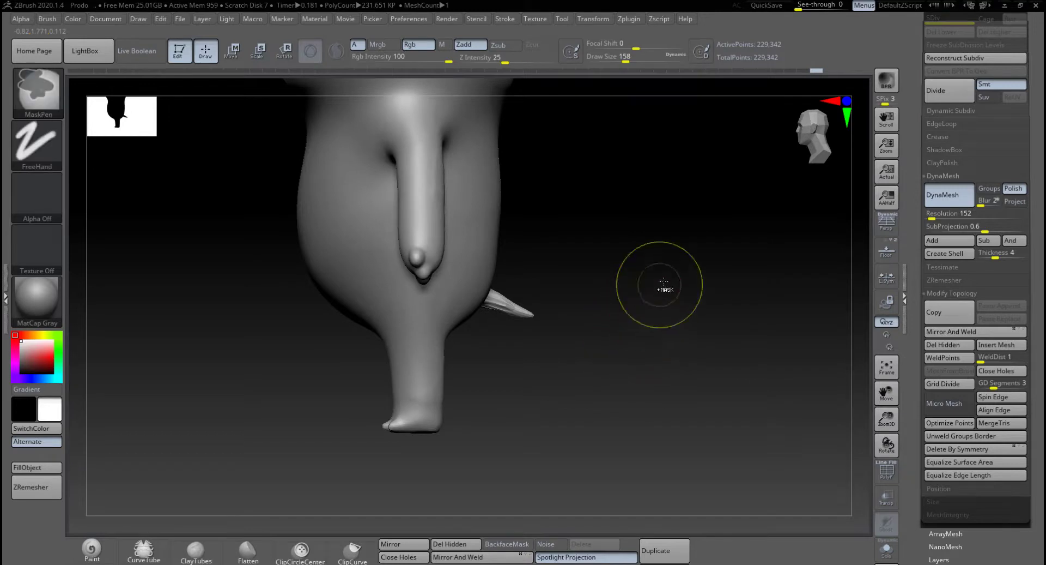
left_click_drag(662, 283, 583, 383, "ctrl")
mouse_move(607, 320)
left_mouse_down()
mouse_move(561, 346)
mouse_move(591, 294)
mouse_move(619, 324)
mouse_move(568, 350)
left_mouse_up()
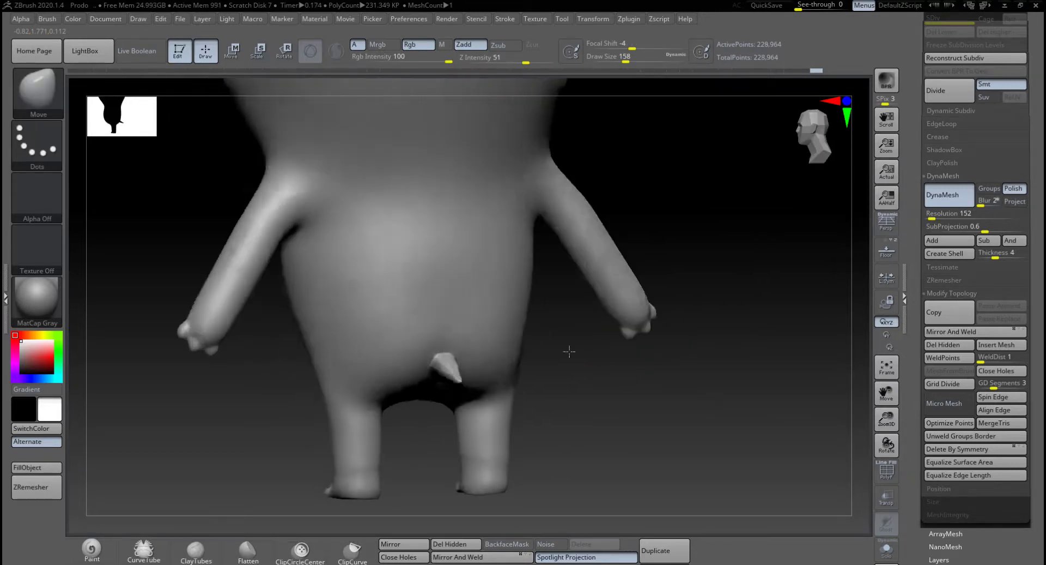
Step: Step back through the undo history to remove the remesh and the pulled-out tail
key("ctrl+z")
left_click(594, 355, "ctrl")
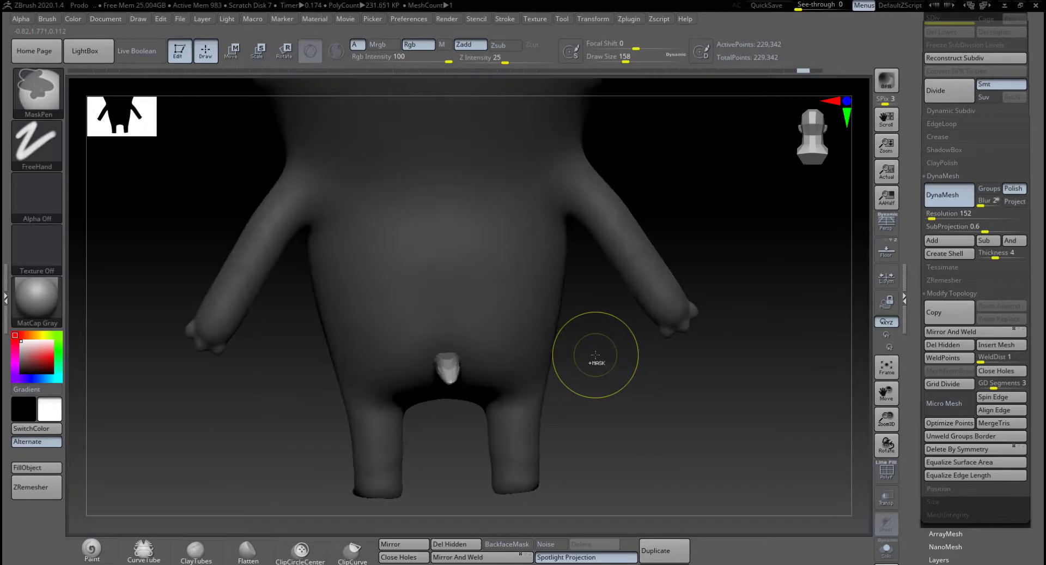
key("ctrl+z")
key("ctrl+z")
key("ctrl+z")
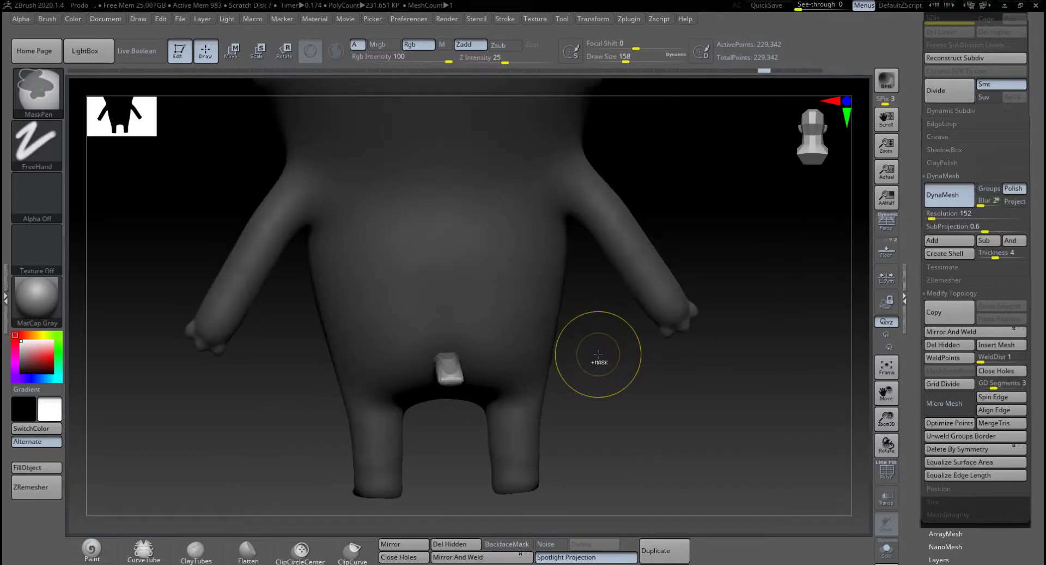
mouse_move(635, 370)
left_mouse_down()
mouse_move(616, 315)
mouse_move(599, 318)
left_mouse_up()
Step: Clear the mask on the body and smooth the centre of the lower back at draw size 62
key("space")
left_click(690, 303, "ctrl")
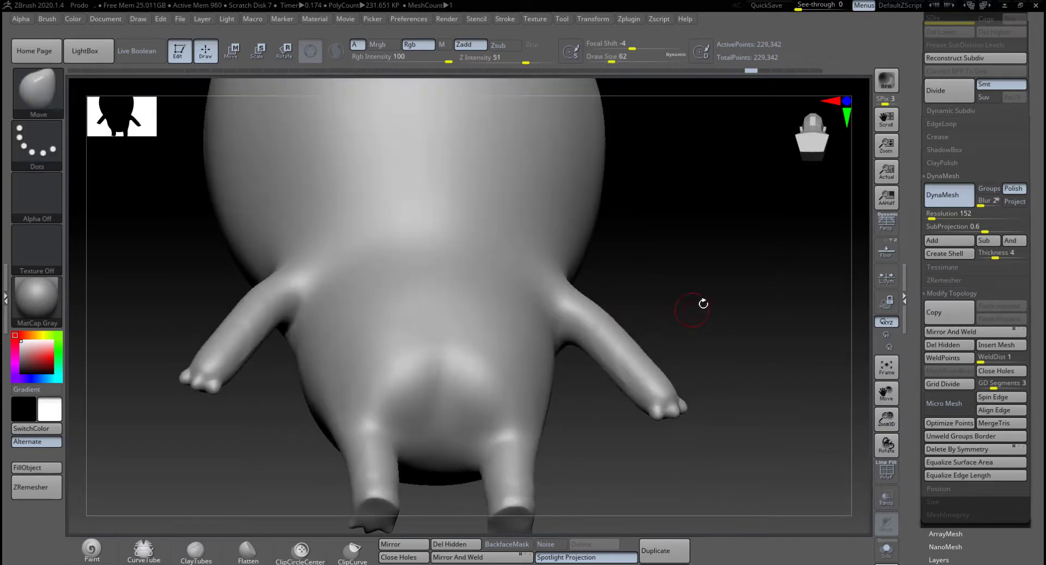
left_click_drag(704, 303, 710, 305)
left_click_drag(447, 372, 440, 373, "shift")
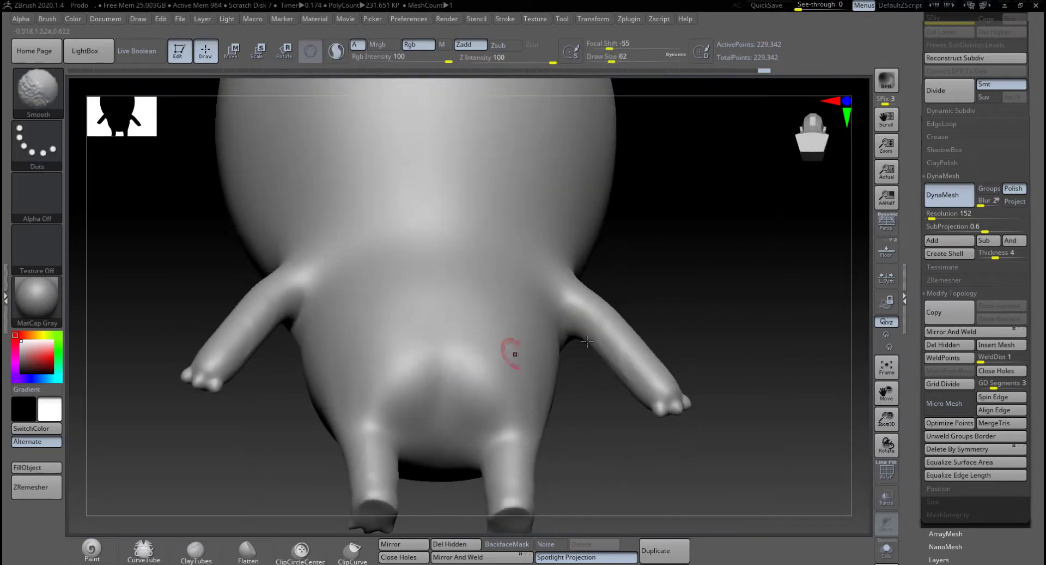
left_click_drag(703, 319, 713, 336)
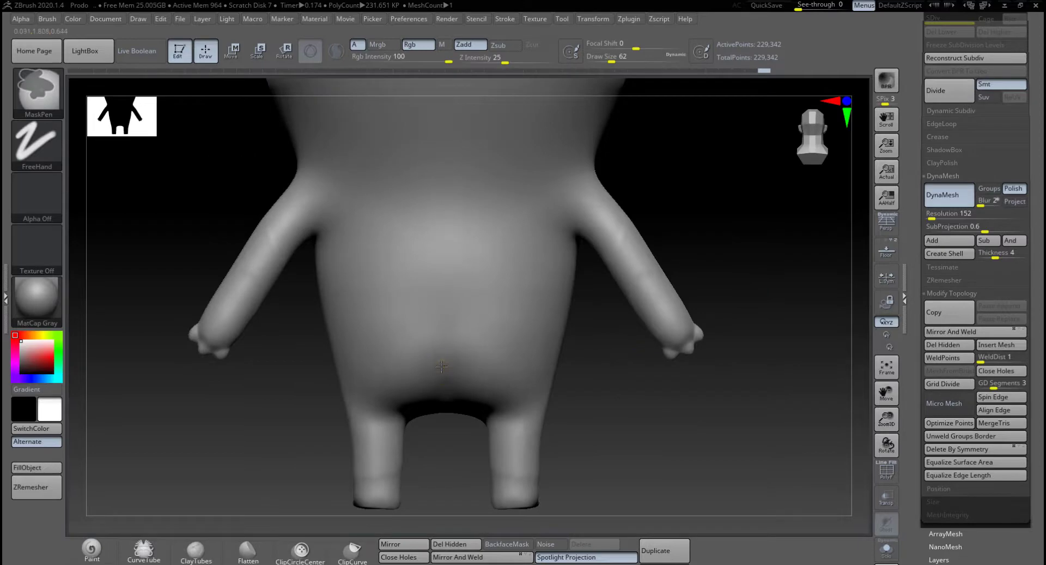
Step: Mask a small round spot on the centre of the lower back at draw size 62 and invert the mask
left_click(445, 365, "ctrl")
left_click_drag(588, 388, 583, 346)
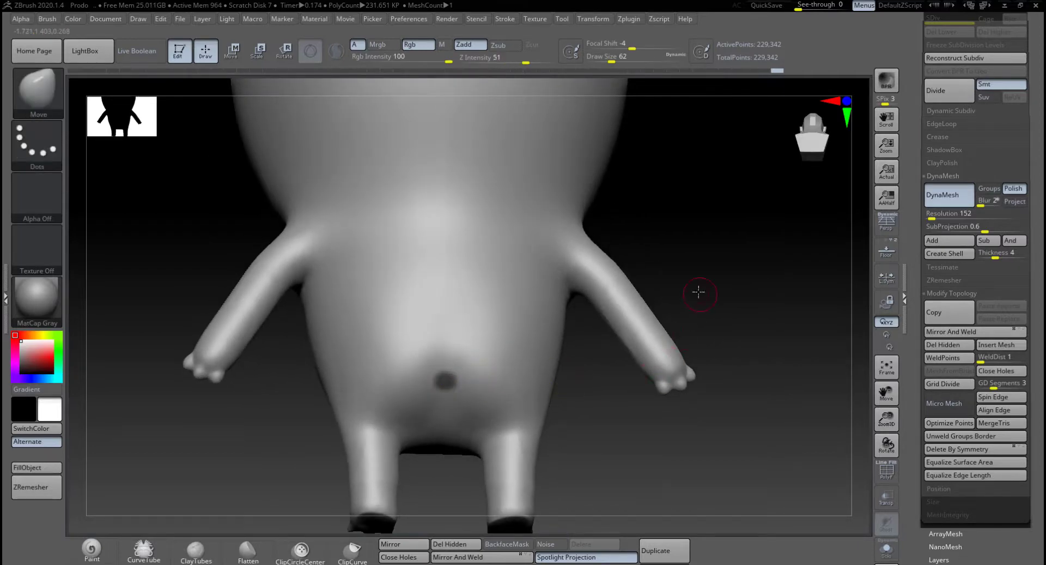
mouse_move(696, 292)
left_mouse_down()
mouse_move(712, 306)
mouse_move(694, 327)
mouse_move(710, 345)
mouse_move(606, 320)
left_mouse_up()
left_click(697, 338, "ctrl")
Step: Bring up the Move gizmo and centre it on the unmasked spot at the lower back
key("w")
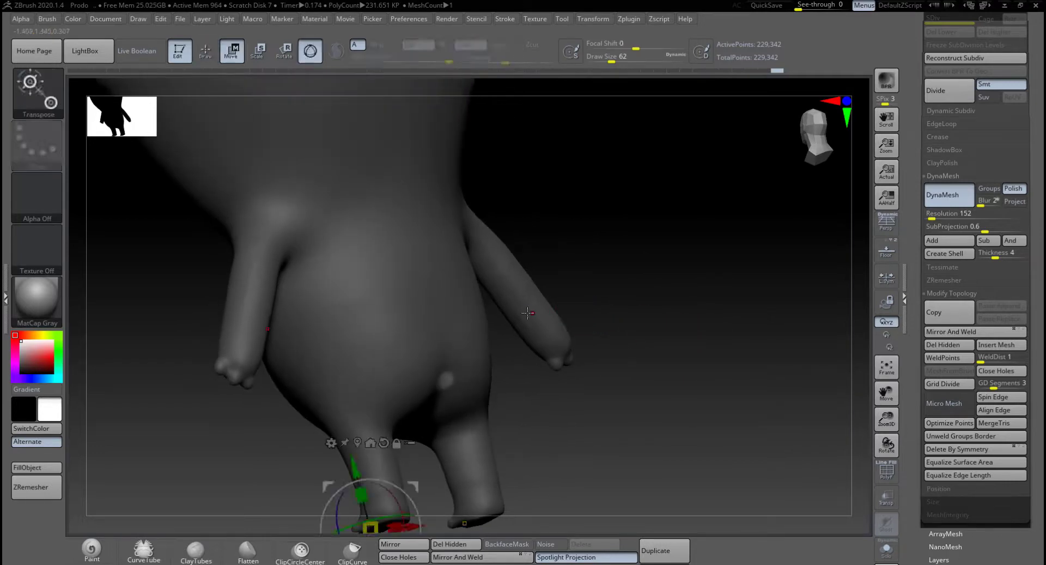
left_click_drag(519, 426, 472, 379)
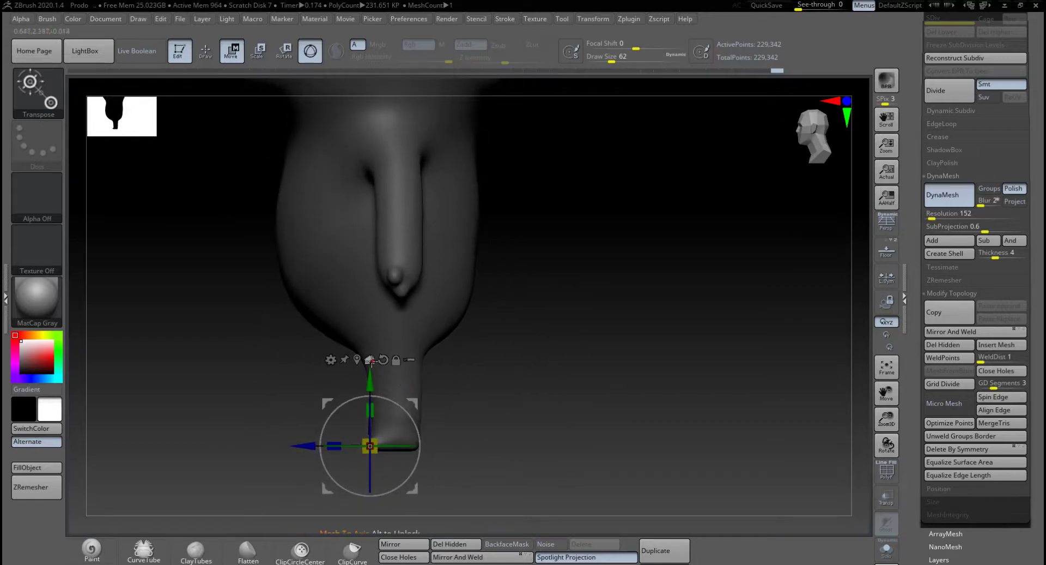
left_click(356, 359)
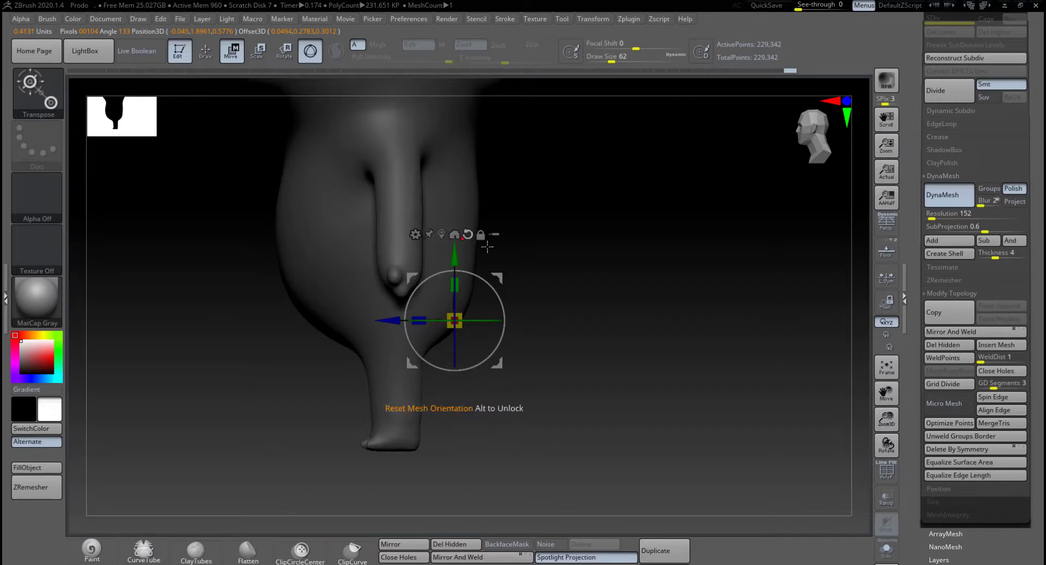
left_click_drag(572, 278, 559, 317, "alt")
Step: Extend the unmasked spot backward with the gizmo into a short, slightly downward-pointing tail with a narrower end
left_click_drag(382, 358, 433, 358)
left_click_drag(537, 315, 537, 327)
left_click_drag(633, 346, 565, 419)
left_click_drag(526, 354, 519, 358)
left_click_drag(632, 349, 696, 283)
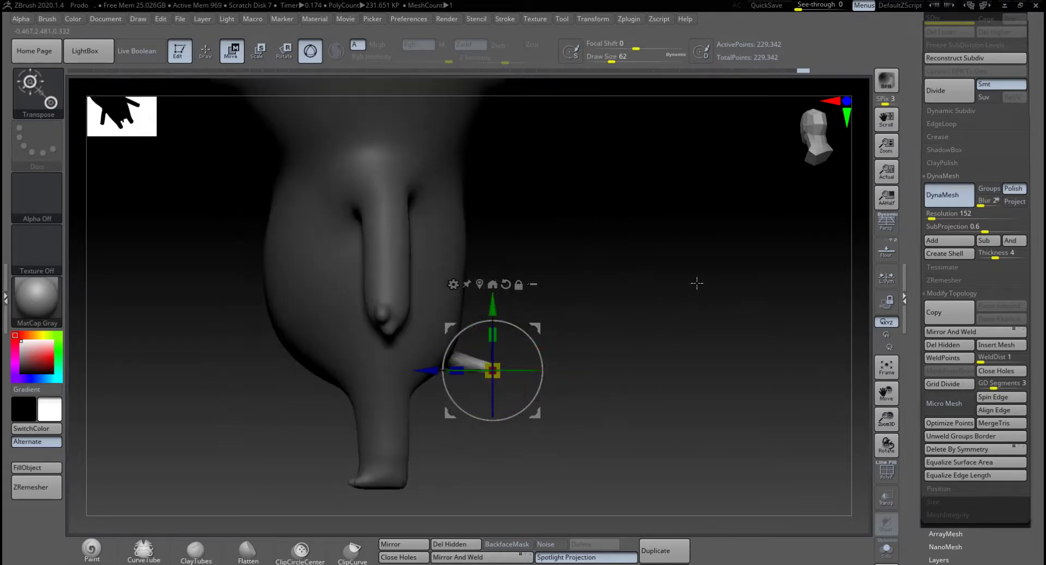
Step: Return to Draw mode, clear the mask and rebuild the mesh with DynaMesh
left_click(212, 55)
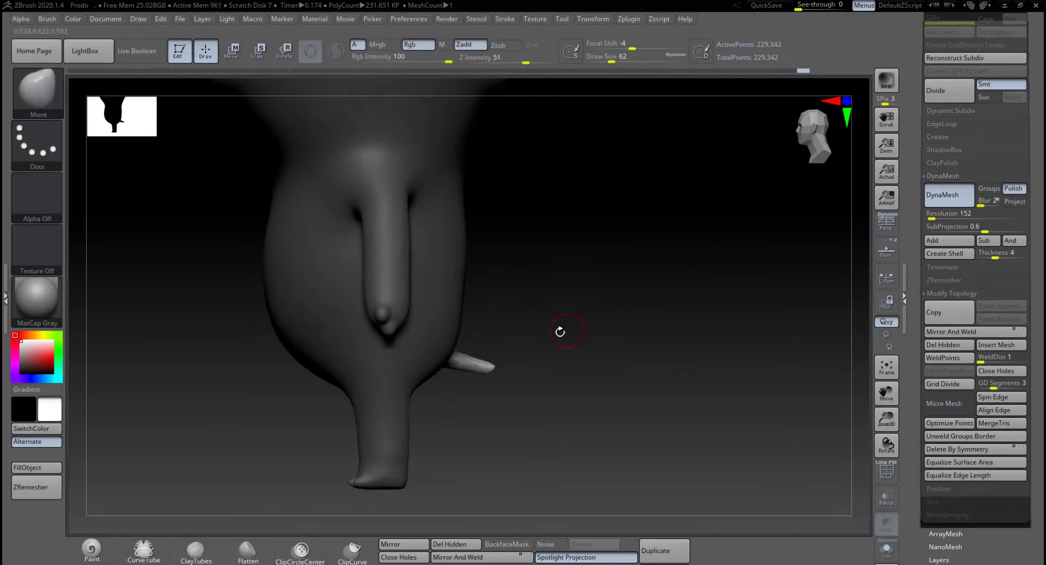
key("ctrl")
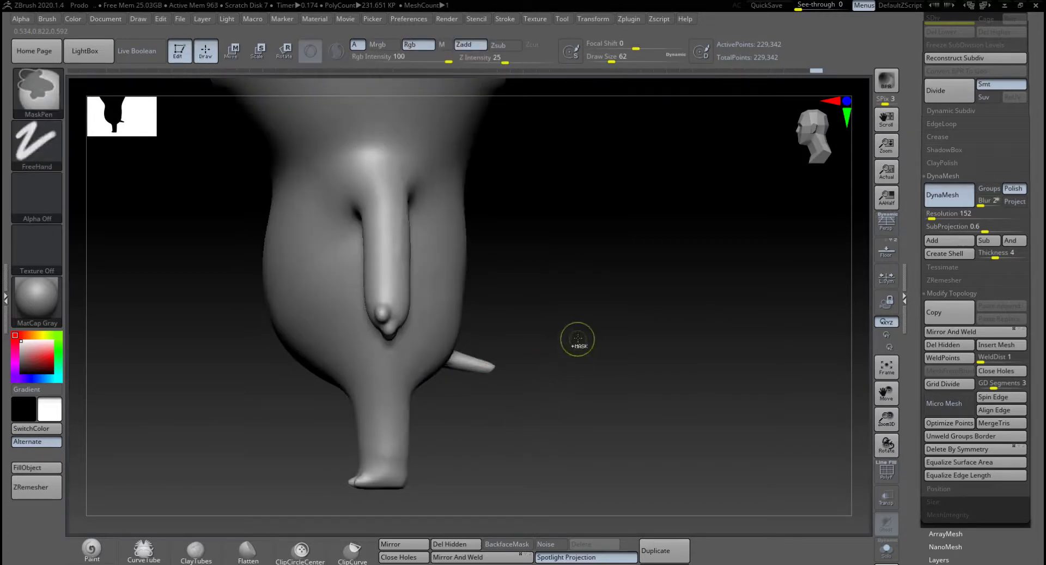
mouse_move(583, 322)
left_mouse_down("ctrl")
mouse_move(601, 358)
mouse_move(572, 369)
left_mouse_up("ctrl")
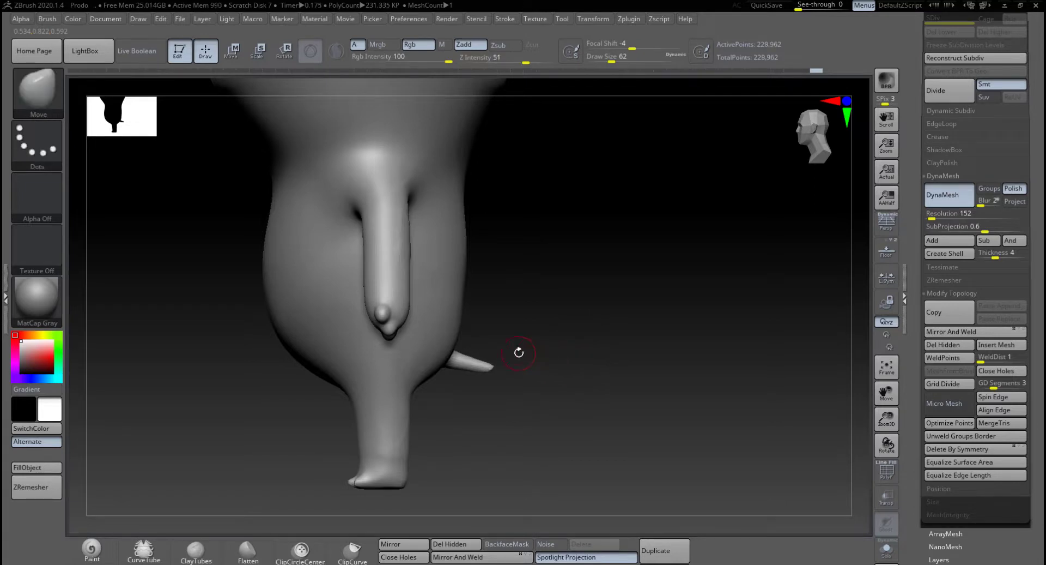
Step: Smooth the tail's base into the body and bend the tail into a gentle curve with the Move brush at draw size 116
mouse_move(492, 294)
left_mouse_down()
mouse_move(528, 351)
mouse_move(496, 358)
mouse_move(507, 358)
left_mouse_up()
key("space")
left_click_drag(586, 355, 578, 332)
left_click_drag(450, 350, 445, 358, "shift")
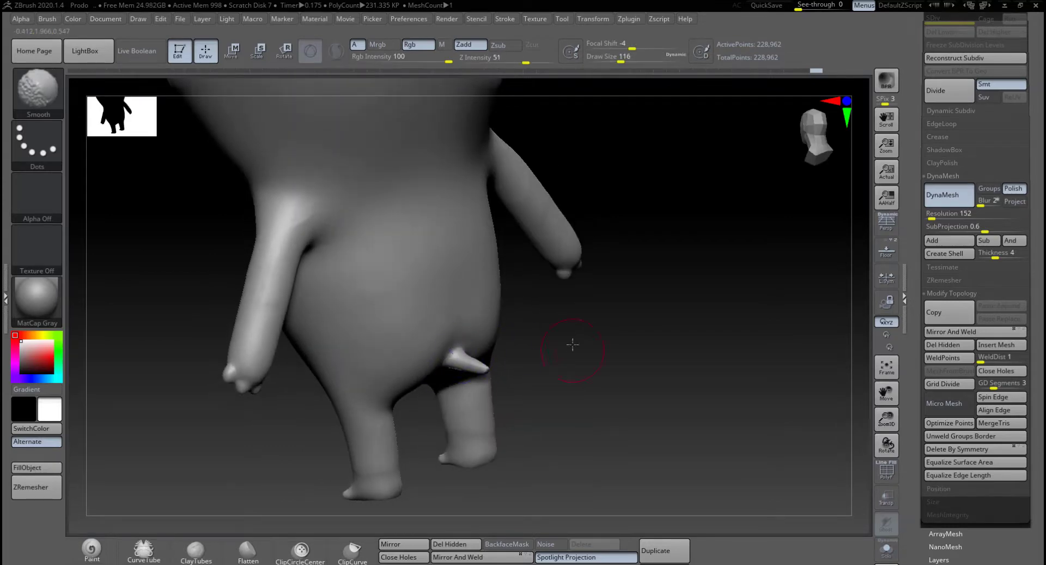
left_click_drag(573, 344, 434, 367)
mouse_move(619, 320)
left_mouse_down()
mouse_move(634, 362)
mouse_move(484, 375)
left_mouse_up()
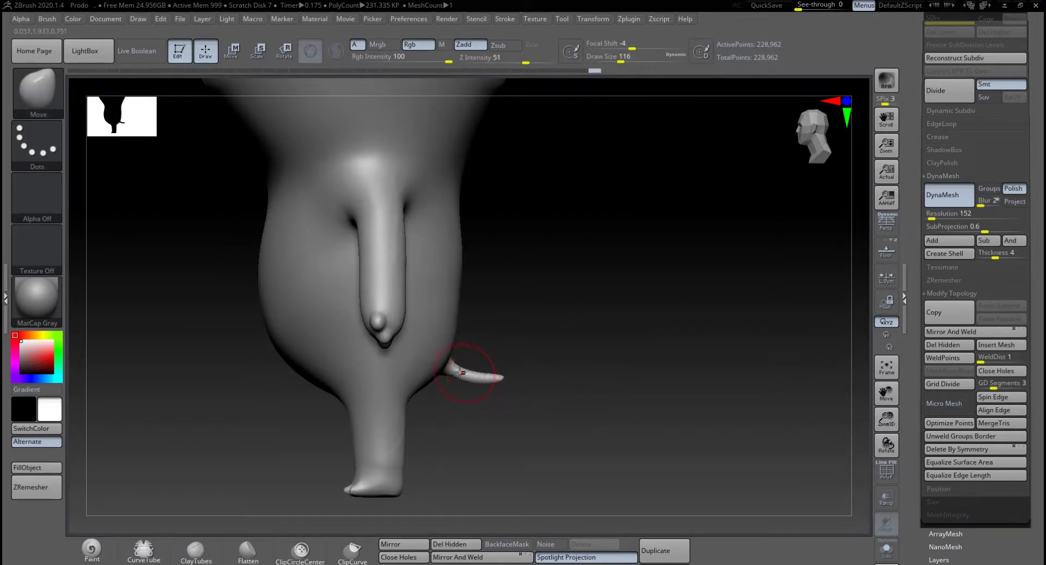
left_click_drag(484, 374, 487, 377)
Step: Smooth the tail's tip and refine the tail's thickness and shape with the Move brush from several angles
mouse_move(550, 358)
left_mouse_down()
mouse_move(528, 367)
mouse_move(584, 493)
mouse_move(645, 366)
mouse_move(517, 380)
left_mouse_up()
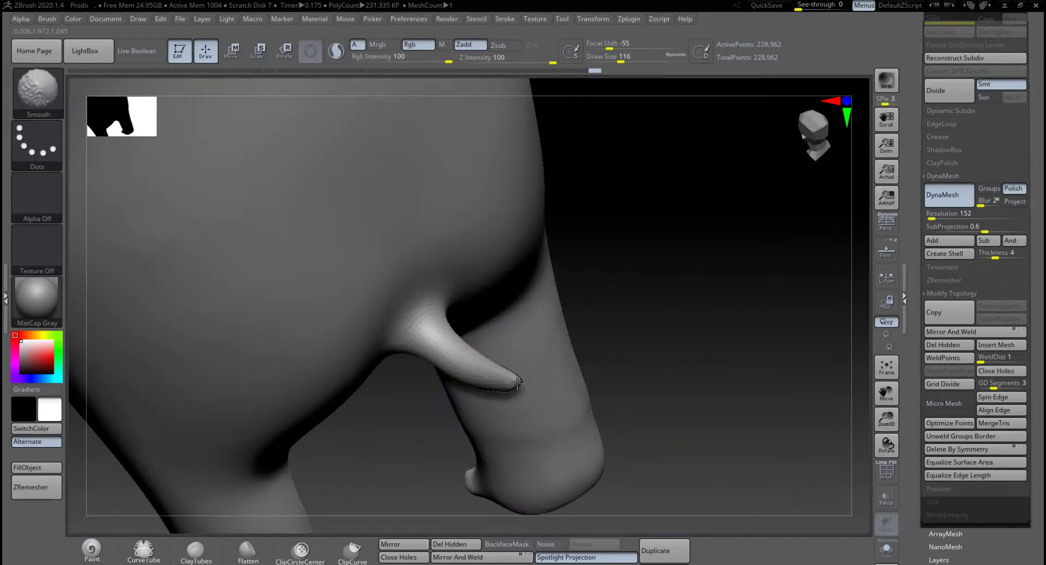
left_click_drag(630, 358, 612, 320)
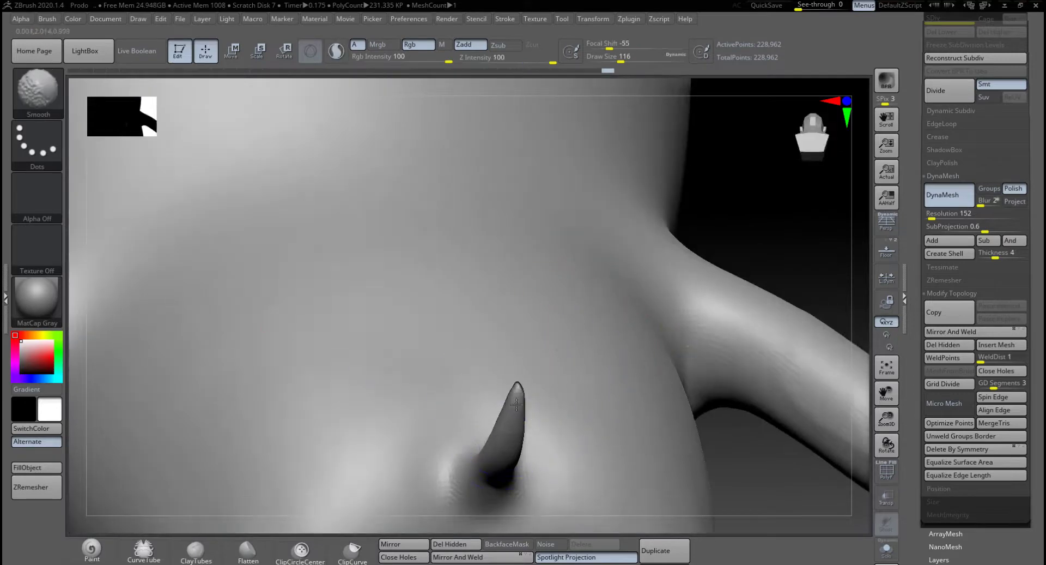
mouse_move(747, 273)
left_mouse_down()
mouse_move(779, 297)
mouse_move(626, 362)
mouse_move(647, 420)
mouse_move(548, 421)
left_mouse_up()
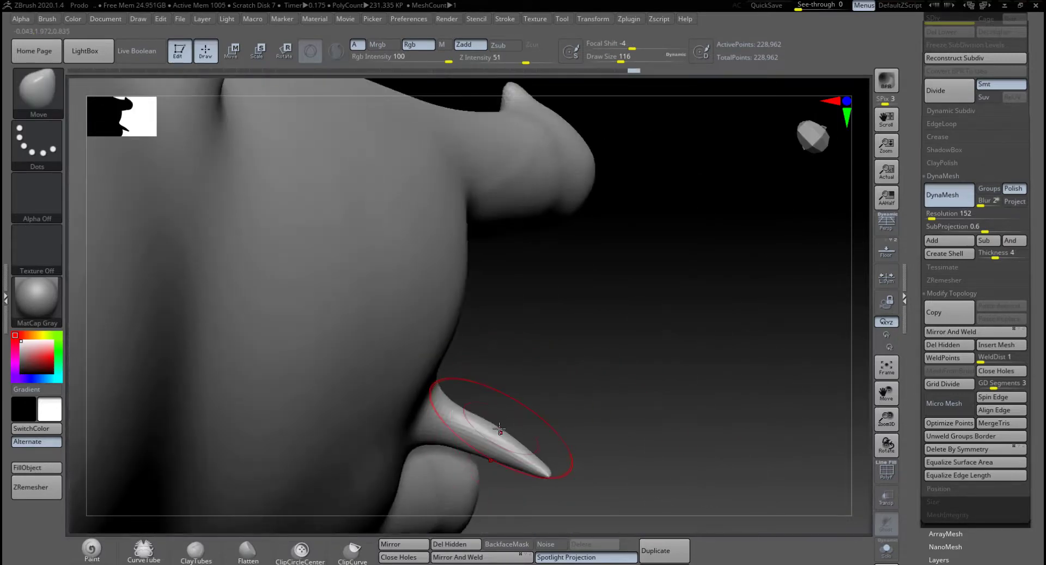
left_click_drag(489, 439, 516, 437)
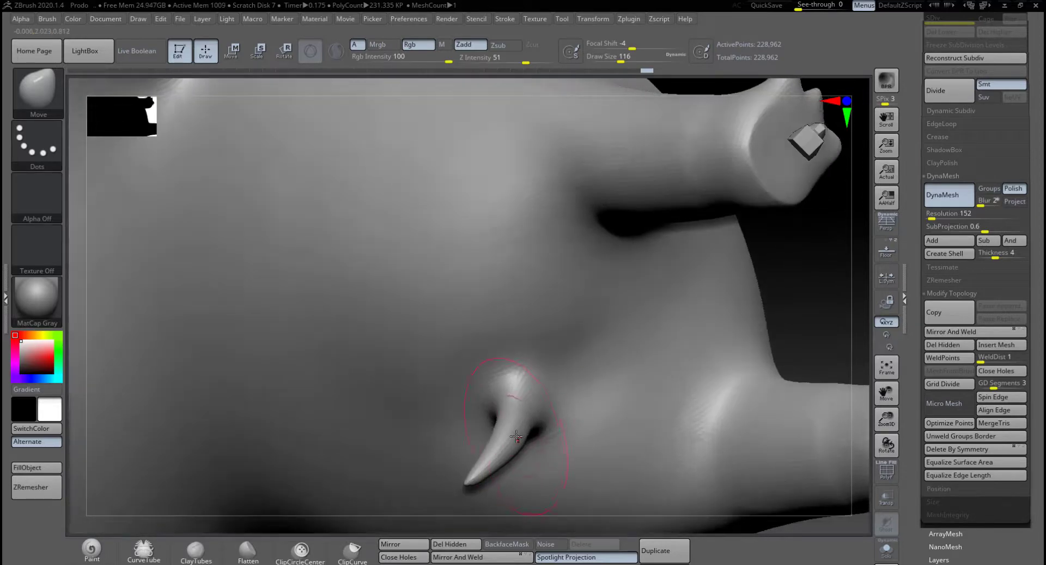
mouse_move(698, 377)
left_mouse_down()
mouse_move(839, 241)
mouse_move(694, 359)
mouse_move(708, 240)
mouse_move(690, 316)
left_mouse_up()
left_click_drag(635, 355, 631, 395)
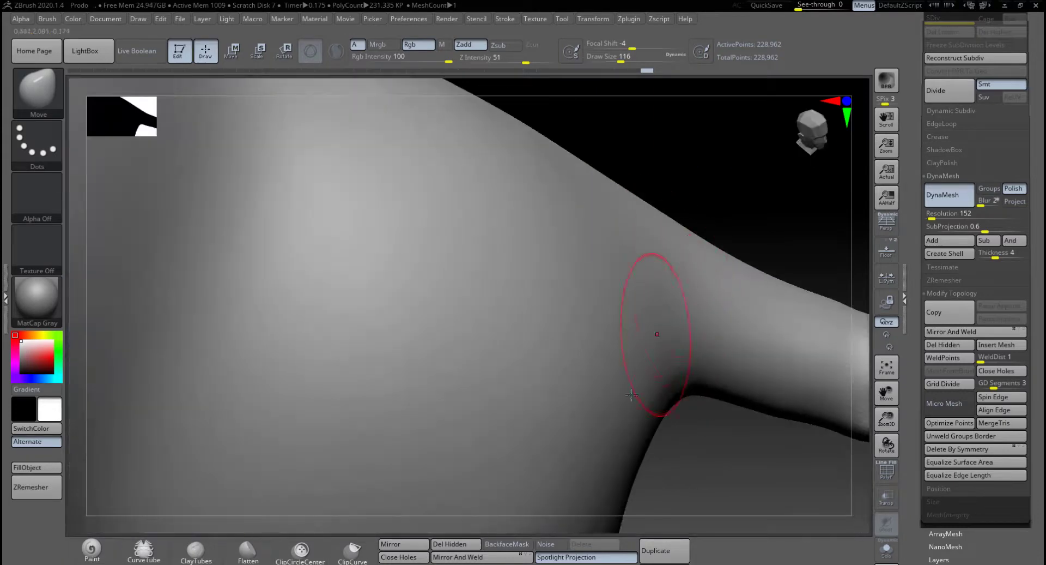
Step: Frame the whole character and smooth the back of the head at draw size 257
key("f")
mouse_move(767, 408)
left_mouse_down()
mouse_move(806, 264)
mouse_move(752, 333)
mouse_move(794, 322)
mouse_move(688, 378)
mouse_move(612, 327)
mouse_move(551, 306)
mouse_move(650, 269)
mouse_move(623, 243)
mouse_move(616, 374)
mouse_move(528, 369)
mouse_move(593, 368)
mouse_move(561, 334)
mouse_move(544, 342)
mouse_move(531, 324)
mouse_move(547, 322)
left_mouse_up()
key("space")
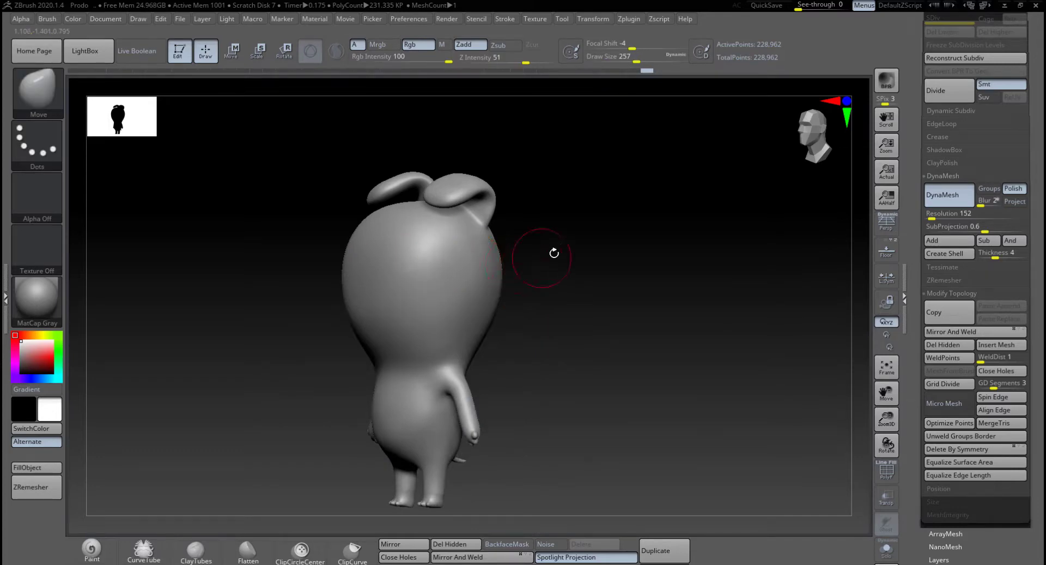
left_click_drag(554, 250, 433, 249)
key("shift")
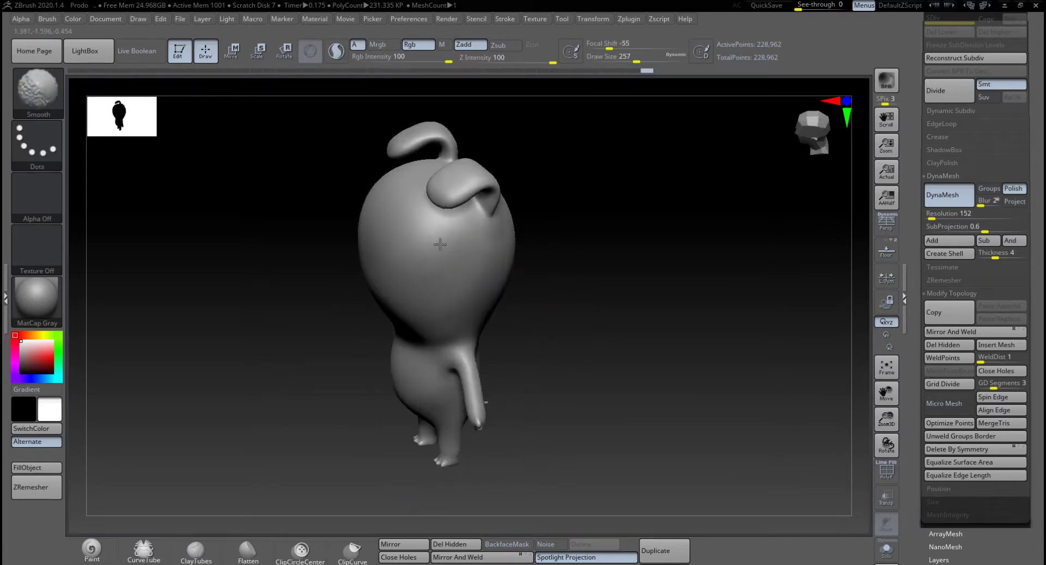
mouse_move(586, 316)
left_mouse_down()
mouse_move(621, 304)
mouse_move(524, 311)
mouse_move(583, 297)
left_mouse_up()
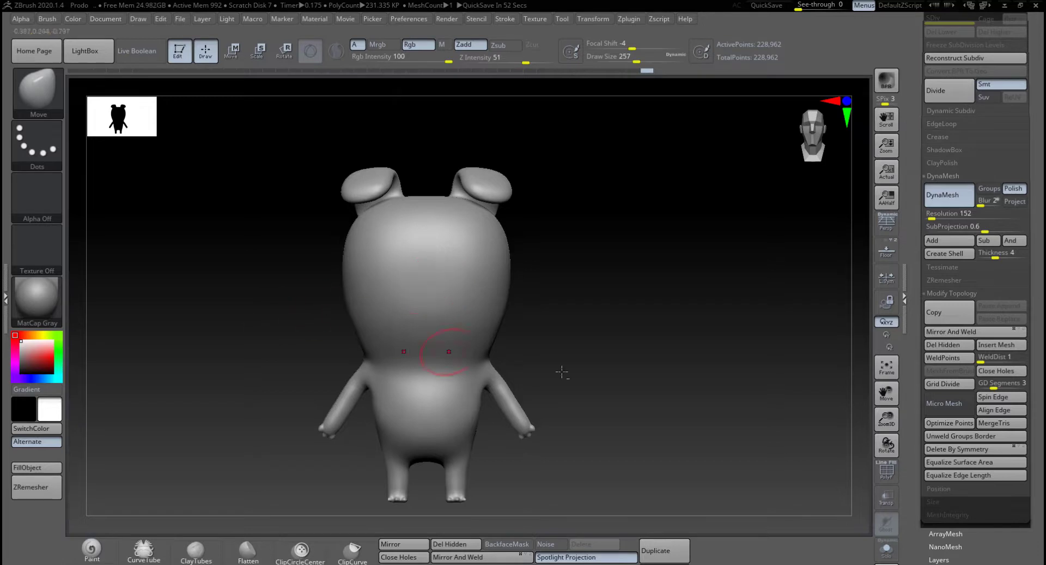
Step: Mask the palm of the hand with the MaskPen at draw size 37, invert the mask and soften its edge
left_click_drag(603, 391, 594, 307, "alt")
left_click_drag(580, 374, 566, 261)
mouse_move(600, 355)
left_mouse_down()
mouse_move(574, 324)
mouse_move(619, 427)
mouse_move(589, 225)
left_mouse_up()
key("space")
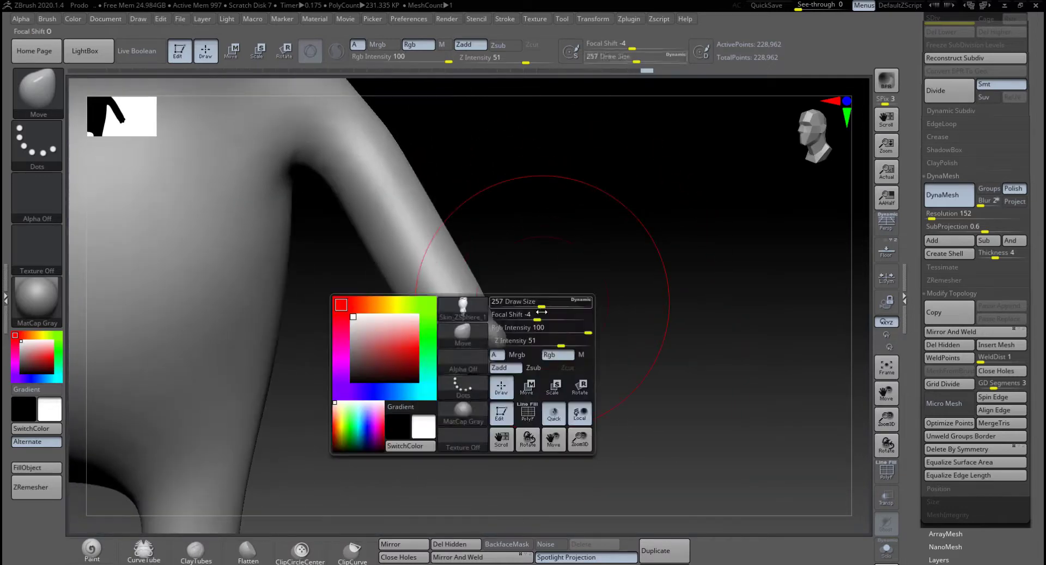
left_click_drag(546, 303, 521, 304)
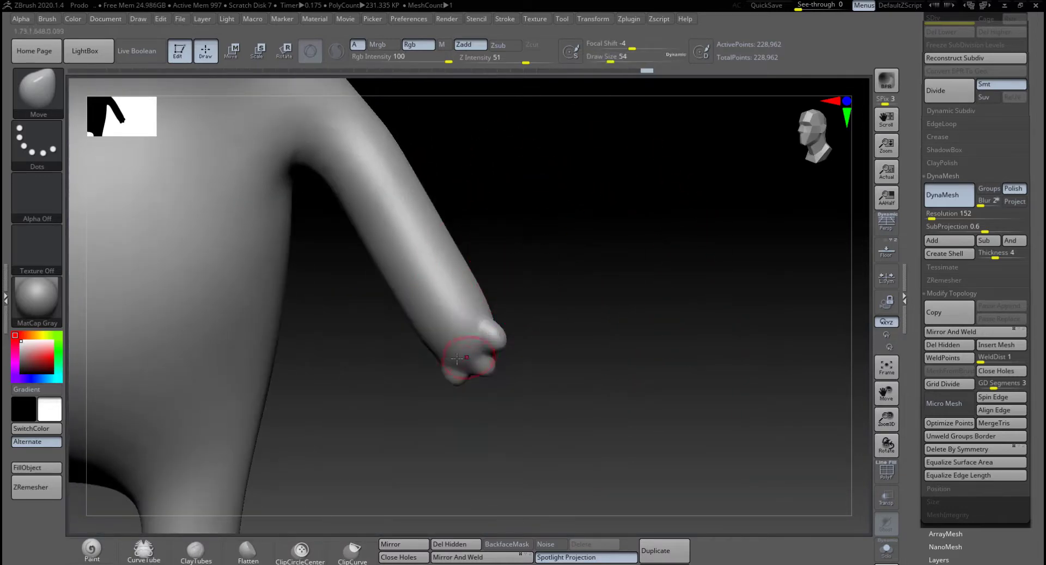
key("space")
left_click_drag(496, 342, 504, 342)
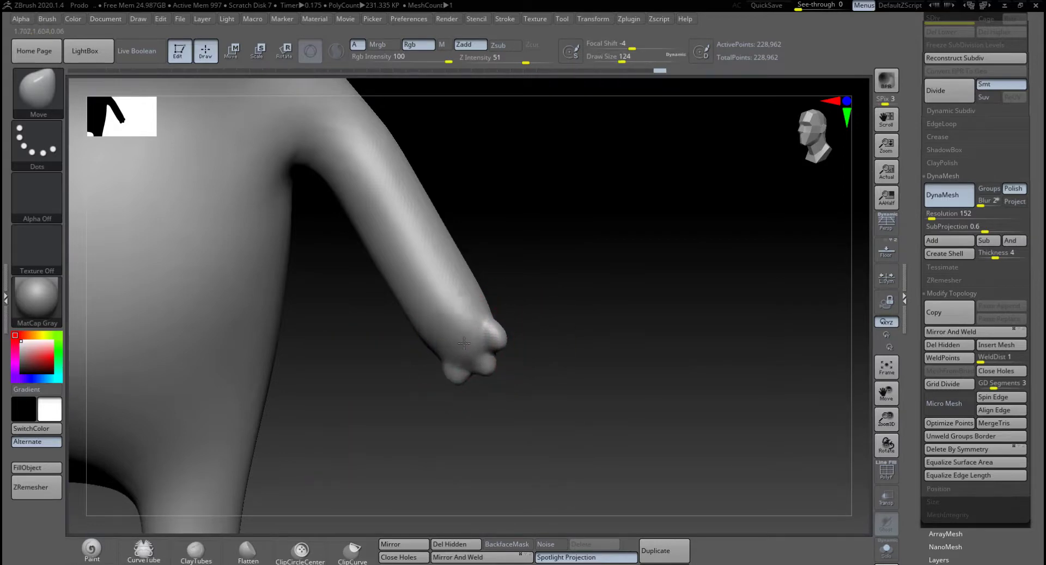
left_click_drag(607, 329, 614, 439, "alt")
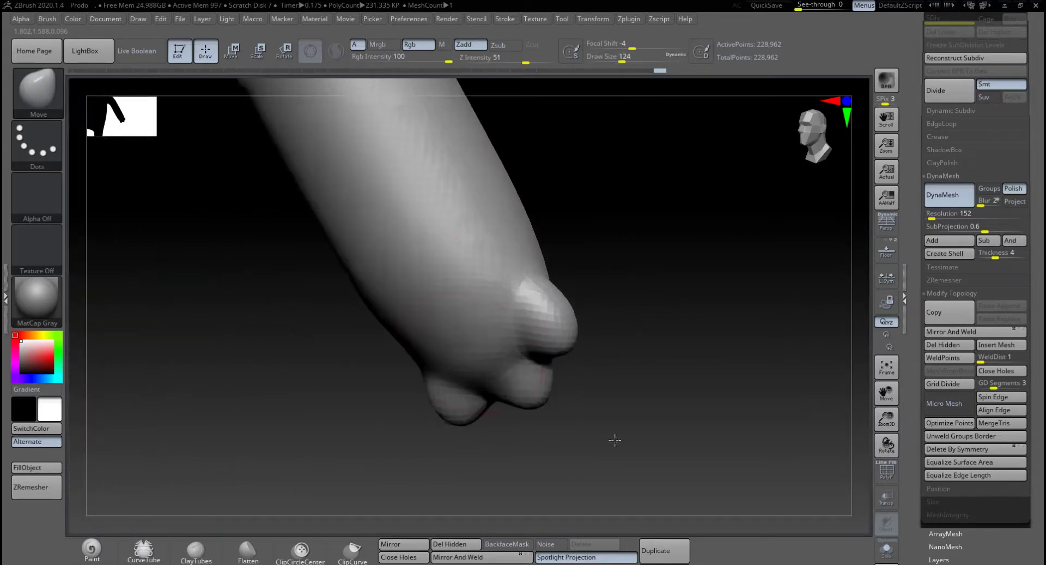
mouse_move(621, 332)
left_mouse_down()
mouse_move(629, 311)
mouse_move(612, 317)
mouse_move(655, 307)
left_mouse_up()
key("space")
mouse_move(464, 314)
left_mouse_down("ctrl")
mouse_move(430, 335)
mouse_move(439, 326)
left_mouse_up("ctrl")
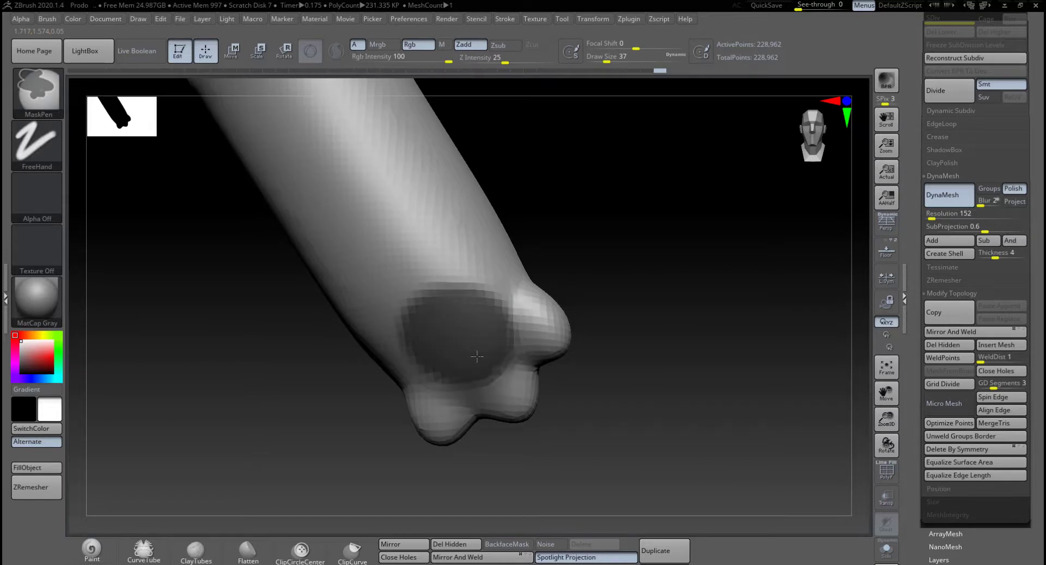
left_click(646, 290, "ctrl")
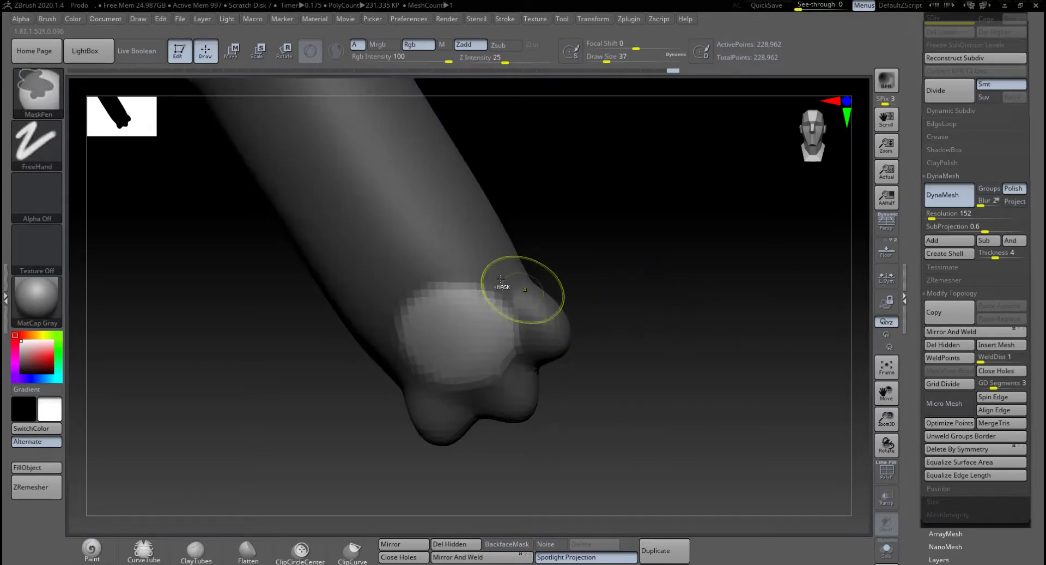
left_click(472, 261, "ctrl")
Step: Push the unmasked palm inward with the Move brush at draw size 132 and clear the mask
key("space")
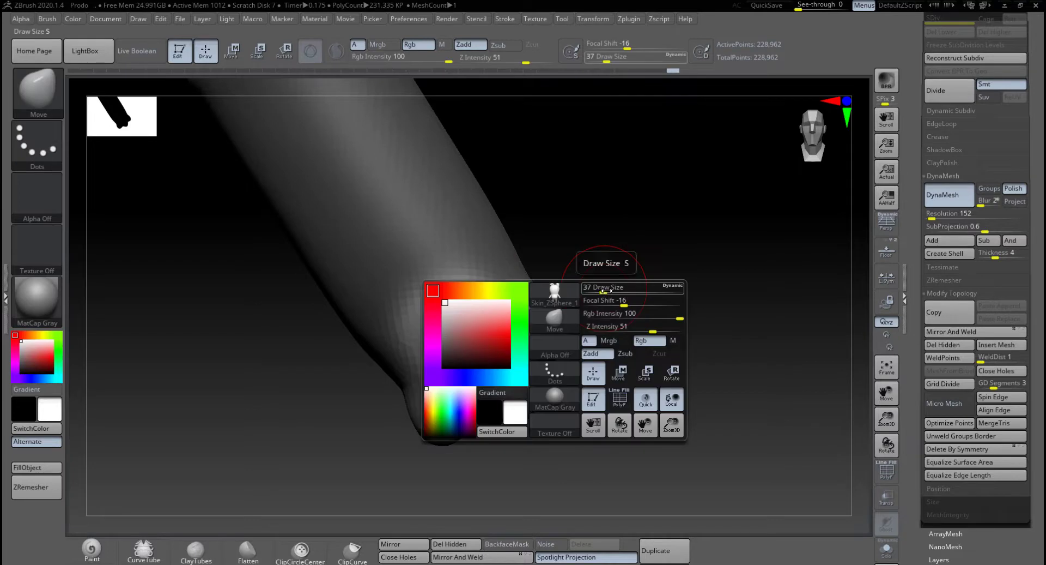
mouse_move(606, 289)
left_mouse_down()
mouse_move(635, 304)
mouse_move(621, 308)
left_mouse_up()
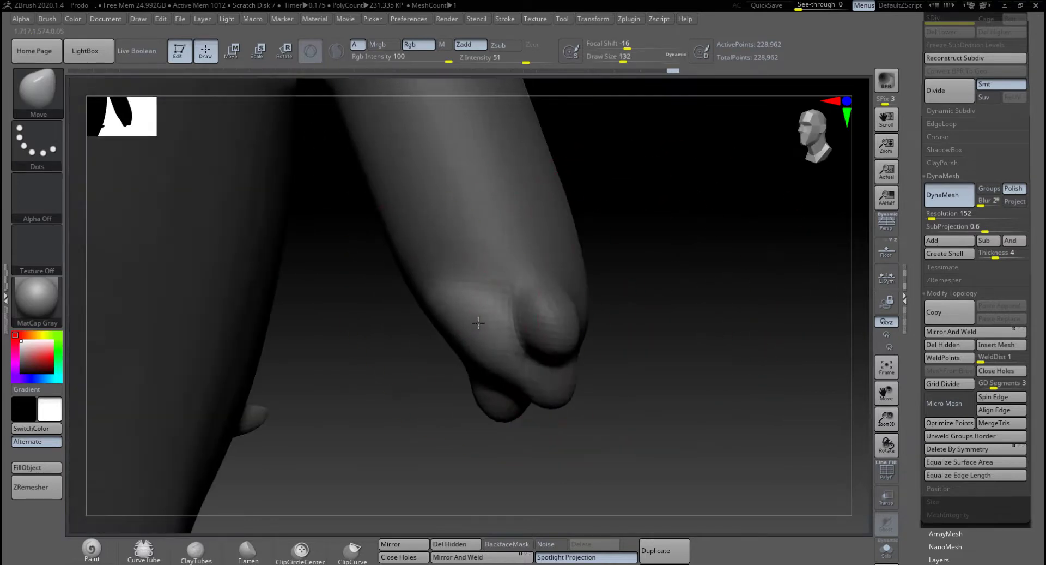
left_click_drag(478, 322, 502, 314)
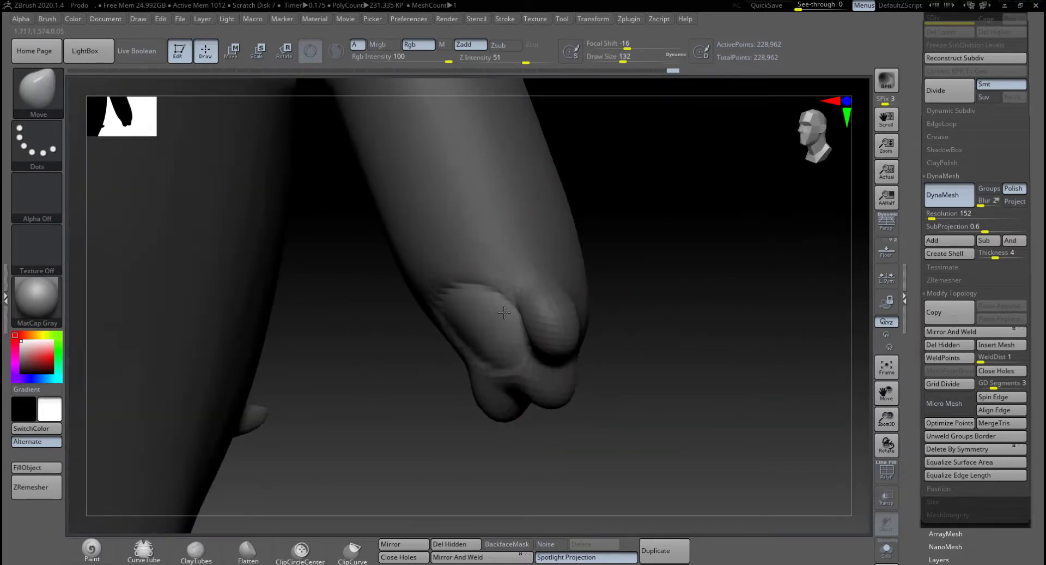
mouse_move(708, 283)
left_mouse_down()
mouse_move(726, 278)
mouse_move(700, 296)
left_mouse_up()
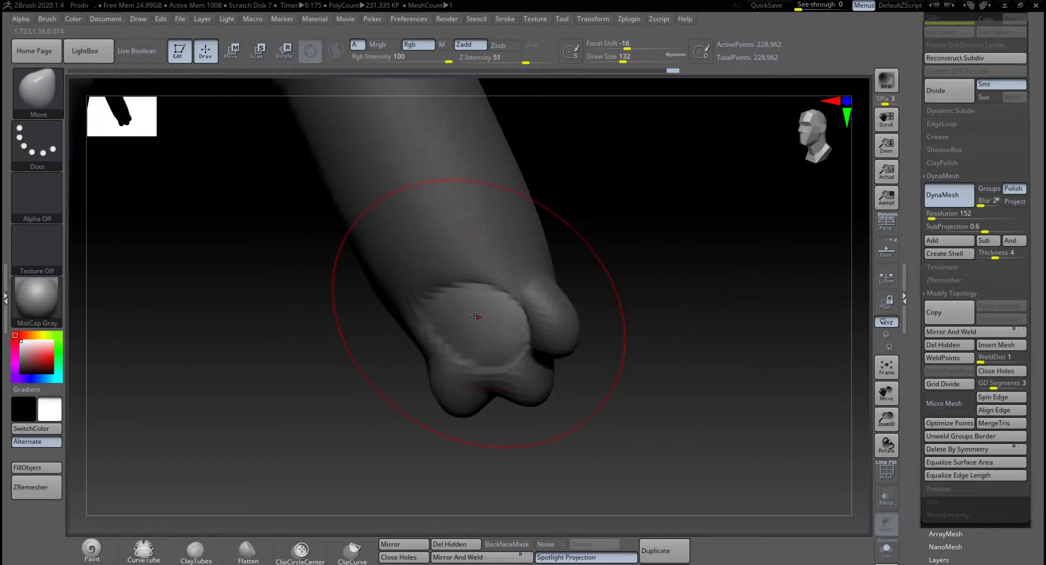
left_click_drag(476, 314, 483, 307)
mouse_move(660, 278)
left_mouse_down()
mouse_move(689, 276)
mouse_move(645, 298)
mouse_move(682, 298)
left_mouse_up()
left_click(661, 311, "ctrl")
Step: Smooth the hard rim around the palm at draw size 25
key("space")
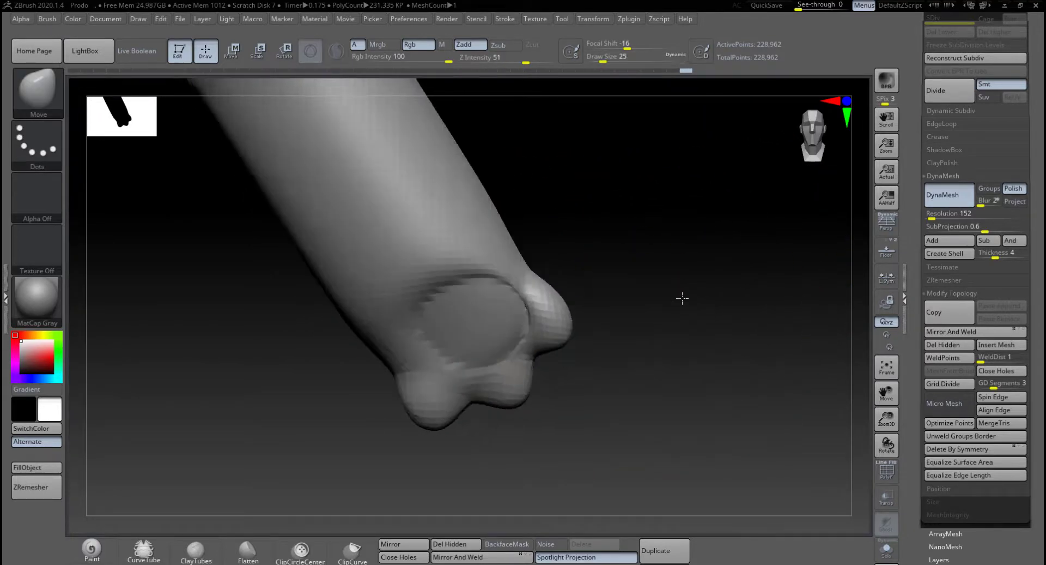
key("shift")
mouse_move(472, 356)
left_mouse_down("shift")
mouse_move(450, 283)
mouse_move(438, 303)
left_mouse_up("shift")
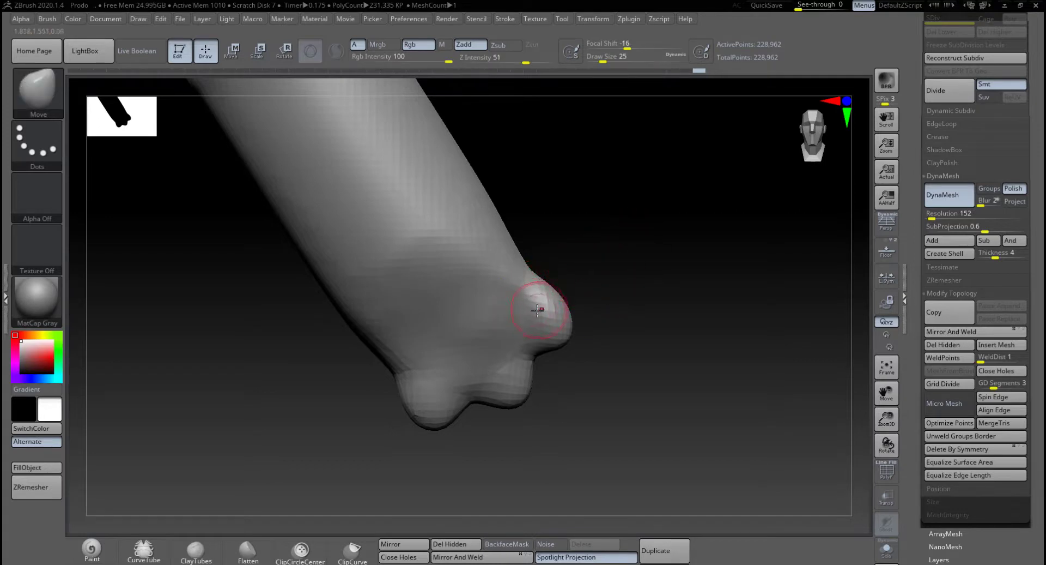
Step: Build up volume around the palm and at the bases of the fingers with the ClayBuildup brush
key("b")
key("c")
key("b")
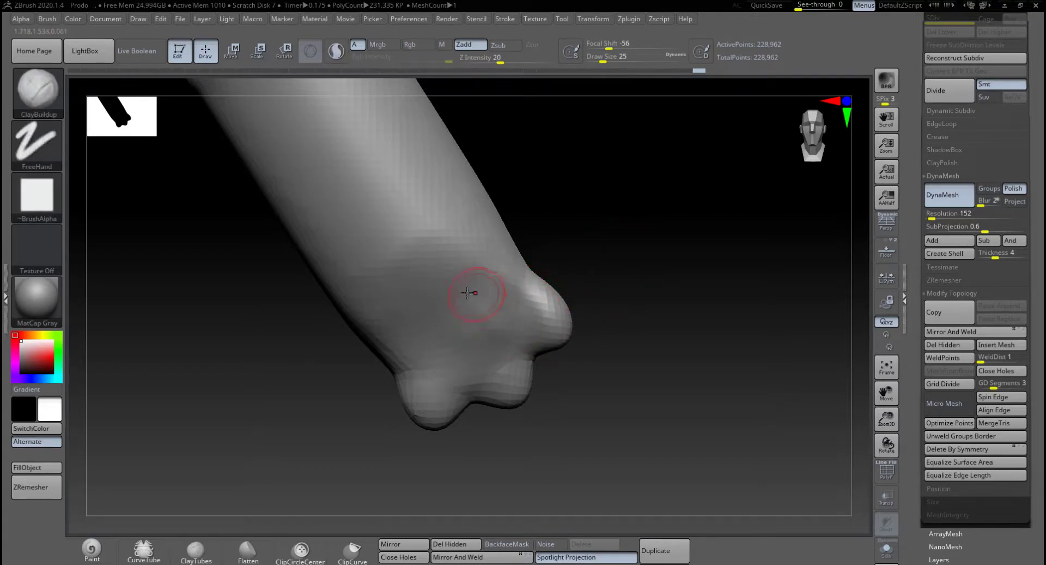
mouse_move(467, 293)
left_mouse_down()
mouse_move(514, 315)
mouse_move(513, 334)
mouse_move(461, 275)
left_mouse_up()
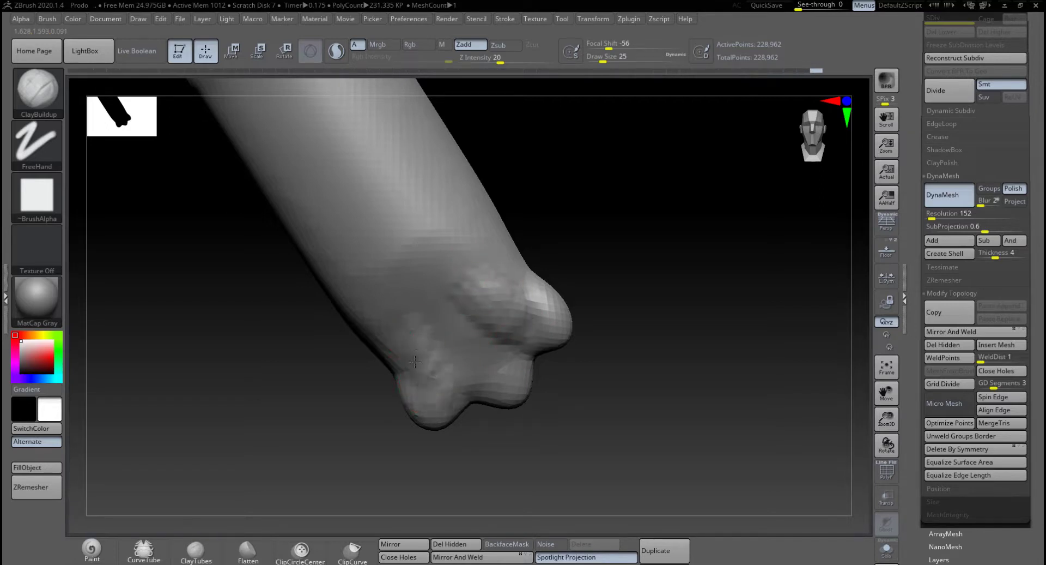
mouse_move(483, 280)
left_mouse_down()
mouse_move(549, 310)
mouse_move(572, 345)
mouse_move(511, 327)
mouse_move(424, 251)
left_mouse_up()
Step: Smooth the built-up clay into the palm, fingers and wrist
mouse_move(486, 290)
left_mouse_down("shift")
mouse_move(554, 310)
mouse_move(411, 349)
mouse_move(478, 380)
left_mouse_up("shift")
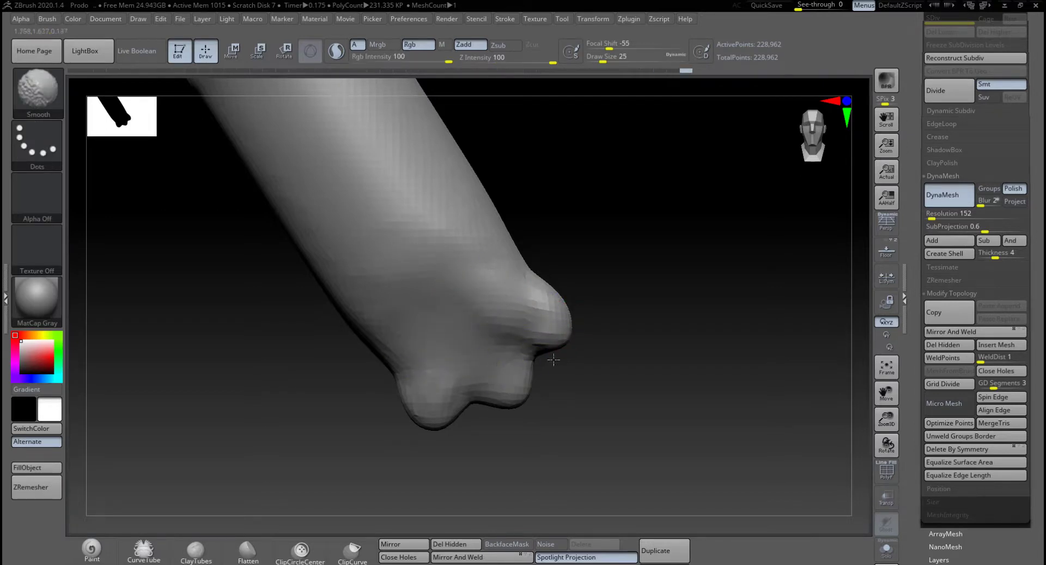
left_click_drag(666, 354, 643, 284, "alt")
left_click_drag(474, 303, 466, 324, "shift")
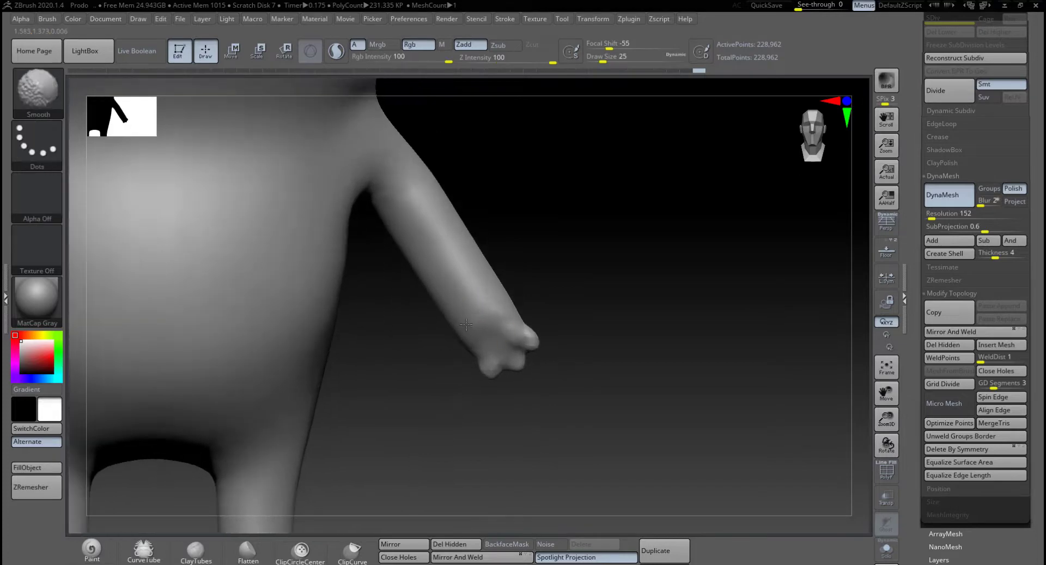
mouse_move(528, 338)
left_mouse_down("shift")
mouse_move(612, 323)
mouse_move(578, 333)
mouse_move(586, 332)
mouse_move(584, 367)
mouse_move(567, 373)
mouse_move(597, 346)
left_mouse_up("shift")
Step: Reshape the hand from front and back with the Move brush at draw size 80
key("b")
key("m")
key("v")
key("space")
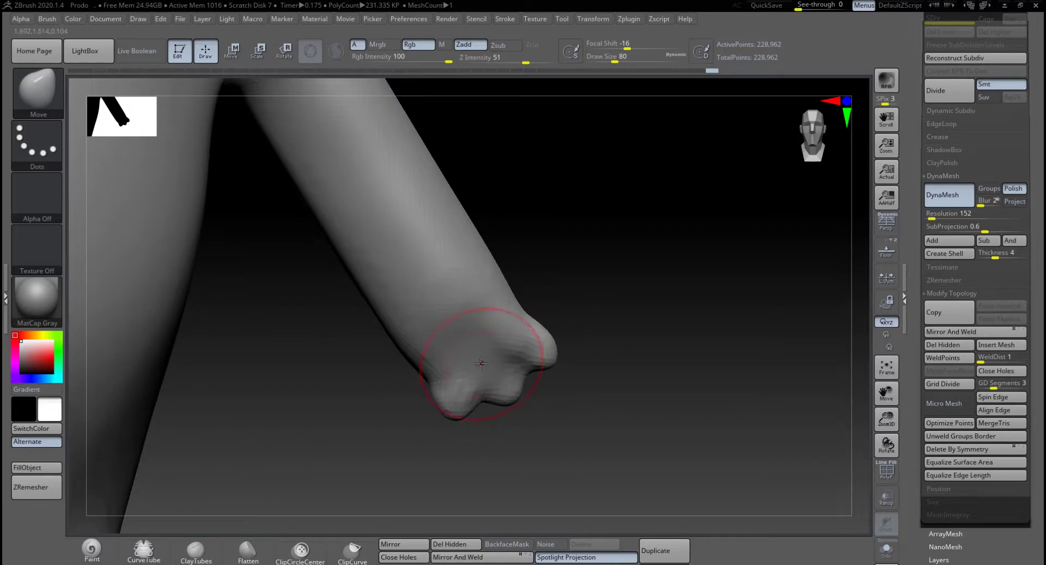
left_click_drag(635, 303, 541, 325)
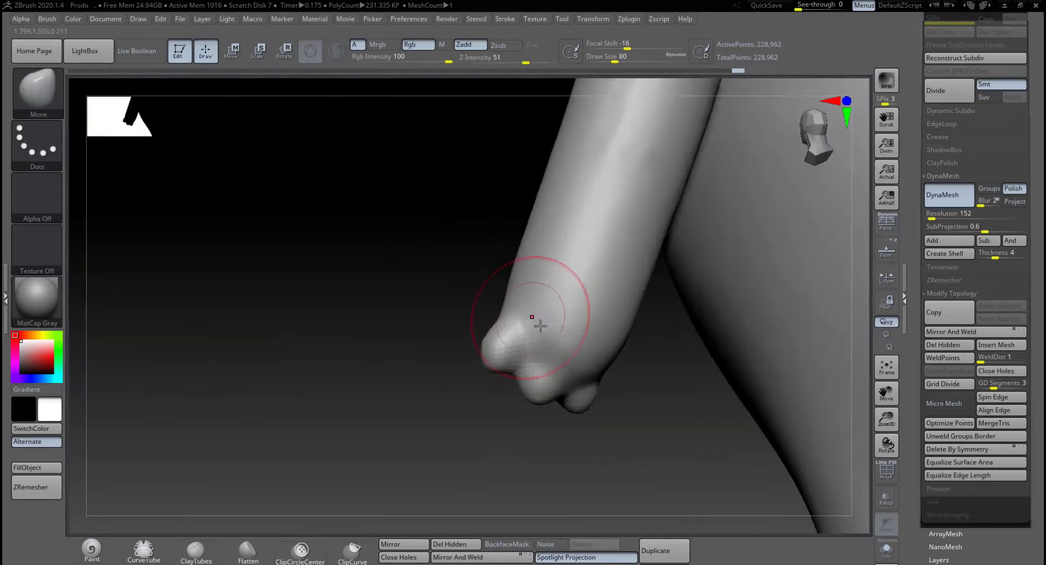
left_click_drag(499, 383, 635, 357)
Step: Lengthen the middle finger with the Move brush at draw size 59, undo the last pull and refine the fingertip at draw size 23
key("space")
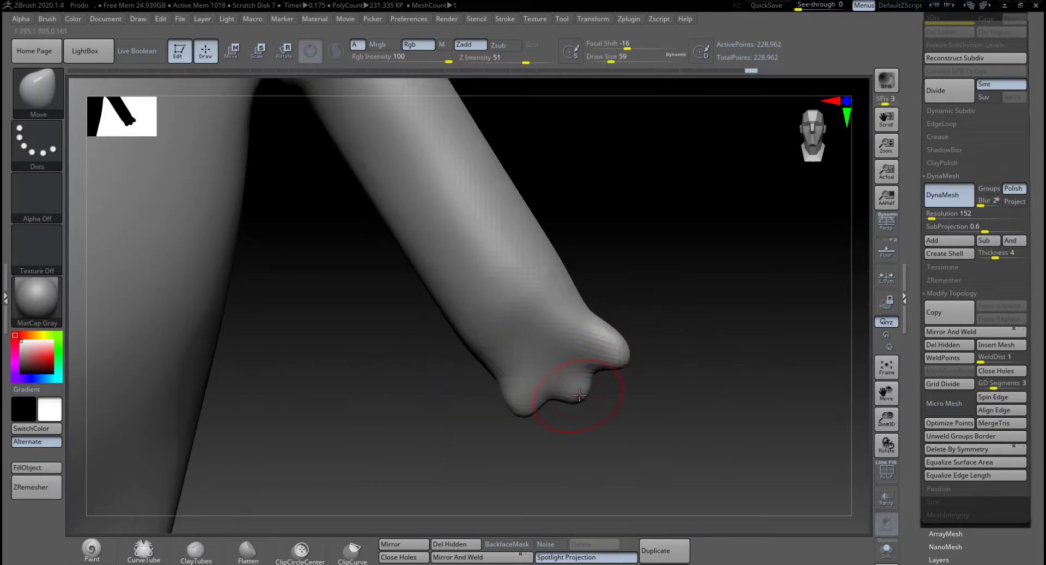
left_click_drag(579, 394, 585, 404)
left_click_drag(521, 411, 525, 431)
left_click_drag(584, 409, 586, 402)
key("ctrl+z")
key("space")
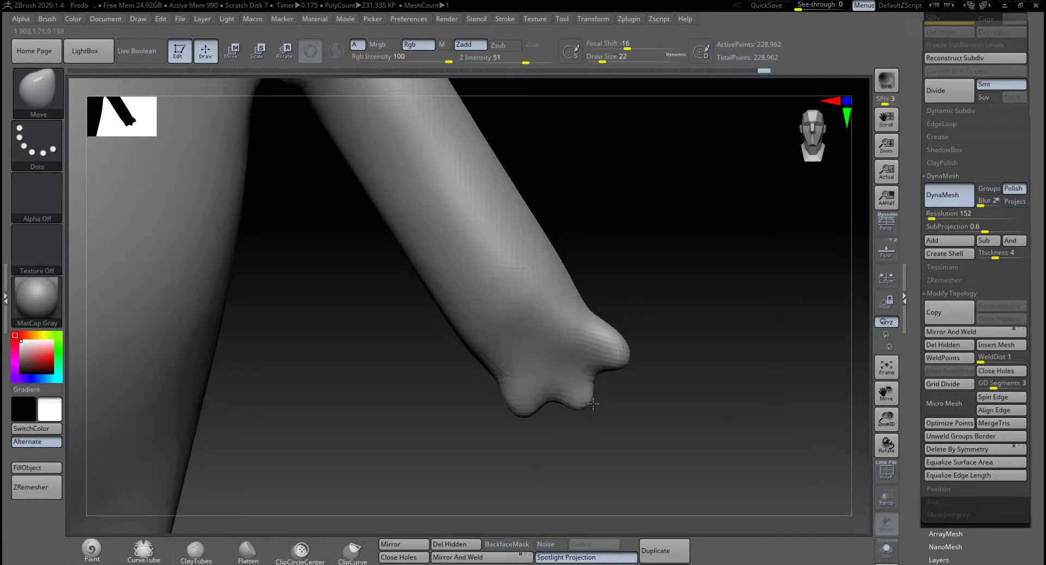
key("space")
left_click_drag(605, 397, 595, 396)
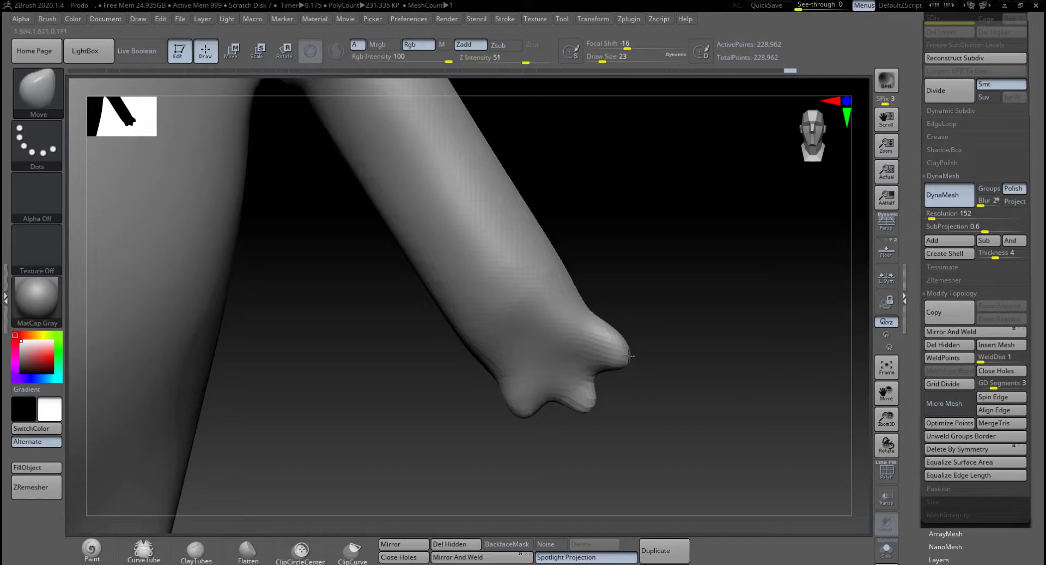
Step: Thicken the middle finger with the Inflat brush at draw size 23 and smooth the fingers
key("b")
key("i")
key("n")
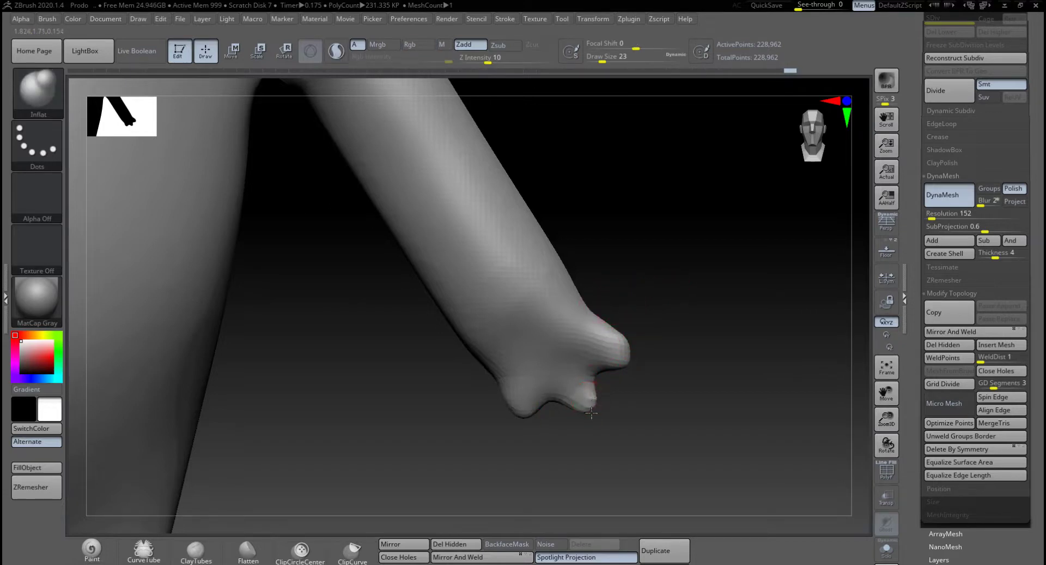
left_click_drag(592, 413, 609, 394)
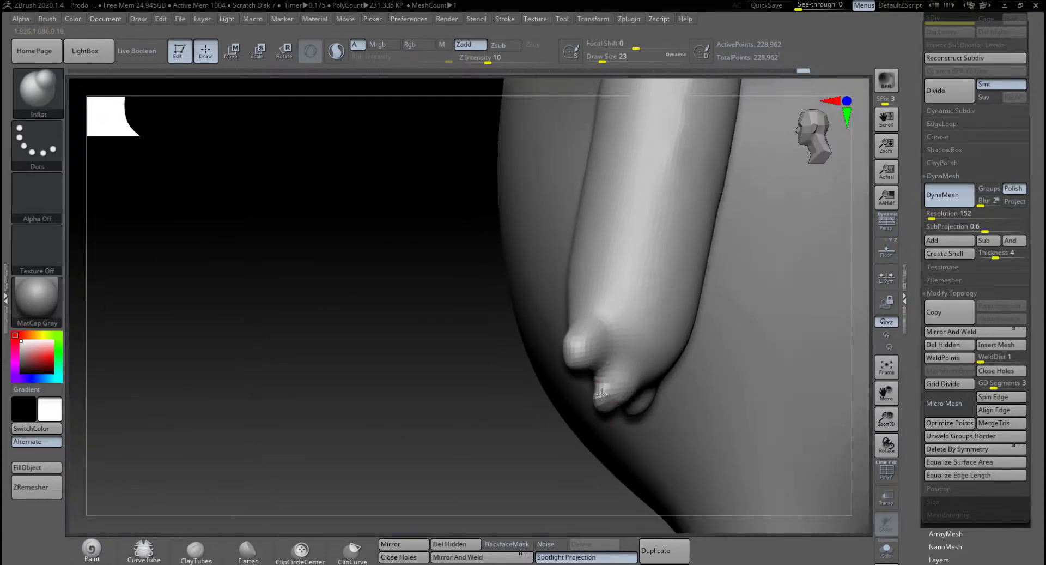
left_click_drag(551, 424, 439, 437)
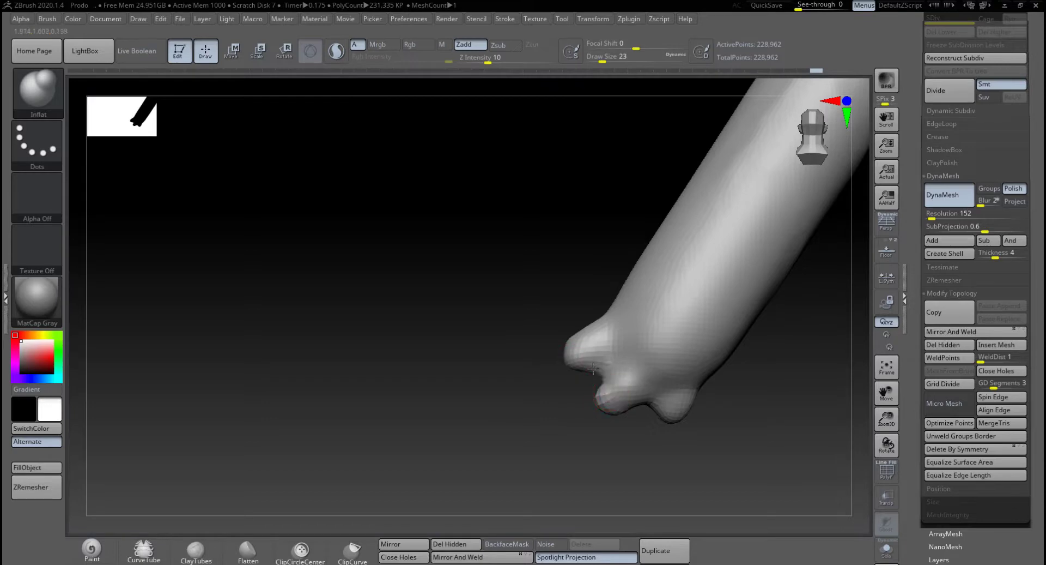
left_click_drag(419, 373, 657, 378)
left_click_drag(740, 377, 759, 400, "shift")
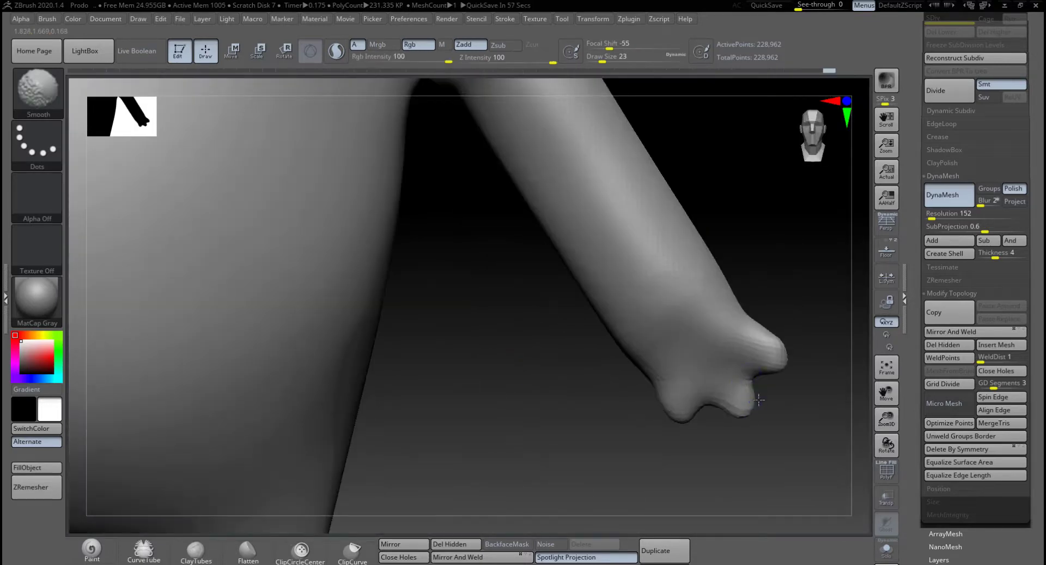
Step: Build up the front of the shoulders and armpits with the ClayBuildup brush at draw size 97
left_click_drag(703, 458, 663, 372, "alt")
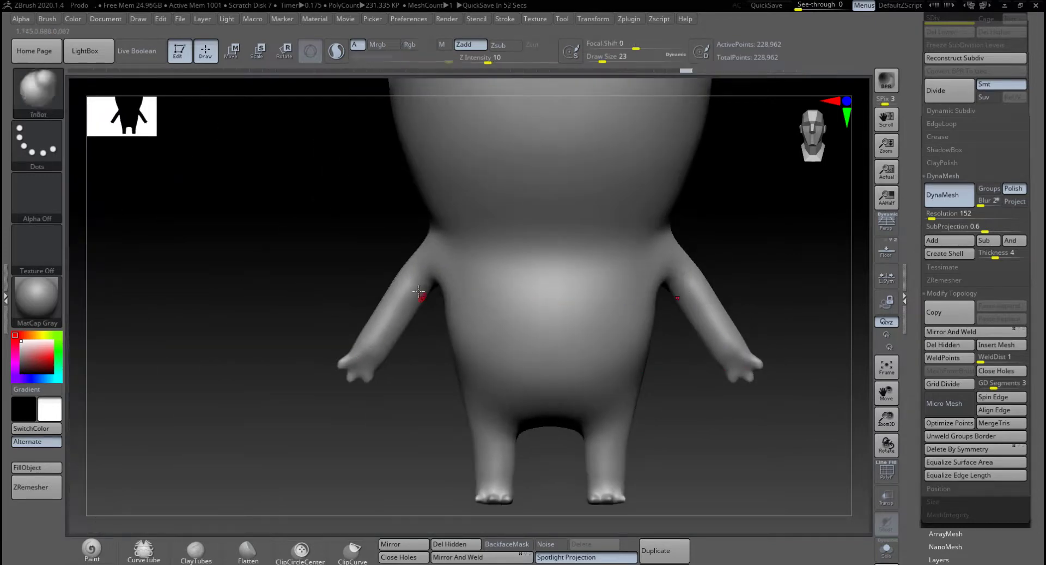
key("space")
mouse_move(728, 259)
left_mouse_down("alt")
mouse_move(669, 271)
mouse_move(685, 289)
left_mouse_up("alt")
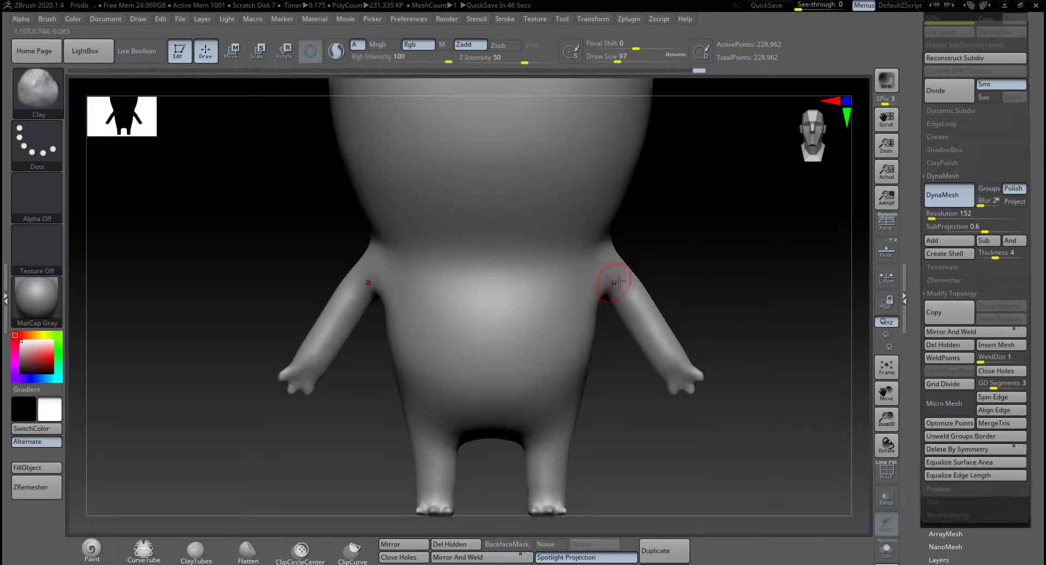
key("b")
key("c")
key("b")
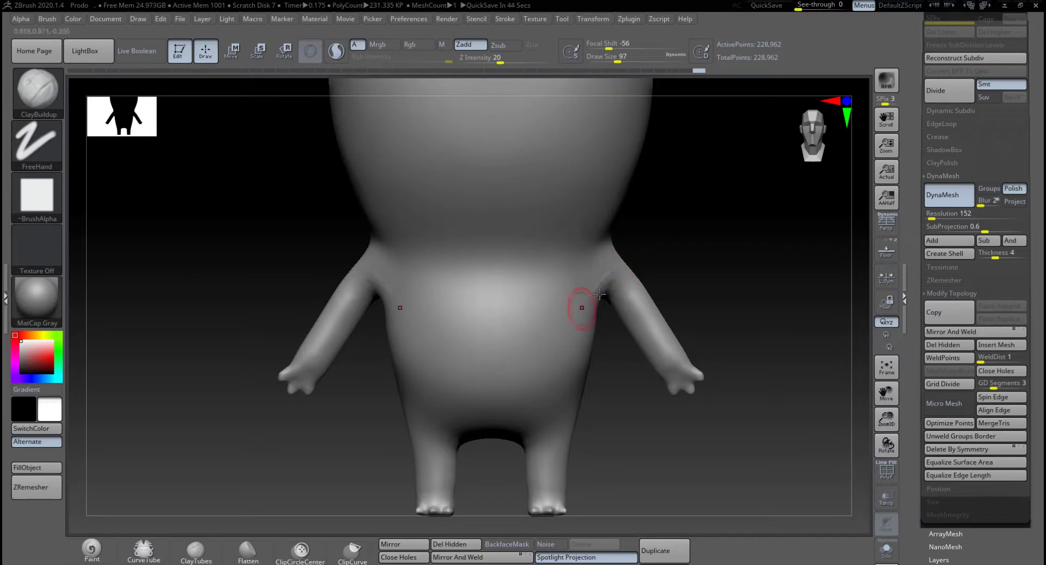
left_click_drag(621, 275, 625, 282)
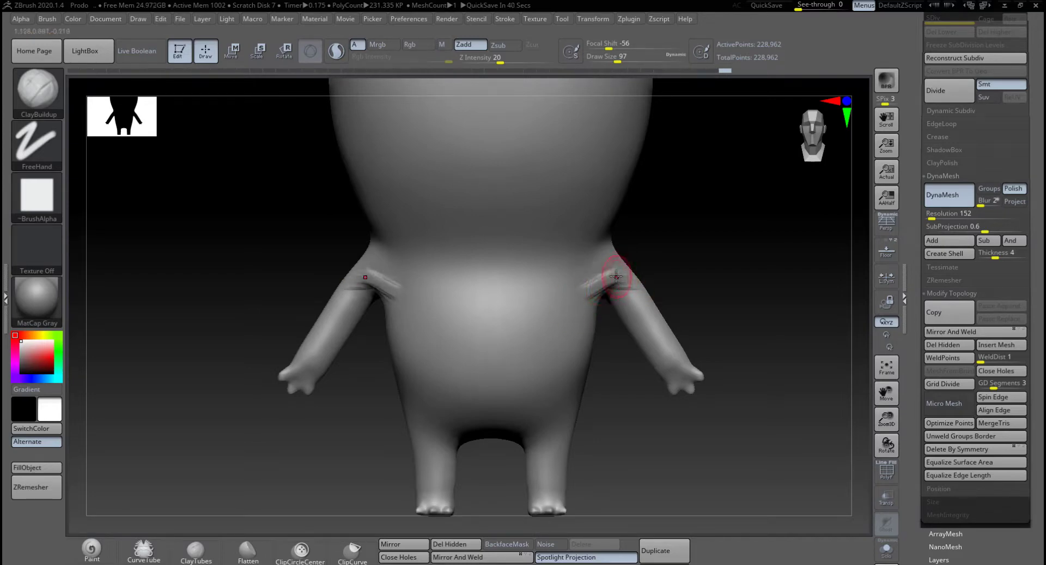
Step: Smooth the added clay so the shoulders and armpits blend into the torso
key("shift")
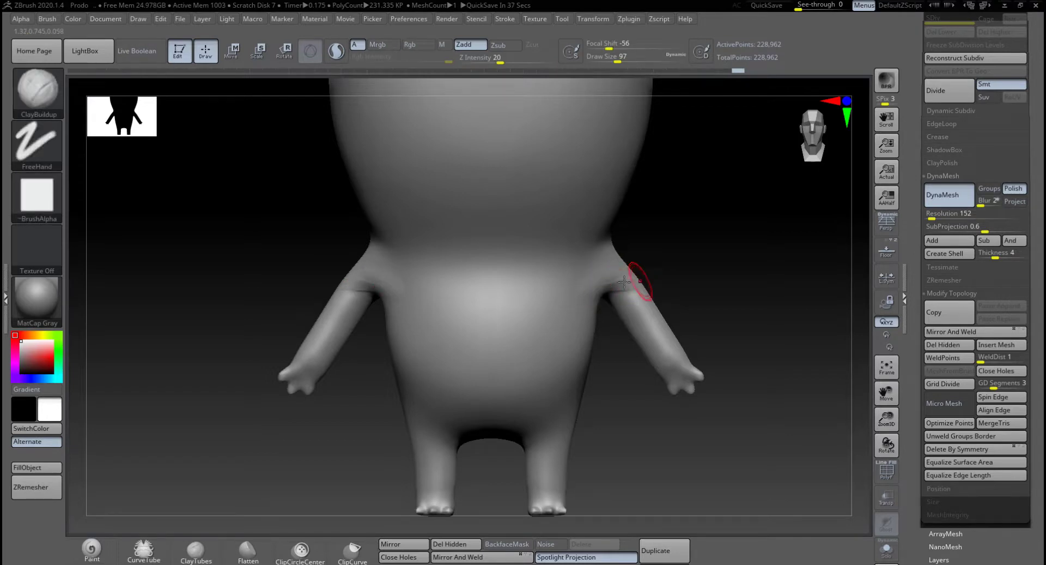
key("shift")
left_click_drag(615, 280, 625, 277, "shift")
mouse_move(505, 427)
left_mouse_down()
mouse_move(579, 410)
mouse_move(571, 398)
left_mouse_up()
key("shift")
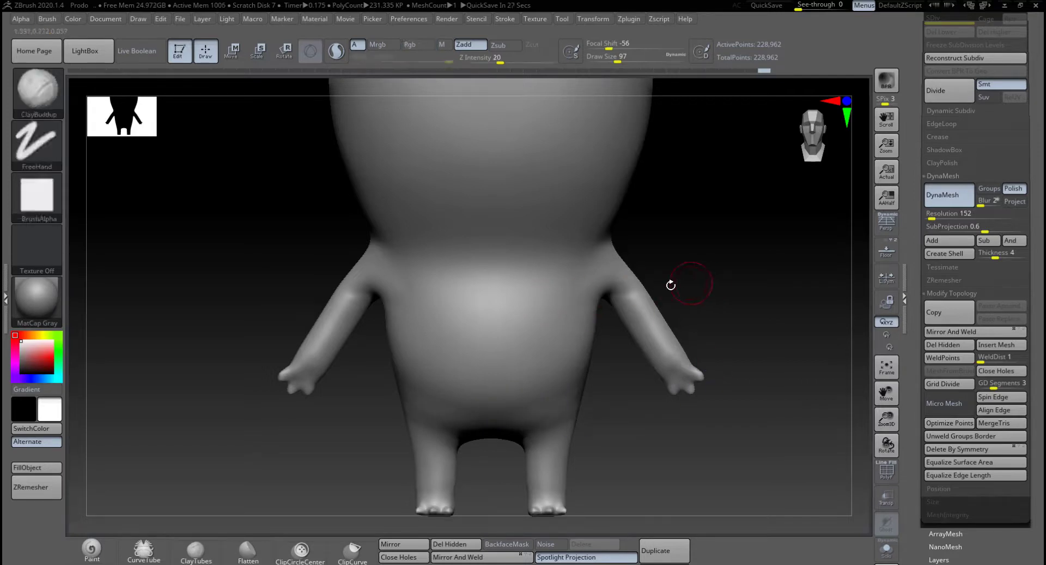
key("shift")
Step: Frame the whole character and open the tool's subtool list
mouse_move(727, 288)
left_mouse_down("alt")
mouse_move(744, 294)
mouse_move(640, 283)
left_mouse_up("alt")
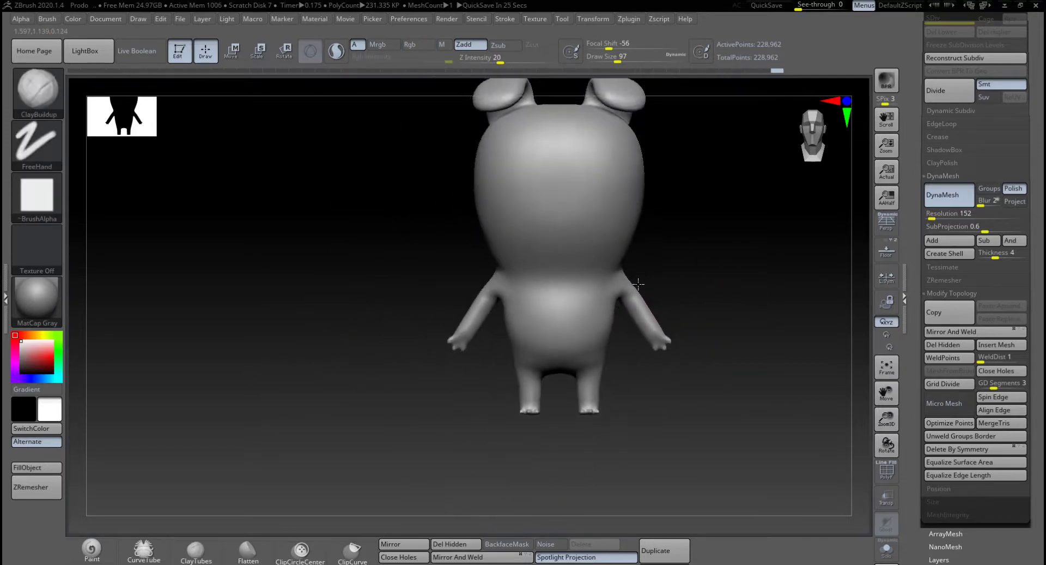
left_click_drag(710, 270, 602, 309, "alt")
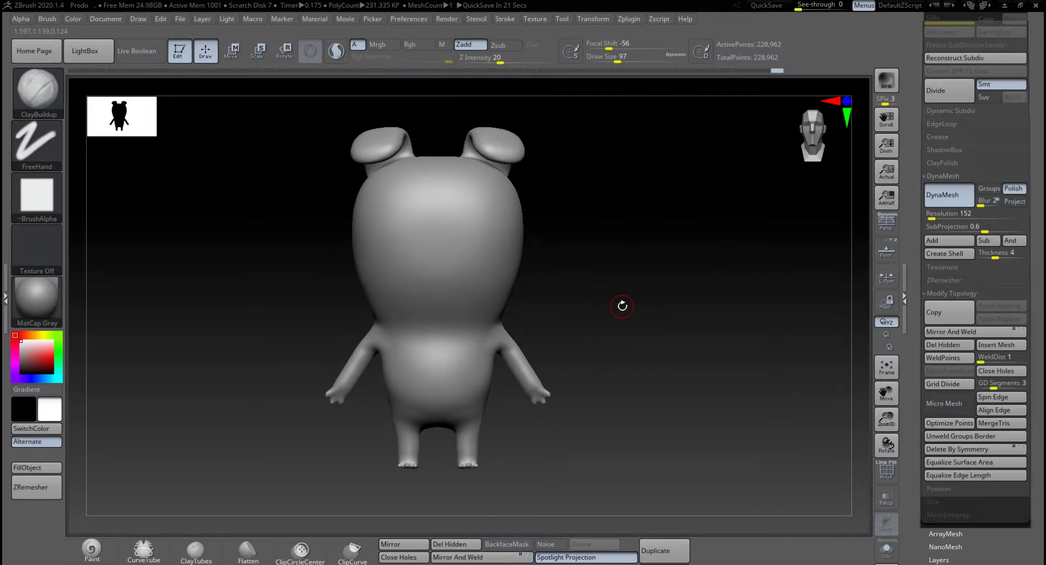
scroll(1013, 254, "up", 5)
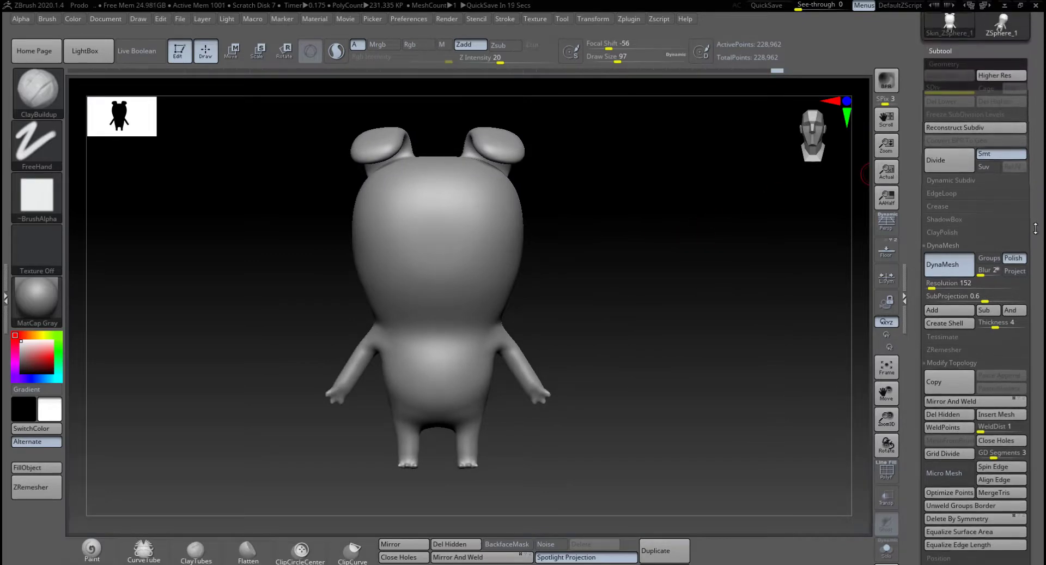
left_click(940, 207)
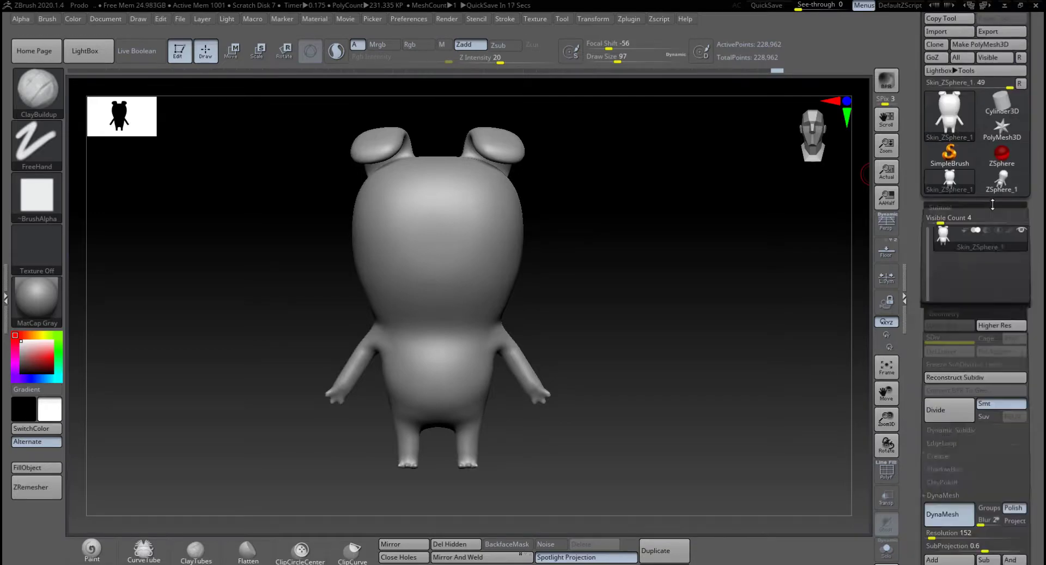
Step: Save the project as Prodo.ZPR, overwriting the existing file
left_click_drag(795, 304, 768, 298)
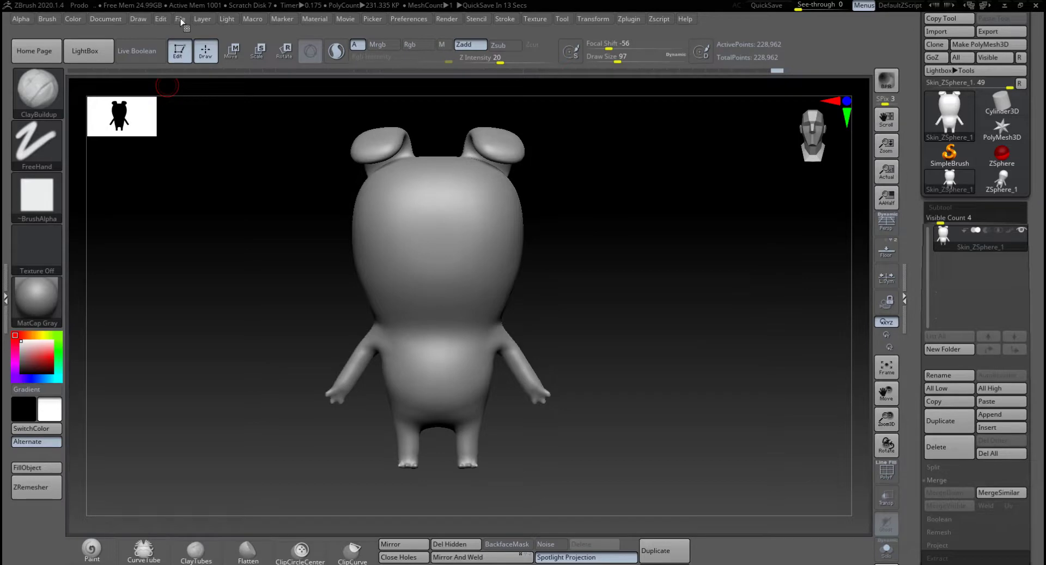
left_click(202, 19)
left_click(180, 19)
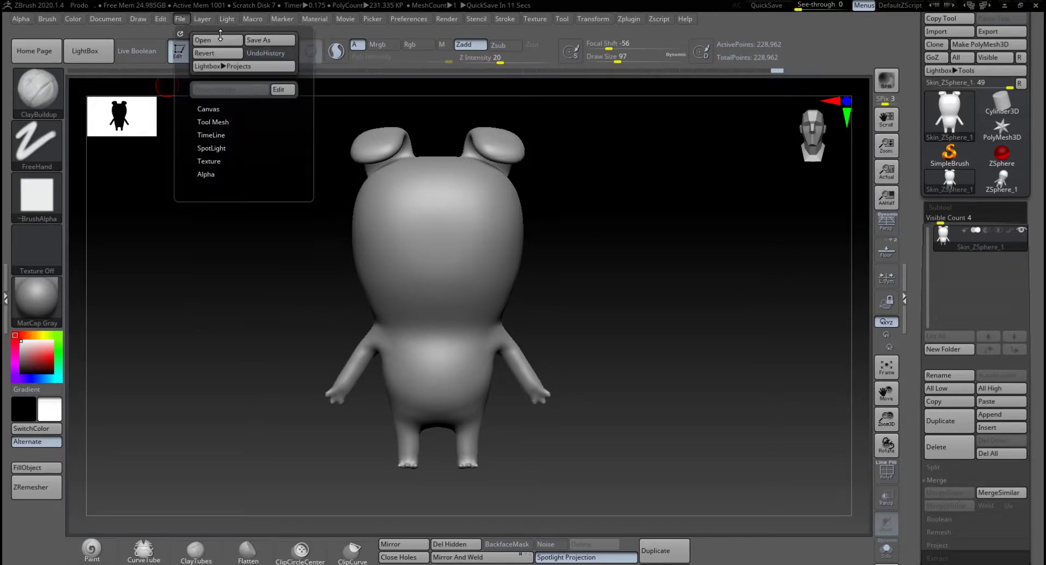
left_click(275, 41)
left_click(648, 439)
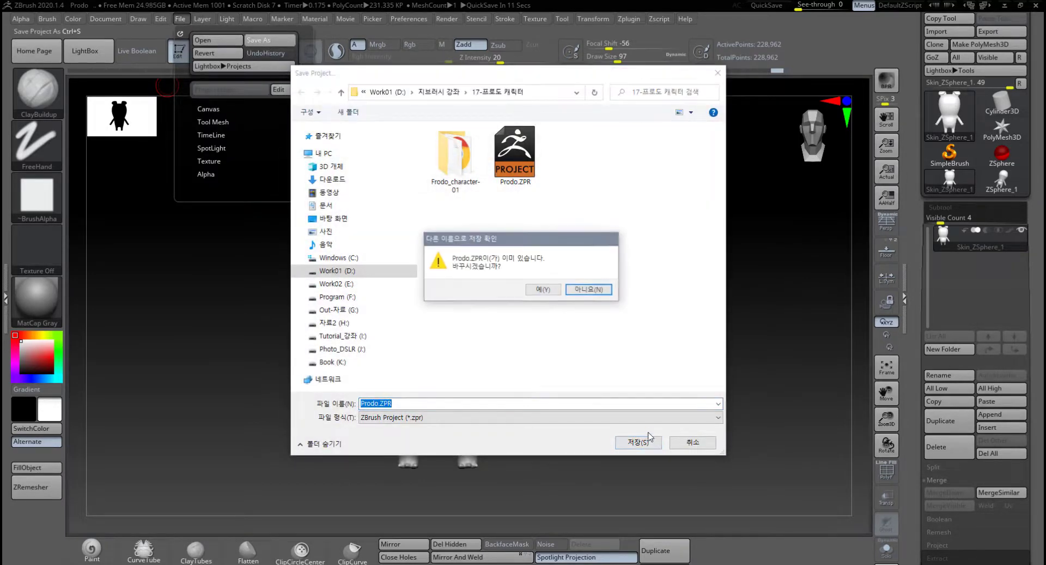
left_click(544, 289)
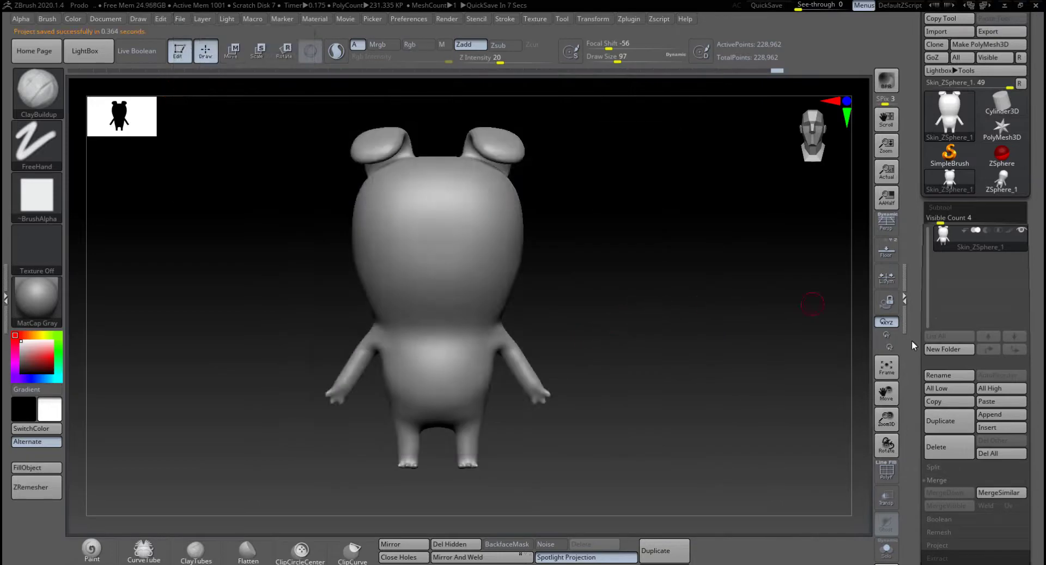
Step: Append a Sphere3D as a new subtool and make it the active subtool
left_click(991, 414)
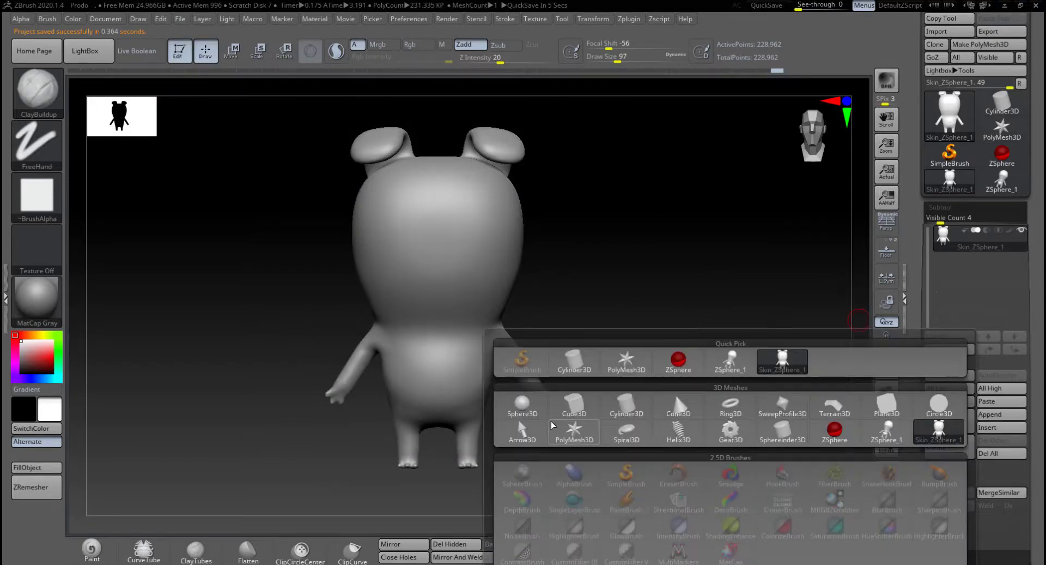
mouse_move(525, 413)
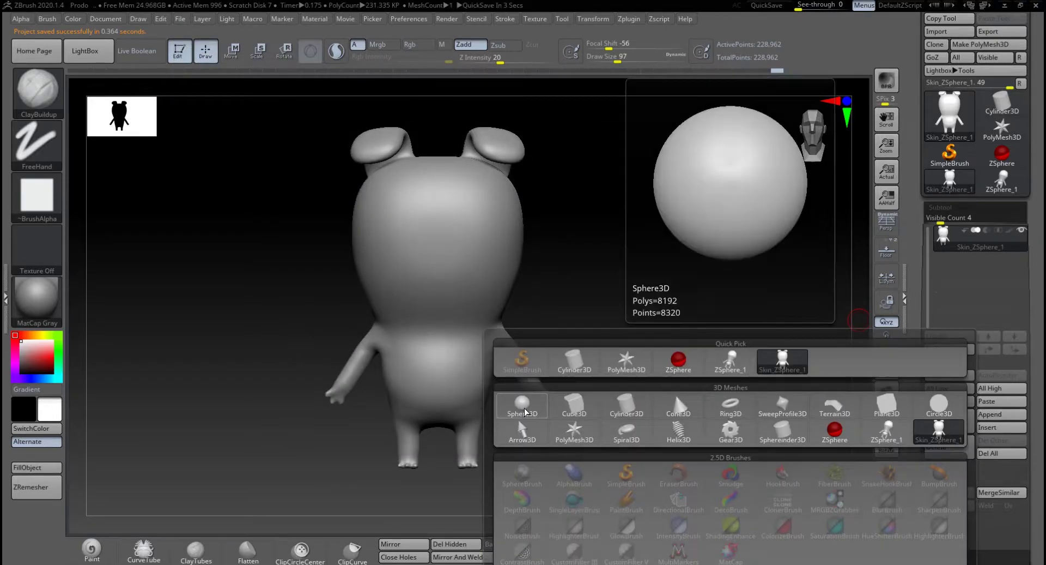
left_click(524, 406)
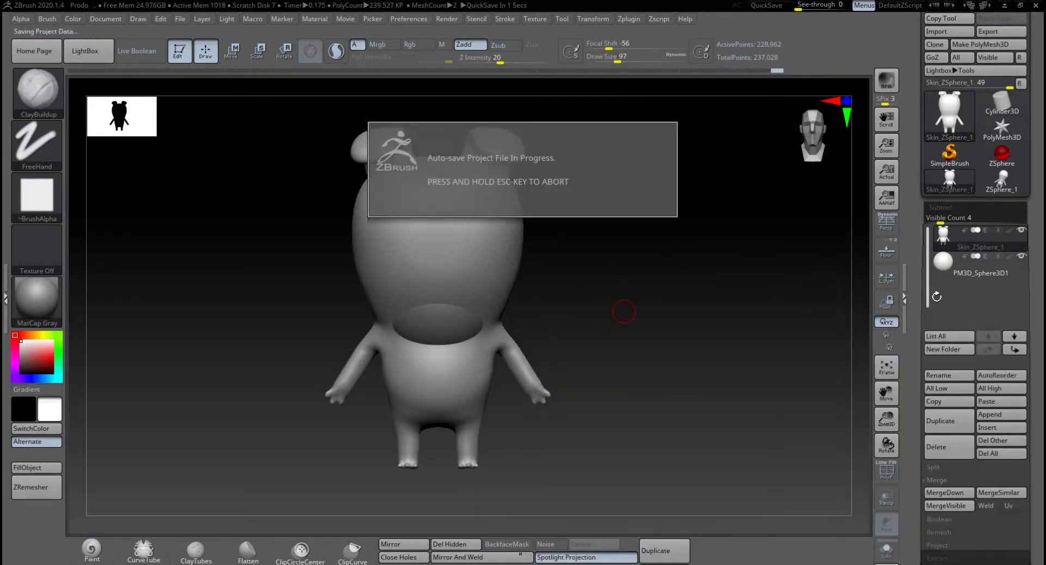
key("Down")
left_click_drag(649, 303, 651, 283)
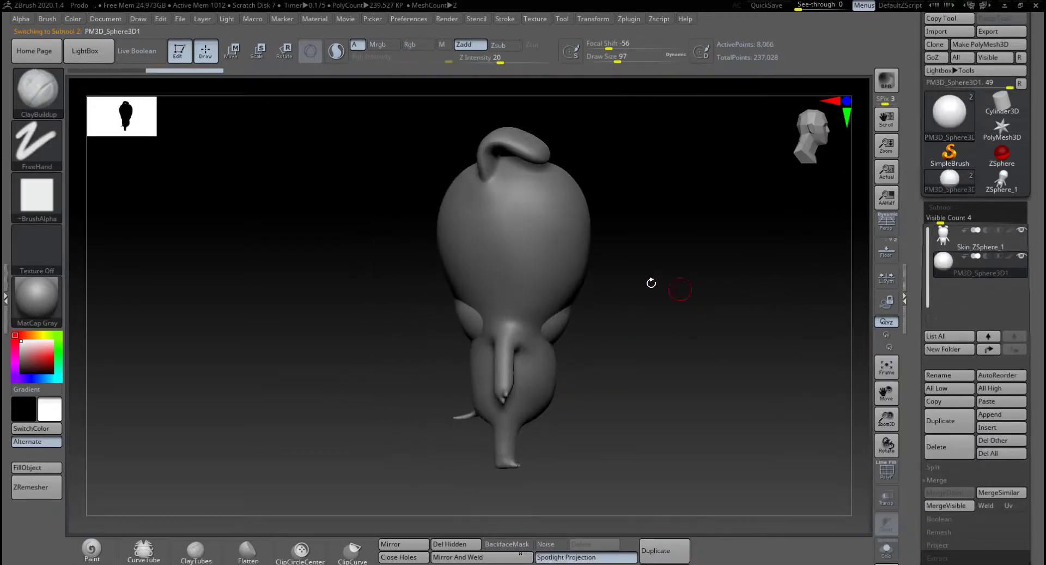
Step: Raise the sphere, bring it in front of the head, and scale it down against the middle of the face
key("w")
left_click_drag(581, 300, 714, 300)
left_click_drag(777, 343, 487, 314, "shift")
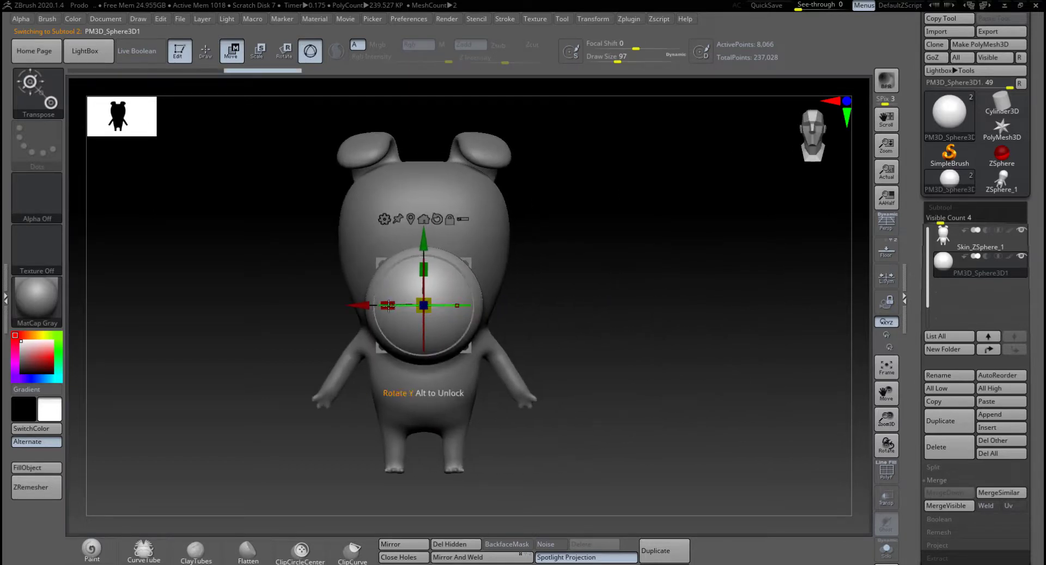
left_click_drag(430, 255, 435, 207)
left_click_drag(600, 262, 661, 262, "shift")
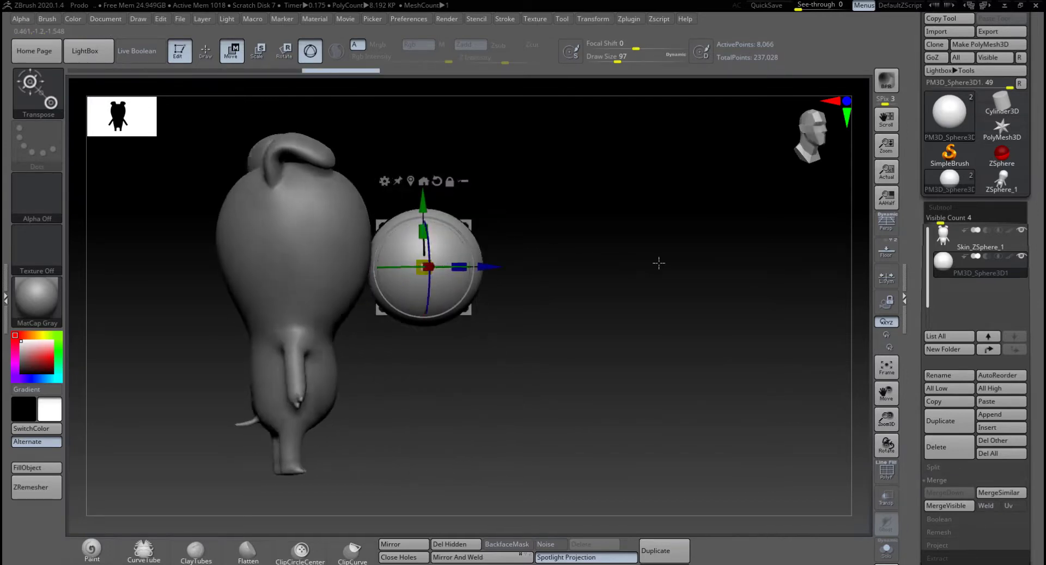
left_click_drag(457, 266, 426, 266)
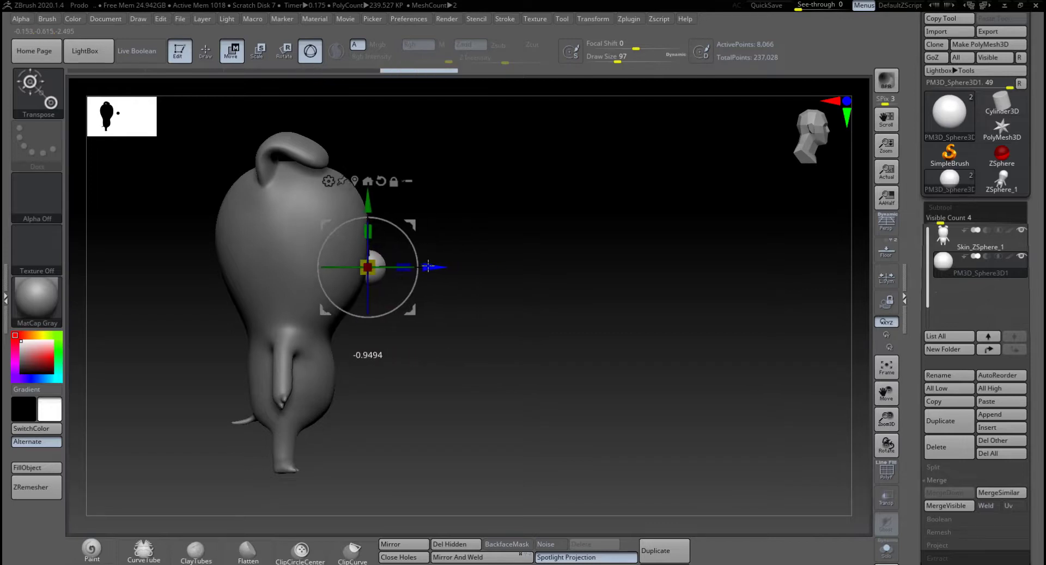
left_click_drag(523, 264, 368, 259, "shift")
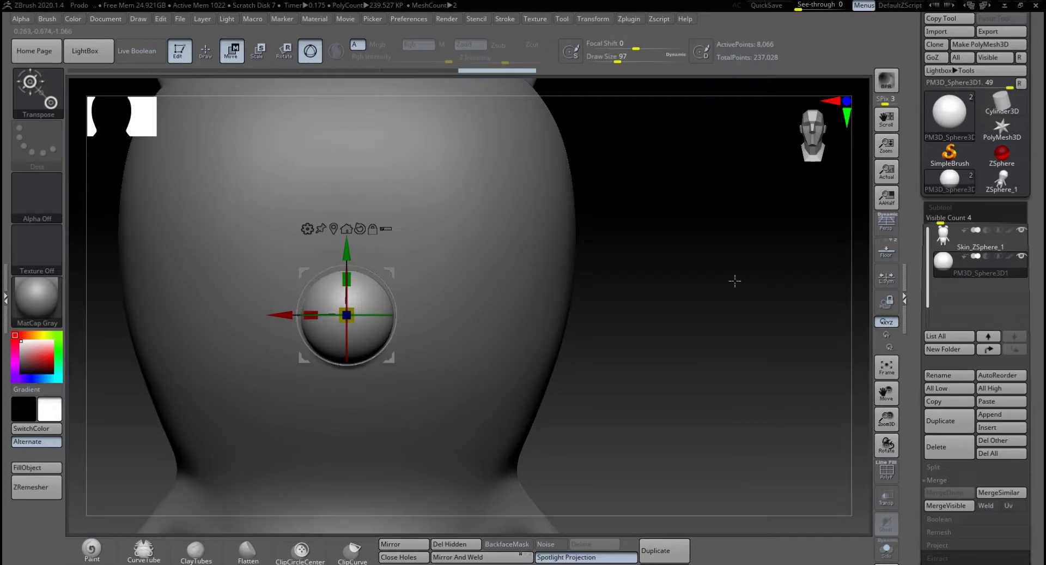
Step: Show the reference image, raise the sphere to the nose area, widen it slightly and flatten its height to about 0.56
left_click(886, 252)
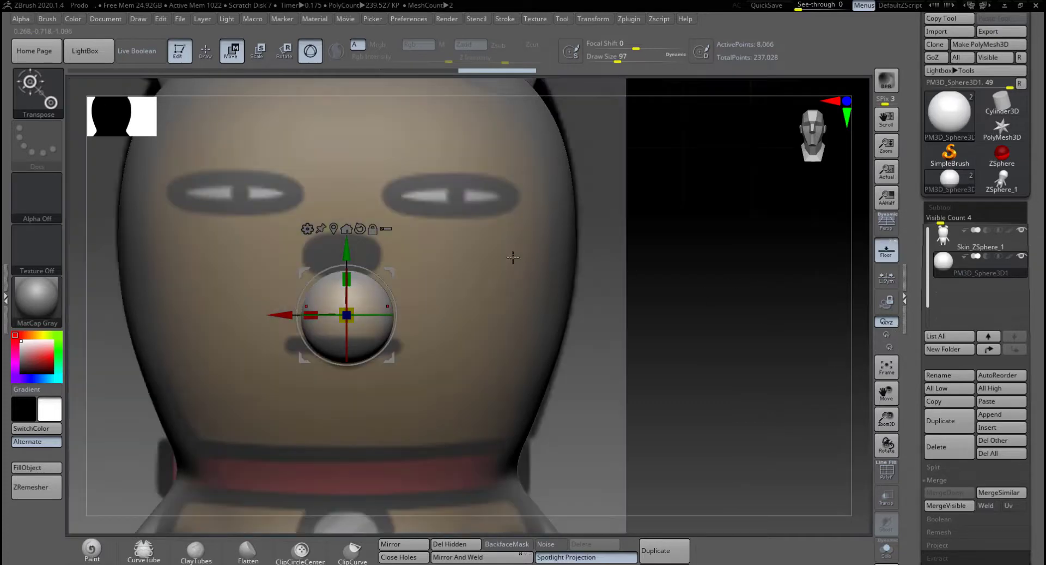
left_click_drag(347, 250, 349, 188)
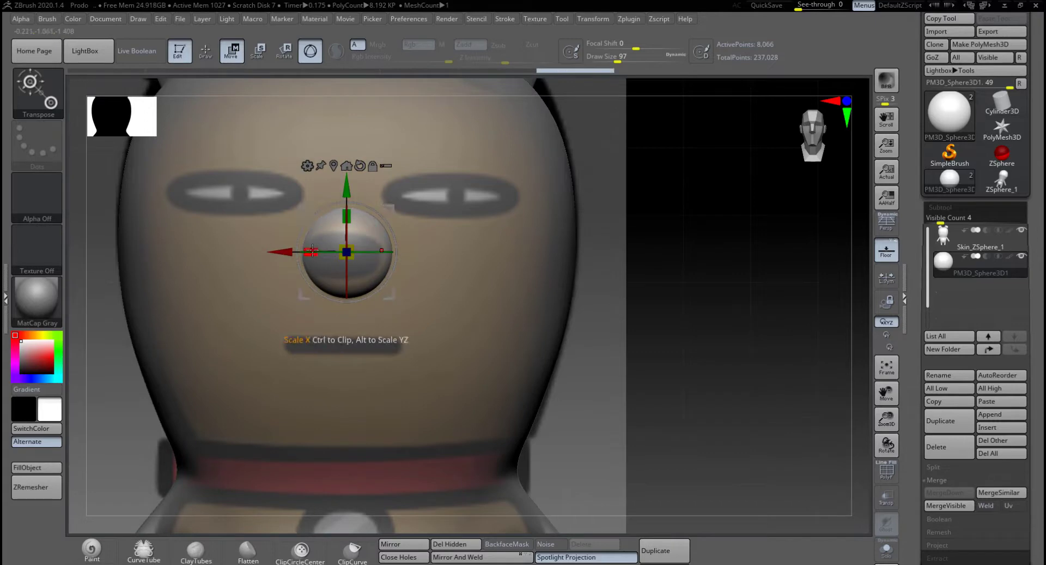
left_click_drag(312, 251, 305, 250)
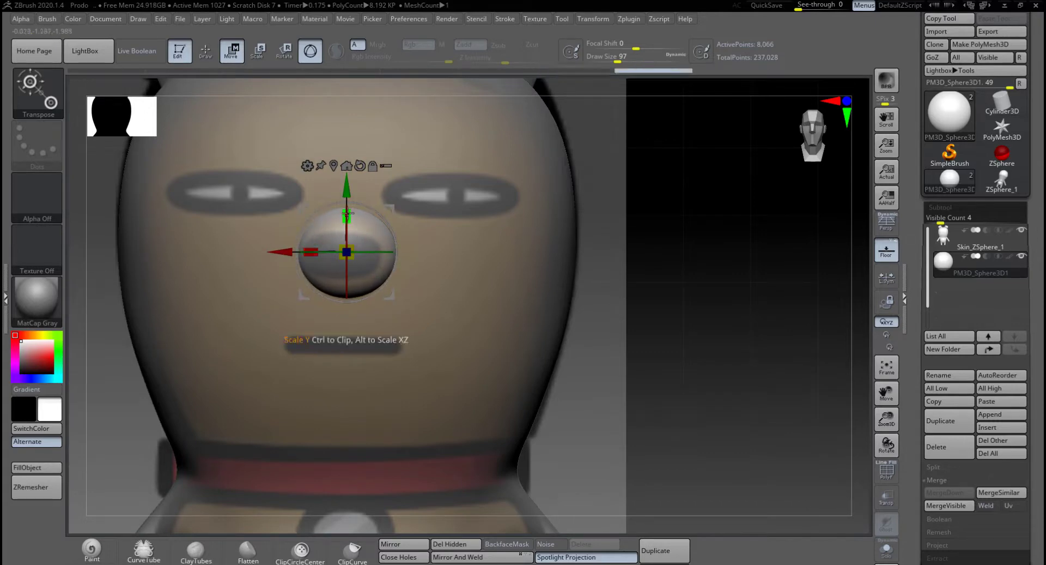
left_click_drag(346, 214, 345, 234)
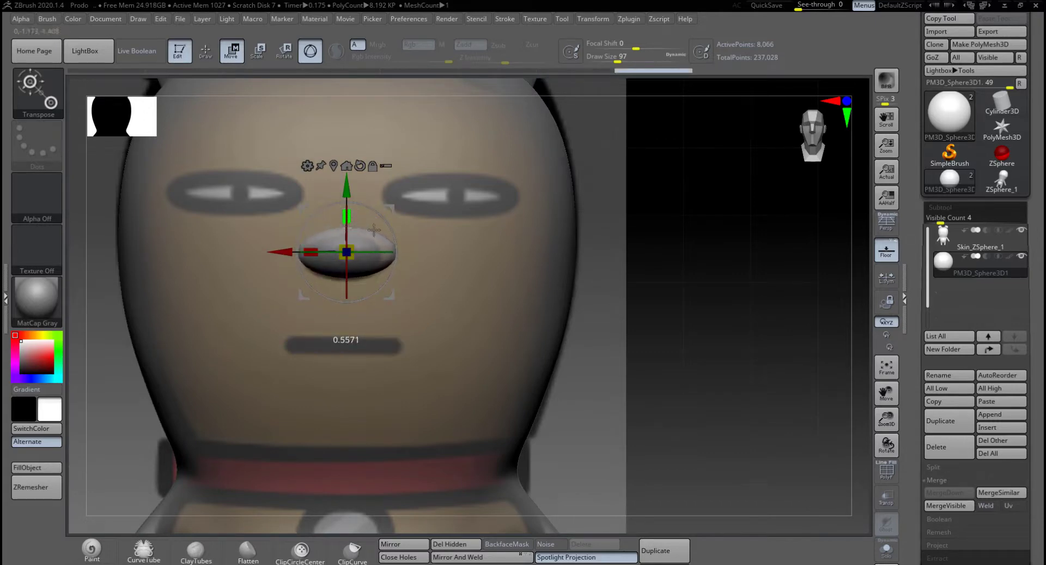
Step: Turn on transparency and, in side view, adjust the nose's depth and position so it protrudes partly from the face
left_click_drag(627, 234, 752, 240)
left_click_drag(385, 251, 375, 249)
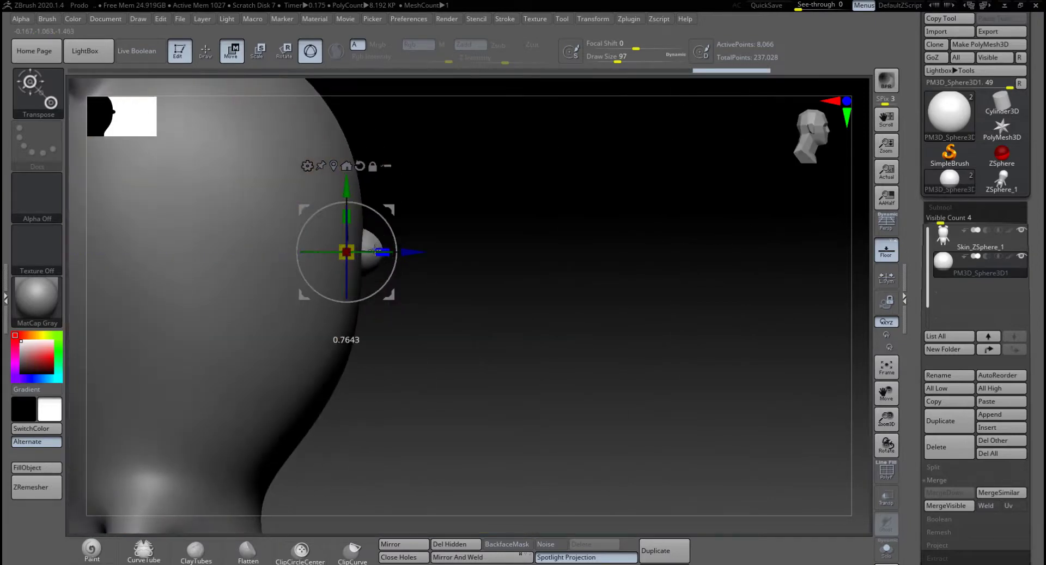
left_click(887, 498)
left_click_drag(412, 254, 451, 253)
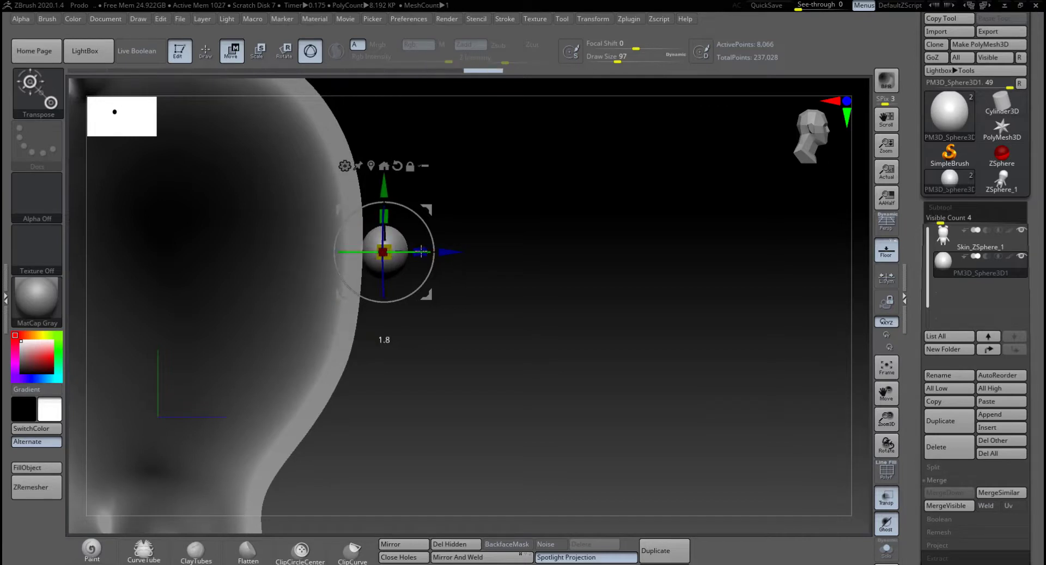
key("ctrl+z")
mouse_move(421, 252)
left_mouse_down()
mouse_move(435, 251)
mouse_move(426, 251)
left_mouse_up()
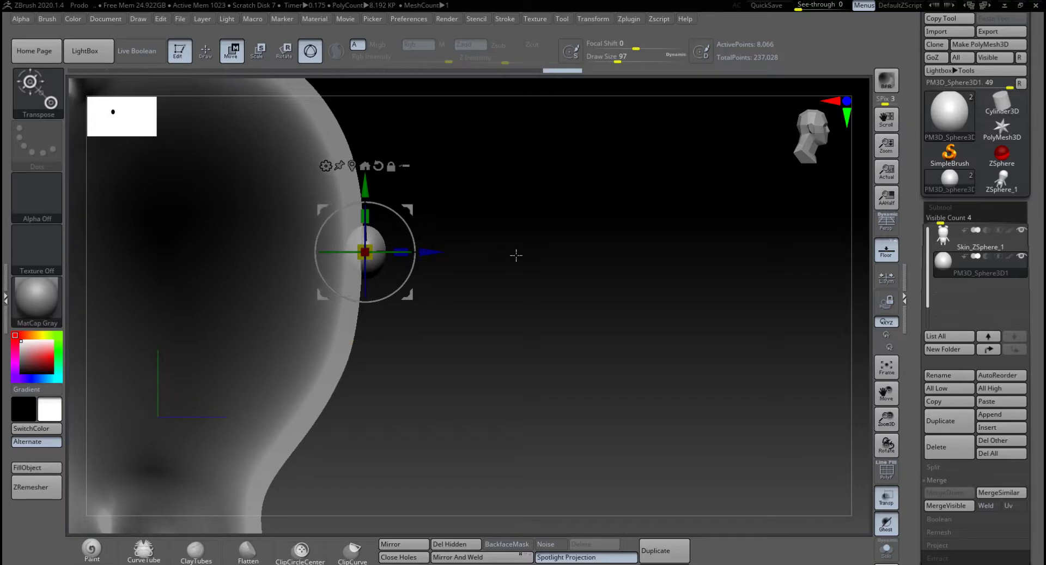
Step: In front view, narrow the nose slightly, lower it a little towards the mouth, and turn transparency off
left_click_drag(516, 254, 424, 243, "shift")
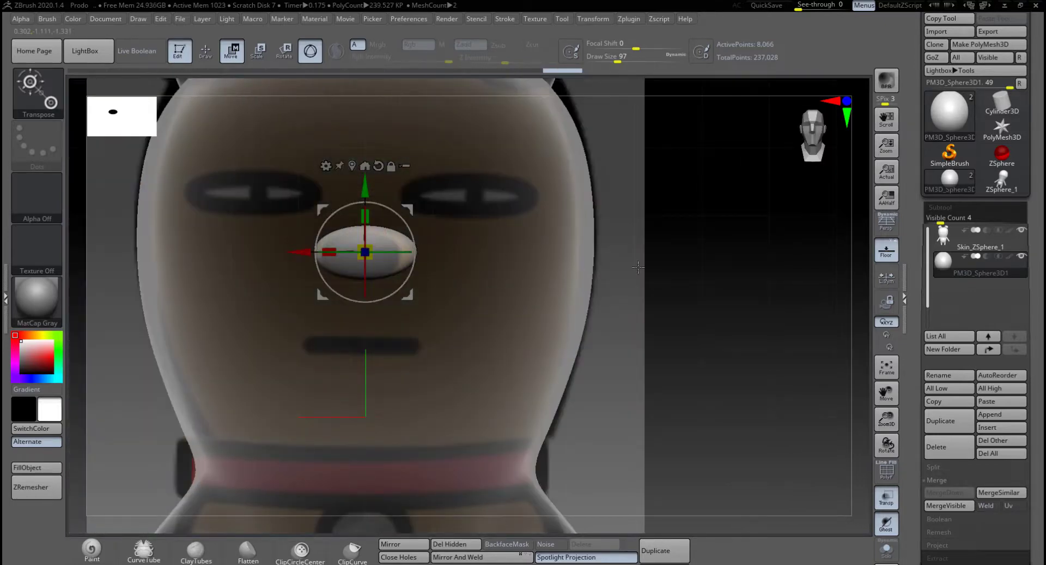
left_click_drag(675, 270, 661, 318, "alt")
left_click_drag(316, 295, 327, 295)
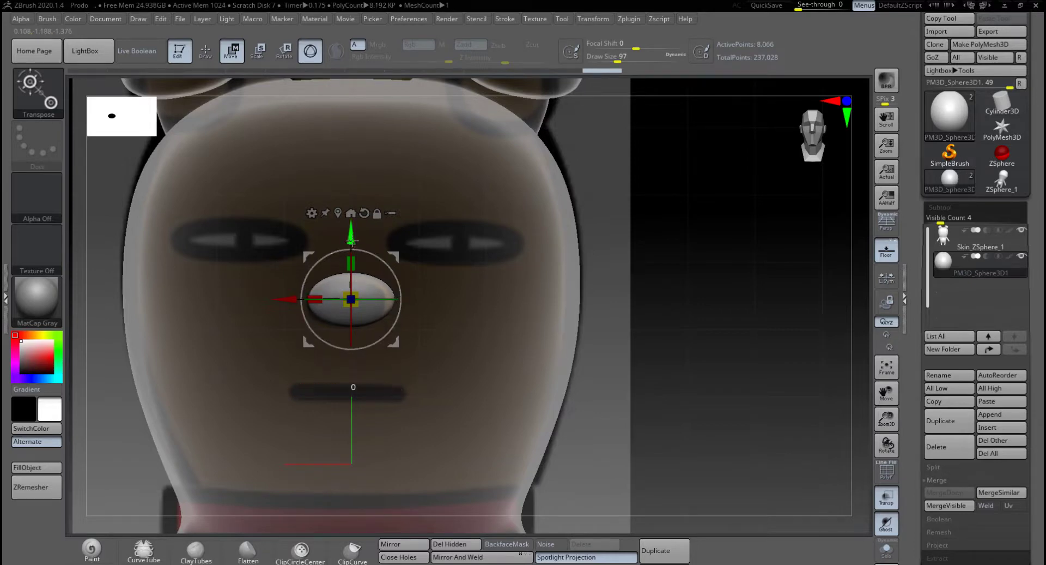
left_click_drag(351, 240, 353, 263)
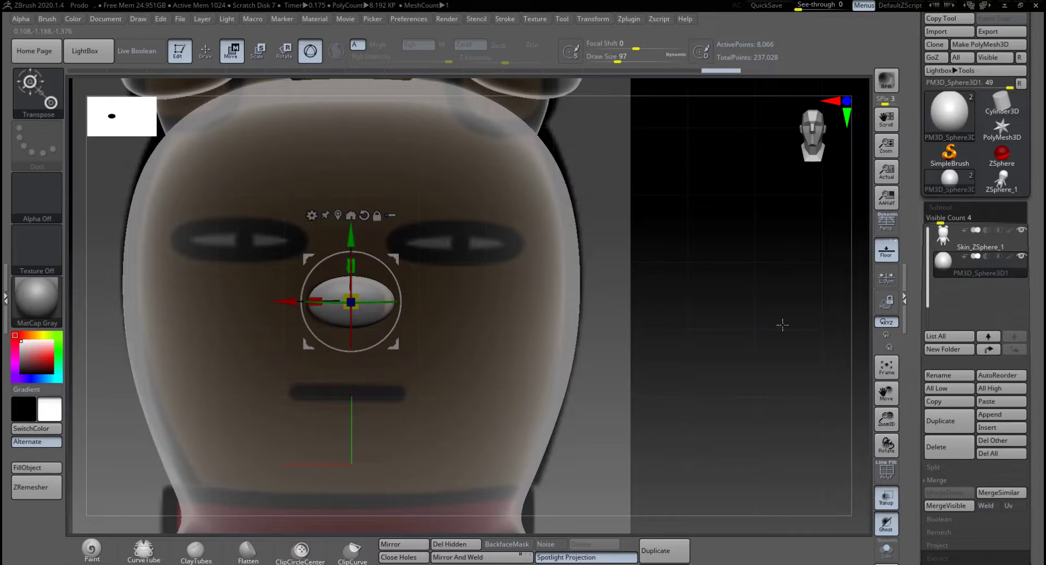
left_click(886, 497)
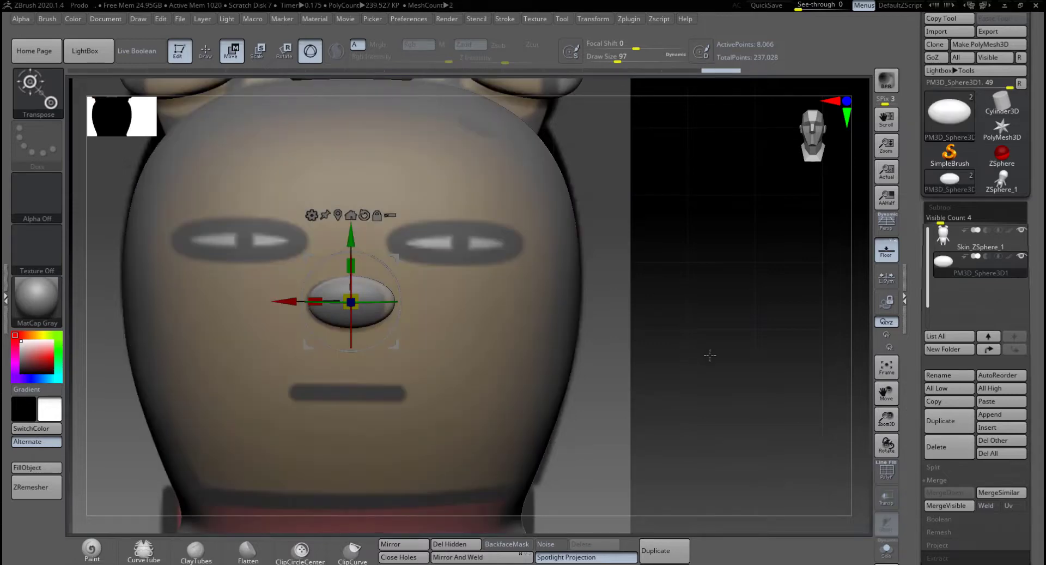
Step: Push the outer ends of the nose inward with the Move brush at draw size 158
key("q")
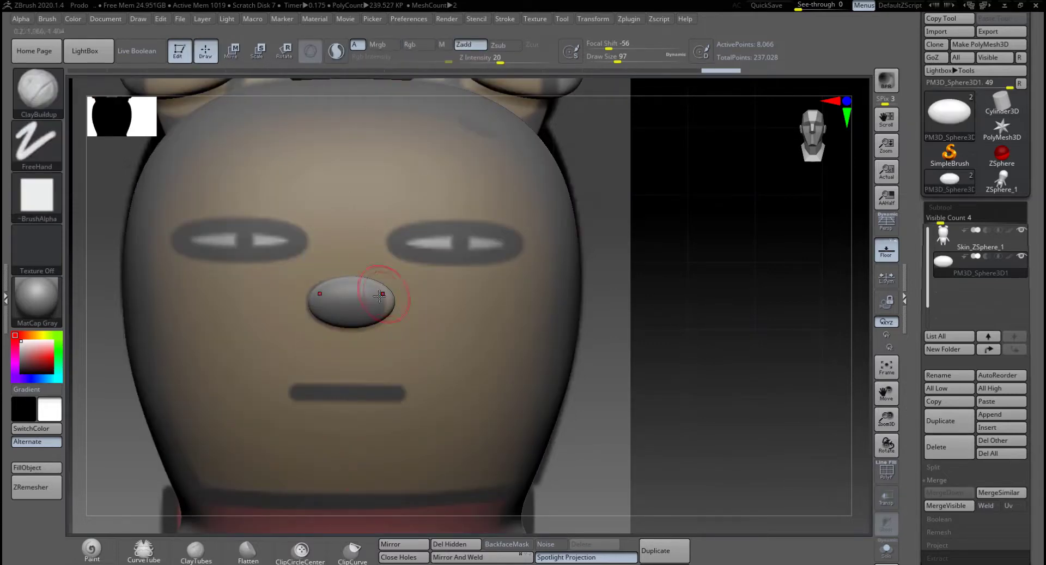
left_click_drag(604, 293, 522, 299)
key("b")
key("m")
key("v")
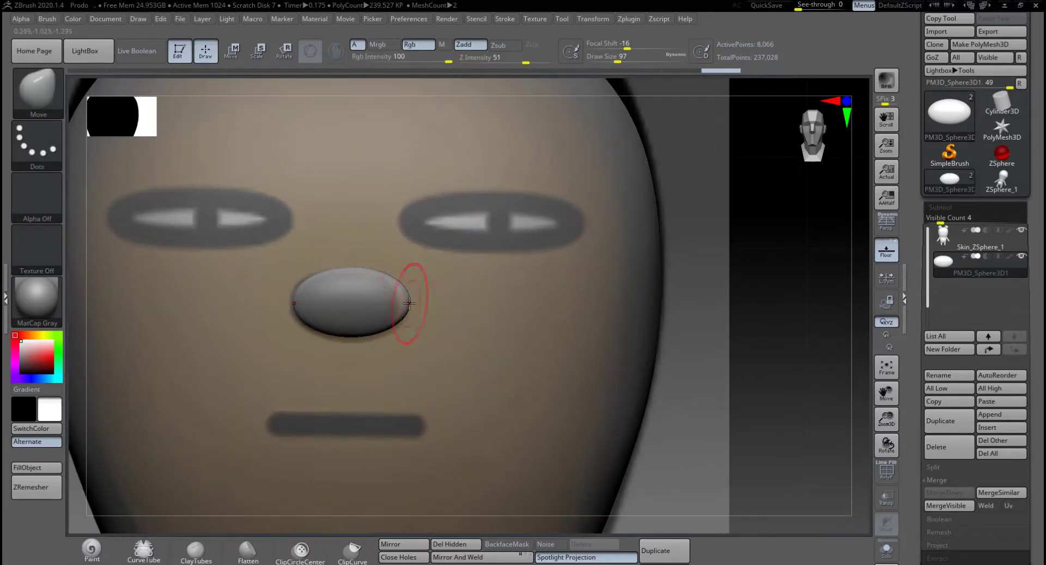
key("space")
left_click_drag(416, 302, 396, 301)
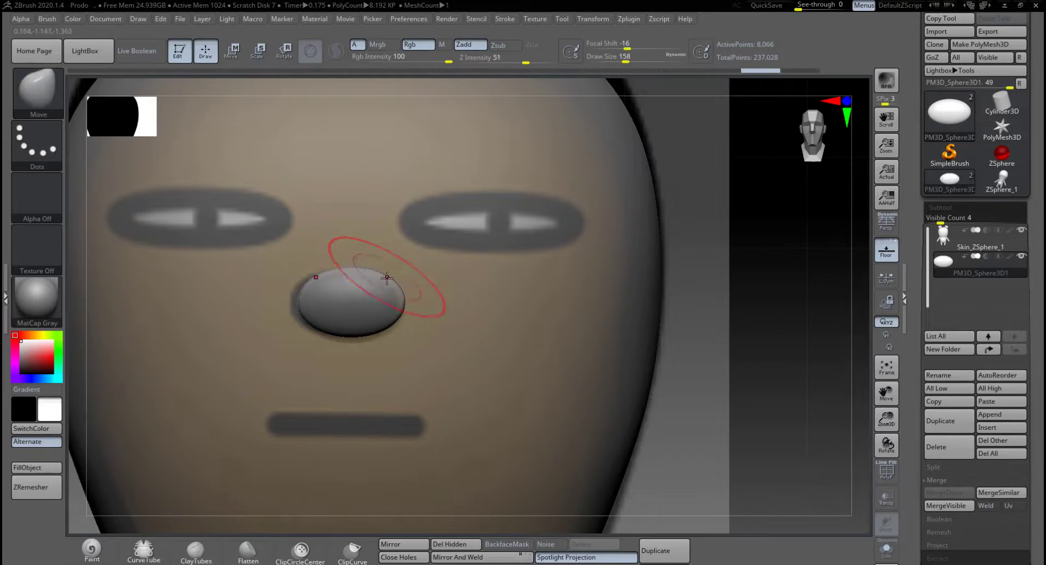
Step: Pull the upper and lower corners of the nose outward with the Move brush at draw size 94 for a rounded-rectangular shape
key("space")
left_click_drag(388, 280, 396, 285)
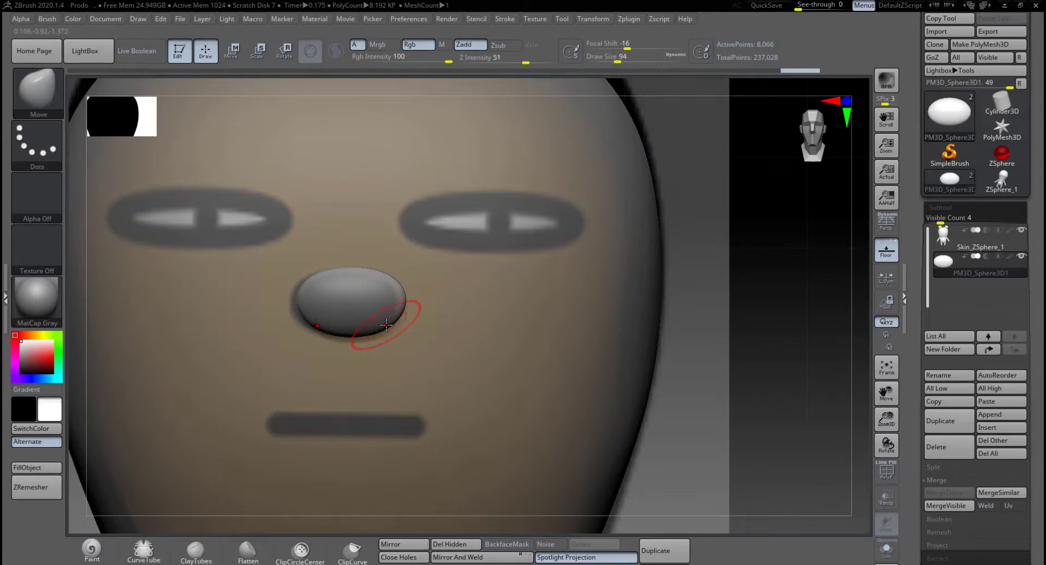
left_click_drag(388, 326, 393, 326)
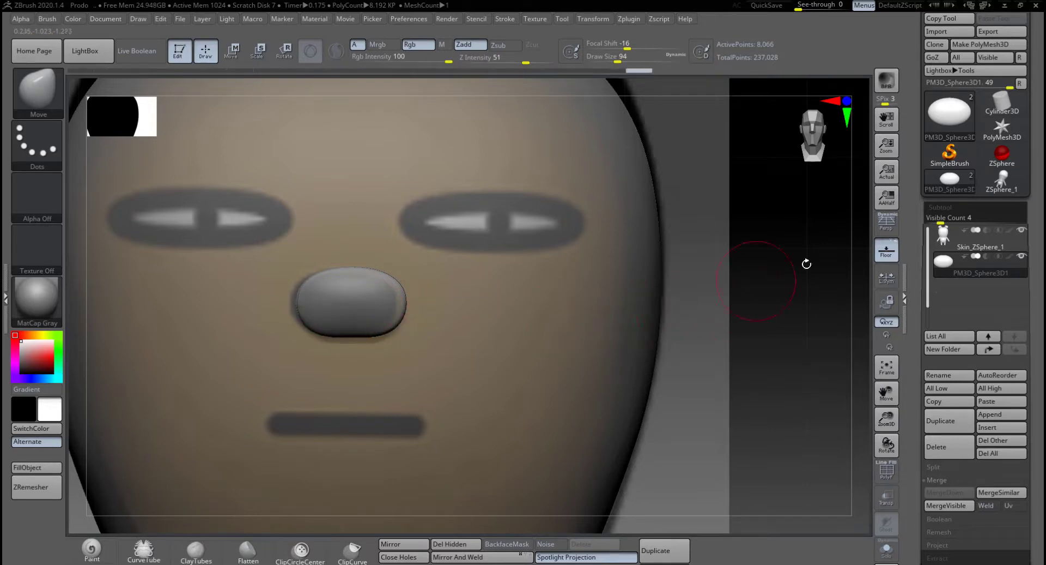
Step: Hide the character body subtool and the reference image so only the nose is displayed
left_click(1021, 230)
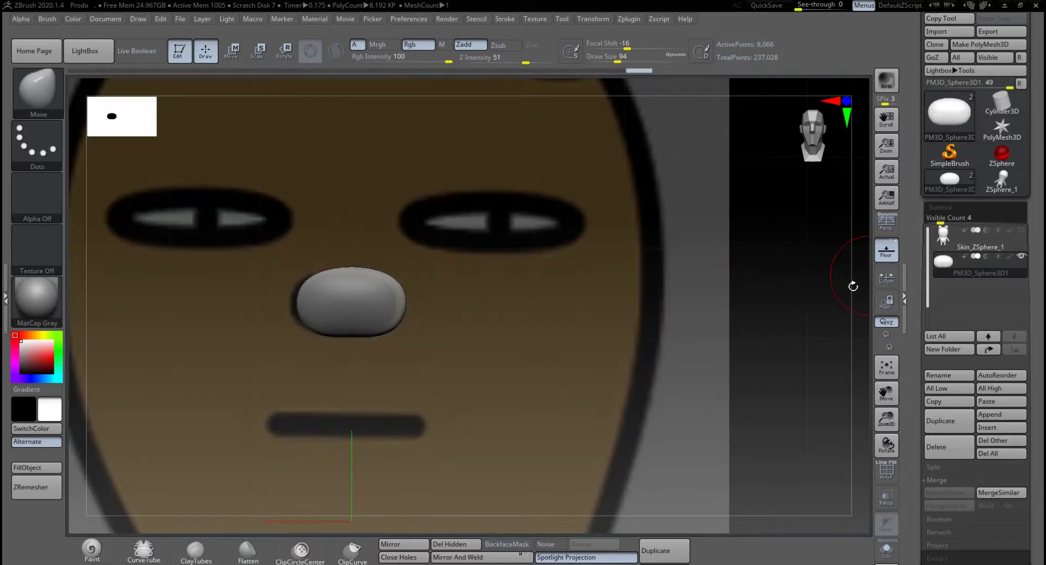
left_click(887, 250)
mouse_move(654, 306)
left_mouse_down()
mouse_move(673, 308)
mouse_move(615, 307)
left_mouse_up()
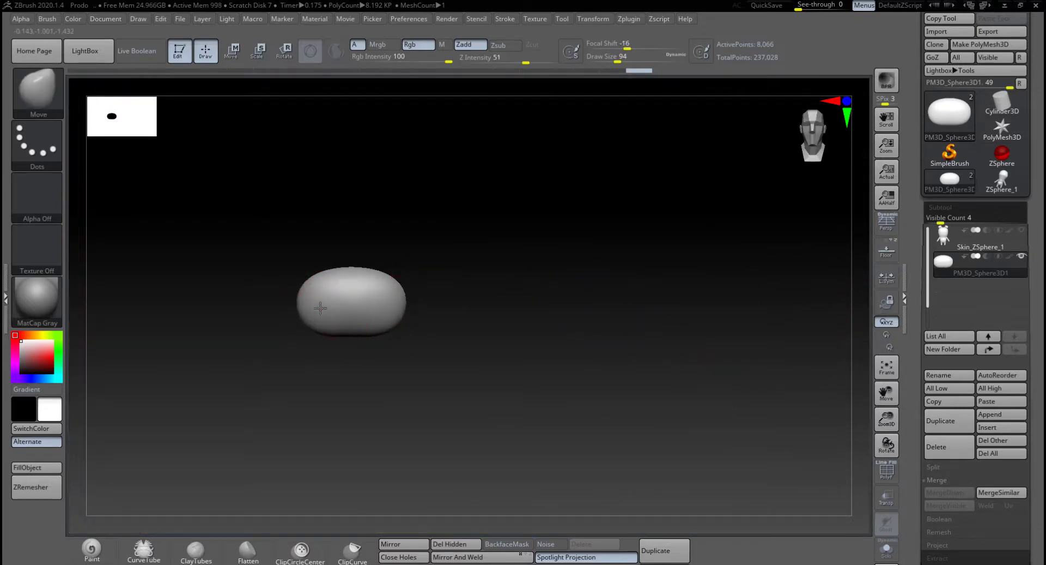
Step: Nudge the side of the nose with the Move brush at draw size 94 and check its shape from the front and side
left_click_drag(315, 308, 322, 306)
left_click_drag(444, 282, 442, 301)
left_click_drag(313, 305, 315, 304)
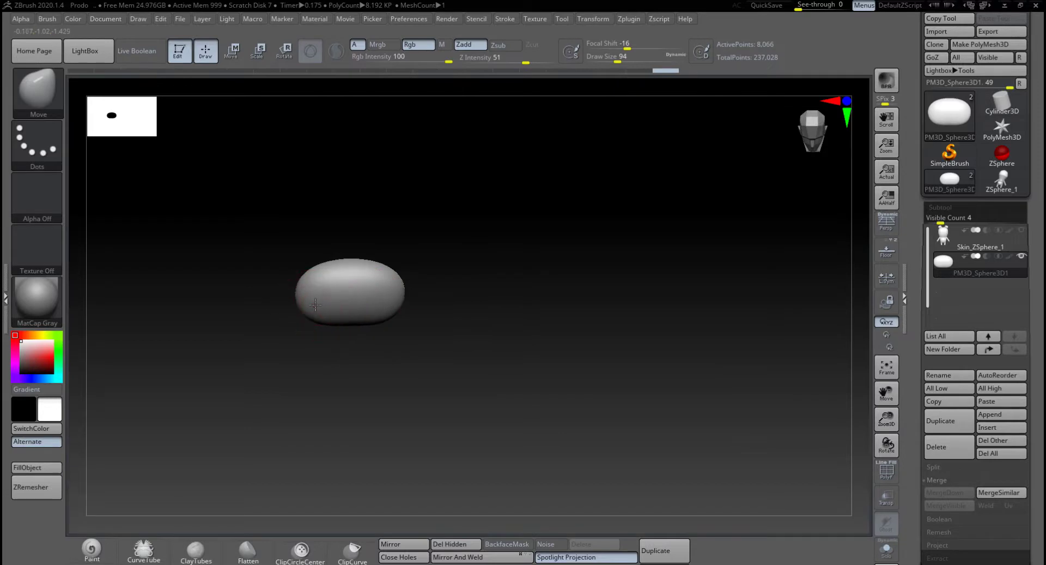
mouse_move(431, 316)
left_mouse_down()
mouse_move(447, 277)
mouse_move(540, 316)
mouse_move(554, 301)
mouse_move(436, 309)
mouse_move(449, 364)
left_mouse_up()
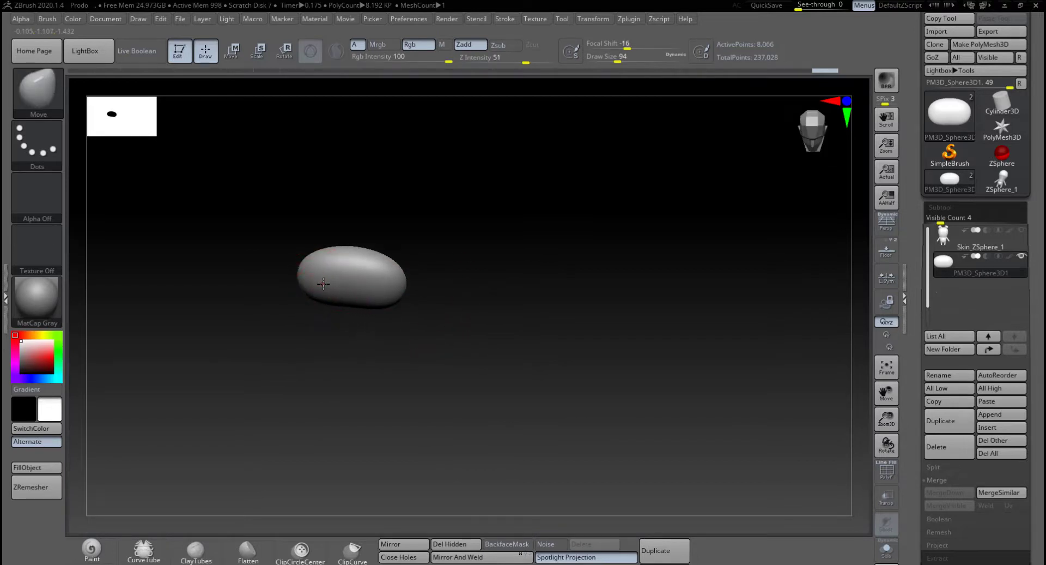
left_click_drag(443, 276, 469, 221, "shift")
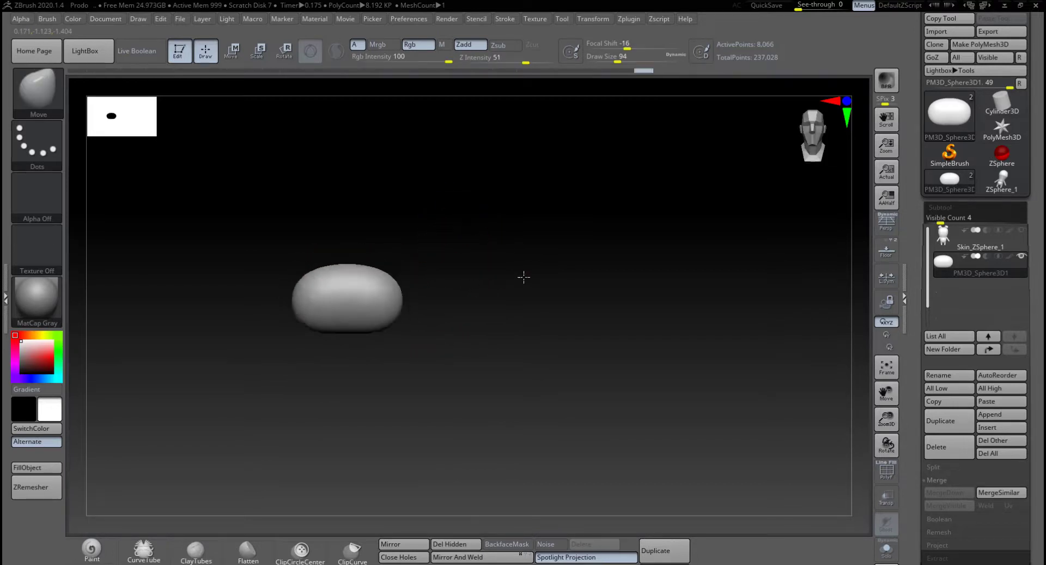
left_click_drag(524, 277, 433, 300)
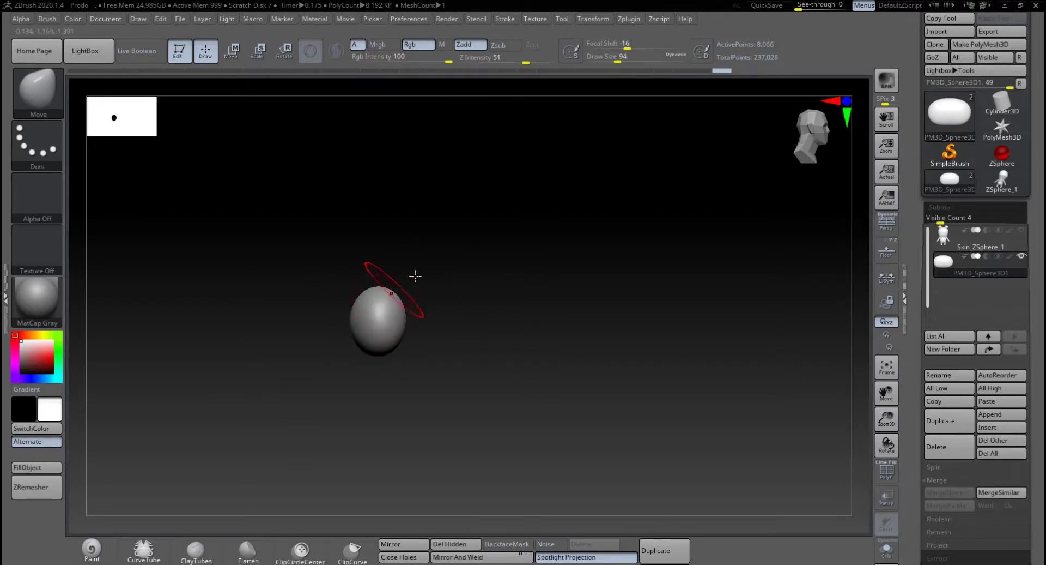
left_click_drag(442, 258, 453, 243, "alt")
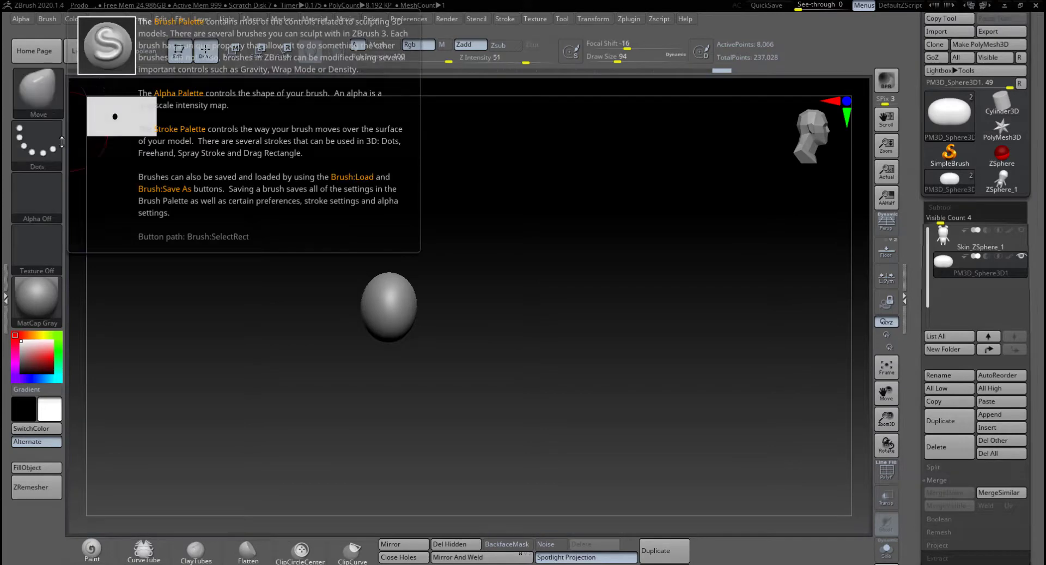
Step: Choose ClipCurve as the clipping brush for cutting the nose subtool
key("ctrl+shift")
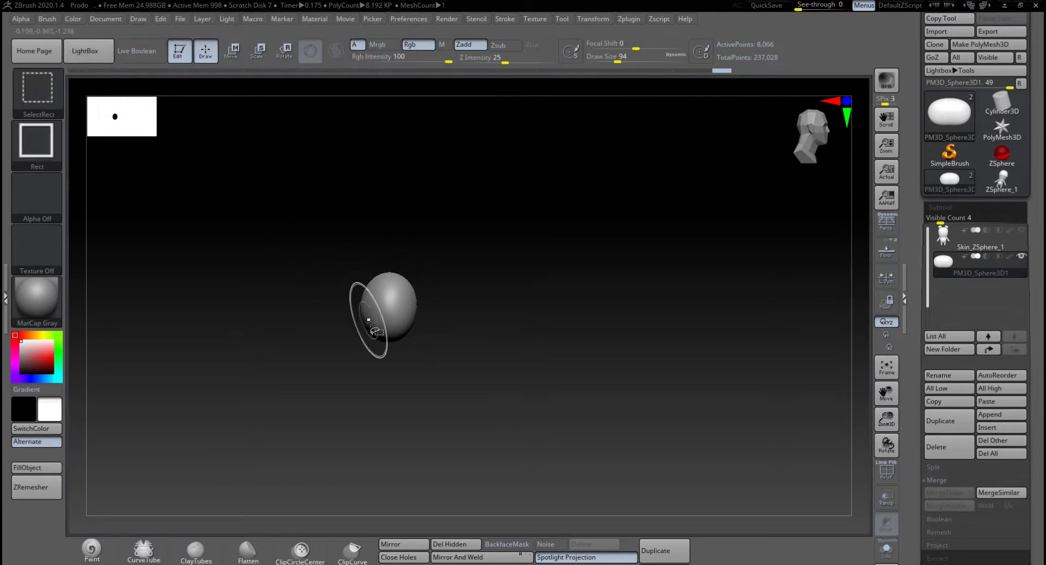
left_click(38, 90)
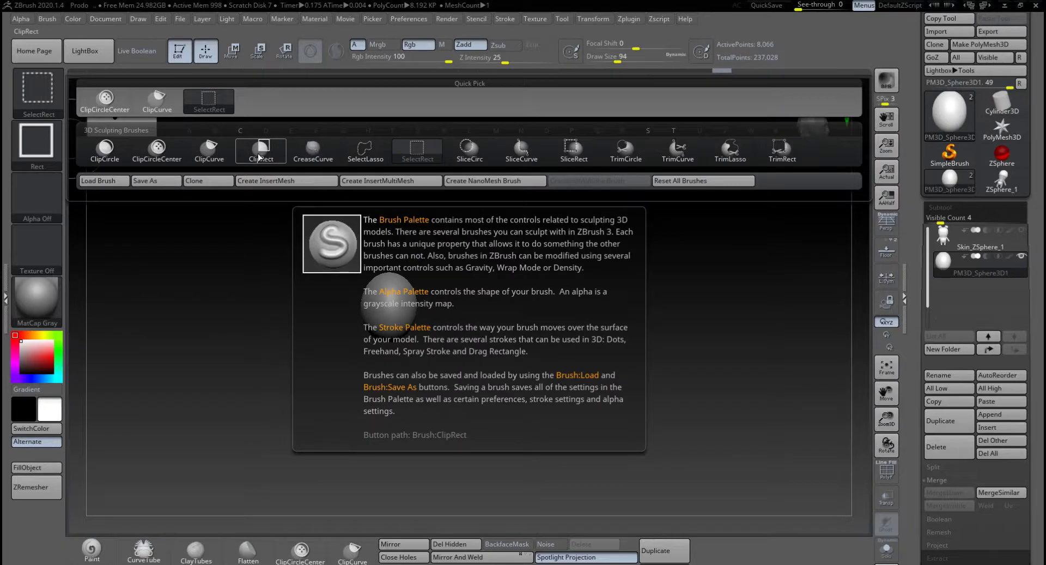
left_click(213, 158, "ctrl+shift")
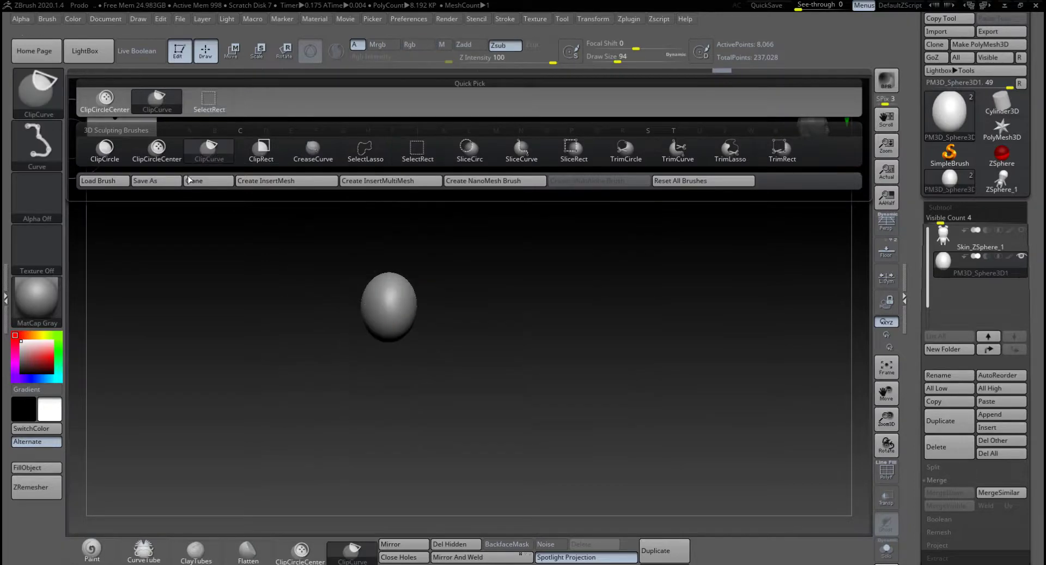
key("ctrl+shift")
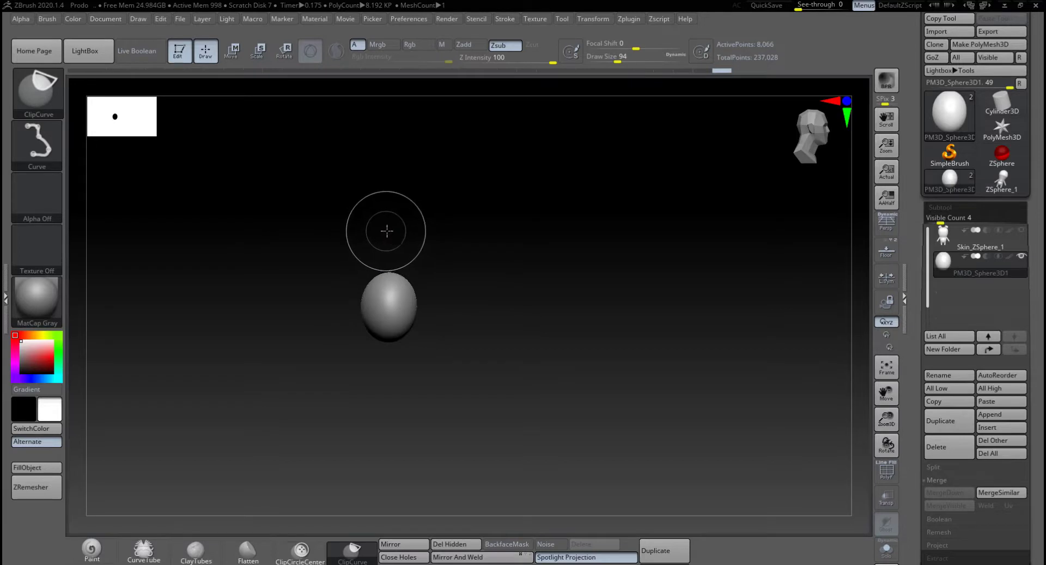
Step: Try to clip the nose in half along a straight vertical line in side view, undoing each cut
left_click_drag(385, 233, 387, 369, "ctrl+shift")
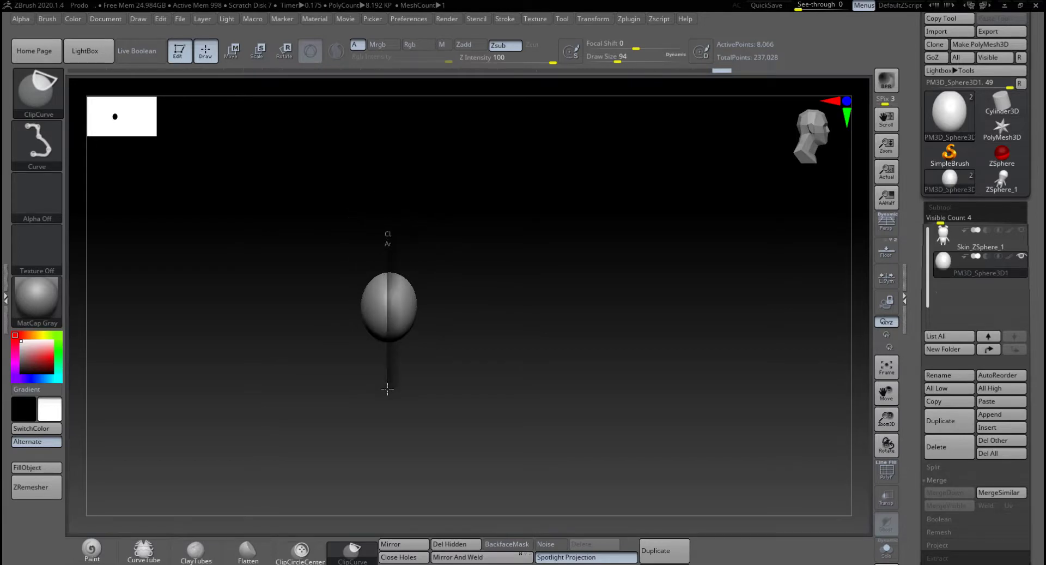
left_click_drag(387, 389, 388, 393, "ctrl+shift")
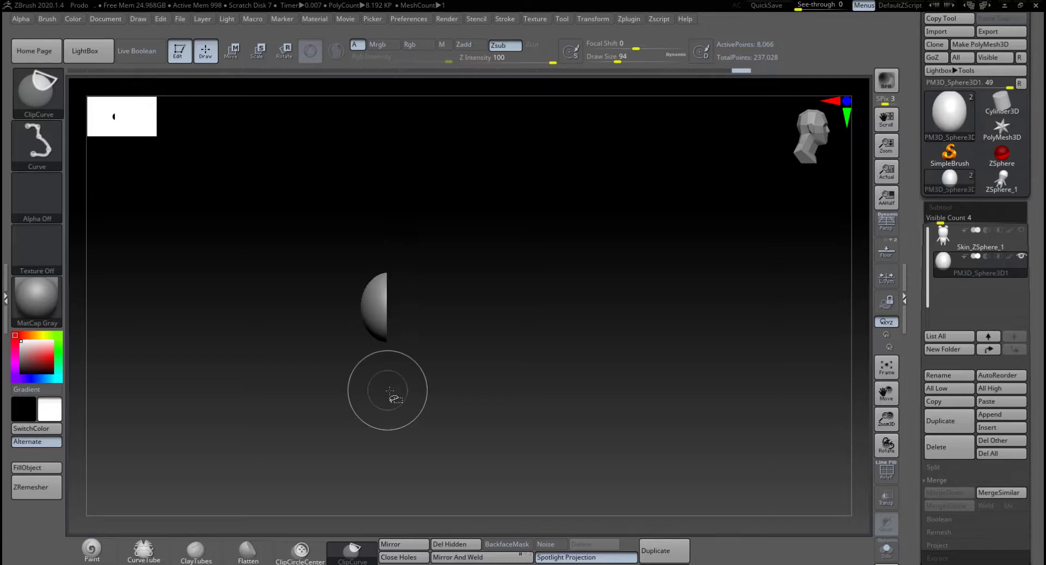
key("ctrl+z")
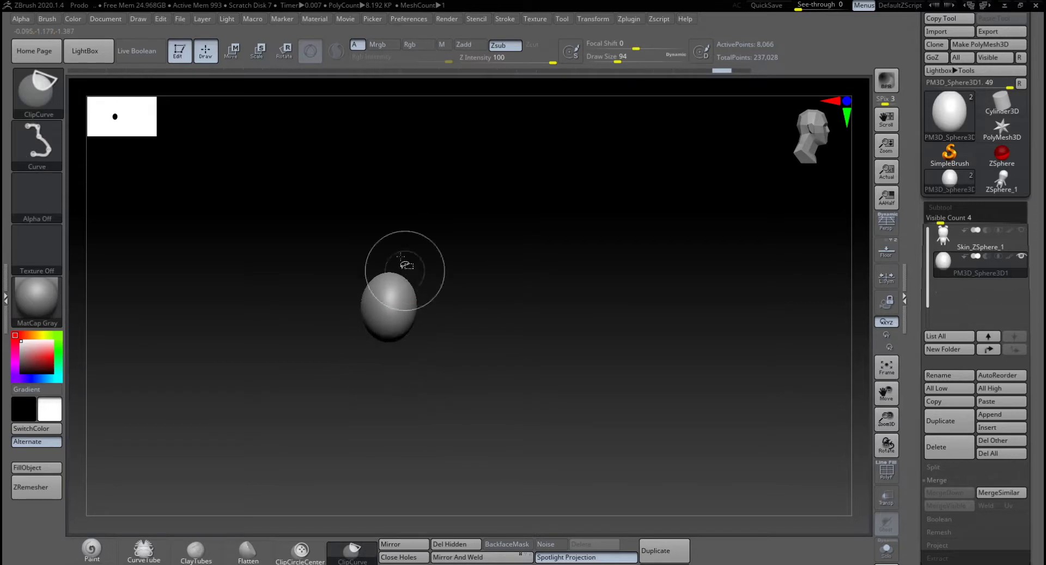
mouse_move(389, 233)
left_mouse_down("ctrl+shift")
mouse_move(380, 367)
mouse_move(393, 393)
mouse_move(385, 404)
mouse_move(346, 404)
mouse_move(387, 389)
left_mouse_up("ctrl+shift")
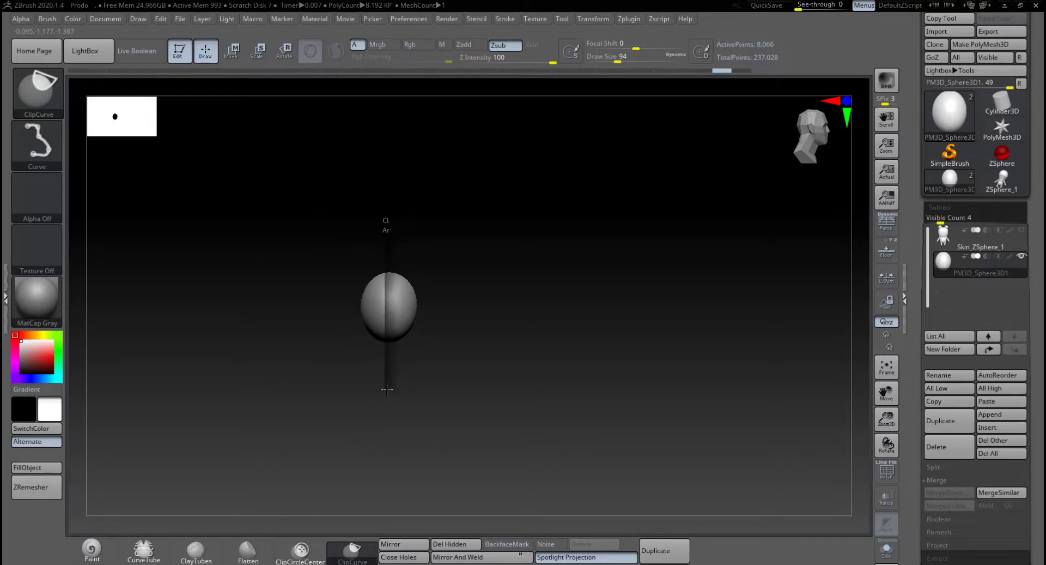
left_click_drag(385, 390, 385, 391, "ctrl+shift")
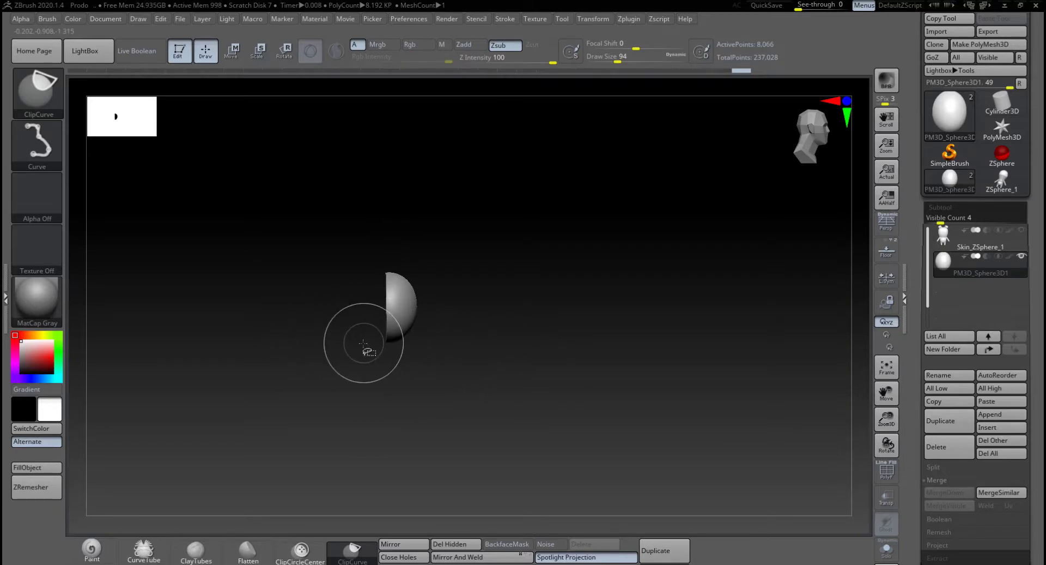
key("ctrl+z")
key("ctrl+shift")
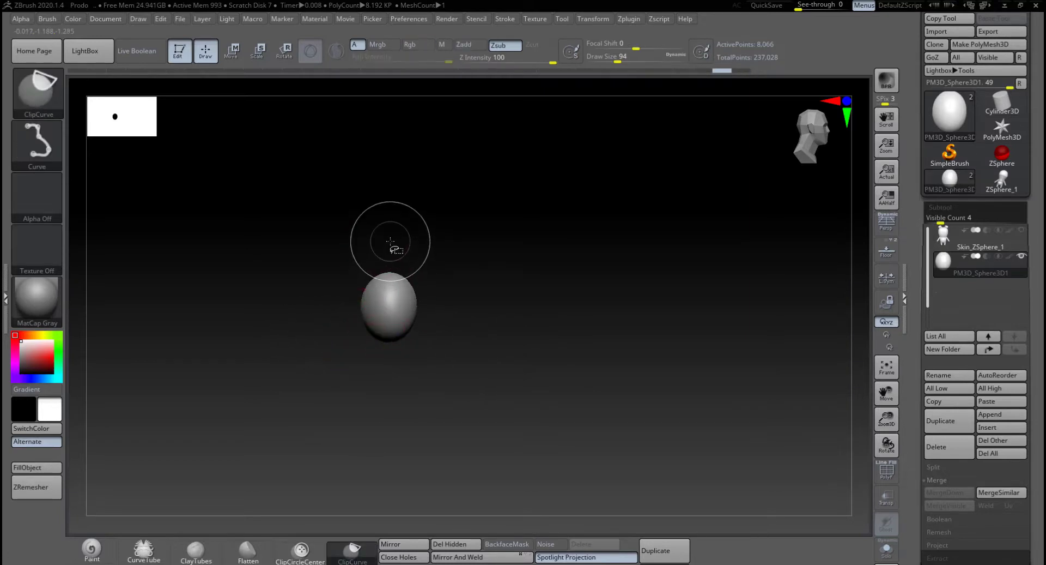
Step: Clip off the back half of the nose along a near-vertical line in side view and check its flat back face
left_click_drag(387, 238, 384, 383, "ctrl+shift")
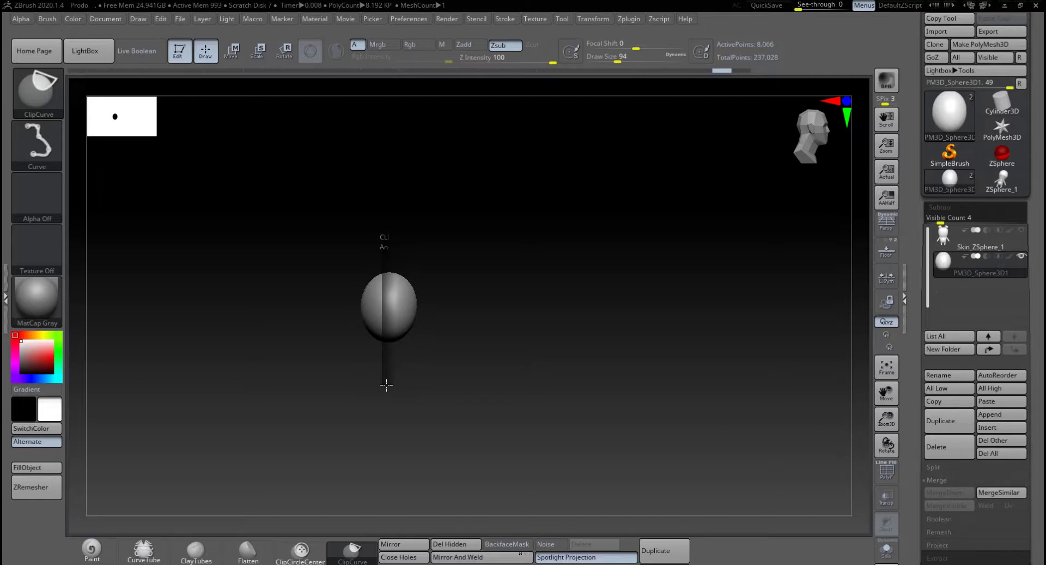
left_click_drag(386, 384, 390, 382, "ctrl+shift")
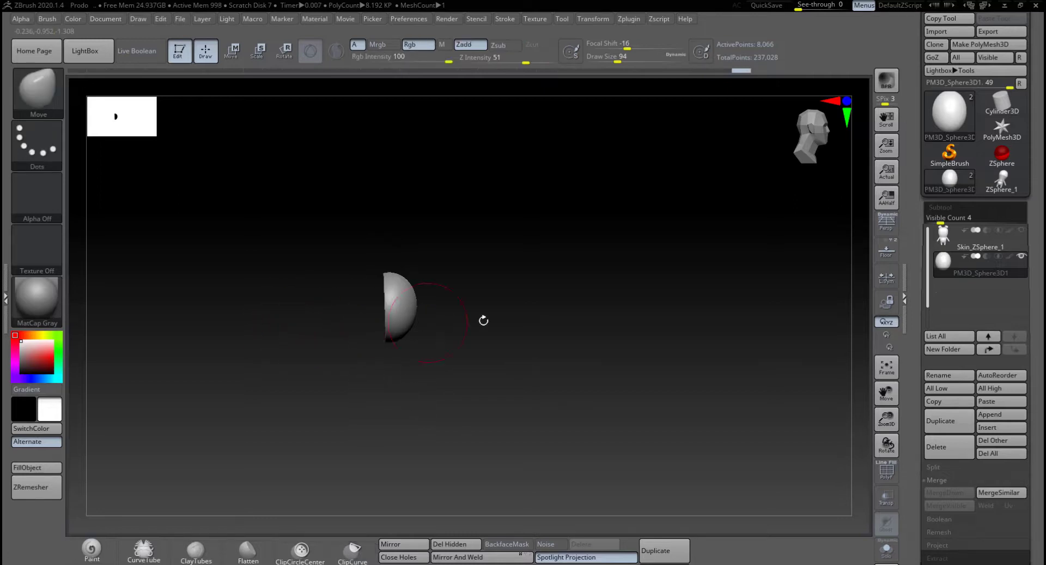
mouse_move(483, 319)
left_mouse_down()
mouse_move(545, 313)
mouse_move(446, 297)
left_mouse_up()
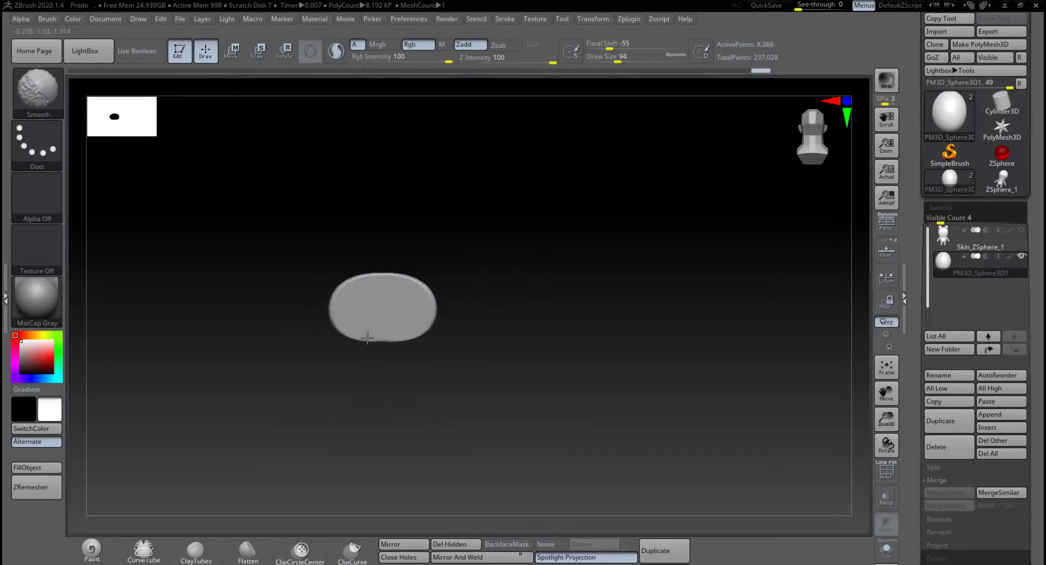
mouse_move(438, 294)
left_mouse_down("shift")
mouse_move(486, 313)
mouse_move(444, 300)
left_mouse_up("shift")
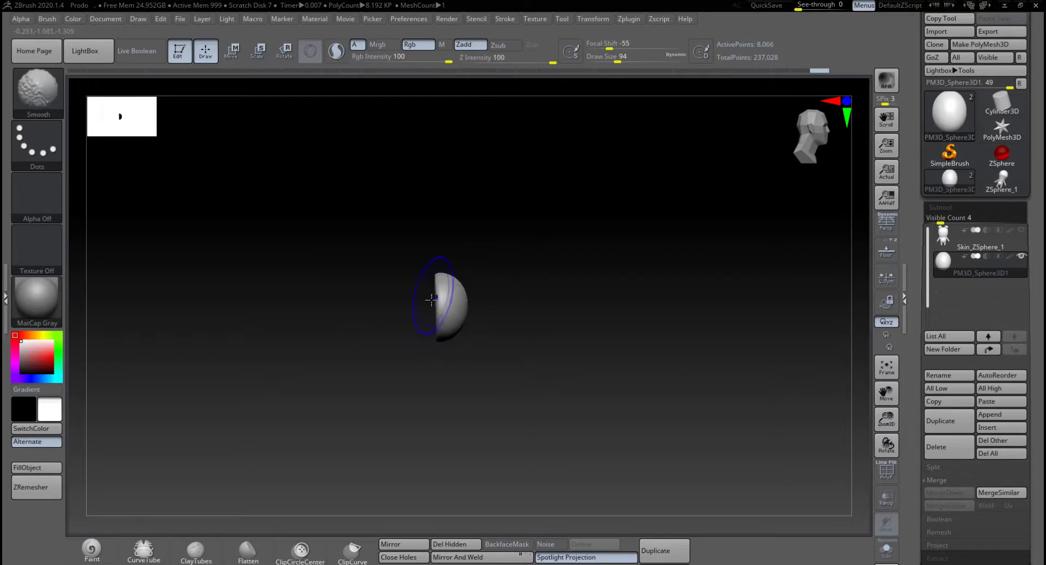
Step: Show the character body subtool again and check the clipped nose against the head from the side and front
left_click(1021, 230)
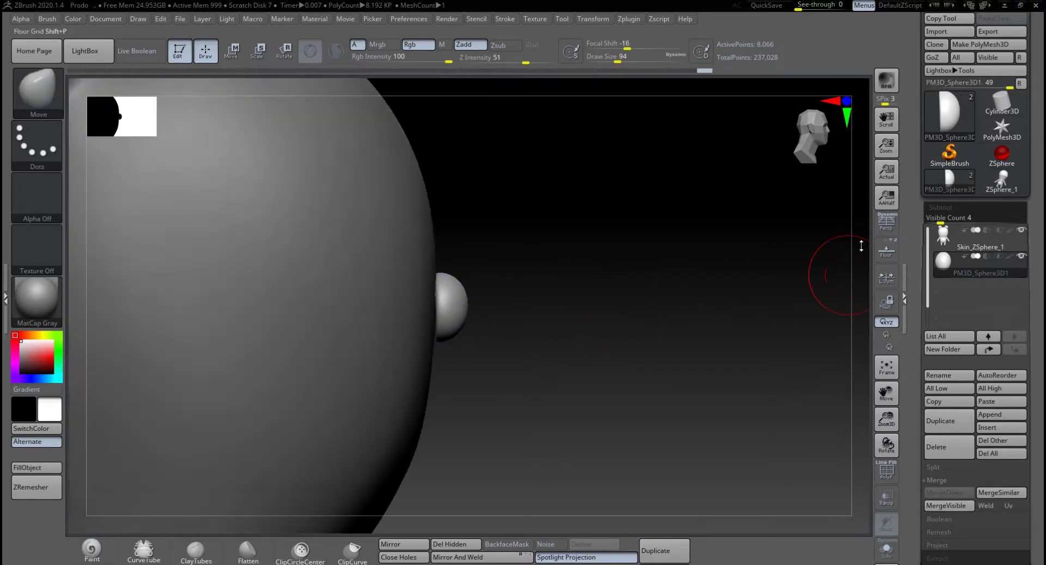
key("e")
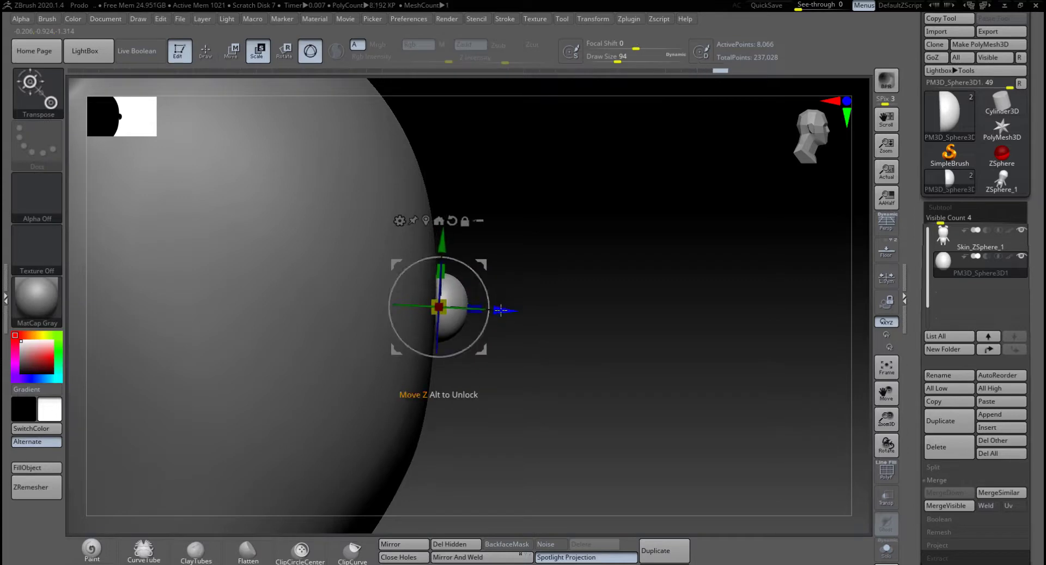
left_click_drag(612, 304, 580, 303, "shift")
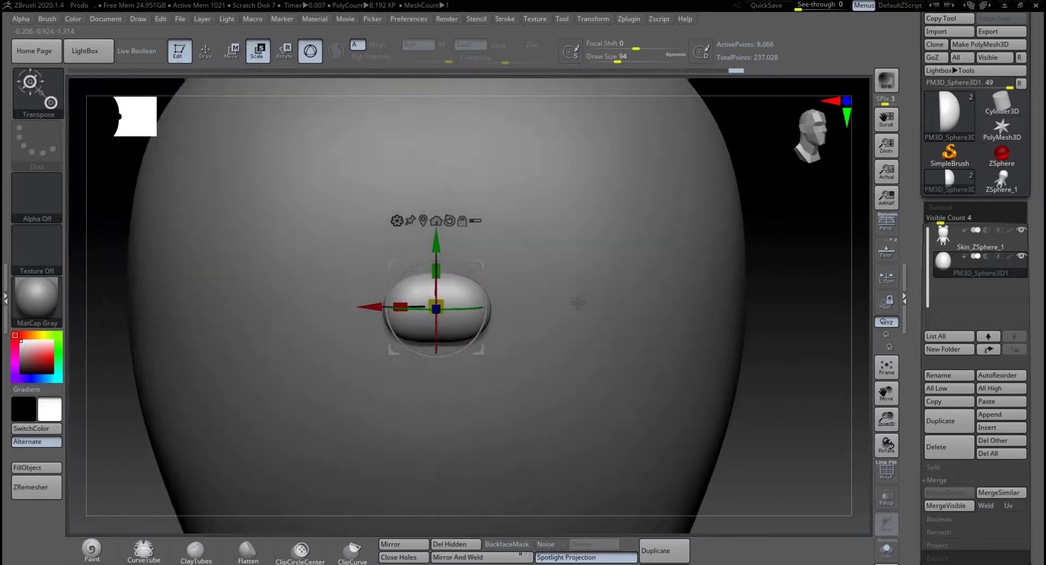
left_click(208, 54)
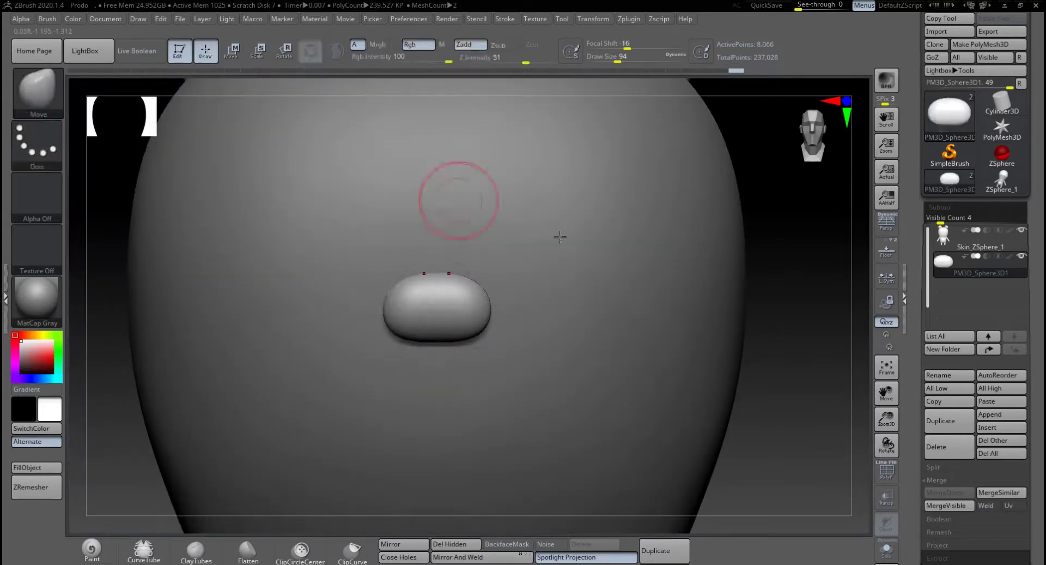
key("f")
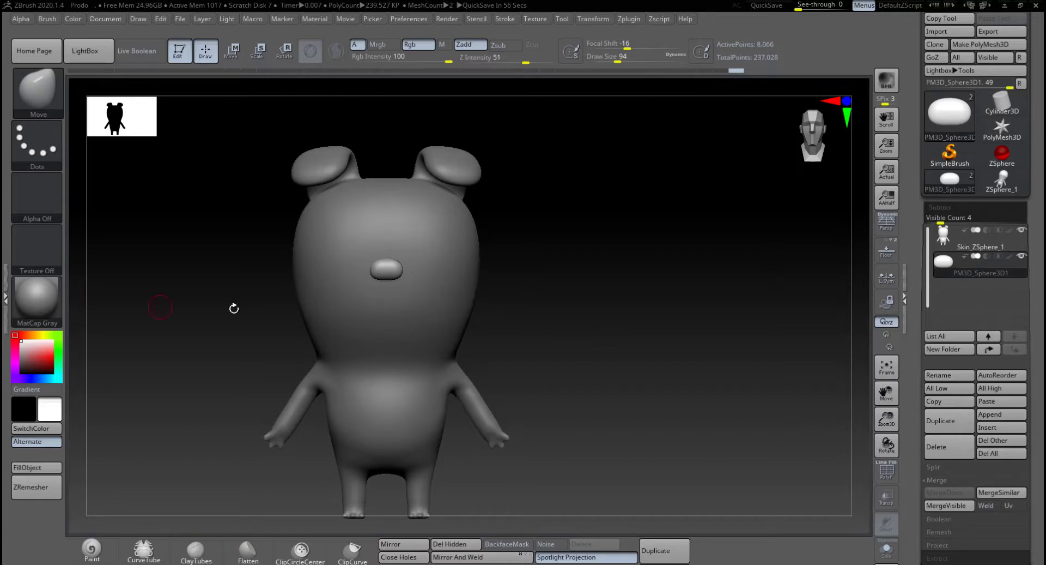
left_click_drag(519, 323, 608, 322, "alt")
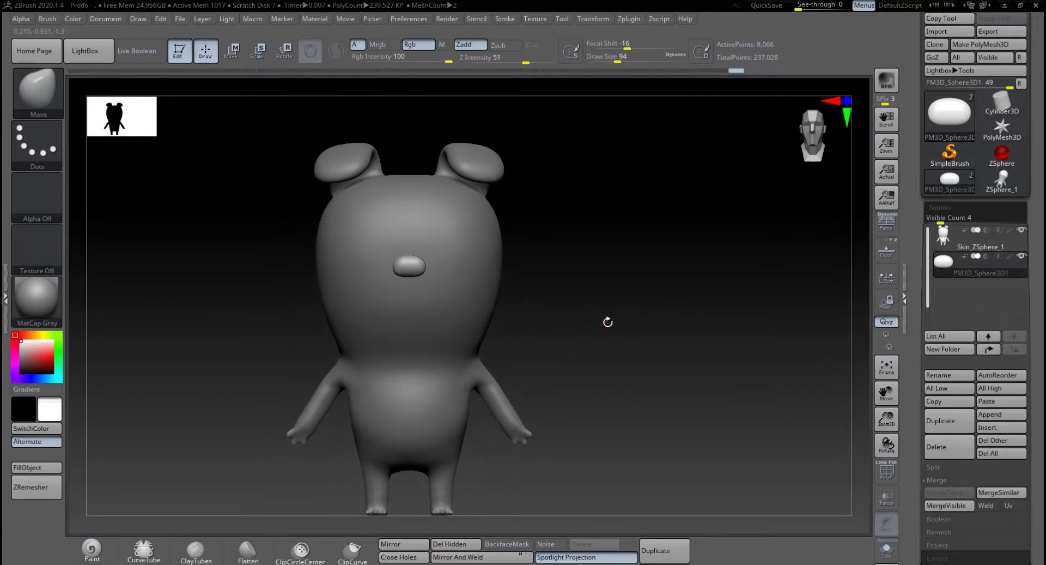
Step: Select the Skin_ZSphere_1 body subtool, review its DynaMesh settings and display the reference image over the face
left_click(933, 241)
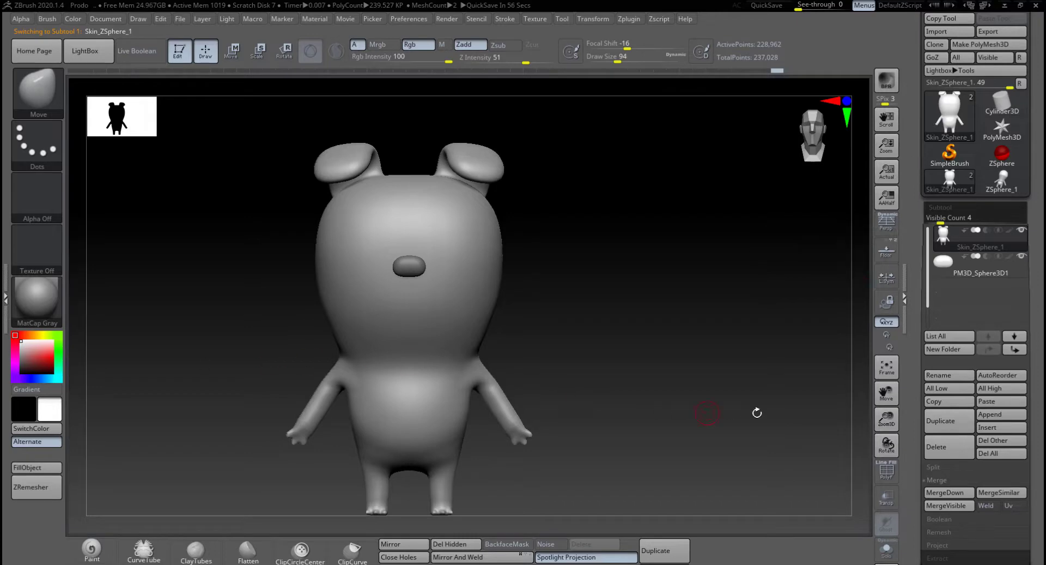
scroll(1042, 481, "down", 1)
scroll(1041, 481, "down", 10)
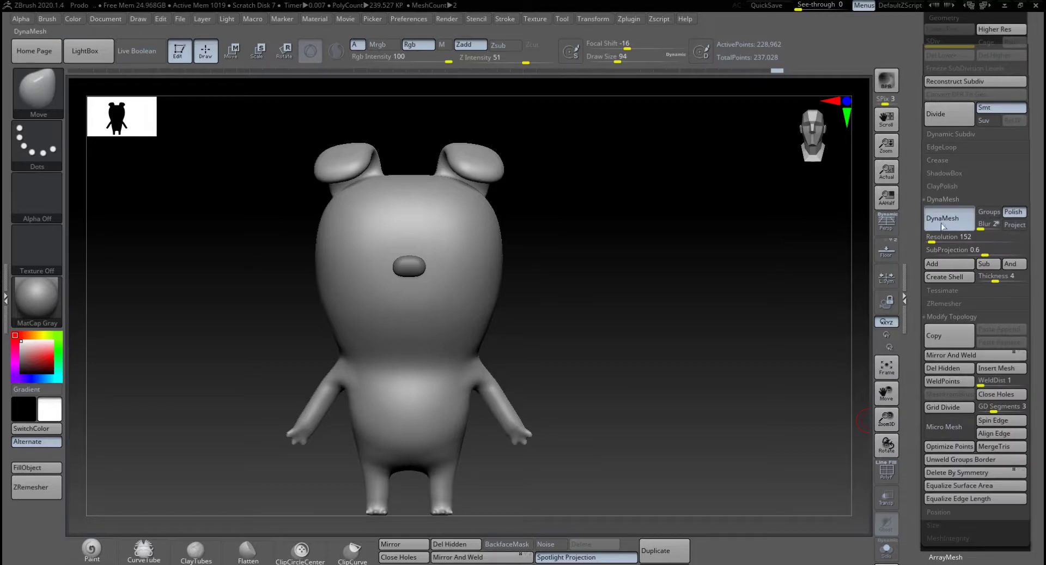
scroll(1039, 222, "up", 8)
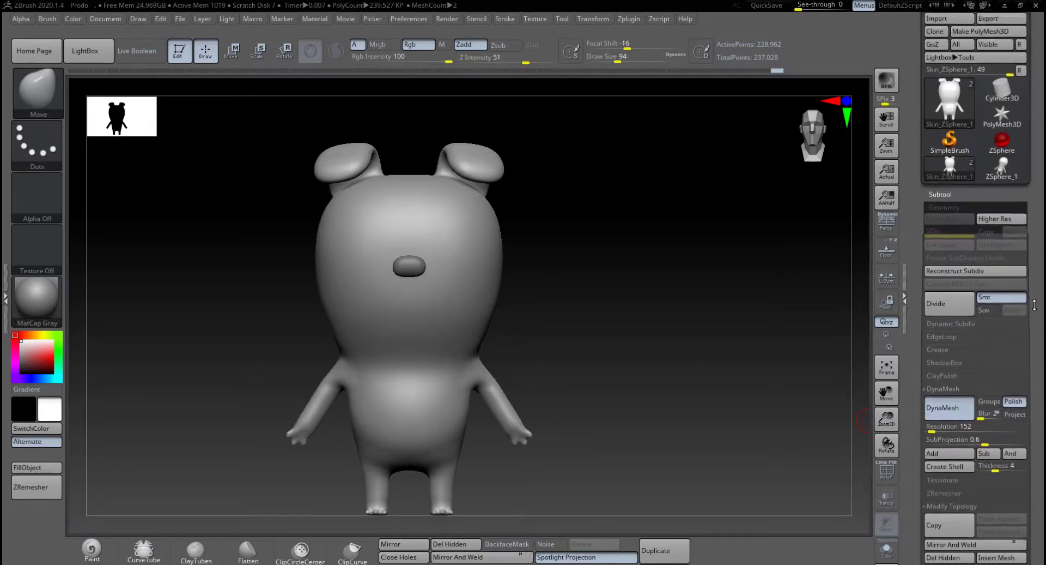
left_click_drag(577, 308, 475, 334)
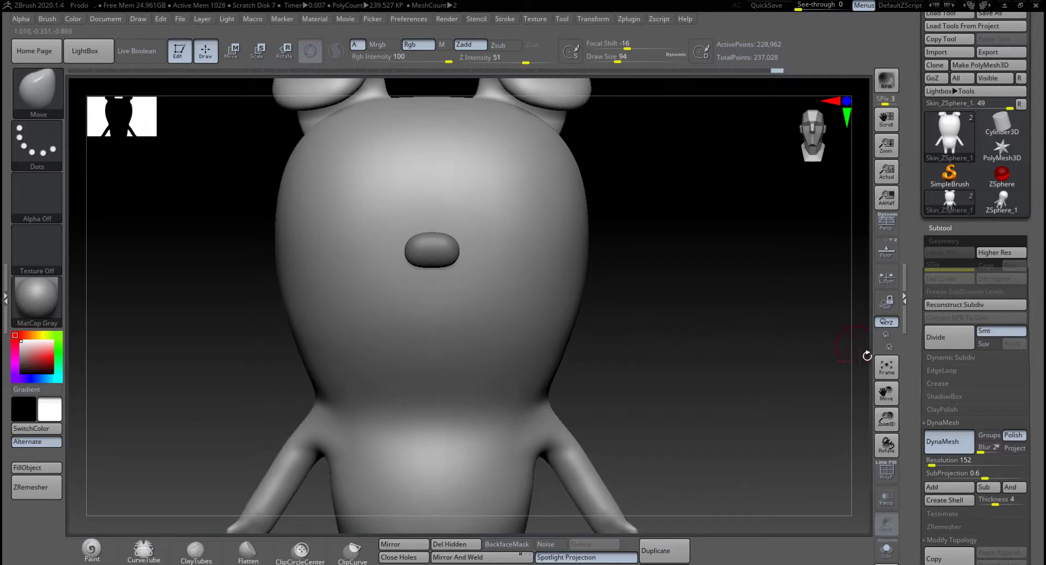
left_click(887, 250)
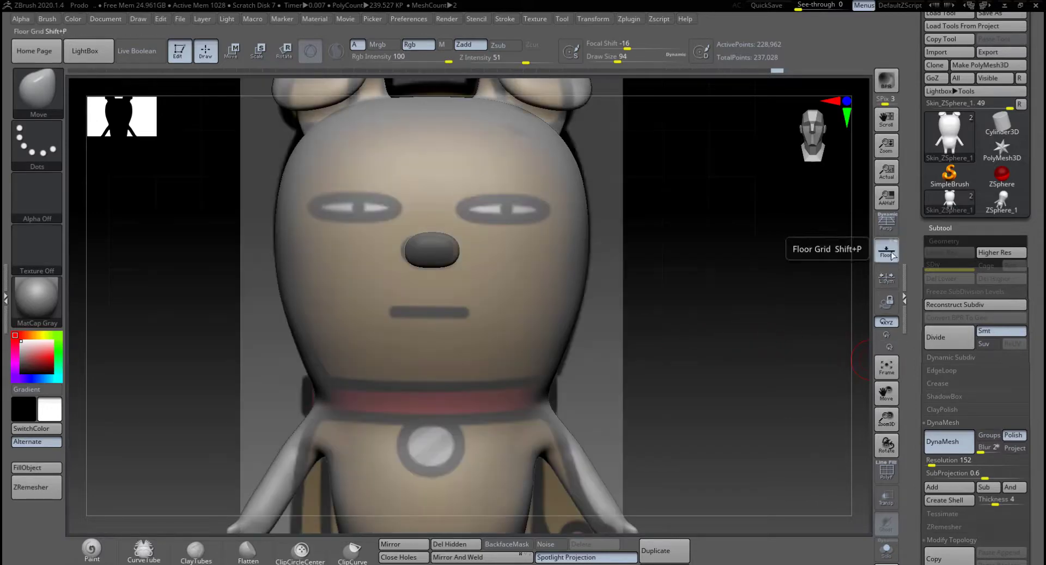
left_click_drag(667, 337, 569, 347)
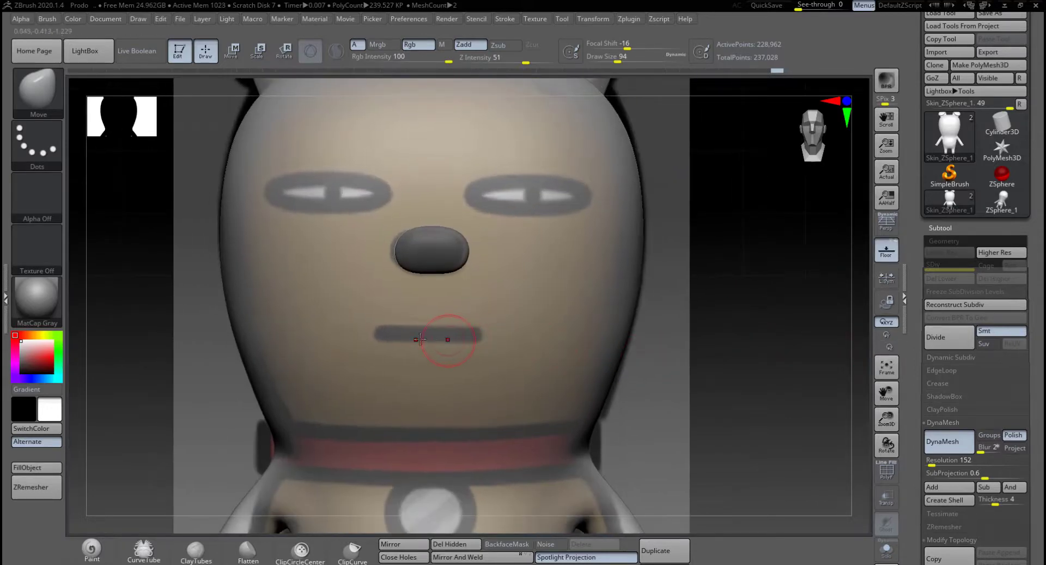
Step: Mask the mouth strip and the lower-lip area beneath it on the body with MaskPen at draw size 51
key("space")
left_click_drag(420, 339, 406, 341)
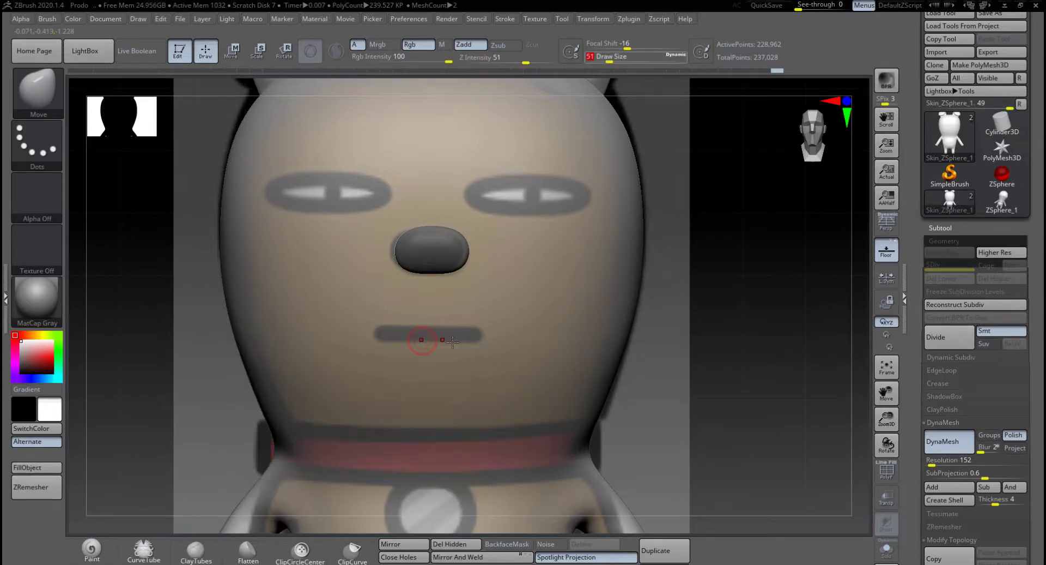
mouse_move(726, 338)
left_mouse_down()
mouse_move(635, 345)
mouse_move(673, 353)
mouse_move(611, 346)
left_mouse_up()
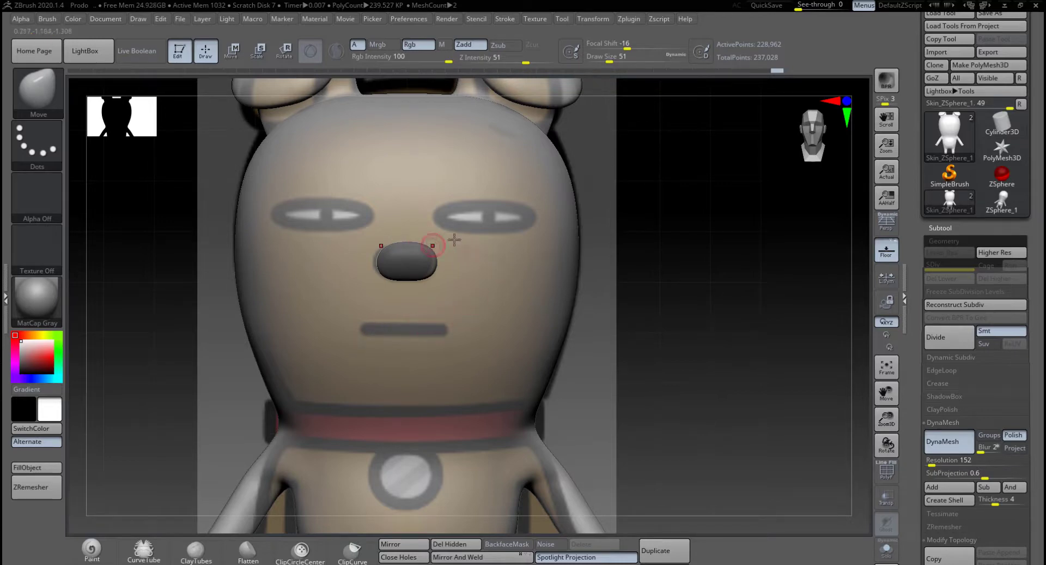
key("ctrl")
left_click_drag(650, 271, 663, 288, "alt")
mouse_move(660, 329)
left_mouse_down("alt")
mouse_move(678, 273)
mouse_move(680, 281)
left_mouse_up("alt")
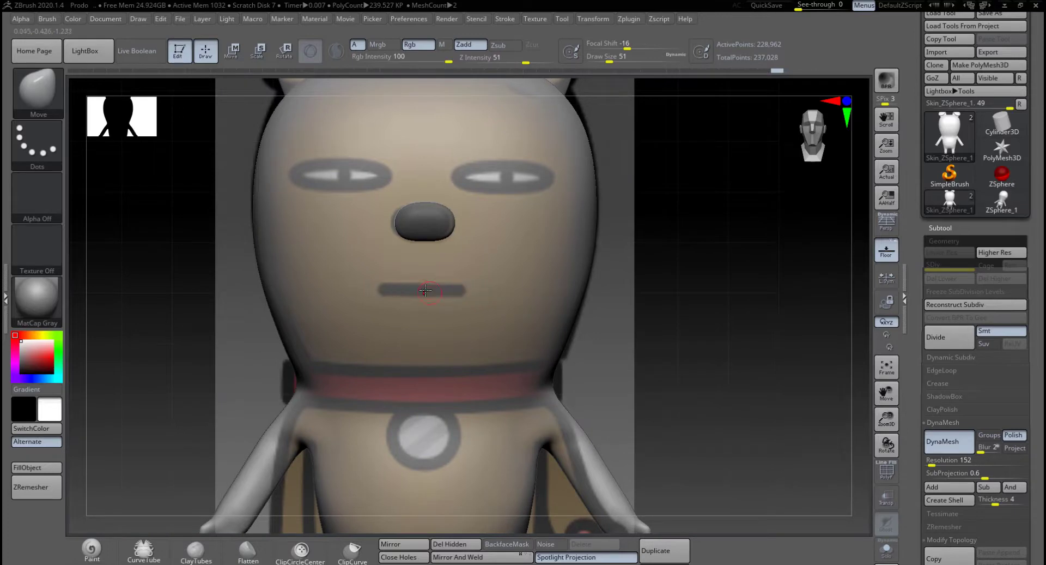
left_click(941, 228)
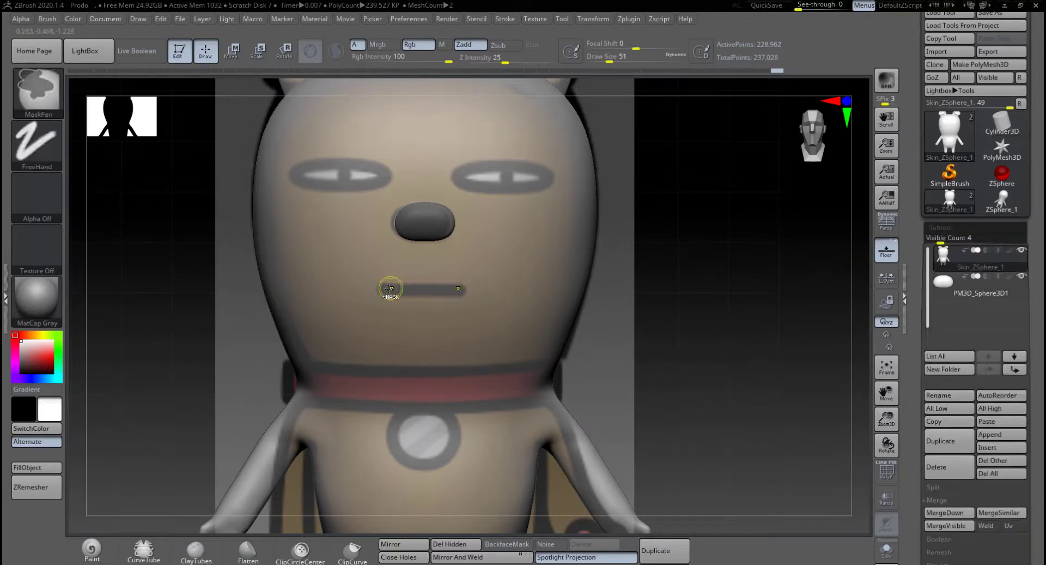
left_click_drag(384, 288, 438, 287, "ctrl")
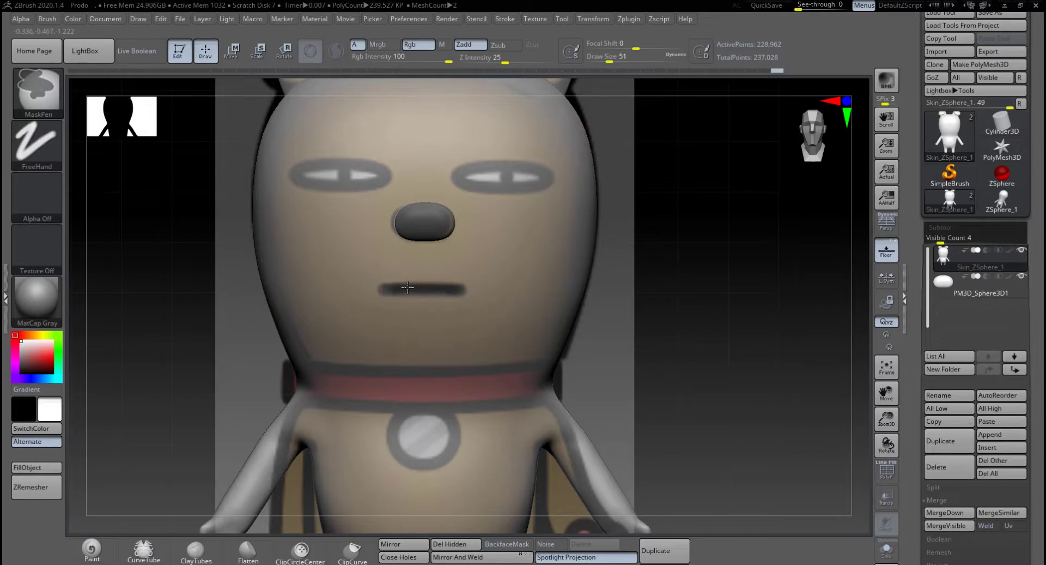
mouse_move(383, 297)
left_mouse_down("ctrl")
mouse_move(384, 312)
mouse_move(416, 318)
mouse_move(462, 290)
mouse_move(384, 291)
mouse_move(388, 316)
mouse_move(422, 323)
mouse_move(455, 300)
mouse_move(405, 296)
left_mouse_up("ctrl")
key("ctrl+z")
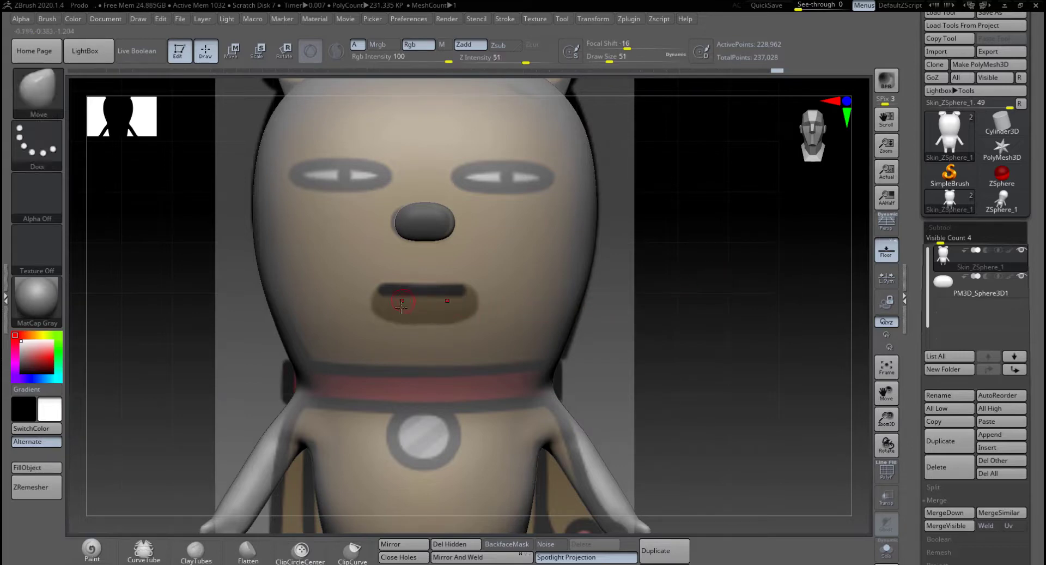
Step: Invert the mask so only the mouth area is editable, and hide the reference image
left_click_drag(656, 310, 656, 340, "alt")
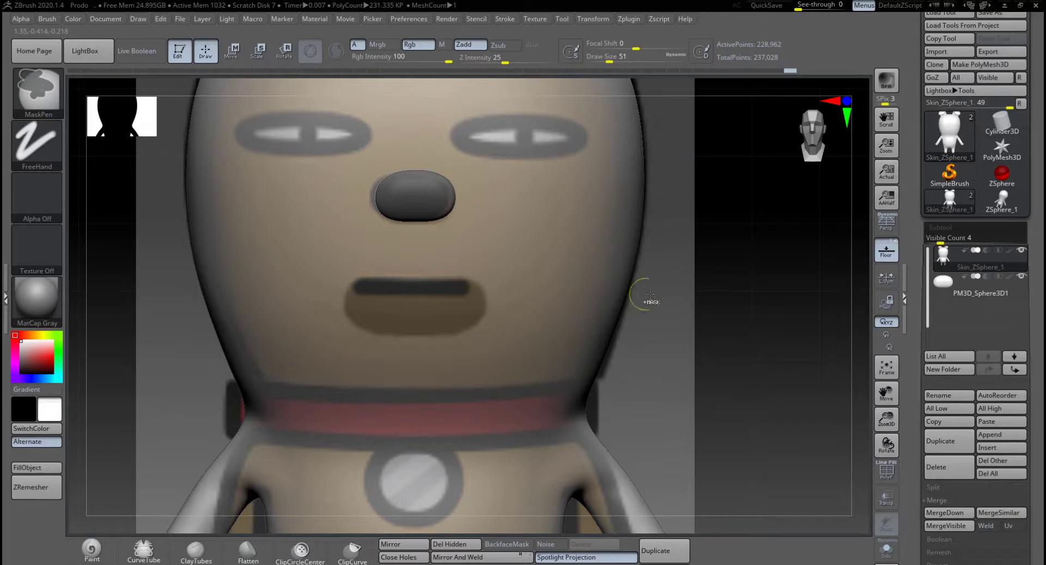
left_click(748, 307, "ctrl")
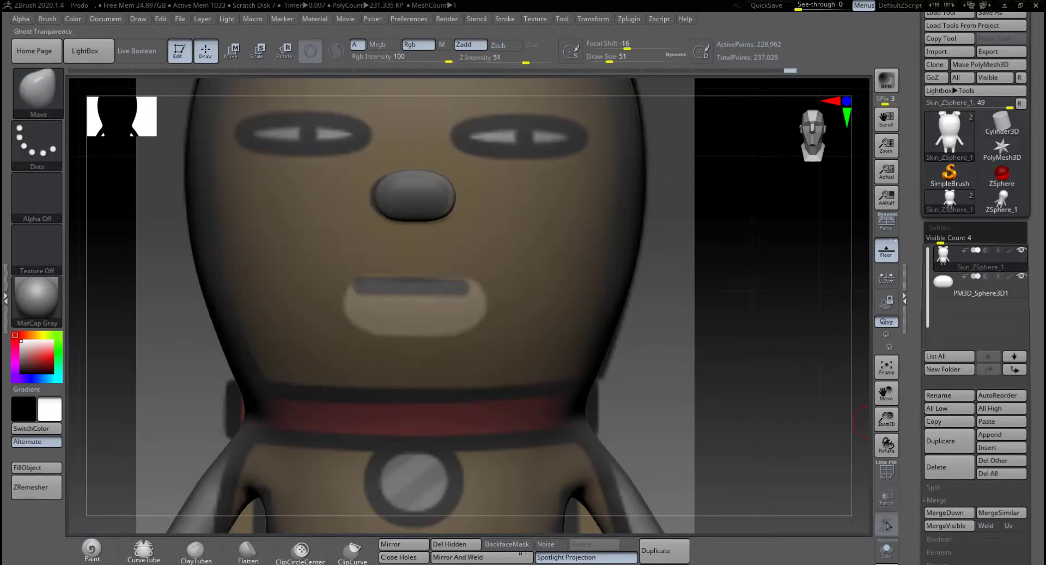
left_click(1019, 288)
left_click(891, 254)
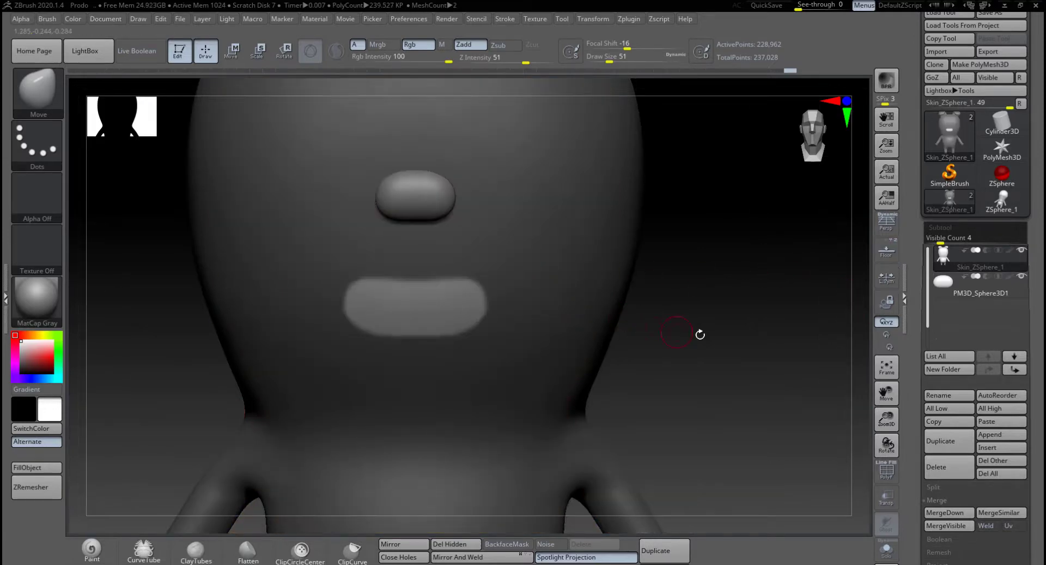
Step: Refine the lower edge and corners of the unmasked mouth area with MaskPen at draw size 51
mouse_move(700, 334)
left_mouse_down()
mouse_move(726, 325)
mouse_move(707, 325)
left_mouse_up()
key("ctrl")
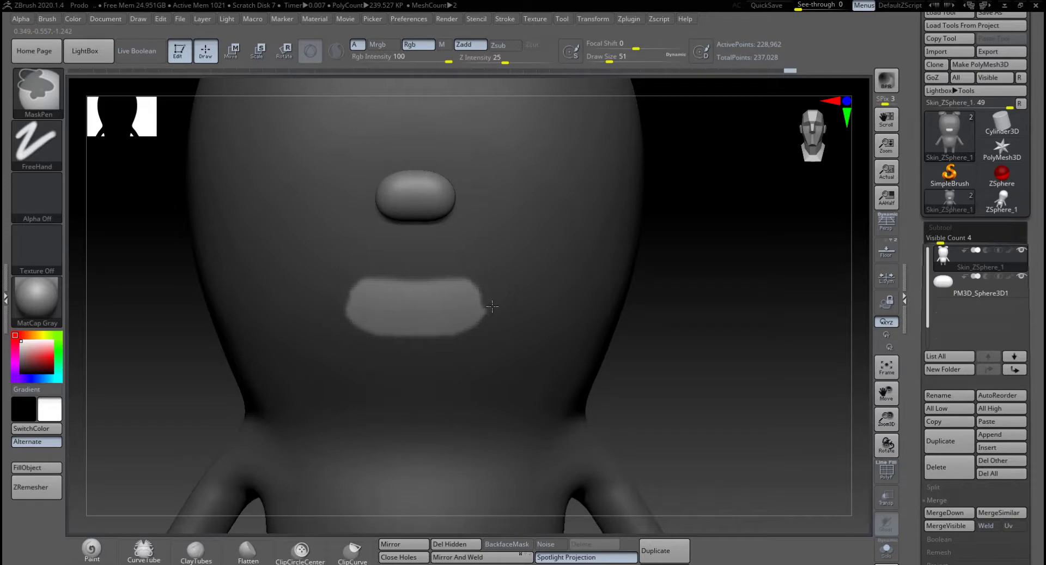
left_click_drag(482, 322, 459, 334, "ctrl")
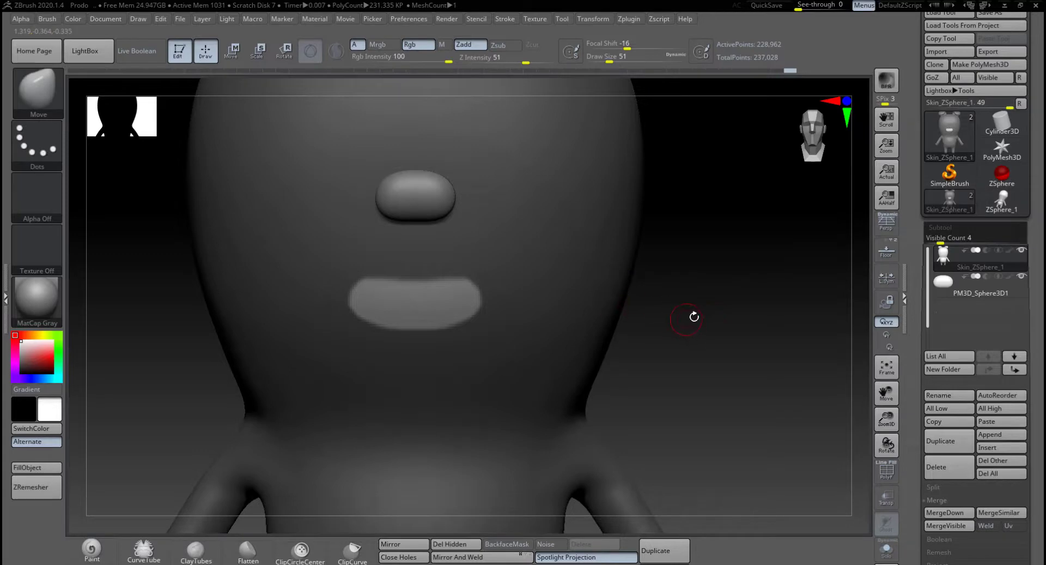
Step: Center the transform gizmo on the unmasked mouth area and push it back into the head along Z, then return to Draw mode
left_click_drag(693, 316, 735, 316, "shift")
left_click(233, 59)
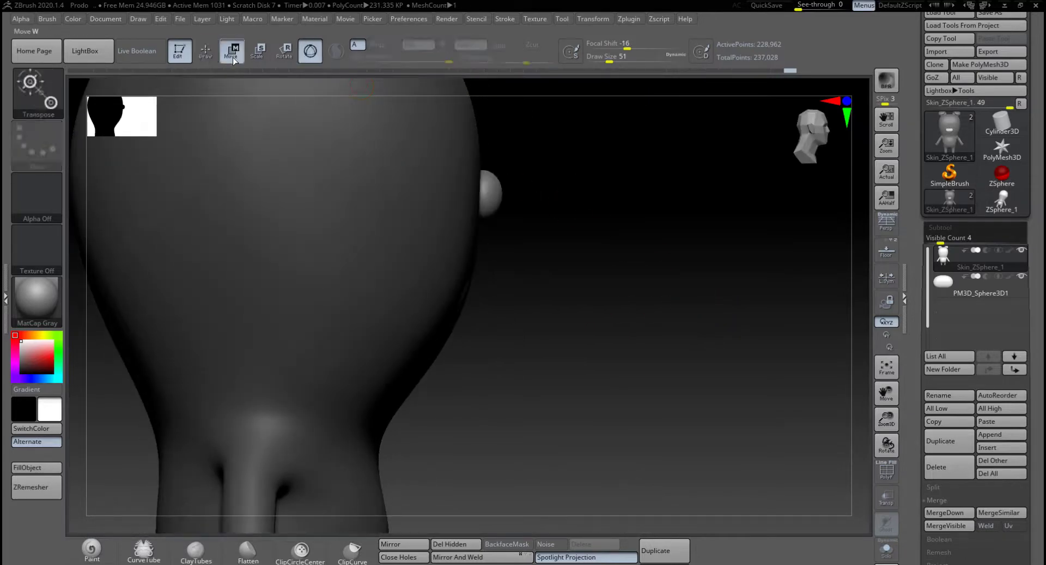
left_click_drag(571, 315, 516, 315, "alt")
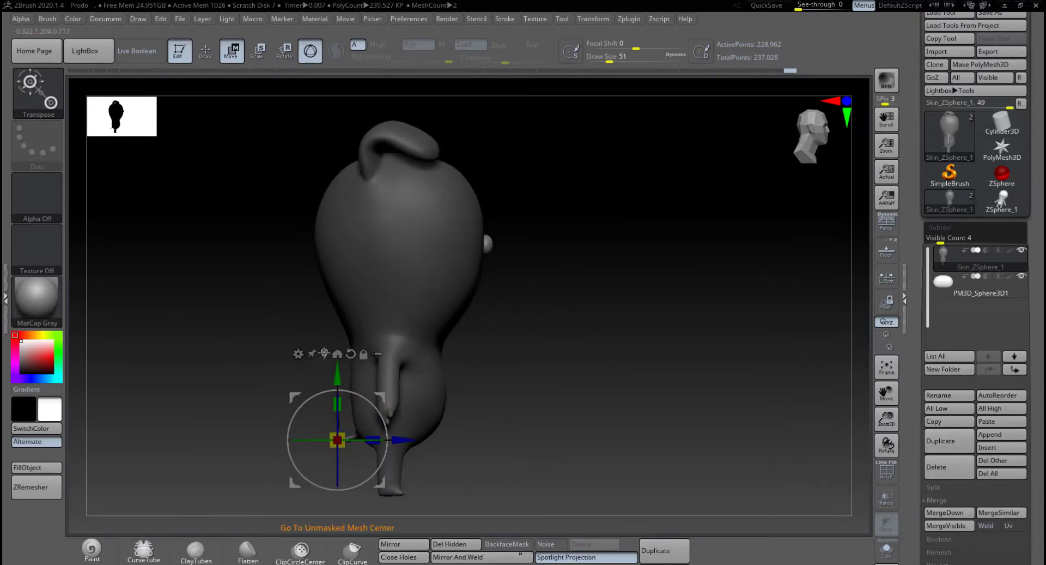
left_click(325, 354)
left_click_drag(479, 368, 540, 404, "alt")
left_click_drag(481, 330, 454, 329)
left_click_drag(599, 330, 789, 364)
left_click_drag(441, 329, 444, 328)
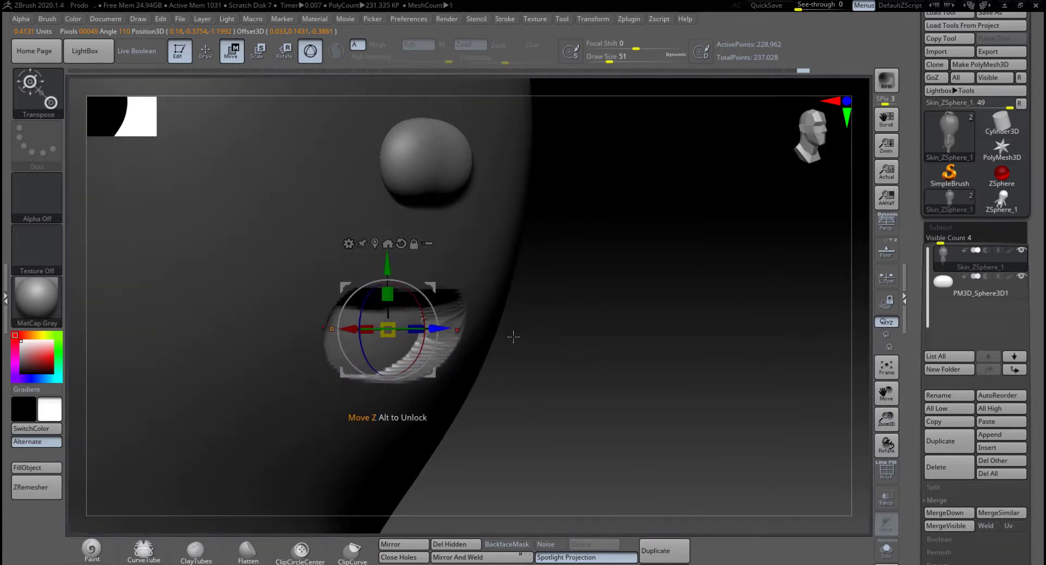
left_click_drag(514, 336, 656, 329)
key("q")
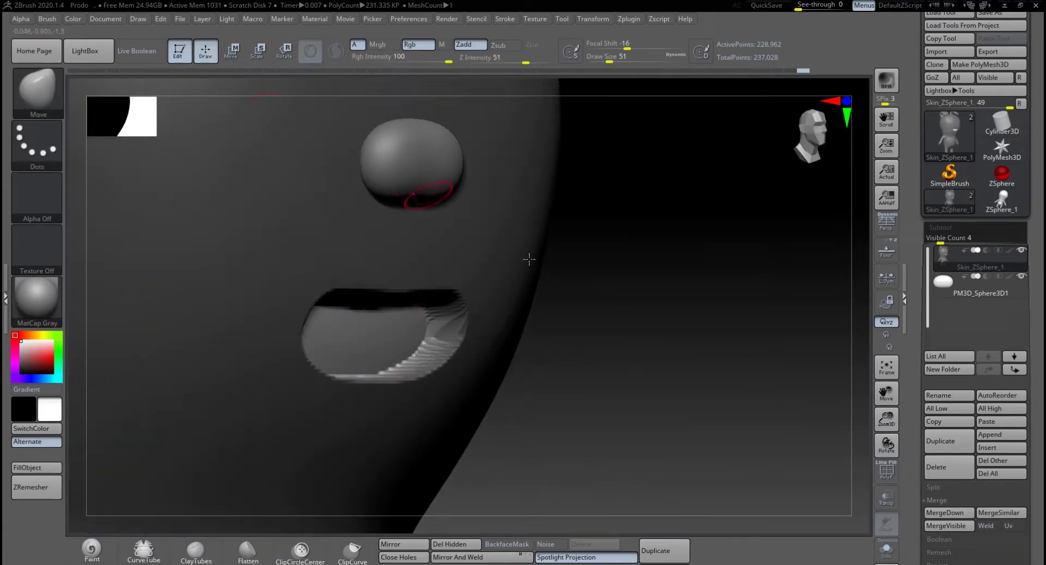
Step: Clear the mask and remesh the body with DynaMesh to even out the stretched mouth walls
left_click_drag(578, 340, 584, 376, "alt")
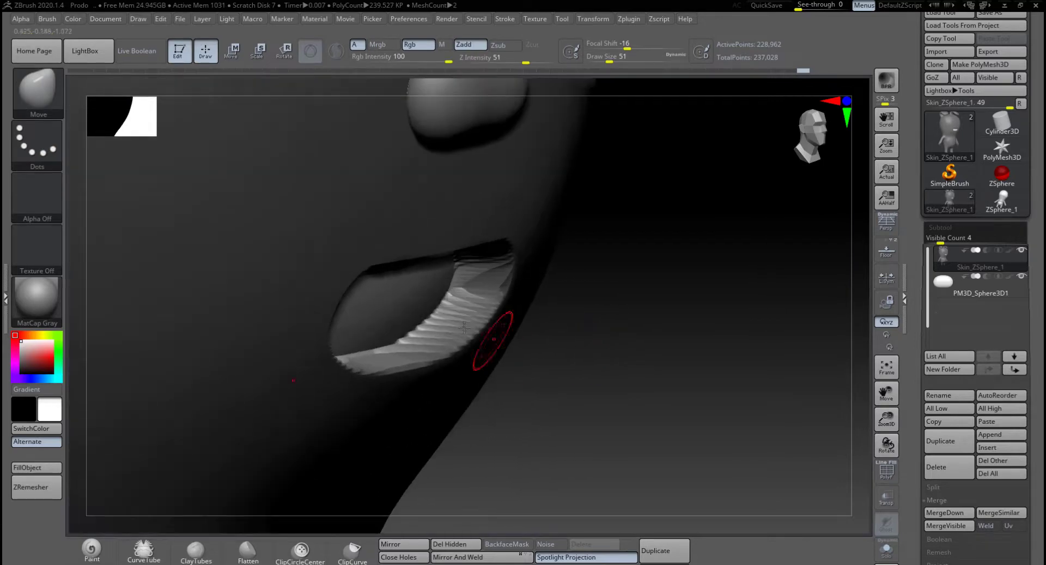
mouse_move(610, 319)
left_mouse_down("ctrl+shift")
mouse_move(642, 351)
mouse_move(621, 327)
left_mouse_up("ctrl+shift")
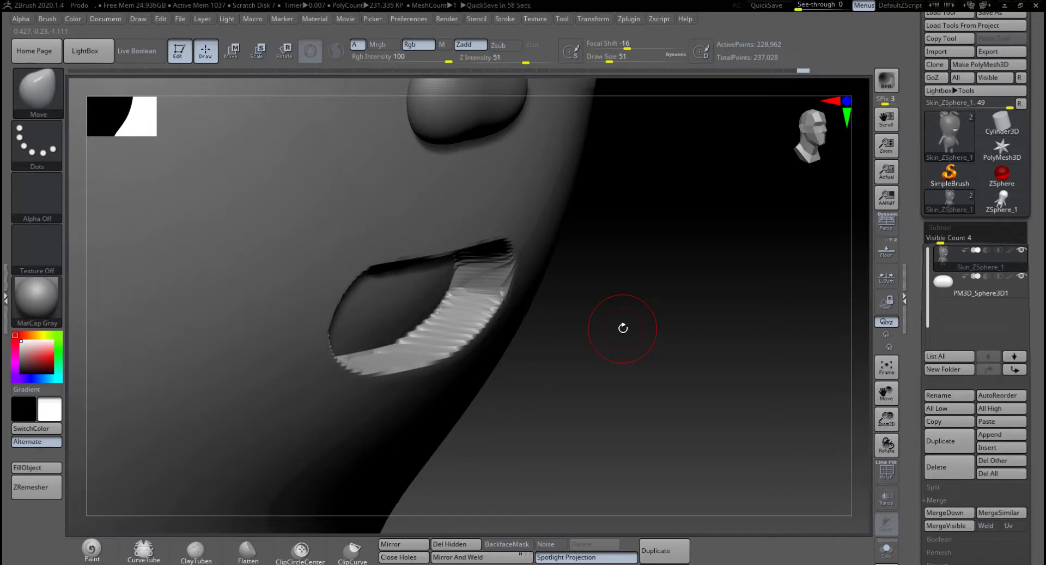
mouse_move(574, 295)
left_mouse_down("ctrl")
mouse_move(635, 341)
mouse_move(576, 339)
mouse_move(591, 341)
left_mouse_up("ctrl")
Step: Smooth the rim and inner corners of the mouth cavity at draw size 23
key("space")
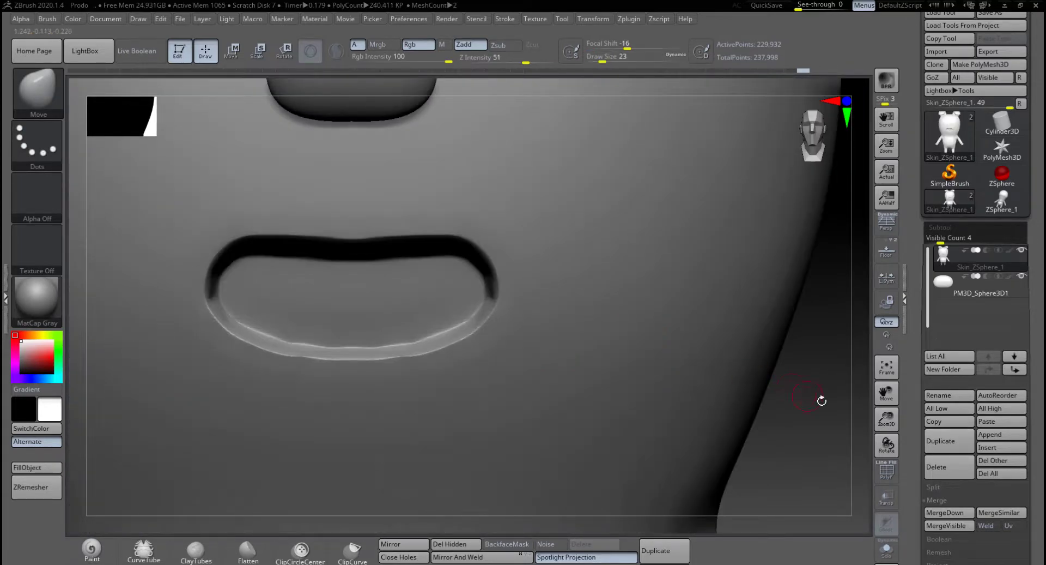
left_click_drag(822, 399, 795, 372, "alt")
key("shift")
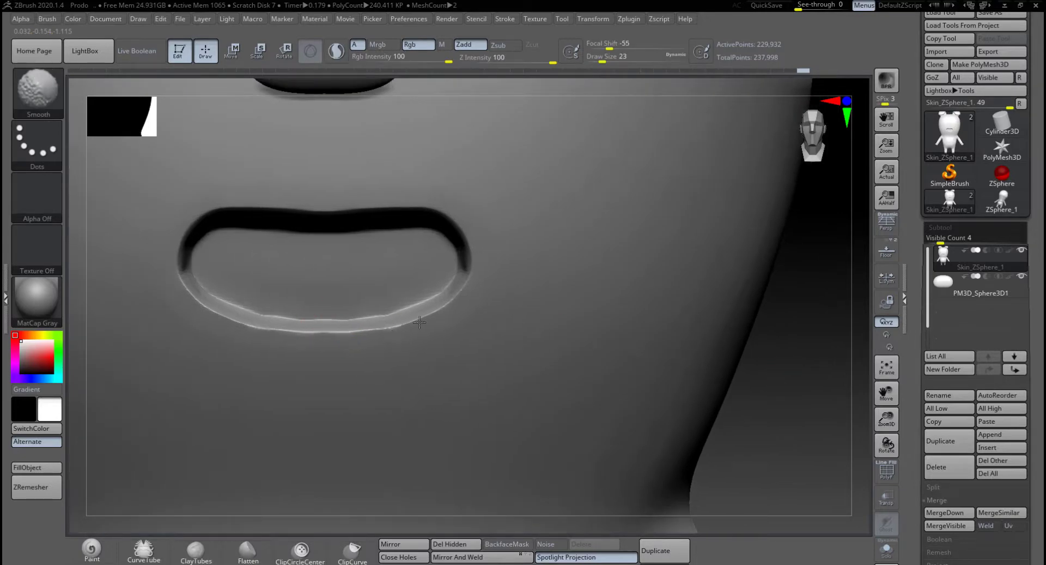
left_click_drag(420, 322, 432, 312, "shift")
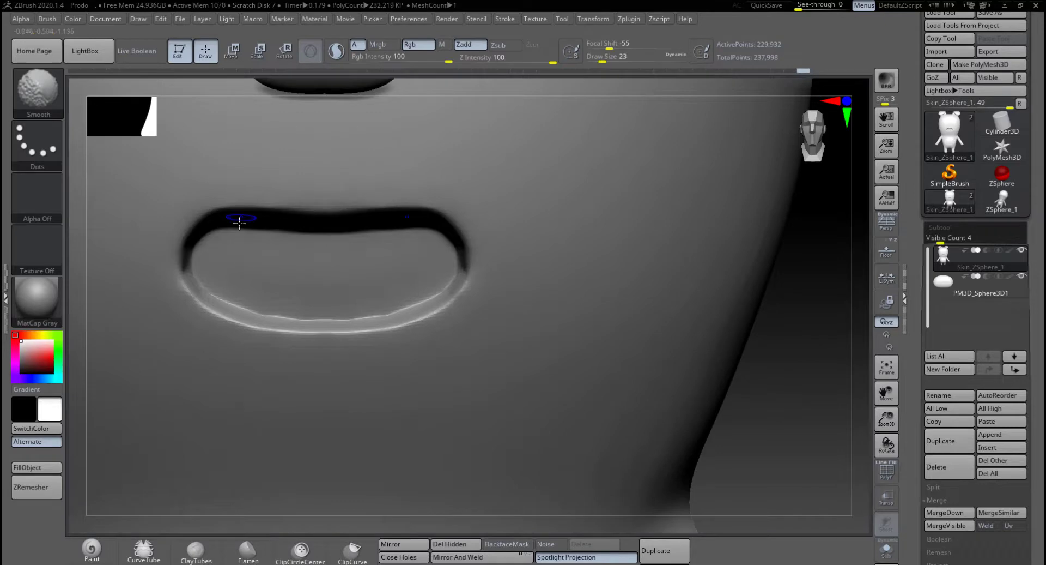
left_click_drag(806, 348, 407, 262)
key("shift")
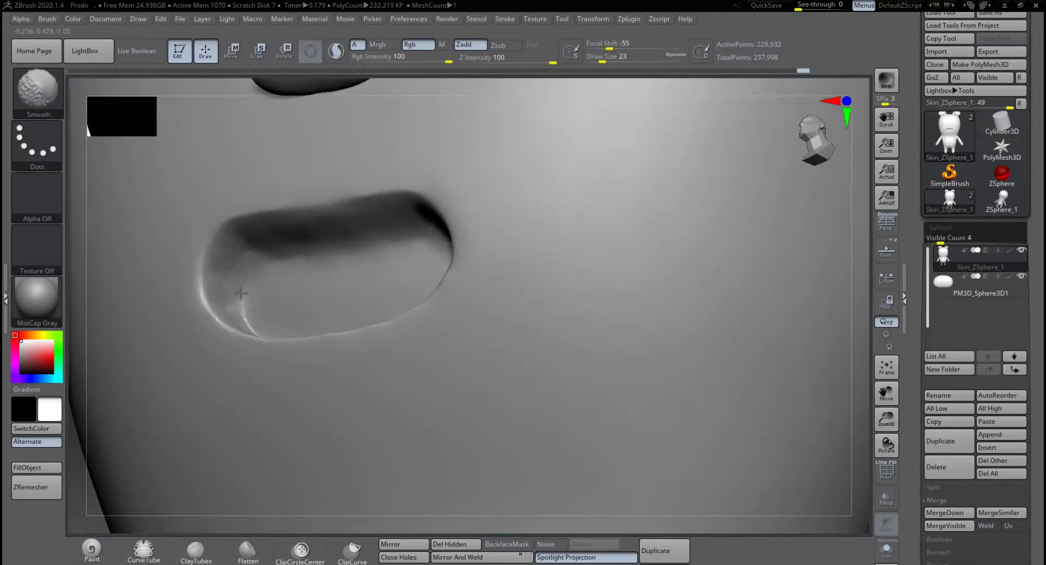
left_click_drag(242, 319, 251, 326, "shift")
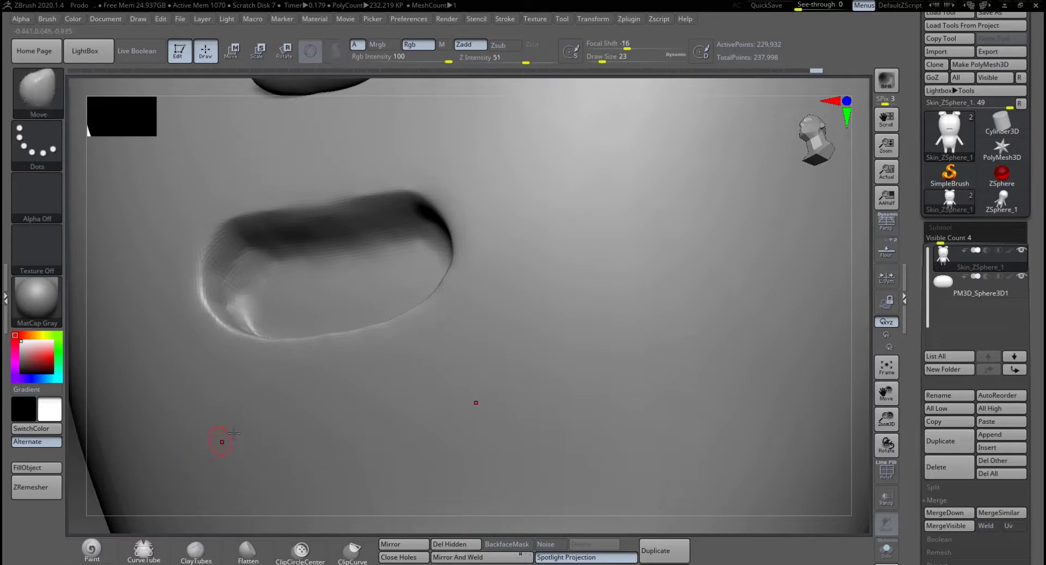
Step: Choose the SelectRect brush and isolate the horizontal band of the head around the mouth
key("f")
mouse_move(621, 333)
left_mouse_down()
mouse_move(708, 323)
mouse_move(680, 327)
mouse_move(603, 409)
left_mouse_up()
left_click_drag(695, 333, 647, 333, "alt")
key("ctrl+shift")
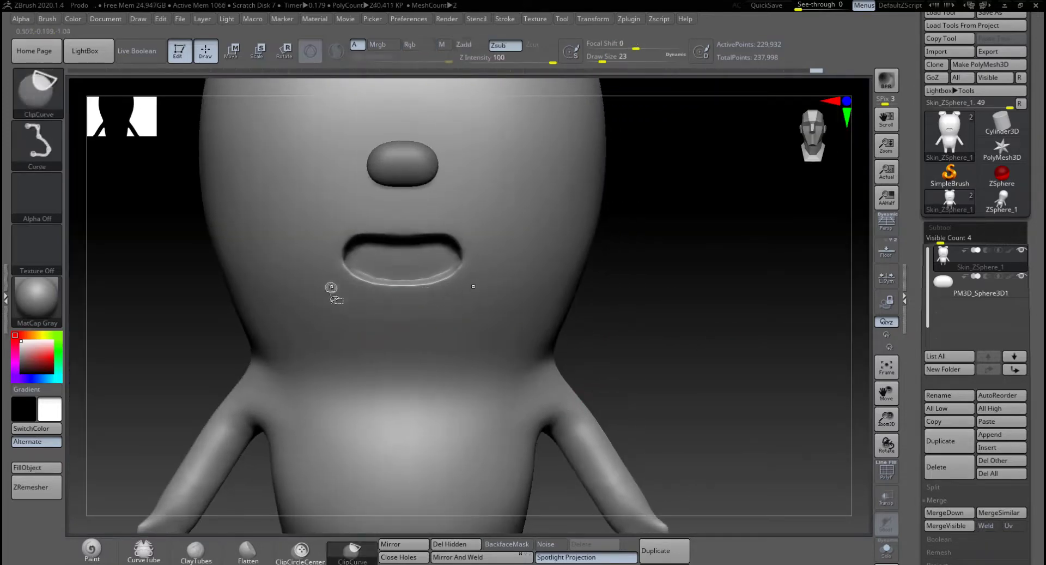
key("ctrl+shift")
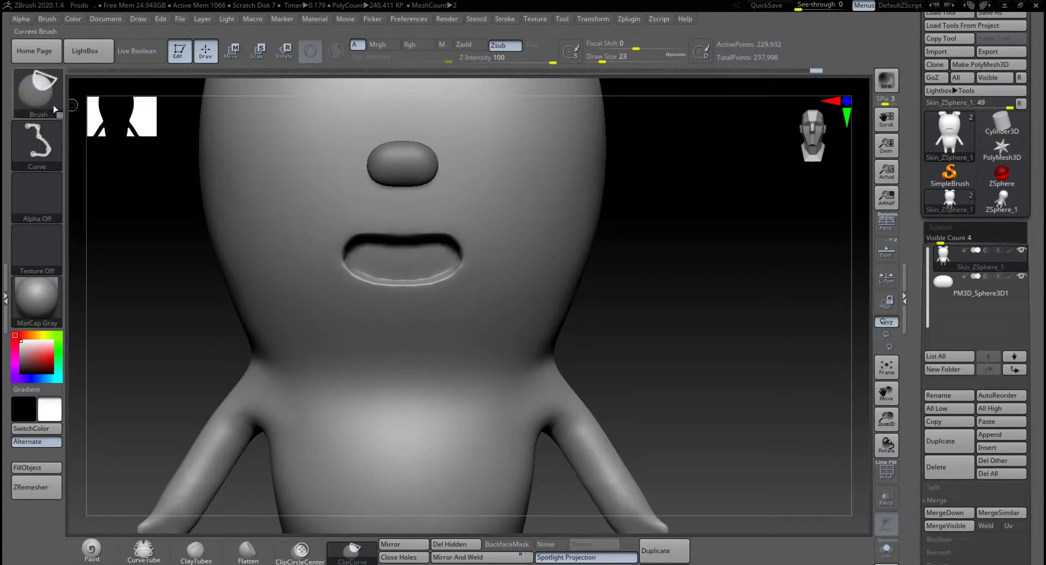
left_click(47, 107)
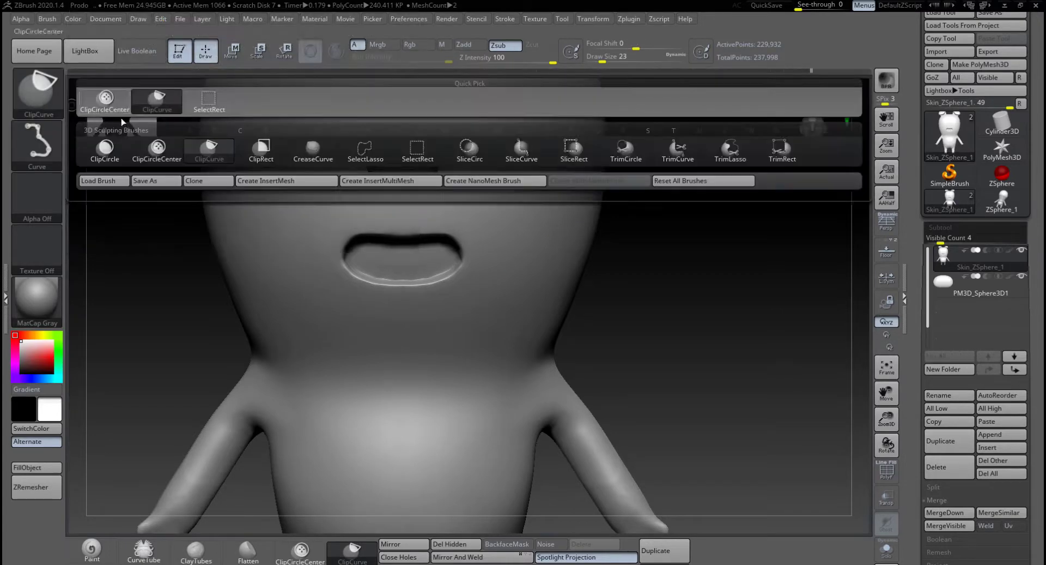
left_click(210, 109)
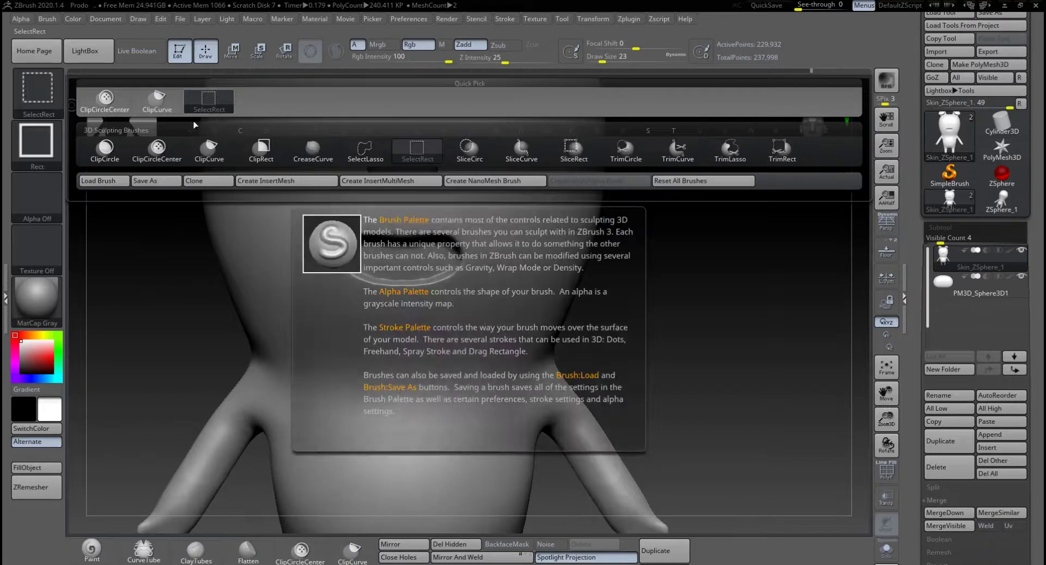
left_click_drag(164, 166, 640, 390, "ctrl+shift")
mouse_move(670, 332)
left_mouse_down()
mouse_move(712, 331)
mouse_move(676, 338)
left_mouse_up()
mouse_move(562, 324)
left_mouse_down("alt")
mouse_move(729, 342)
mouse_move(645, 322)
left_mouse_up("alt")
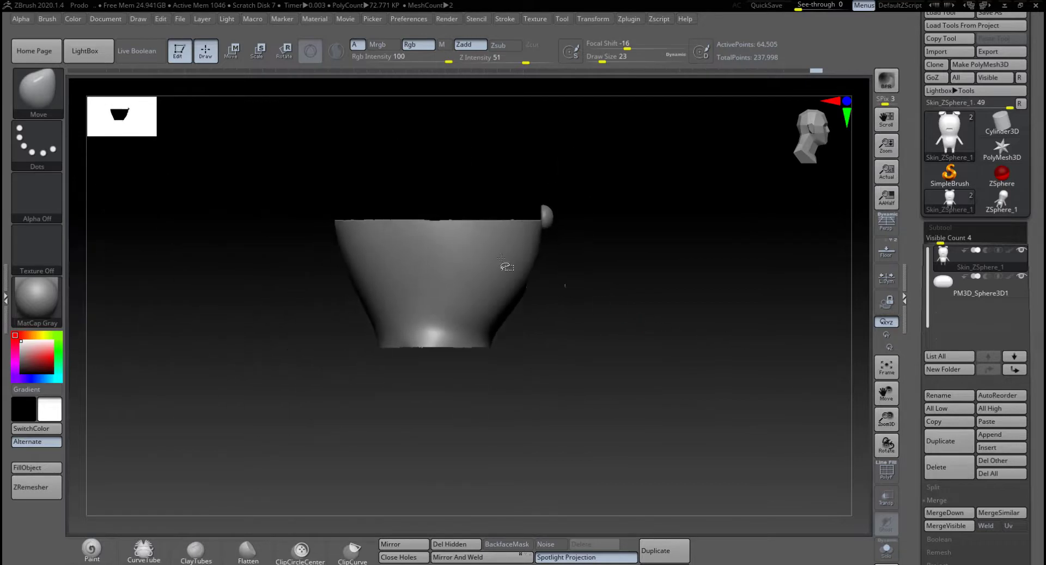
Step: Hide the back and sides of the head band, keeping only a rectangular front patch around the mouth
left_click_drag(316, 166, 463, 403, "ctrl+shift")
left_click_drag(607, 359, 579, 358, "shift")
left_click_drag(737, 342, 627, 392, "alt")
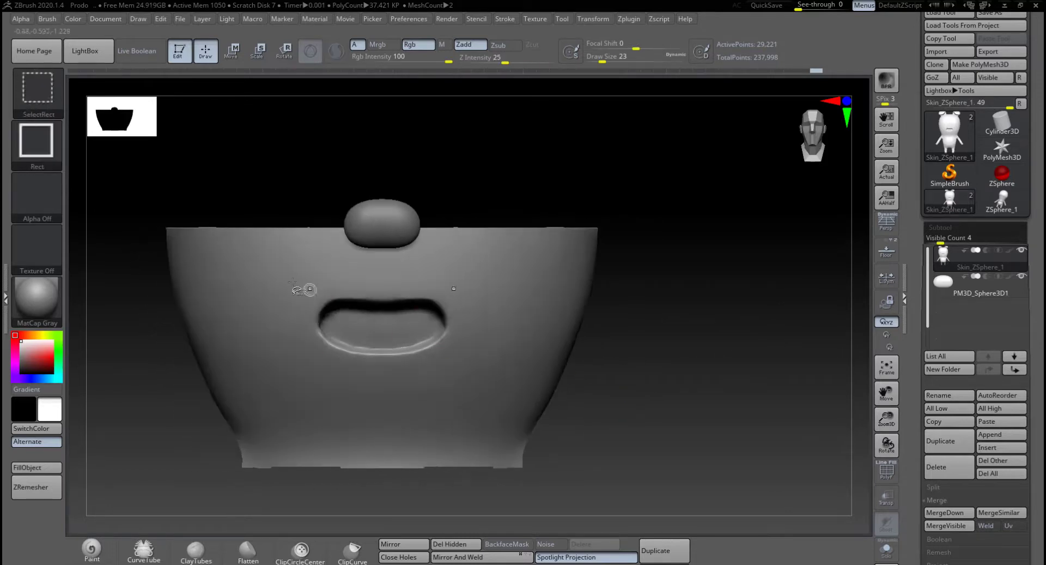
left_click_drag(245, 243, 519, 421, "ctrl+shift")
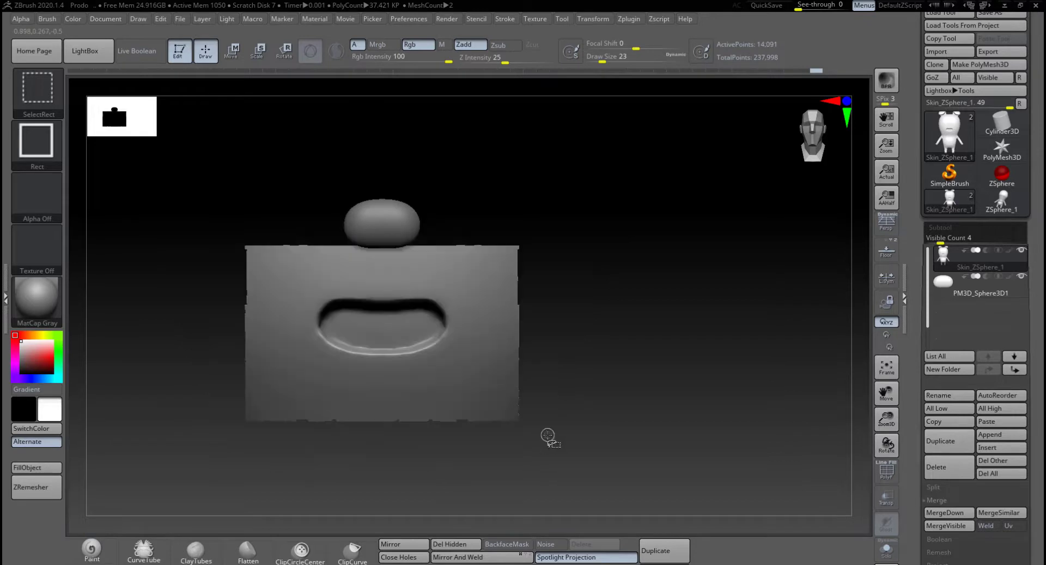
Step: Smooth the inner walls and floor of the mouth cavity at draw size 44
left_click_drag(625, 372, 645, 364)
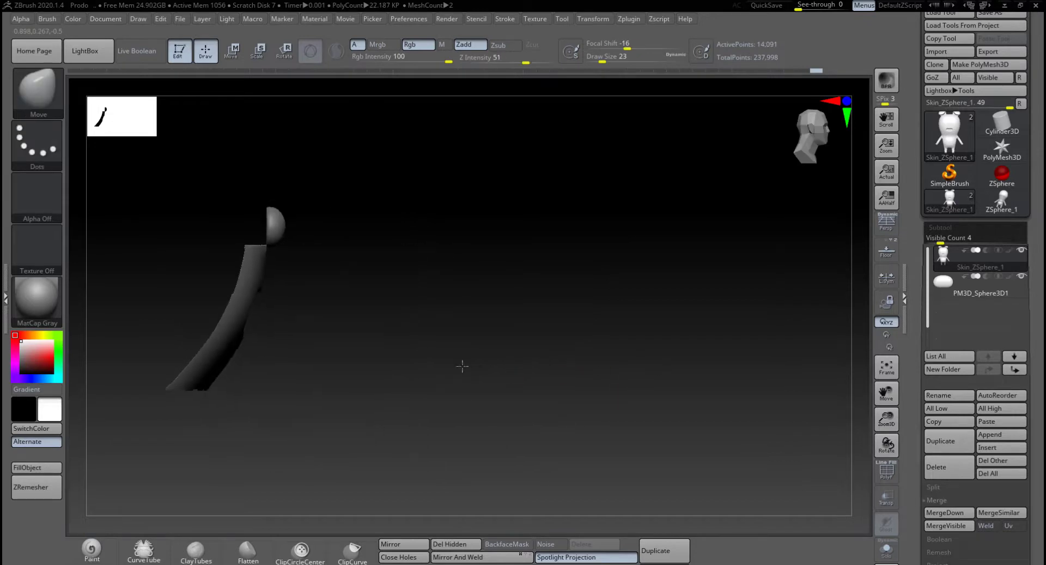
mouse_move(488, 350)
left_mouse_down("shift")
mouse_move(432, 345)
mouse_move(742, 380)
mouse_move(546, 287)
mouse_move(561, 296)
mouse_move(654, 267)
left_mouse_up("shift")
key("space")
mouse_move(444, 245)
left_mouse_down()
mouse_move(345, 257)
mouse_move(364, 256)
mouse_move(345, 264)
mouse_move(354, 268)
left_mouse_up()
key("space")
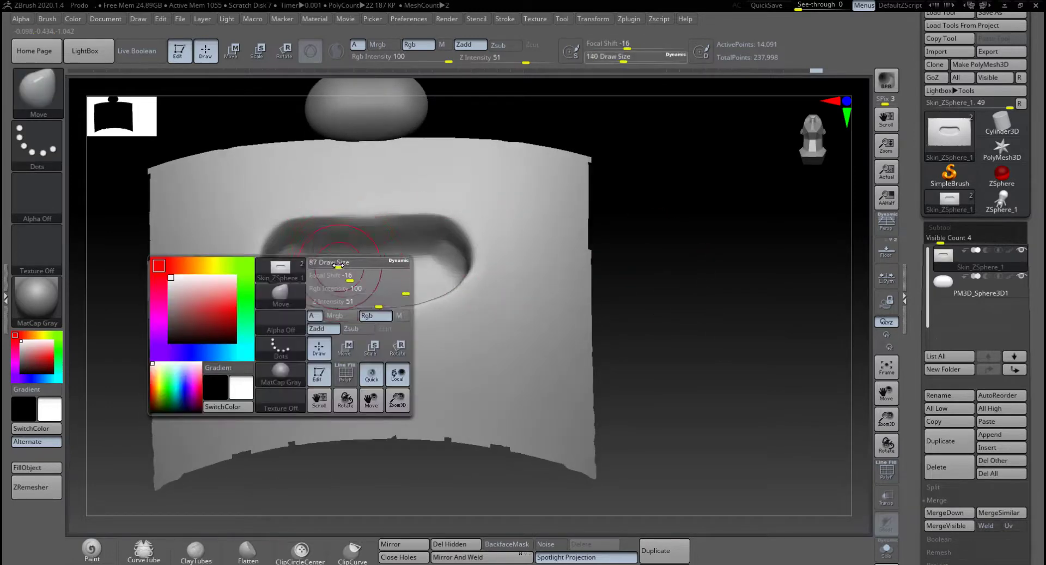
key("shift")
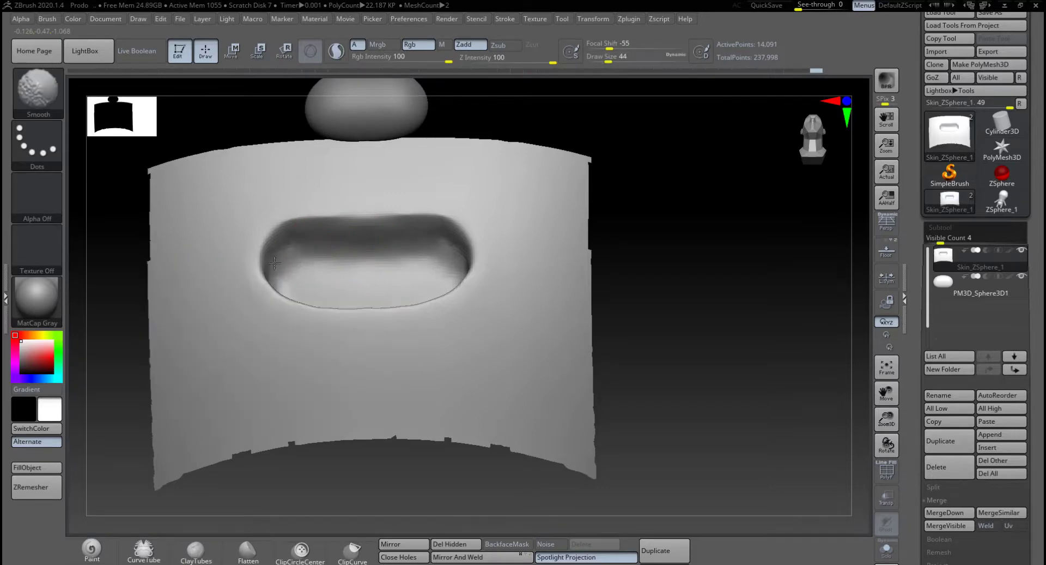
left_click_drag(665, 253, 667, 284)
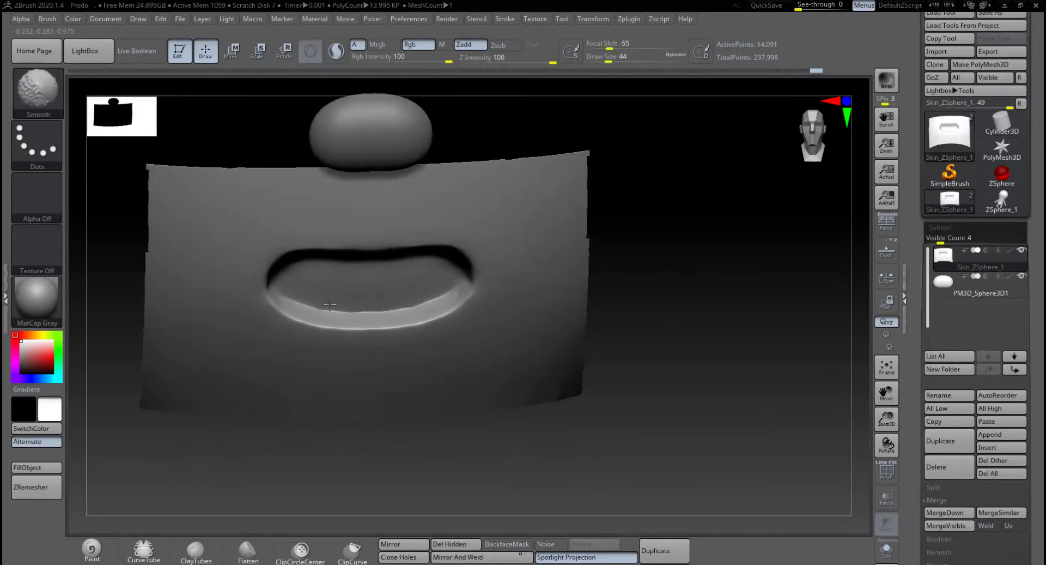
left_click_drag(307, 307, 302, 300, "shift")
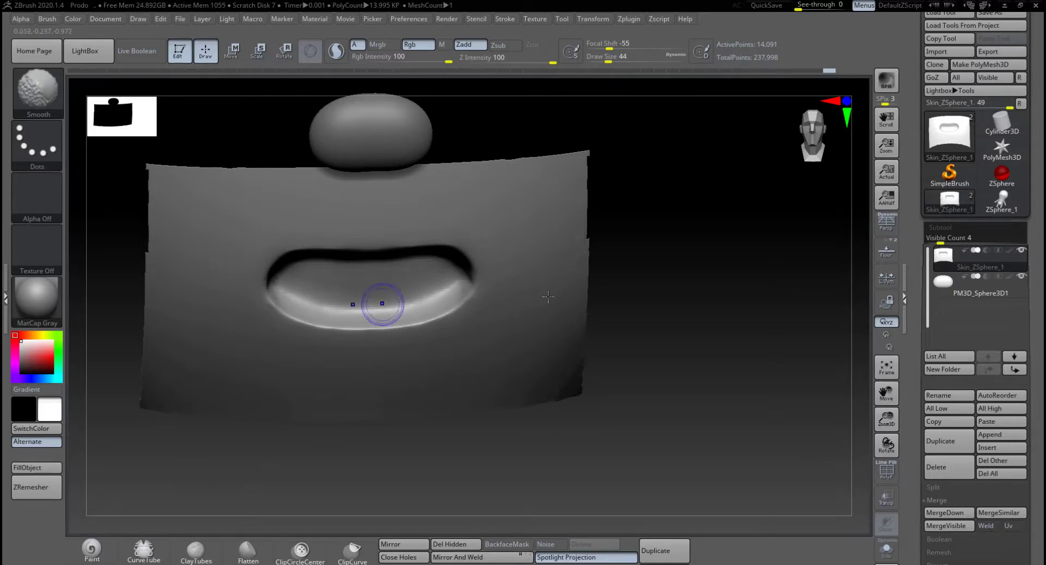
Step: Reshape the upper wall and rim of the mouth cavity with the Move brush at draw size 44
left_click_drag(615, 306, 362, 245)
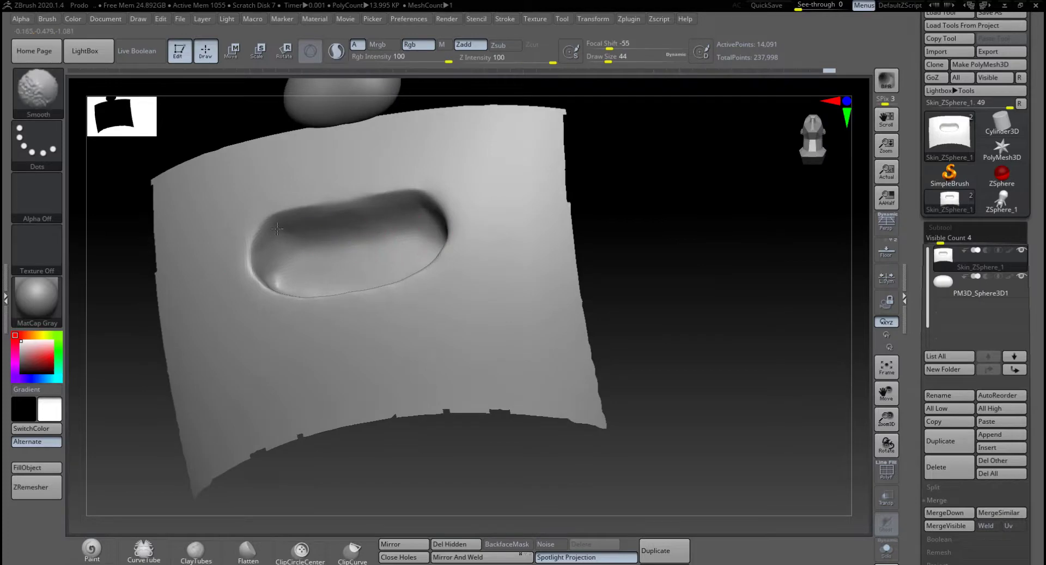
key("b")
key("m")
key("v")
mouse_move(743, 240)
left_mouse_down()
mouse_move(747, 229)
mouse_move(378, 222)
left_mouse_up()
left_click_drag(600, 215, 623, 207)
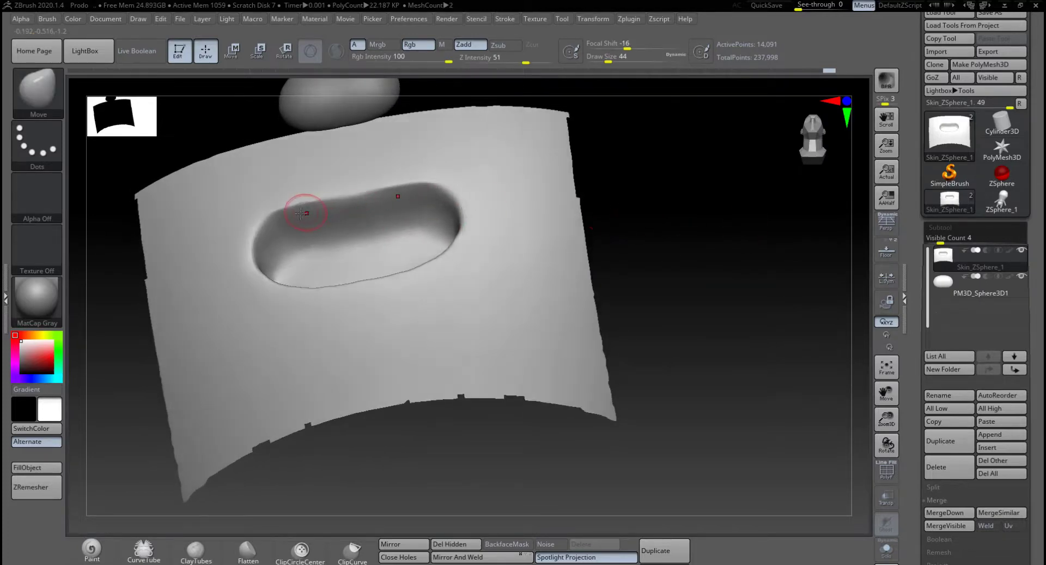
mouse_move(280, 222)
left_mouse_down("ctrl")
mouse_move(396, 198)
mouse_move(283, 227)
left_mouse_up("ctrl")
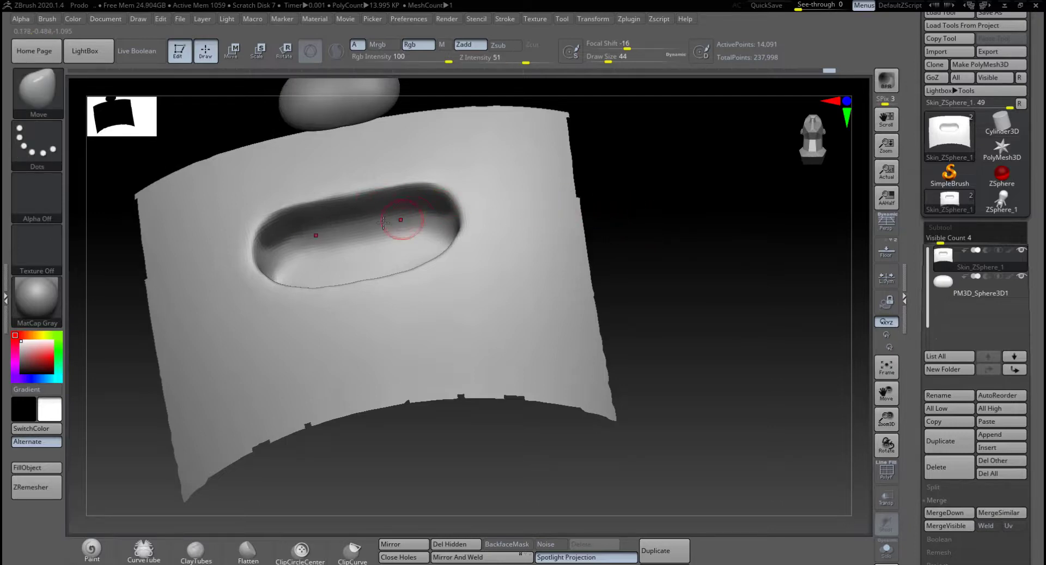
Step: Inflate the floor of the mouth cavity with the Inflat brush, enlarging the draw size from 44 to 132
key("b")
key("i")
key("n")
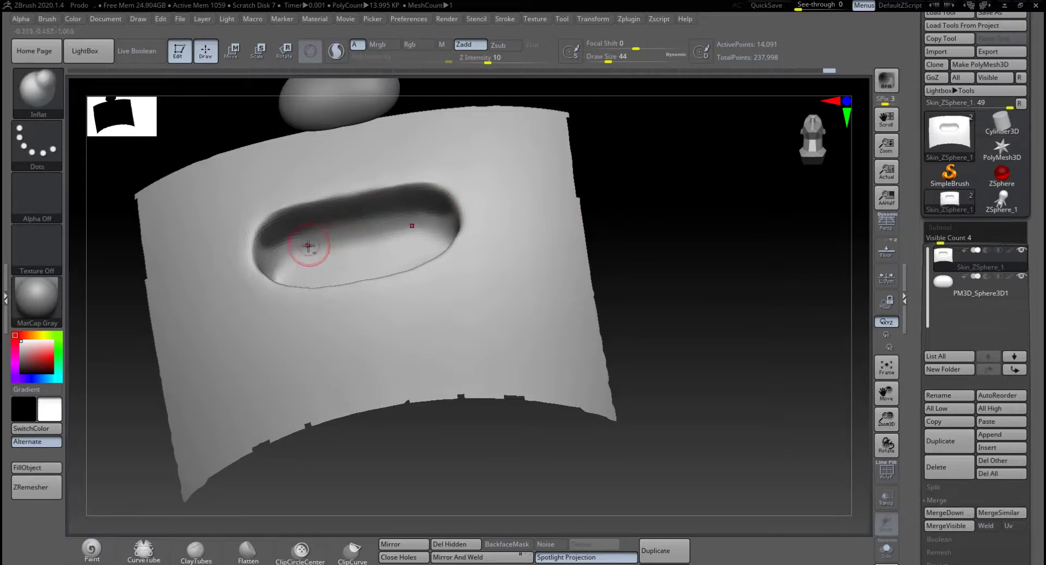
mouse_move(293, 249)
left_mouse_down()
mouse_move(410, 227)
mouse_move(298, 250)
left_mouse_up()
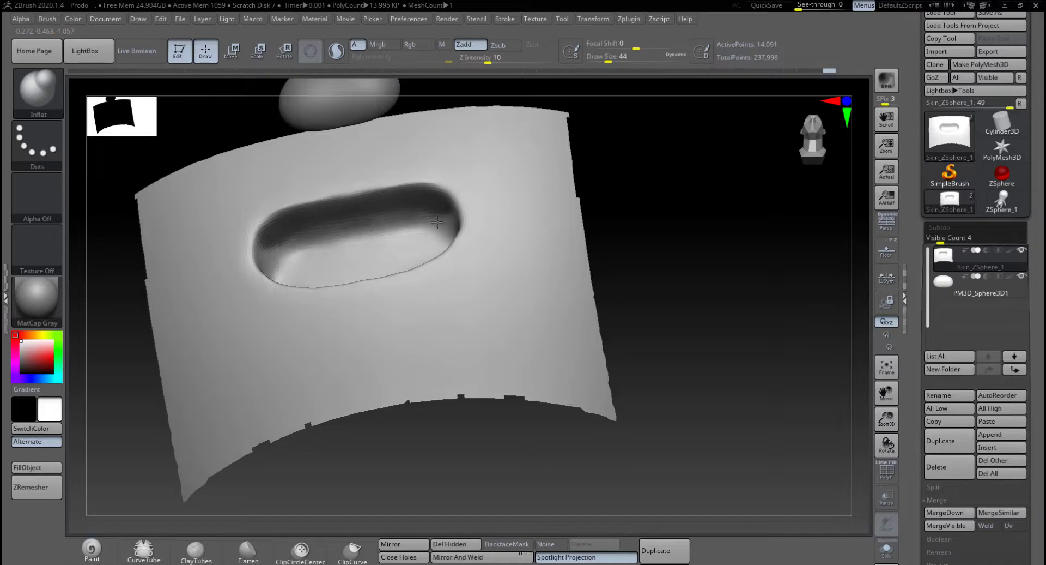
key("space")
mouse_move(393, 232)
left_mouse_down()
mouse_move(409, 231)
mouse_move(325, 241)
mouse_move(414, 229)
mouse_move(358, 238)
left_mouse_up()
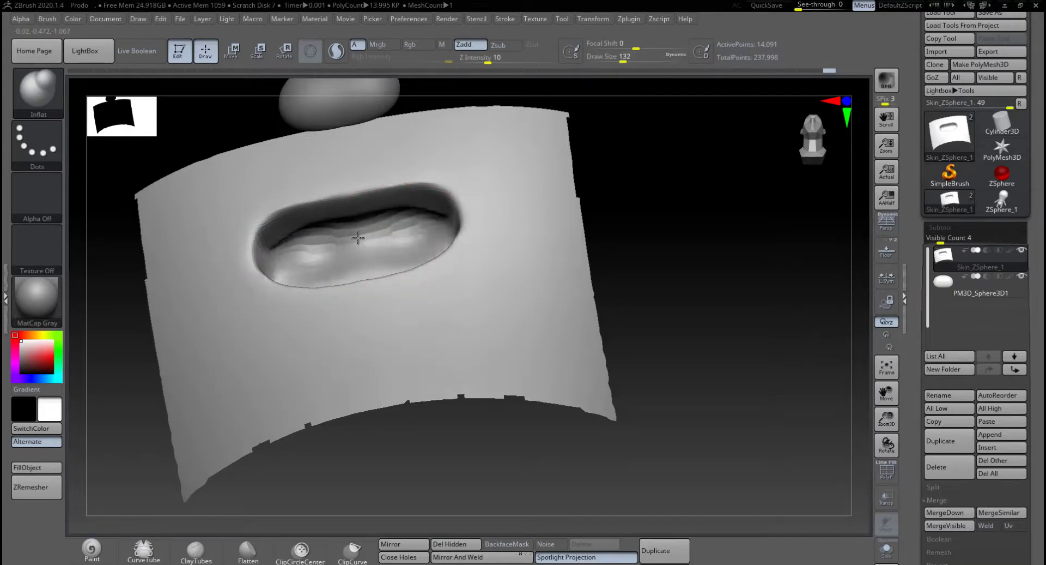
Step: Build up the inside of the mouth further with Inflat at draw size 132 and smooth its surface
left_click_drag(594, 240, 675, 262)
left_click_drag(597, 242, 510, 241)
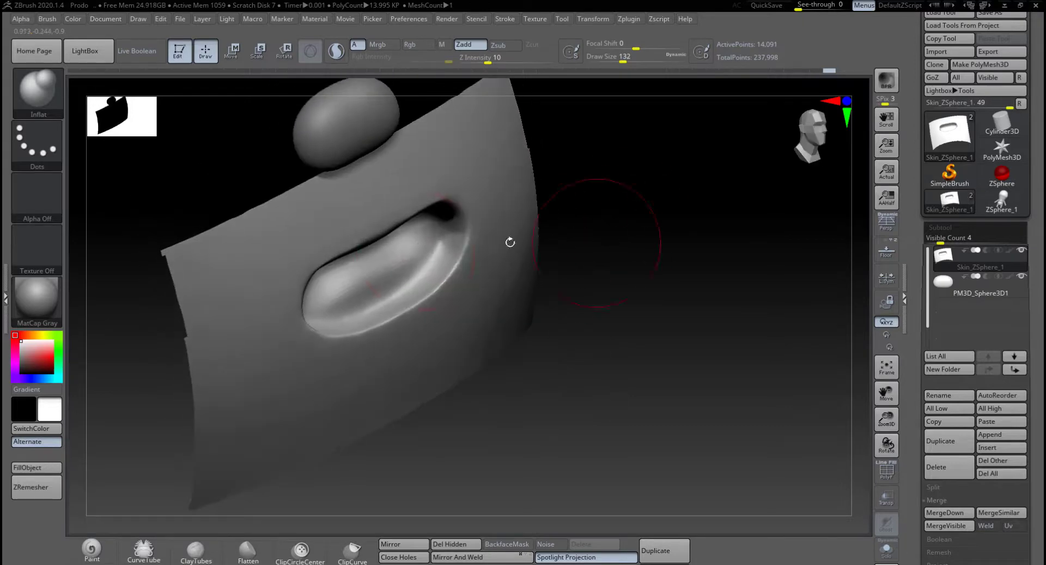
mouse_move(415, 248)
left_mouse_down()
mouse_move(393, 299)
mouse_move(432, 240)
mouse_move(332, 292)
mouse_move(428, 241)
left_mouse_up()
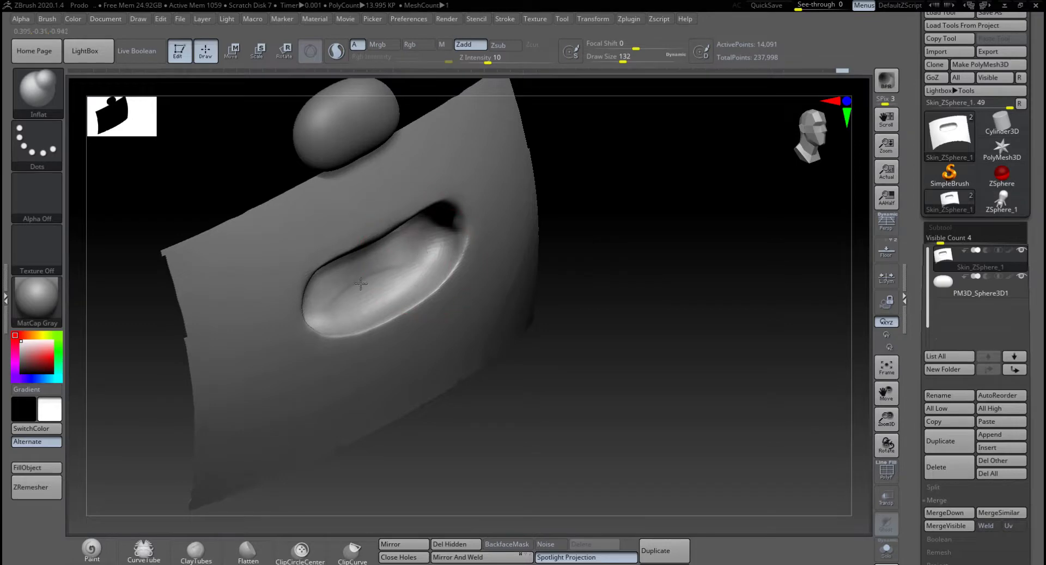
left_click_drag(361, 283, 374, 289)
mouse_move(628, 243)
left_mouse_down()
mouse_move(607, 192)
mouse_move(578, 234)
left_mouse_up()
mouse_move(314, 285)
left_mouse_down("shift")
mouse_move(309, 267)
mouse_move(275, 280)
left_mouse_up("shift")
Step: Reduce the draw size to 51 and smooth the upper rim of the mouth from below and from the front
left_click_drag(628, 229, 403, 244)
mouse_move(474, 265)
left_mouse_down()
mouse_move(561, 203)
mouse_move(617, 203)
mouse_move(617, 184)
left_mouse_up()
left_click_drag(683, 211, 661, 228, "ctrl")
key("space")
left_click_drag(386, 218, 373, 217)
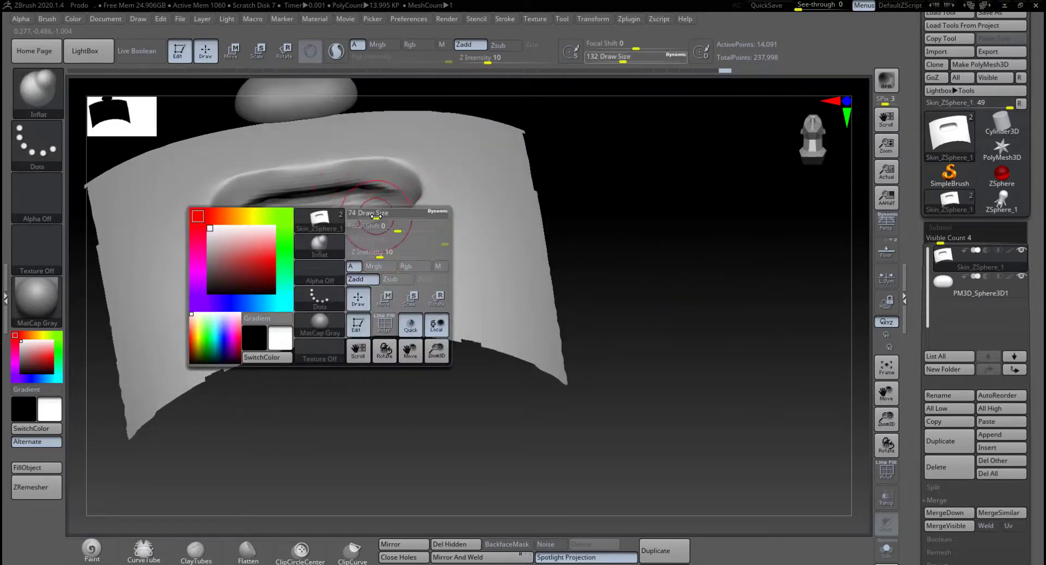
mouse_move(258, 204)
left_mouse_down("shift")
mouse_move(233, 207)
mouse_move(348, 199)
mouse_move(267, 193)
mouse_move(406, 185)
left_mouse_up("shift")
mouse_move(606, 194)
left_mouse_down()
mouse_move(631, 226)
mouse_move(599, 212)
mouse_move(650, 233)
mouse_move(546, 214)
left_mouse_up()
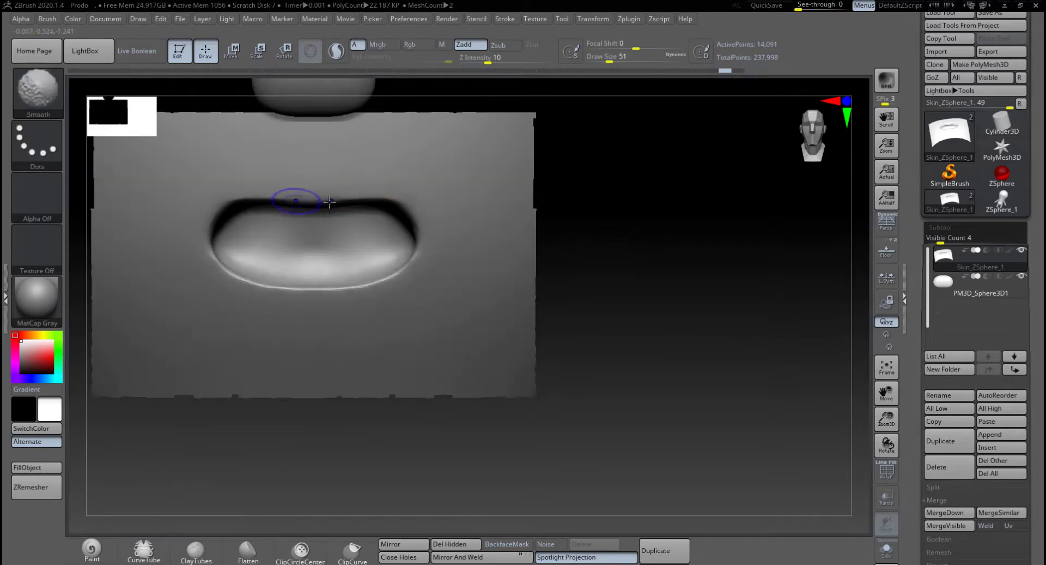
Step: Smooth the upper rim of the mouth opening and switch to the Inflat brush
mouse_move(355, 197)
left_mouse_down("shift")
mouse_move(407, 215)
mouse_move(419, 239)
left_mouse_up("shift")
left_click_drag(607, 256, 656, 272, "alt")
key("b")
key("i")
key("n")
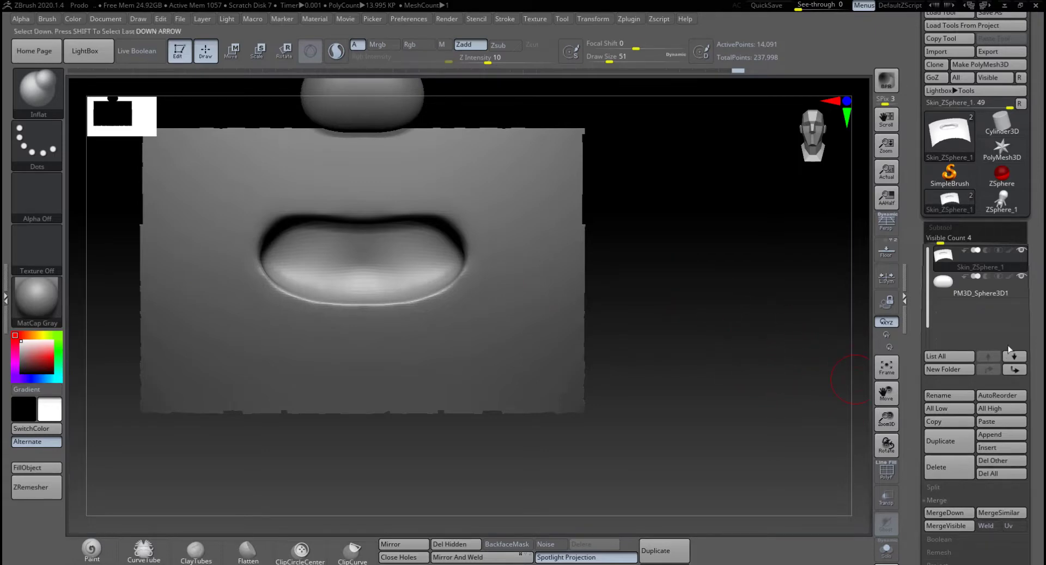
Step: Append a Cube3D as a new subtool, make it active and bring up its move gizmo
left_click(992, 435)
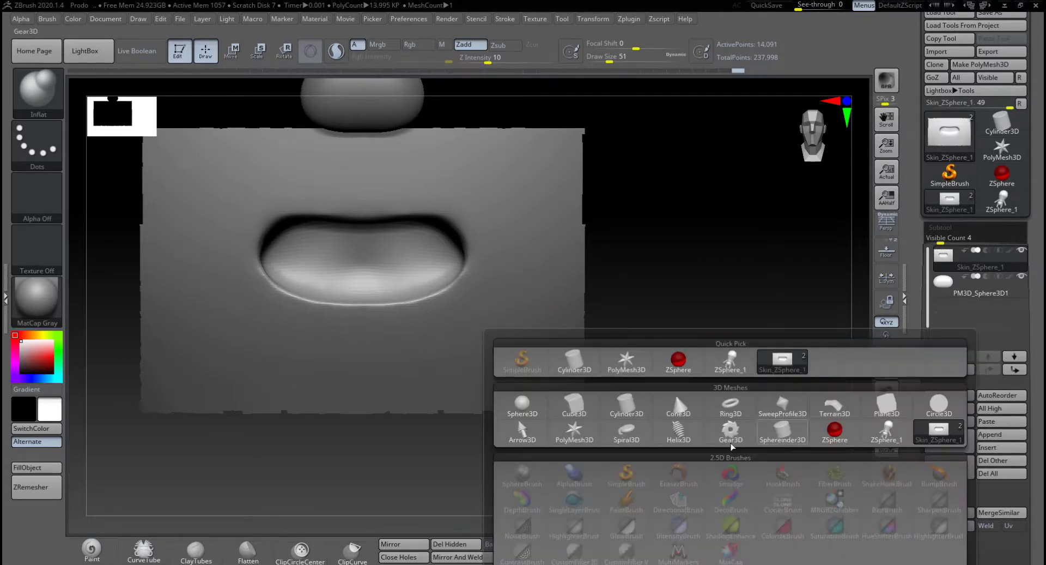
left_click(575, 407)
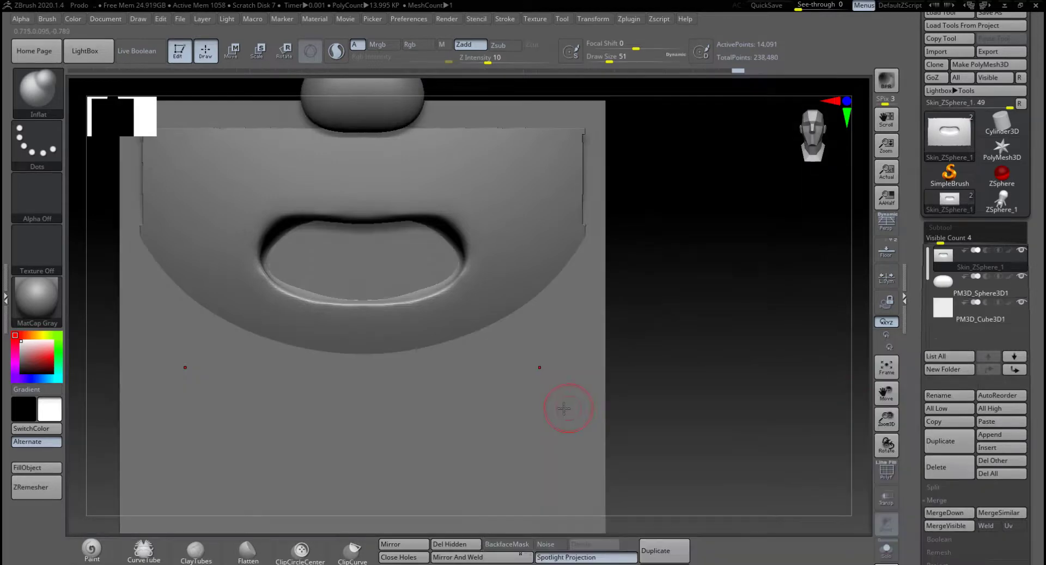
left_click_drag(681, 376, 614, 376, "alt")
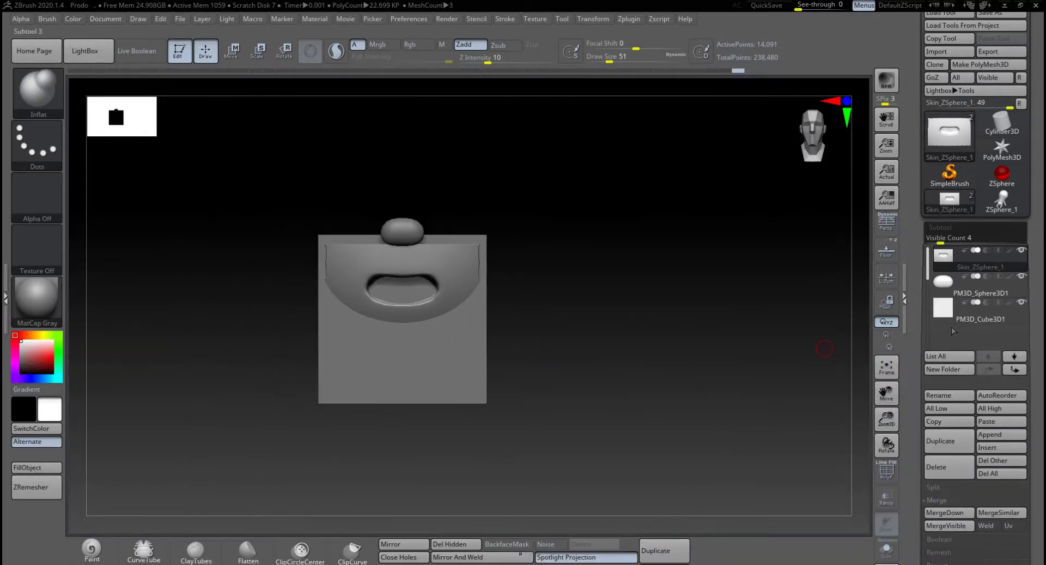
left_click(961, 311)
key("w")
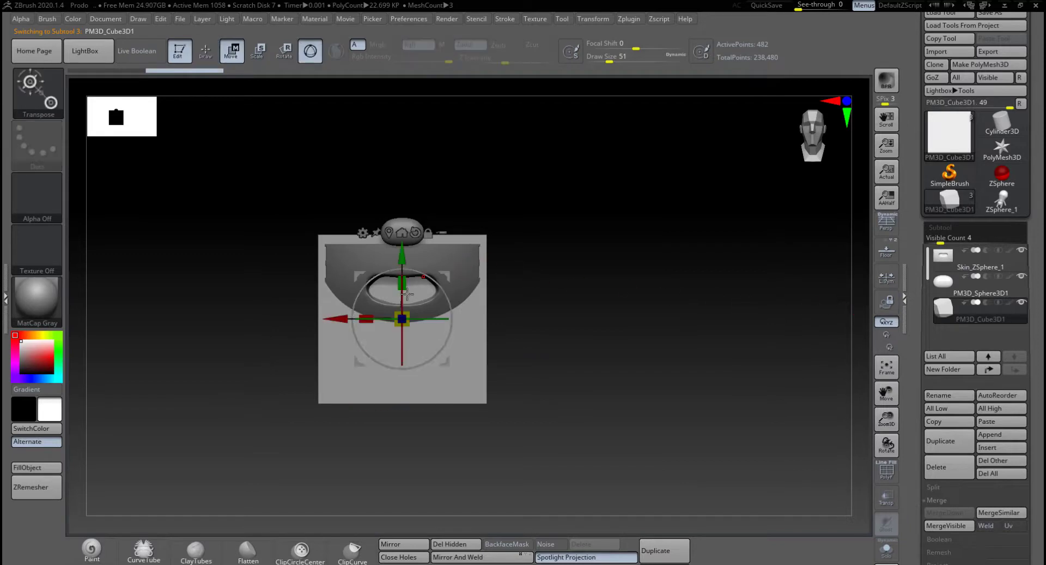
Step: Scale the cube down, move it in front of the mouth and turn on transparency with ghosting
left_click_drag(403, 317, 354, 338)
left_click_drag(586, 307, 619, 304)
left_click_drag(462, 318, 592, 319)
left_click(886, 497)
left_click_drag(735, 425, 707, 535)
left_click_drag(693, 467, 589, 489, "alt")
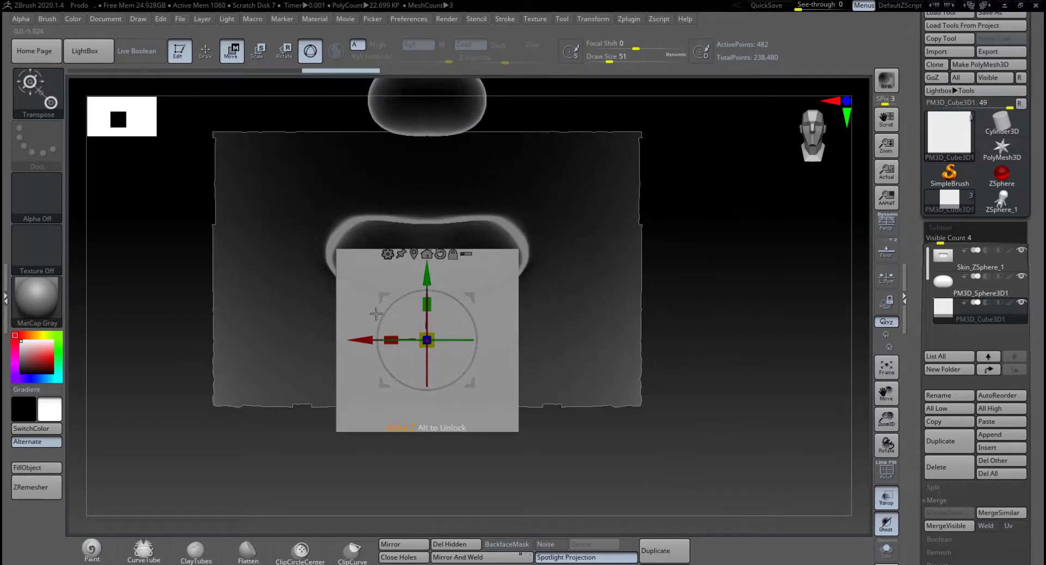
Step: Shrink the cube to tooth size and place it beside the mouth's centre, near the upper rim
left_click_drag(430, 337, 378, 357)
left_click_drag(429, 274, 444, 179)
left_click_drag(366, 242, 333, 243)
left_click_drag(406, 238, 361, 249)
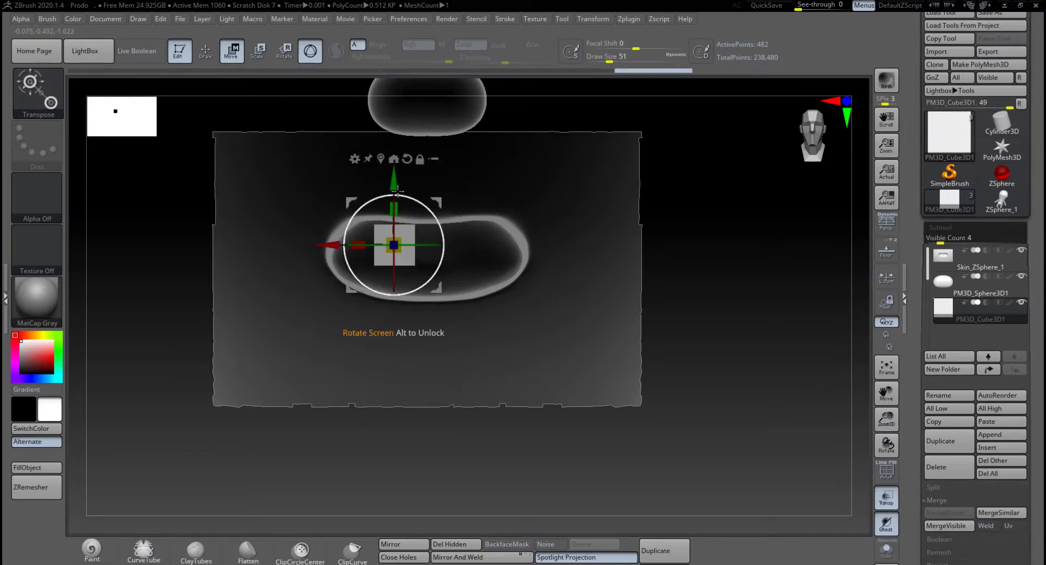
left_click_drag(395, 182, 394, 174)
Step: Adjust the small cube's depth relative to the mouth plate and nudge it sideways toward the mouth's centre
left_click_drag(695, 256, 752, 260)
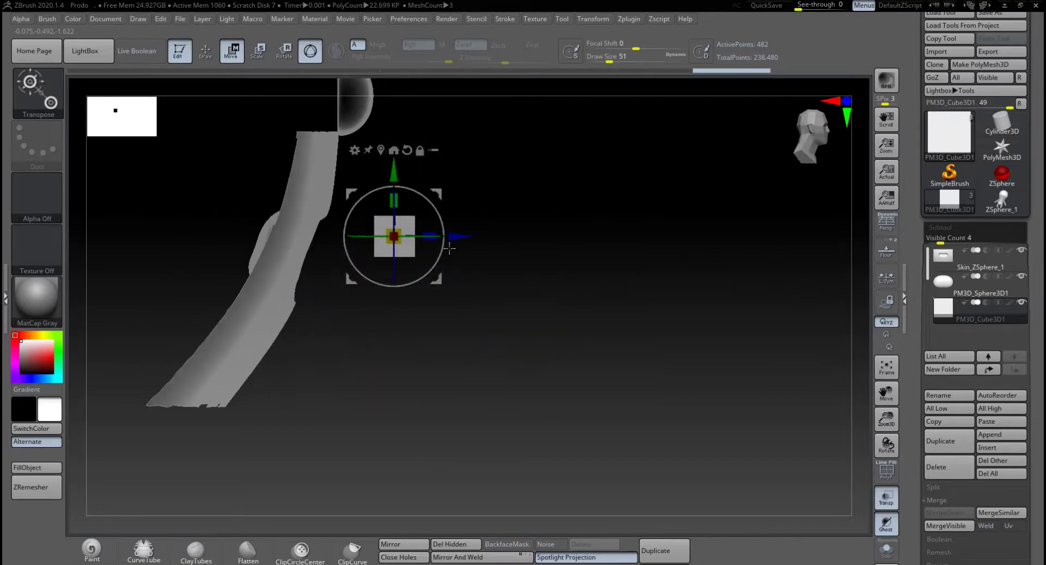
left_click_drag(430, 235, 474, 260)
left_click_drag(618, 266, 628, 363, "alt")
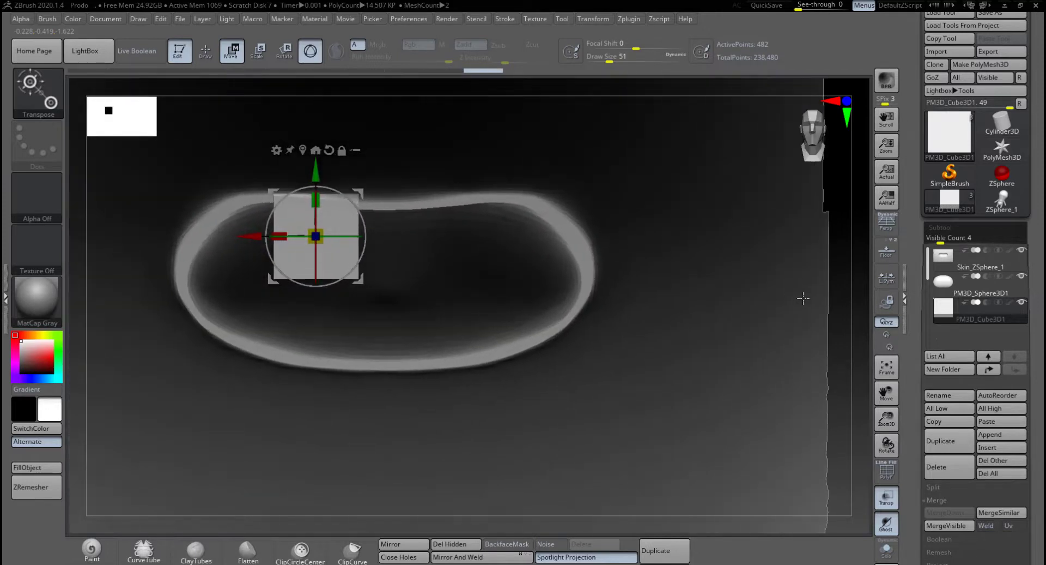
left_click_drag(864, 297, 751, 299, "alt")
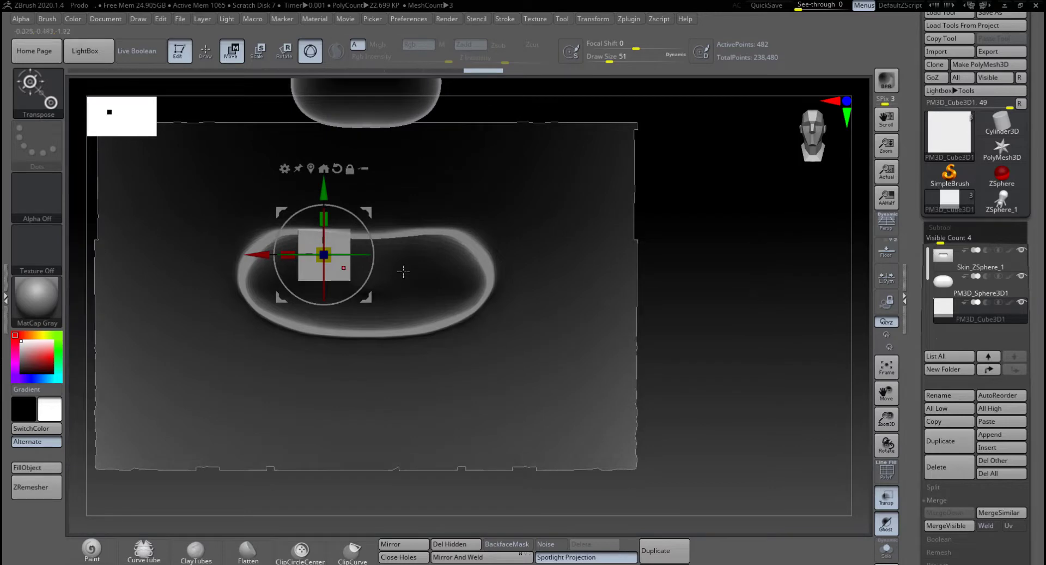
left_click_drag(723, 263, 783, 286, "alt")
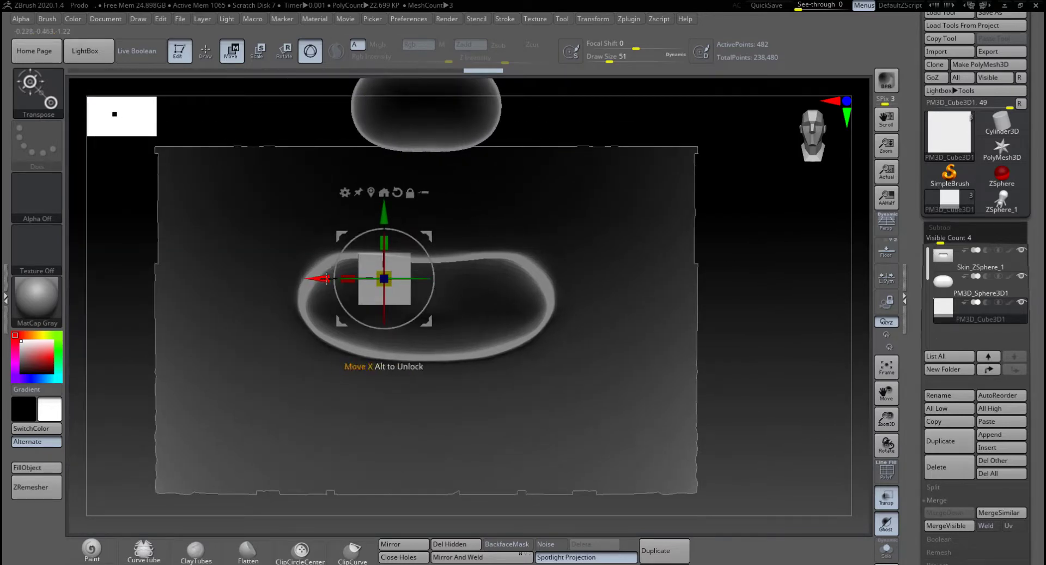
left_click_drag(326, 278, 331, 279)
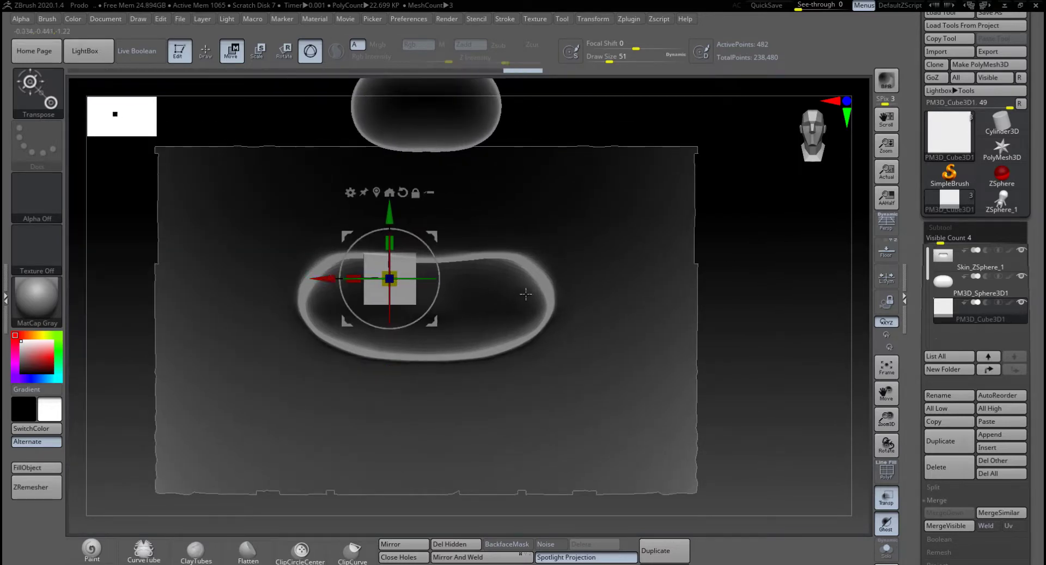
Step: Subdivide the cube once to subdivision level 2
scroll(1036, 350, "down", 5)
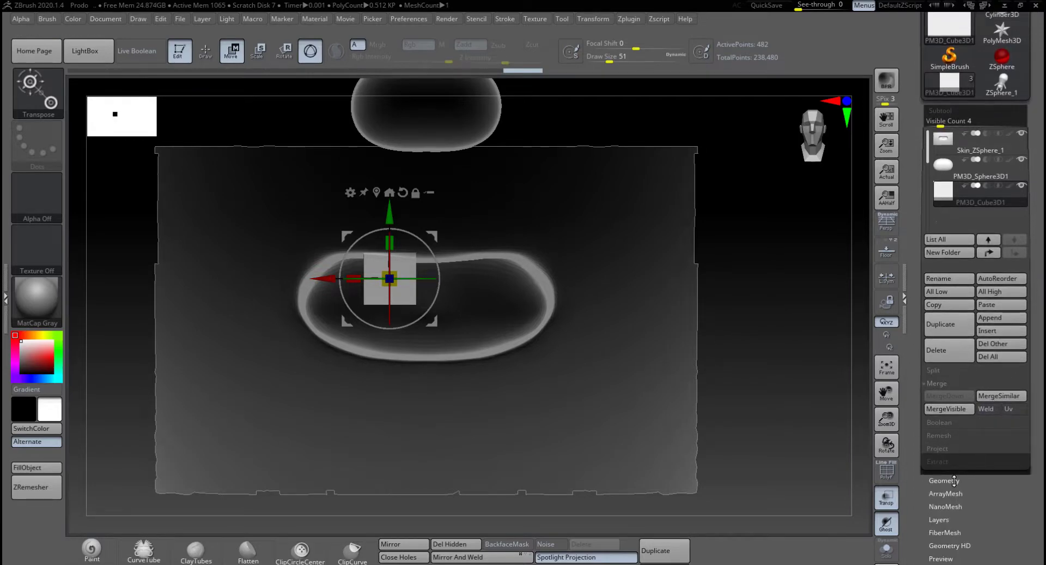
left_click(946, 480)
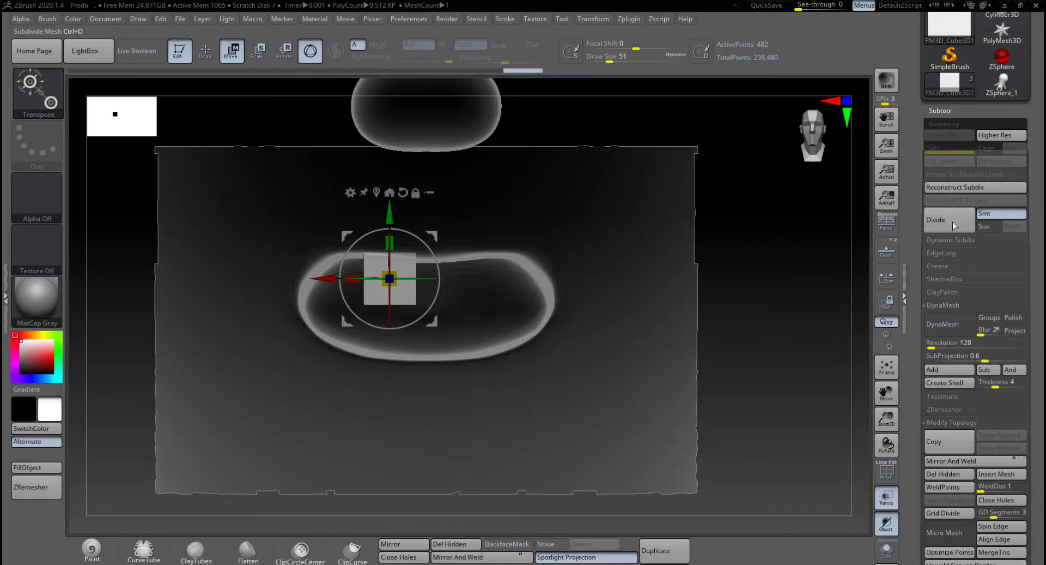
left_click(952, 222)
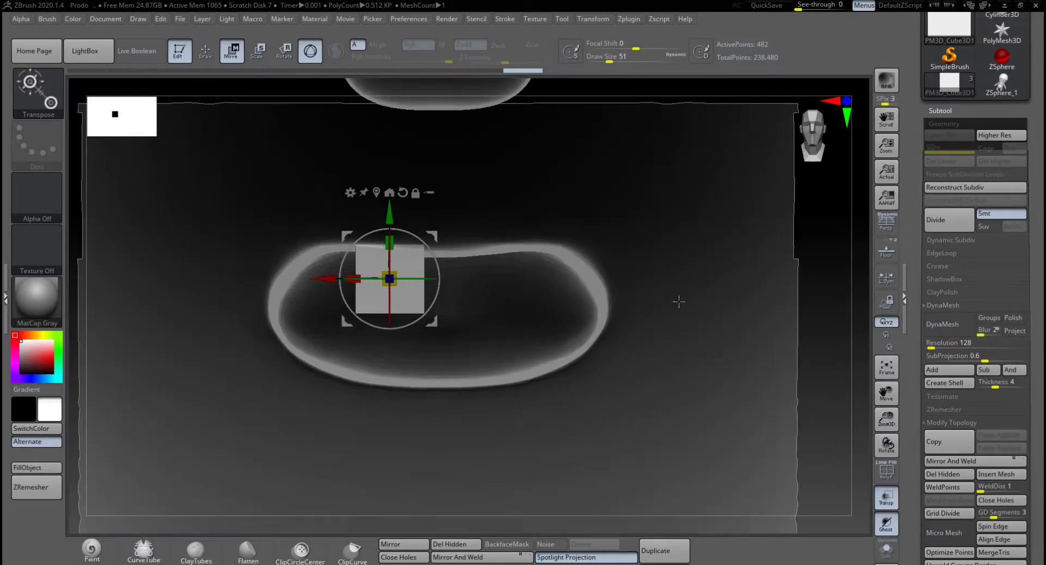
key("ctrl+d")
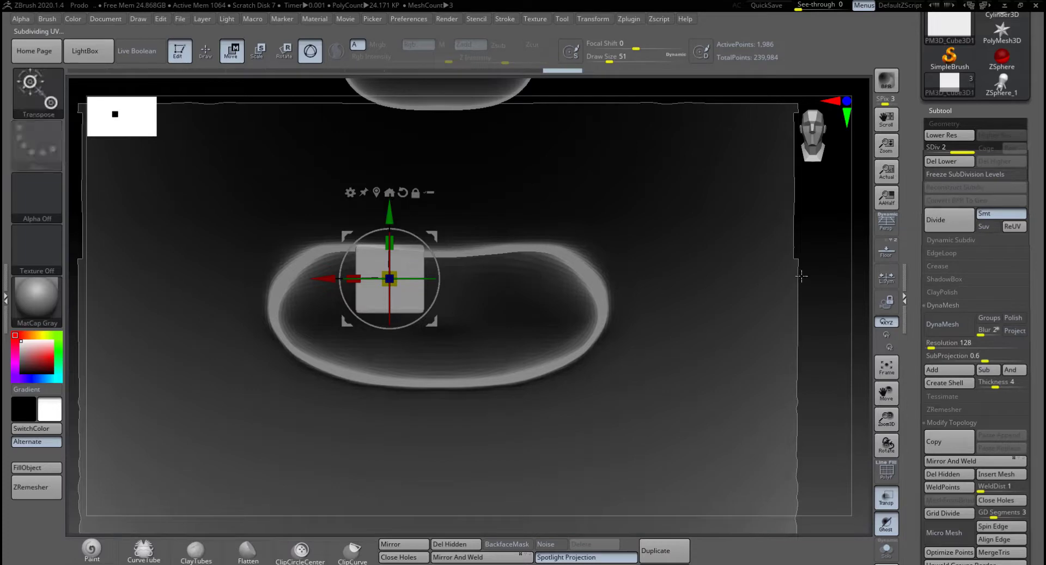
left_click_drag(828, 258, 848, 258)
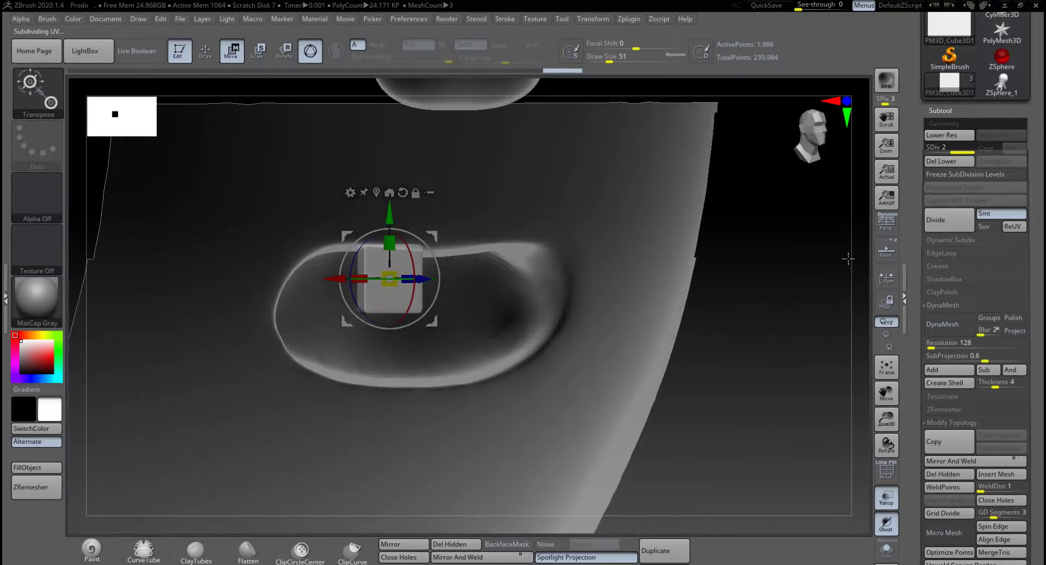
Step: Smooth the cube's lower corners into a rounded tooth tip using a draw size of 27
left_click(209, 60)
mouse_move(754, 309)
left_mouse_down("alt")
mouse_move(697, 326)
mouse_move(629, 325)
left_mouse_up("alt")
key("space")
left_click_drag(364, 255, 357, 311, "shift")
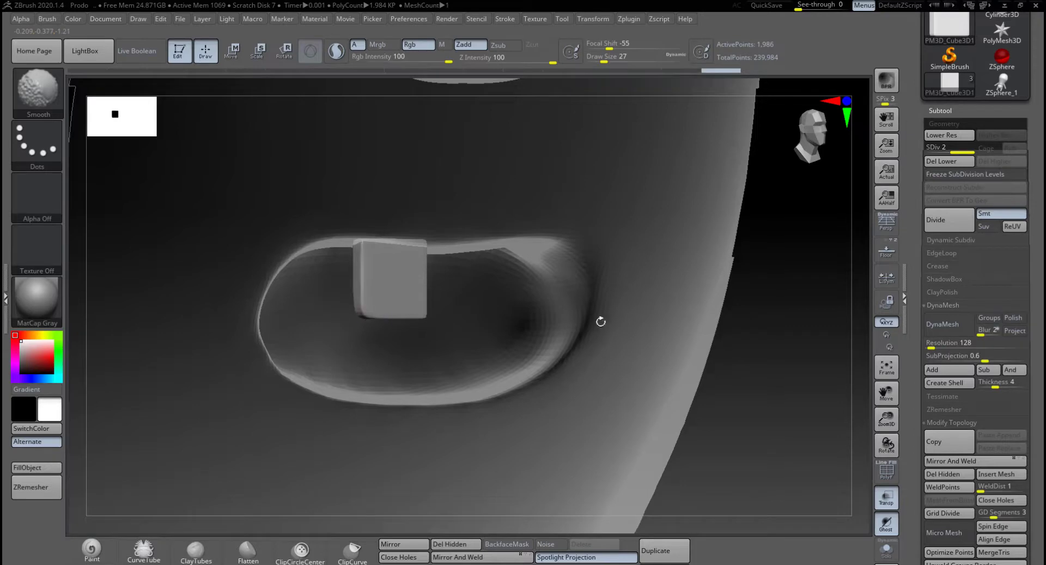
left_click_drag(601, 321, 658, 311, "shift")
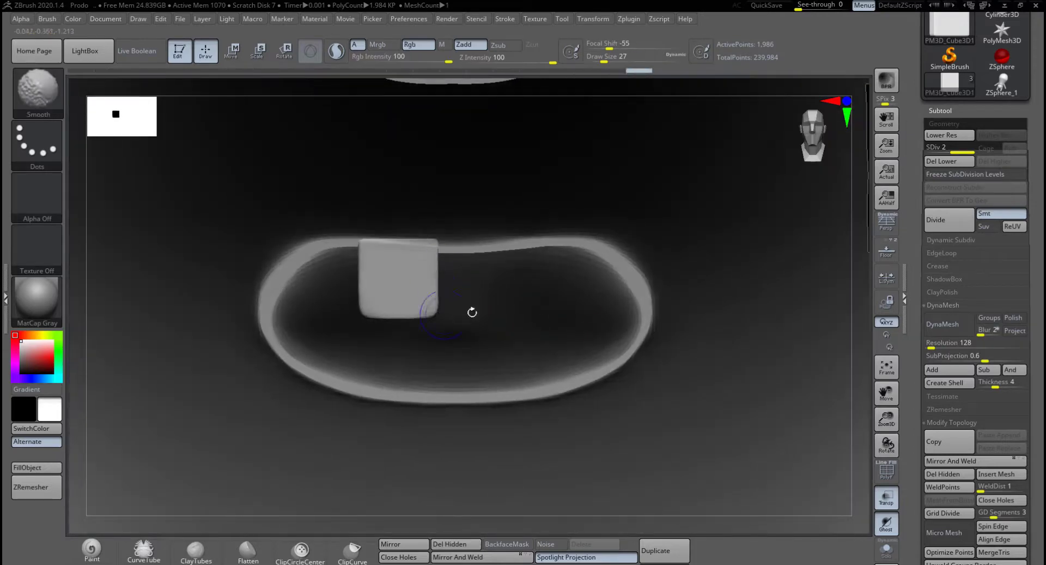
left_click_drag(472, 311, 441, 302)
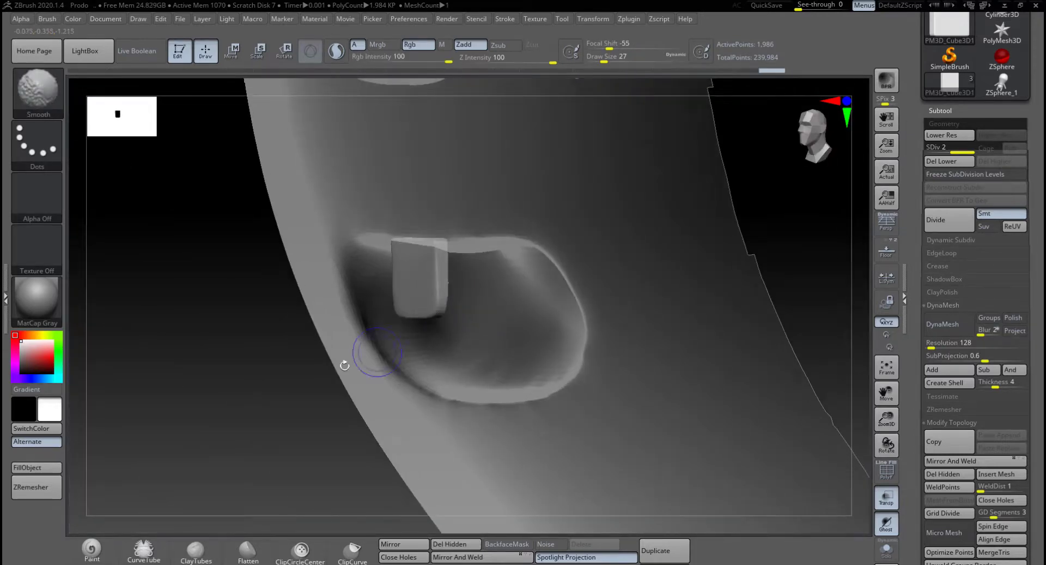
left_click_drag(247, 390, 284, 354)
left_click_drag(398, 319, 385, 321, "shift")
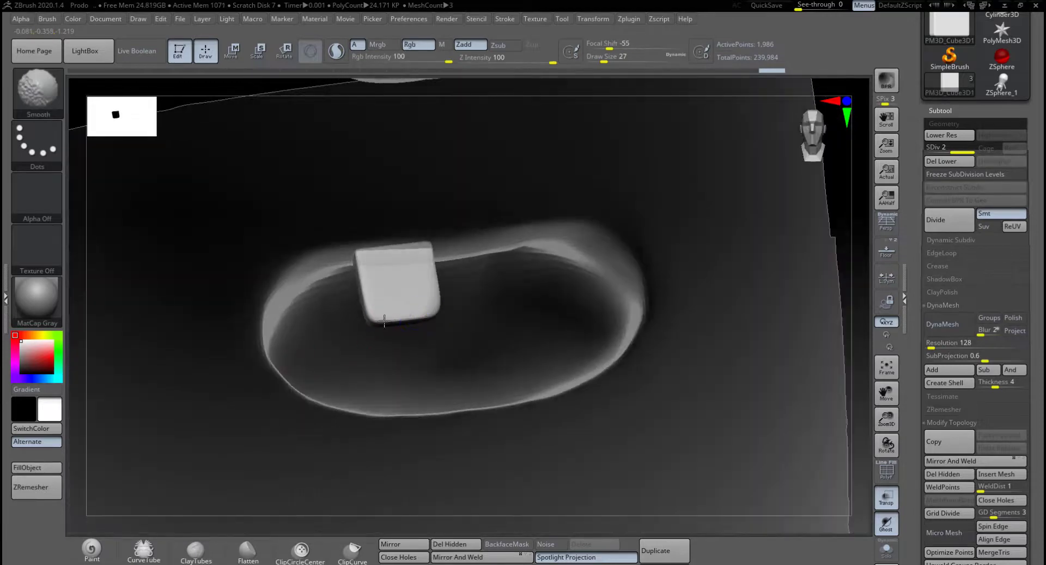
left_click_drag(502, 296, 416, 271)
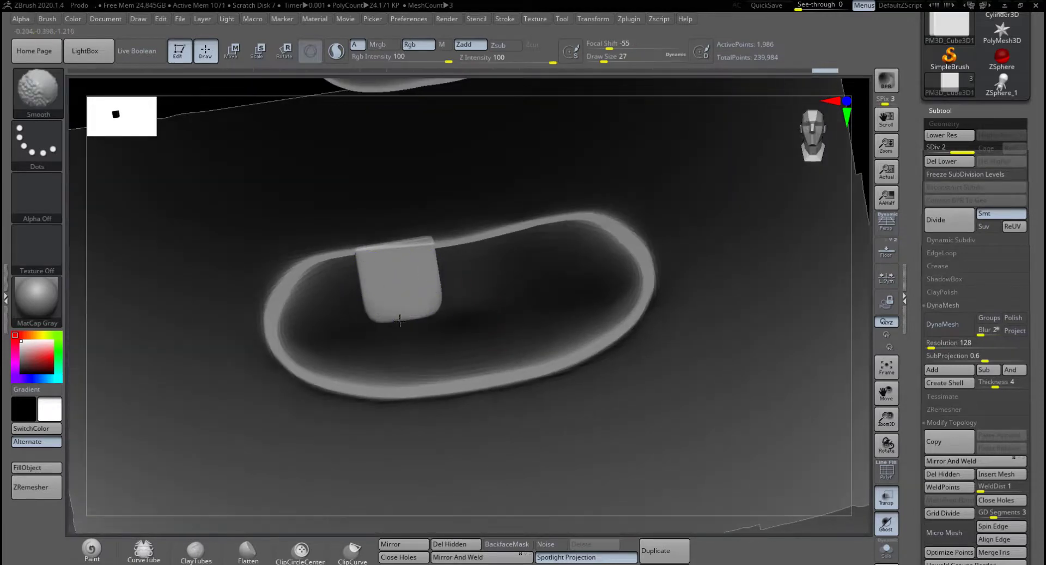
left_click_drag(399, 321, 469, 315)
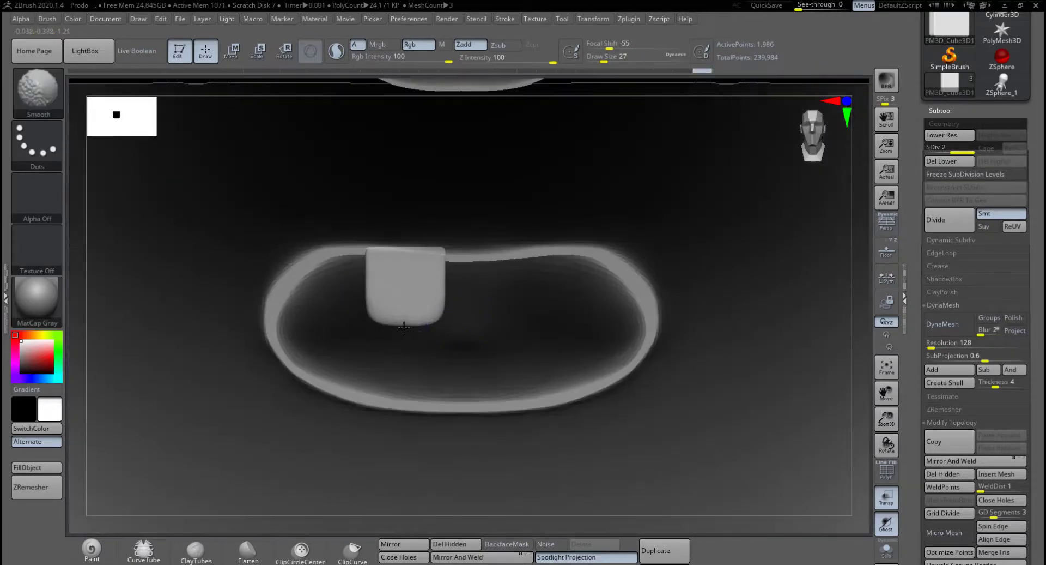
Step: Soften the tooth's side edges with the Smooth brush, working from both sides
left_click_drag(448, 356, 382, 308)
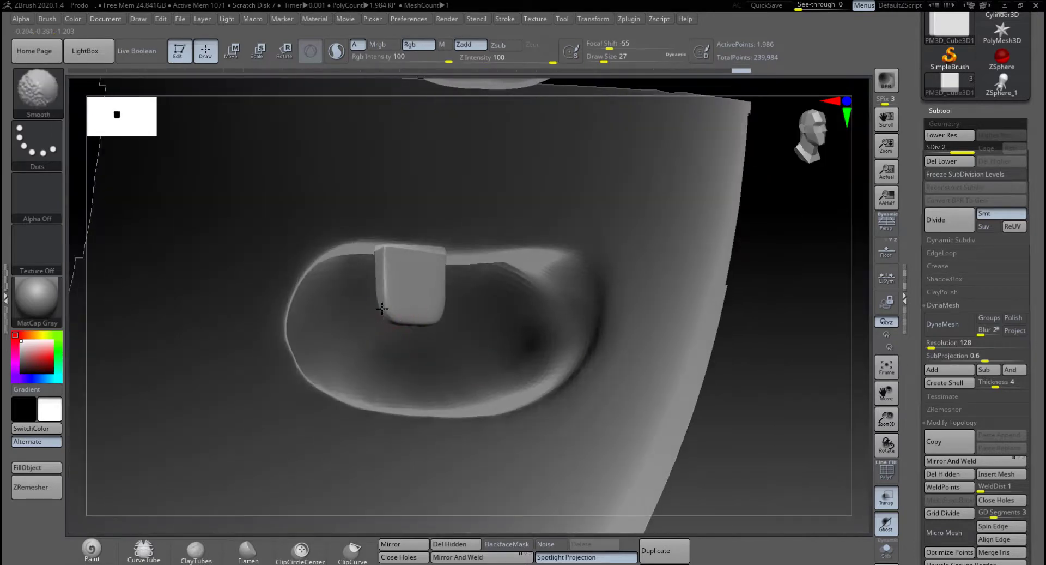
left_click_drag(499, 341, 428, 309)
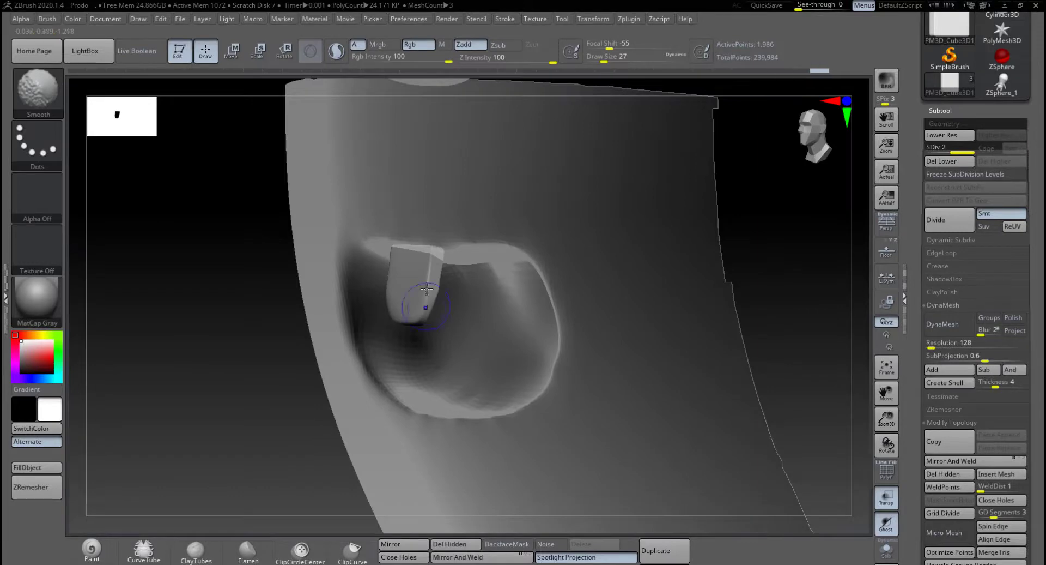
left_click_drag(434, 258, 436, 257, "shift")
left_click_drag(273, 351, 313, 361)
left_click_drag(409, 329, 403, 333, "shift")
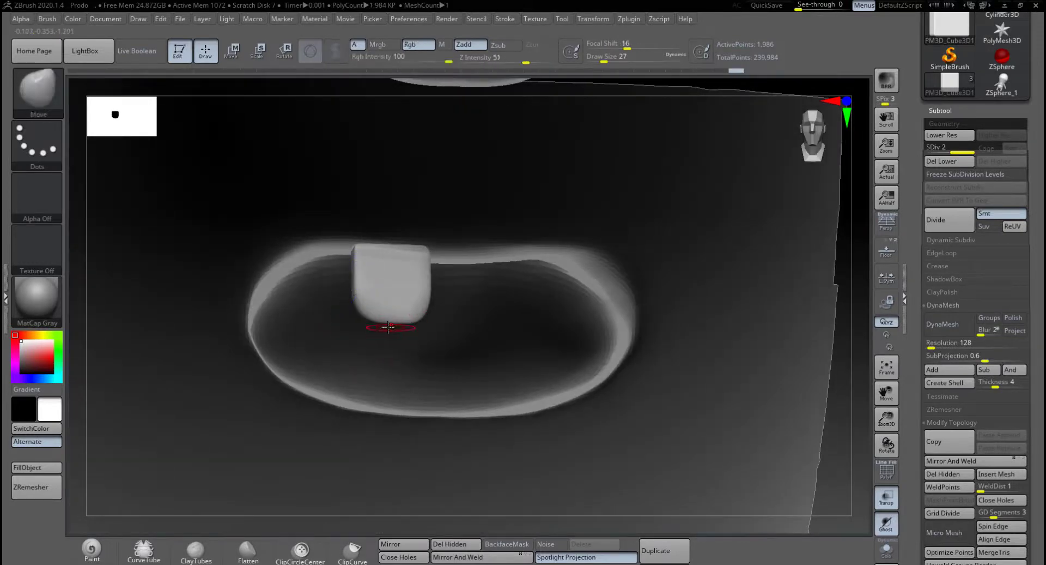
Step: Refine the tooth's outline with the Move brush
left_click_drag(331, 339, 387, 343)
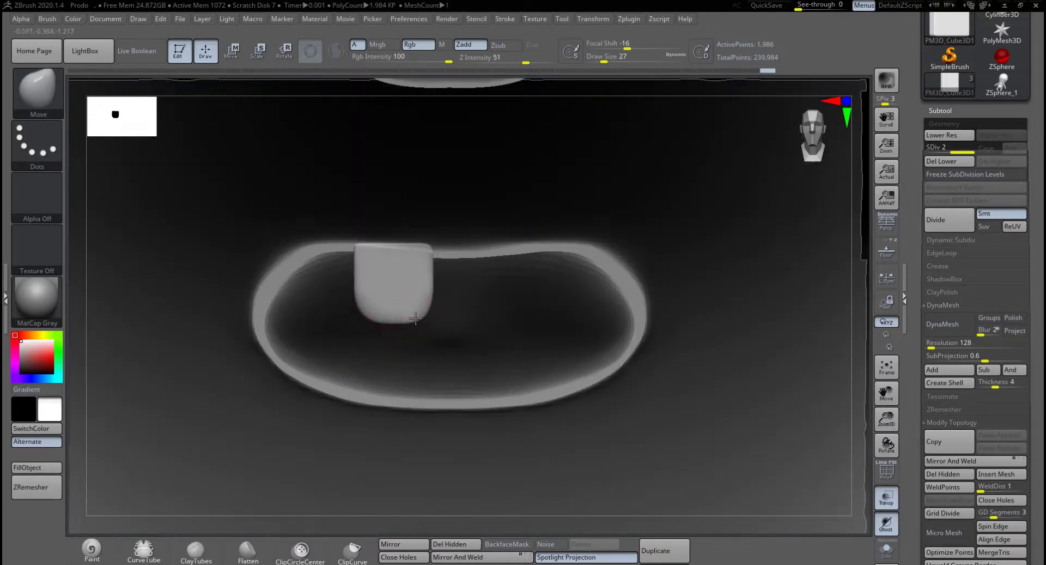
mouse_move(543, 304)
left_mouse_down("alt")
mouse_move(442, 299)
mouse_move(476, 300)
mouse_move(468, 297)
left_mouse_up("alt")
left_click_drag(413, 294, 398, 240)
Step: Tilt and shift the whole tooth with the gizmo to seat it behind the mouth's upper rim
key("w")
left_click_drag(556, 264, 607, 266, "shift")
left_click_drag(446, 312, 522, 308)
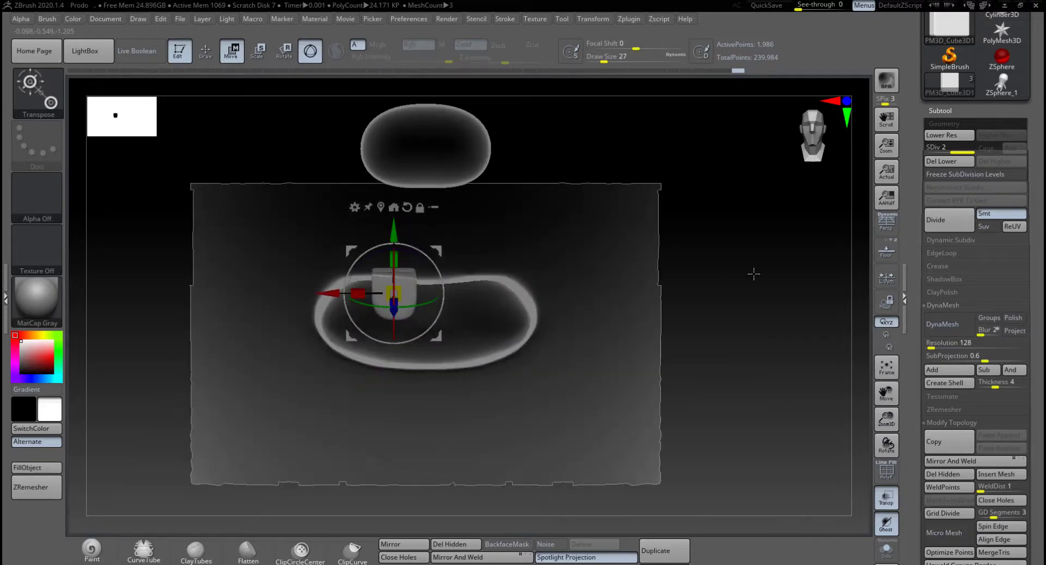
left_click_drag(754, 273, 788, 277)
mouse_move(453, 309)
left_mouse_down()
mouse_move(474, 306)
mouse_move(459, 301)
left_mouse_up()
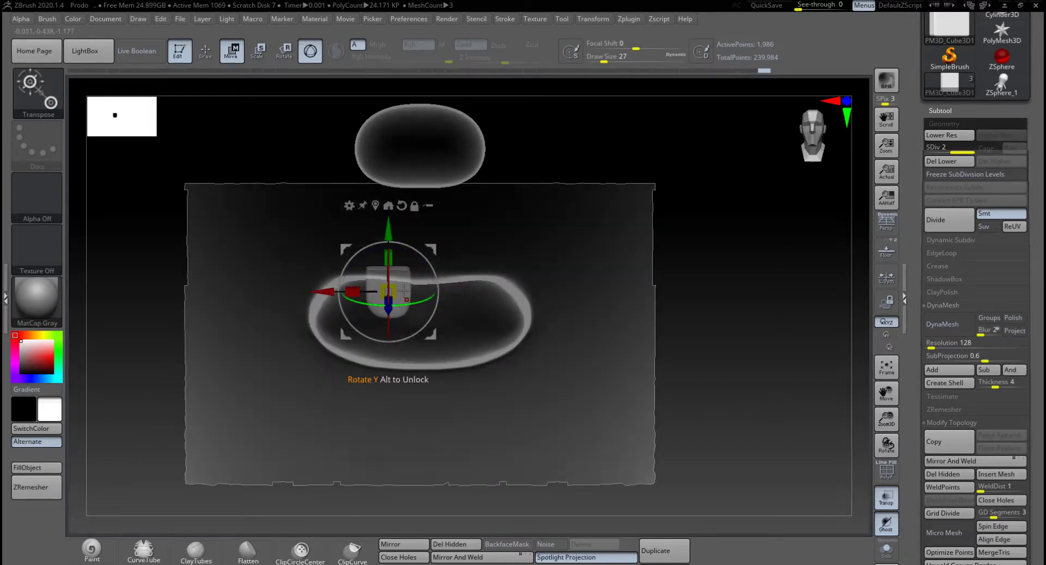
left_click_drag(393, 259, 393, 254)
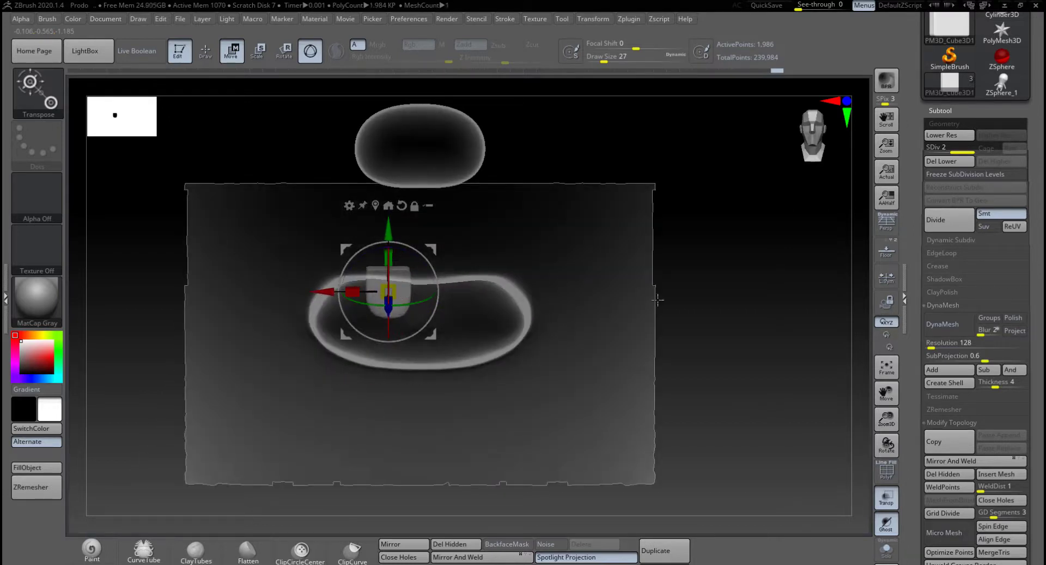
left_click_drag(714, 306, 742, 315, "alt")
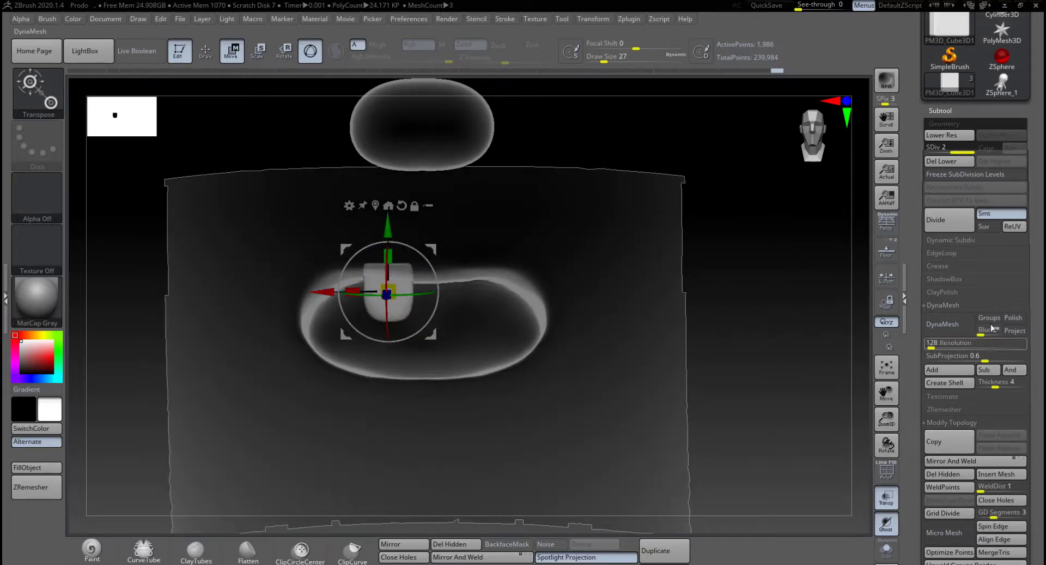
Step: Duplicate the tooth subtool, move the copy beside the first toward the mouth corner and scale it slightly smaller
left_click(943, 110)
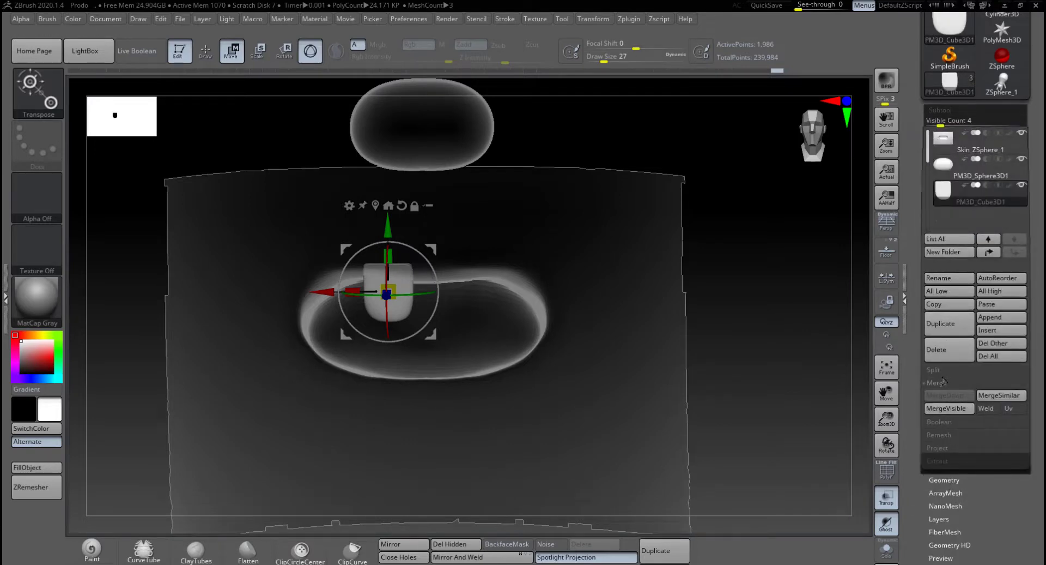
left_click(948, 323)
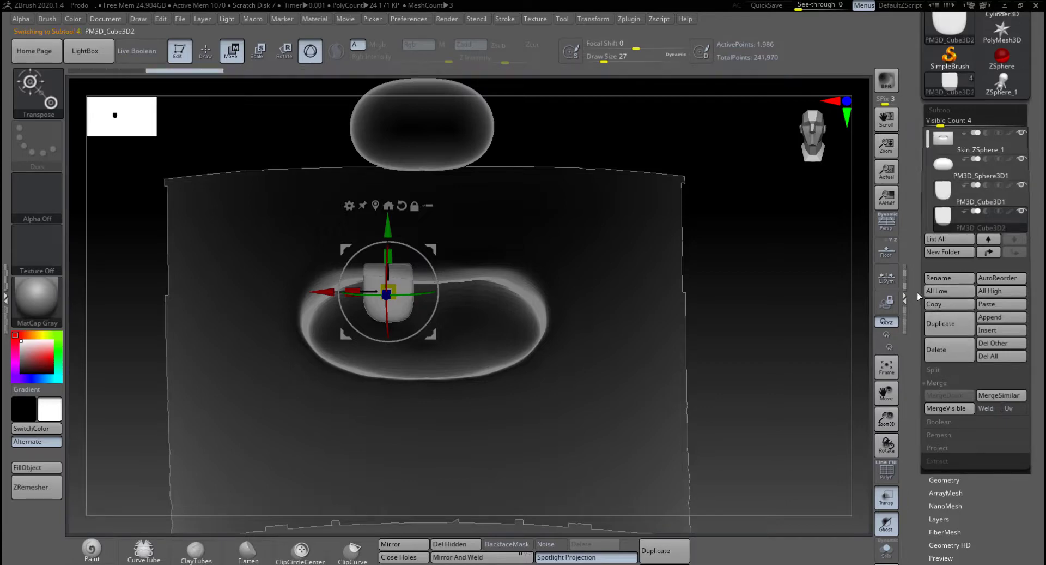
left_click_drag(326, 293, 273, 300)
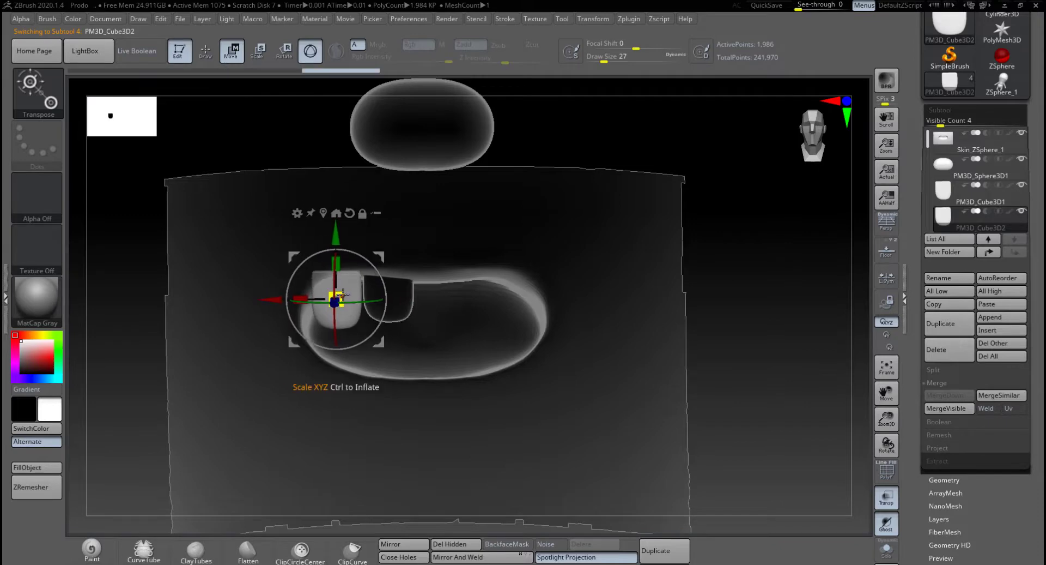
left_click_drag(342, 294, 341, 296)
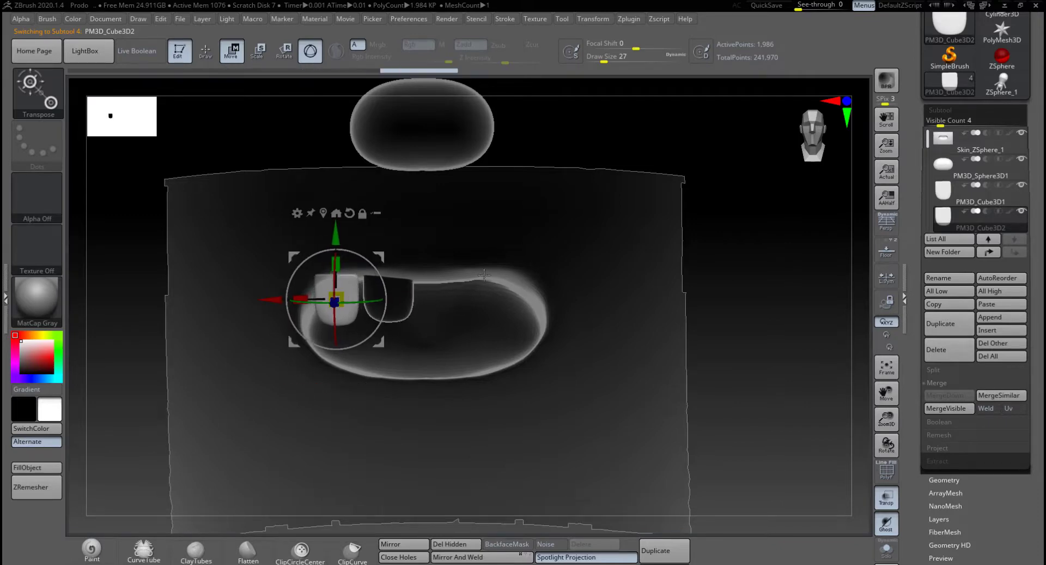
Step: Nudge the smaller tooth toward the first one, check its seating from the side and turn off transparency
left_click_drag(380, 256, 384, 257)
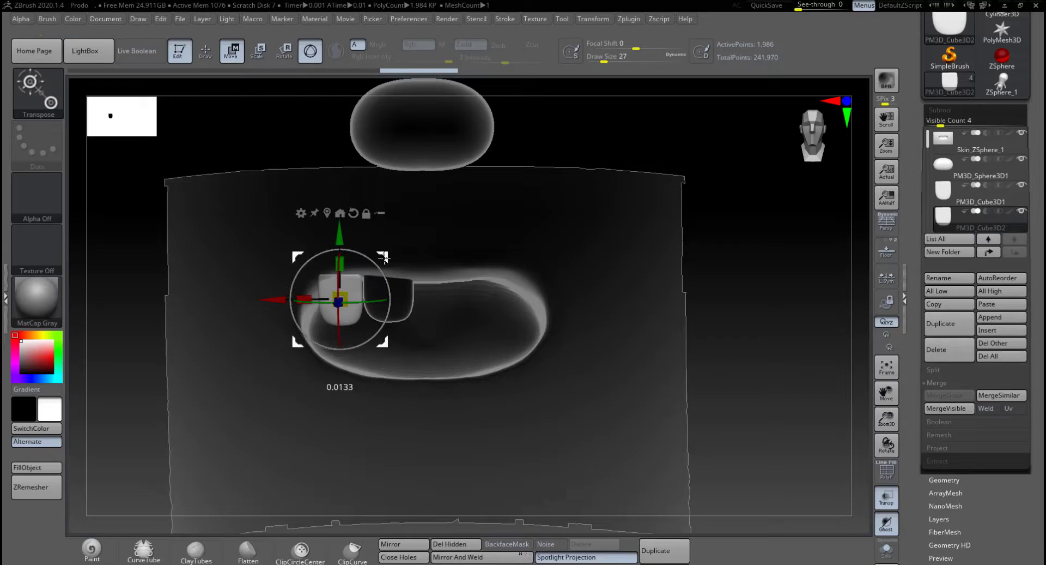
left_click_drag(681, 256, 792, 272)
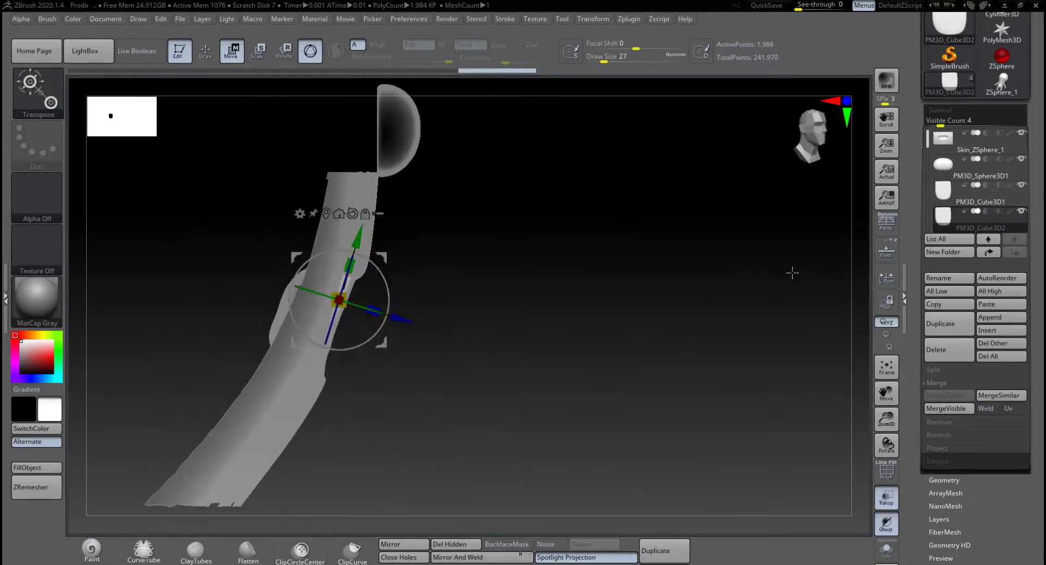
left_click_drag(377, 248, 528, 268)
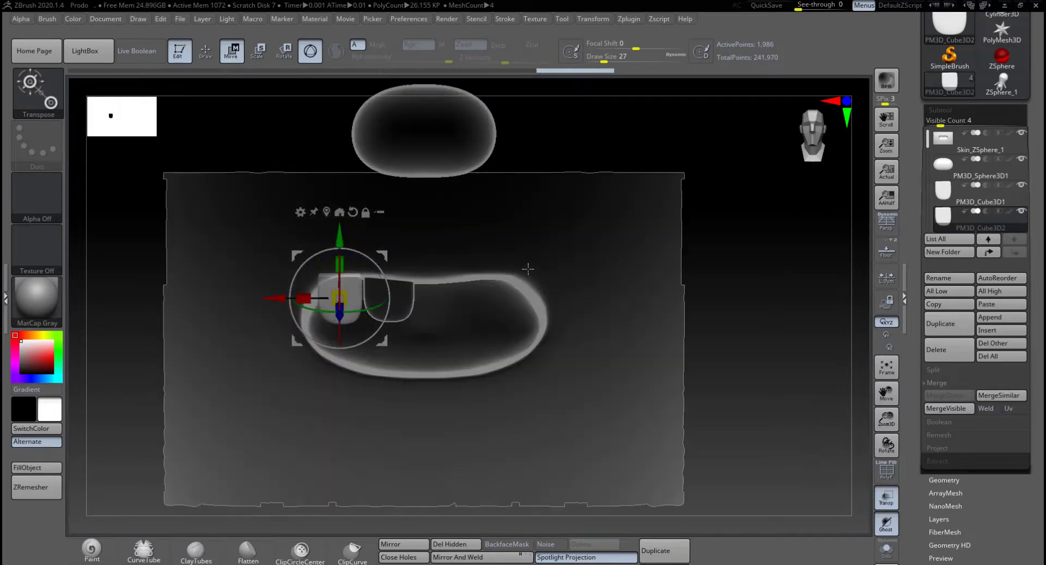
left_click(891, 501)
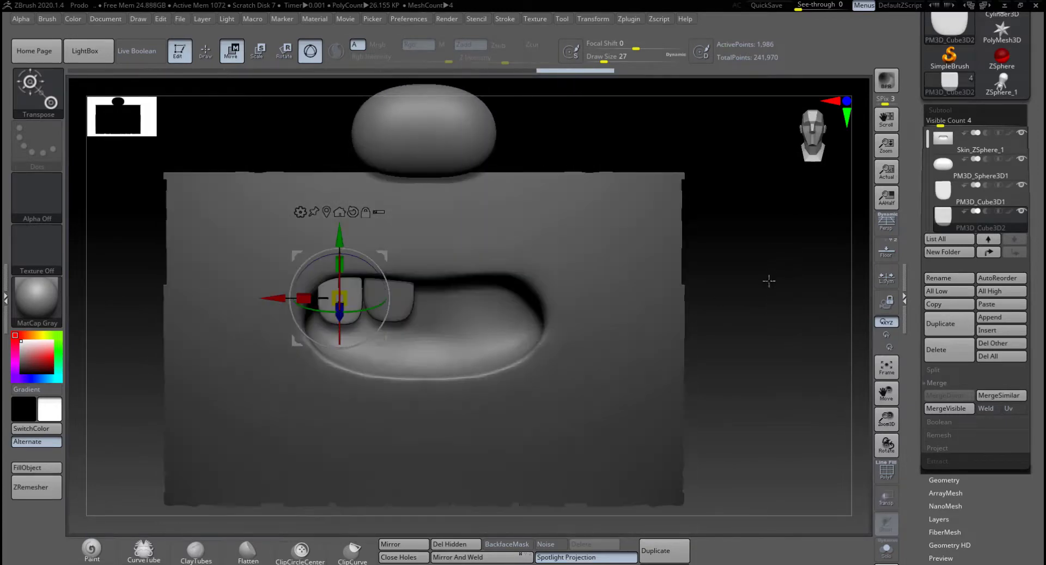
Step: Select the Skin_ZSphere_1 mouth subtool for sculpting and enlarge the brush to a draw size of 101
left_click(943, 145)
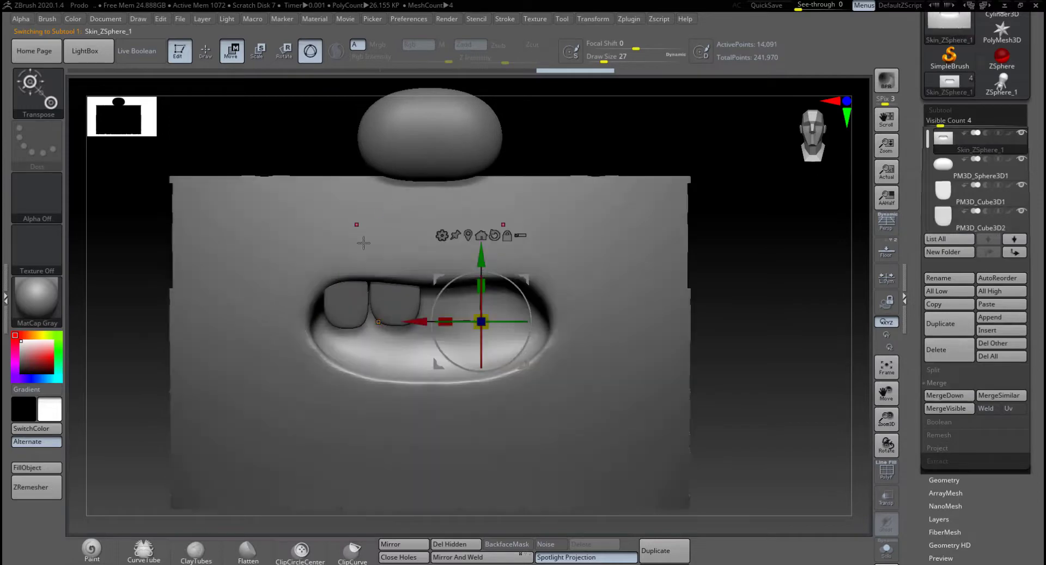
key("q")
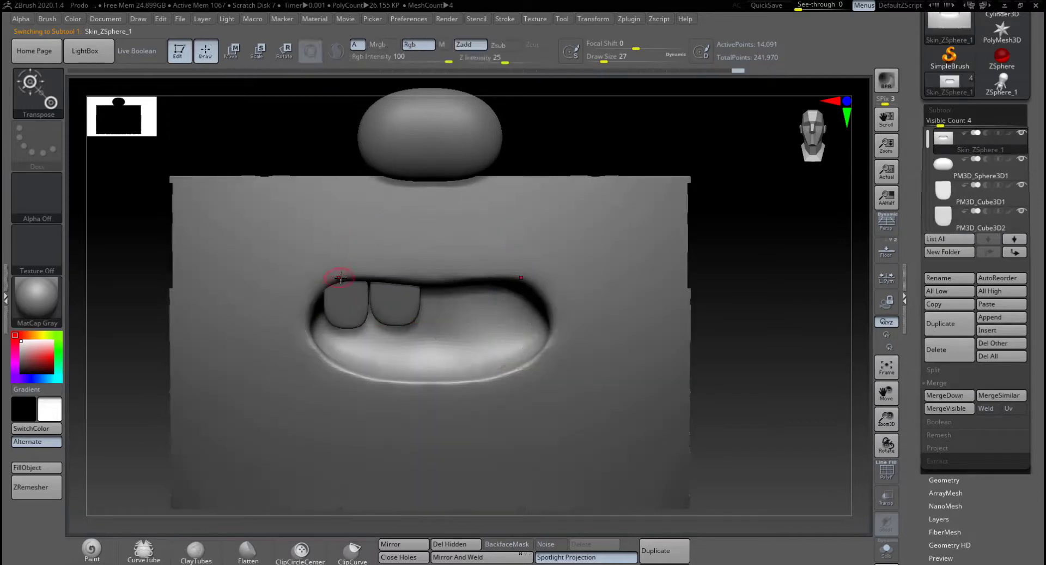
key("space")
left_click(342, 278)
key("w")
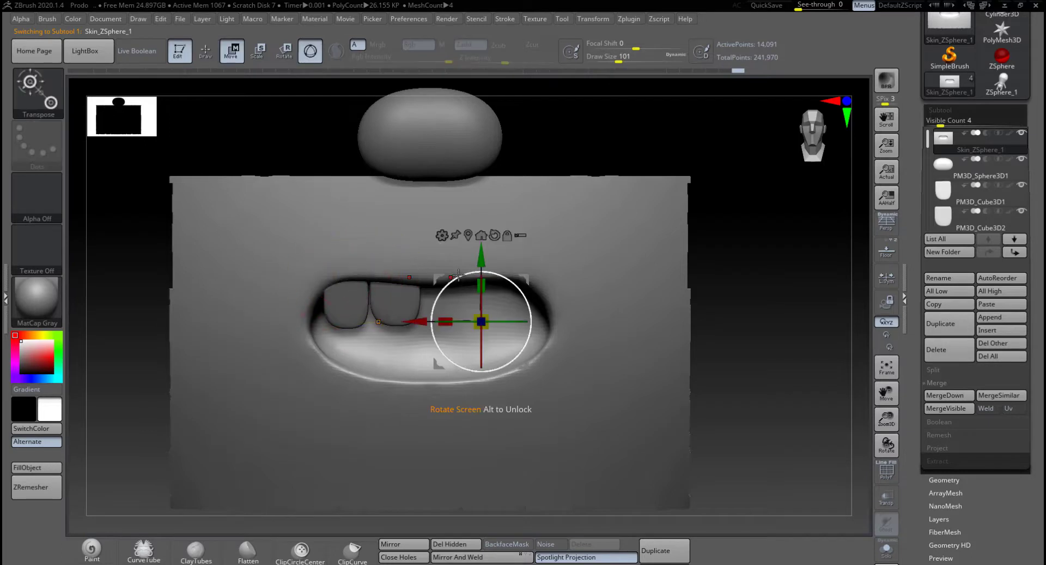
key("q")
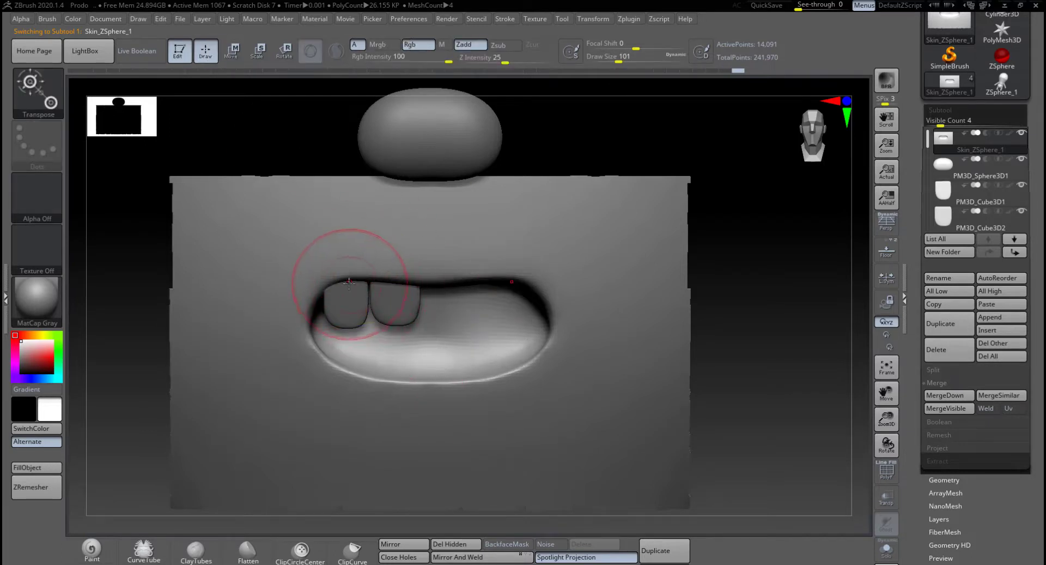
key("w")
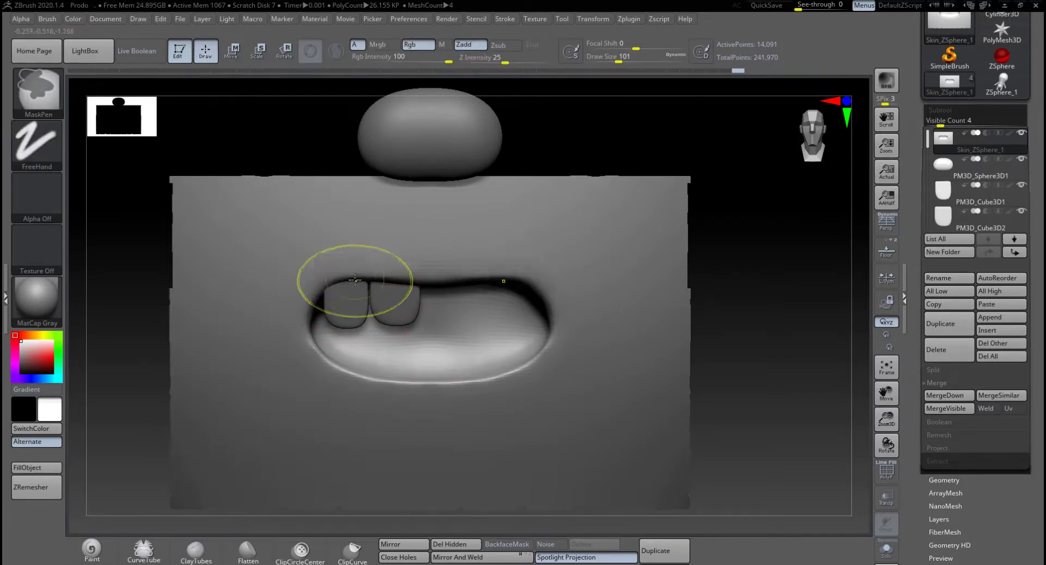
key("q")
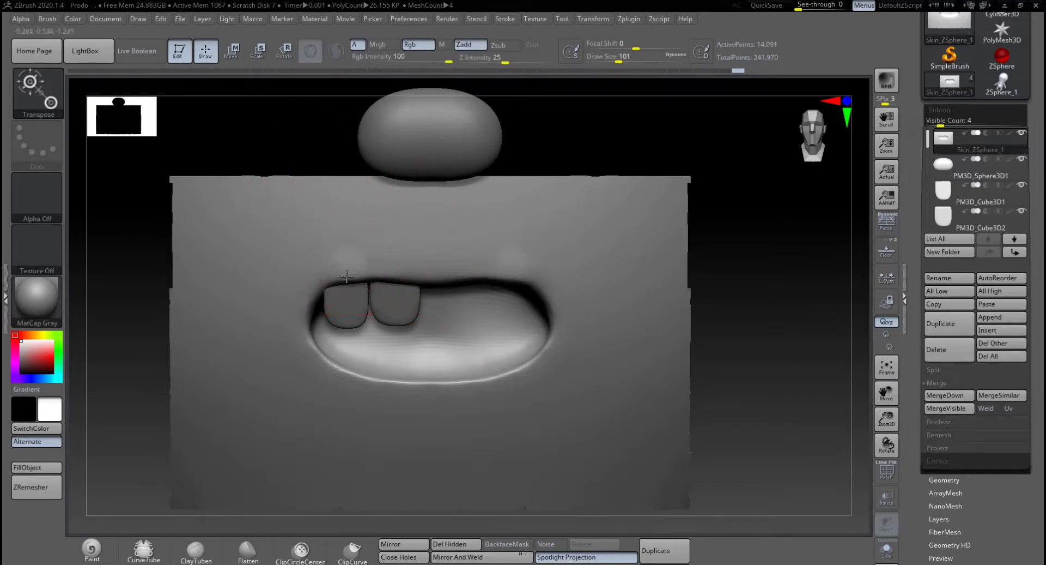
key("w")
key("q")
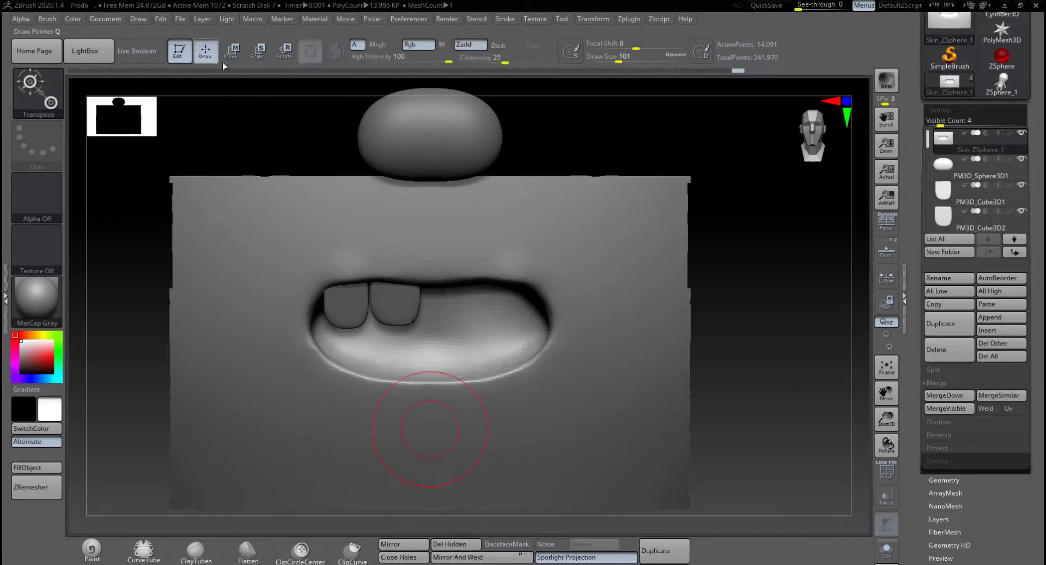
Step: Reshape the mouth's upper rim above the teeth with the Move brush and smooth the surface over it
key("b")
key("m")
key("v")
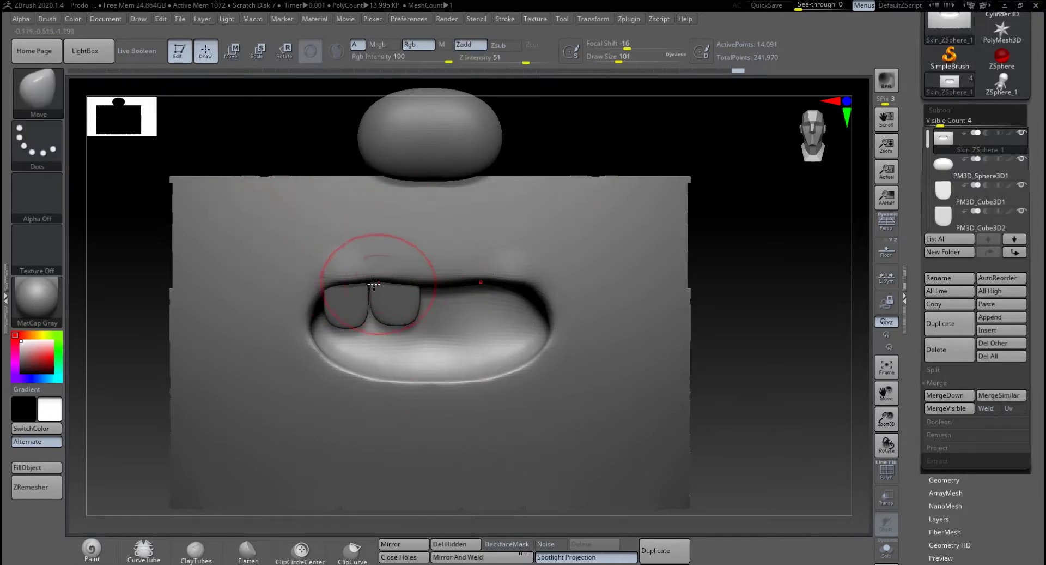
key("shift")
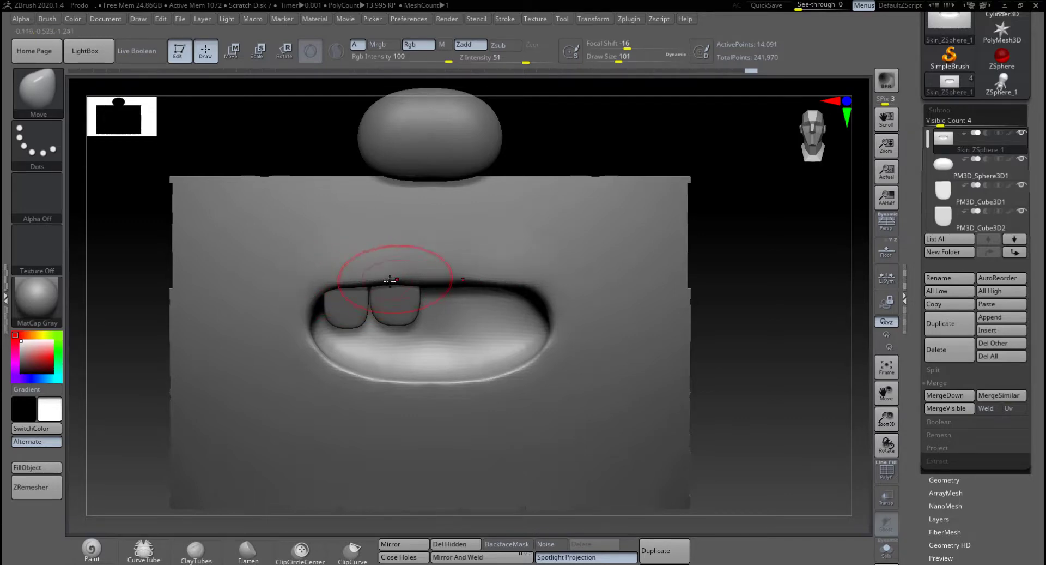
key("shift")
mouse_move(688, 182)
left_mouse_down()
mouse_move(750, 217)
mouse_move(762, 188)
mouse_move(769, 216)
left_mouse_up()
left_click_drag(374, 267, 411, 264, "shift")
left_click_drag(675, 267, 636, 263)
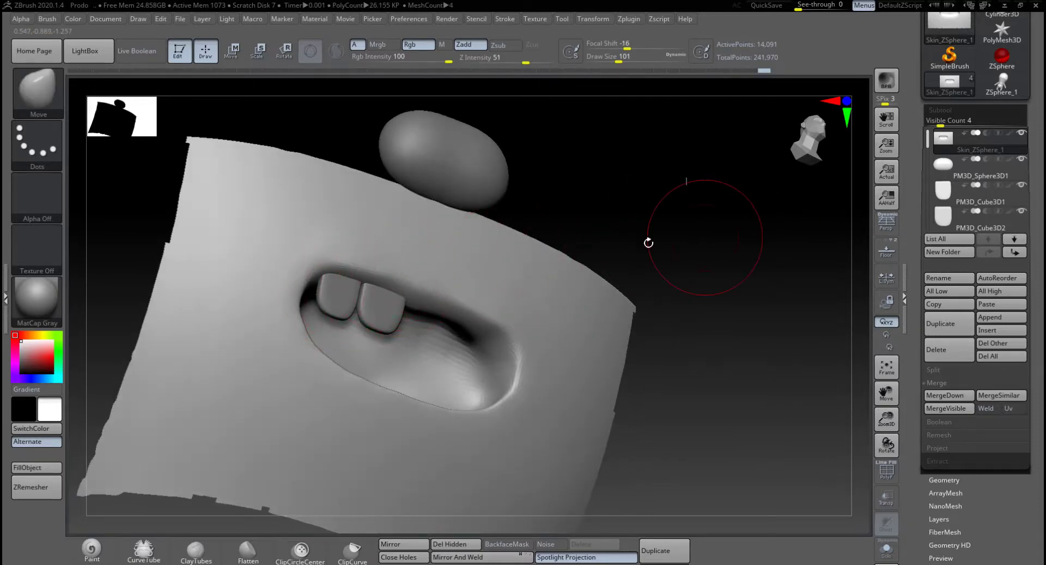
Step: Select the outer tooth, angle it slightly with the gizmo and nudge it against the first tooth
left_click(337, 298, "alt")
left_click_drag(630, 230, 608, 219)
left_click(233, 51)
left_click_drag(510, 218, 415, 235)
left_click_drag(340, 310, 286, 301)
left_click_drag(746, 259, 703, 248)
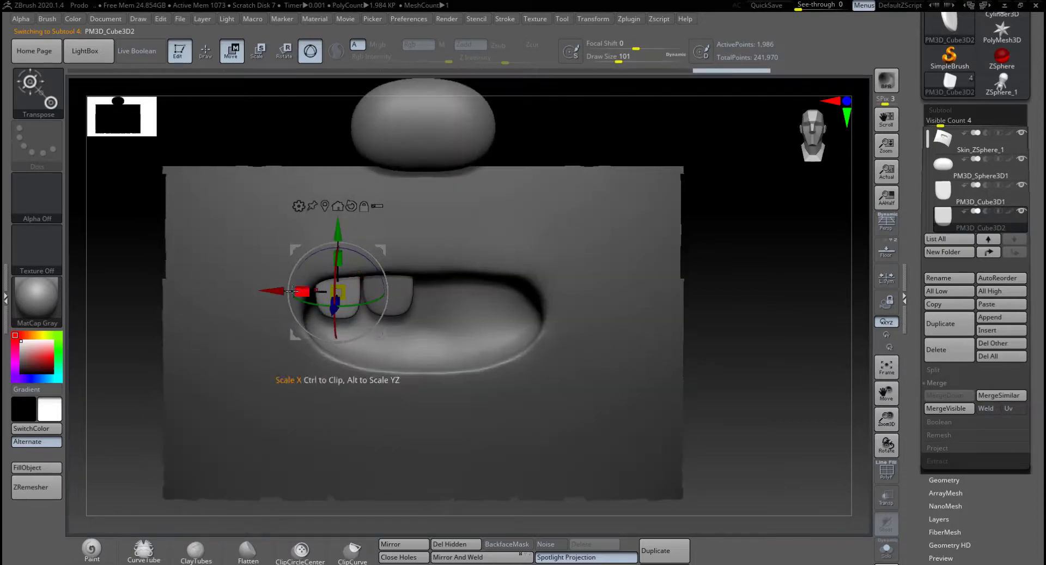
left_click_drag(290, 290, 287, 288)
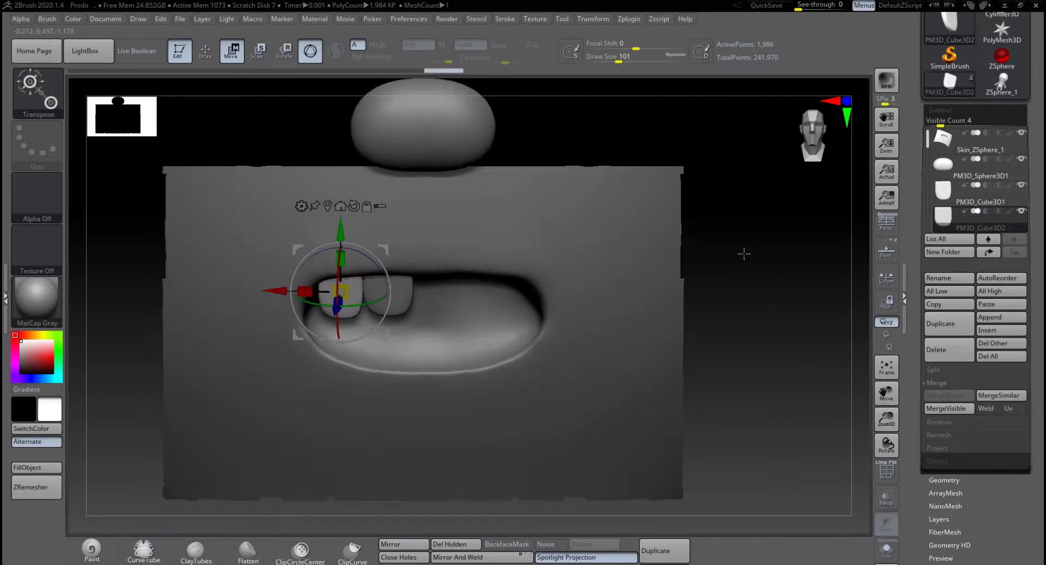
Step: Merge the two teeth into one subtool, try to mirror them with Mirror And Weld and undo the last operation
left_click_drag(743, 252, 714, 257, "alt")
key("Up")
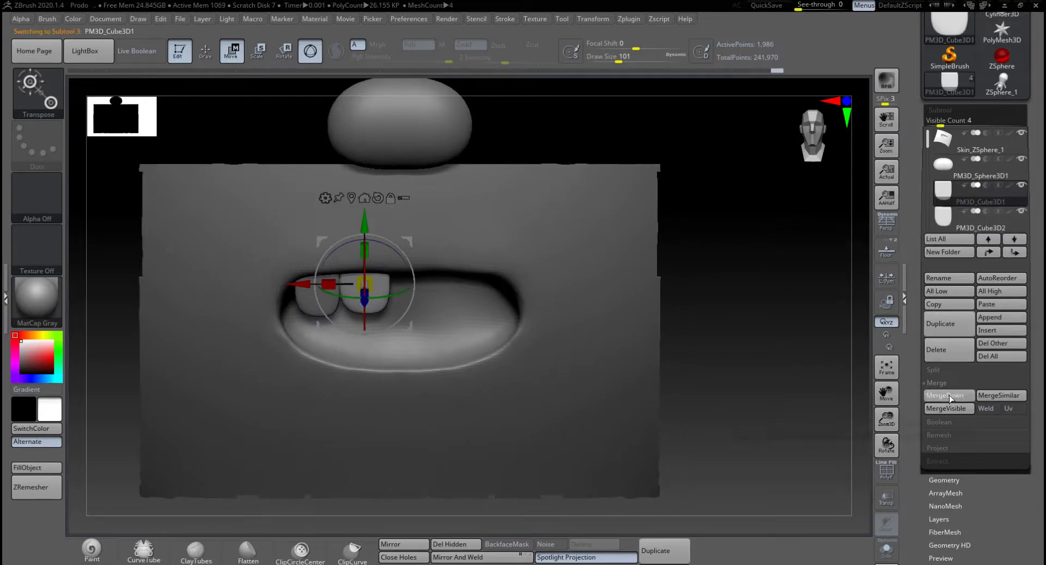
left_click(950, 396)
left_click(852, 419)
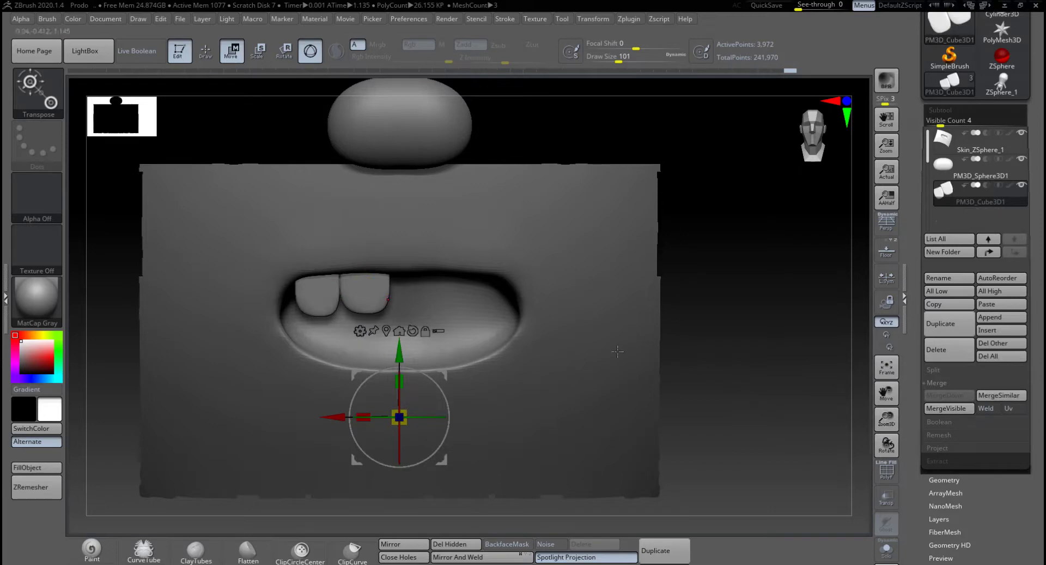
left_click(474, 555)
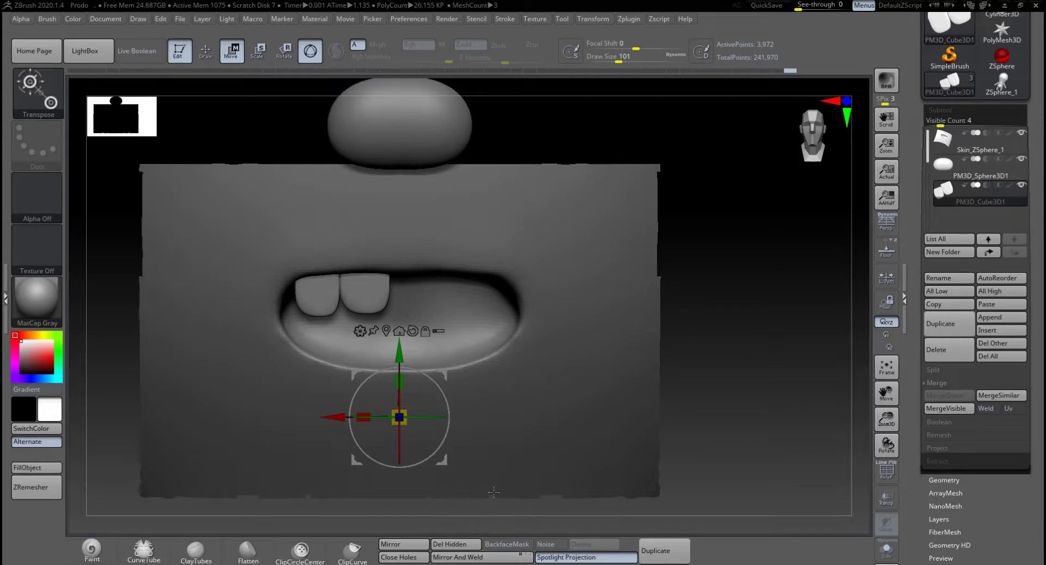
key("ctrl+z")
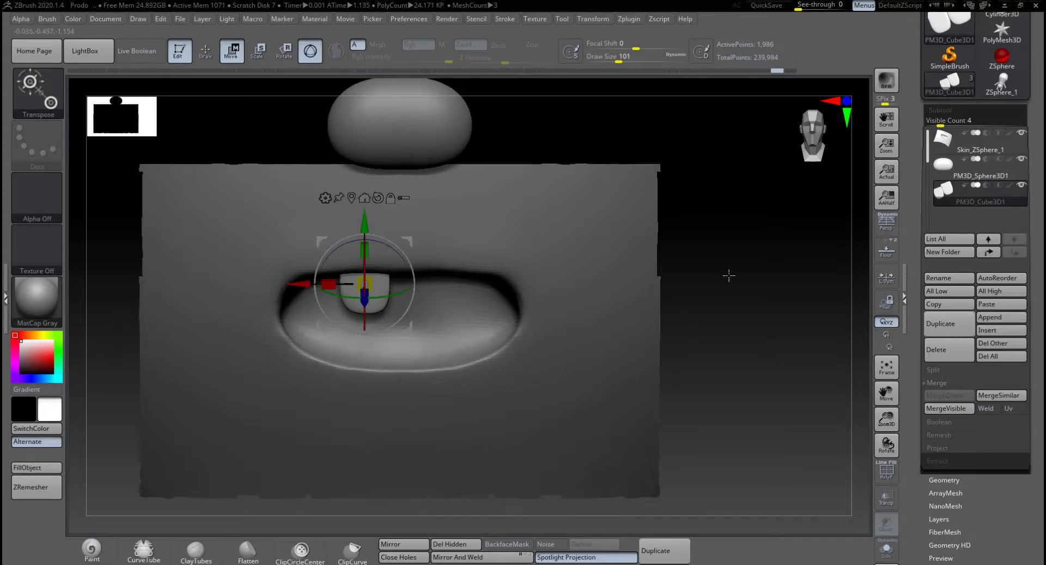
mouse_move(729, 275)
left_mouse_down()
mouse_move(766, 293)
mouse_move(735, 287)
left_mouse_up()
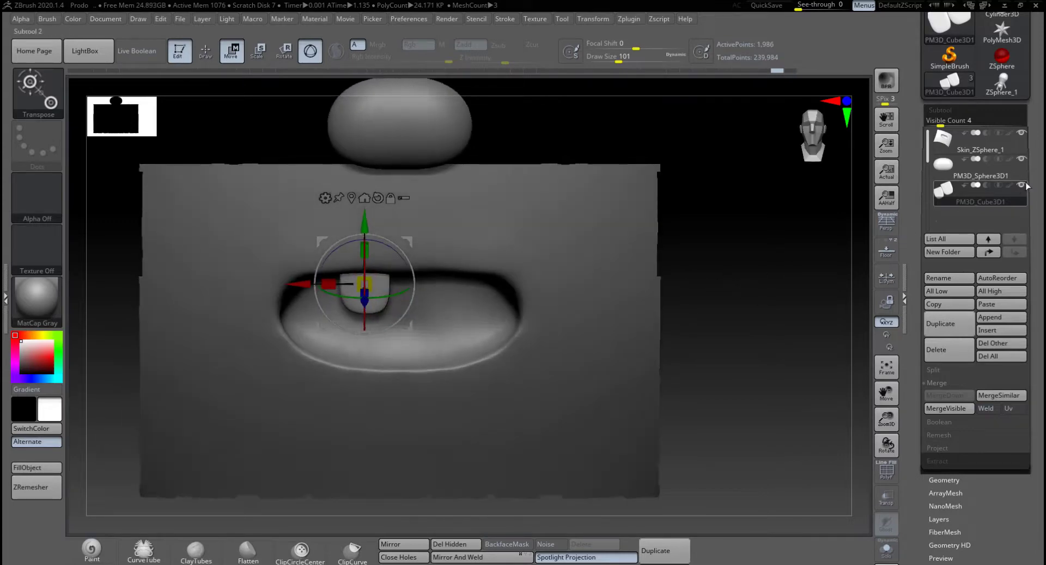
Step: Duplicate the remaining tooth and place the copy beside it toward the mouth corner with the gizmo
left_click(932, 324)
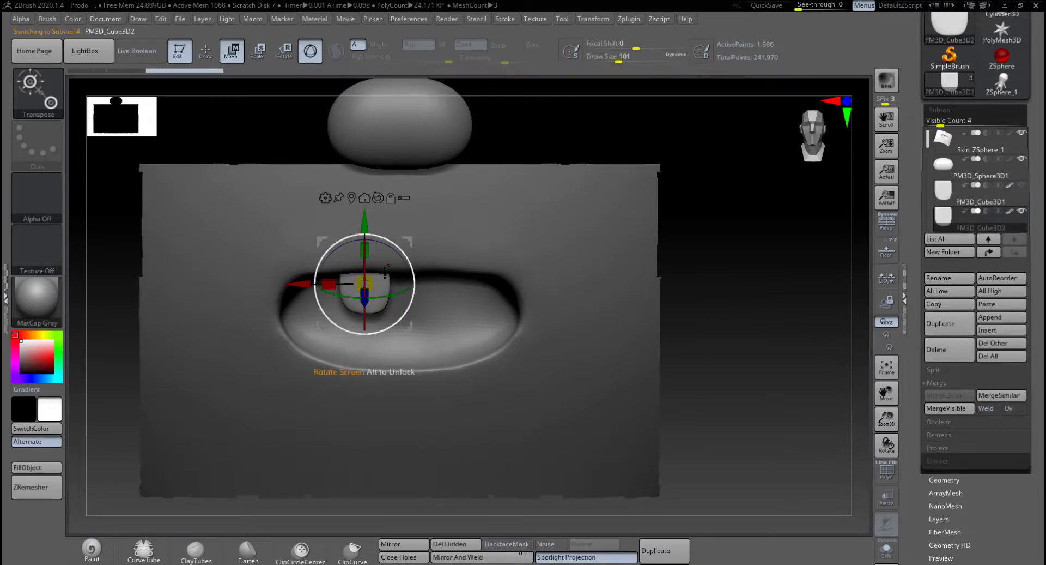
left_click_drag(303, 287, 257, 287)
key("ctrl+z")
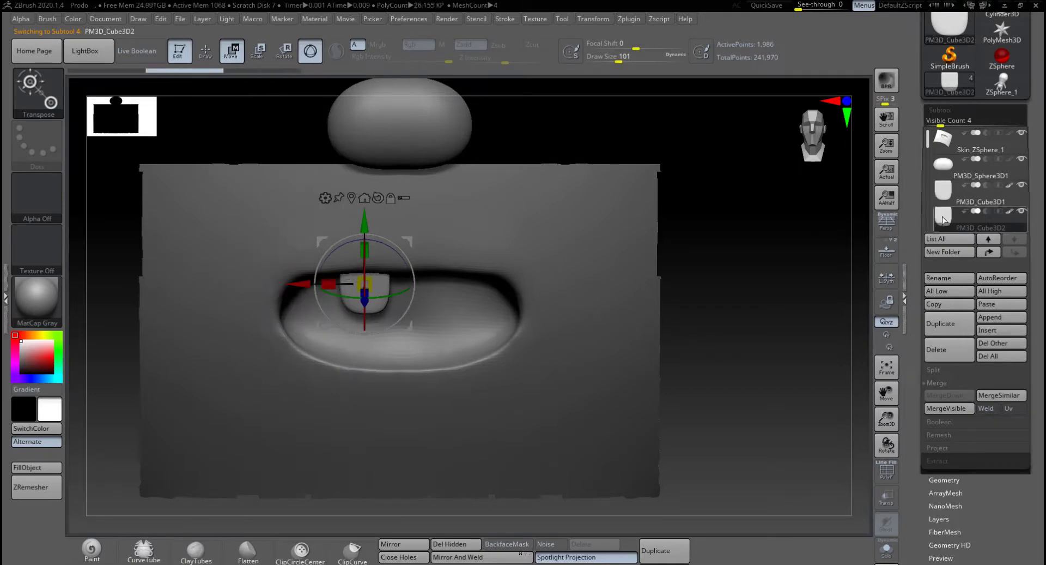
left_click_drag(302, 286, 249, 283, "ctrl")
left_click_drag(311, 235, 311, 232)
left_click_drag(253, 287, 251, 288)
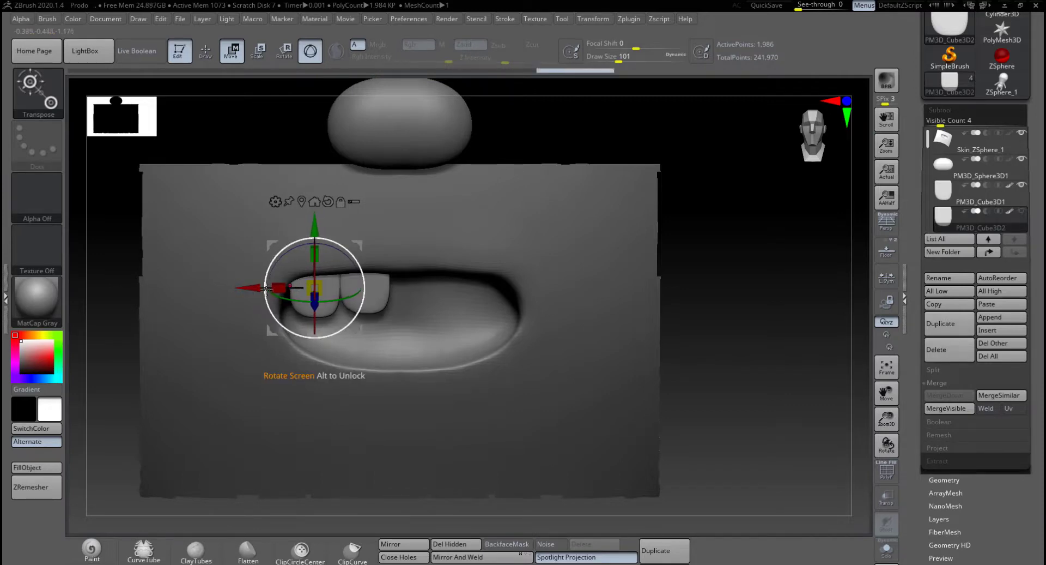
left_click_drag(769, 268, 748, 257)
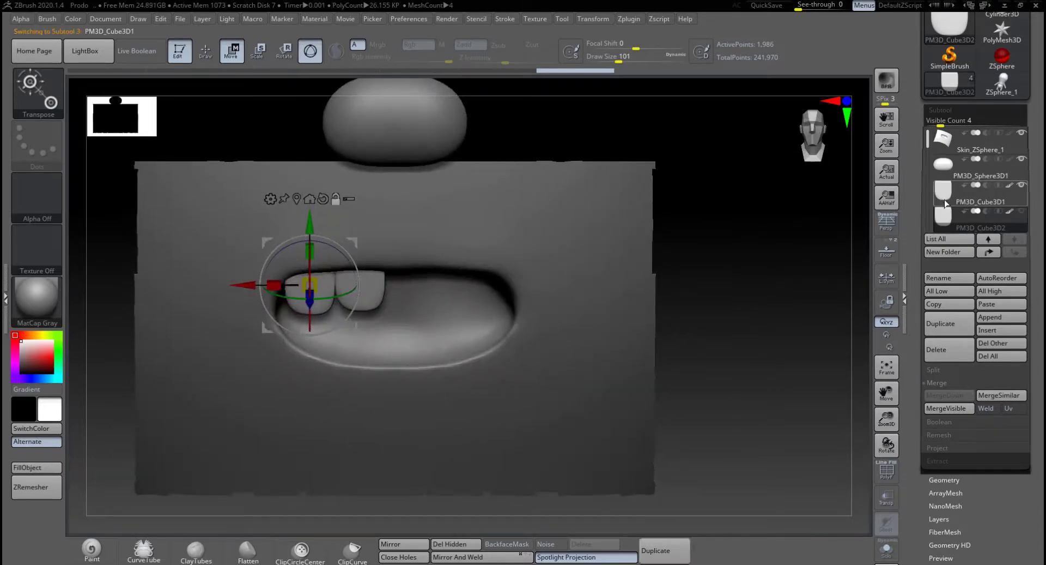
Step: Select the first tooth, make its copy visible and merge both teeth into one subtool
left_click(972, 194)
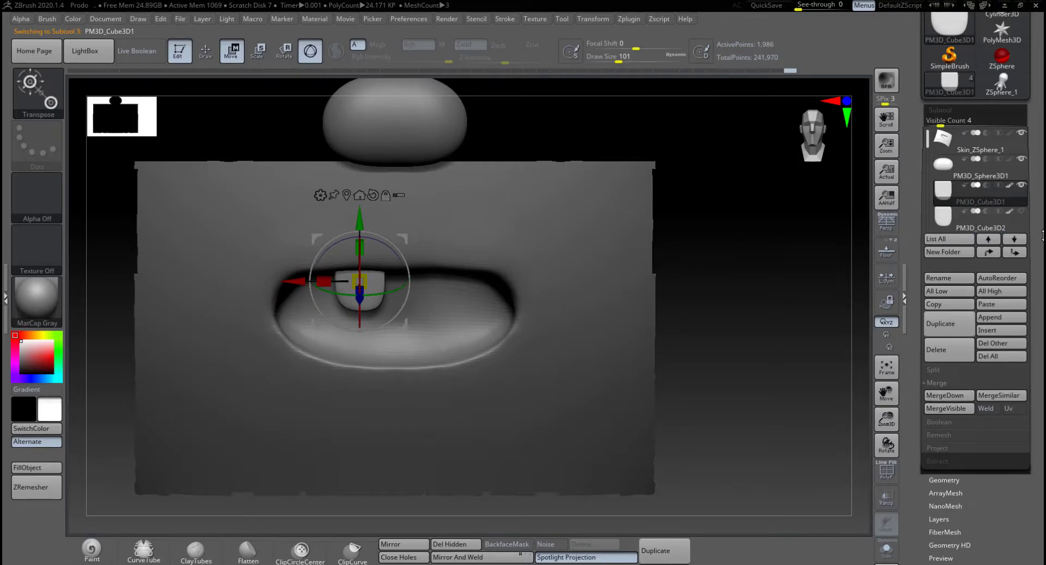
left_click(1023, 211)
left_click(954, 396)
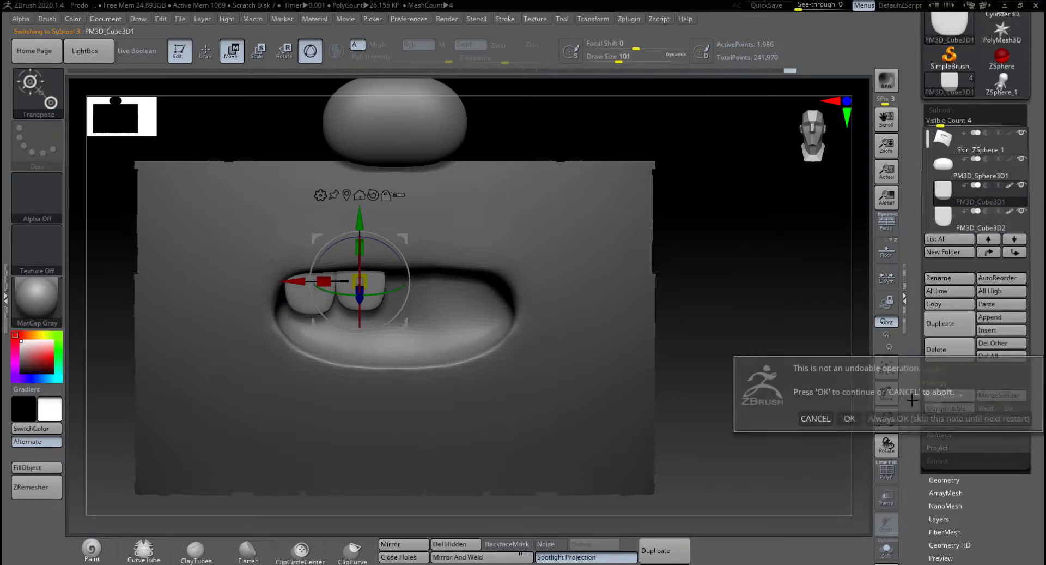
left_click(839, 417)
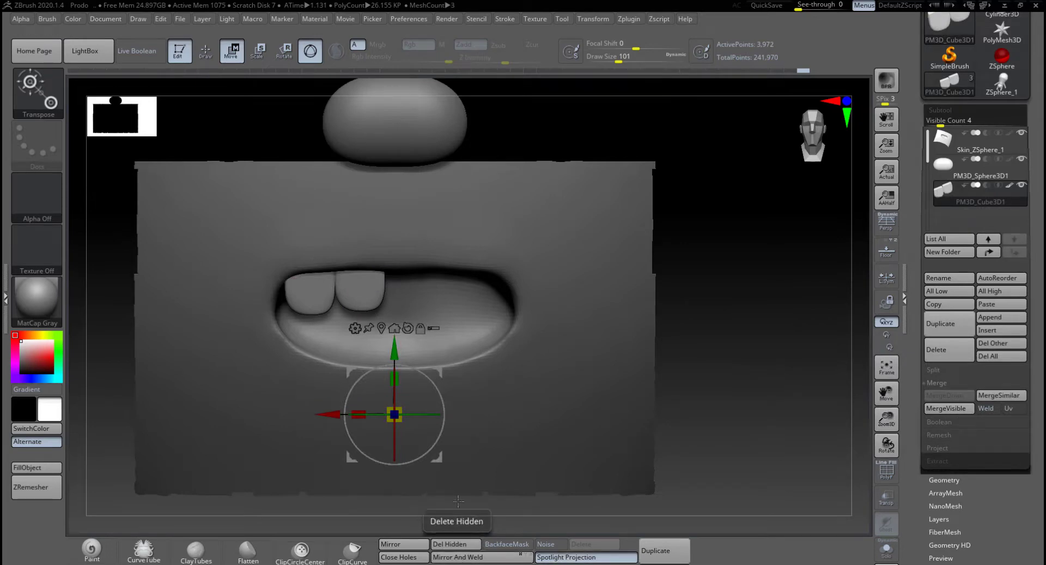
Step: Delete the merged teeth's lower subdivision level and mirror them to the mouth's other half with Mirror And Weld
left_click(461, 554)
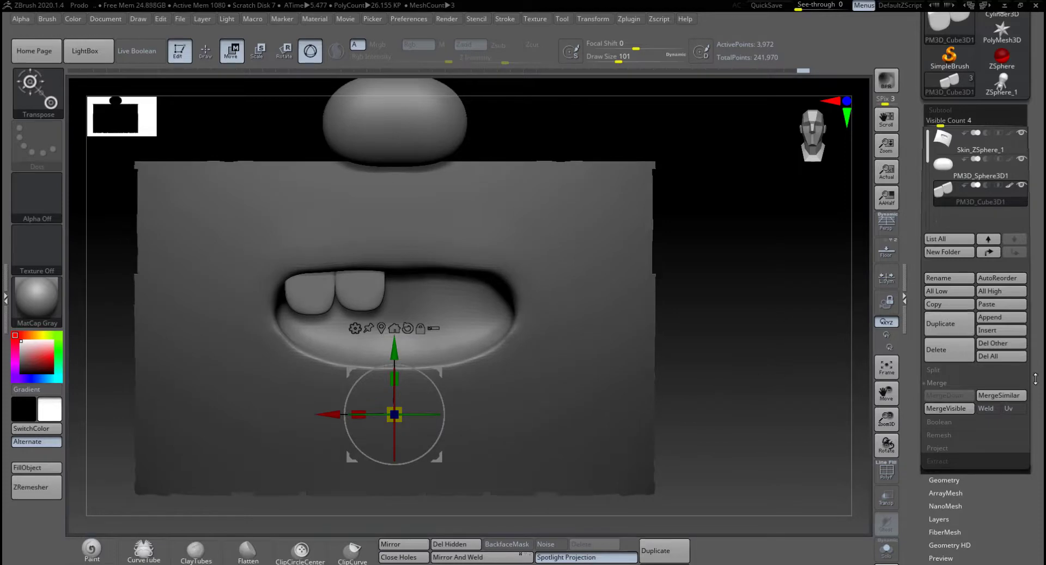
left_click(944, 479)
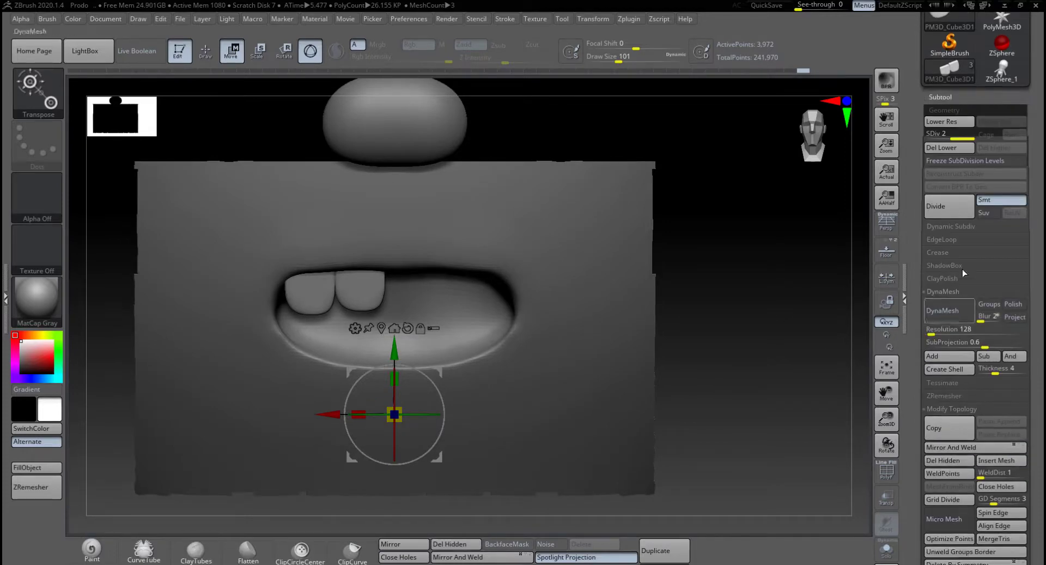
left_click(943, 148)
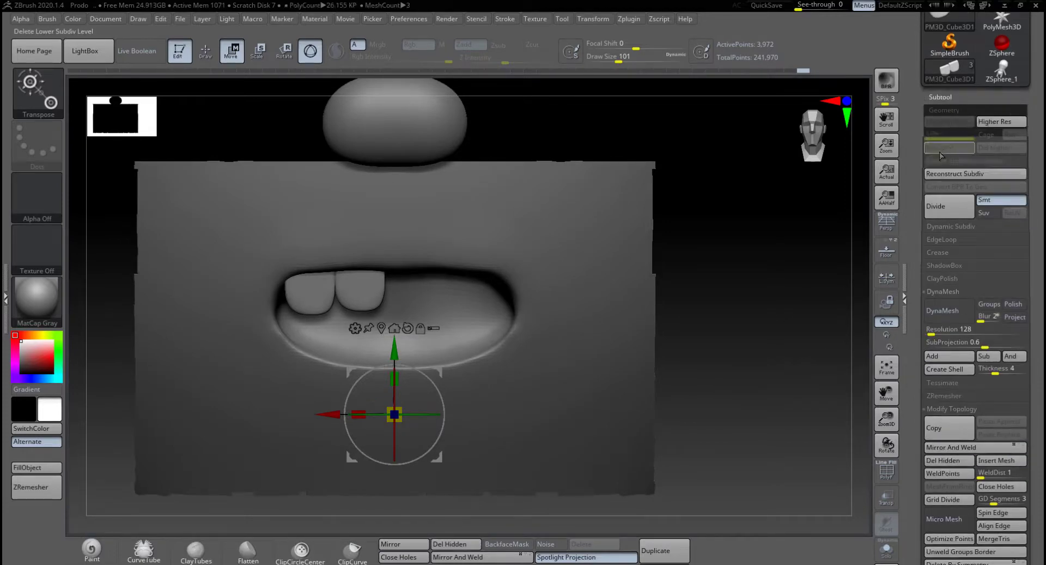
left_click(493, 556)
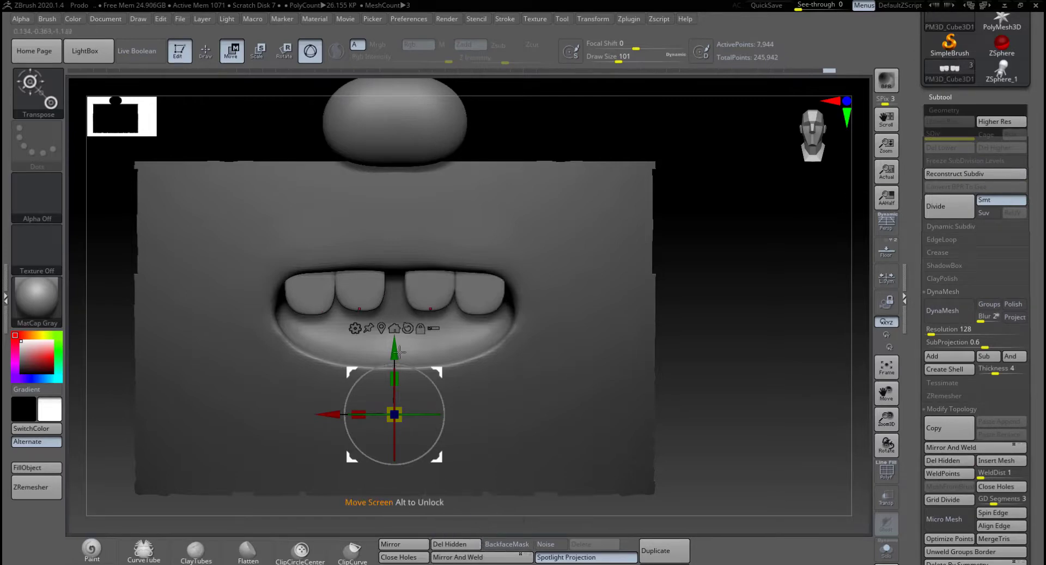
Step: Try shifting the mirrored teeth sideways, undo the move and return to the subtool list
left_click_drag(334, 414, 338, 414)
key("ctrl+z")
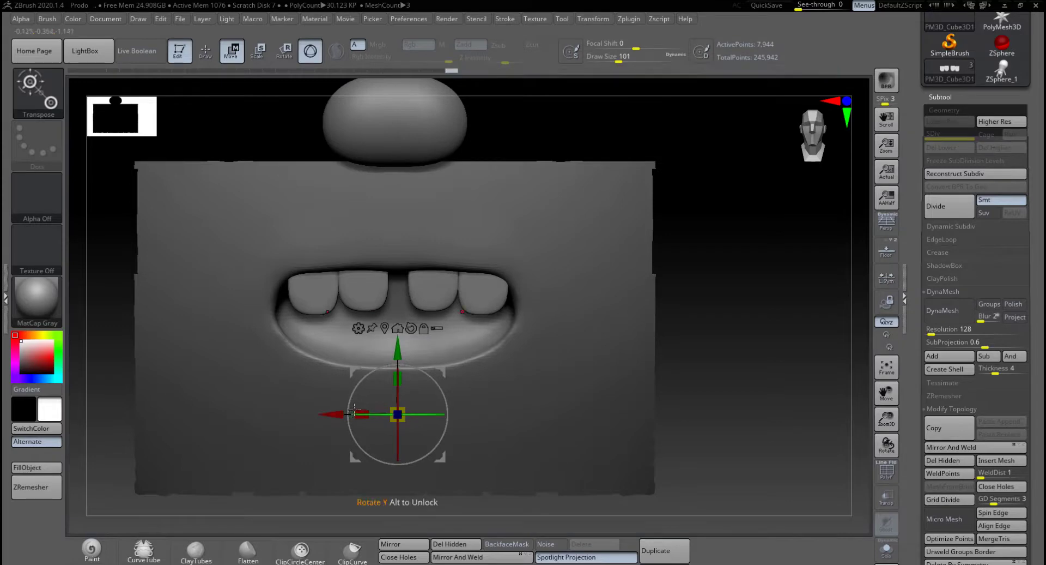
left_click(941, 97)
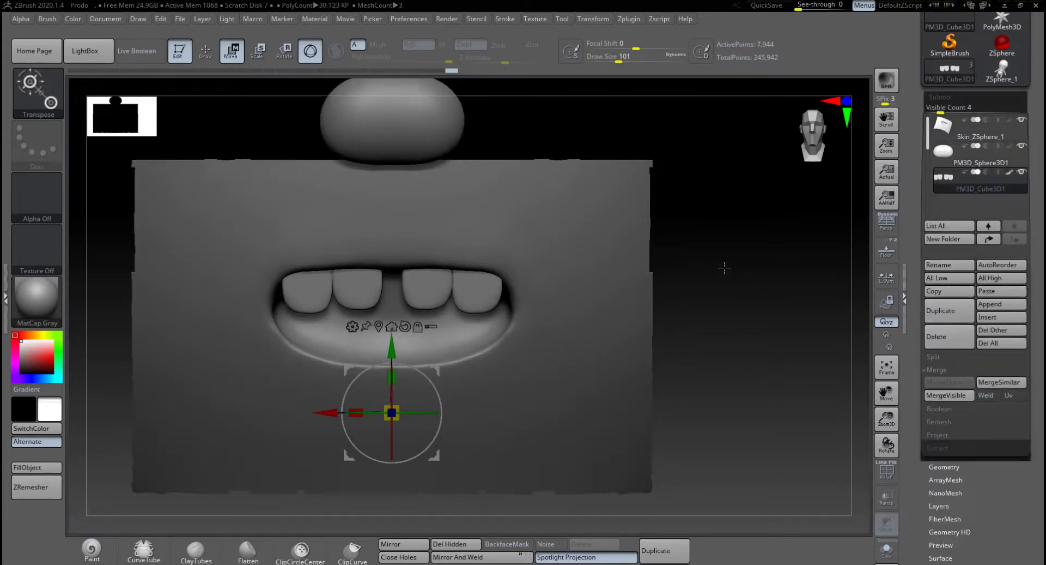
mouse_move(328, 407)
left_mouse_down()
mouse_move(339, 408)
mouse_move(327, 407)
left_mouse_up()
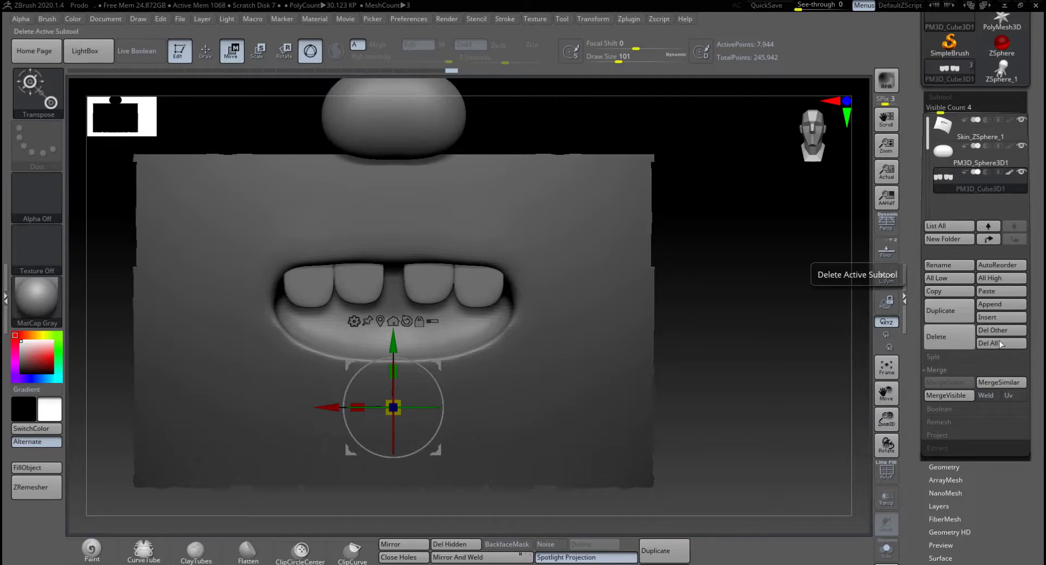
Step: Split the merged teeth into separate subtools with Split To Parts and set the subtool list's visible count to 7
left_click_drag(1039, 349, 1038, 342)
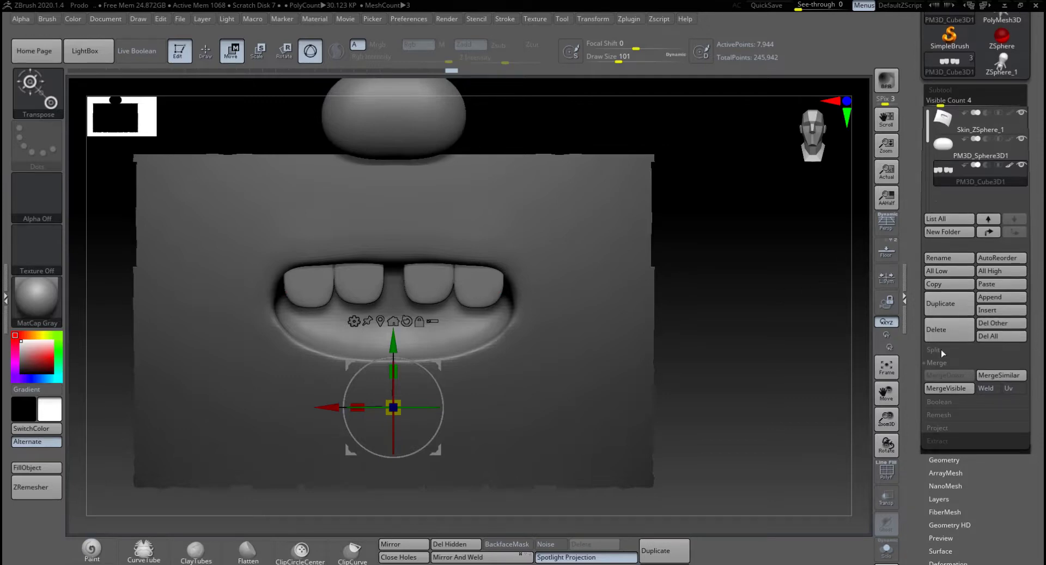
left_click(962, 350)
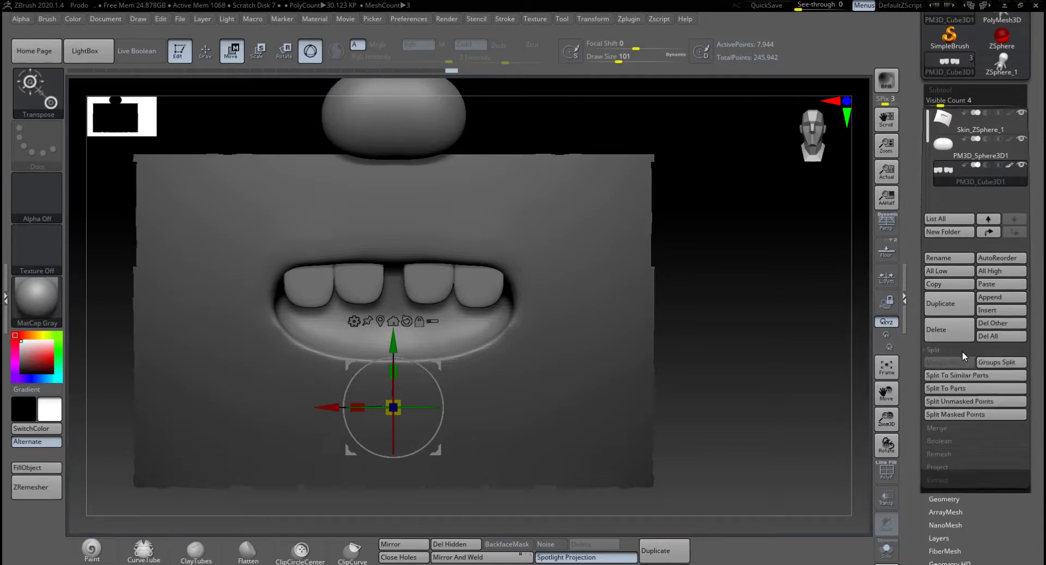
left_click(959, 391)
left_click(861, 413)
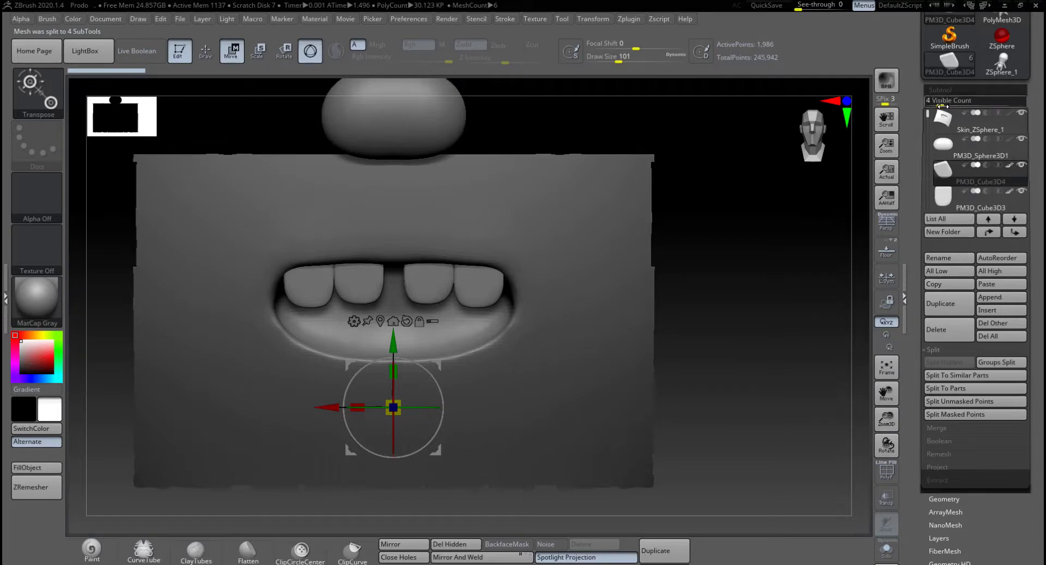
left_click_drag(938, 104, 952, 103)
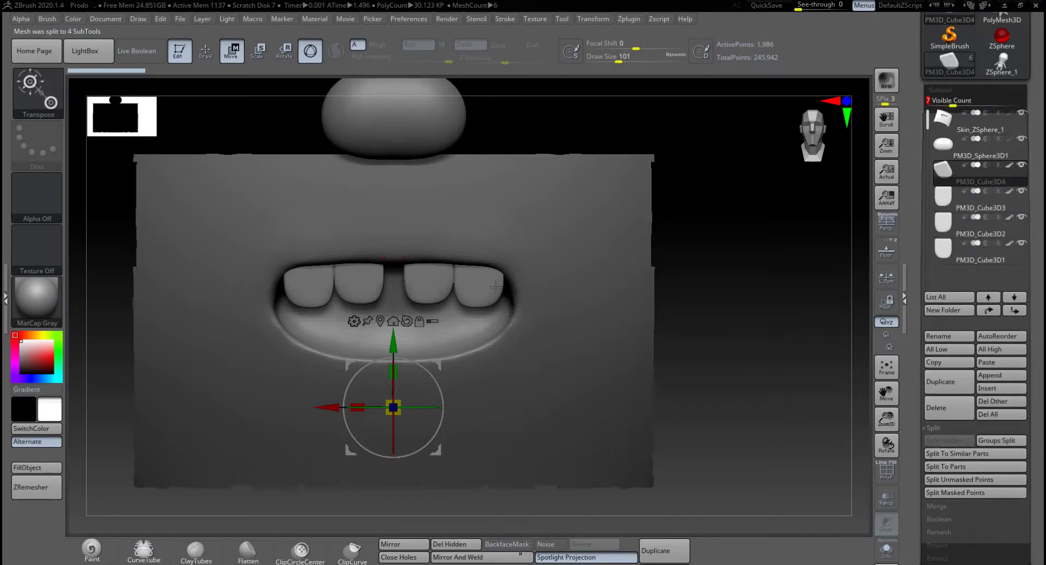
left_click(362, 290)
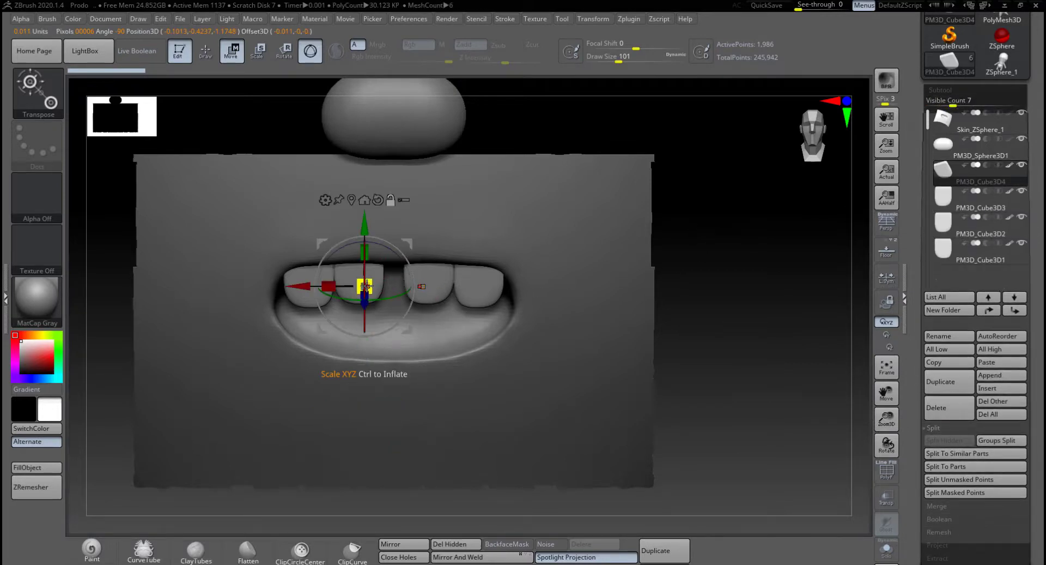
left_click_drag(304, 286, 321, 286)
key("ctrl+z")
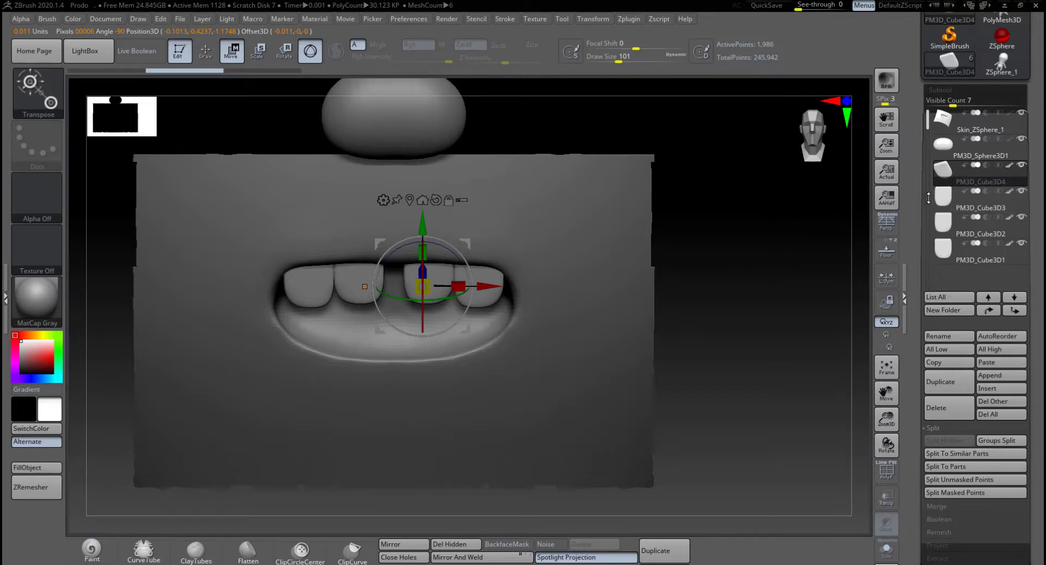
Step: Move the two inner teeth toward the mouth's centre line until their edges meet
left_click(364, 286)
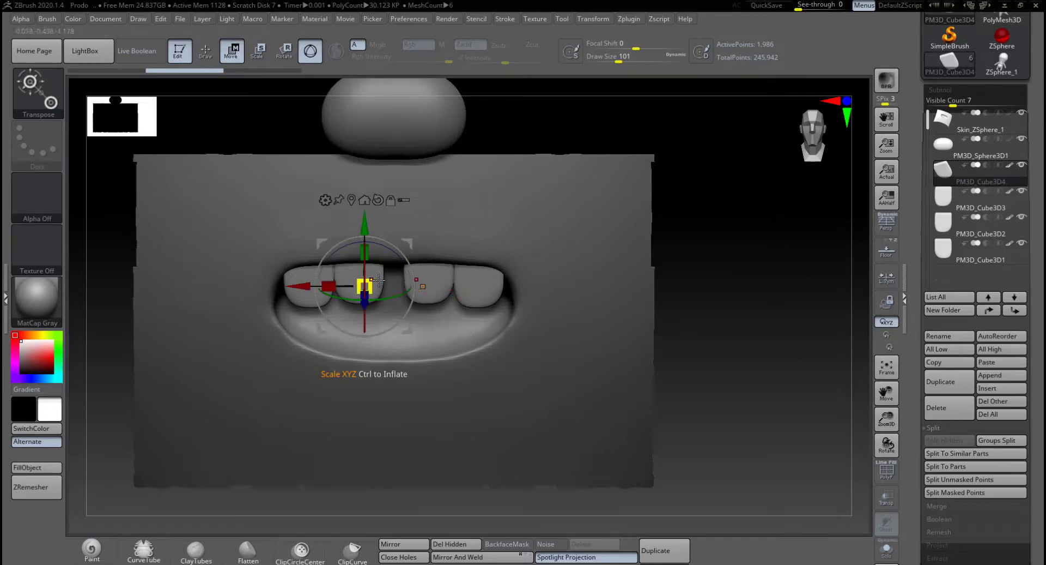
left_click_drag(301, 286, 307, 286)
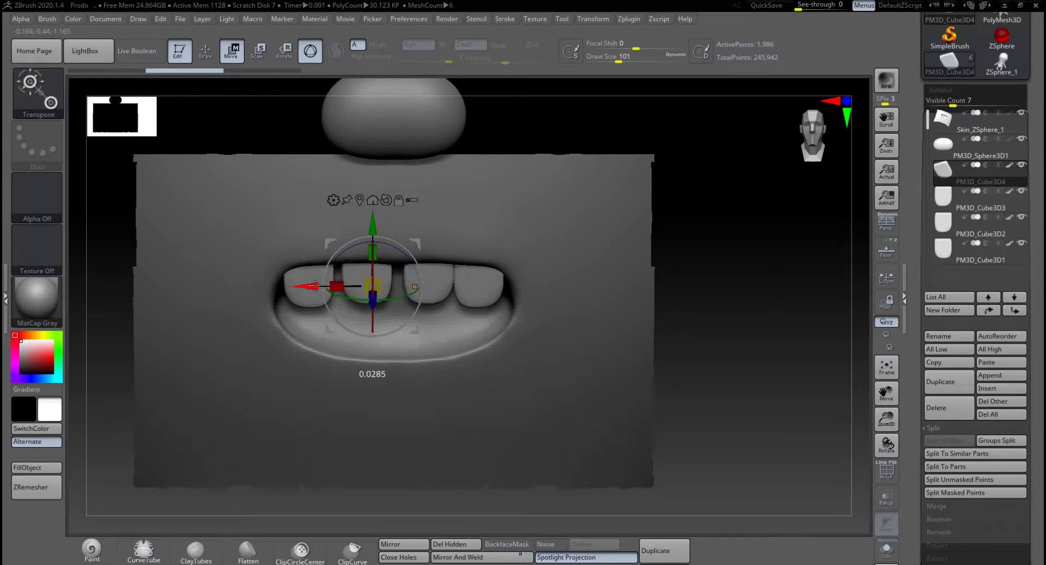
left_click(439, 274)
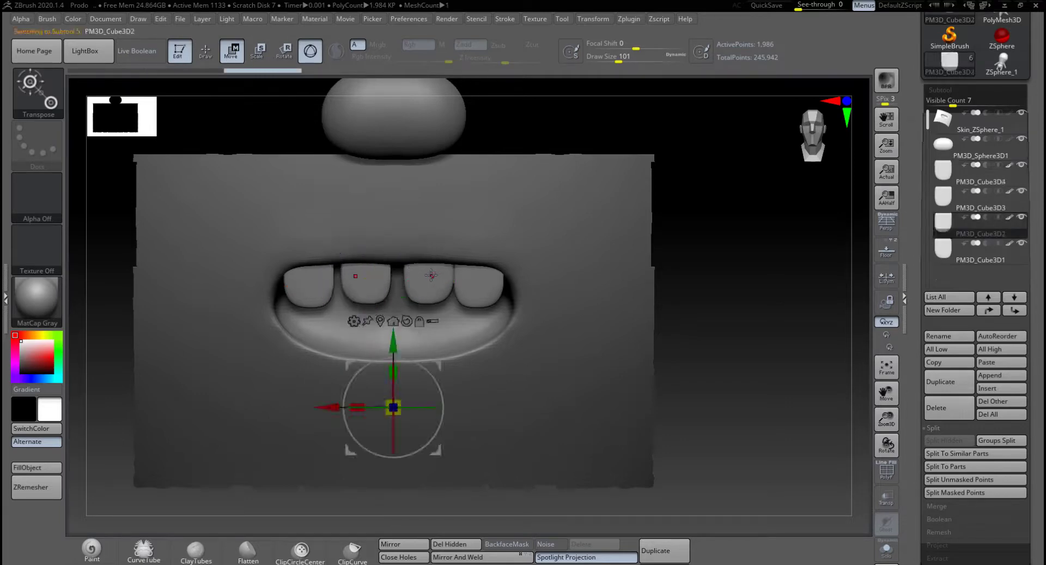
left_click(421, 274)
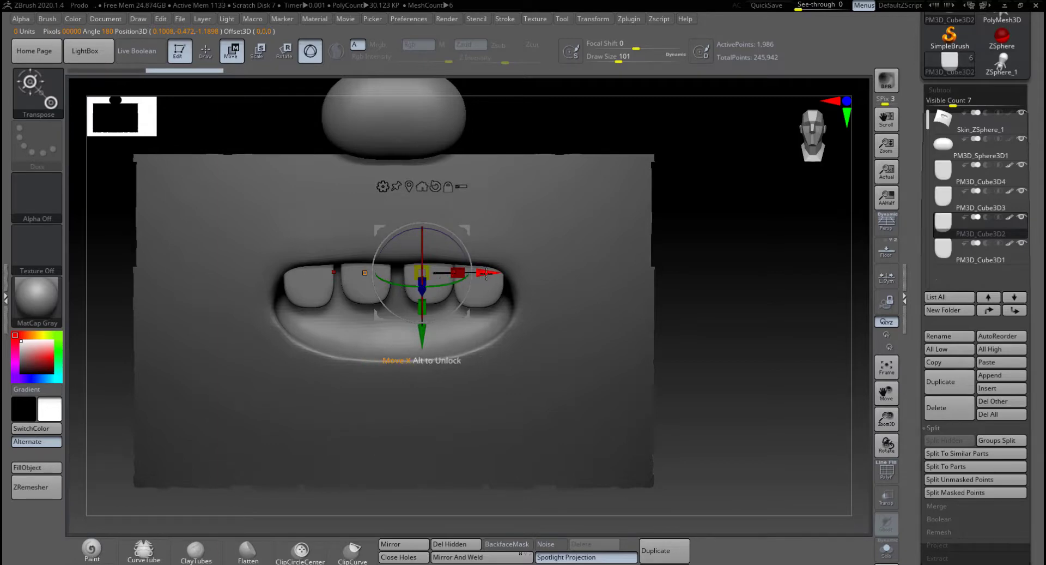
left_click_drag(486, 273, 476, 272)
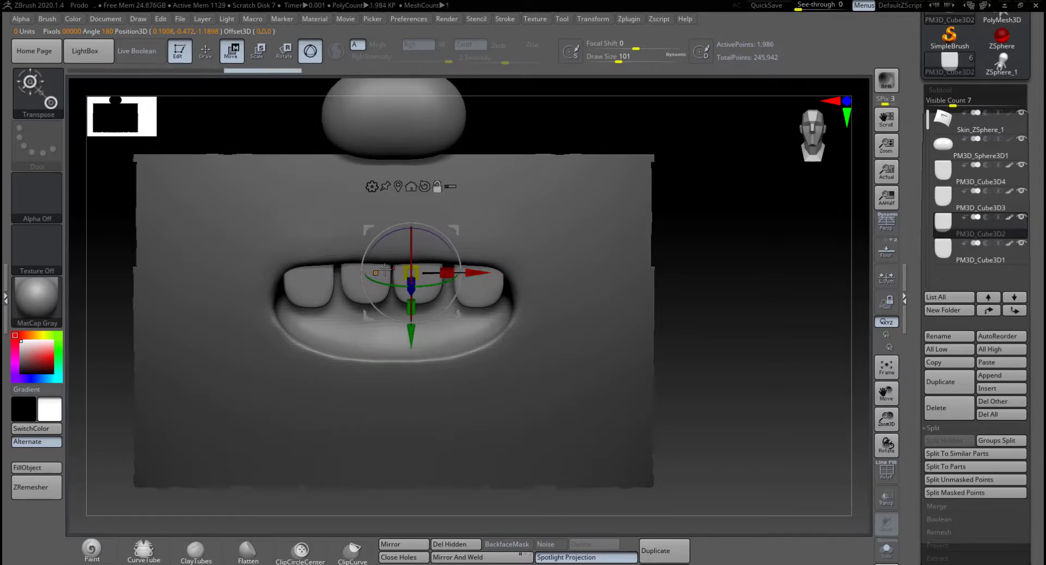
left_click(385, 269)
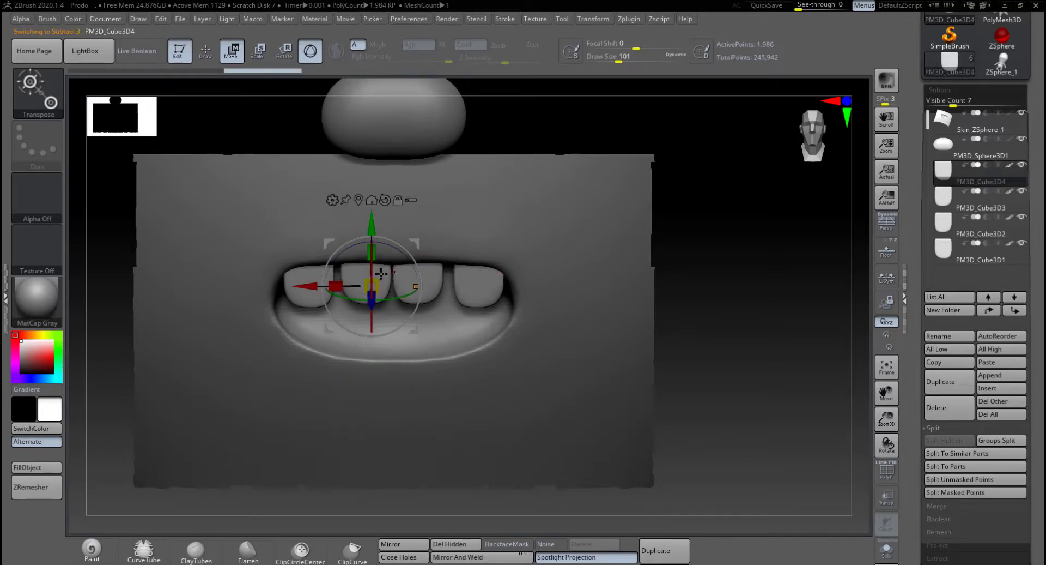
Step: Move both outer teeth inward against the central pair and nudge one slightly upward to align it with the row
left_click(299, 279)
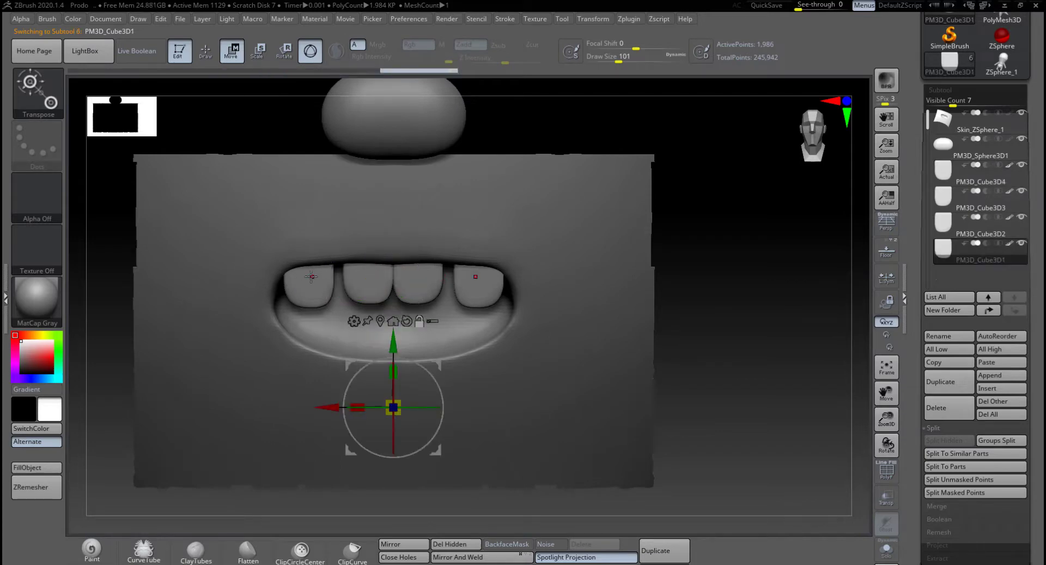
left_click_drag(333, 406, 341, 406)
left_click(478, 287)
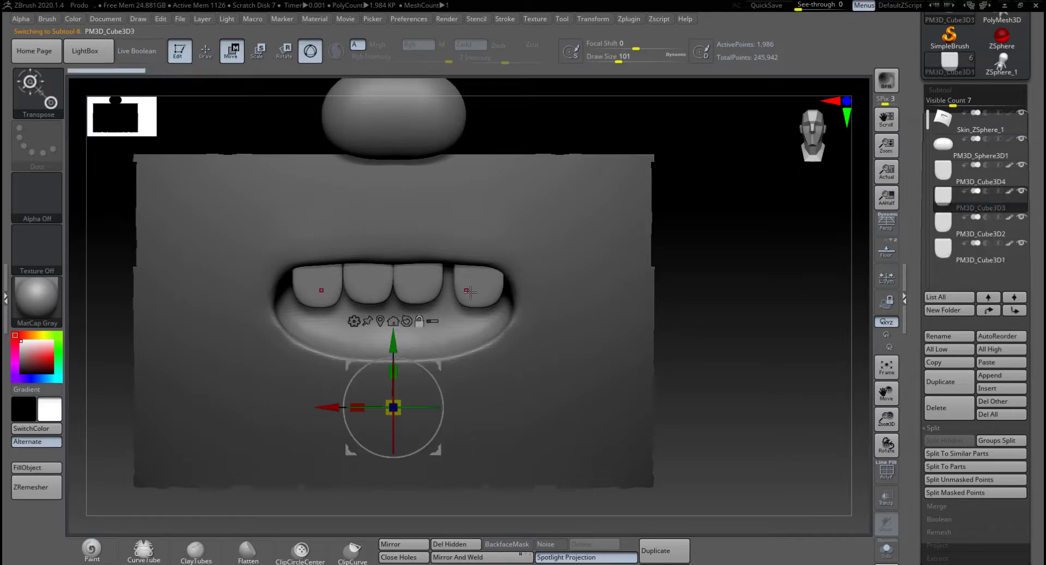
left_click_drag(413, 289, 403, 289)
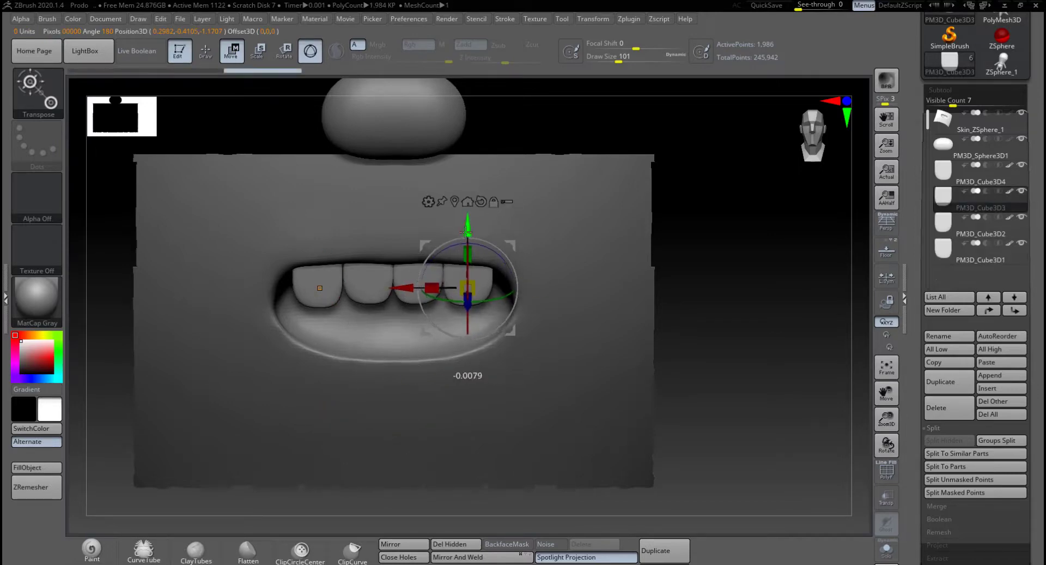
left_click(322, 277)
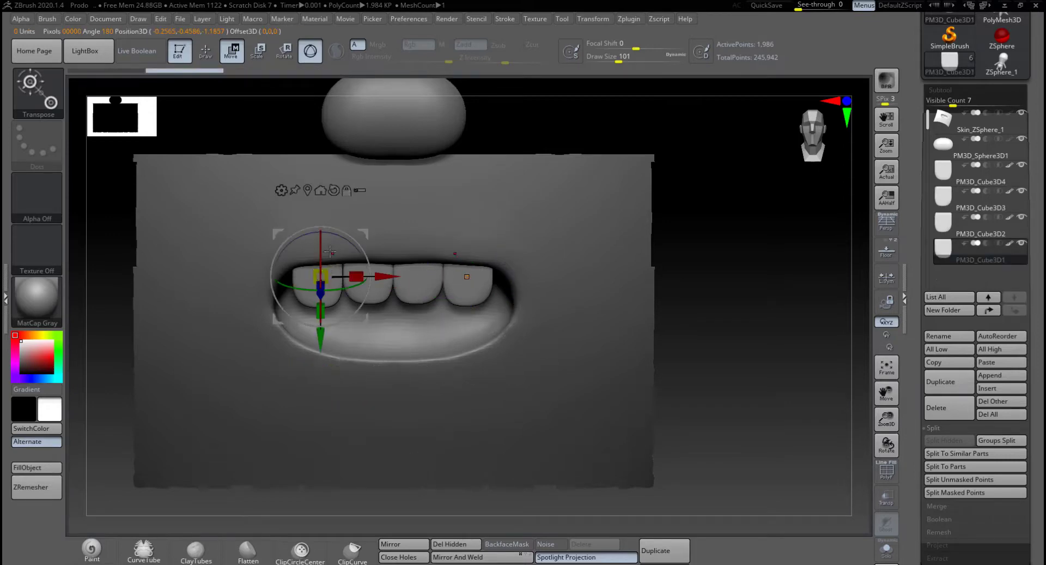
left_click_drag(320, 345, 321, 342)
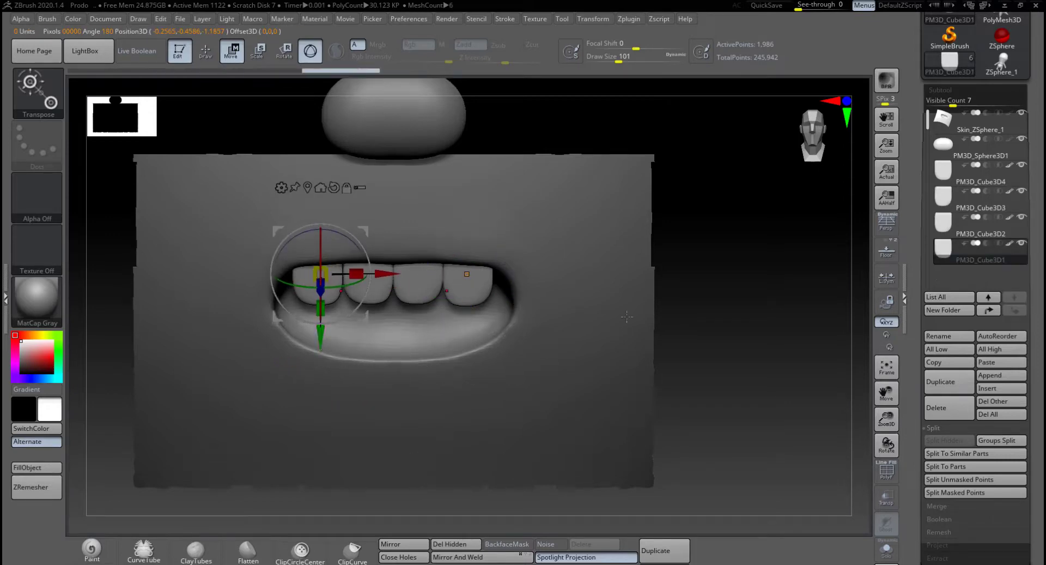
Step: Select the first tooth subtool and merge it down repeatedly until all four teeth form one subtool
mouse_move(705, 292)
left_mouse_down()
mouse_move(734, 291)
mouse_move(668, 291)
mouse_move(719, 290)
mouse_move(693, 282)
mouse_move(716, 289)
left_mouse_up()
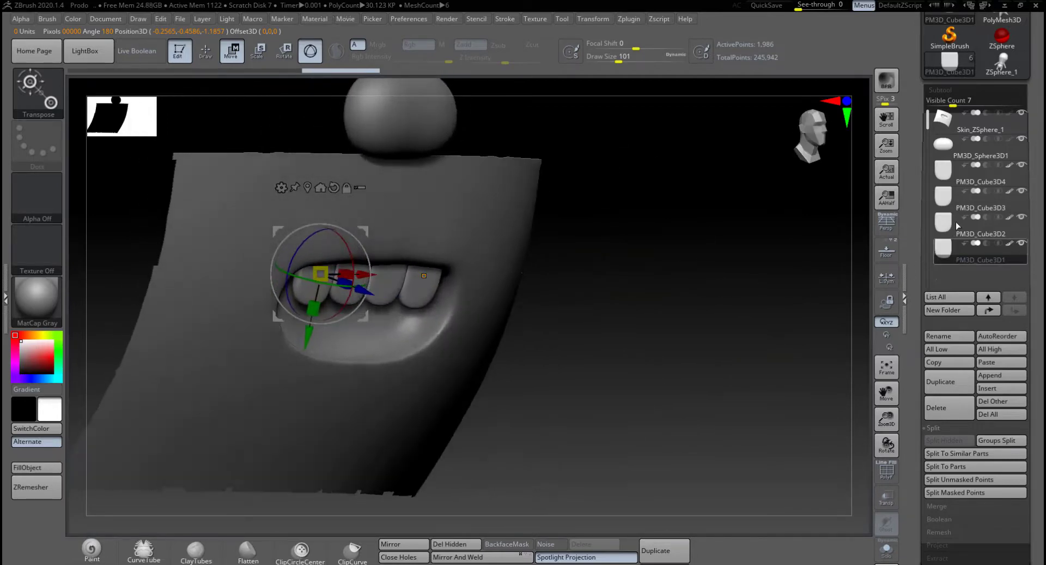
left_click(944, 176)
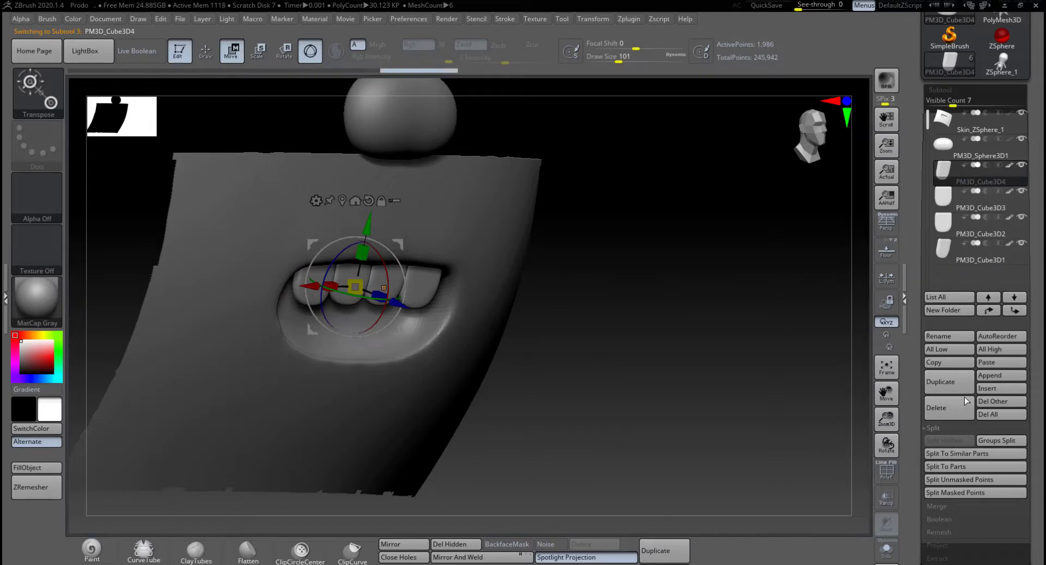
left_click(946, 507)
left_click(944, 450)
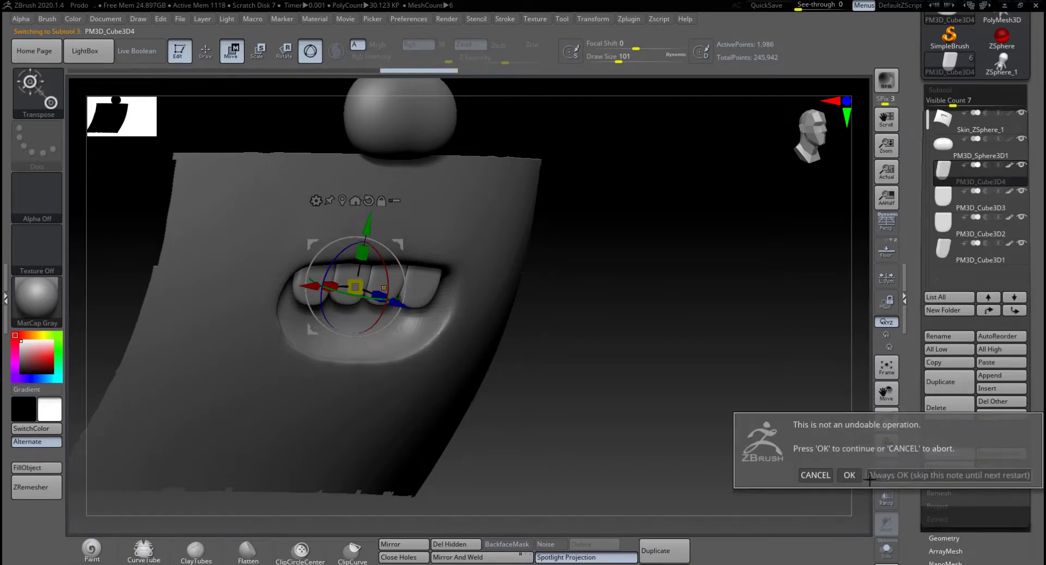
left_click(851, 474)
left_click(956, 455)
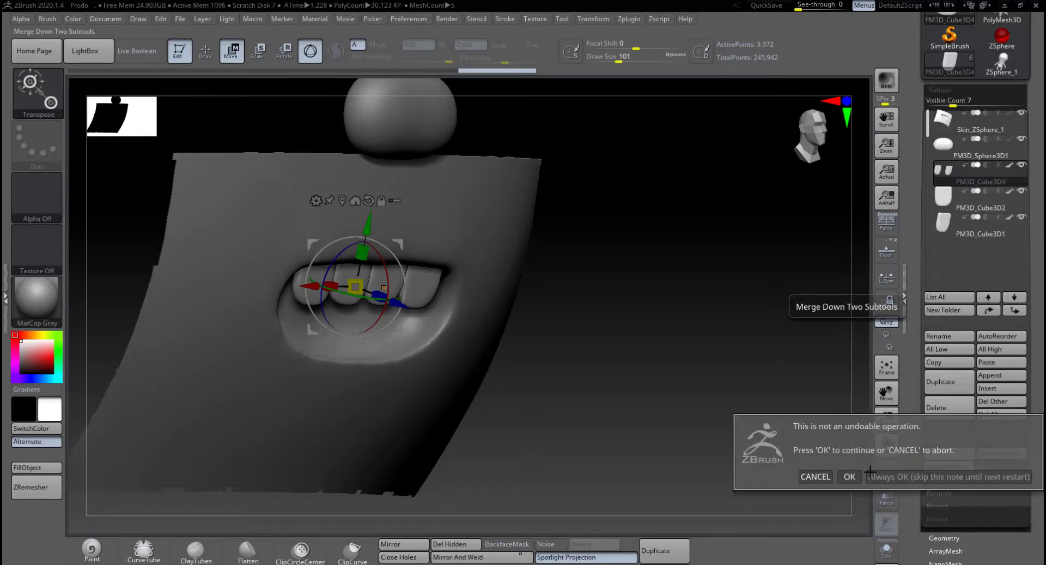
left_click(851, 478)
left_click(950, 454)
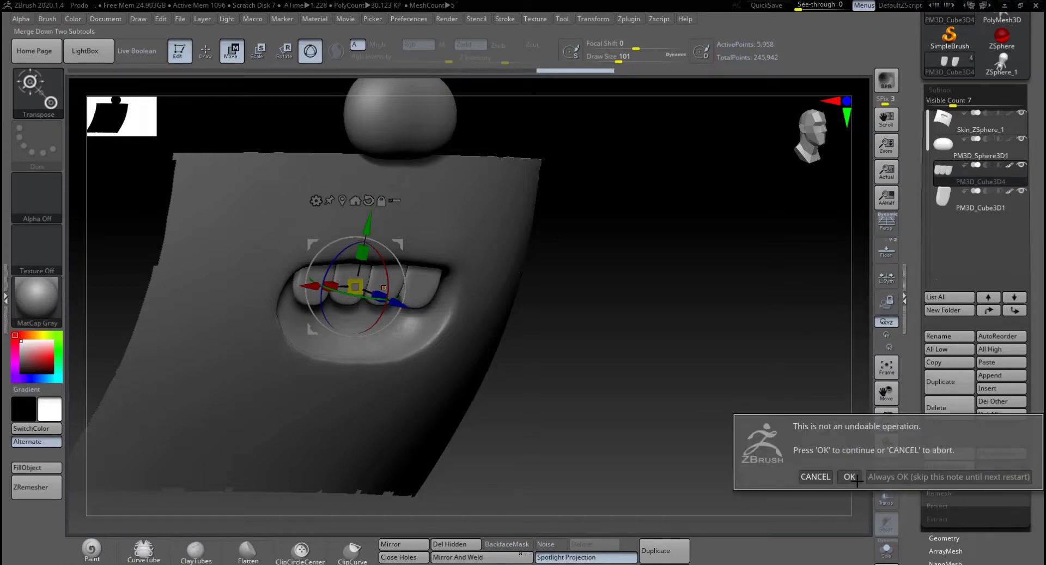
left_click(851, 476)
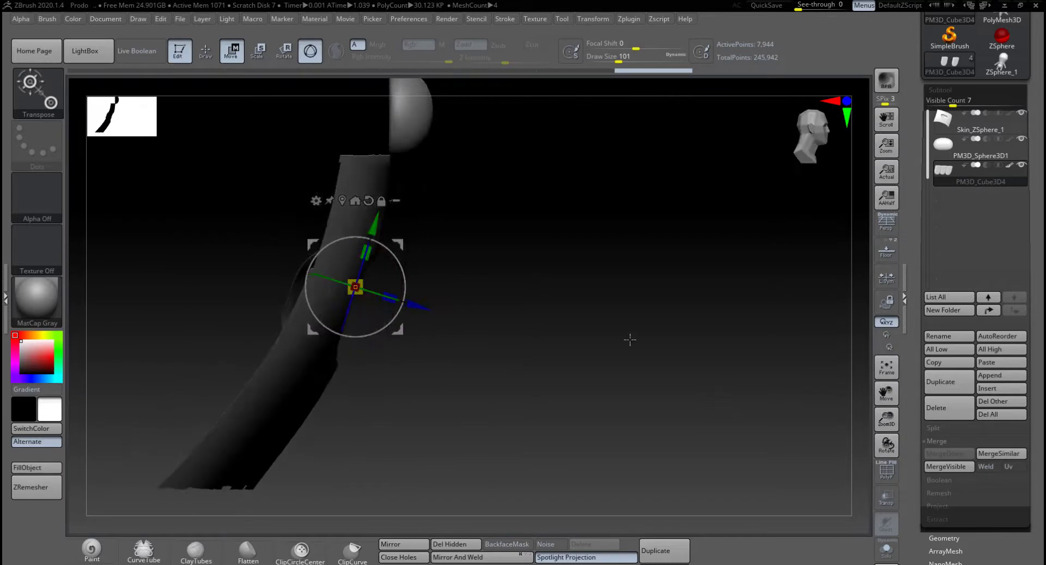
Step: With transparency temporarily on, tilt the teeth row in side view and scale it slightly wider across the mouth
left_click(887, 496)
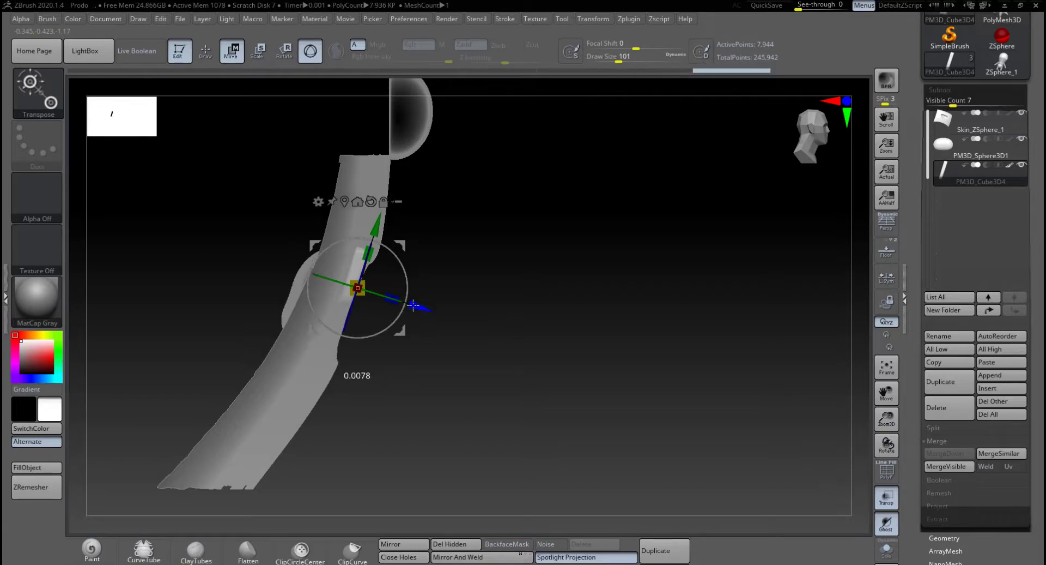
left_click_drag(400, 264, 396, 261)
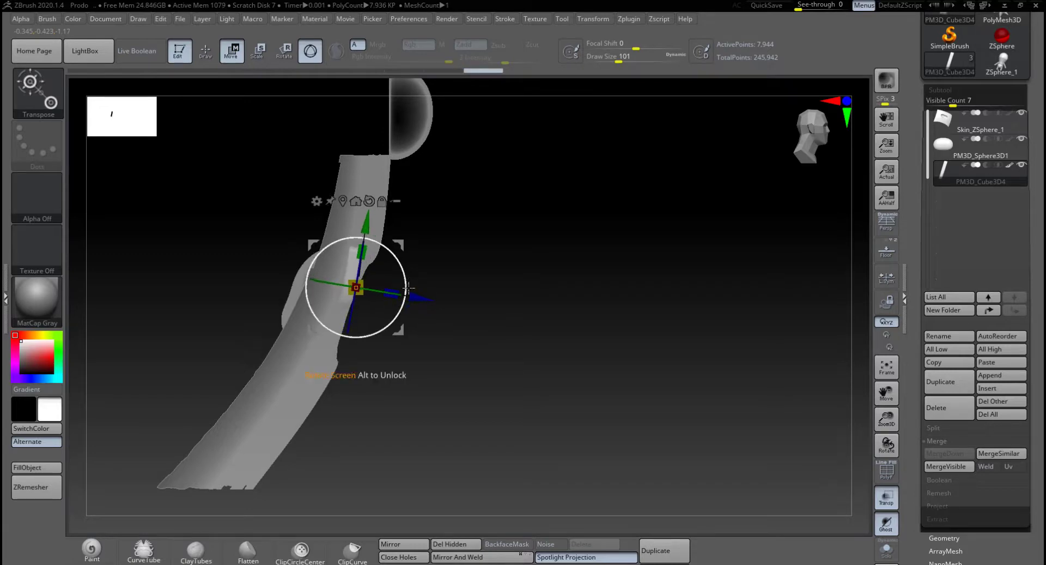
left_click_drag(633, 289, 496, 265)
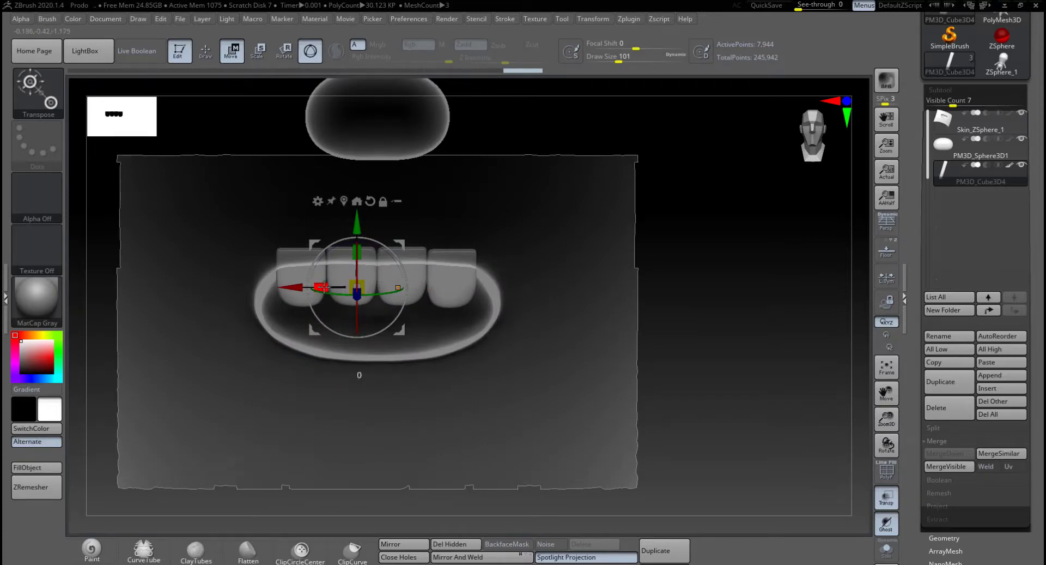
left_click_drag(322, 287, 321, 287)
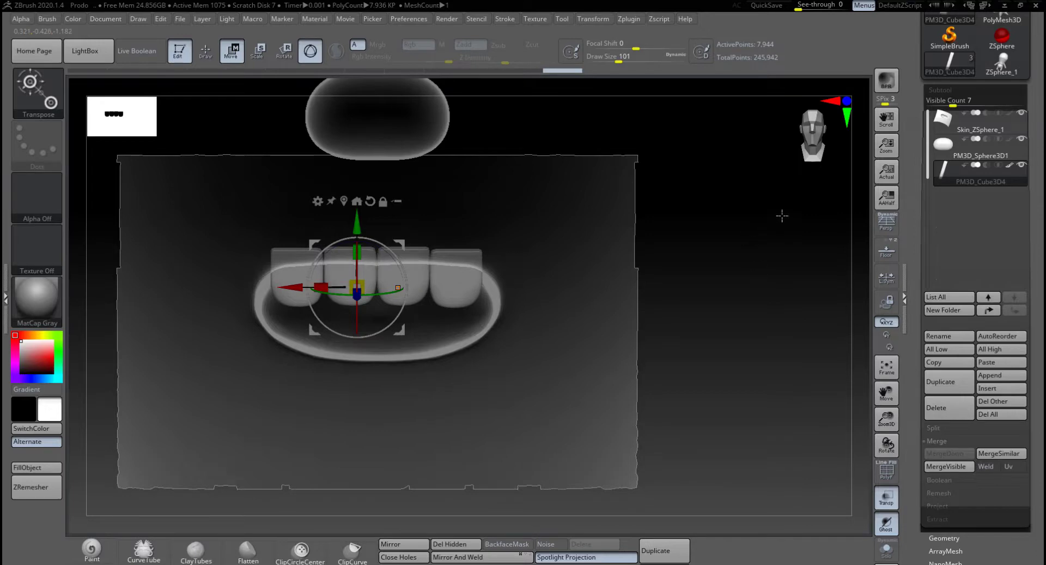
left_click(886, 496)
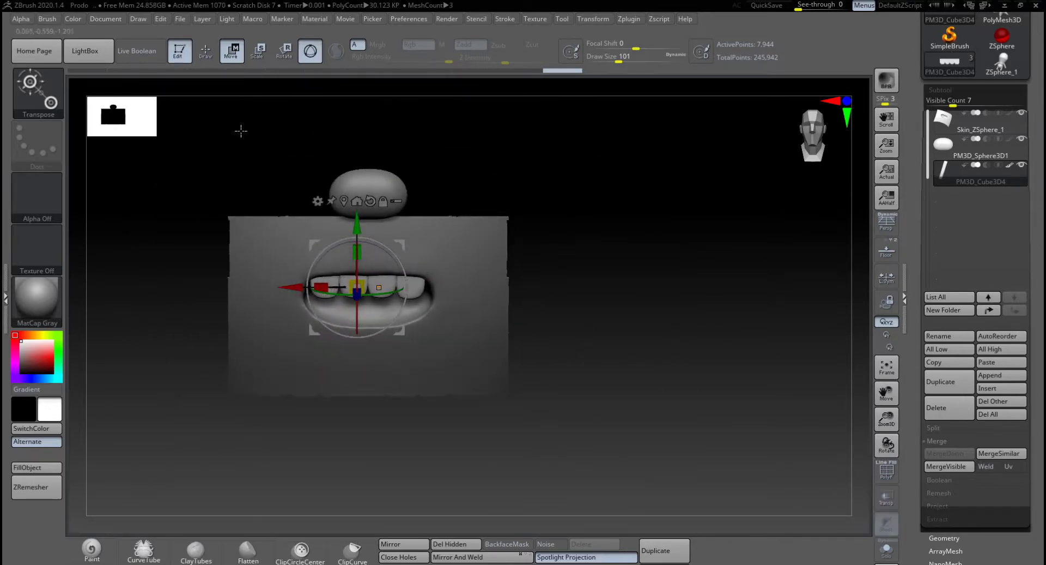
Step: Return to Draw mode, select the head skin subtool and unhide the rest of the body mesh
key("q")
left_click(469, 242, "alt")
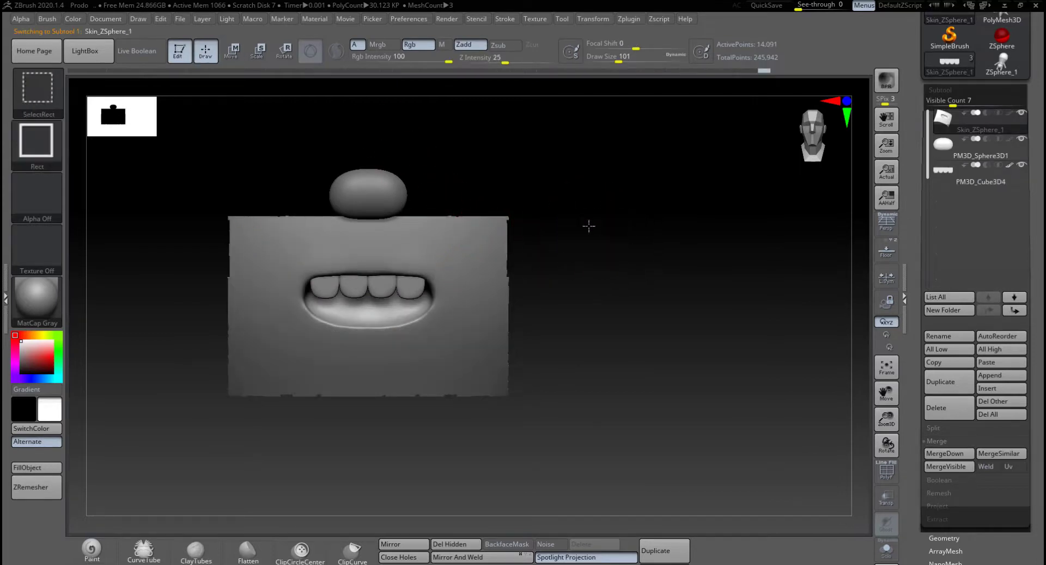
left_click_drag(587, 225, 639, 256, "ctrl+shift")
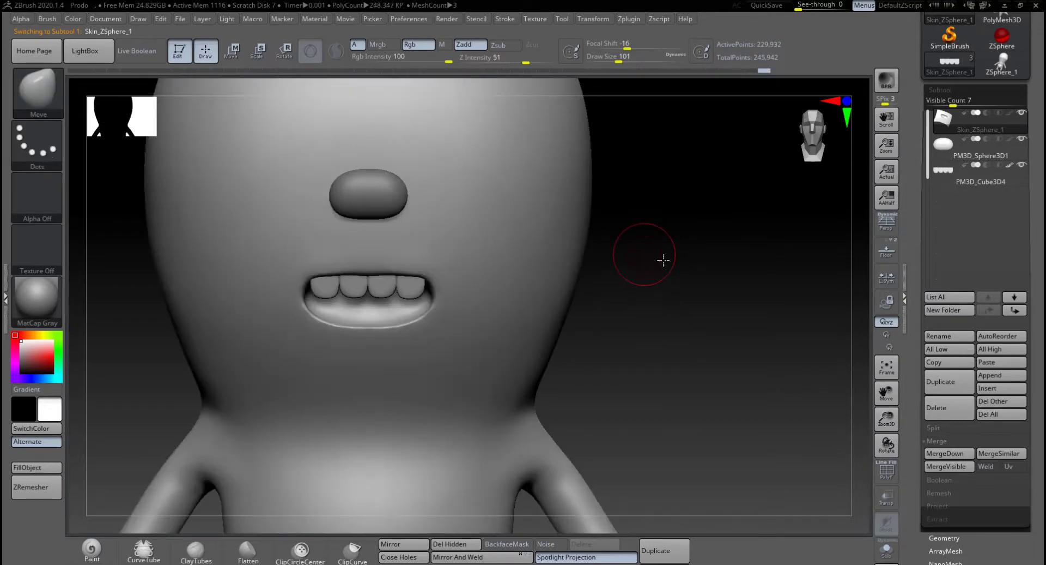
left_click_drag(665, 258, 666, 290)
Step: Select the teeth subtool and curve the row to follow the mouth from below, using the Move brush at draw size 212
key("f")
mouse_move(553, 282)
left_mouse_down()
mouse_move(645, 289)
mouse_move(581, 292)
mouse_move(596, 278)
mouse_move(598, 231)
mouse_move(566, 322)
mouse_move(632, 310)
mouse_move(623, 301)
mouse_move(637, 253)
mouse_move(654, 257)
mouse_move(721, 214)
mouse_move(762, 211)
left_mouse_up()
left_click(940, 174)
key("space")
left_click_drag(411, 280, 427, 281)
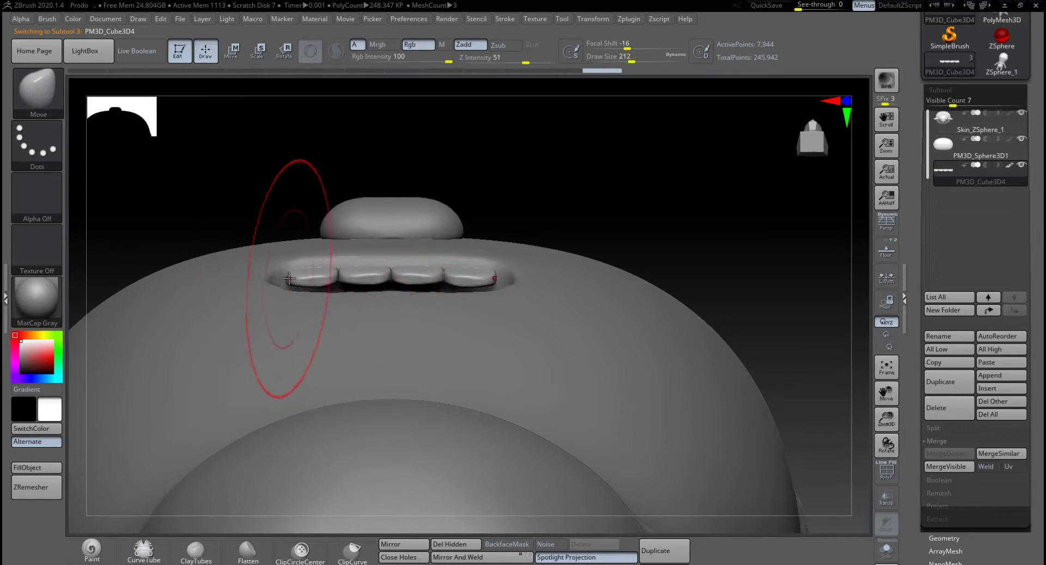
left_click_drag(289, 281, 290, 276)
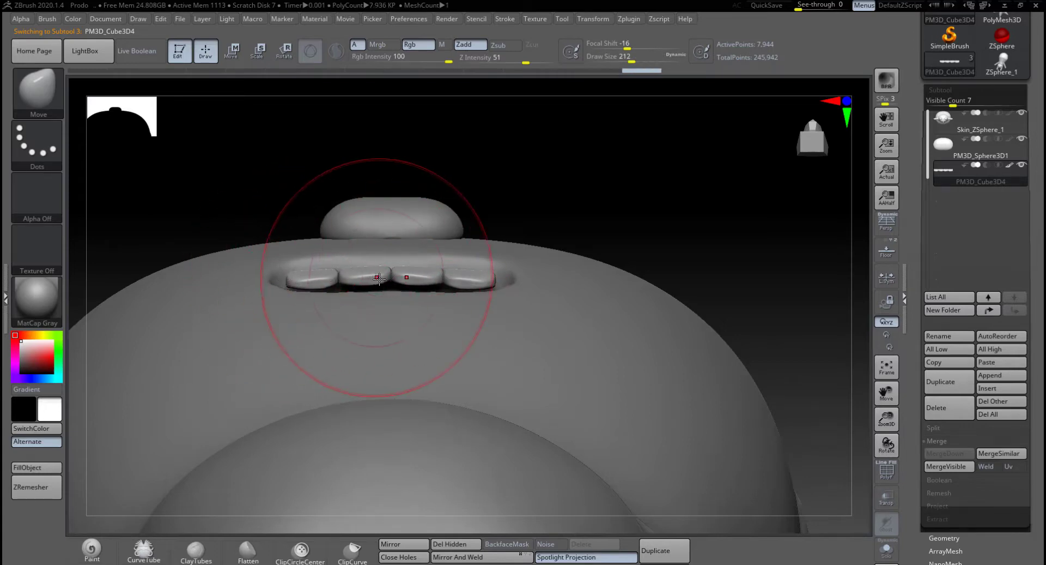
left_click_drag(378, 279, 379, 278)
left_click_drag(491, 275, 487, 281)
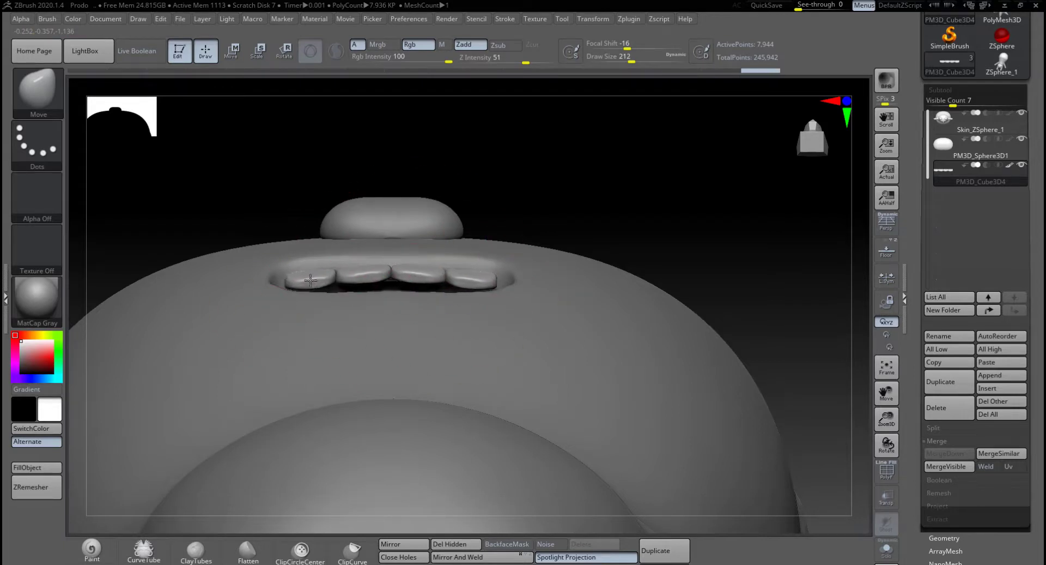
left_click_drag(322, 275, 324, 277)
left_click_drag(388, 268, 388, 271)
left_click_drag(288, 281, 287, 281)
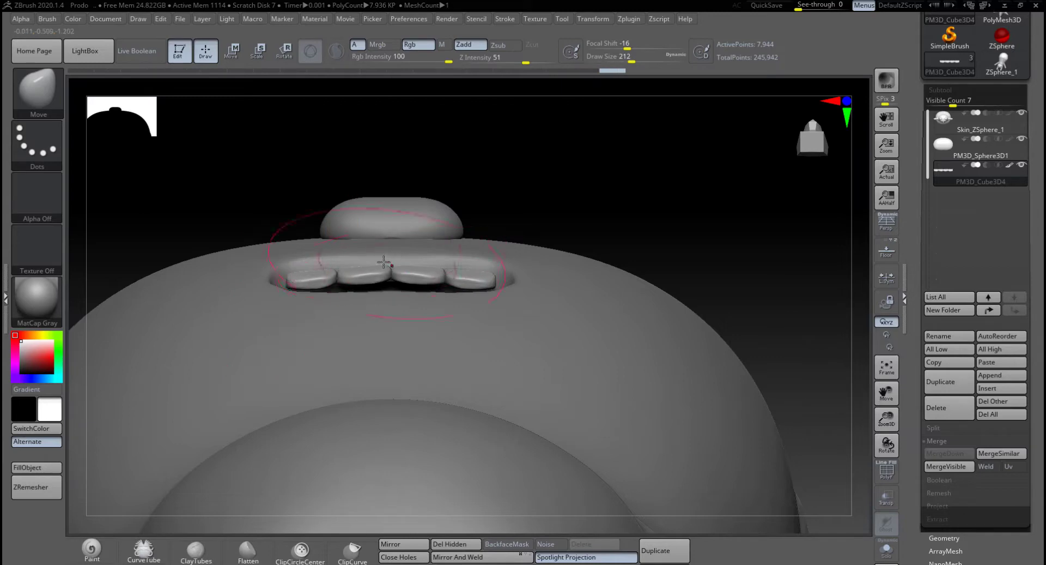
Step: Mask the two middle teeth at draw size 77, then shift the outer teeth to follow the mouth's curve using Move at draw size 124
key("space")
left_click_drag(386, 279, 371, 279)
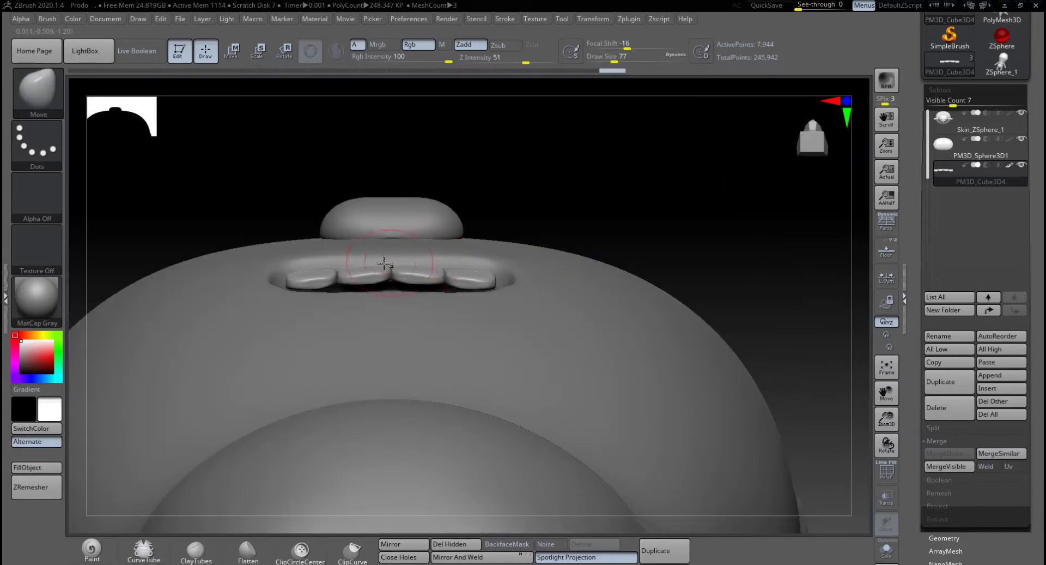
key("ctrl")
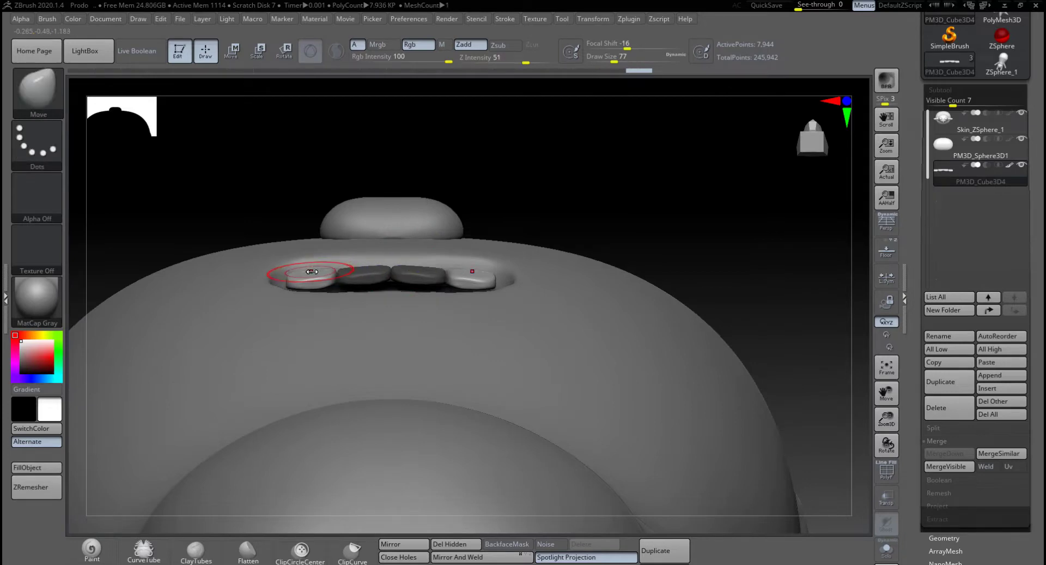
key("space")
left_click_drag(312, 271, 298, 277)
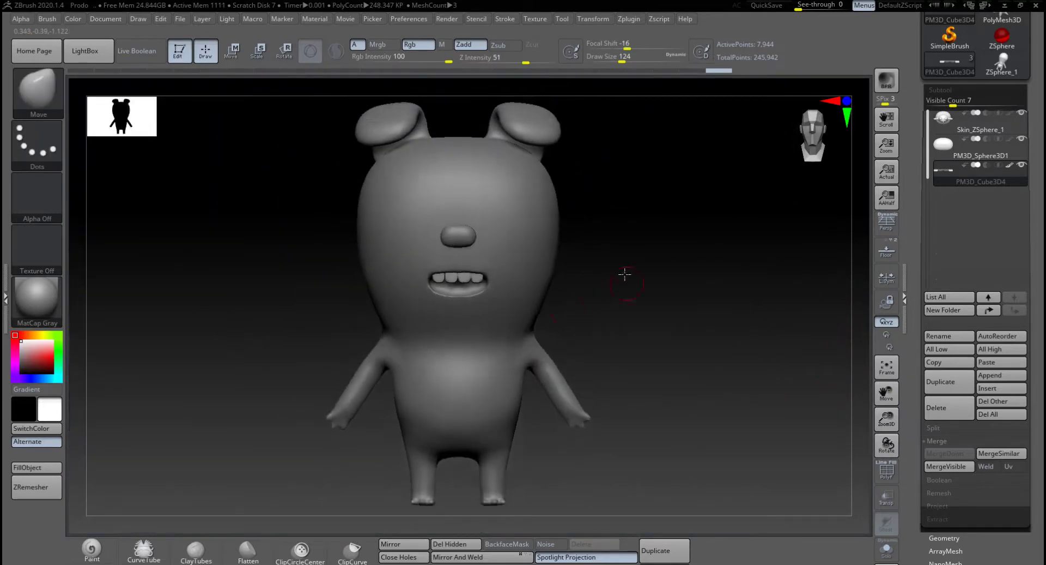
Step: Save the project as Prodo.ZPR, overwriting the existing file
left_click_drag(626, 271, 615, 294, "alt")
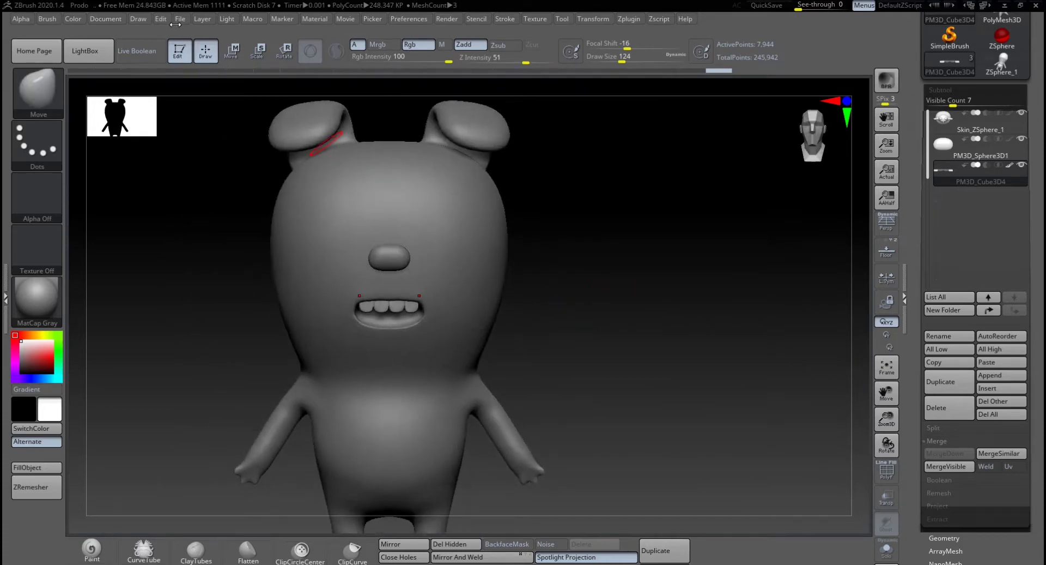
left_click(179, 19)
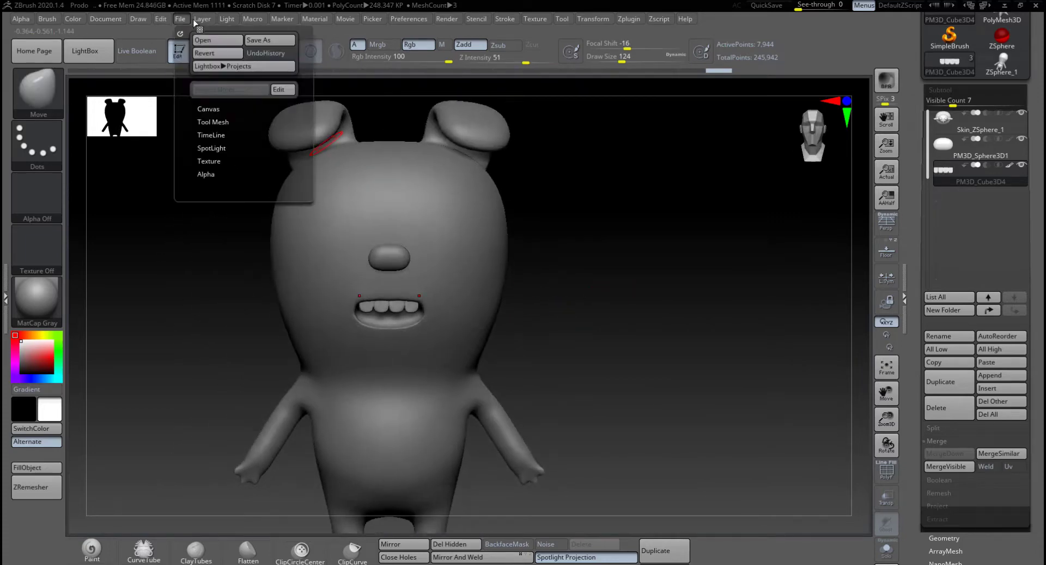
left_click(259, 42)
left_click(632, 440)
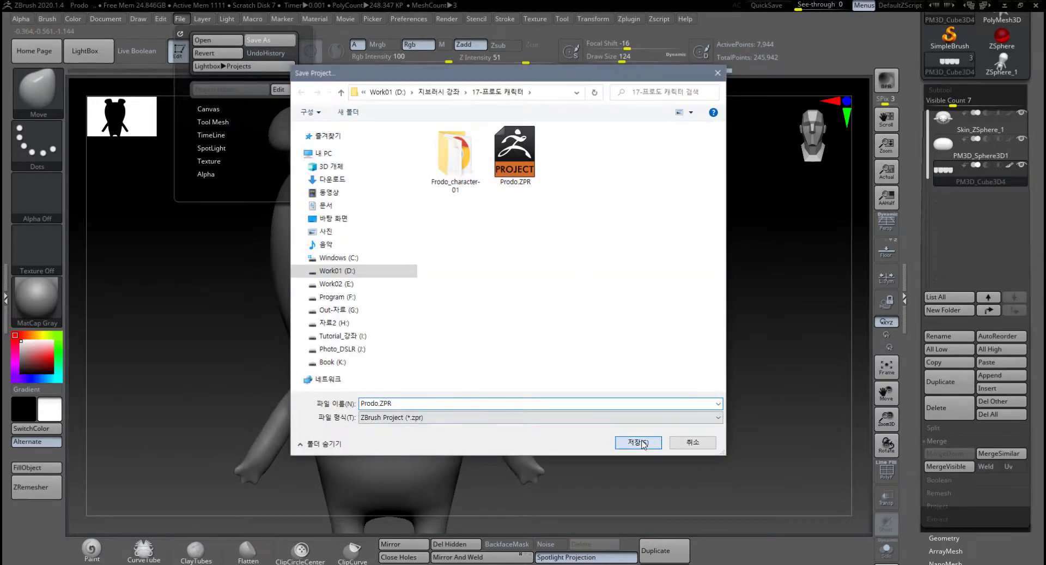
left_click(543, 289)
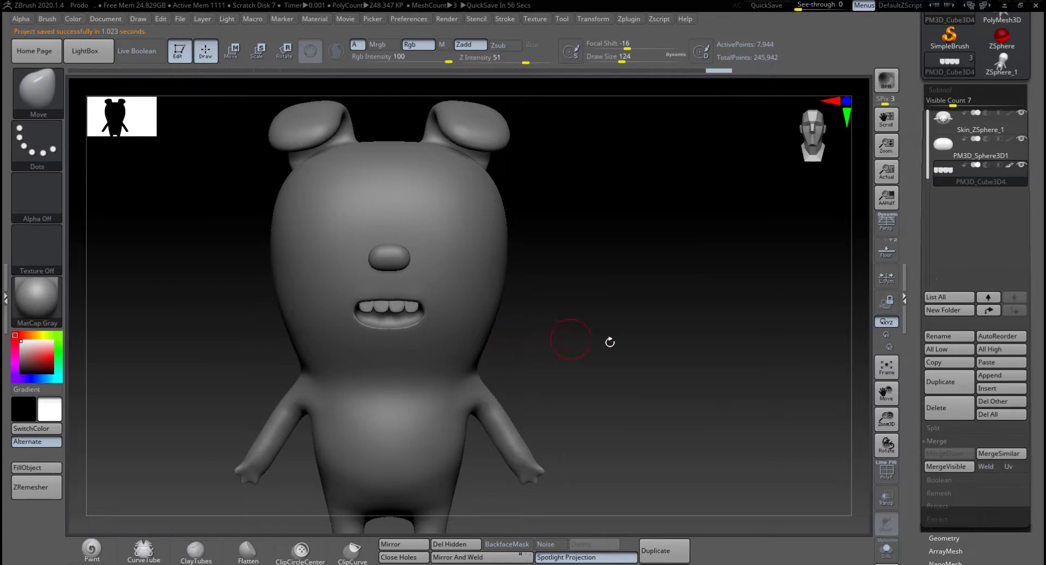
left_click_drag(593, 343, 606, 336, "alt")
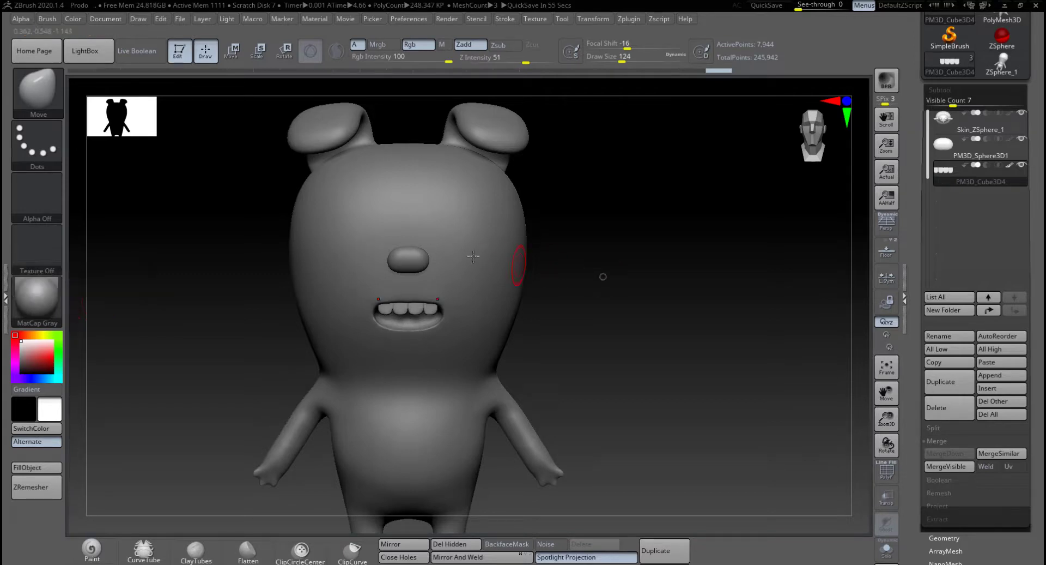
key("ctrl")
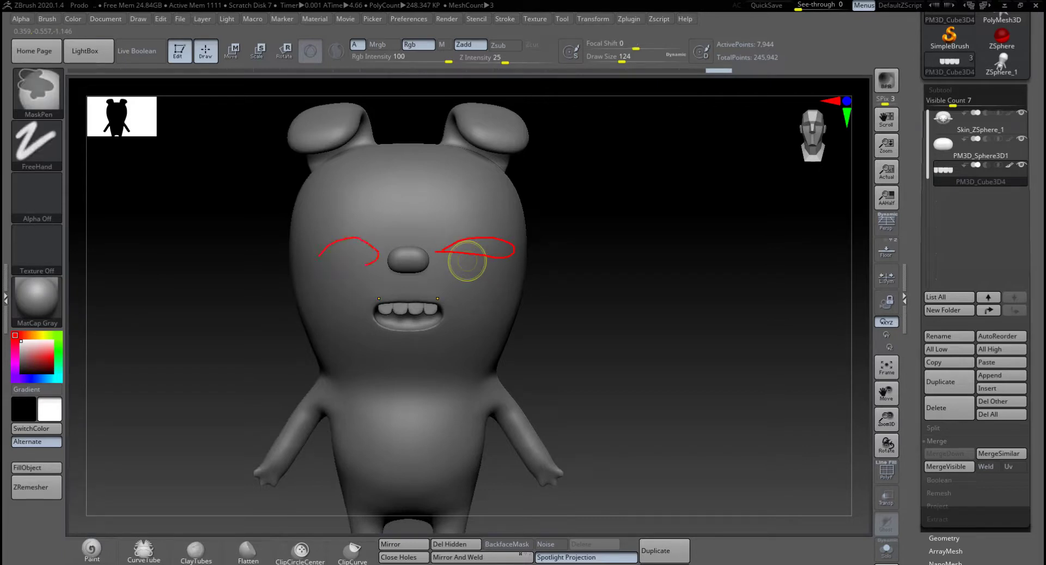
key("Escape")
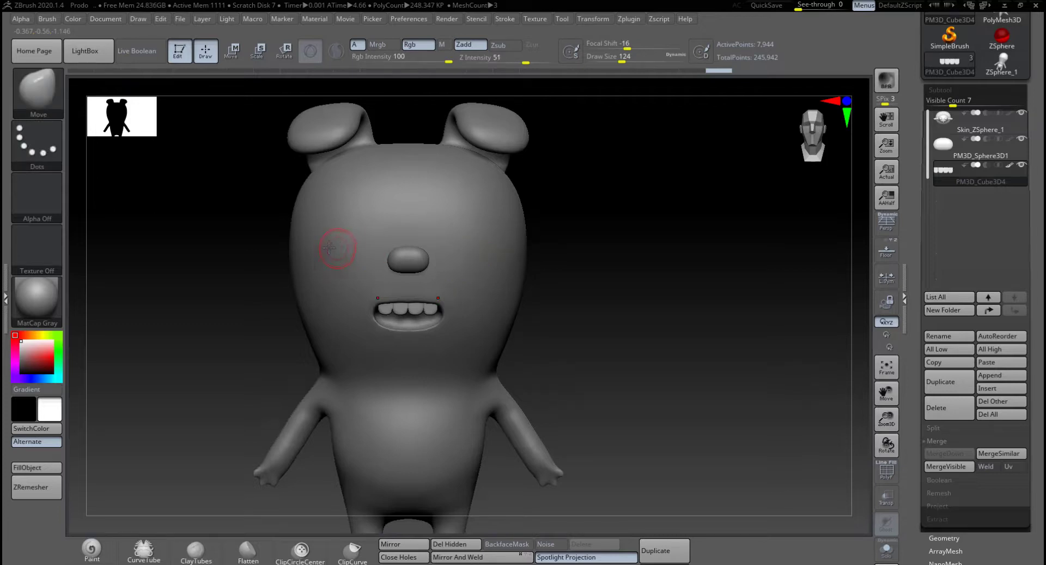
key("ctrl")
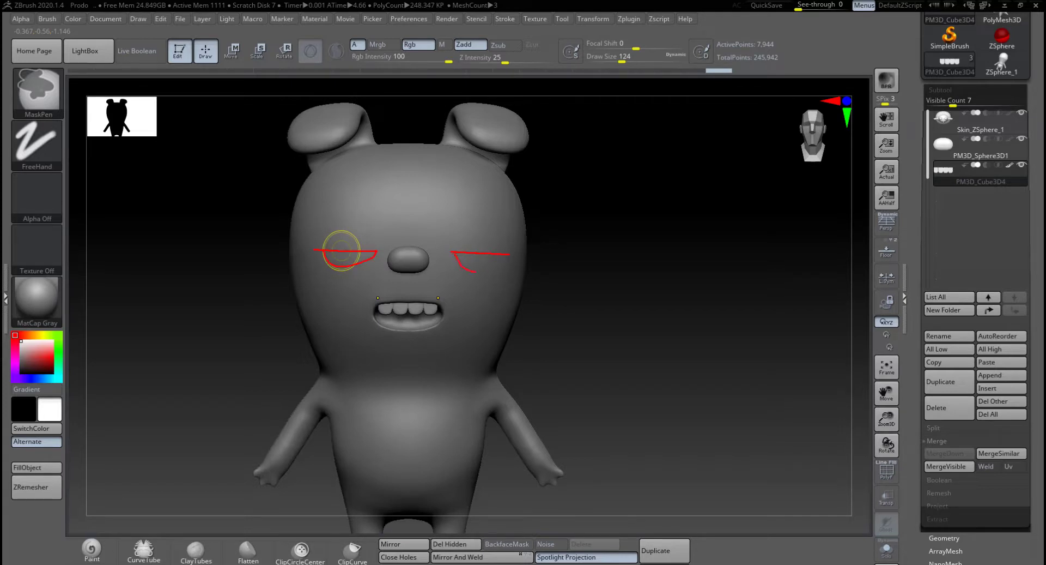
key("Escape")
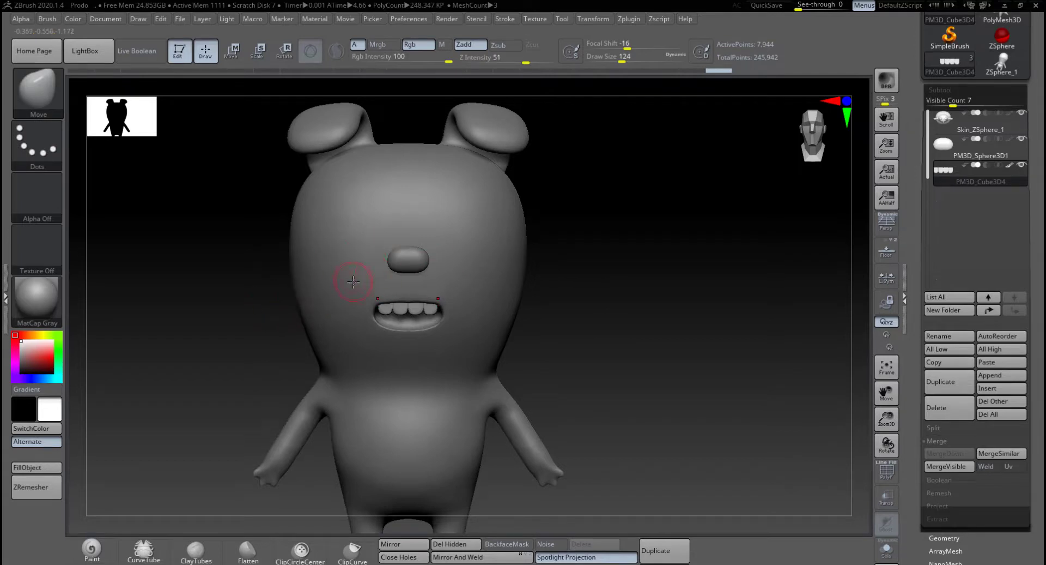
Step: Temporarily show the floor's front reference image and examine the shape and placement of the eyes against the sculpted head
left_click(886, 250)
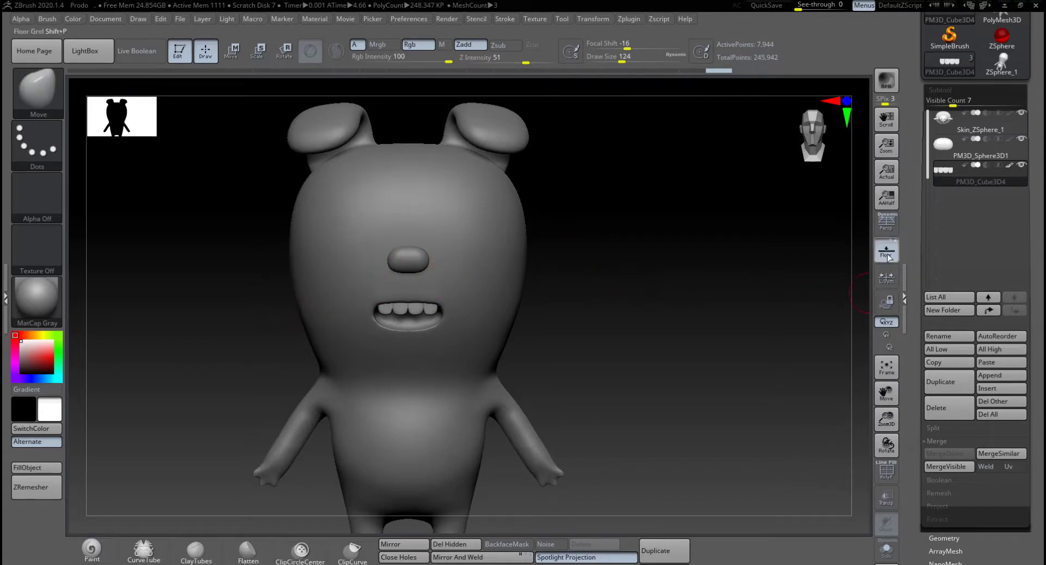
right_click_drag(617, 309, 679, 332, "ctrl")
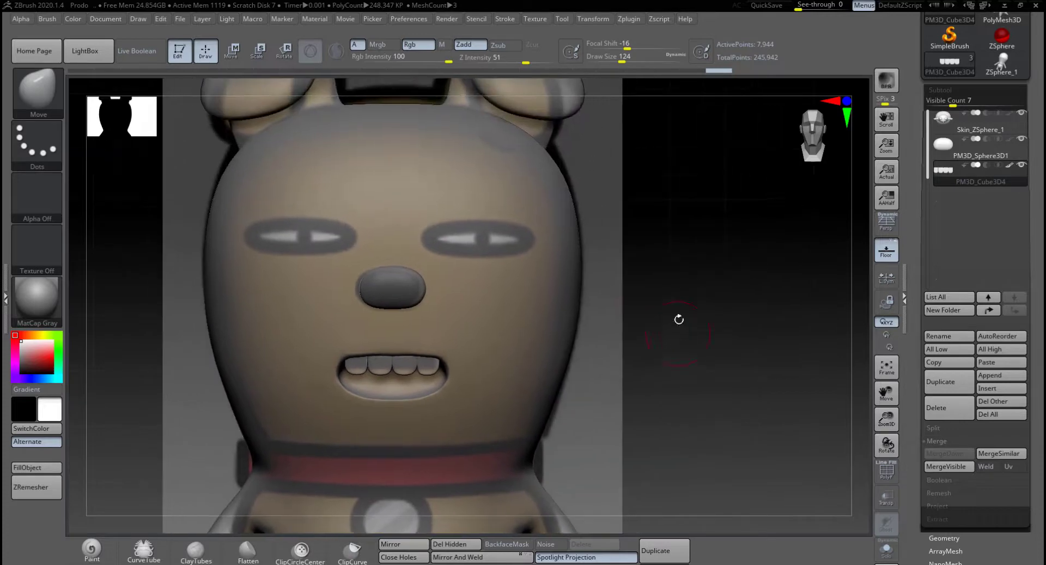
right_click_drag(603, 271, 586, 284, "alt")
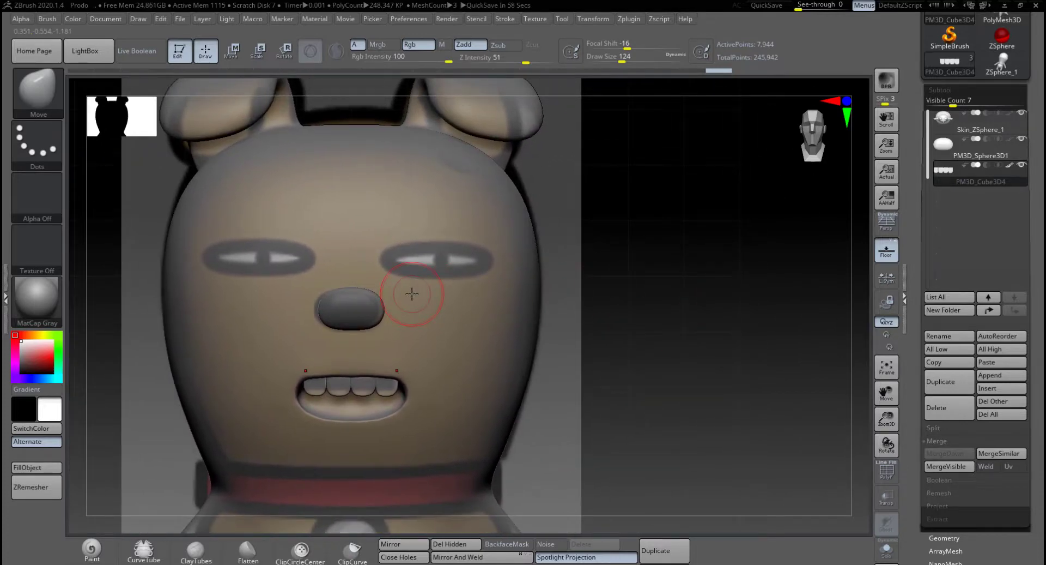
right_click_drag(622, 320, 539, 322, "ctrl")
right_click_drag(493, 367, 566, 290, "alt")
right_click_drag(495, 322, 581, 322)
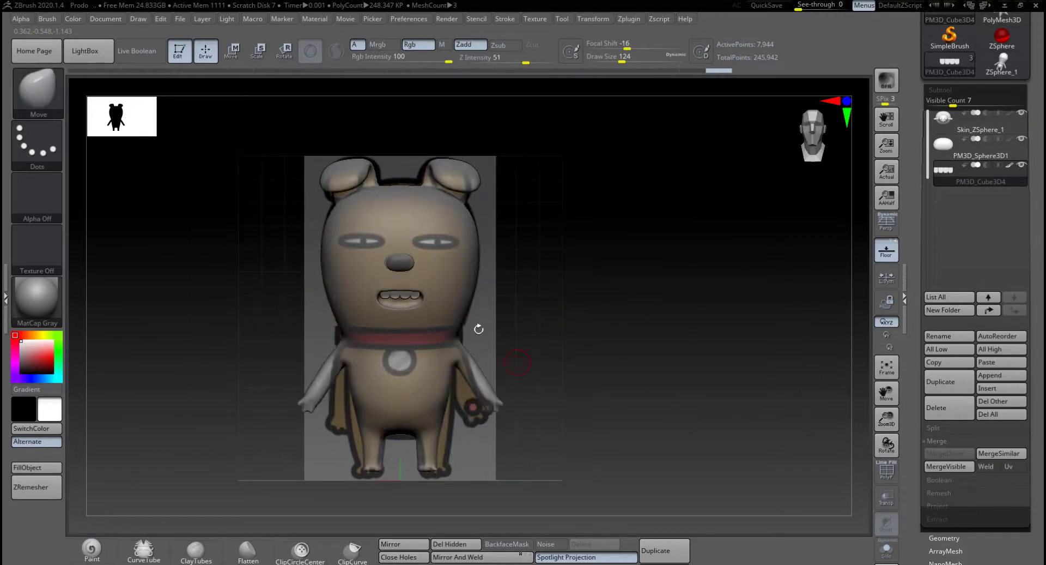
right_click_drag(530, 292, 657, 332, "ctrl")
right_click_drag(657, 332, 600, 445, "alt")
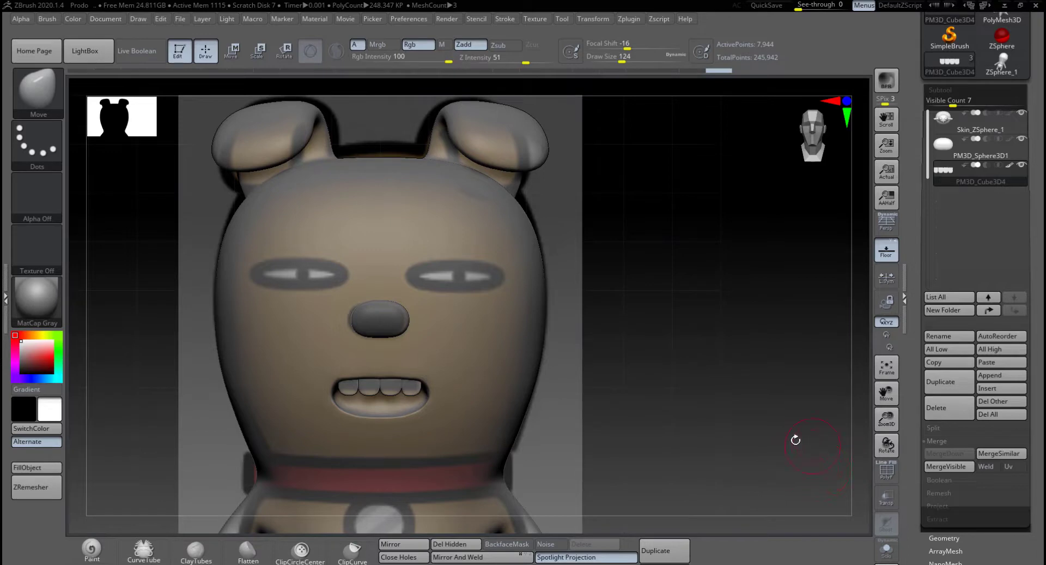
left_click(886, 251)
Step: Select the body skin subtool and inspect the mesh density around its face with PolyFrame temporarily on
left_click(890, 475)
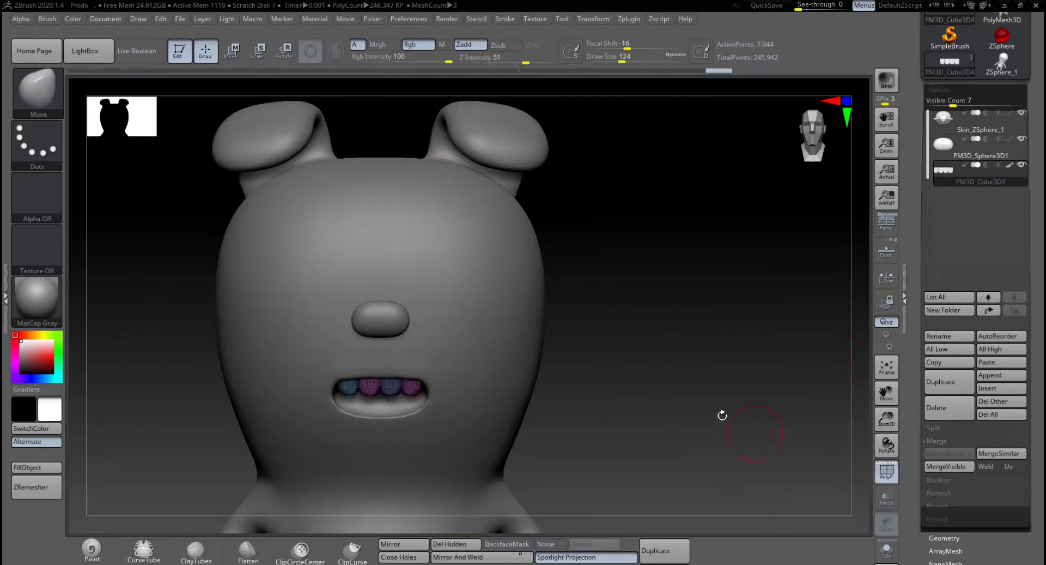
left_click_drag(841, 435, 691, 399)
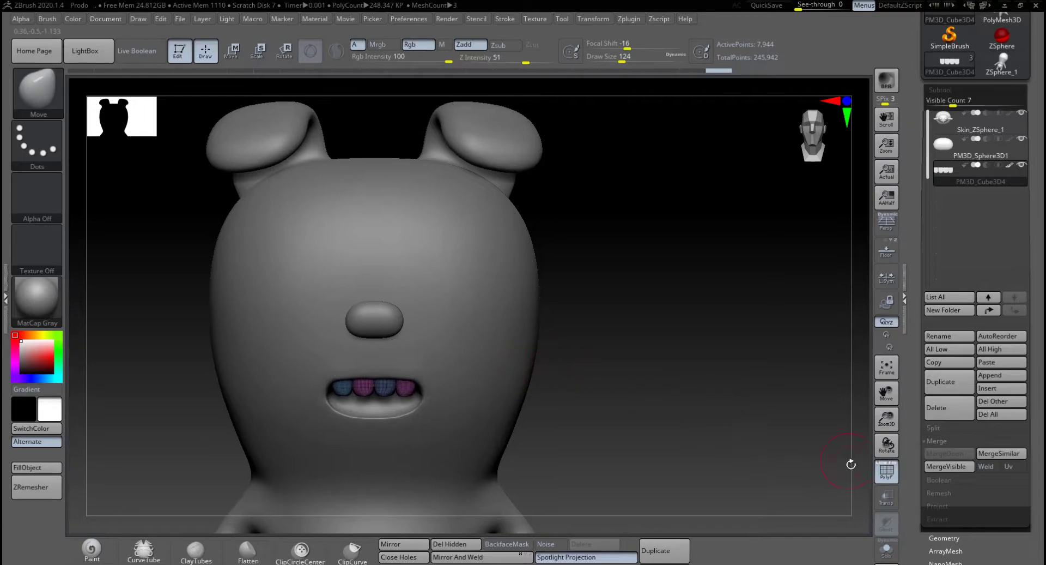
left_click(886, 471)
left_click(500, 324, "alt")
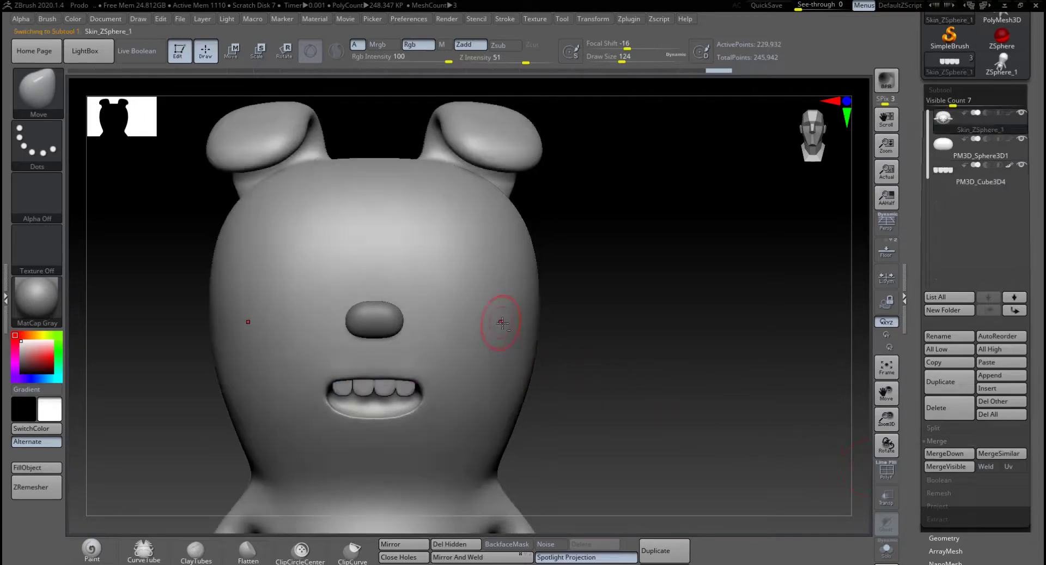
left_click(886, 471)
left_click_drag(596, 386, 603, 486, "alt")
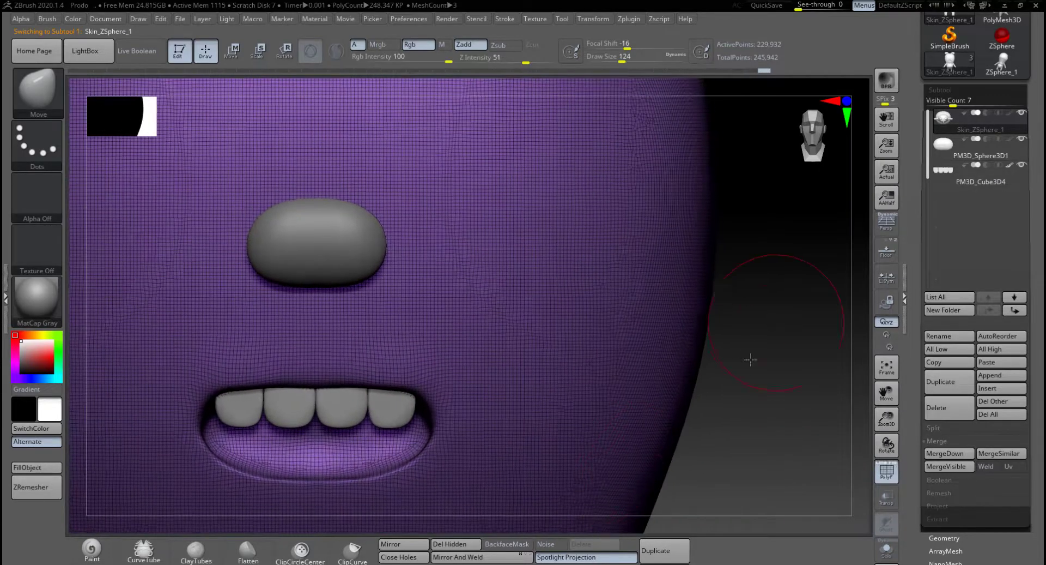
left_click_drag(750, 360, 677, 501, "alt")
mouse_move(432, 196)
left_mouse_down("shift")
mouse_move(388, 218)
mouse_move(423, 411)
left_mouse_up("shift")
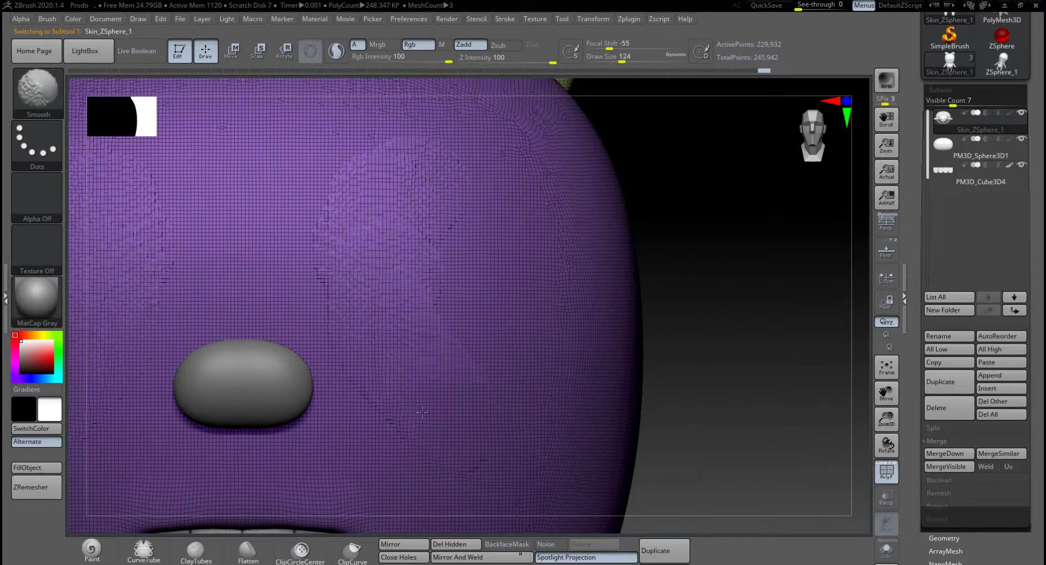
key("f")
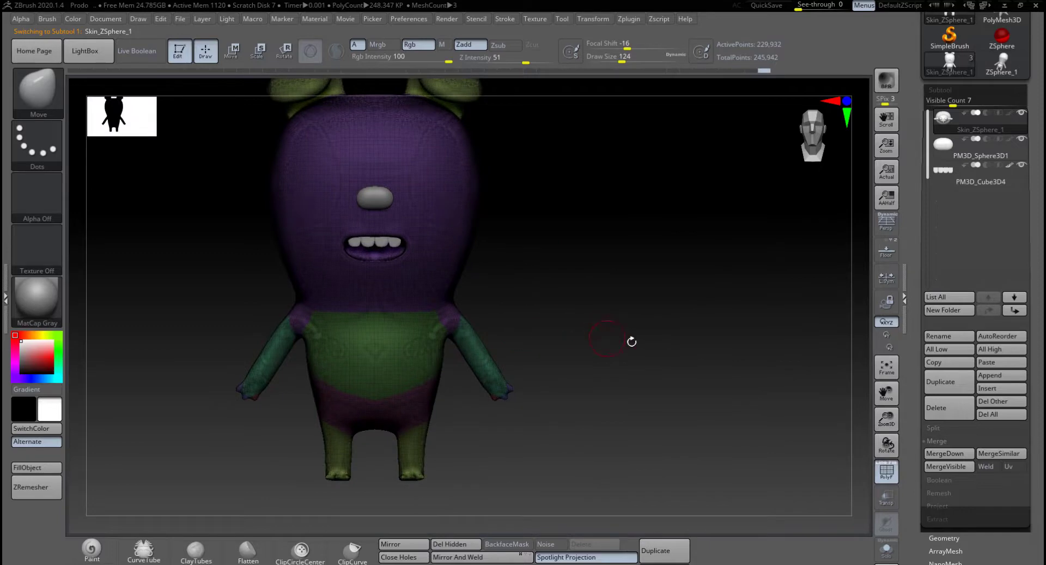
left_click(886, 471)
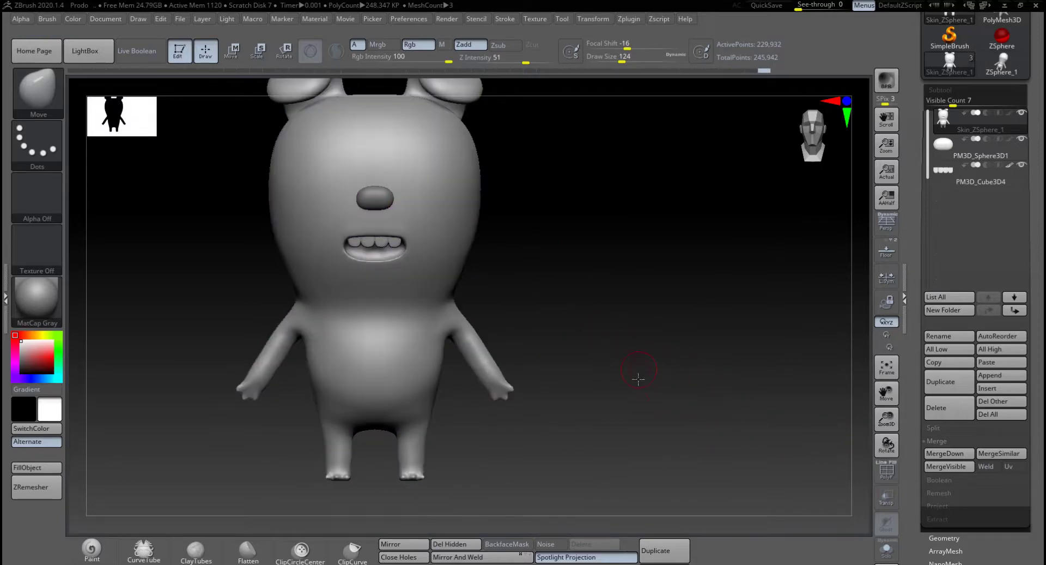
Step: Turn off DynaMesh for the body skin subtool in its geometry settings and open the ZRemesher options
left_click_drag(638, 378, 635, 411, "alt")
key("shift")
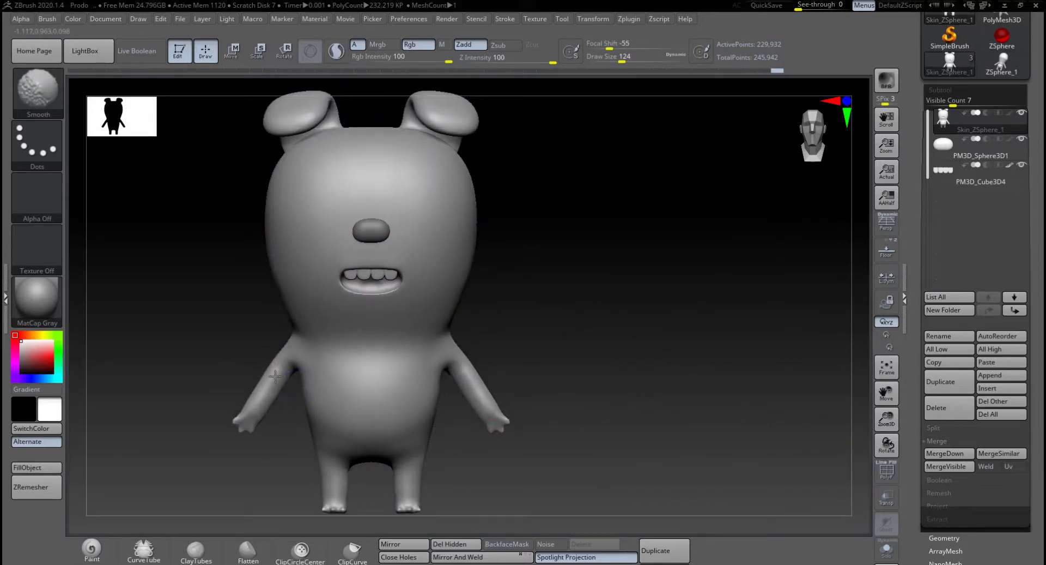
mouse_move(590, 425)
left_mouse_down()
mouse_move(584, 290)
mouse_move(600, 261)
mouse_move(590, 329)
mouse_move(605, 369)
mouse_move(619, 357)
mouse_move(627, 410)
left_mouse_up()
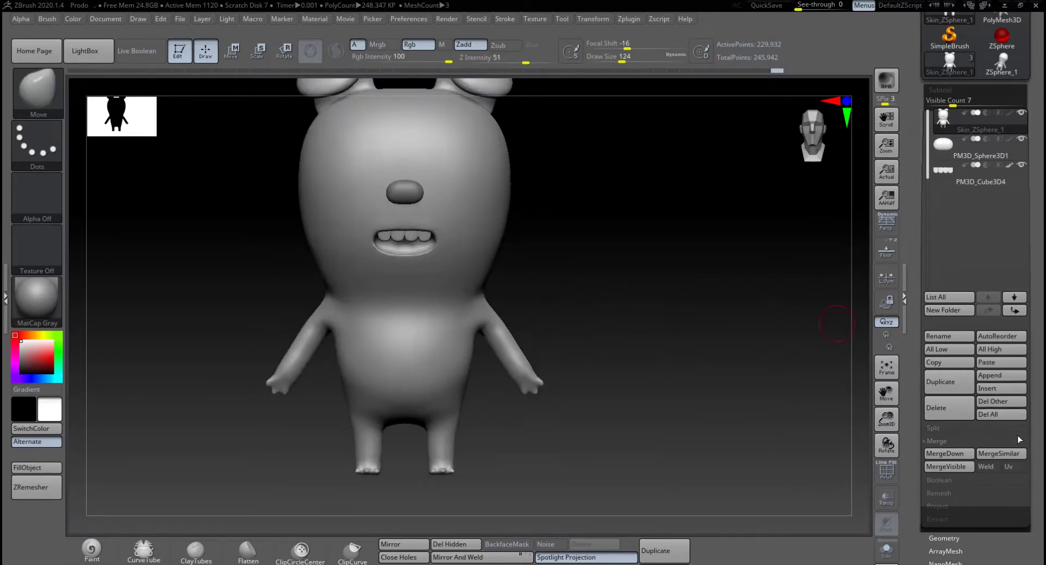
left_click_drag(1042, 424, 1040, 226)
left_click(945, 339)
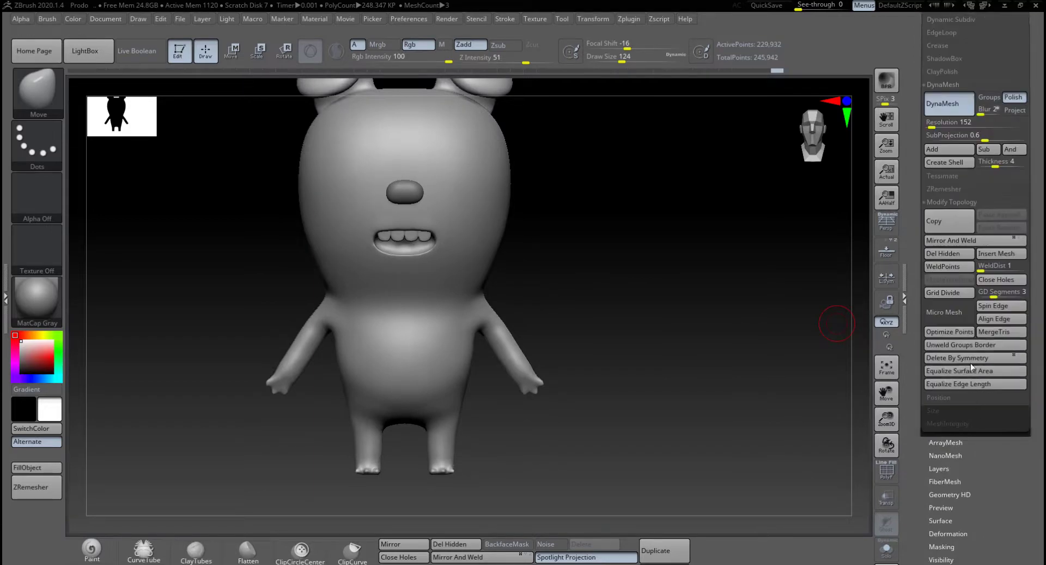
left_click(946, 105)
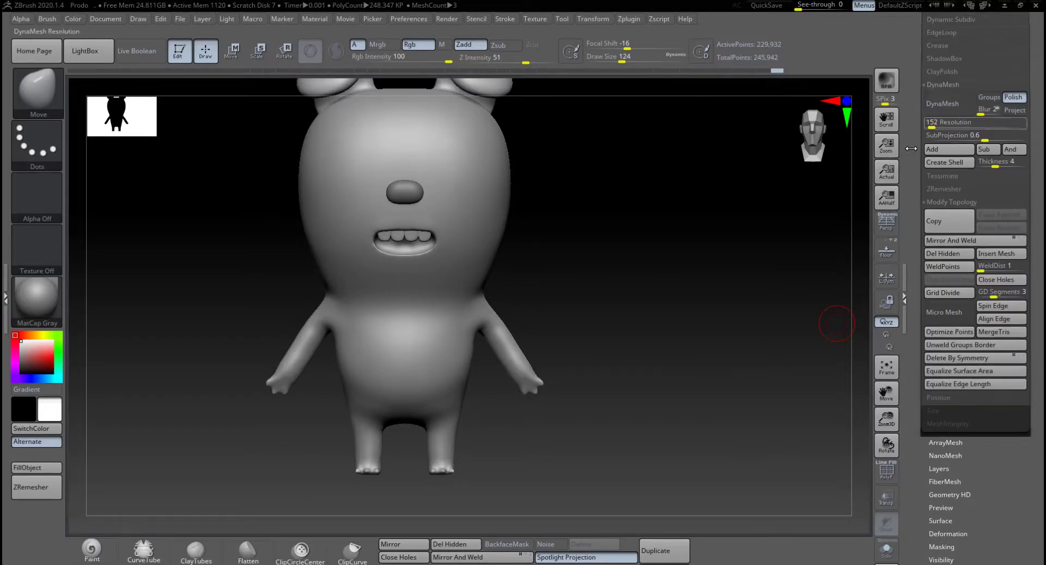
left_click(941, 189)
left_click_drag(1006, 338, 1006, 421)
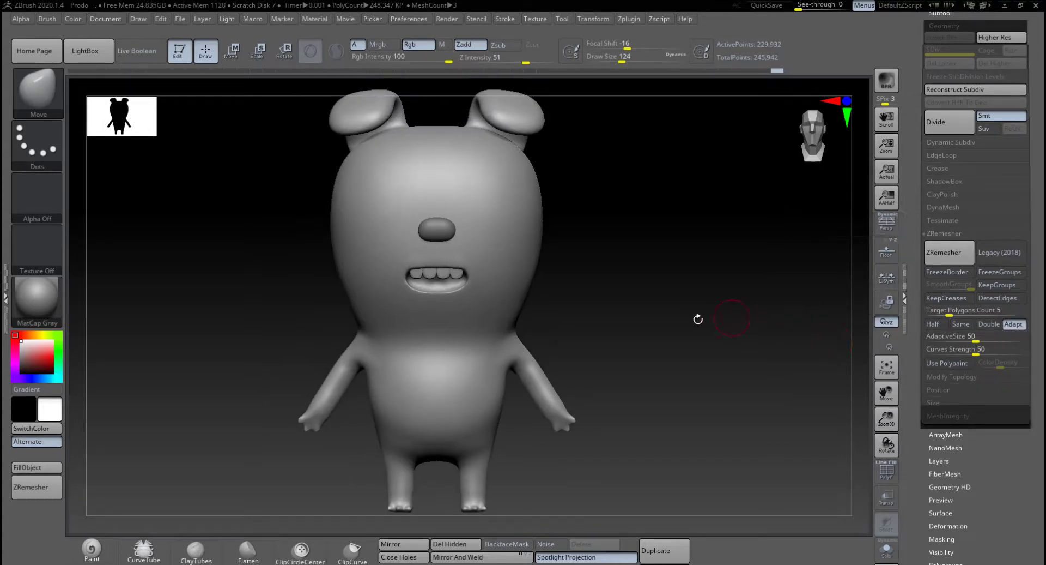
Step: Remesh the body skin subtool with ZRemesher, keeping the current settings
left_click_drag(601, 322, 626, 305)
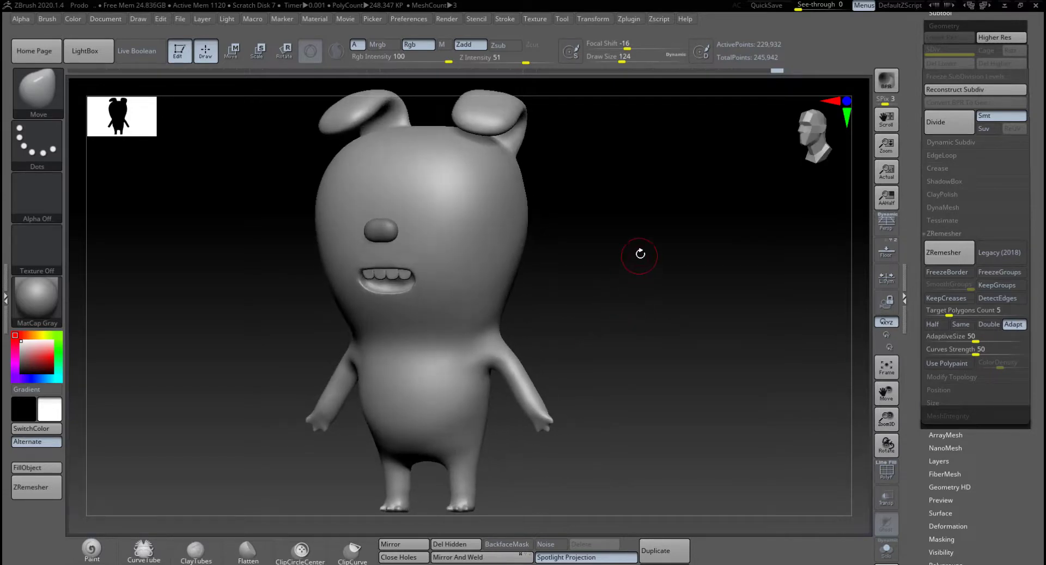
mouse_move(640, 254)
left_mouse_down()
mouse_move(651, 309)
mouse_move(616, 218)
left_mouse_up()
key("shift")
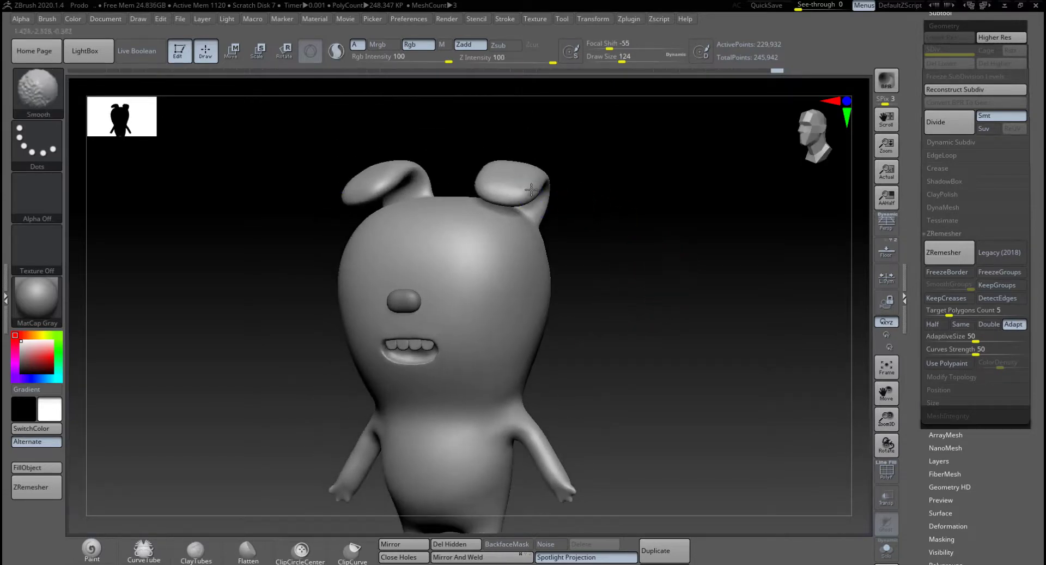
left_click_drag(641, 278, 664, 226, "shift")
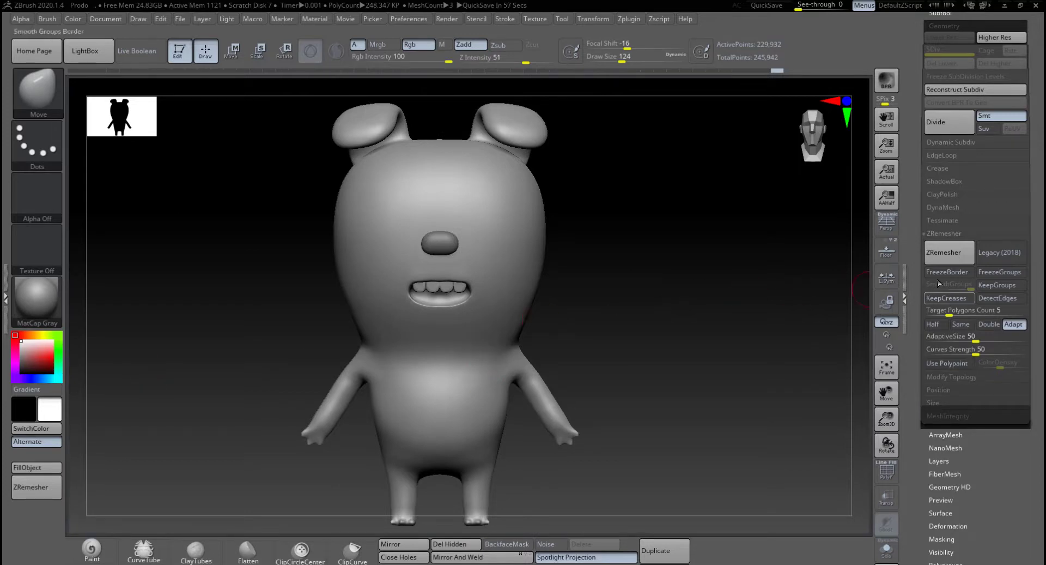
left_click(945, 254)
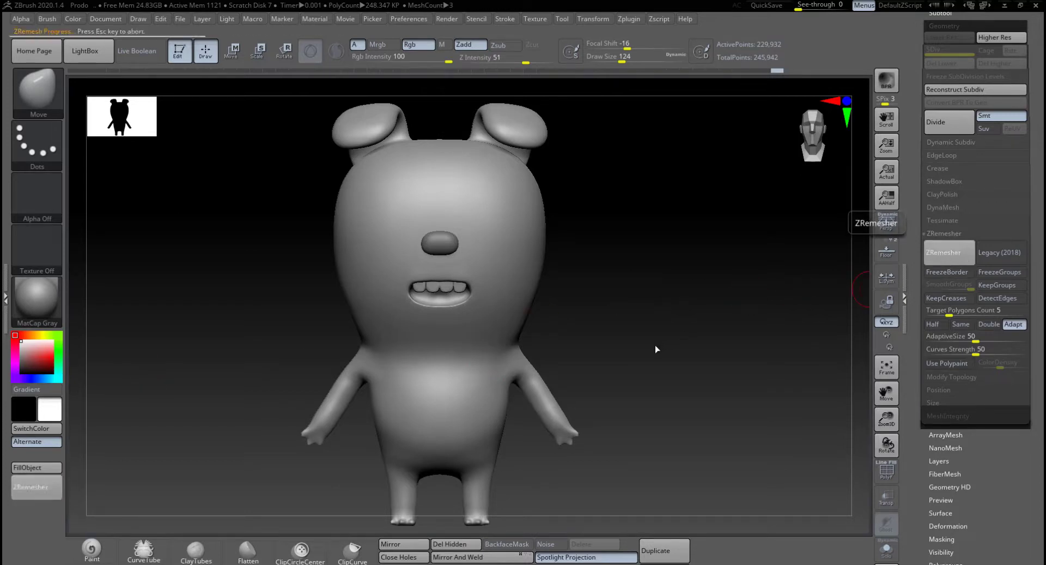
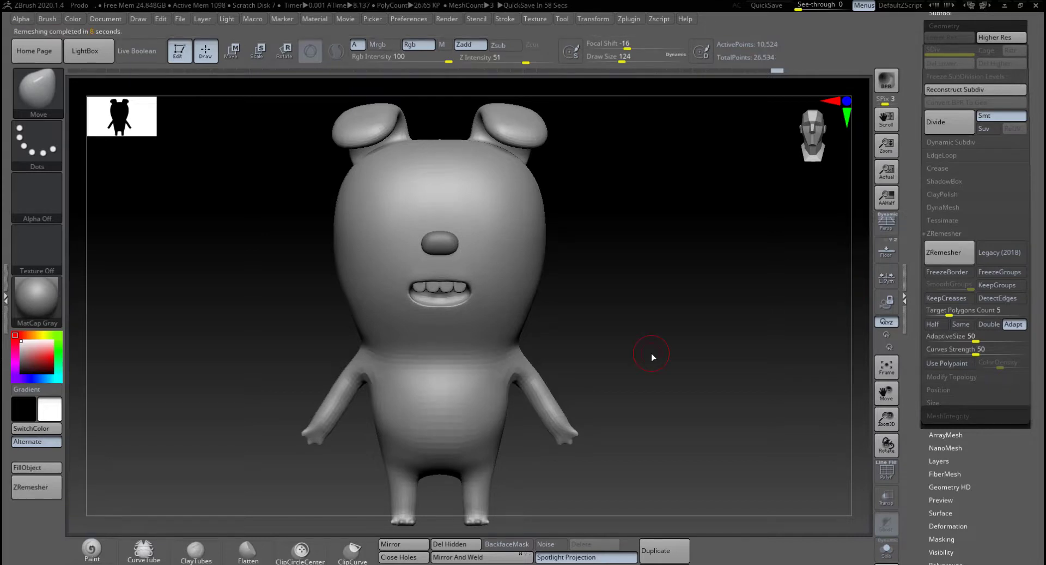
left_click_drag(602, 327, 607, 280, "alt")
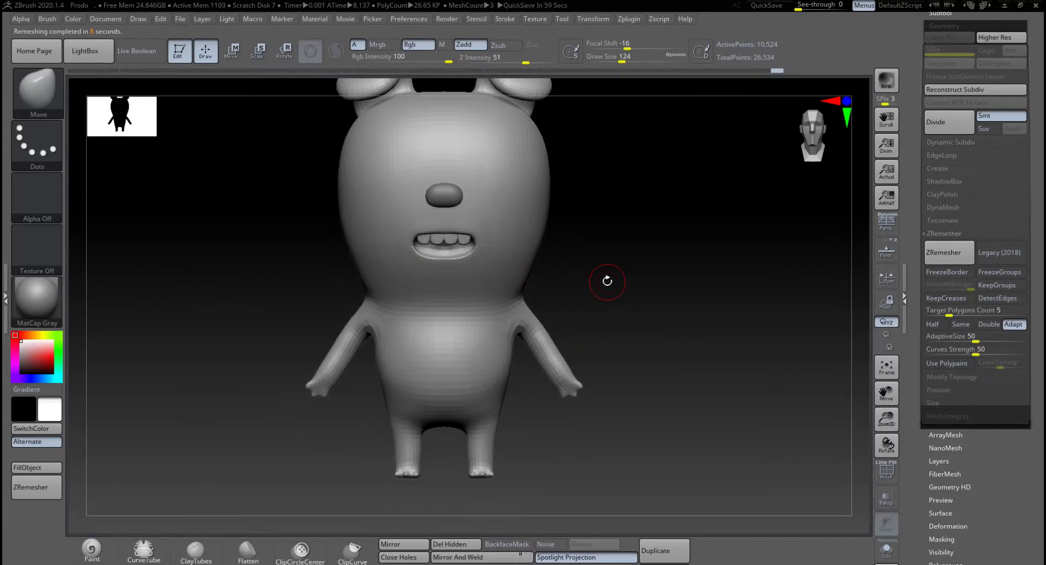
Step: Subdivide the remeshed body skin subtool twice, up to subdivision level 3
mouse_move(619, 278)
left_mouse_down()
mouse_move(719, 287)
mouse_move(602, 263)
mouse_move(542, 435)
mouse_move(717, 369)
mouse_move(554, 281)
mouse_move(535, 407)
mouse_move(630, 252)
mouse_move(673, 338)
mouse_move(555, 327)
left_mouse_up()
key("ctrl")
key("ctrl+d")
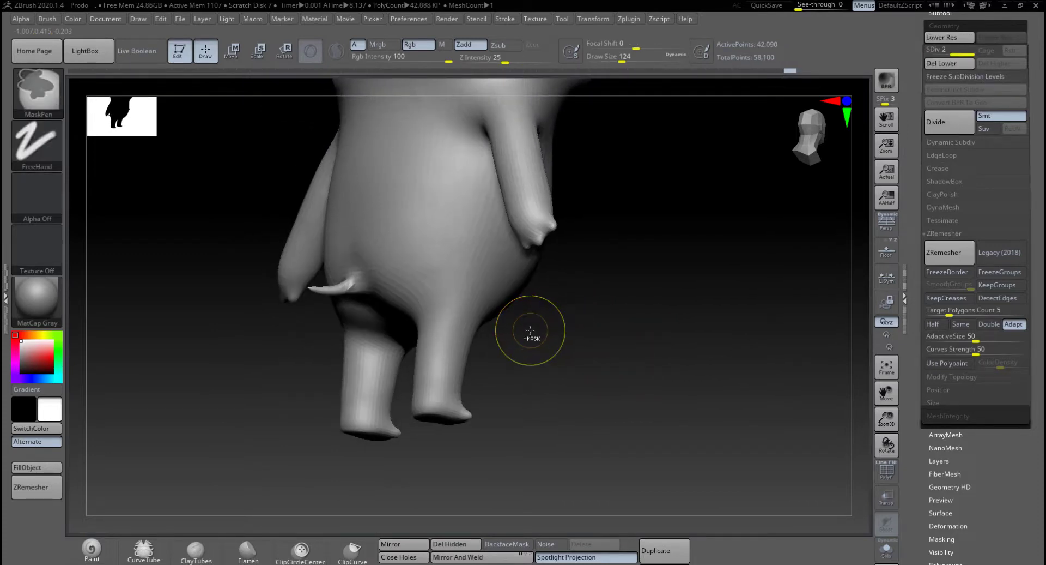
key("ctrl+d")
Step: Smooth the skin around the base of the tail on the character's back, using a draw size of 83
key("space")
mouse_move(452, 310)
left_mouse_down()
mouse_move(635, 422)
mouse_move(794, 277)
mouse_move(763, 306)
mouse_move(317, 386)
left_mouse_up()
key("shift")
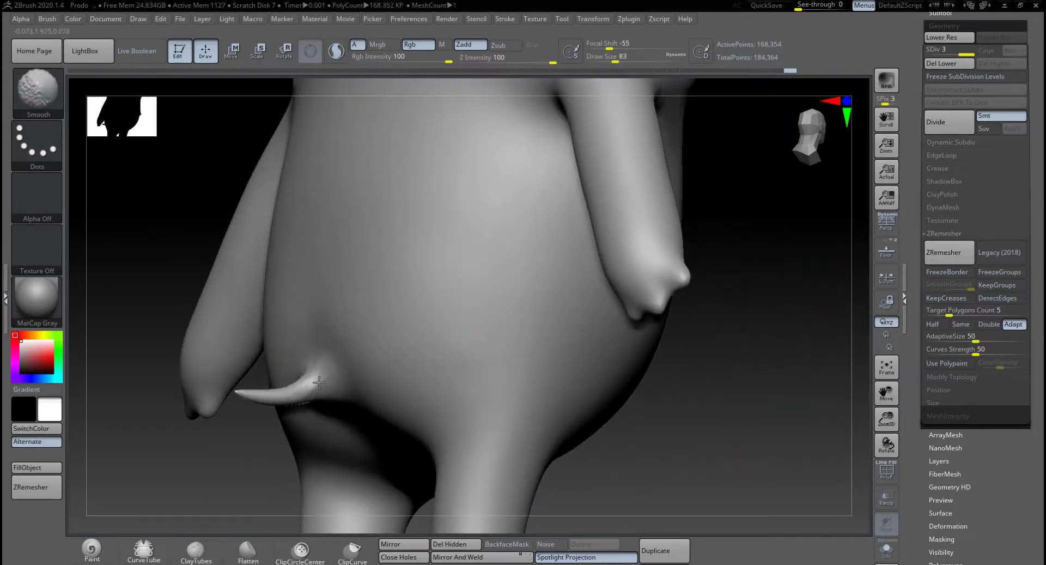
right_click_drag(319, 383, 299, 351, "shift")
left_click_drag(299, 351, 324, 383, "shift")
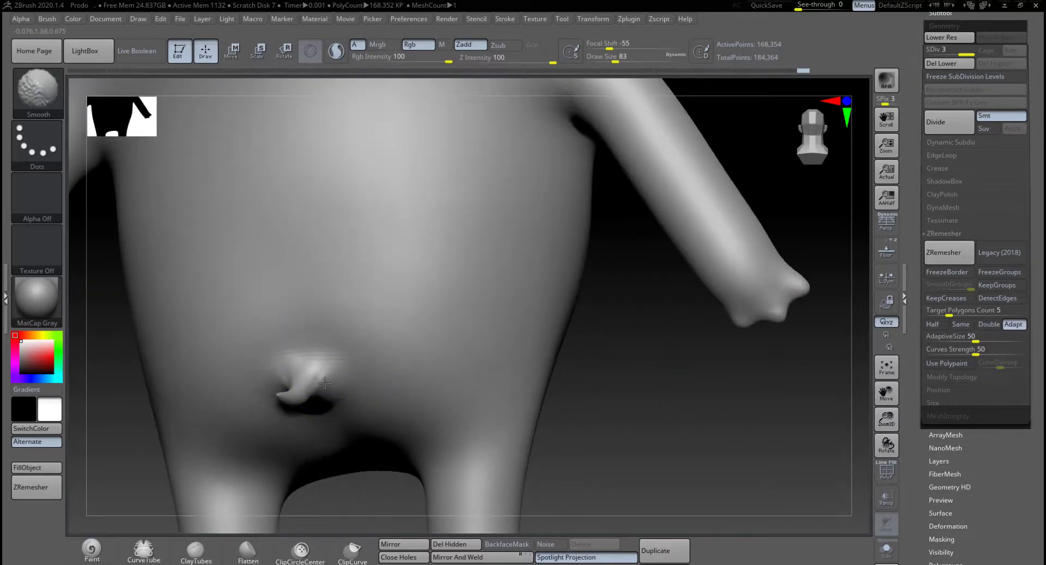
right_click_drag(325, 383, 329, 357)
left_click_drag(329, 357, 360, 397, "shift")
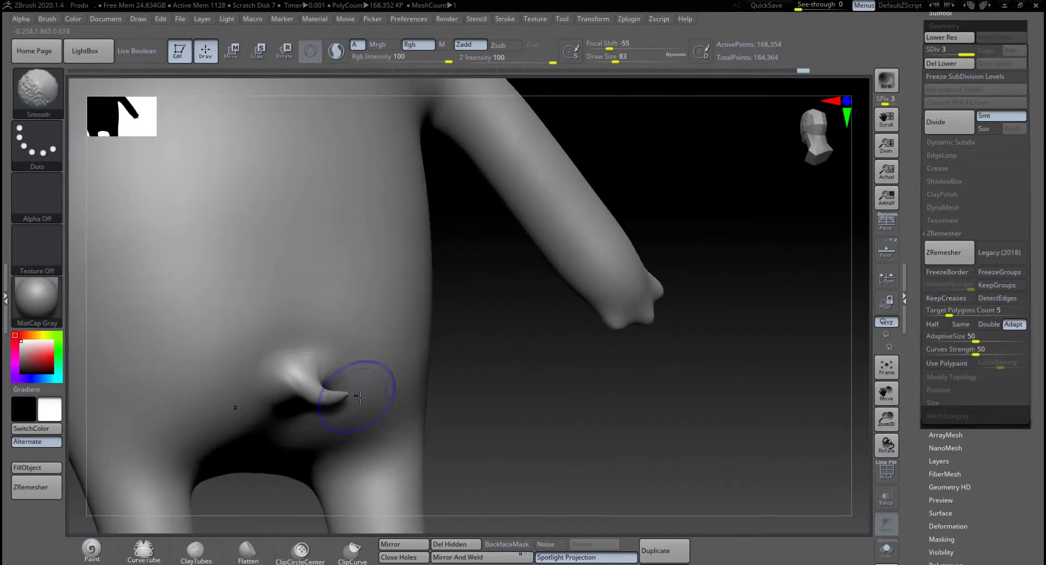
mouse_move(360, 396)
right_mouse_down()
mouse_move(538, 381)
mouse_move(725, 407)
mouse_move(478, 350)
right_mouse_up()
right_click_drag(630, 306, 731, 367)
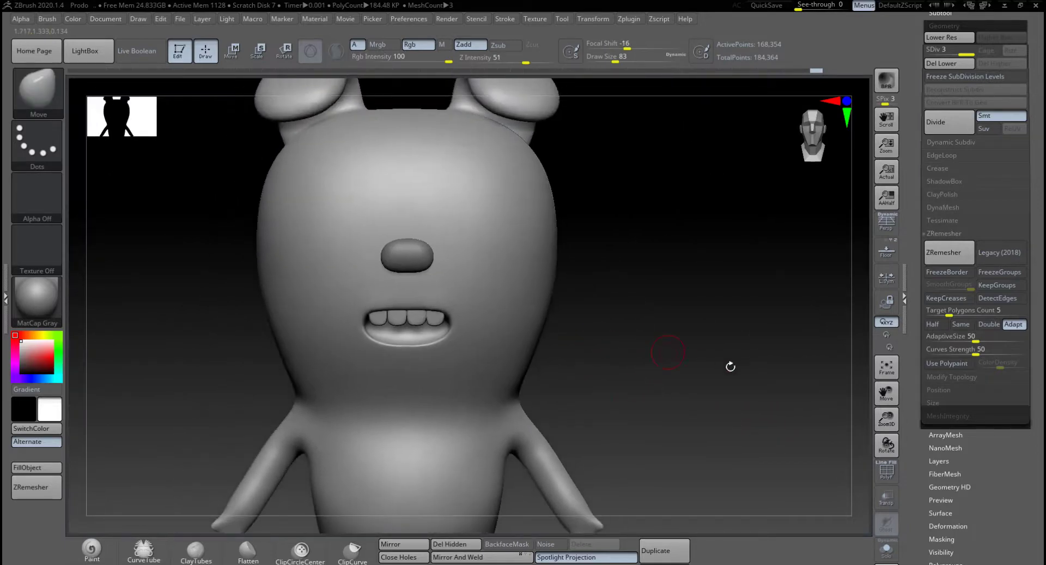
Step: Inspect the subdivided body from the front, from the face down to the hands and feet
left_click(879, 479)
mouse_move(661, 433)
left_mouse_down()
mouse_move(631, 434)
mouse_move(680, 433)
left_mouse_up()
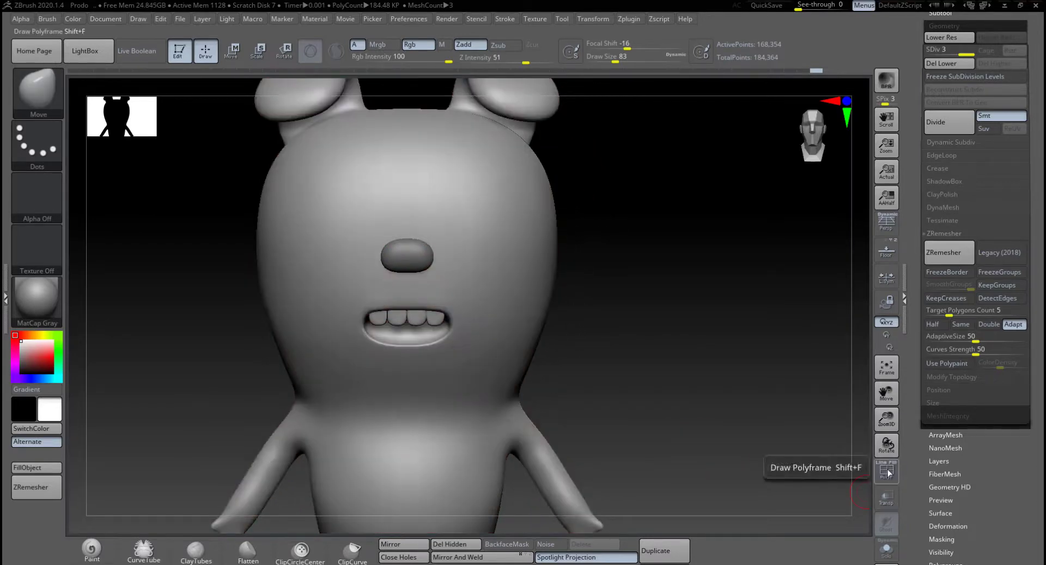
left_click_drag(681, 394, 661, 215, "alt")
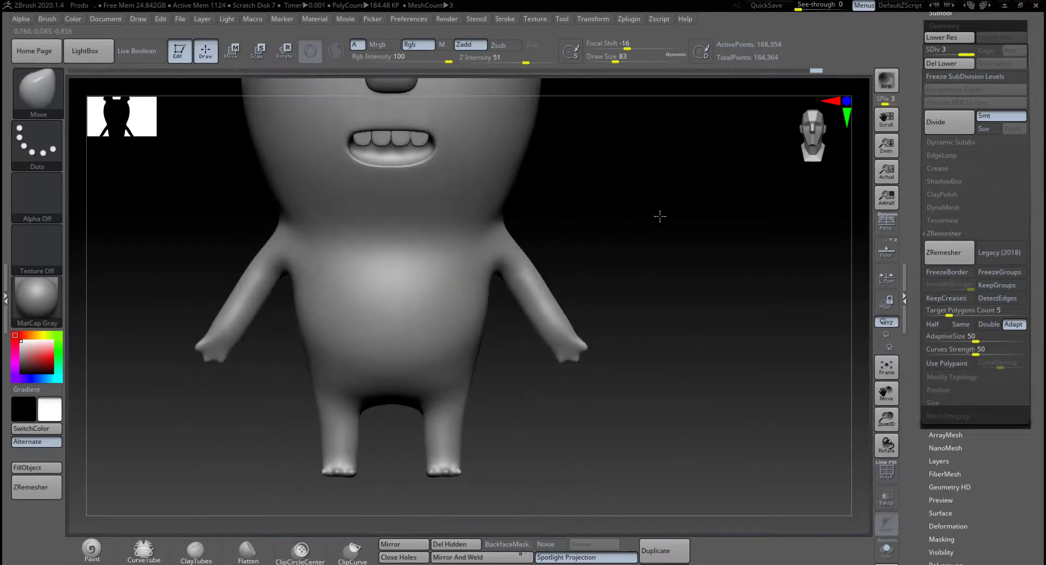
left_click_drag(551, 267, 558, 388, "alt")
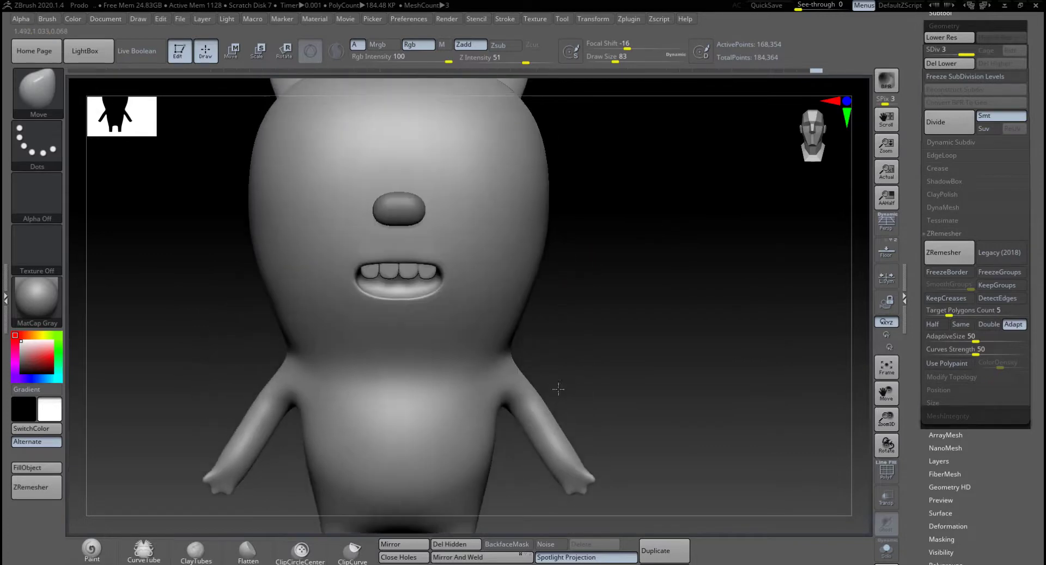
mouse_move(577, 354)
left_mouse_down("alt")
mouse_move(549, 271)
mouse_move(531, 257)
left_mouse_up("alt")
mouse_move(563, 346)
left_mouse_down("alt")
mouse_move(563, 375)
mouse_move(680, 411)
mouse_move(561, 294)
mouse_move(471, 355)
mouse_move(441, 362)
mouse_move(366, 441)
mouse_move(388, 403)
mouse_move(505, 300)
left_mouse_up("alt")
Step: Round out the fingertips of both hands with the Inflat brush at draw size 51 and Z Intensity 10
left_click_drag(494, 391, 446, 358)
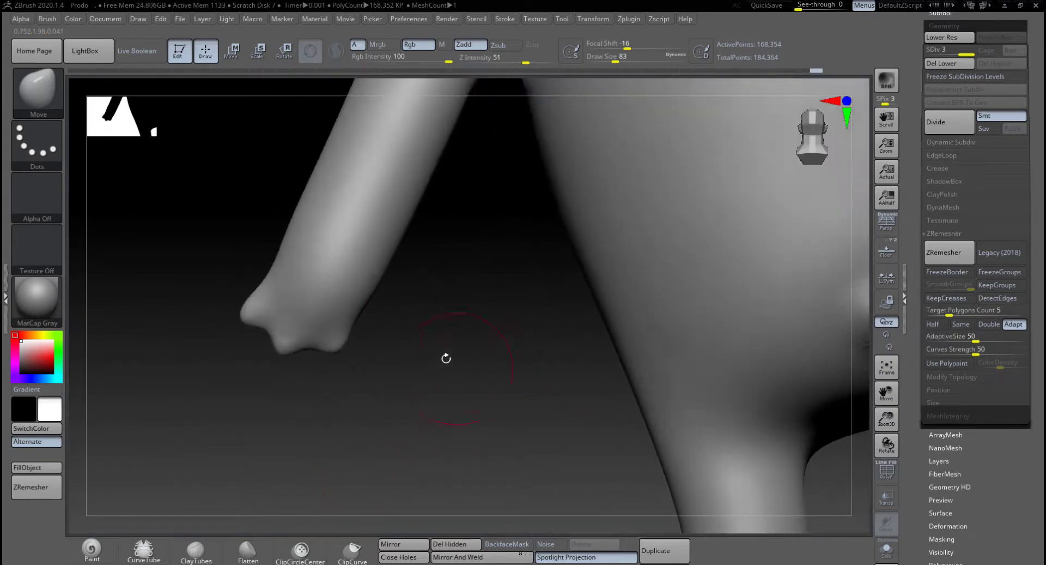
key("b")
key("i")
key("n")
key("space")
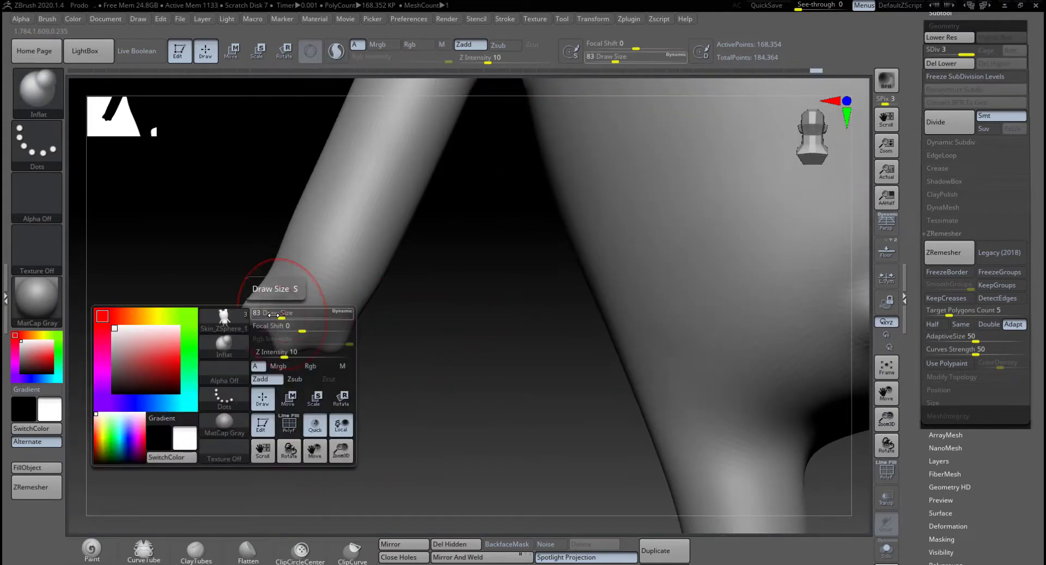
mouse_move(276, 314)
left_mouse_down()
mouse_move(257, 326)
mouse_move(262, 353)
left_mouse_up()
key("space")
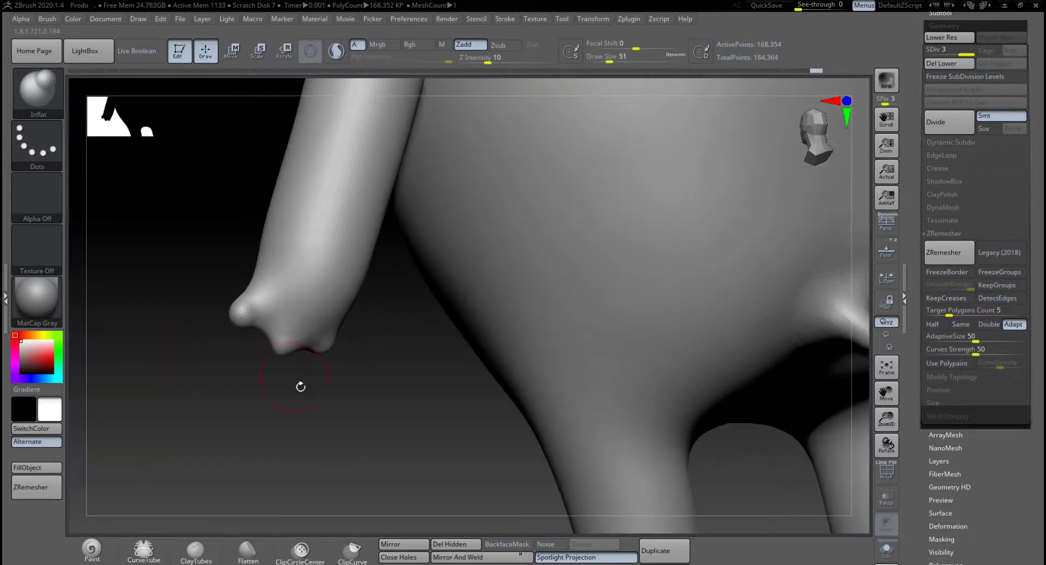
left_click_drag(301, 386, 275, 342)
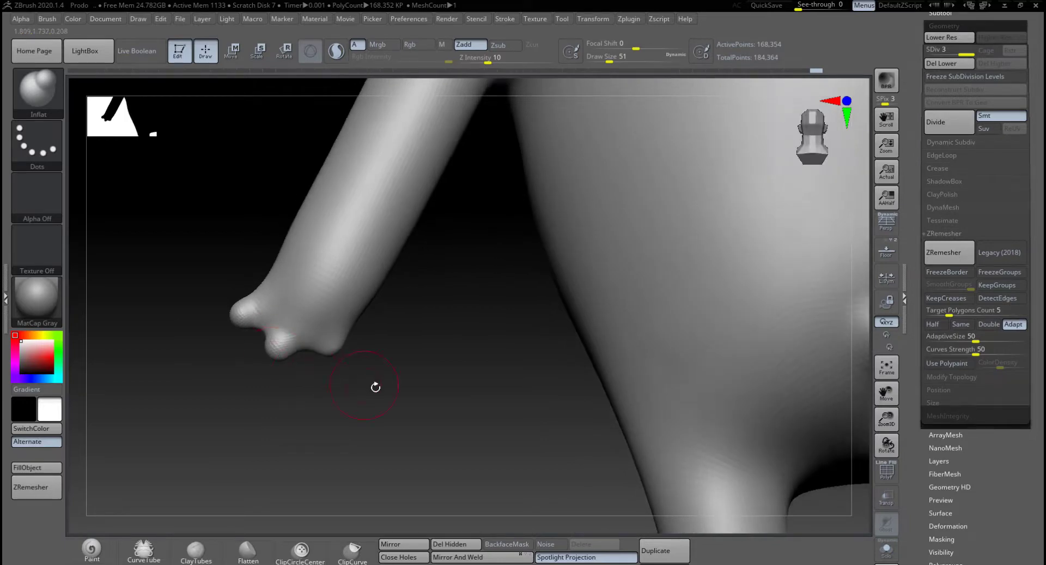
left_click_drag(376, 387, 340, 351)
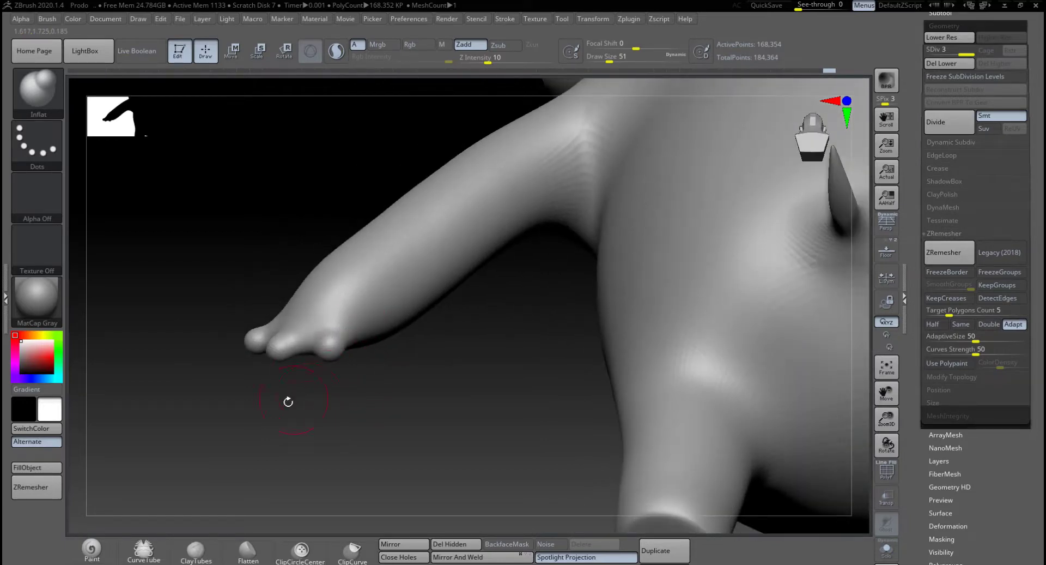
mouse_move(288, 401)
left_mouse_down()
mouse_move(327, 346)
mouse_move(305, 376)
mouse_move(281, 365)
mouse_move(304, 420)
mouse_move(292, 425)
mouse_move(338, 378)
mouse_move(264, 364)
left_mouse_up()
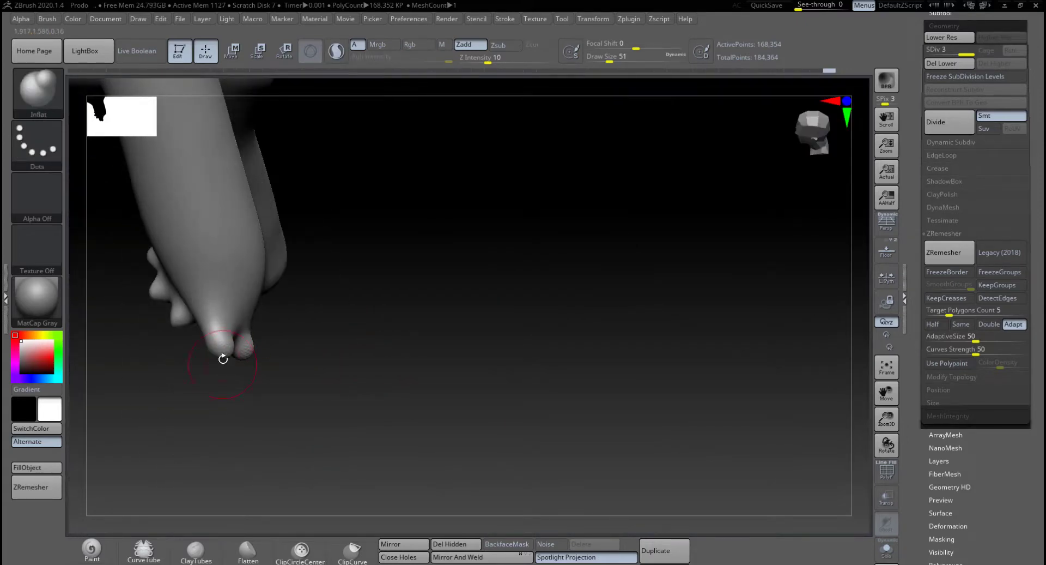
Step: Bring the fingers into line with each other using the Move brush at draw size 94, working from the side
key("b")
key("m")
key("v")
key("space")
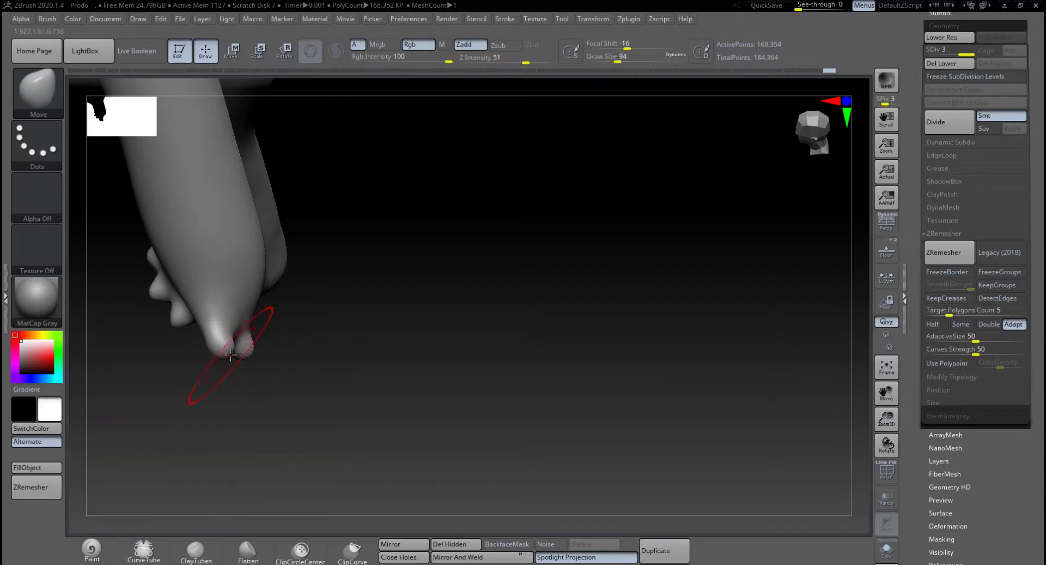
mouse_move(231, 355)
left_mouse_down()
mouse_move(213, 356)
mouse_move(233, 328)
left_mouse_up()
left_click_drag(327, 360, 278, 349)
left_click_drag(219, 333, 233, 336)
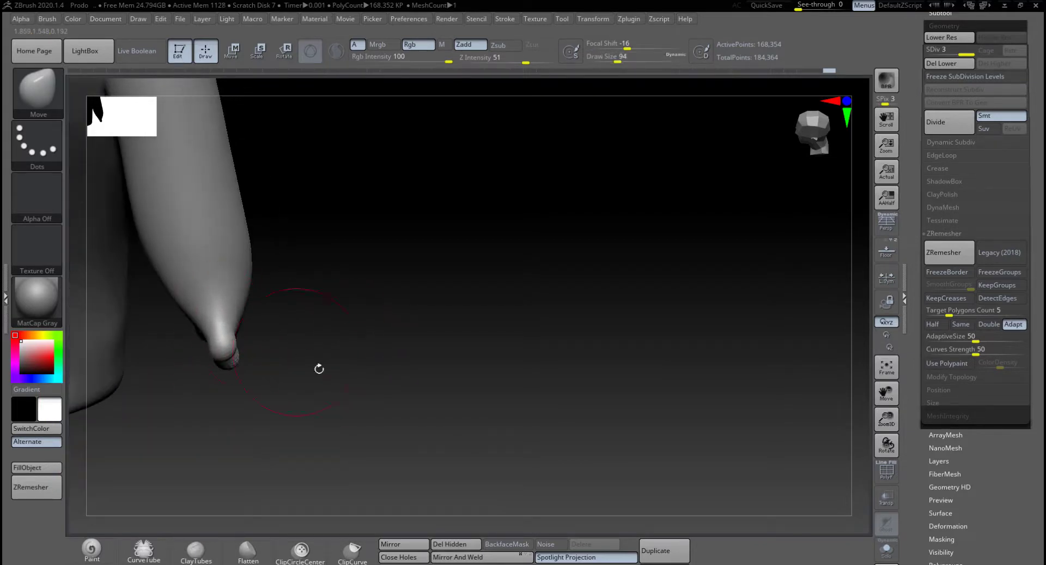
Step: Refine the length and spacing of the fingers from the front with the Move brush at draw size 39
left_click_drag(320, 367, 332, 245)
left_click_drag(286, 417, 270, 435)
left_click_drag(207, 426, 232, 407)
key("space")
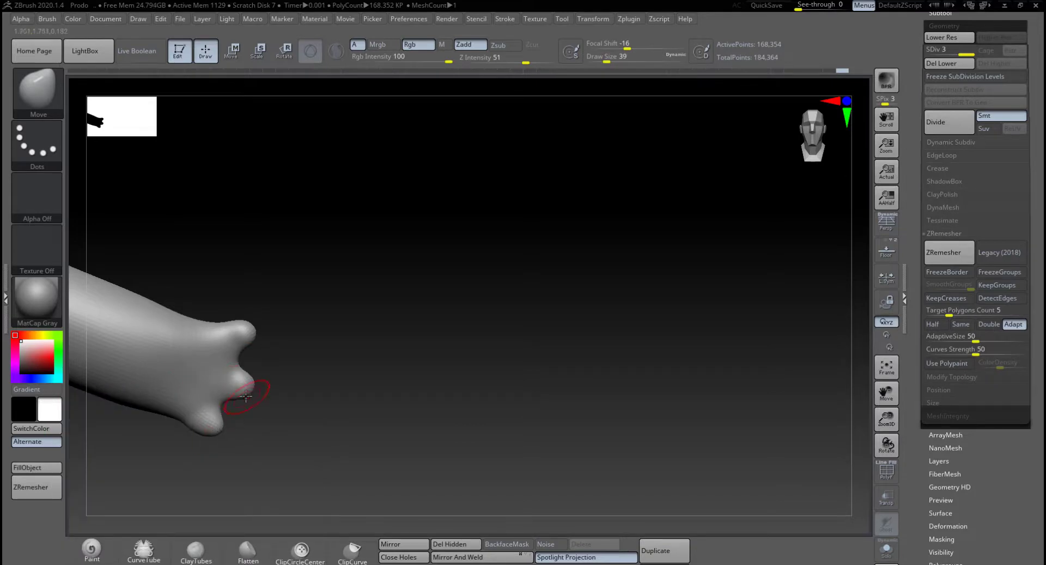
key("ctrl+z")
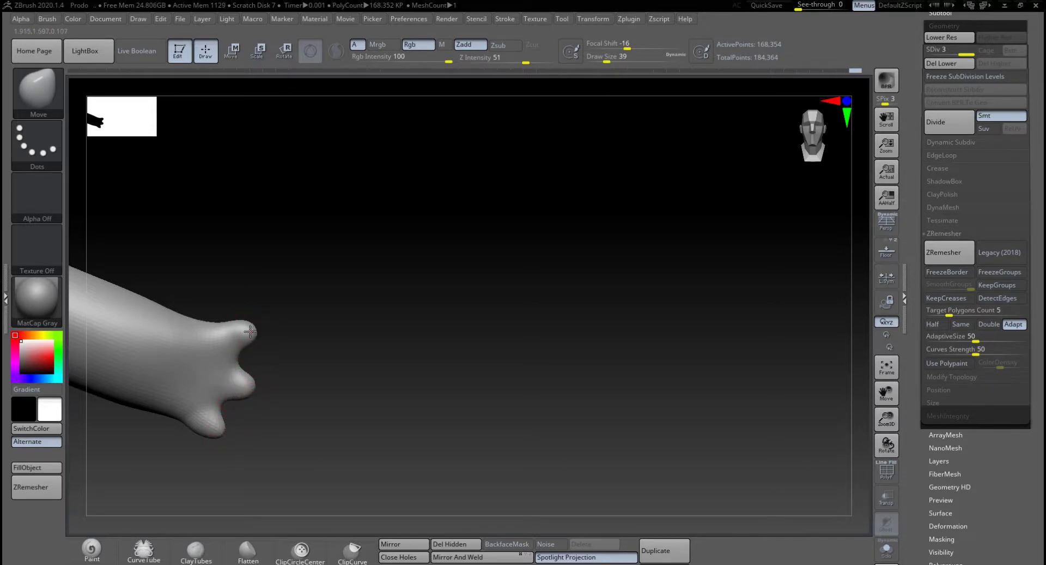
left_click_drag(355, 337, 622, 338)
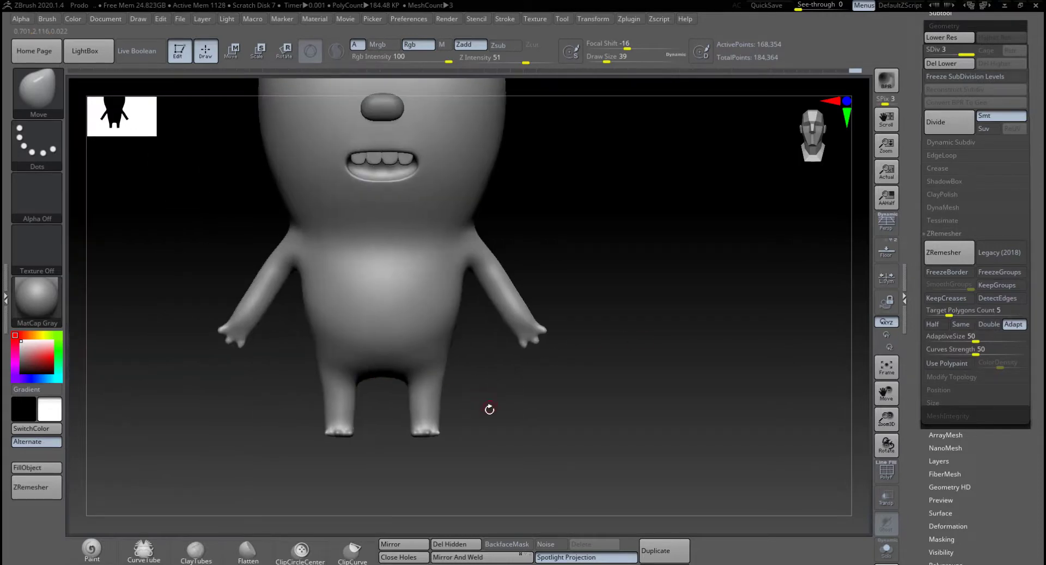
Step: Inflate the inner and middle toes of both feet with the Inflat brush, using a draw size of 54
left_click_drag(490, 409, 393, 397, "alt")
left_click_drag(387, 313, 397, 478, "alt")
left_click_drag(321, 393, 609, 294, "alt")
left_click_drag(511, 376, 517, 419)
left_click_drag(523, 362, 765, 254, "alt")
mouse_move(535, 350)
left_mouse_down()
mouse_move(599, 337)
mouse_move(576, 353)
mouse_move(608, 339)
left_mouse_up()
key("ctrl+z")
key("b")
key("i")
key("n")
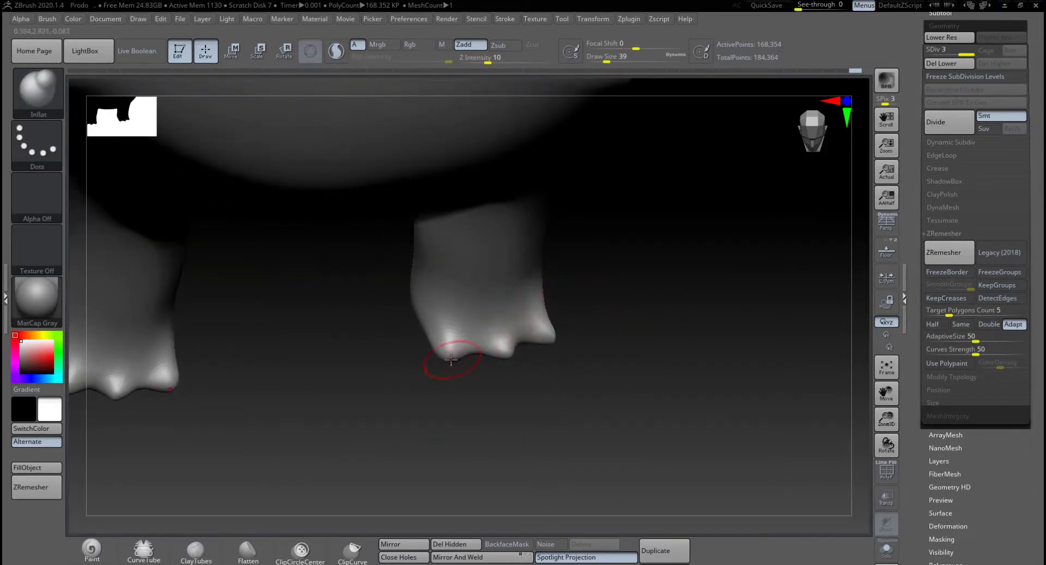
mouse_move(472, 384)
left_mouse_down()
mouse_move(478, 463)
mouse_move(477, 389)
mouse_move(443, 350)
left_mouse_up()
key("space")
left_click_drag(503, 374, 508, 410)
left_click_drag(511, 342, 499, 350)
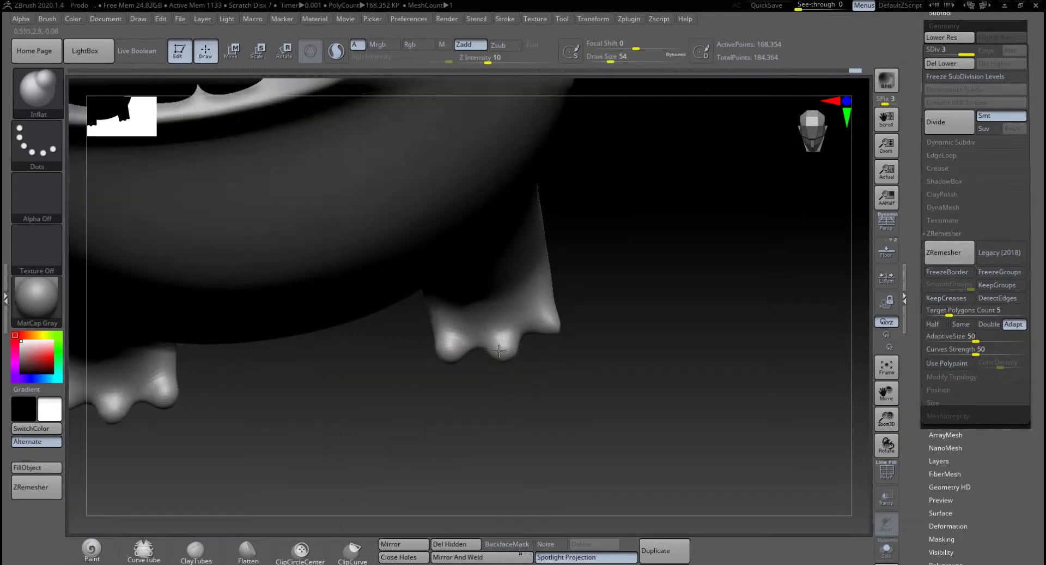
Step: Inflate the outer toe of each foot and even out the inner toe to match it
left_click_drag(577, 366, 553, 388)
left_click_drag(555, 330, 557, 320)
left_click_drag(592, 362, 648, 335)
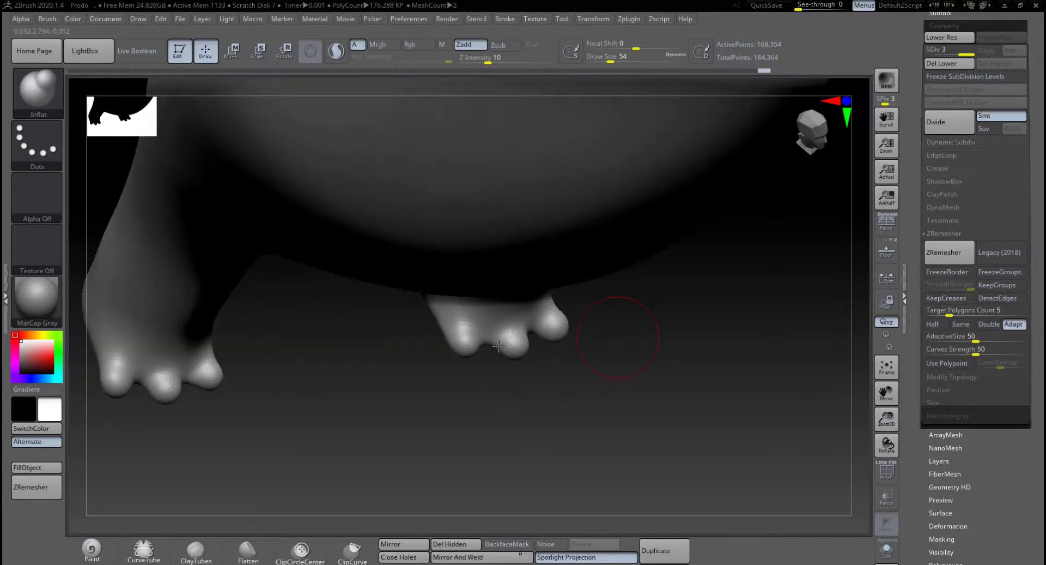
left_click_drag(448, 339, 450, 343)
left_click_drag(517, 373, 466, 380)
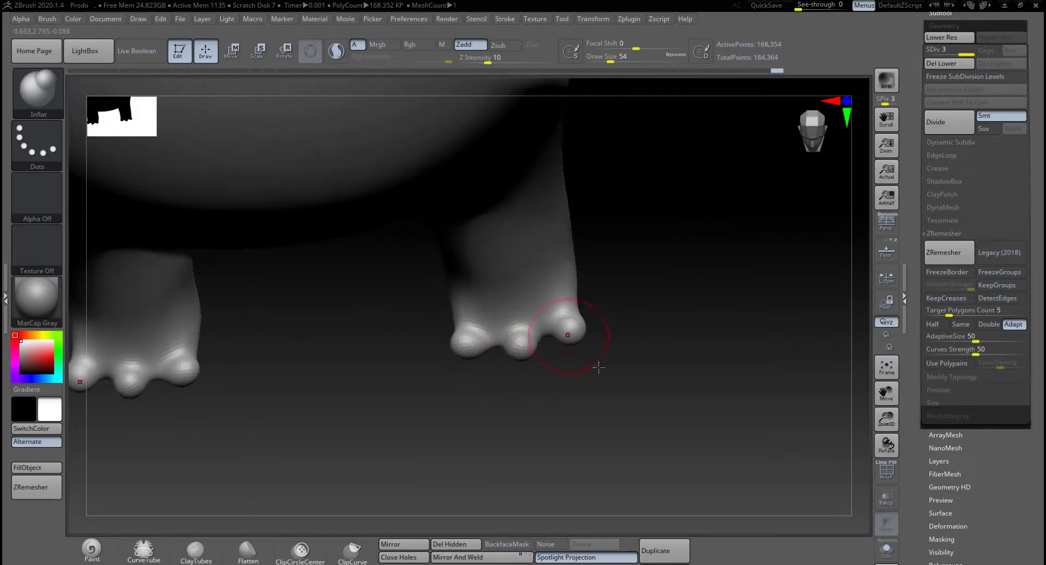
Step: Inflate the toes further from underneath the feet so that their tips are rounder and more distinct
left_click_drag(599, 367, 490, 340)
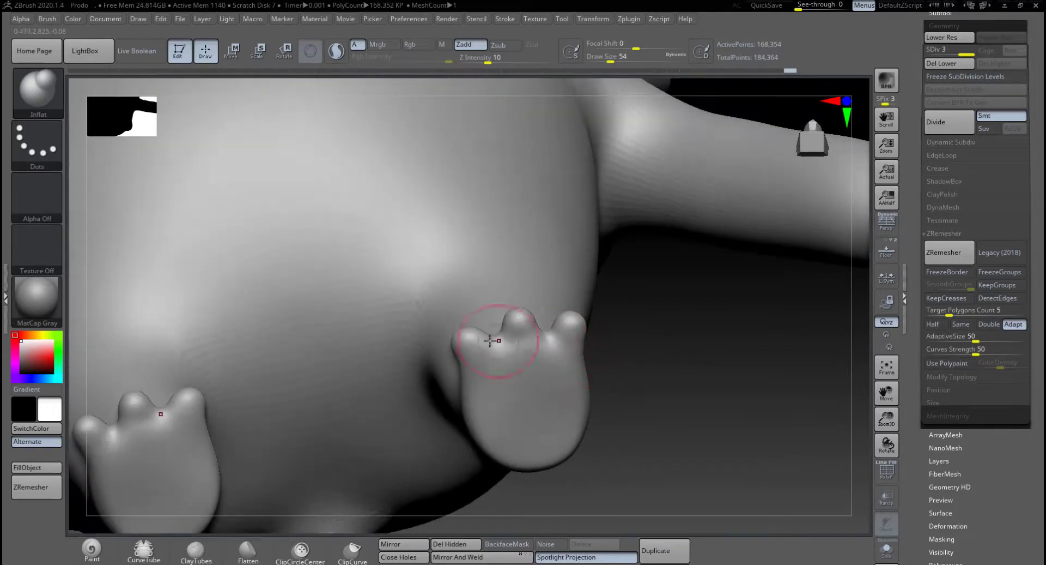
left_click_drag(661, 344, 490, 334)
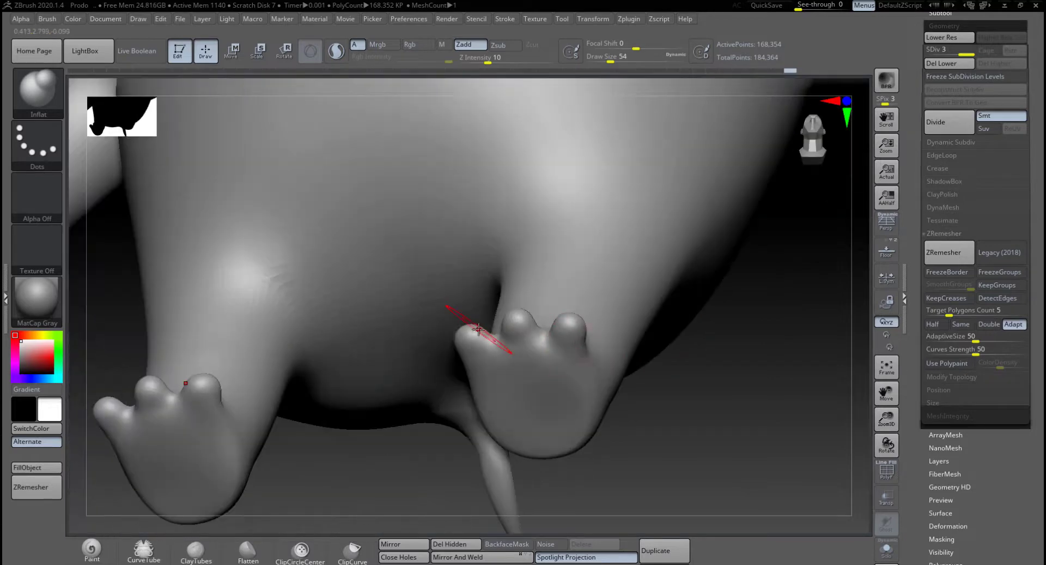
left_click_drag(605, 329, 653, 346)
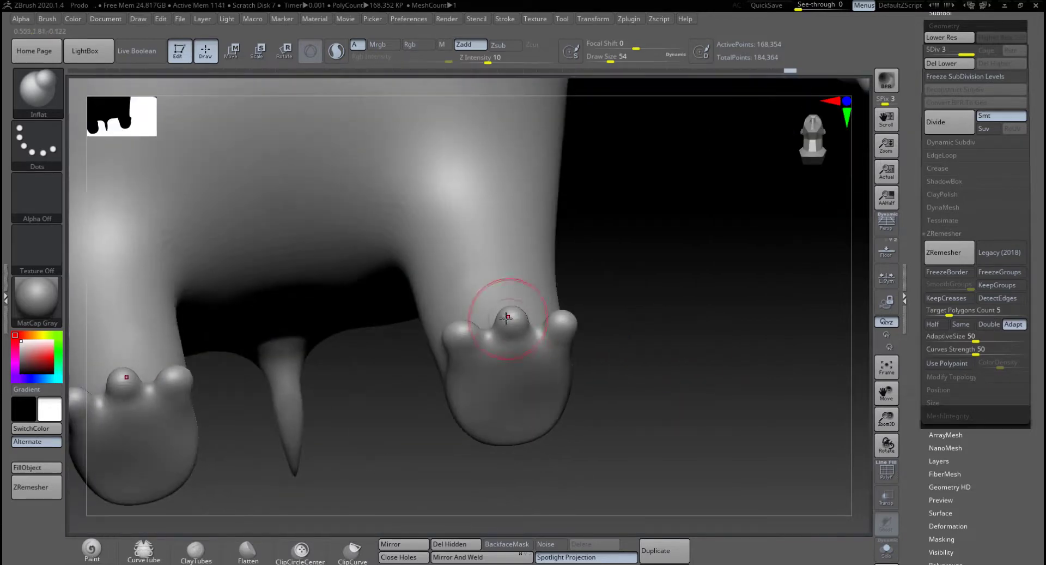
left_click_drag(507, 319, 499, 322)
left_click_drag(659, 345, 619, 343)
left_click_drag(567, 318, 563, 323)
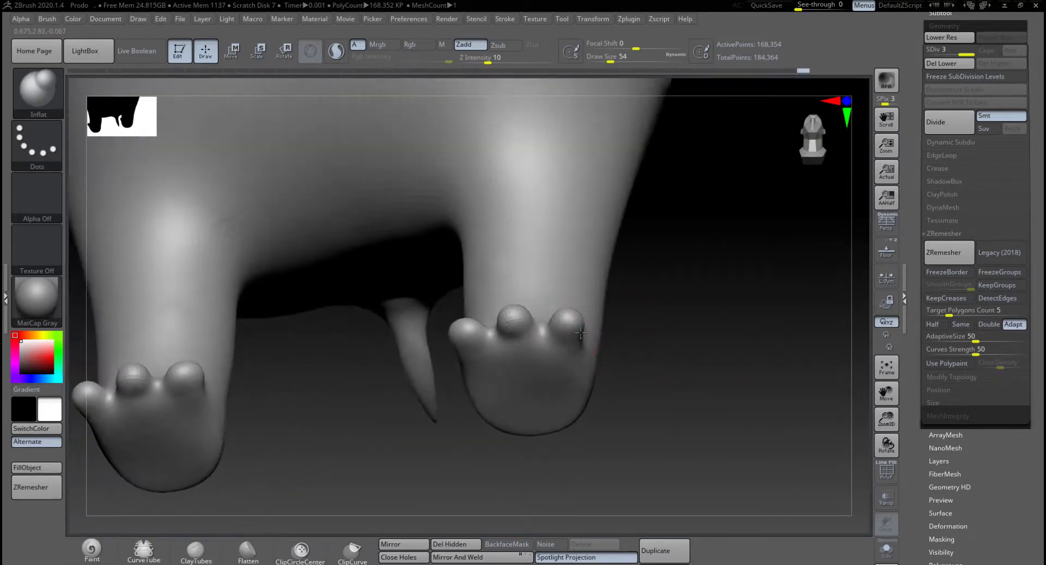
Step: Flatten the undersides of the toes with the hPolish brush at draw size 54 and Z Intensity 37
left_click_drag(667, 349, 692, 300)
key("b")
key("h")
key("p")
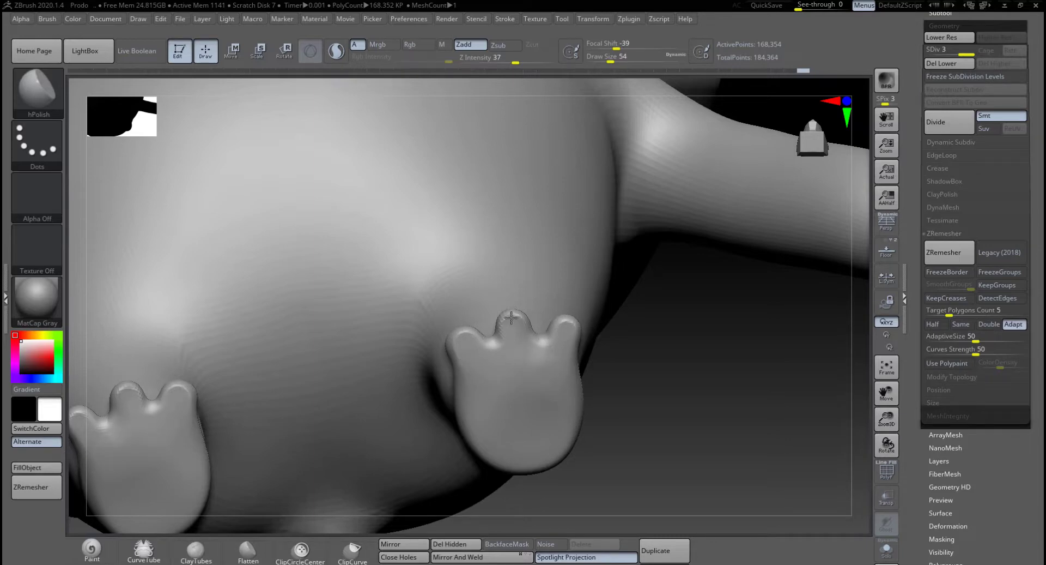
Step: Adjust the position of the toes from the front with the Move brush at draw size 94
left_click_drag(727, 334, 564, 363)
key("b")
key("m")
key("v")
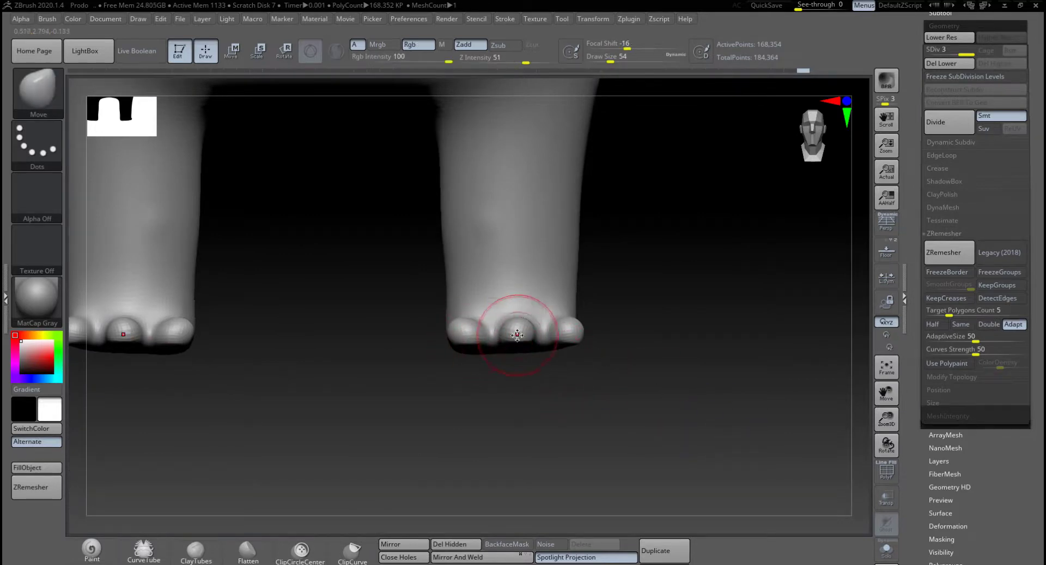
key("space")
left_click_drag(518, 335, 467, 330)
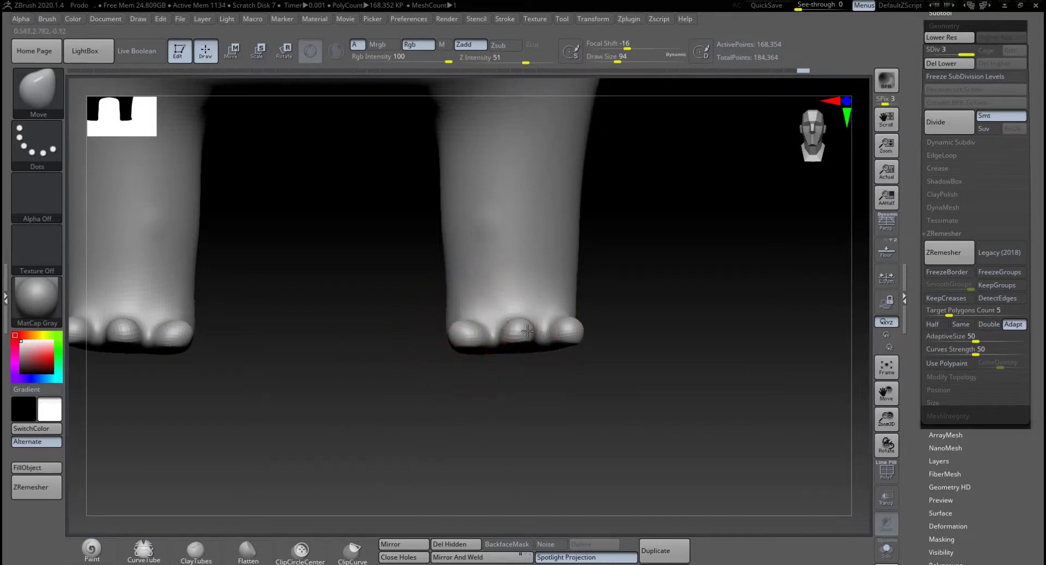
Step: Push the back of the ankle inward above the heel with the Move brush, working from the side
right_click_drag(566, 330, 608, 344)
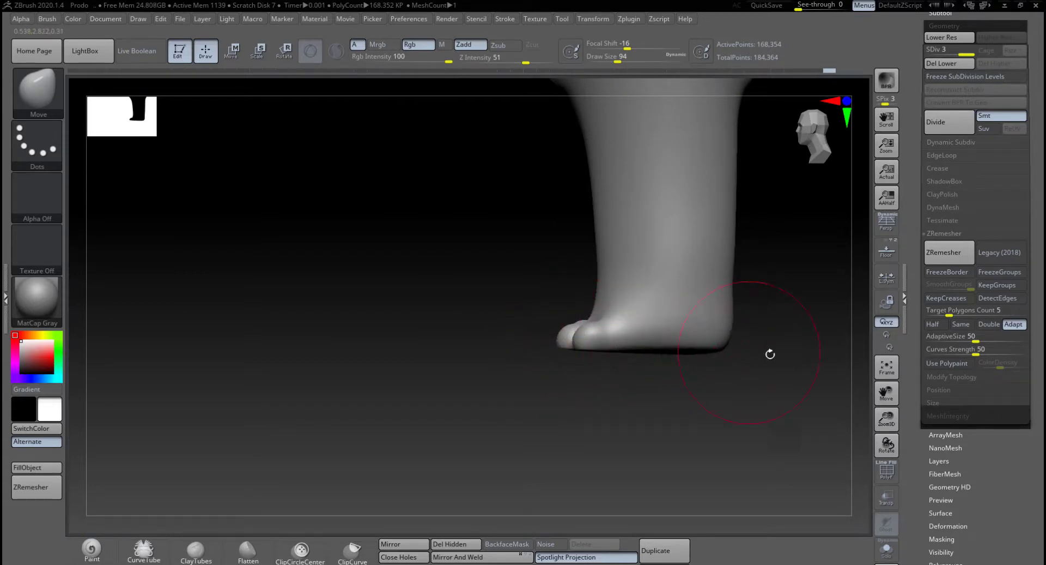
left_click_drag(776, 352, 557, 383, "alt")
left_click_drag(518, 320, 503, 320)
mouse_move(623, 329)
left_mouse_down()
mouse_move(513, 328)
mouse_move(549, 329)
left_mouse_up()
Step: Carve a crease across the back of each ankle above the heel with the DamStandard brush at draw size 94
key("space")
left_click_drag(663, 326, 542, 319)
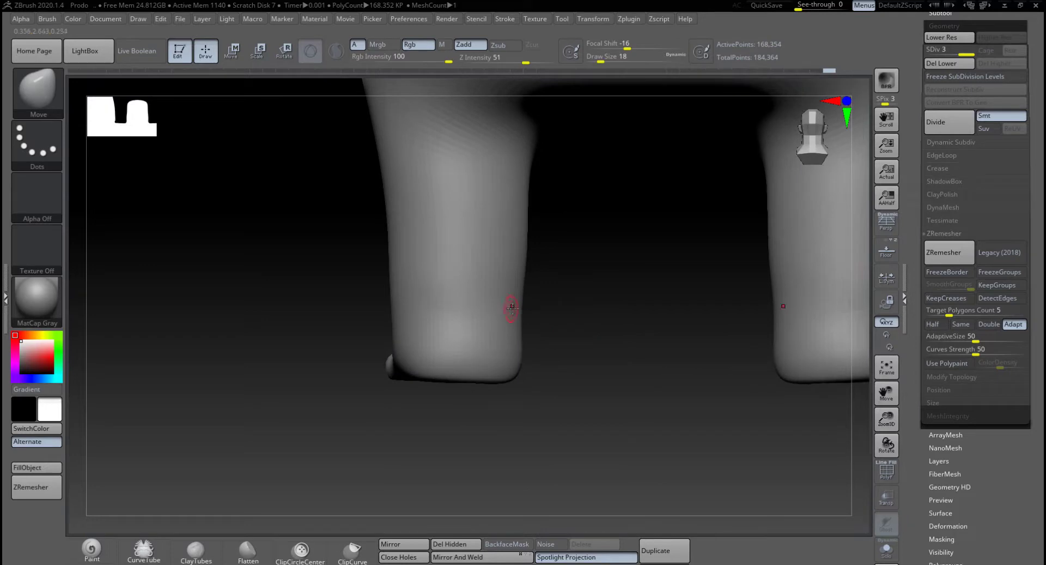
key("b")
key("d")
key("s")
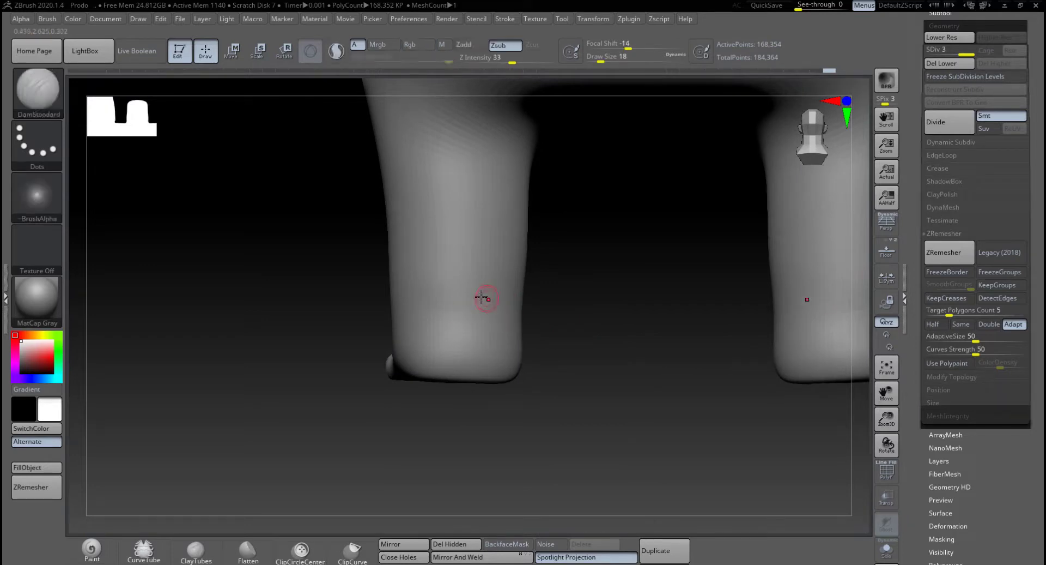
key("space")
mouse_move(468, 336)
left_mouse_down()
mouse_move(498, 330)
mouse_move(424, 331)
mouse_move(502, 332)
left_mouse_up()
left_click_drag(320, 347, 432, 330)
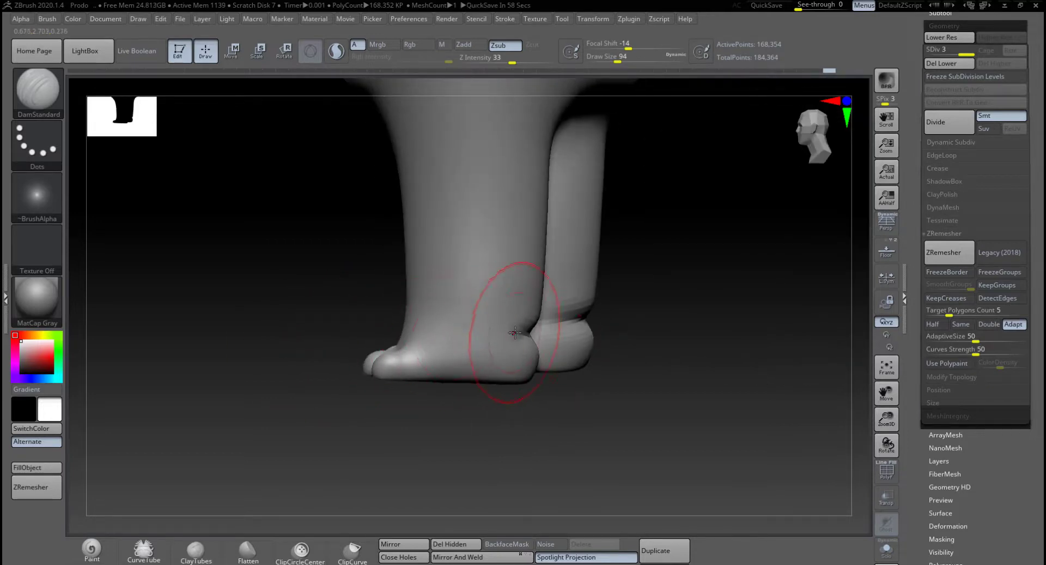
left_click_drag(582, 377, 374, 364)
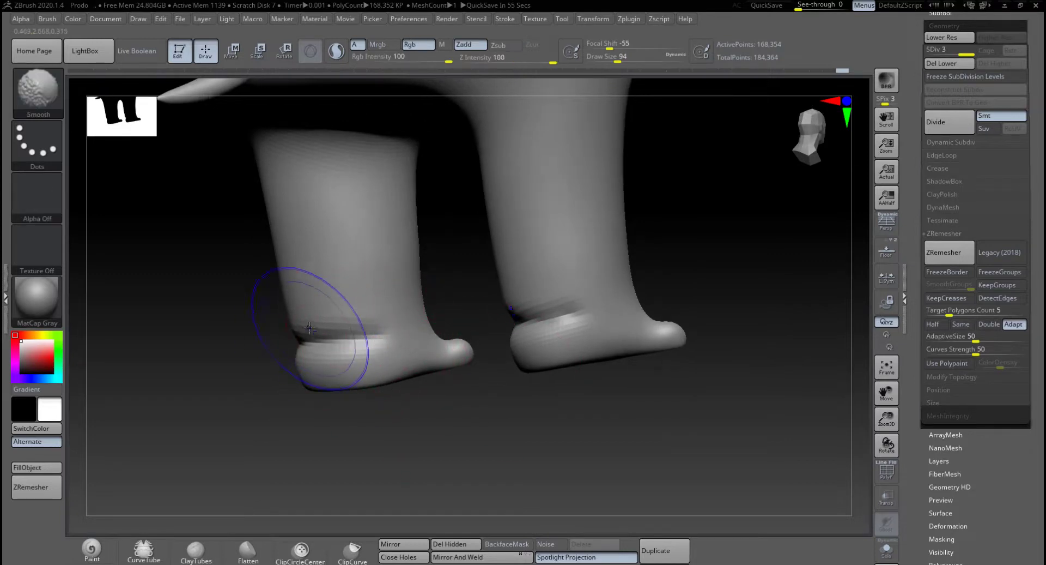
Step: Smooth the creases at the back of the ankles above both heels at draw size 94
left_click_drag(310, 327, 351, 330, "shift")
left_click_drag(388, 403, 436, 402)
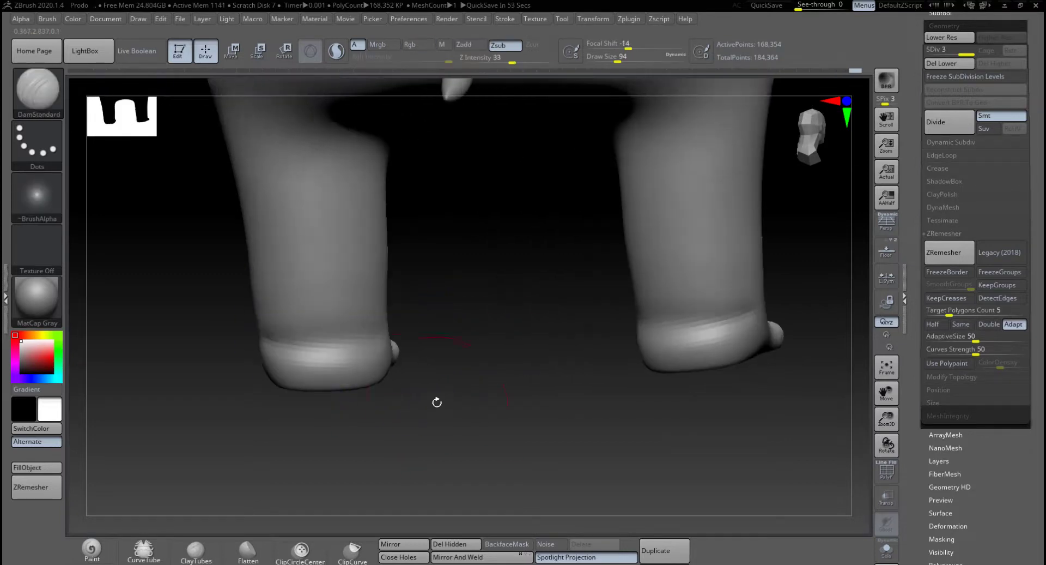
left_click_drag(317, 347, 271, 341, "shift")
left_click_drag(422, 371, 542, 353)
Step: Reduce the draw size to 33 and smooth the remaining ends of the ankle creases along the sides of the feet
key("space")
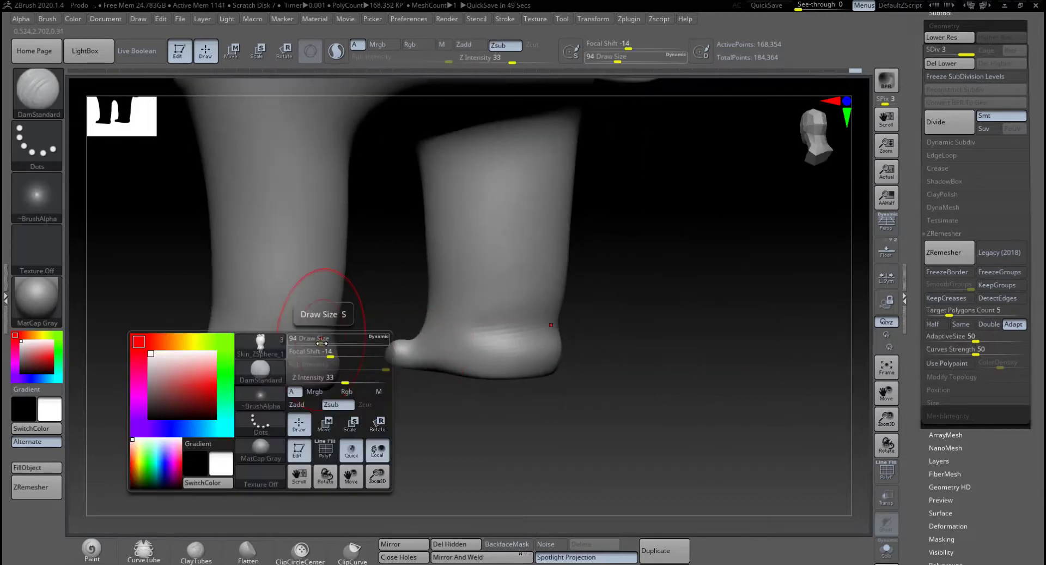
left_click_drag(319, 339, 303, 337)
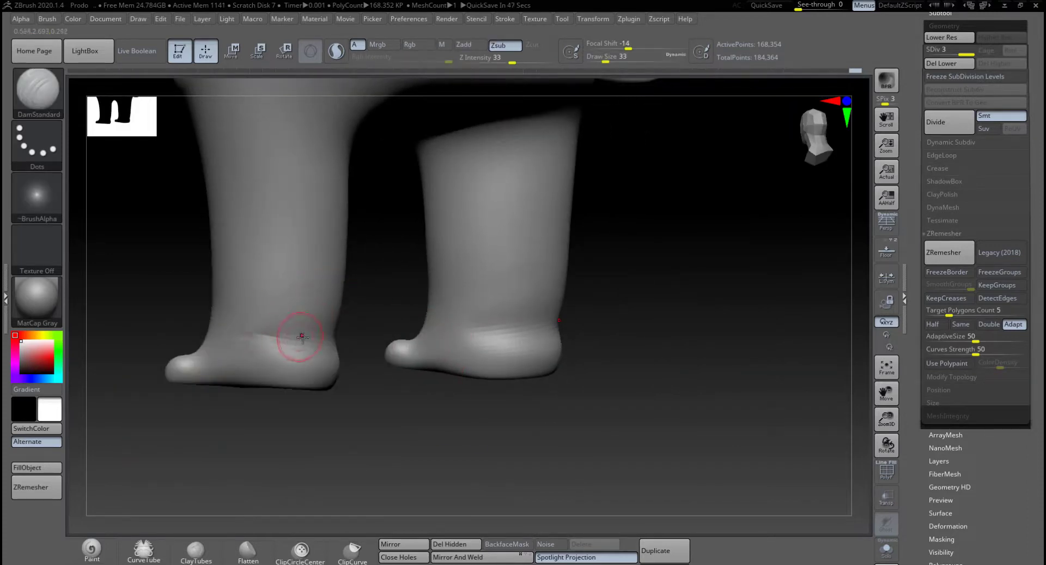
mouse_move(373, 355)
left_mouse_down()
mouse_move(327, 353)
mouse_move(396, 333)
mouse_move(375, 328)
mouse_move(453, 335)
left_mouse_up()
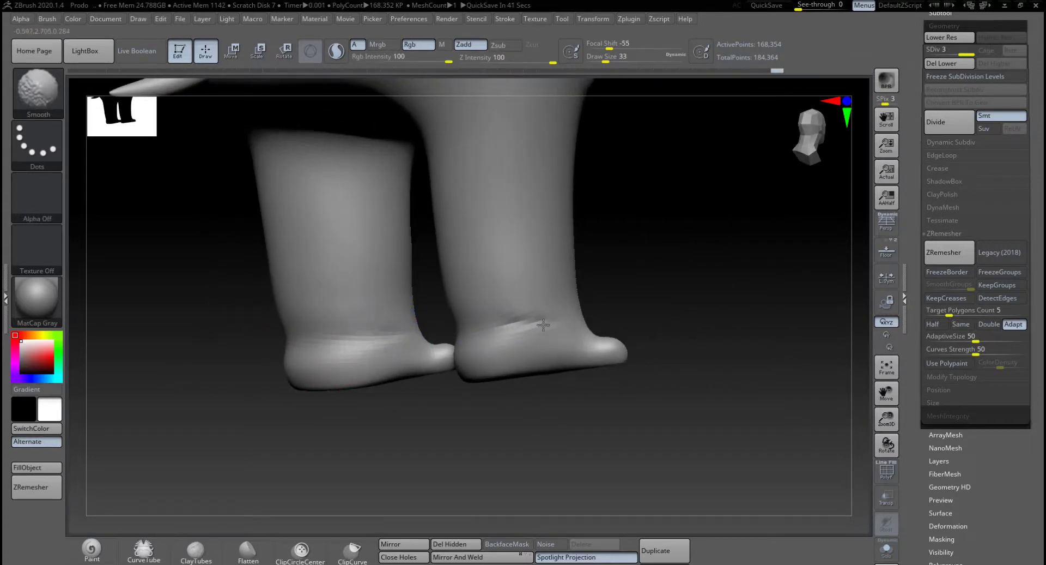
left_click_drag(554, 319, 544, 319, "shift")
left_click_drag(654, 310, 710, 315)
mouse_move(311, 388)
left_mouse_down()
mouse_move(330, 407)
mouse_move(351, 390)
left_mouse_up()
left_click_drag(433, 321, 463, 318, "shift")
mouse_move(545, 343)
left_mouse_down()
mouse_move(549, 357)
mouse_move(493, 358)
mouse_move(512, 364)
mouse_move(479, 350)
mouse_move(481, 359)
left_mouse_up()
Step: Refine the back of the ankle and heel with the Move brush at draw size 83, smoothing the transition
key("b")
key("m")
key("v")
key("space")
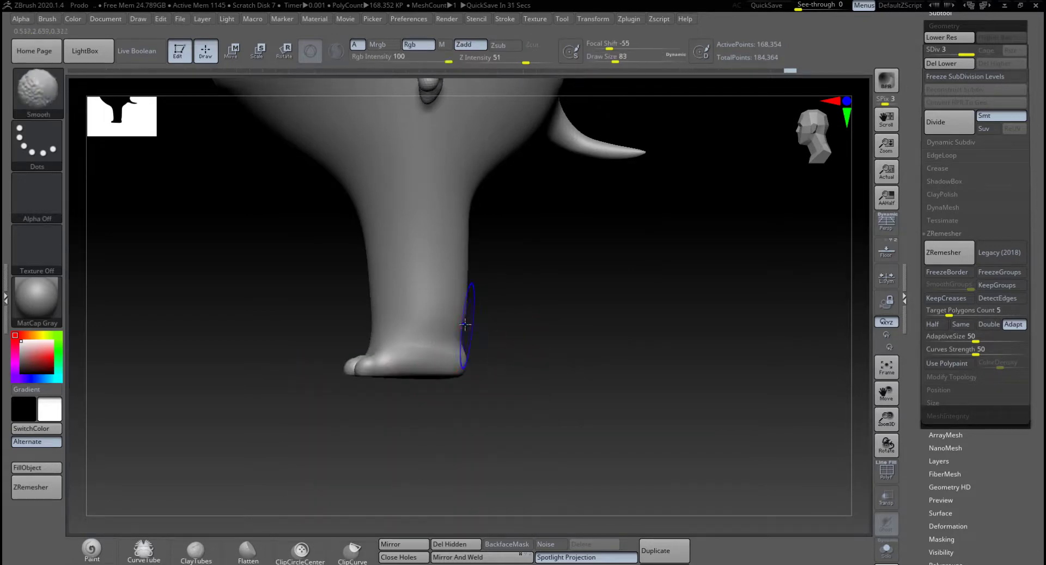
mouse_move(594, 322)
left_mouse_down()
mouse_move(374, 295)
mouse_move(372, 309)
mouse_move(555, 276)
mouse_move(550, 306)
mouse_move(502, 306)
mouse_move(545, 317)
left_mouse_up()
Step: Enlarge the brush to draw size 257 and check the proportions of the legs, torso and head from the front
key("space")
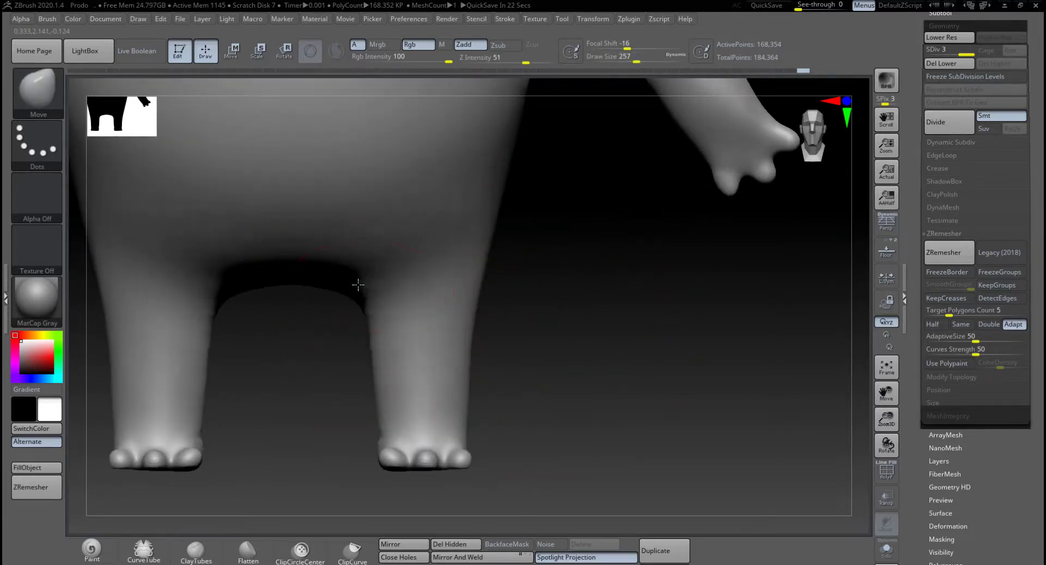
right_click_drag(607, 322, 411, 335, "ctrl")
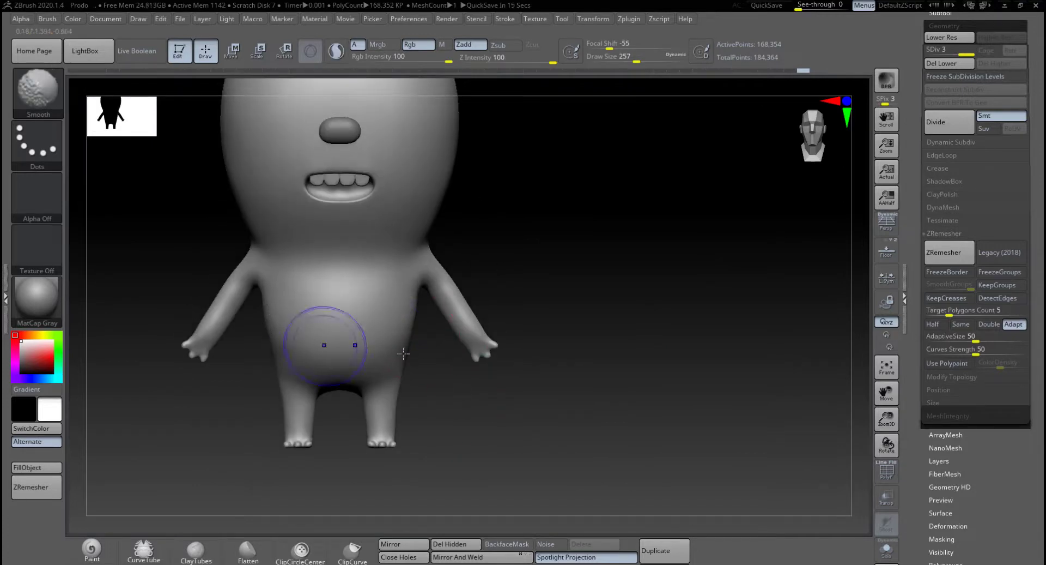
left_click_drag(566, 314, 562, 413, "alt")
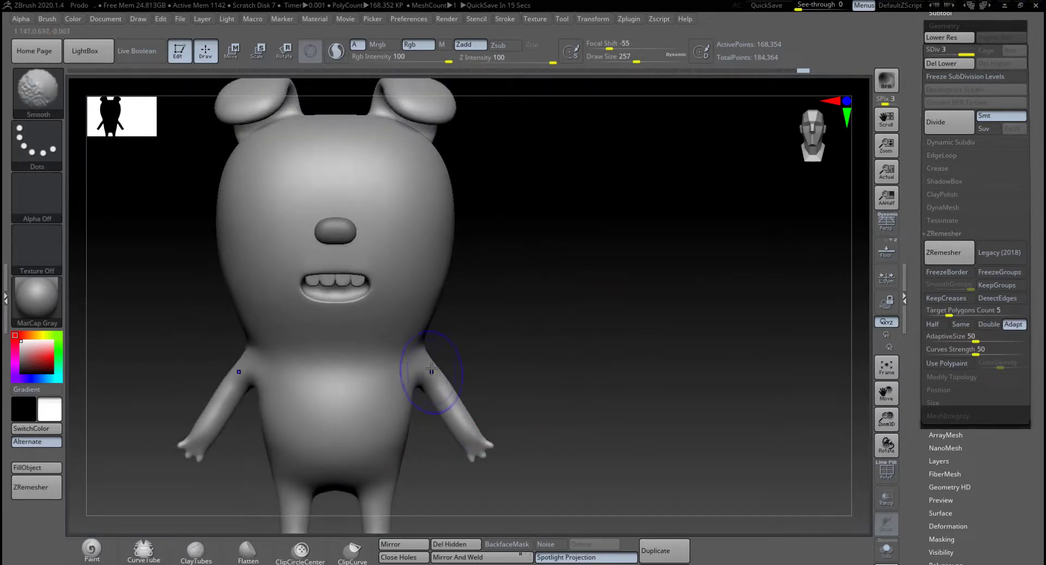
left_click_drag(516, 343, 555, 344, "alt")
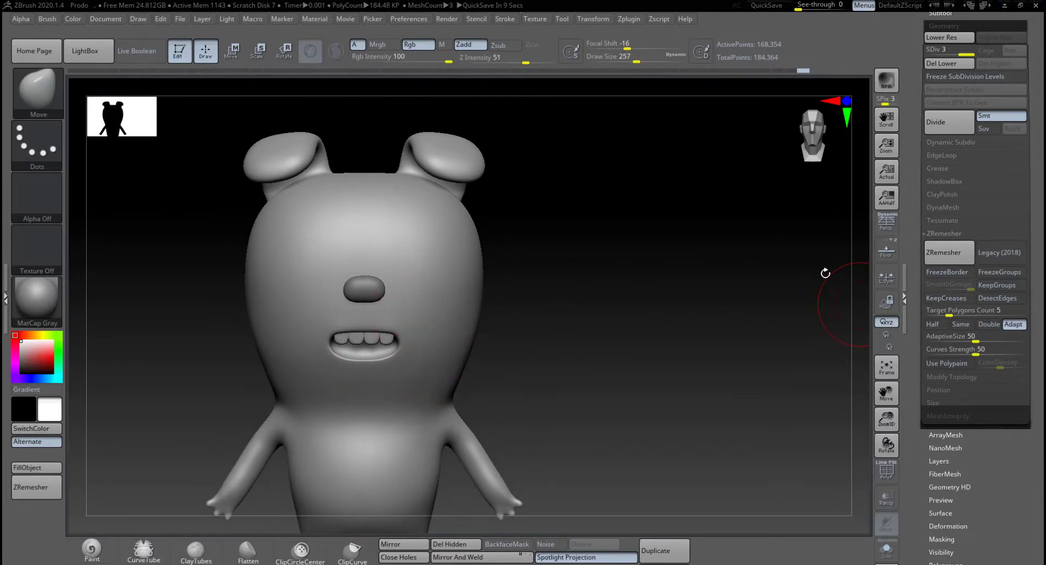
left_click_drag(615, 365, 621, 339, "alt")
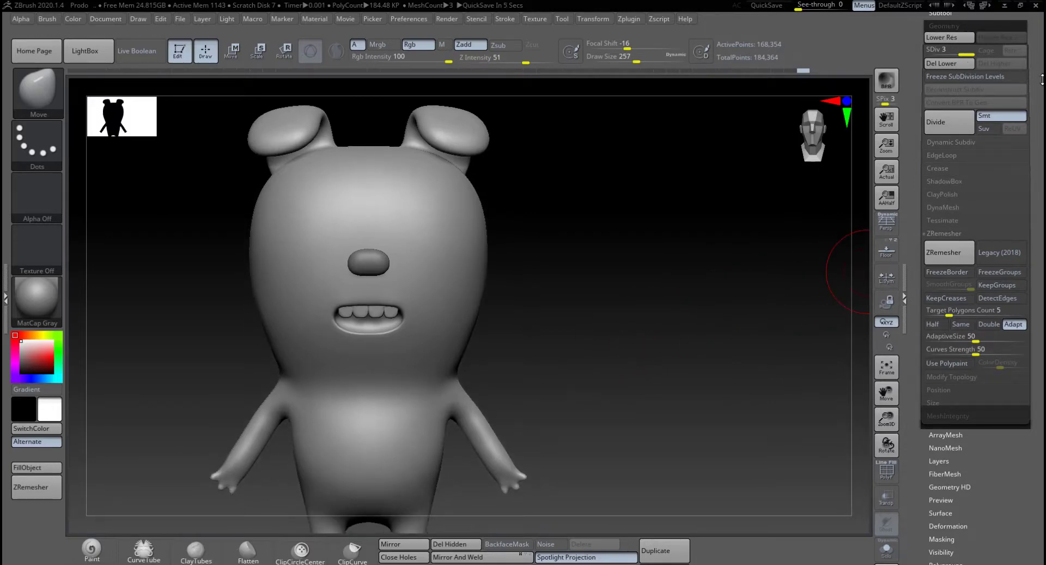
Step: Display the floor with the front reference image over the face and set the draw size to 59
left_click_drag(960, 30, 899, 230)
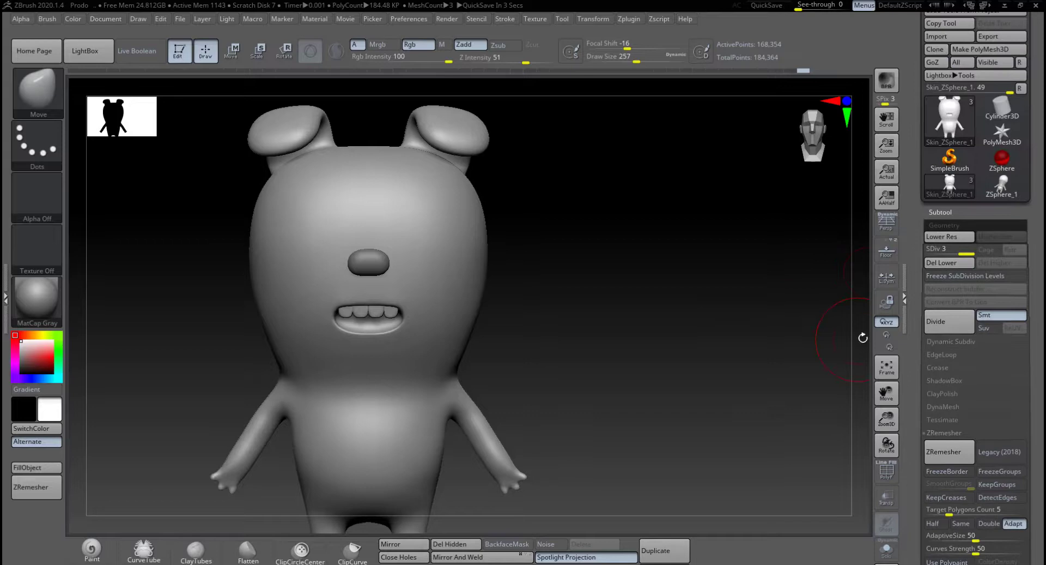
left_click(887, 249)
mouse_move(619, 296)
left_mouse_down()
mouse_move(635, 328)
mouse_move(636, 285)
mouse_move(623, 290)
mouse_move(639, 369)
mouse_move(663, 298)
mouse_move(659, 341)
mouse_move(635, 342)
left_mouse_up()
key("space")
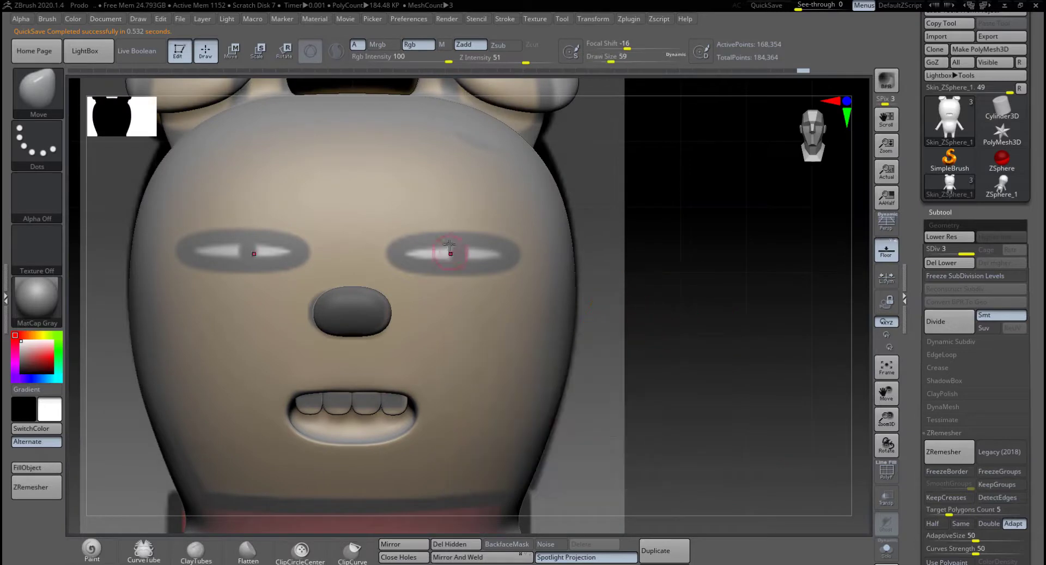
key("ctrl")
mouse_move(416, 252)
left_mouse_down("ctrl")
mouse_move(417, 243)
mouse_move(472, 237)
mouse_move(504, 262)
mouse_move(411, 270)
mouse_move(402, 252)
mouse_move(480, 255)
mouse_move(408, 250)
left_mouse_up("ctrl")
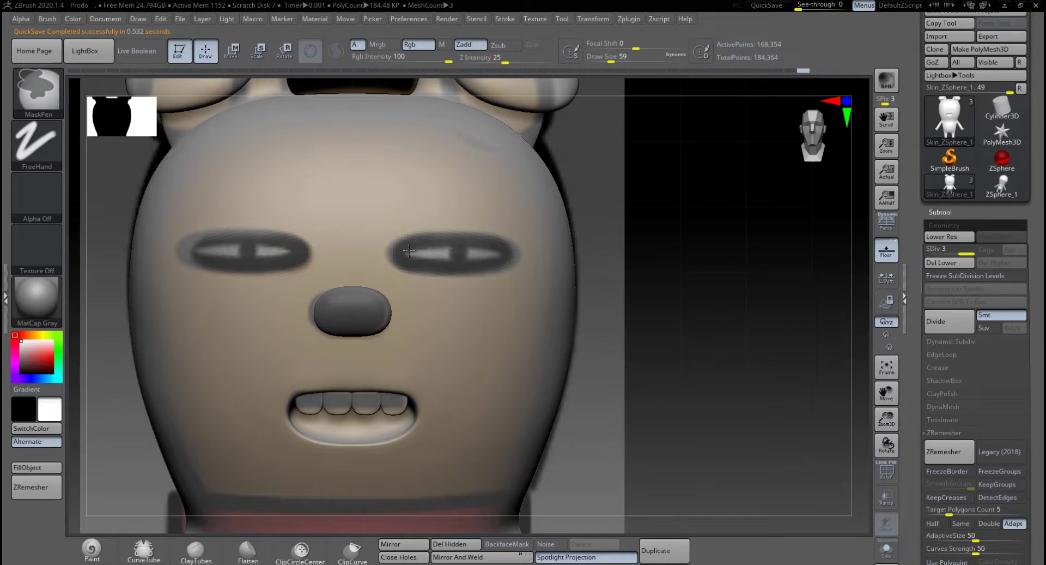
left_click(593, 264, "ctrl")
left_click_drag(679, 284, 688, 273)
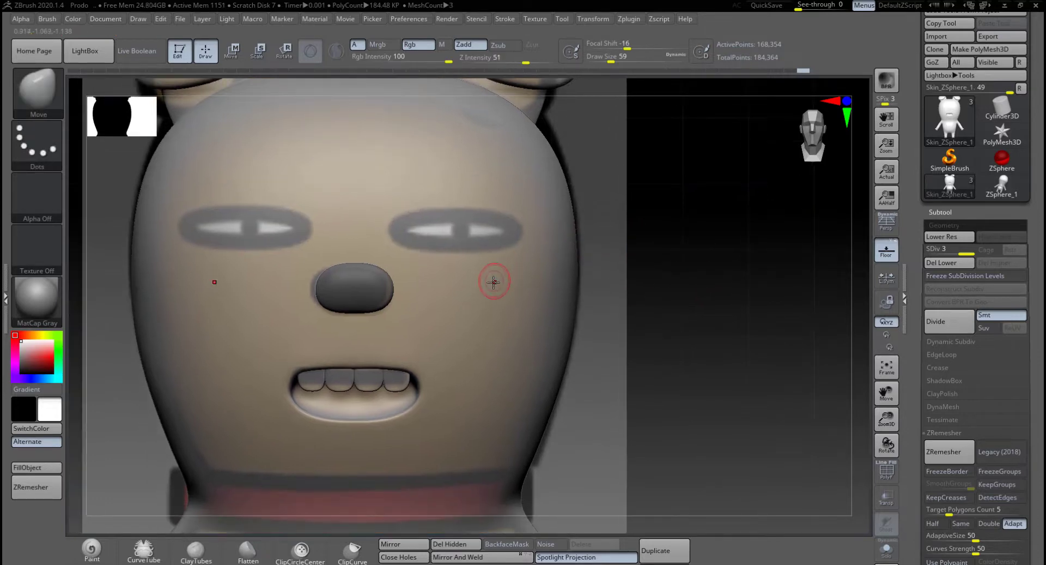
left_click_drag(492, 280, 527, 294, "ctrl")
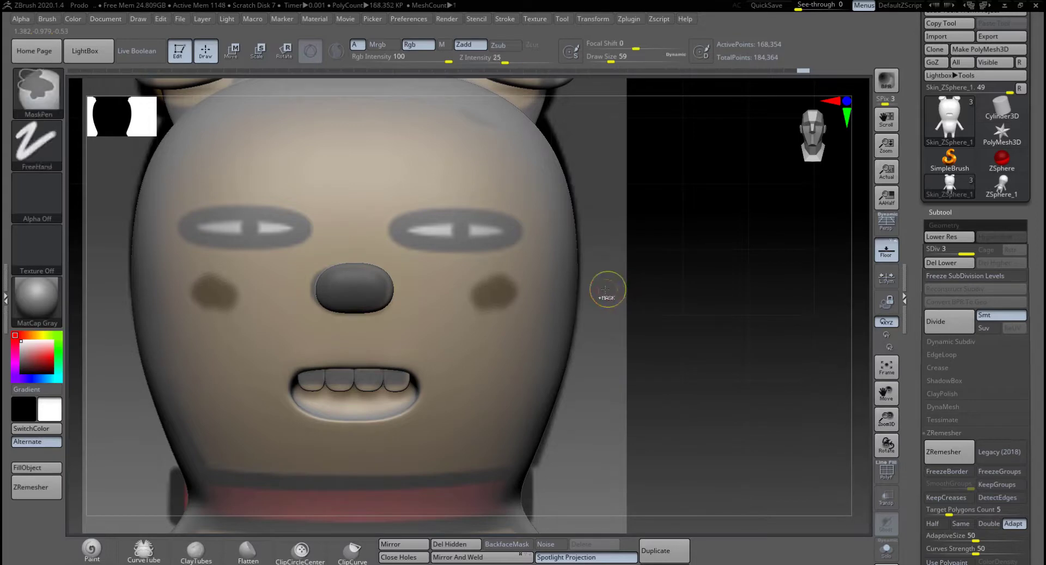
left_click(604, 288, "ctrl+shift")
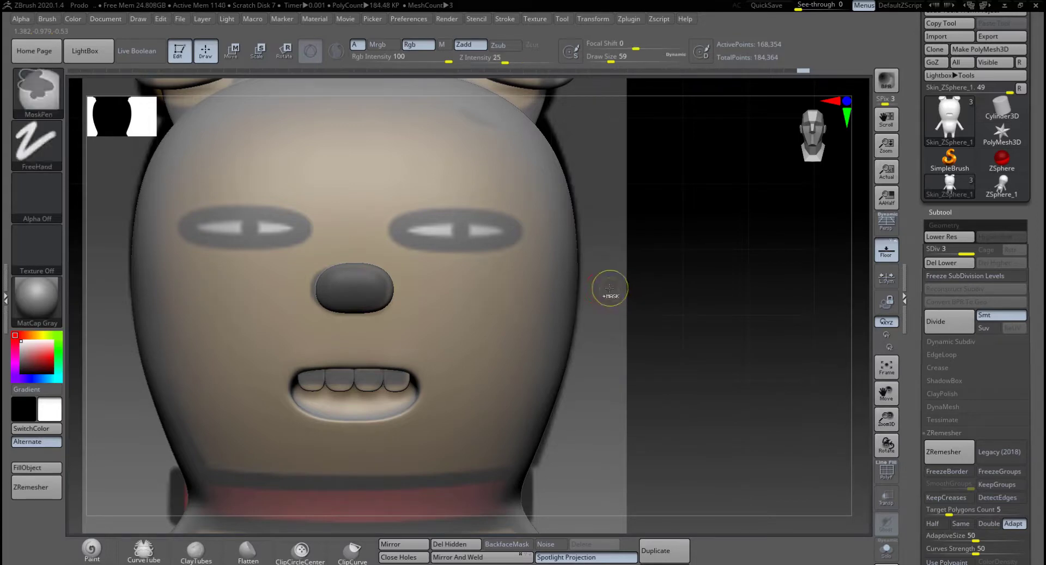
Step: Subdivide the body mesh two more levels, up to SDiv 5
key("ctrl+d")
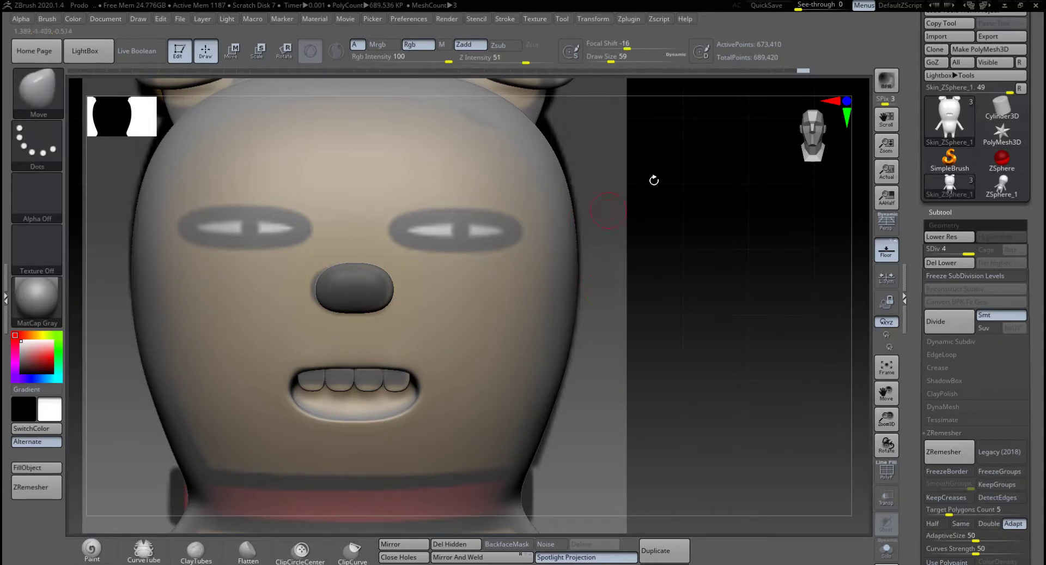
mouse_move(431, 218)
left_mouse_down("ctrl")
mouse_move(403, 237)
mouse_move(507, 229)
mouse_move(407, 230)
mouse_move(499, 239)
mouse_move(406, 224)
mouse_move(465, 240)
mouse_move(476, 223)
left_mouse_up("ctrl")
left_click_drag(568, 226, 563, 233, "ctrl")
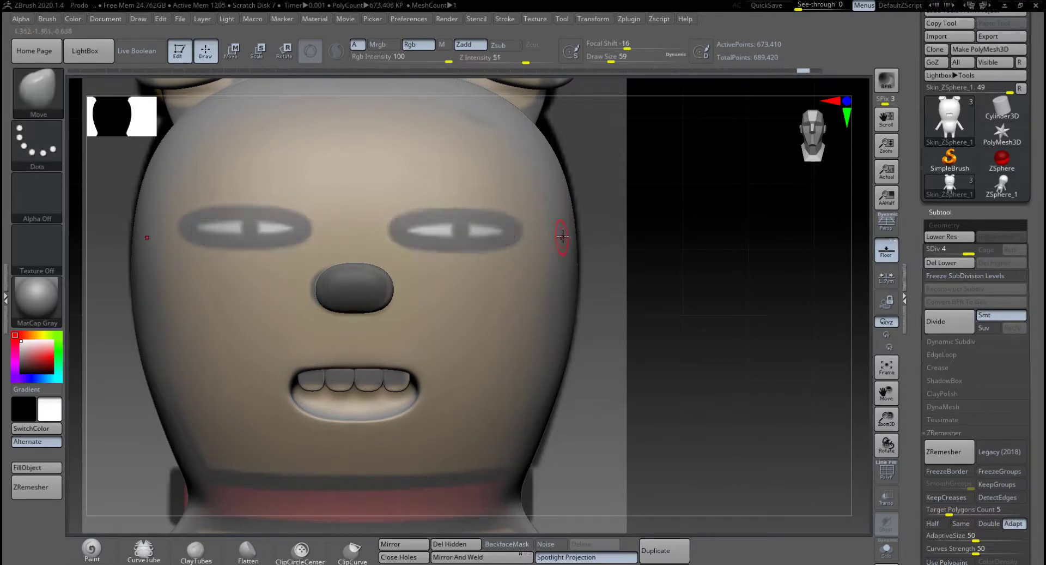
key("ctrl+d")
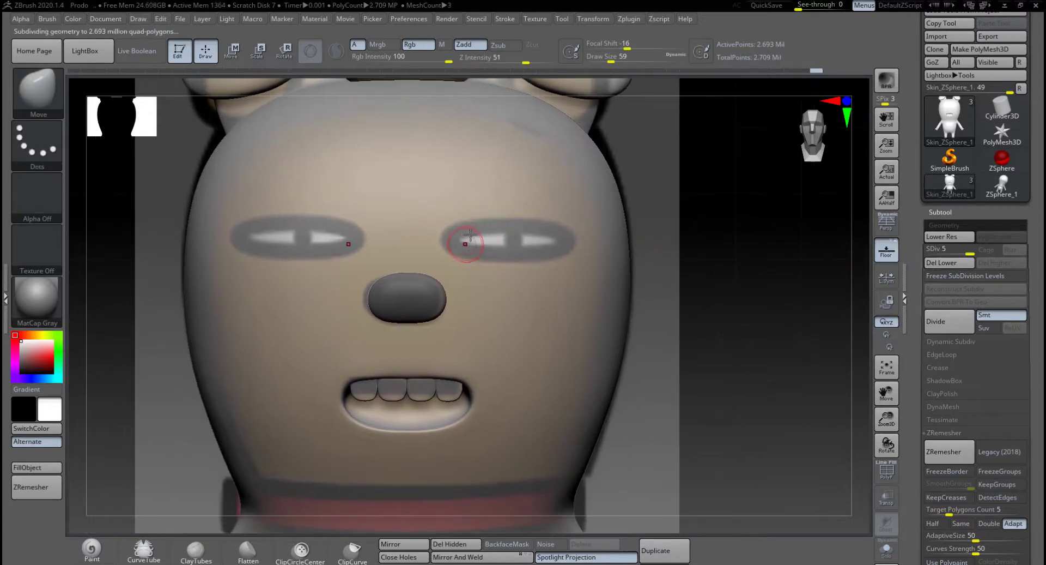
Step: Mask both eye shapes over the reference with MaskPen at draw size 59, check the polyframe and hide the floor reference
mouse_move(463, 248)
left_mouse_down("ctrl")
mouse_move(453, 238)
mouse_move(487, 225)
mouse_move(564, 230)
mouse_move(552, 248)
mouse_move(470, 250)
mouse_move(517, 239)
left_mouse_up("ctrl")
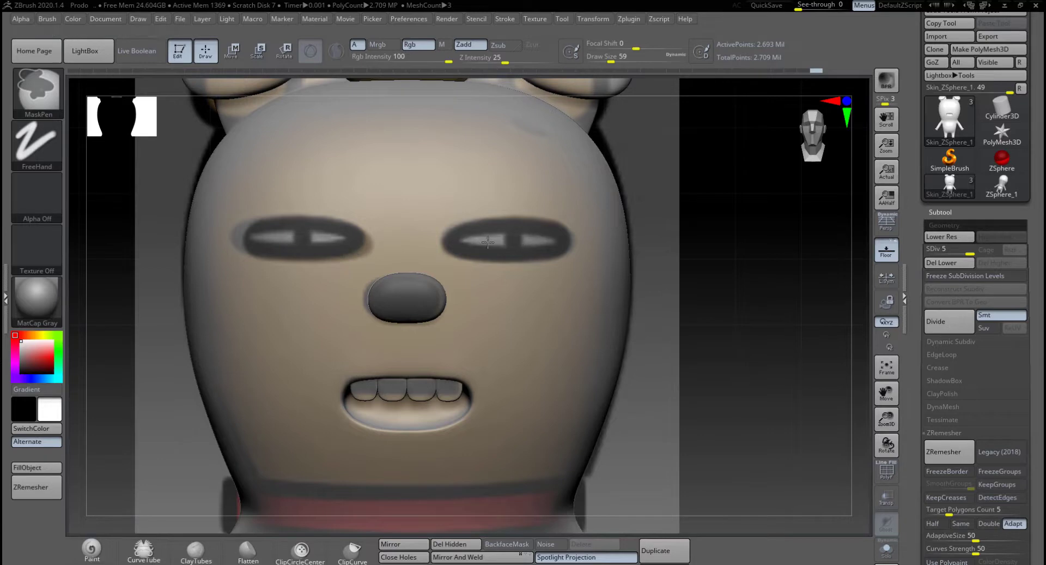
left_click_drag(454, 250, 461, 229, "ctrl")
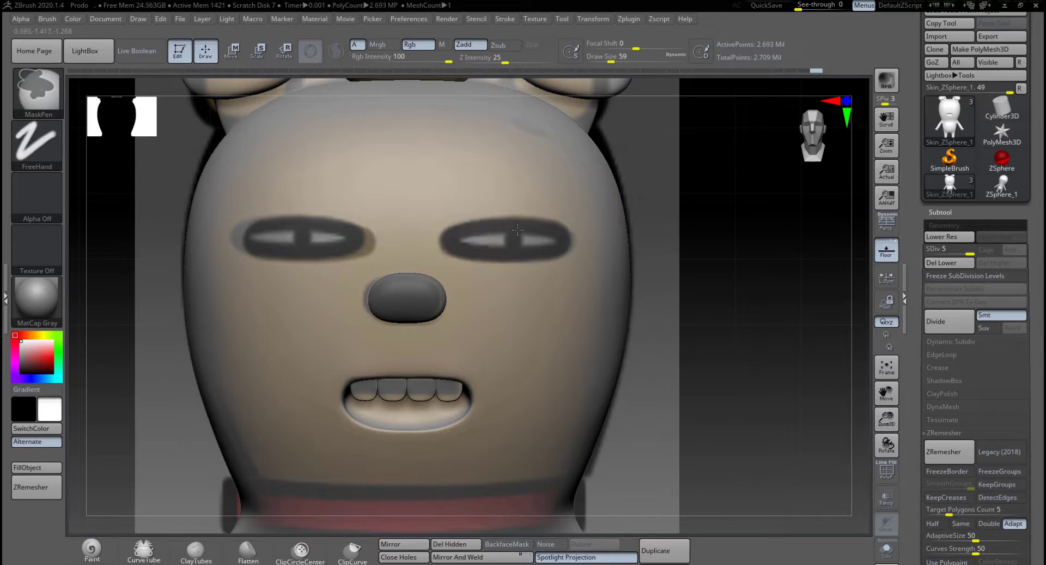
left_click(888, 471)
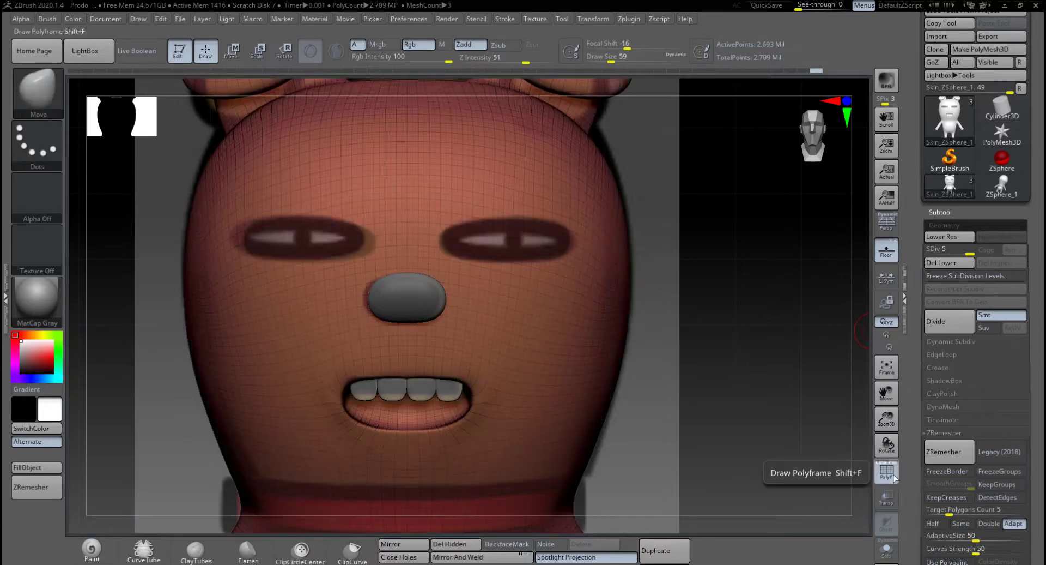
left_click(887, 471)
left_click(886, 250)
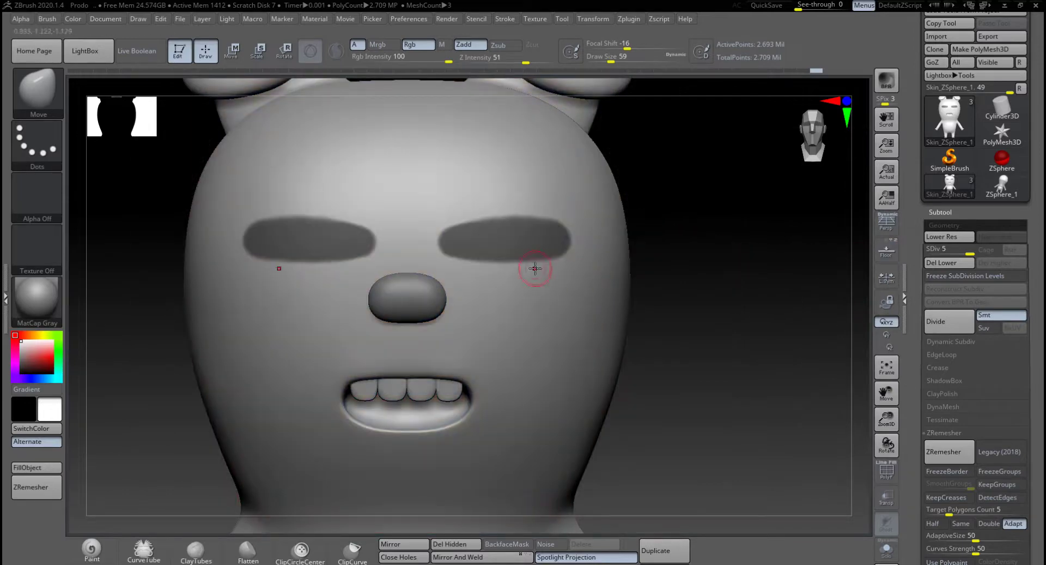
Step: Extend the eye masks upward and erase their lower parts to form arched, closed-eye shapes
key("ctrl")
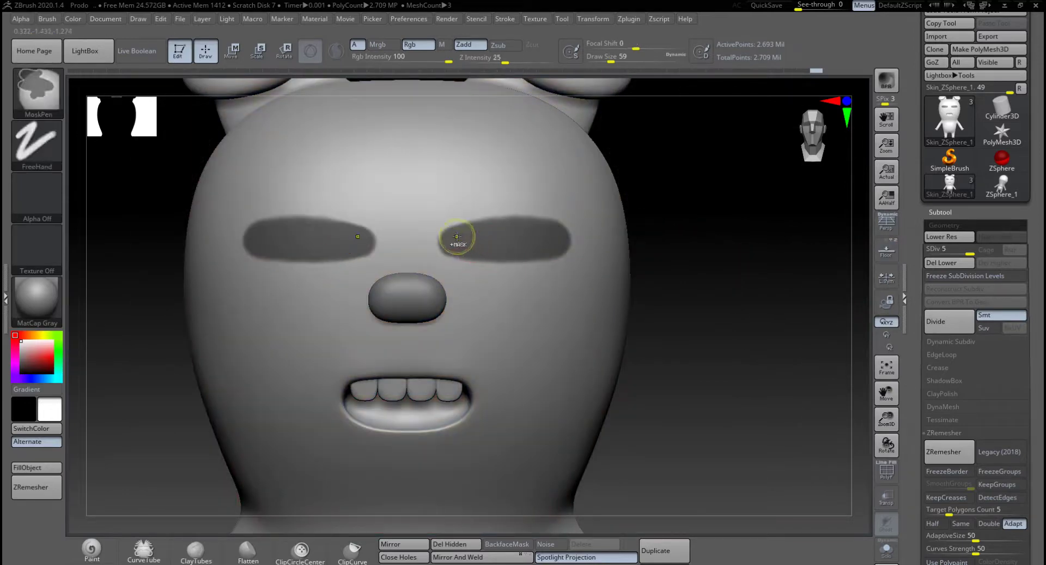
left_click_drag(452, 222, 525, 221, "ctrl")
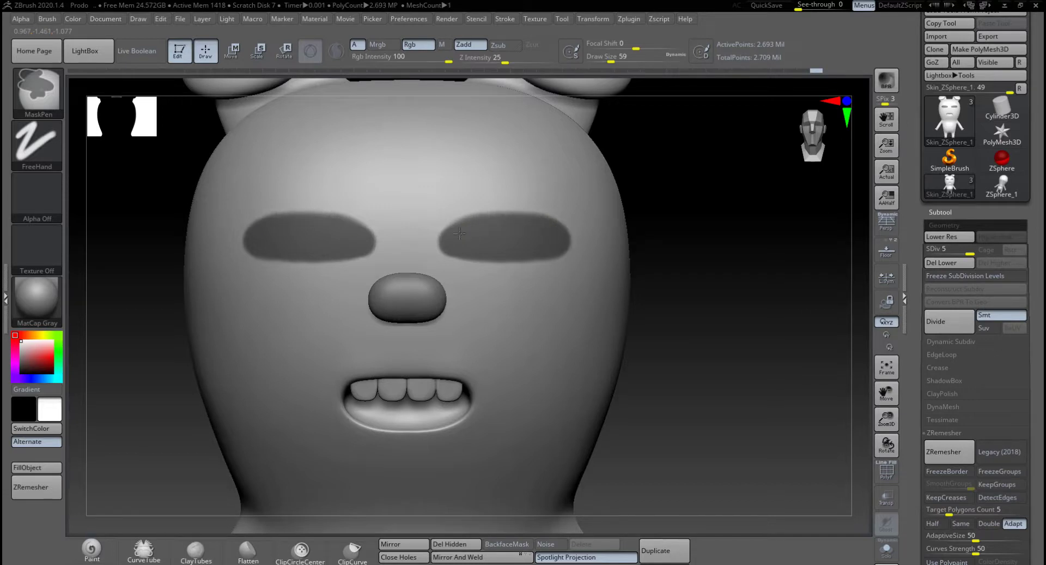
mouse_move(459, 233)
left_mouse_down("ctrl+alt")
mouse_move(467, 267)
mouse_move(448, 262)
mouse_move(501, 255)
mouse_move(569, 269)
left_mouse_up("ctrl+alt")
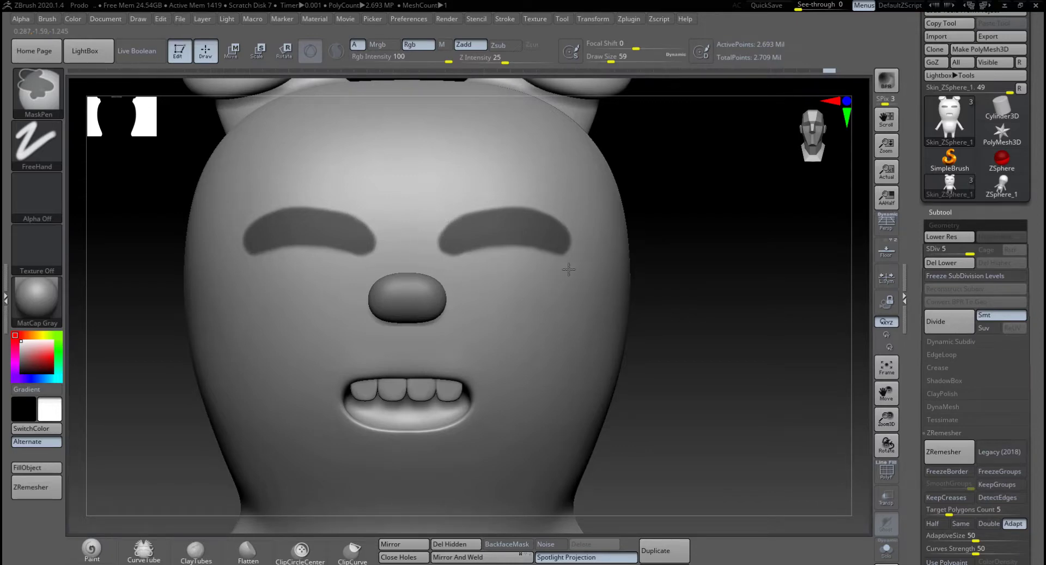
mouse_move(739, 289)
left_mouse_down("alt")
mouse_move(752, 295)
mouse_move(685, 289)
mouse_move(708, 290)
left_mouse_up("alt")
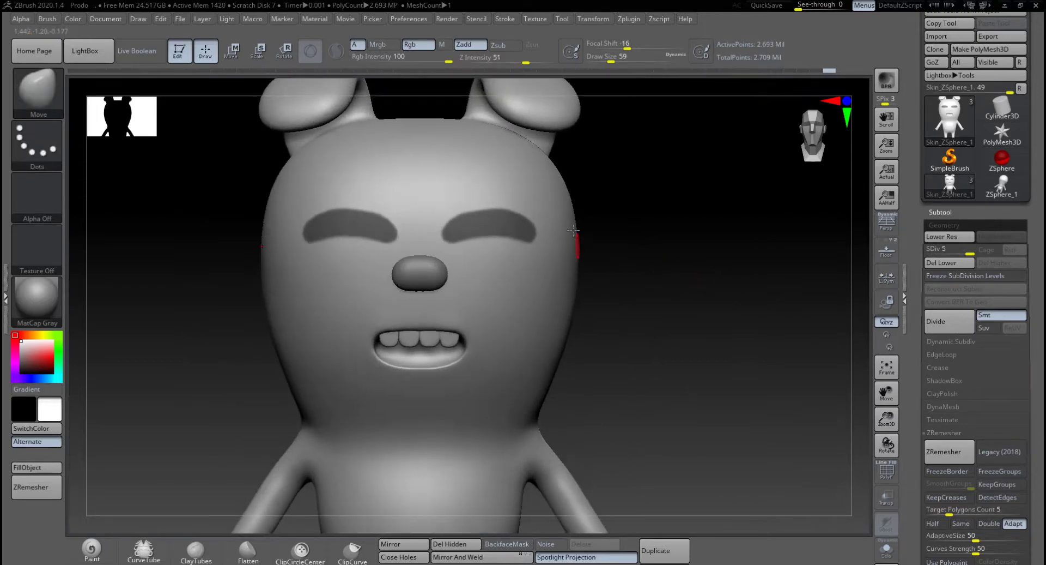
left_click_drag(658, 263, 654, 312, "alt")
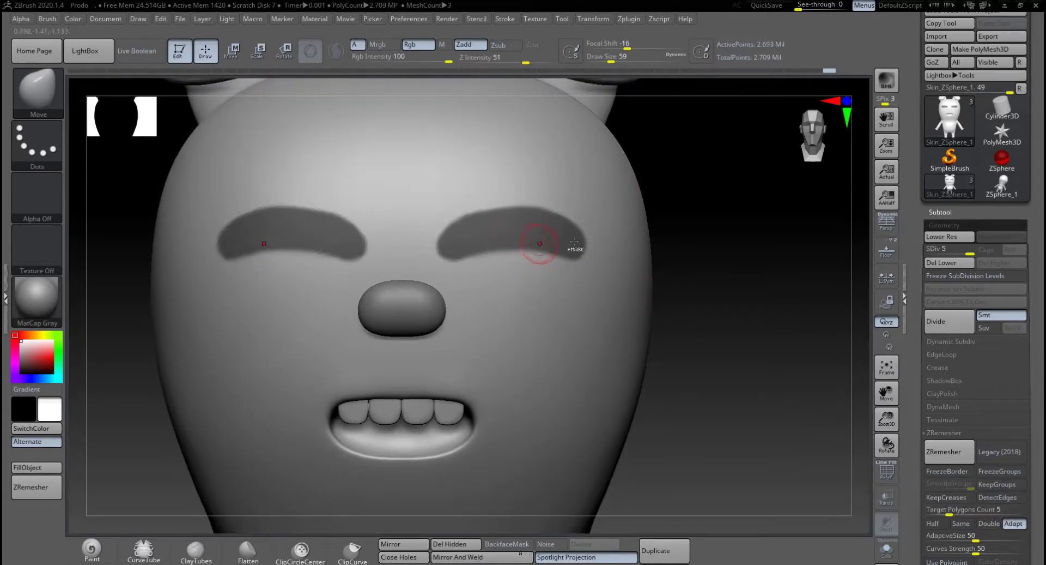
Step: Clean up the contours of the arched eye masks with MaskPen, reducing the draw size to 29, and check the whole face
key("ctrl")
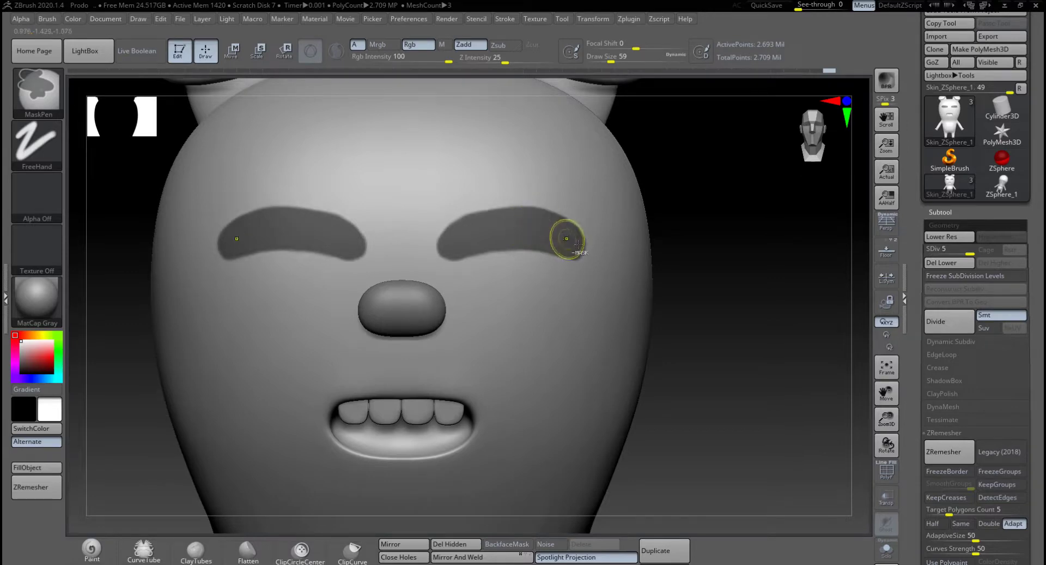
mouse_move(748, 273)
left_mouse_down()
mouse_move(734, 276)
mouse_move(743, 276)
left_mouse_up()
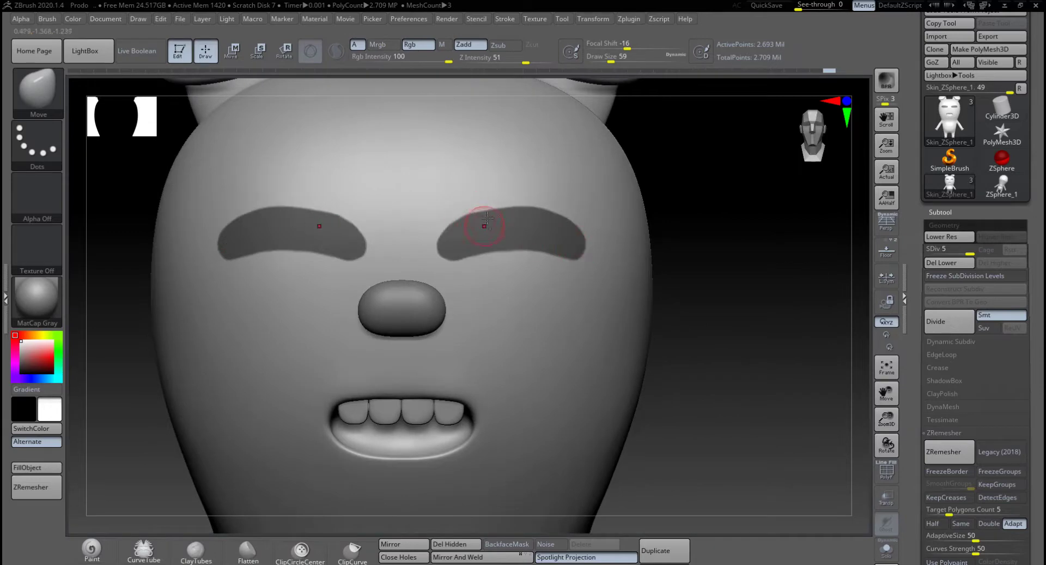
key("ctrl")
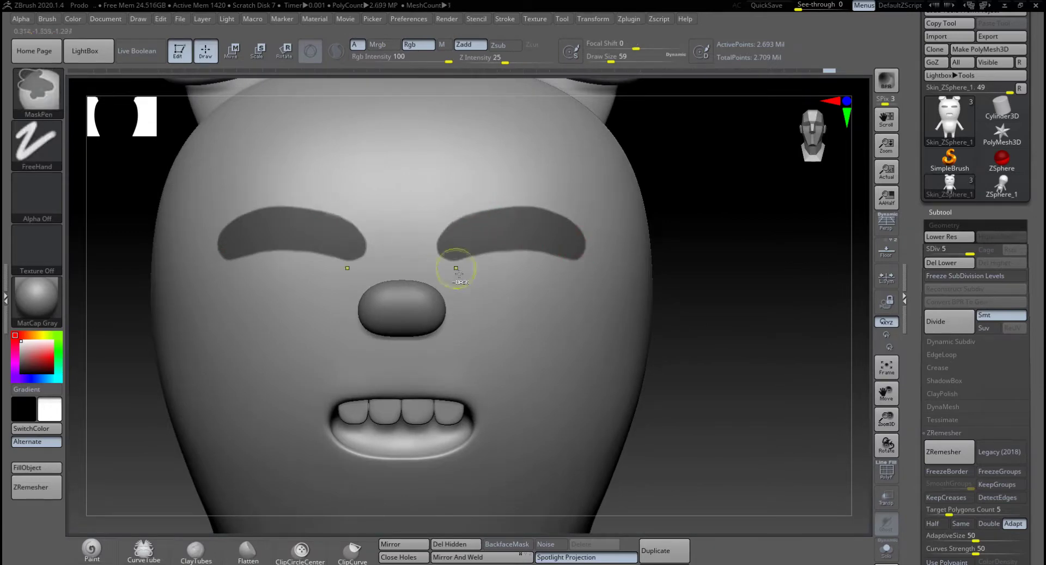
key("space")
left_click_drag(478, 273, 471, 273)
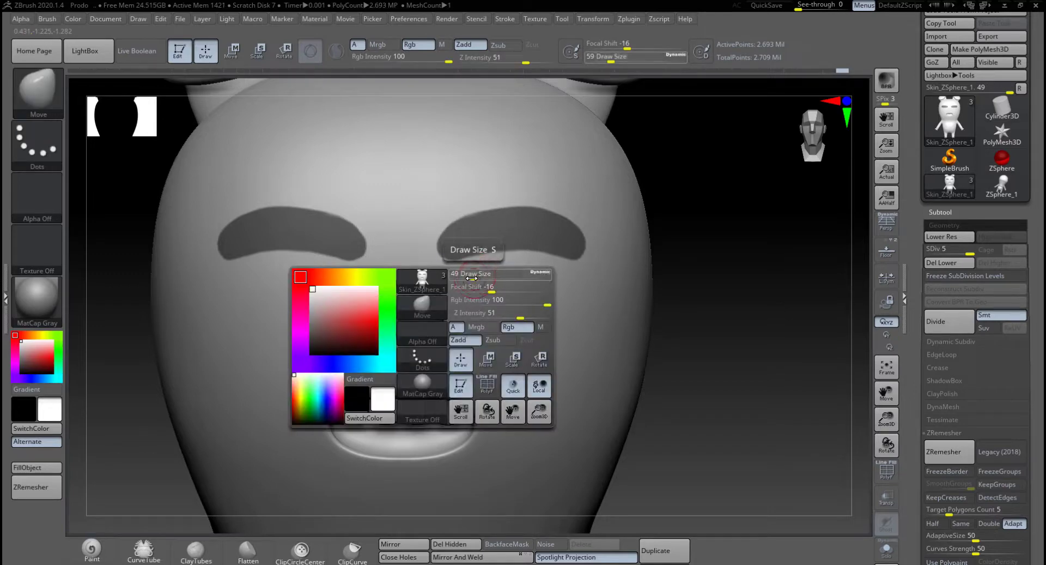
key("ctrl")
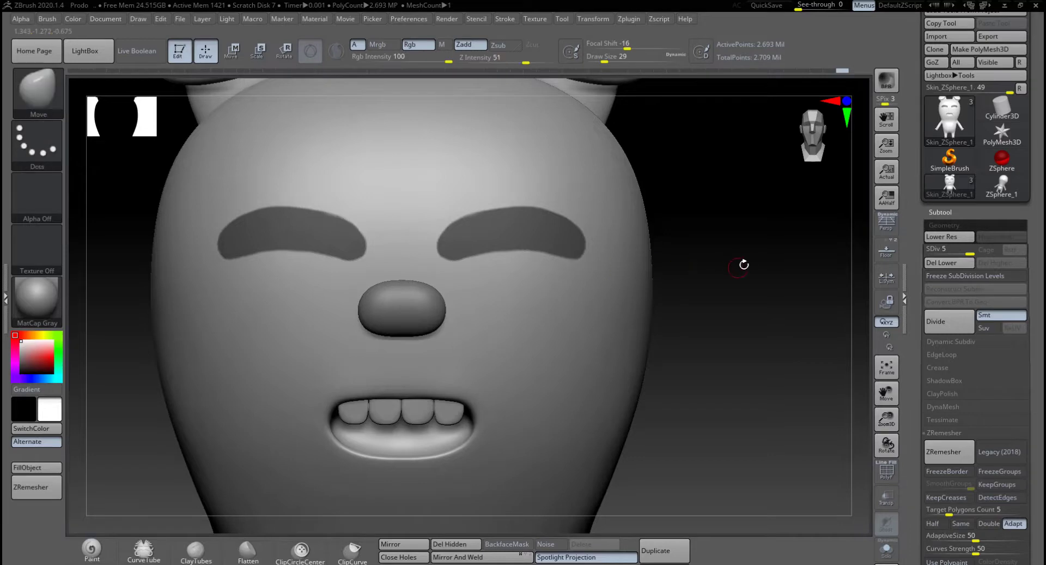
mouse_move(742, 264)
left_mouse_down("alt")
mouse_move(541, 250)
mouse_move(627, 257)
left_mouse_up("alt")
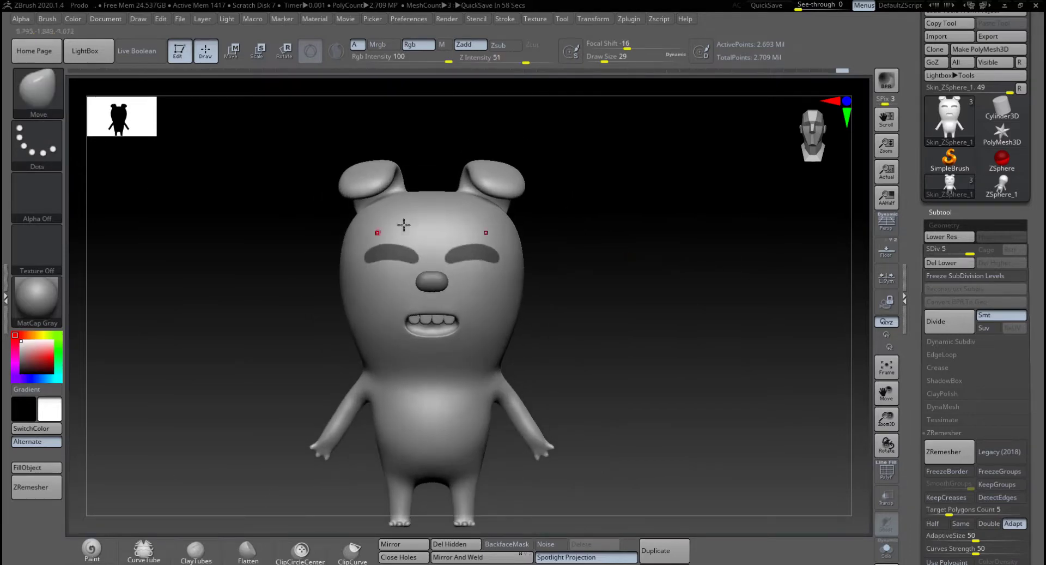
left_click_drag(563, 282, 589, 313, "alt")
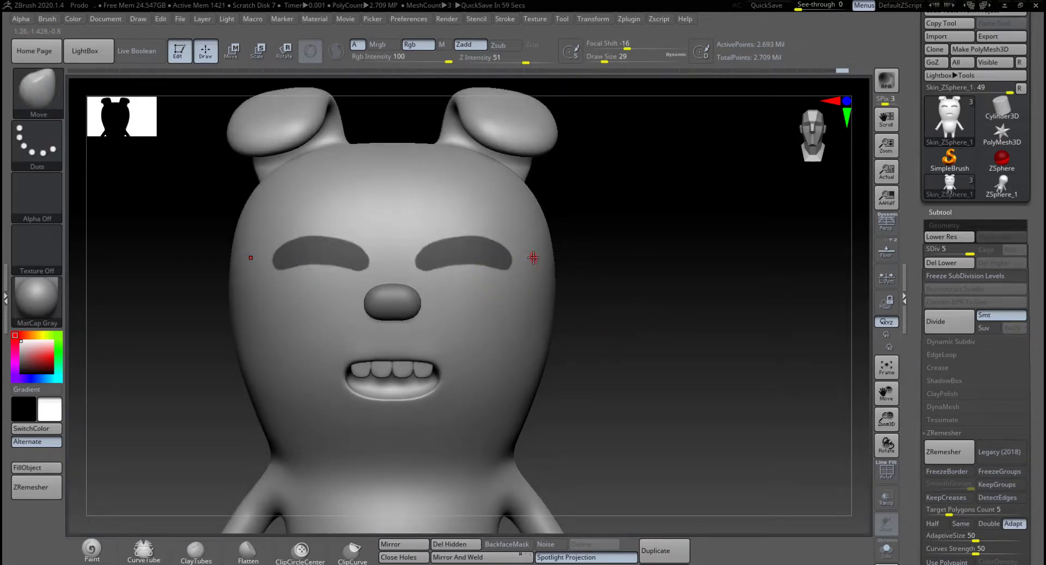
Step: Preview an extraction of the masked eye shapes with S Smt 5 and a thickness of 0.02
left_click(941, 212)
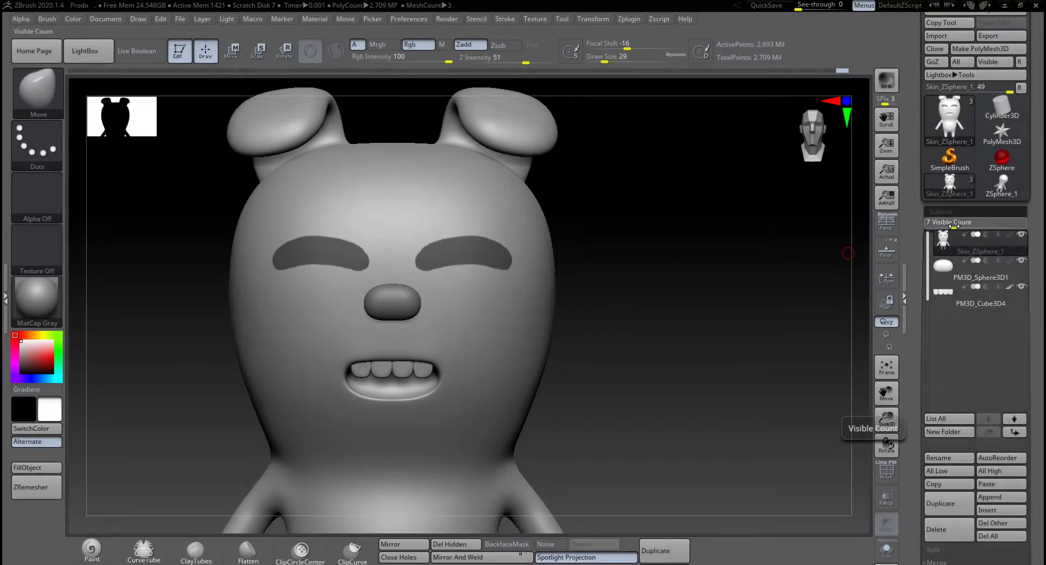
left_click_drag(967, 224, 962, 224)
scroll(963, 331, "down", 7)
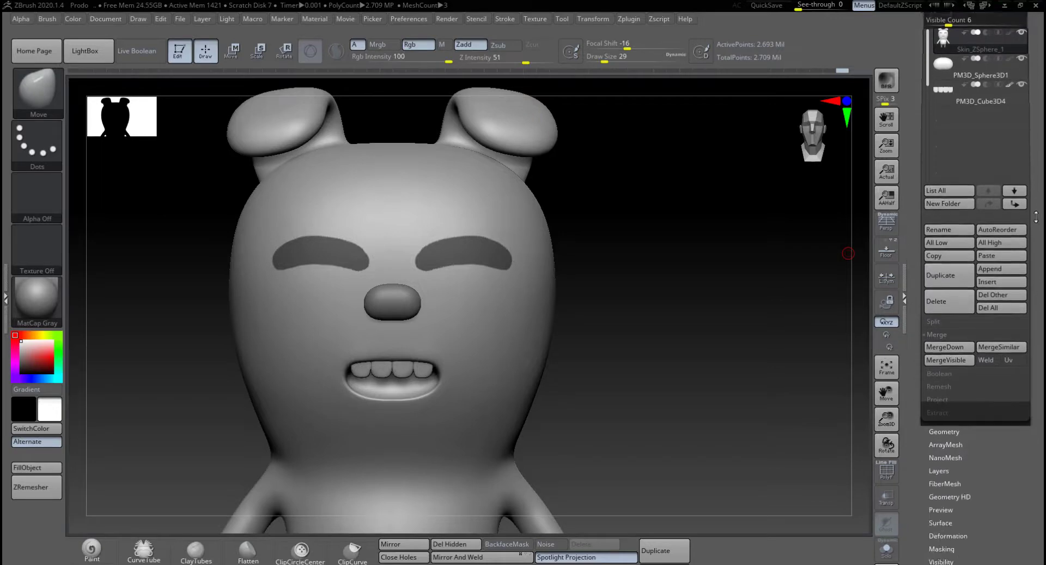
left_click(937, 377)
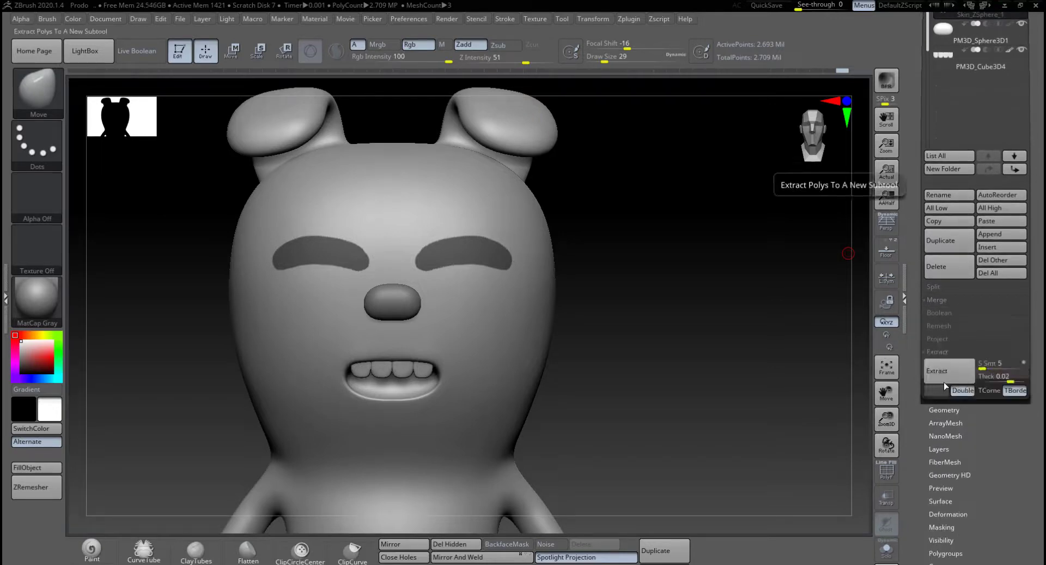
scroll(953, 397, "down", 1)
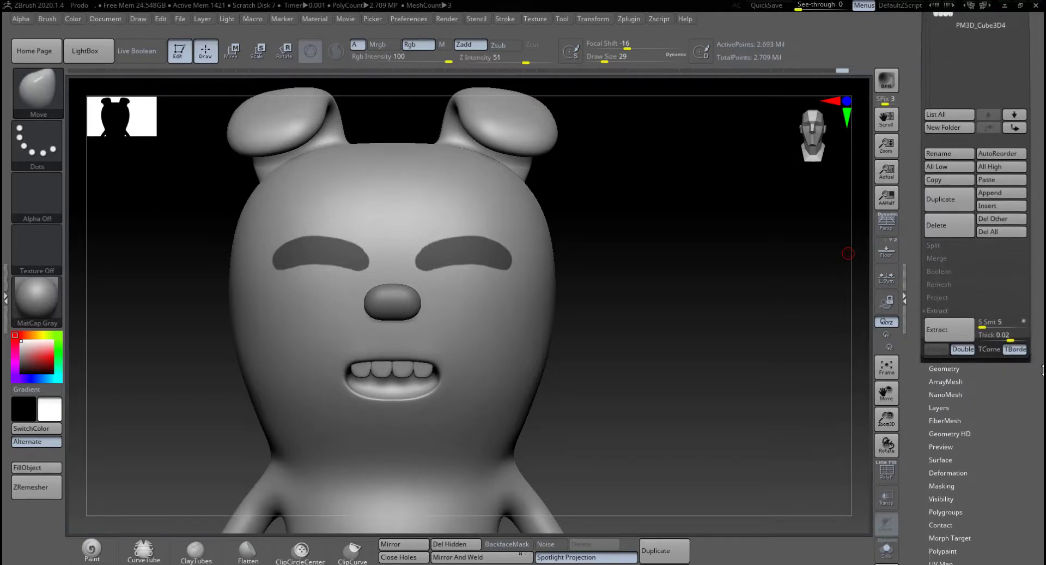
left_click(941, 329)
mouse_move(679, 330)
left_mouse_down()
mouse_move(745, 329)
mouse_move(738, 358)
mouse_move(774, 354)
mouse_move(707, 371)
mouse_move(724, 351)
mouse_move(764, 407)
mouse_move(766, 391)
mouse_move(692, 362)
left_mouse_up()
left_click_drag(727, 375, 831, 369)
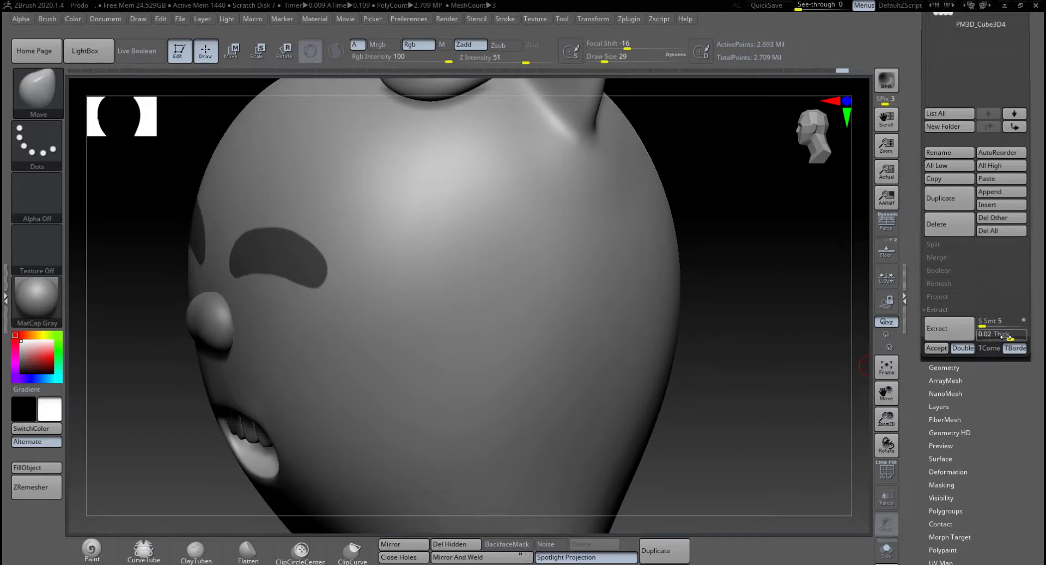
left_click(937, 329)
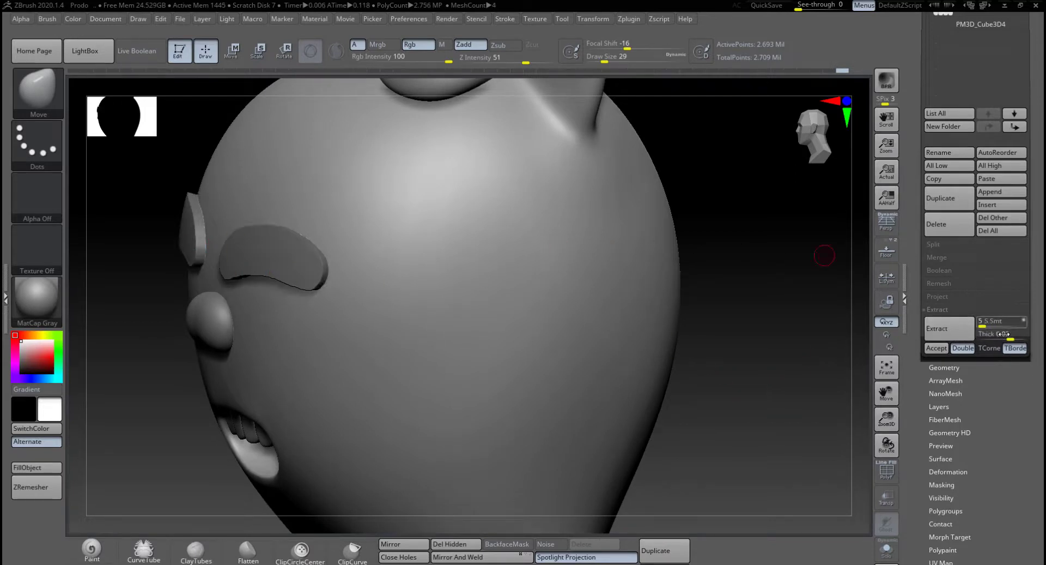
Step: Set the extraction thickness to 0.01, extract the masked eye shapes again and accept them as a new subtool
left_click_drag(1001, 334, 984, 334)
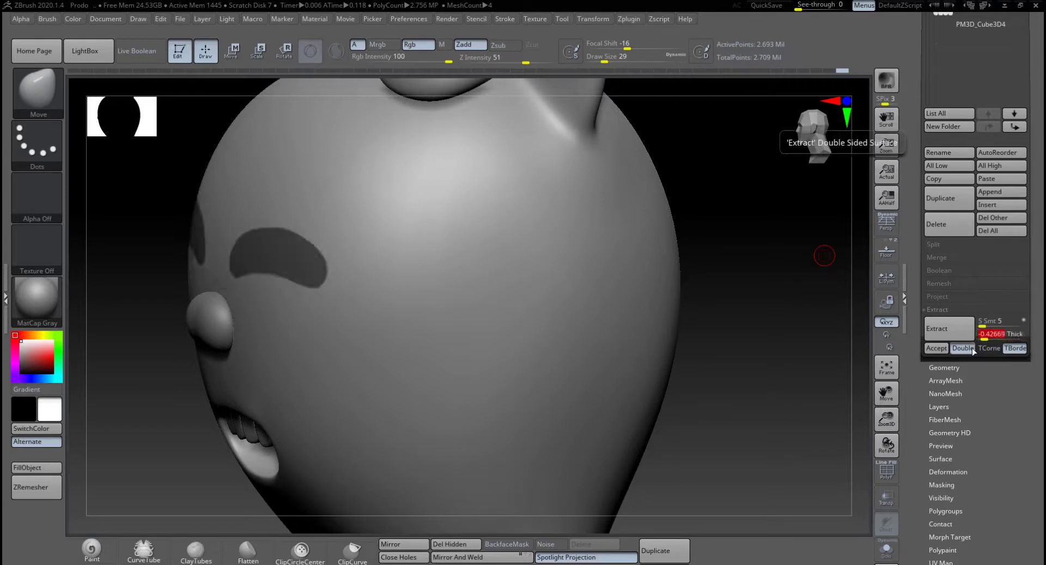
type("0")
key("Return")
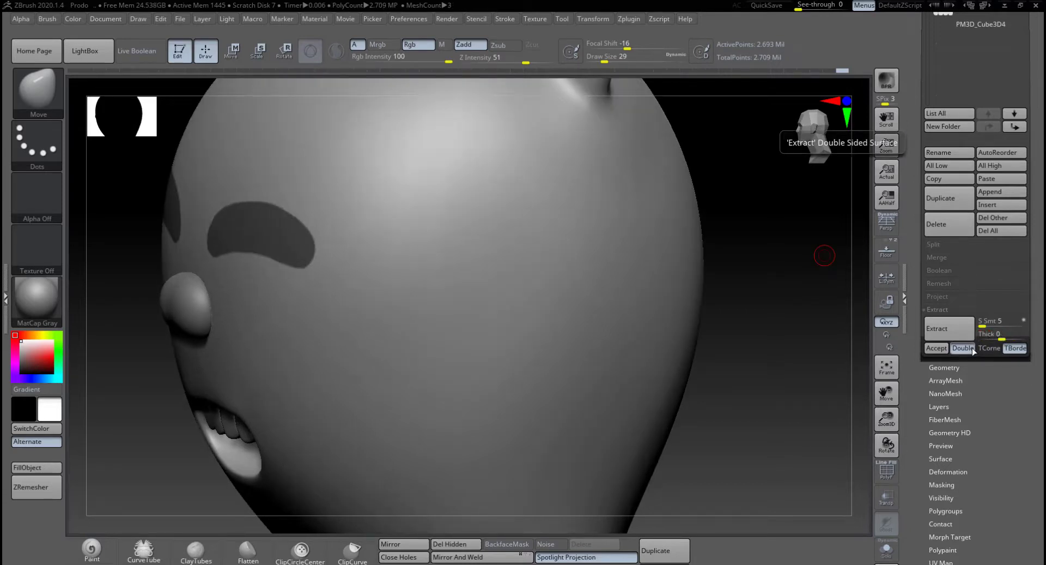
left_click(985, 334)
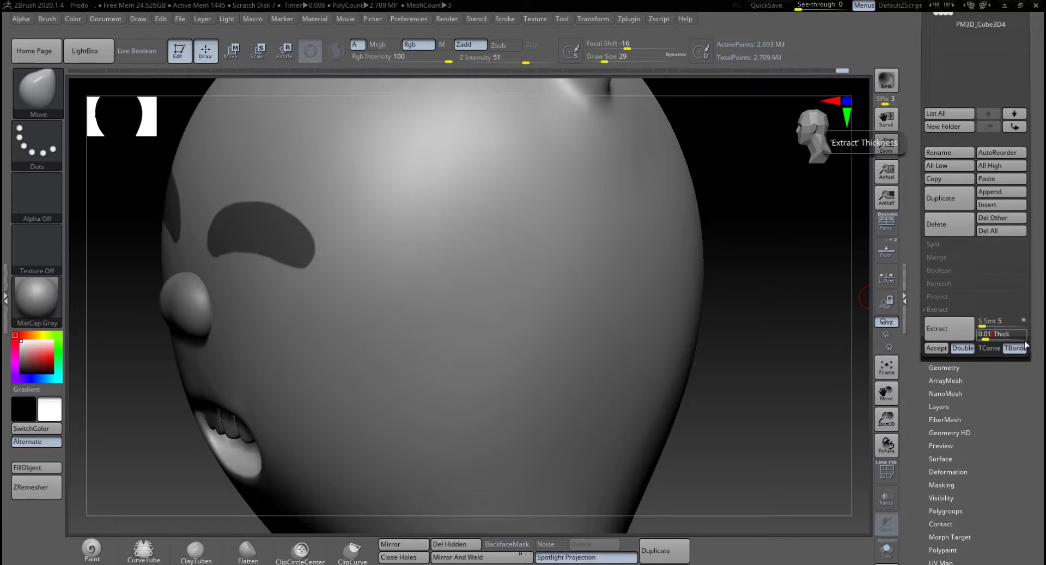
type("0.01")
key("Return")
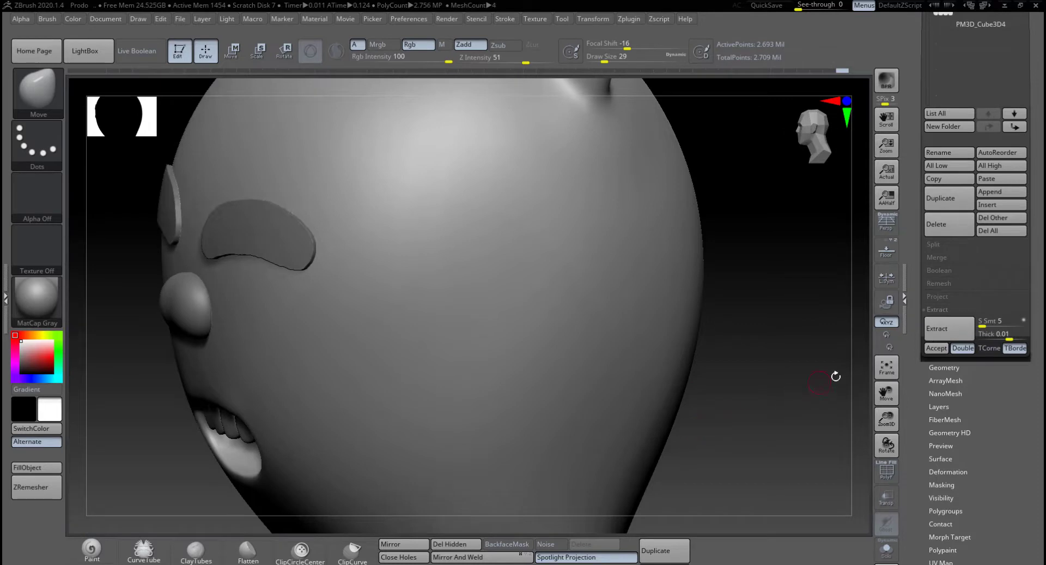
left_click(937, 352)
Step: Clear the mask from the extracted eye pieces
left_click_drag(747, 399, 808, 374)
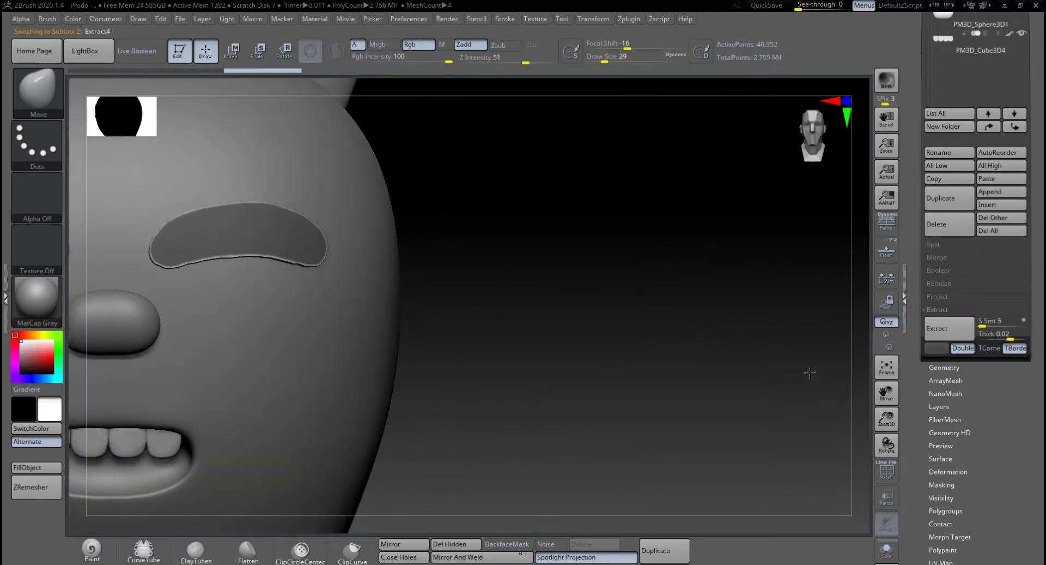
left_click_drag(693, 368, 812, 386, "shift")
left_click_drag(1043, 150, 1041, 389)
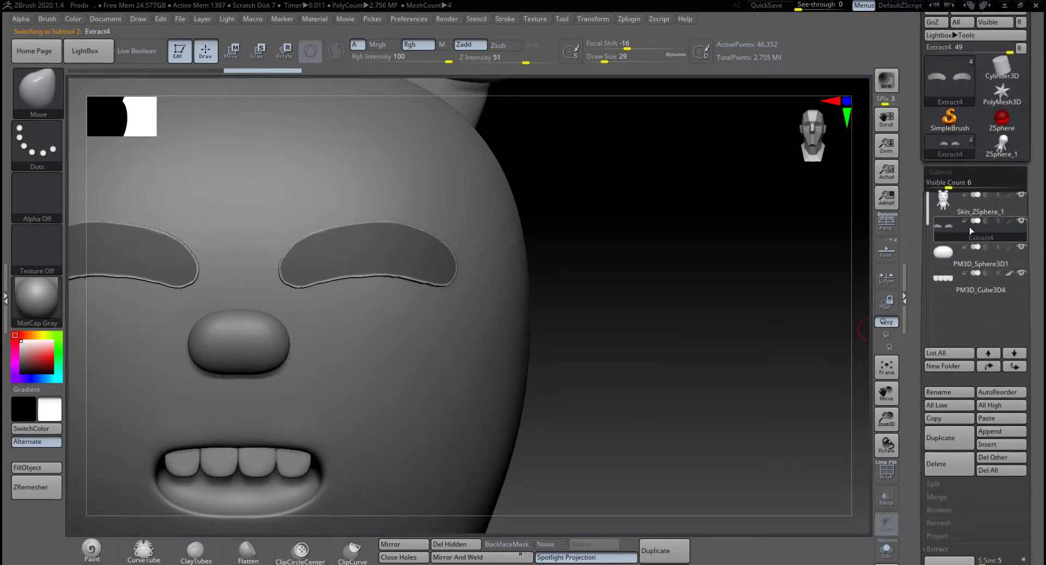
mouse_move(646, 299)
left_mouse_down("ctrl")
mouse_move(649, 335)
mouse_move(704, 326)
mouse_move(663, 318)
left_mouse_up("ctrl")
Step: Smooth the rims of the extracted eye pieces with the Smooth brush at draw size 112
key("s")
left_click_drag(681, 283, 688, 300)
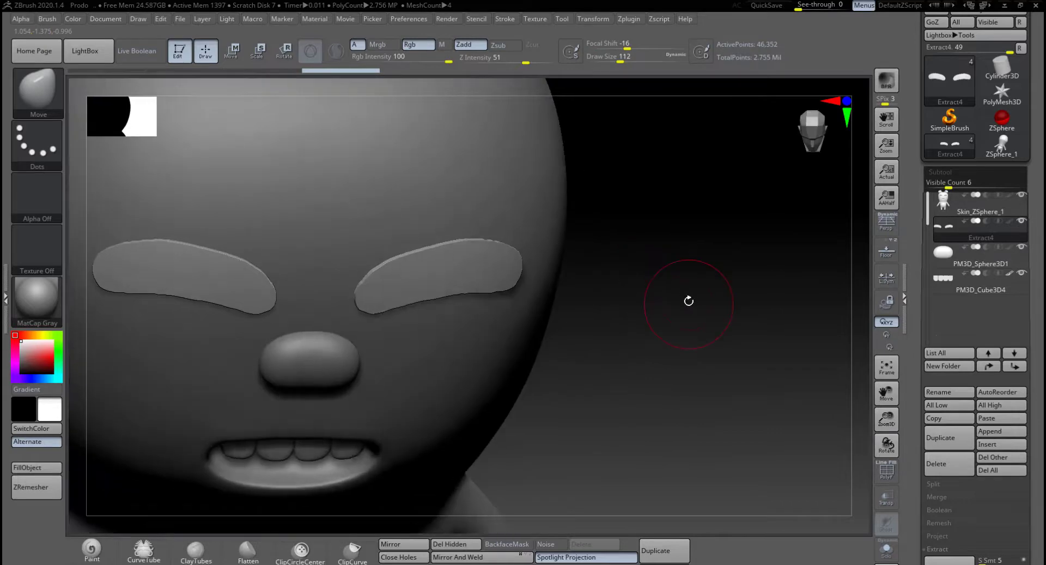
left_click_drag(380, 269, 359, 283, "shift")
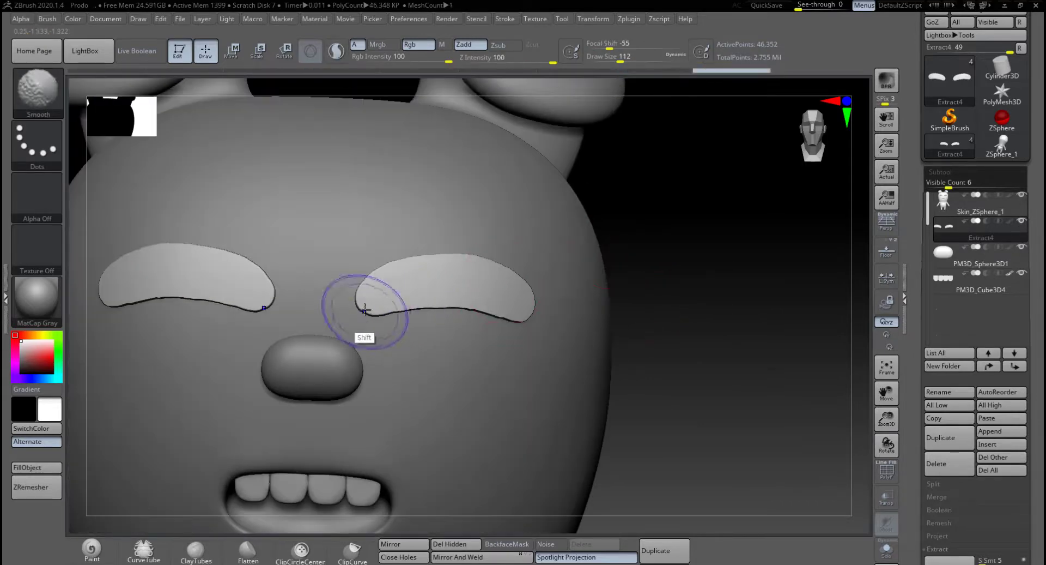
mouse_move(376, 313)
left_mouse_down("shift")
mouse_move(536, 306)
mouse_move(434, 288)
left_mouse_up("shift")
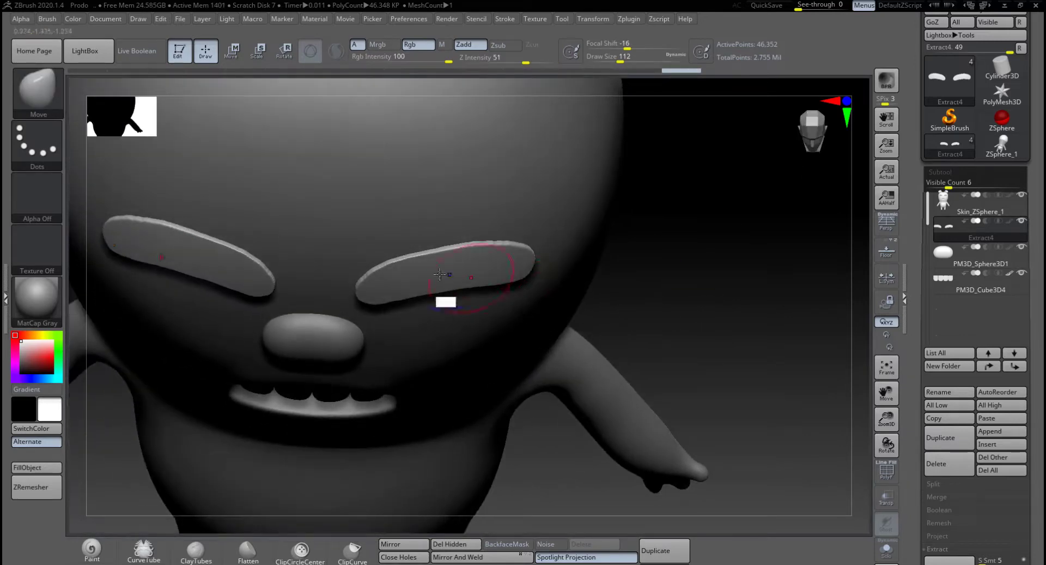
mouse_move(443, 300)
left_mouse_down("shift")
mouse_move(466, 281)
mouse_move(491, 294)
left_mouse_up("shift")
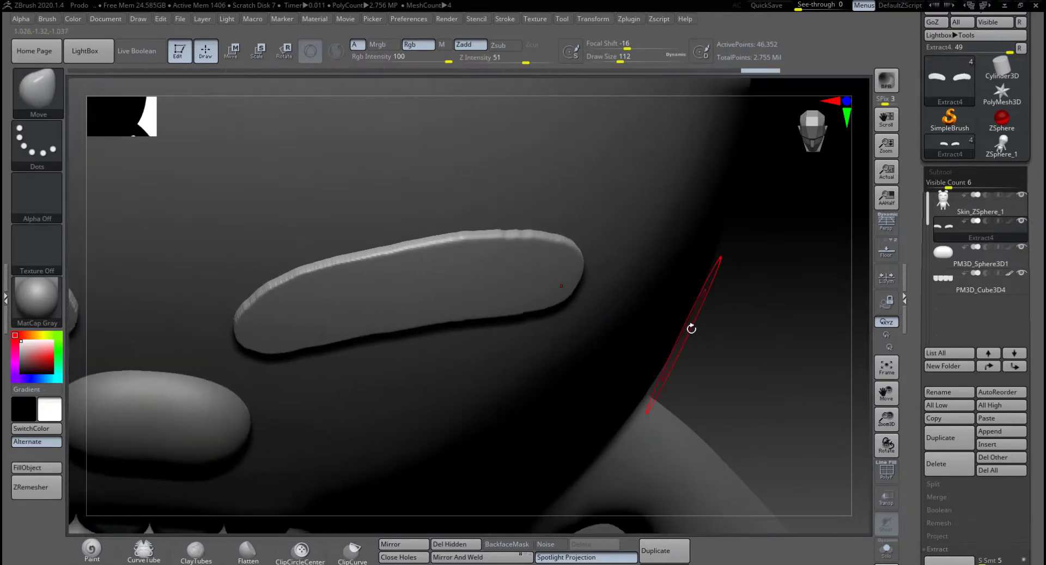
Step: Undo the smoothing strokes on the eye pieces, keeping their mask cleared
key("ctrl")
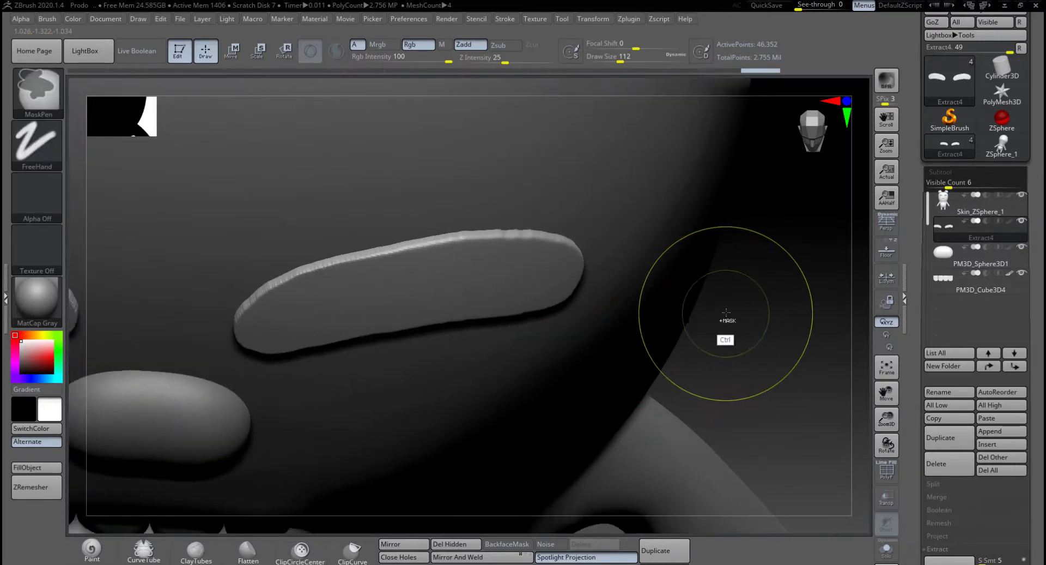
key("ctrl+z")
key("ctrl+z")
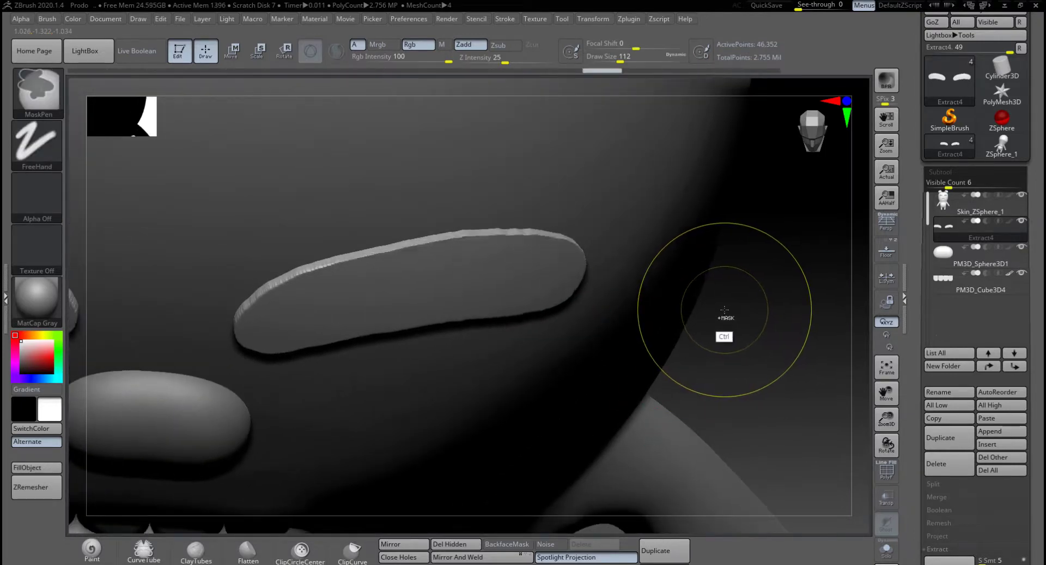
key("ctrl+z")
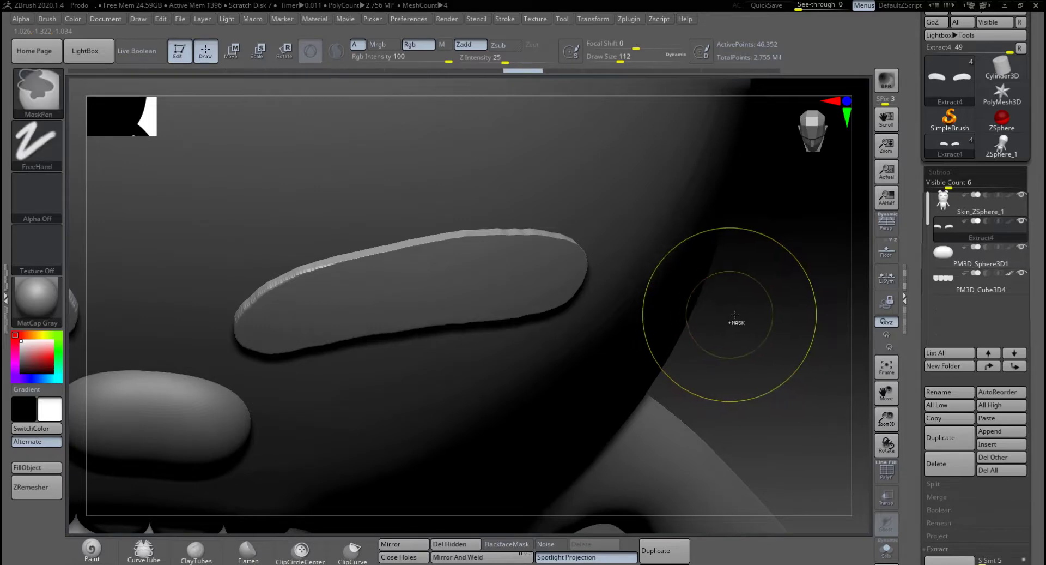
key("ctrl+z")
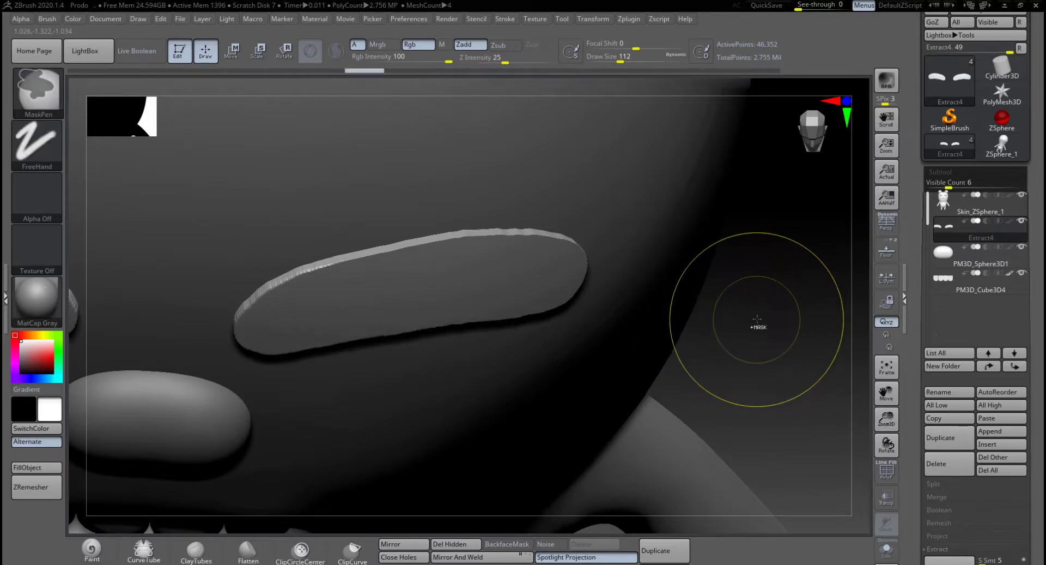
key("ctrl+z")
key("ctrl+z")
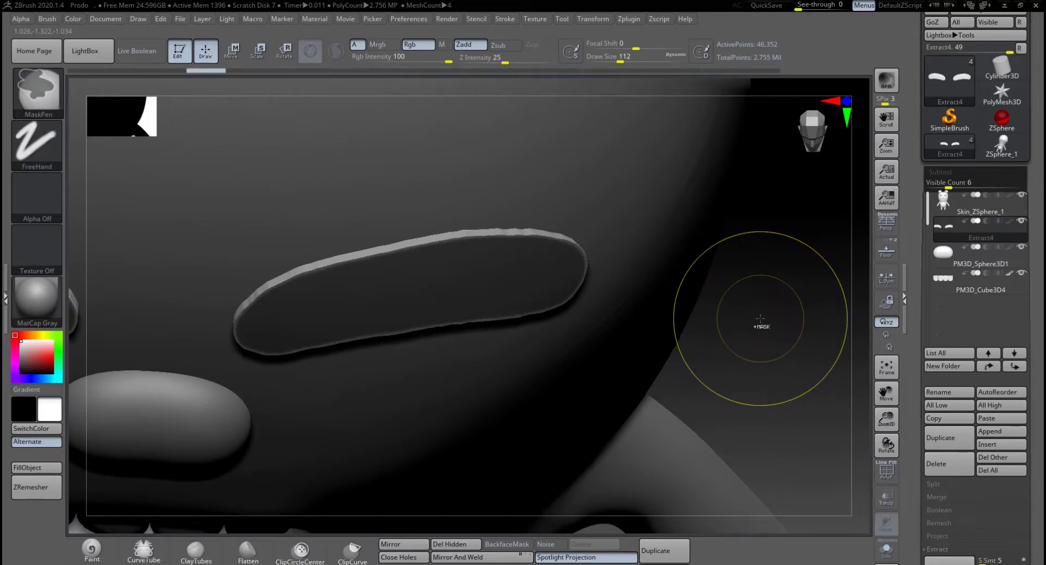
key("ctrl+shift+z")
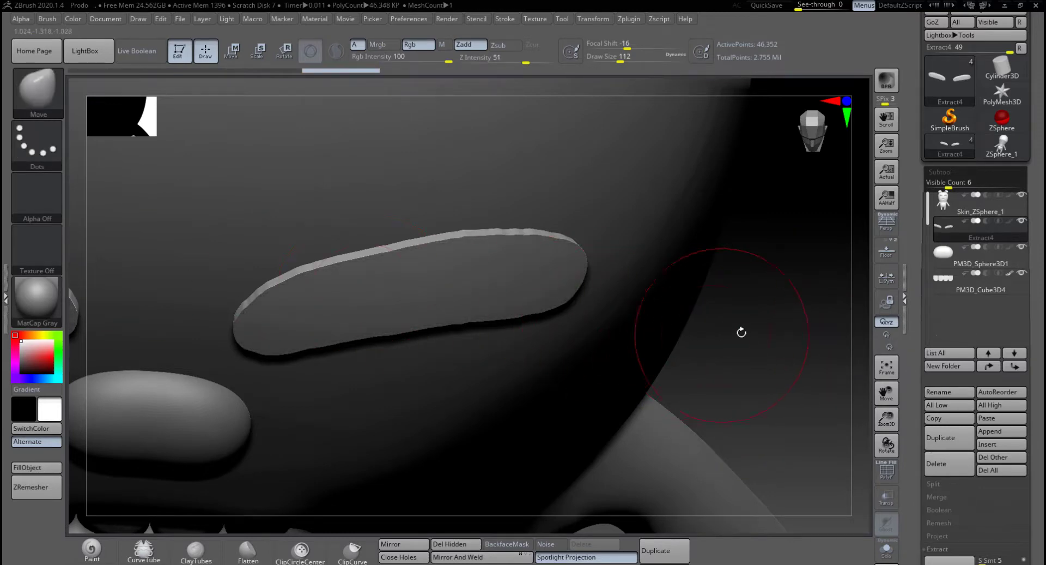
Step: Check the polyframe of the extracted eye pieces and reduce the draw size to 33
left_click(876, 476)
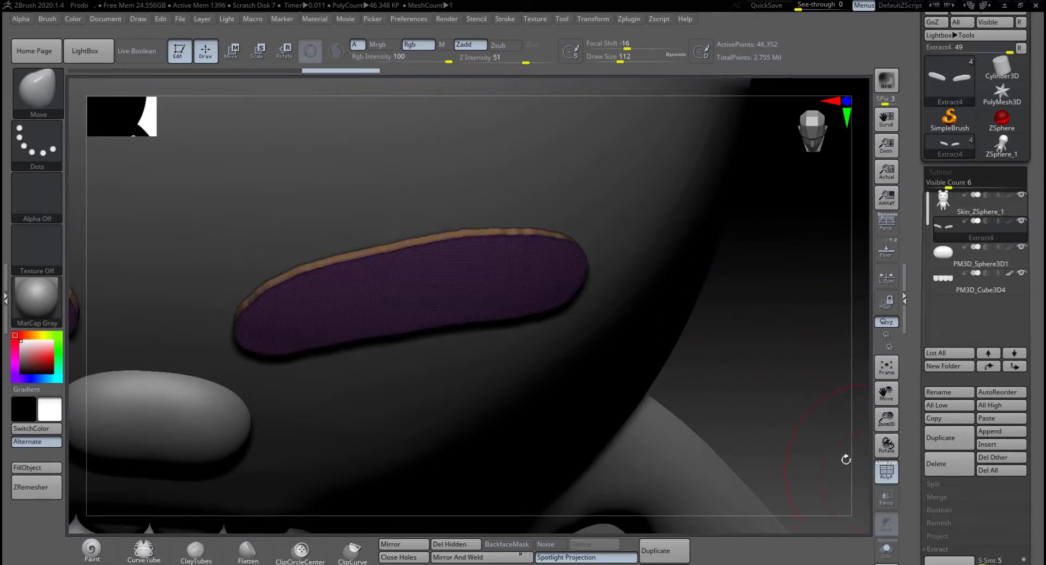
mouse_move(763, 376)
left_mouse_down()
mouse_move(783, 374)
mouse_move(762, 387)
mouse_move(770, 385)
mouse_move(723, 368)
left_mouse_up()
key("space")
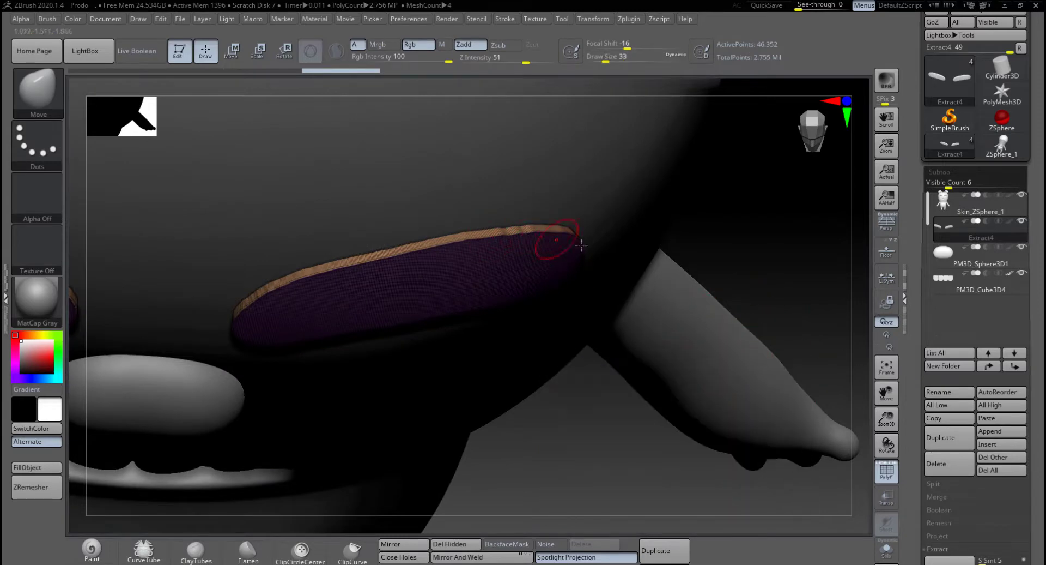
Step: ZRemesh the eye pieces with a target polygon count of 5 and Adapt on, and inspect the new polyframe
scroll(974, 403, "down", 5)
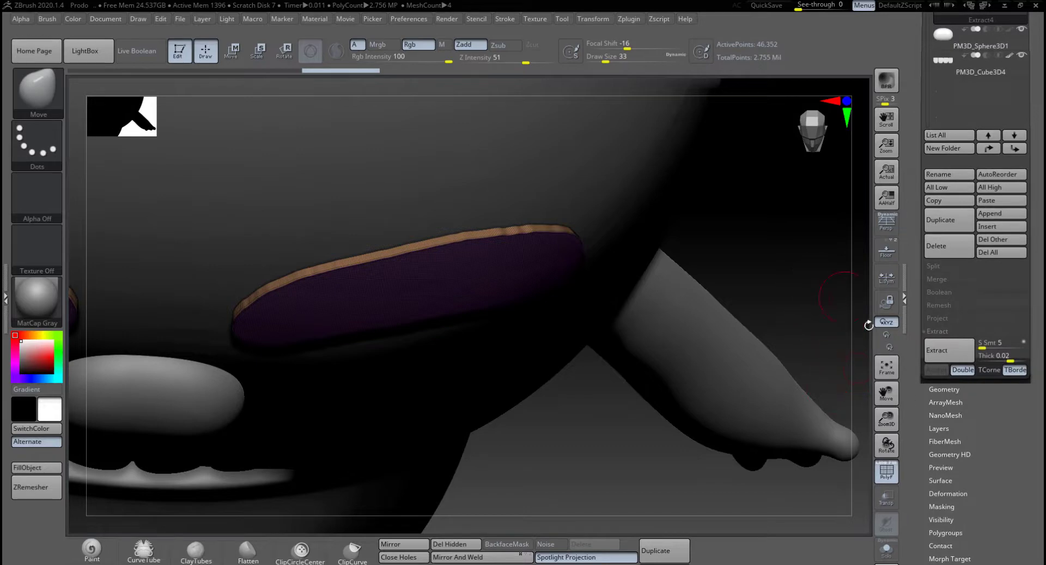
left_click(886, 470)
left_click(944, 388)
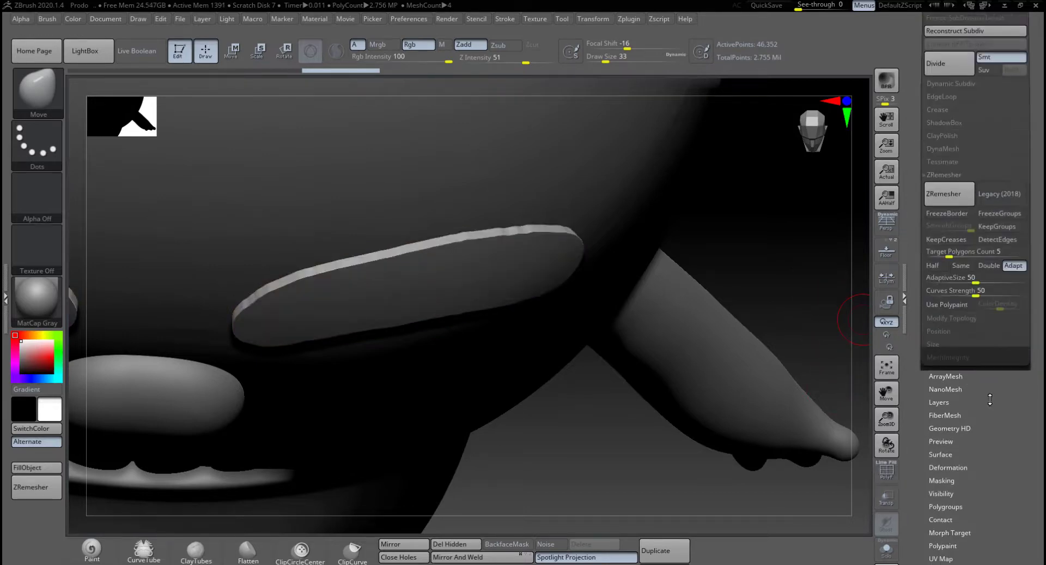
left_click(944, 307)
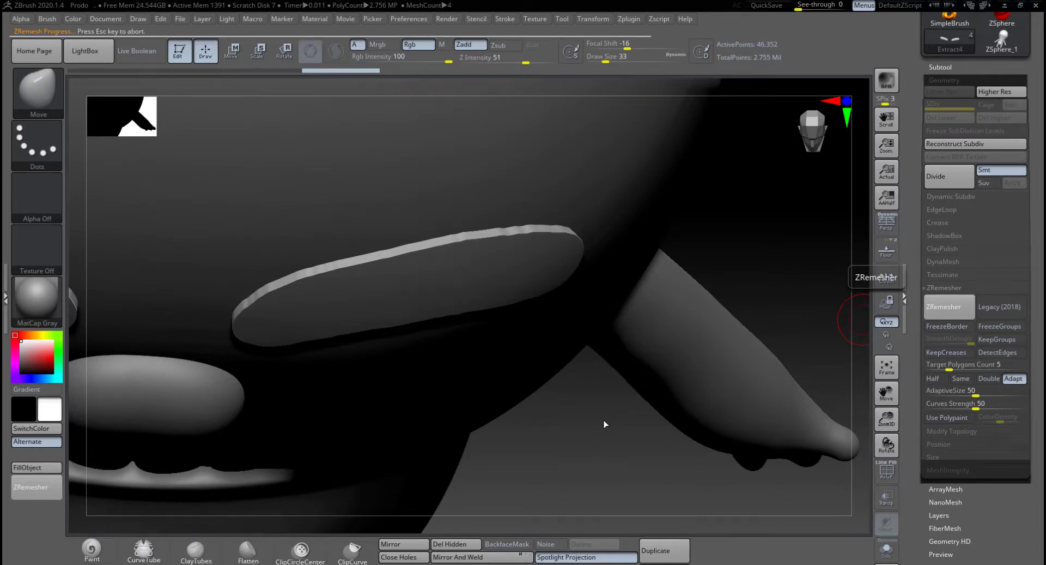
left_click(887, 469)
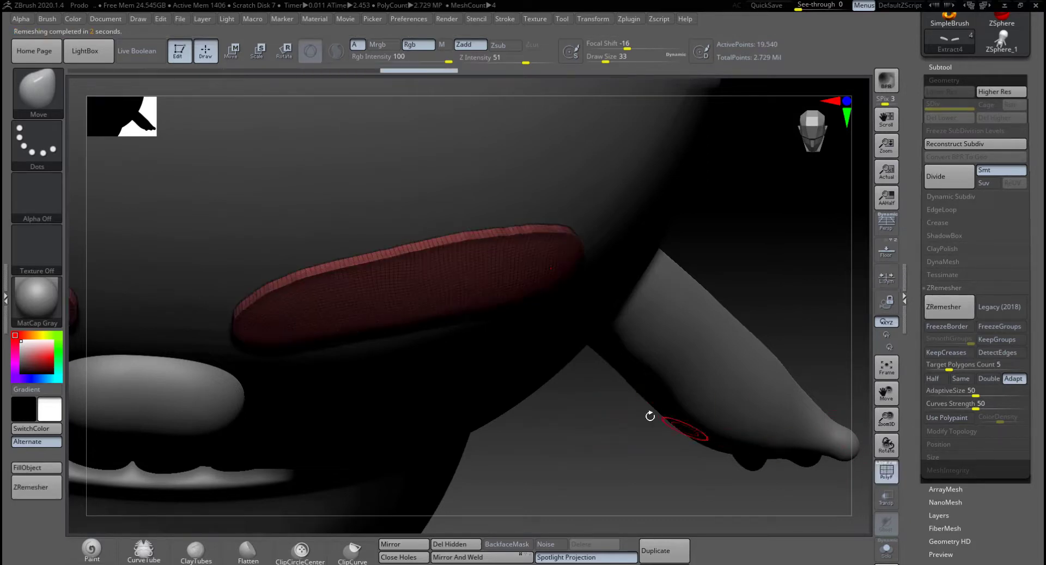
left_click_drag(584, 427, 717, 435, "alt")
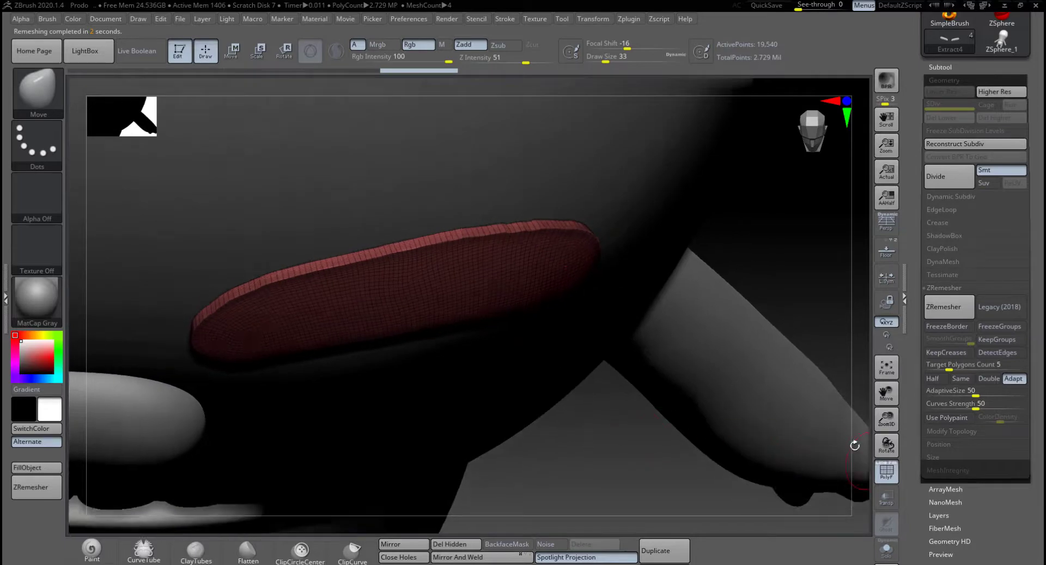
Step: Smooth the upper rim of the remeshed eye pieces at draw size 33 and hide the polyframe
key("shift")
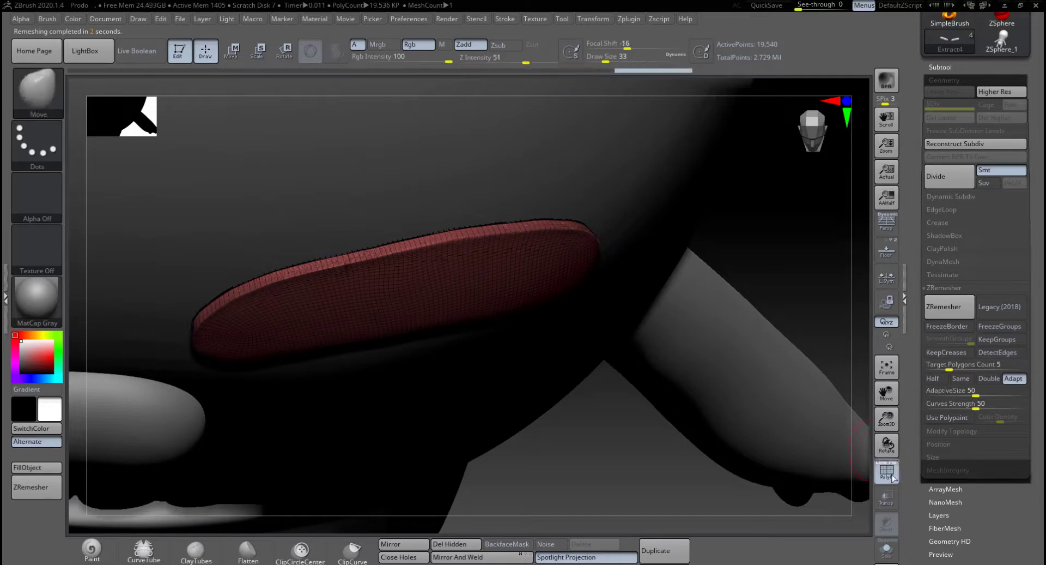
key("shift+f")
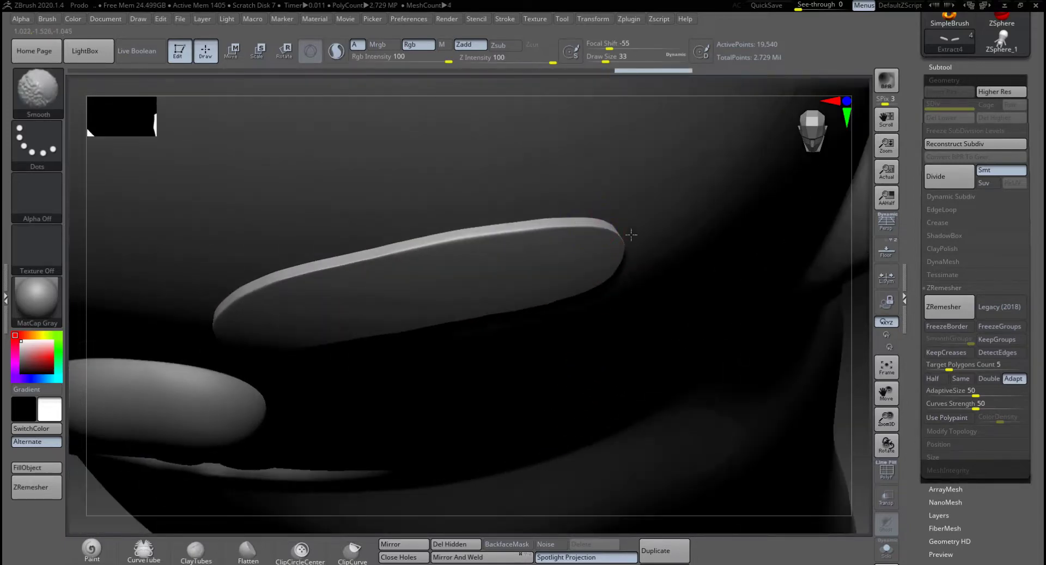
mouse_move(865, 391)
left_mouse_down()
mouse_move(707, 369)
mouse_move(757, 357)
mouse_move(773, 334)
mouse_move(766, 315)
mouse_move(731, 311)
mouse_move(844, 301)
left_mouse_up()
Step: Isolate the extracted eye subtool by hiding all other subtools
left_click(961, 67)
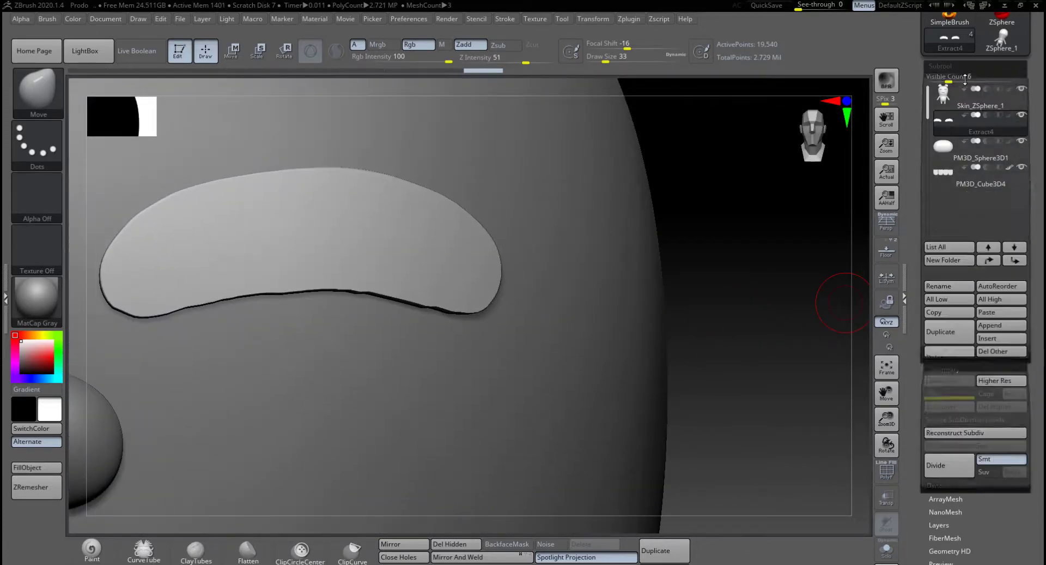
mouse_move(1025, 119)
key("shift")
left_click(1024, 119, "shift")
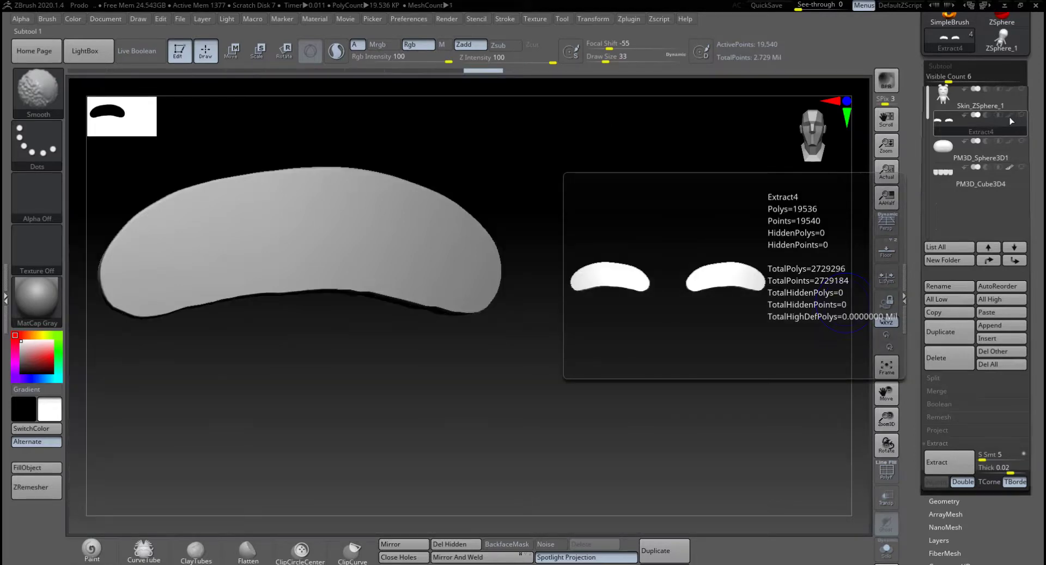
Step: Smooth the lower side wall of the extracted eye piece along its length
left_click_drag(612, 338, 654, 302)
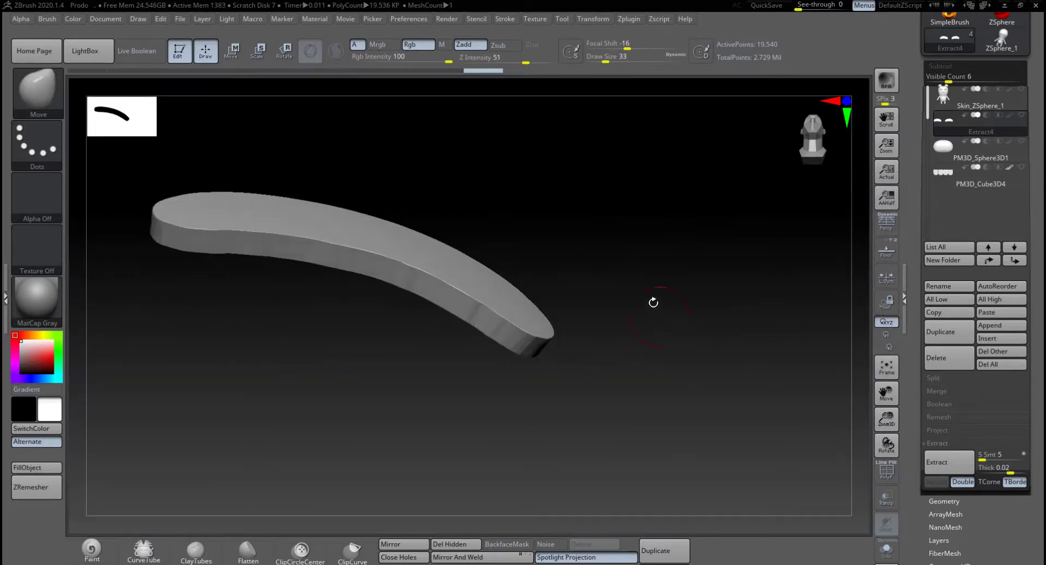
key("shift")
left_click_drag(331, 259, 436, 306, "shift")
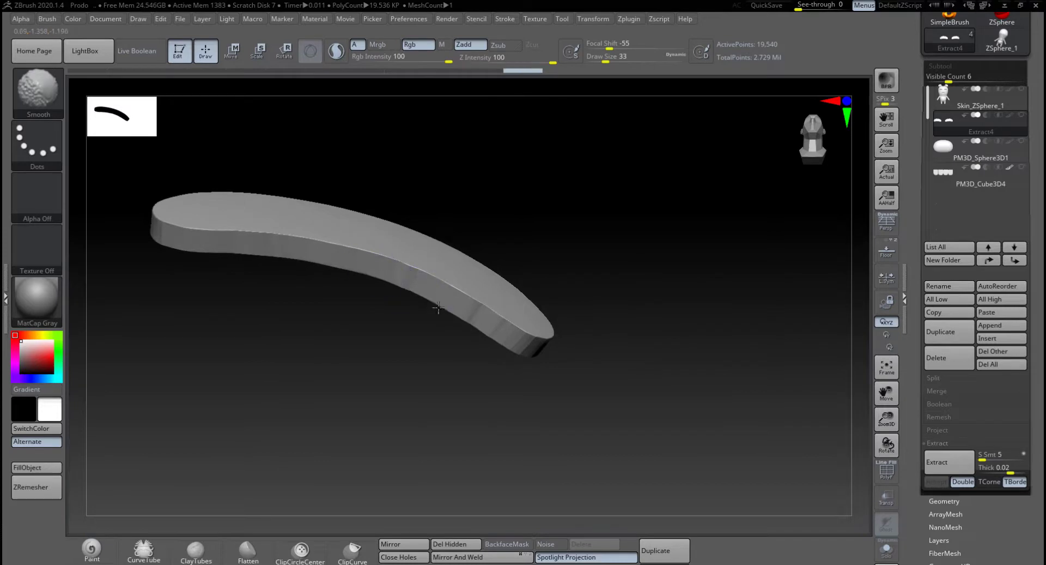
left_click_drag(399, 276, 526, 344, "shift")
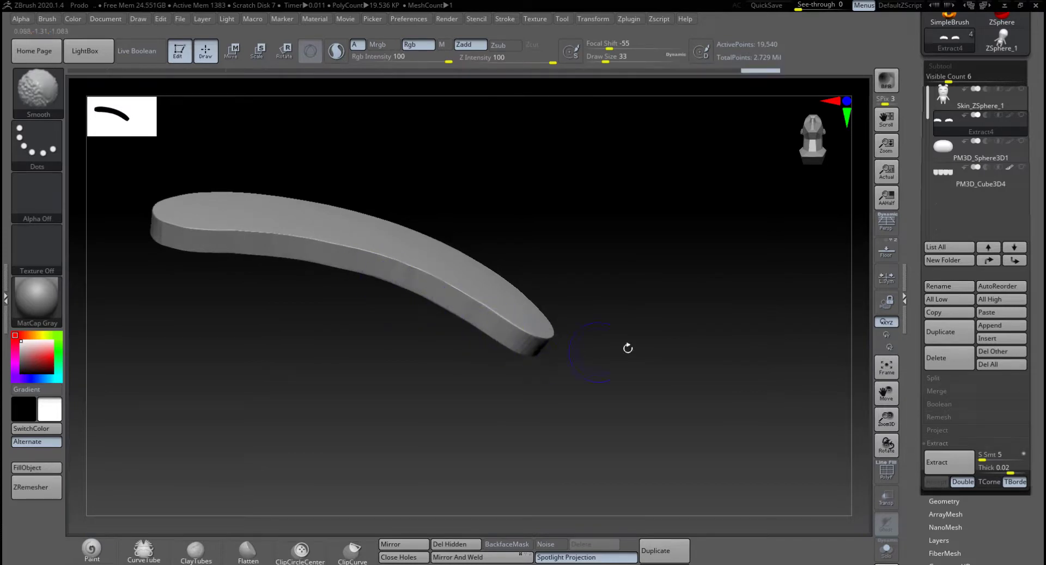
Step: Smooth the remaining side walls and the upper edge of the eye pieces from several angles
left_click_drag(628, 350, 574, 341)
mouse_move(692, 284)
left_mouse_down()
mouse_move(647, 320)
mouse_move(681, 251)
left_mouse_up()
left_click_drag(621, 292, 667, 274, "shift")
mouse_move(568, 323)
left_mouse_down("alt")
mouse_move(255, 353)
mouse_move(166, 385)
left_mouse_up("alt")
mouse_move(515, 262)
left_mouse_down("shift")
mouse_move(627, 233)
mouse_move(572, 301)
mouse_move(486, 268)
mouse_move(435, 308)
left_mouse_up("shift")
mouse_move(574, 285)
left_mouse_down()
mouse_move(588, 346)
mouse_move(521, 292)
mouse_move(514, 226)
left_mouse_up()
left_click_drag(507, 261, 497, 278, "shift")
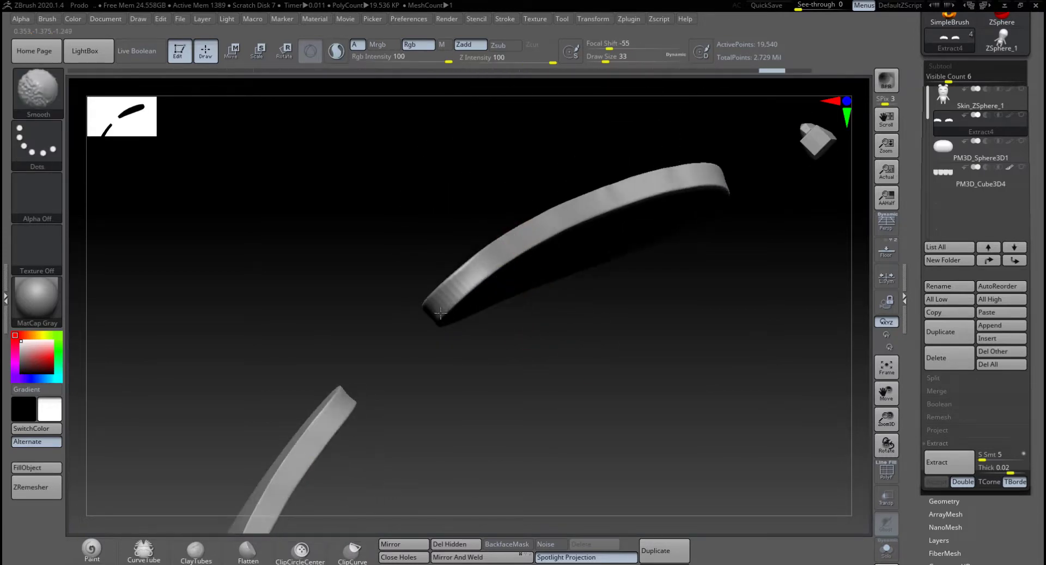
Step: Undo the last smoothing stroke on the eye piece's edge and subdivide the mesh once
left_click_drag(441, 313, 507, 267, "shift")
key("ctrl+z")
left_click_drag(538, 321, 514, 323)
key("ctrl+d")
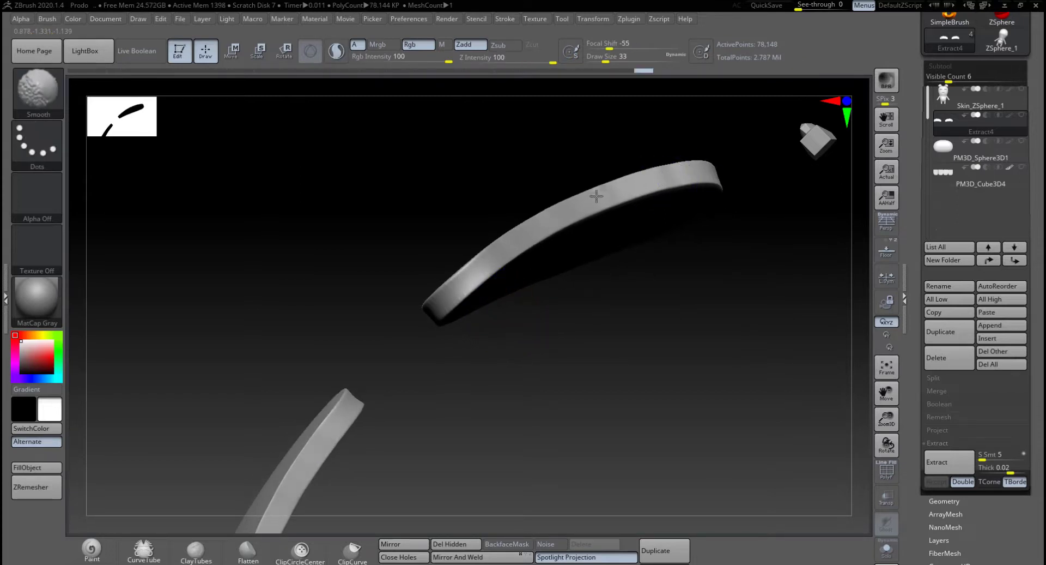
Step: Smooth the side walls and rounded ends of the subdivided eye pieces
mouse_move(769, 222)
left_mouse_down()
mouse_move(642, 297)
mouse_move(491, 253)
left_mouse_up()
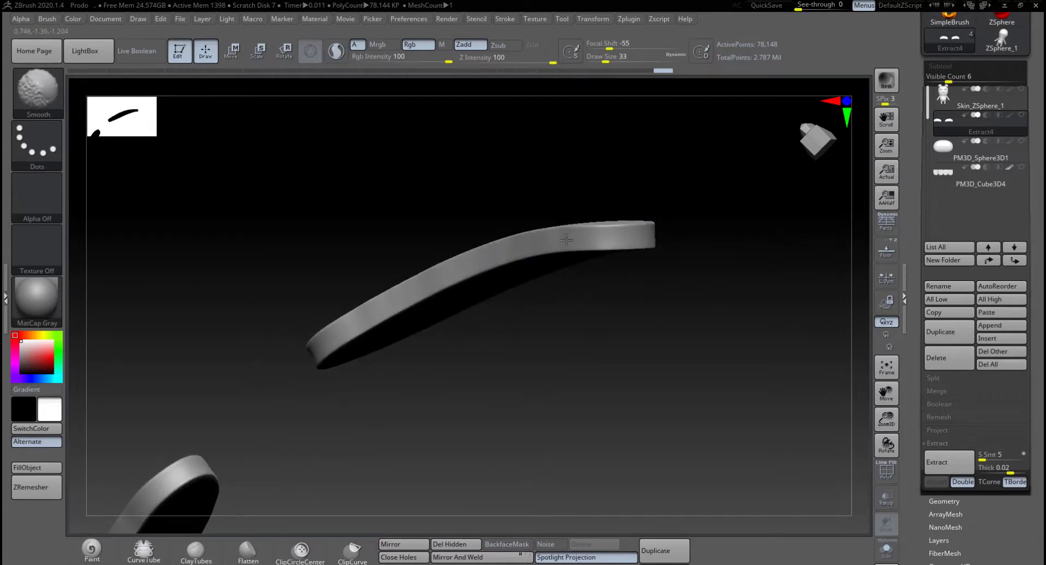
mouse_move(421, 297)
left_mouse_down("shift")
mouse_move(619, 367)
mouse_move(642, 420)
mouse_move(516, 392)
mouse_move(420, 348)
mouse_move(406, 320)
left_mouse_up("shift")
key("shift")
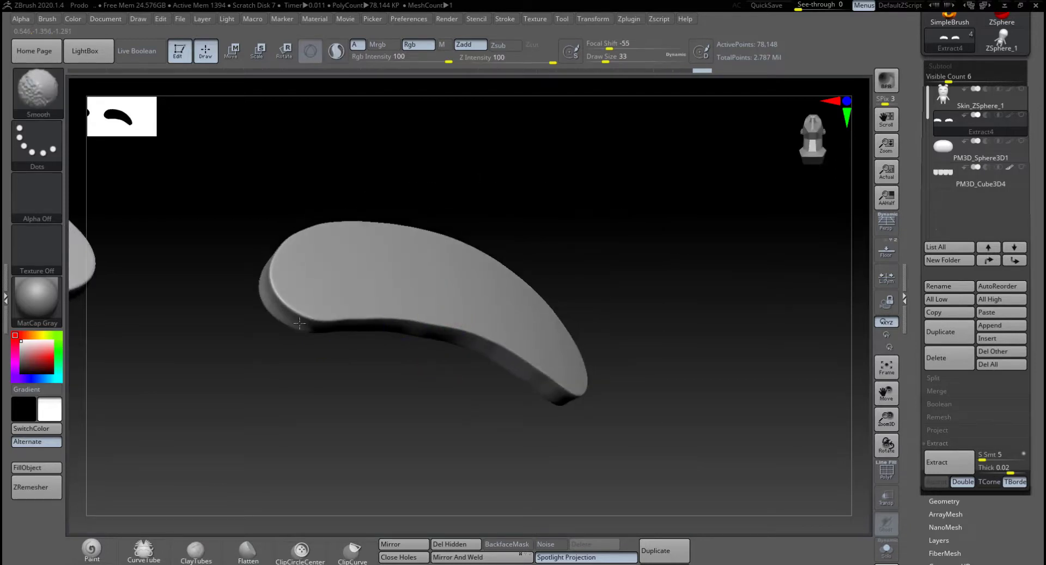
left_click_drag(659, 270, 668, 300, "shift")
left_click_drag(381, 367, 278, 310)
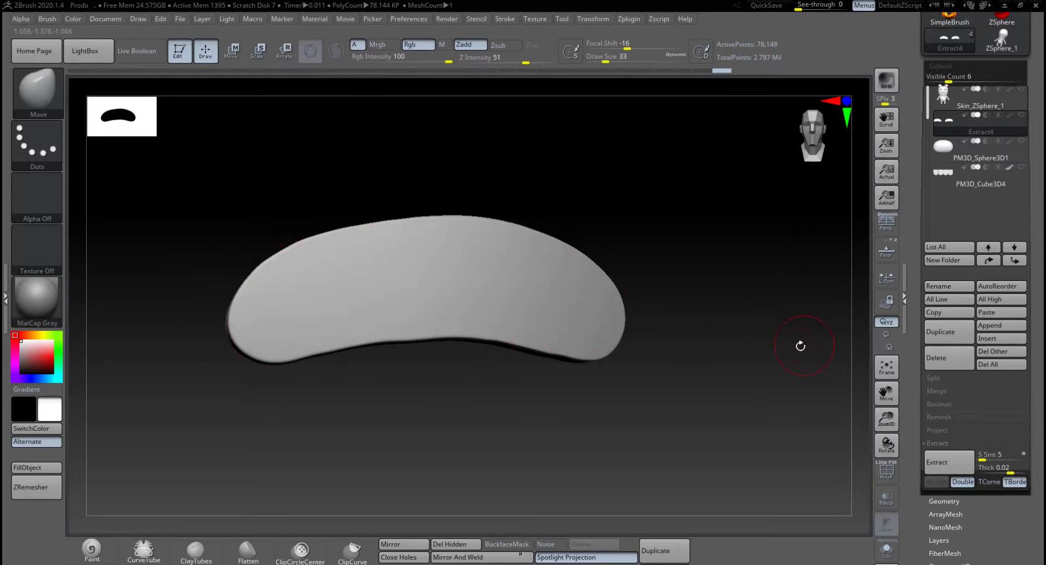
Step: Show all the hidden subtools again and select the character's body subtool
mouse_move(800, 345)
left_mouse_down("alt")
mouse_move(678, 332)
mouse_move(578, 339)
mouse_move(841, 269)
left_mouse_up("alt")
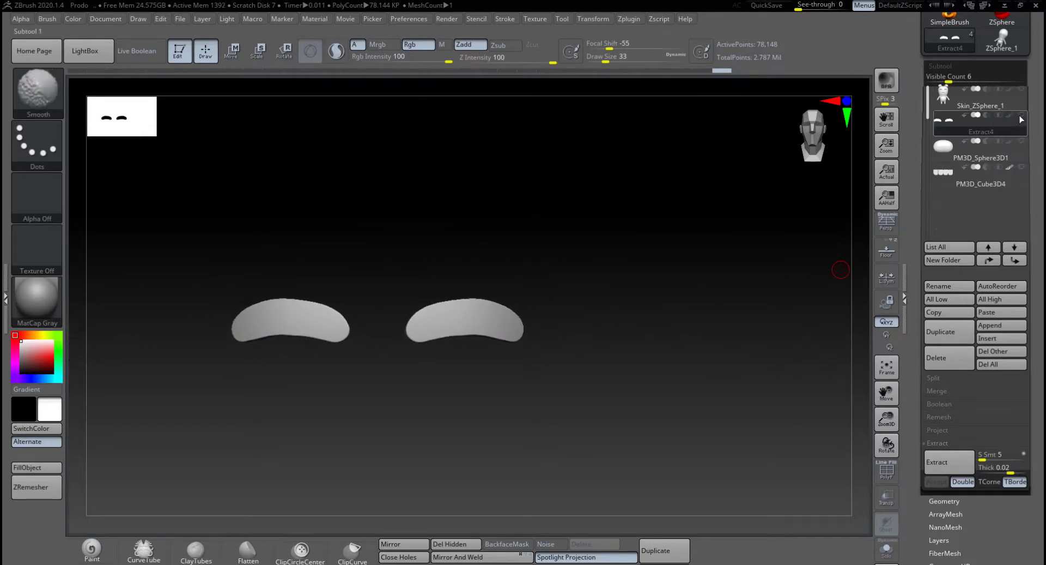
left_click(1021, 116)
left_click(1024, 115)
left_click(1023, 116)
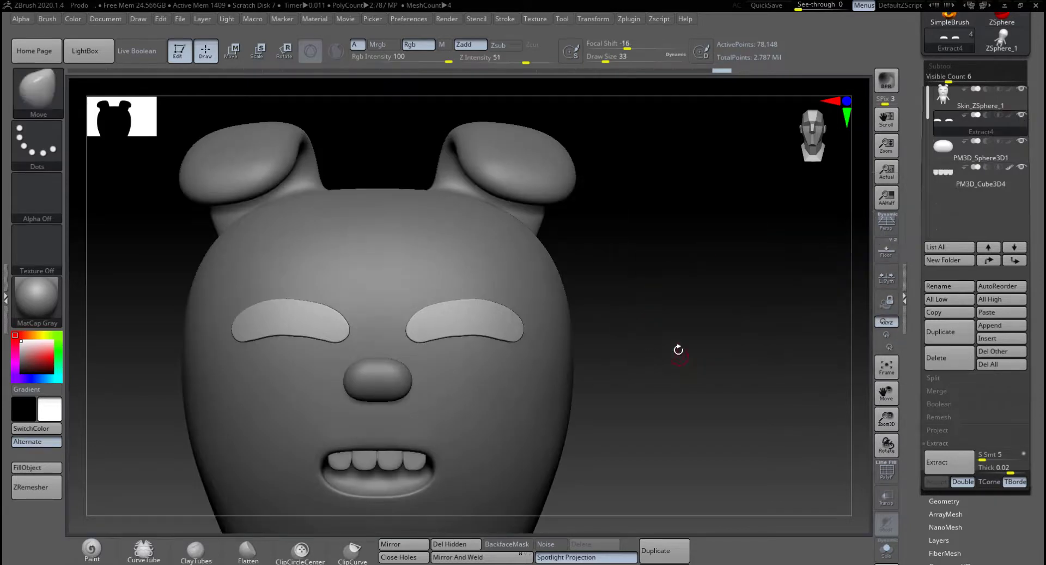
mouse_move(678, 350)
left_mouse_down("alt")
mouse_move(591, 339)
mouse_move(588, 373)
mouse_move(589, 299)
mouse_move(591, 358)
mouse_move(600, 296)
mouse_move(531, 355)
left_mouse_up("alt")
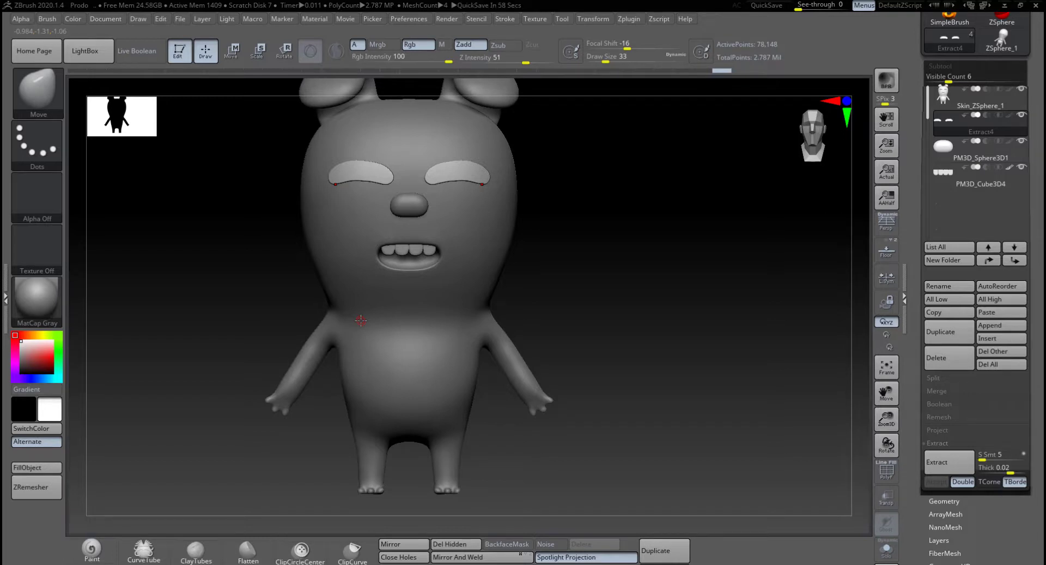
left_click(479, 254, "alt")
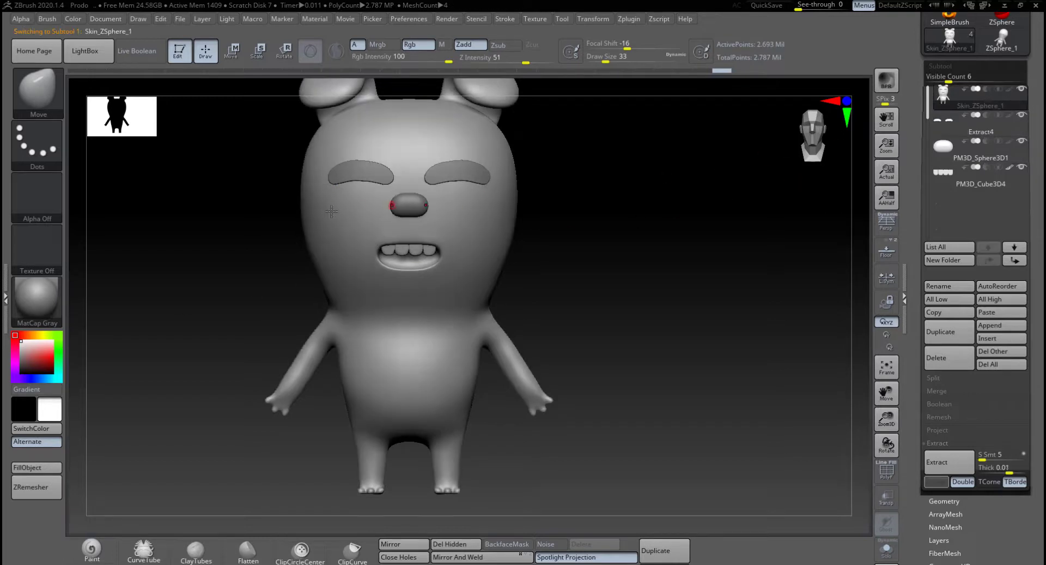
Step: Try painting a collar band across the neck with MaskPen, enlarging the draw size to 90, and clear the mask
right_click_drag(553, 307, 553, 320, "ctrl")
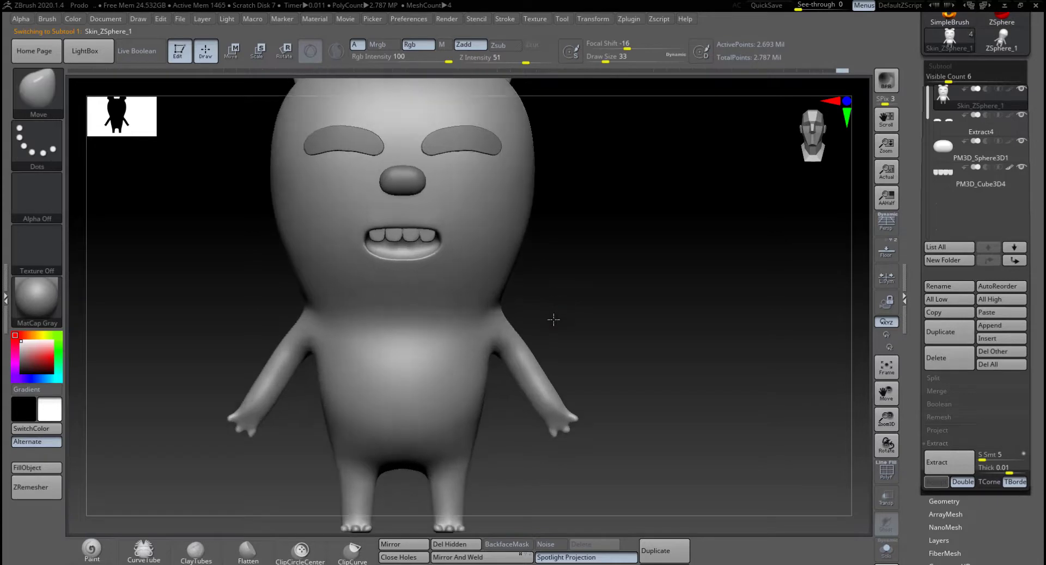
key("ctrl")
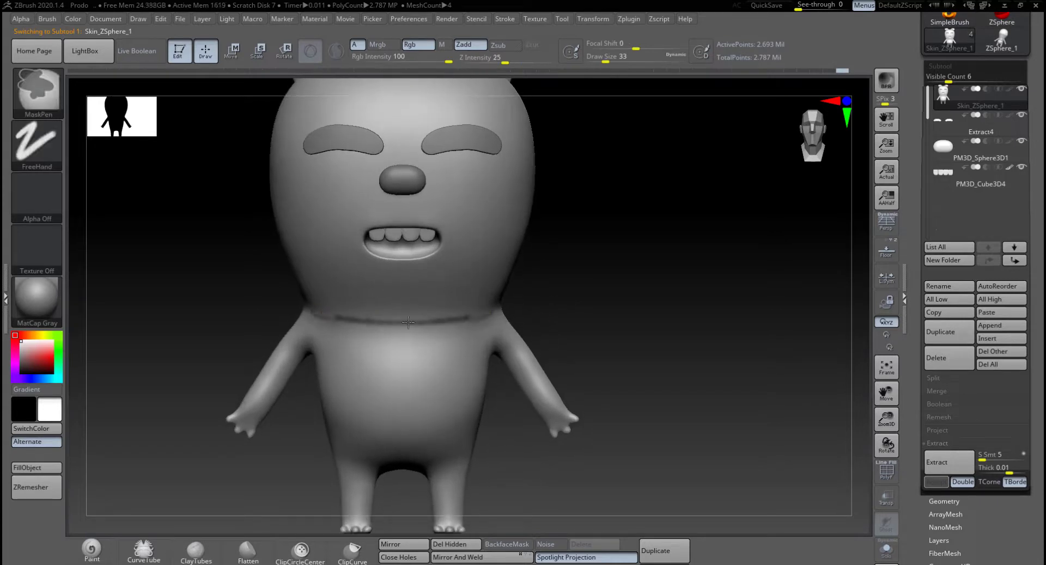
left_click_drag(408, 322, 302, 316, "ctrl")
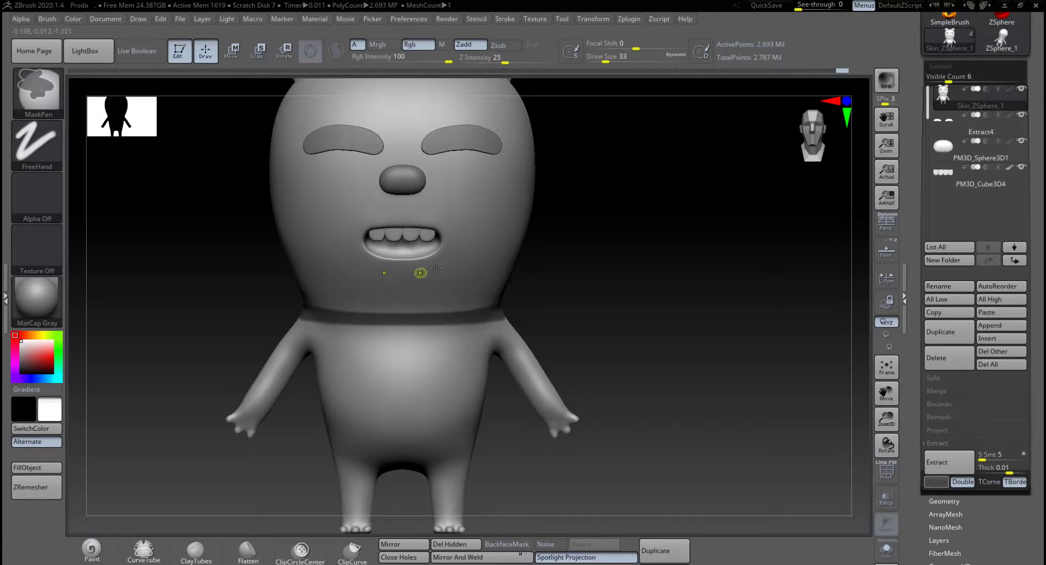
key("space")
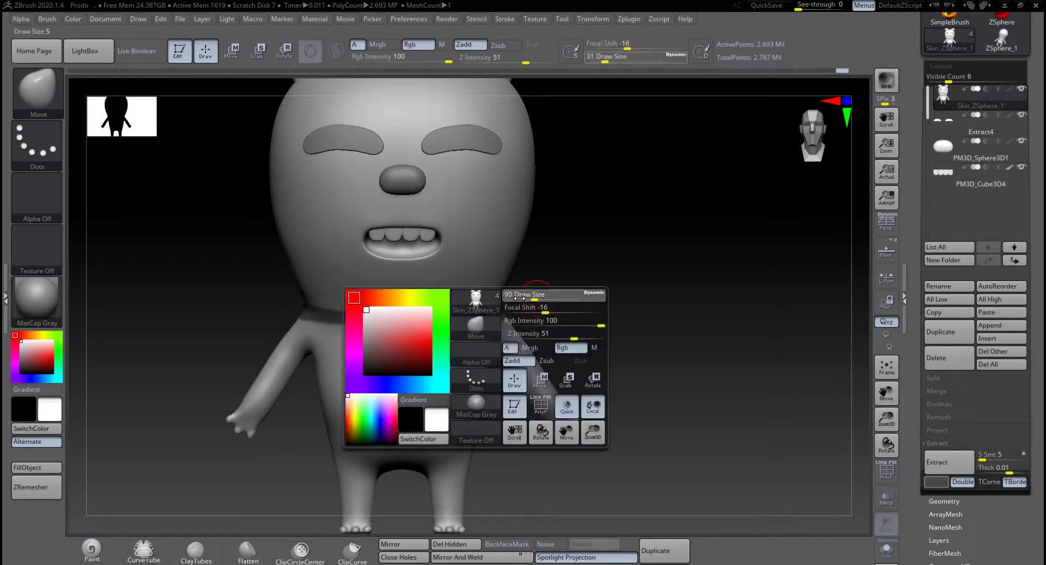
mouse_move(327, 313)
left_mouse_down("ctrl")
mouse_move(497, 310)
mouse_move(298, 313)
left_mouse_up("ctrl")
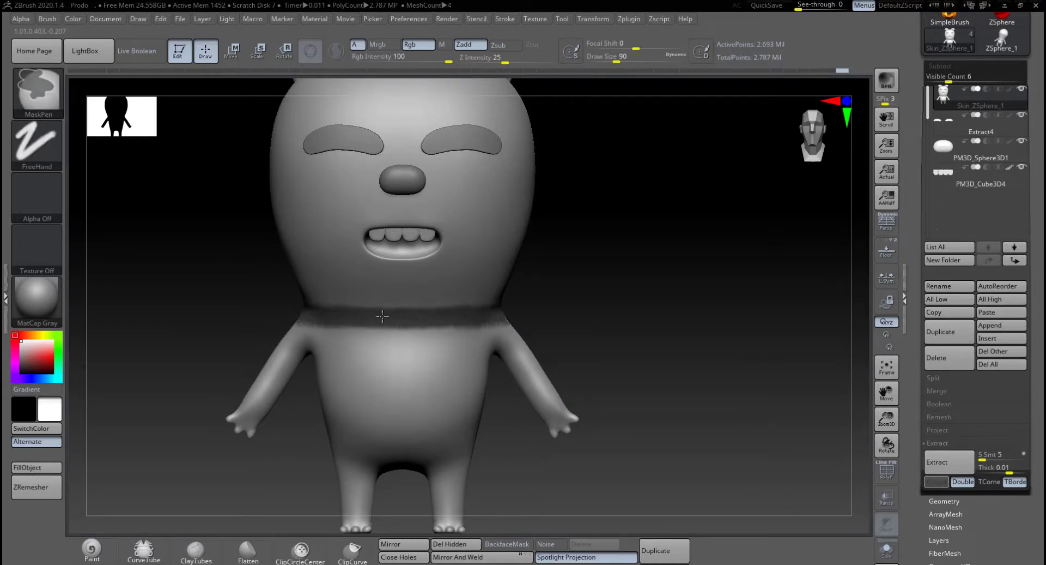
left_click_drag(590, 276, 557, 292, "ctrl")
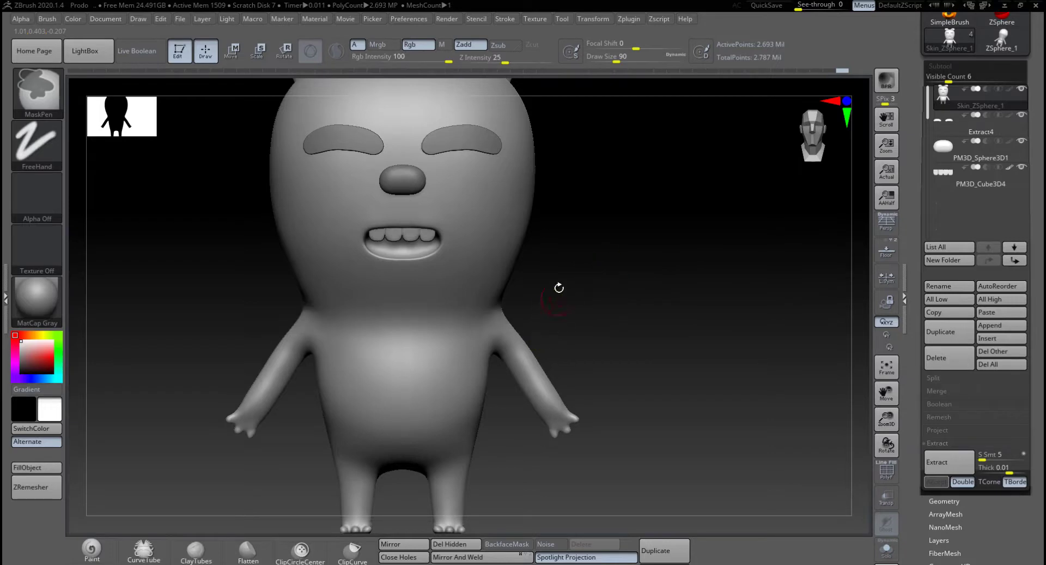
Step: Try masking a collar band around the neck with the MaskLasso brush and clear the mask
key("ctrl")
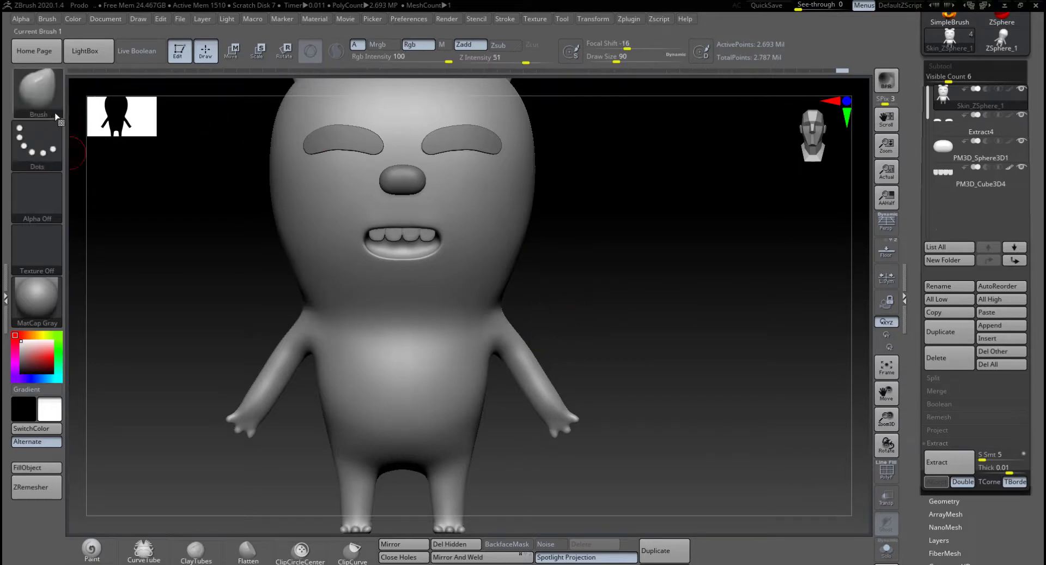
key("ctrl")
left_click(60, 101)
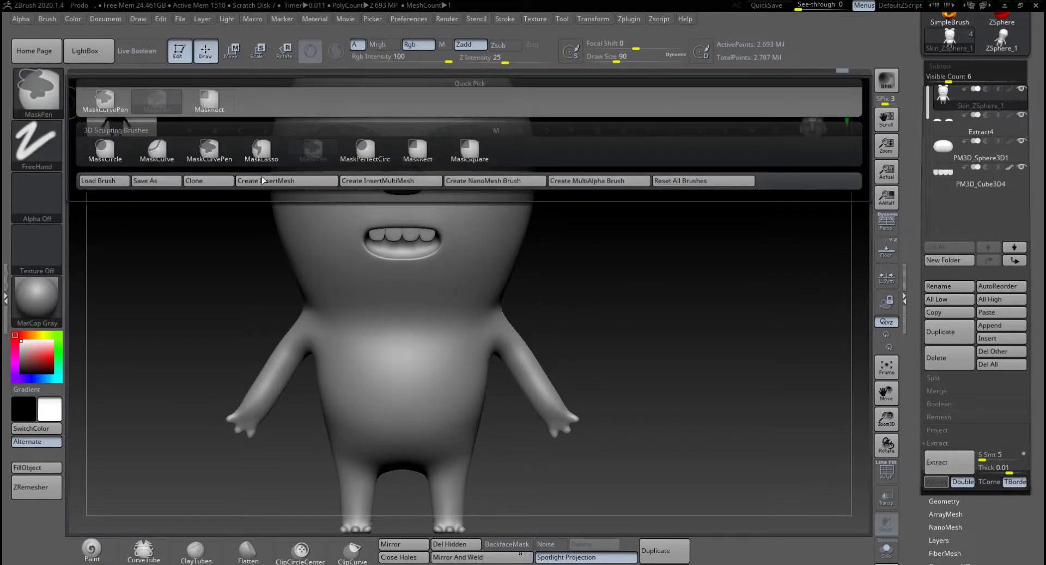
mouse_move(260, 159)
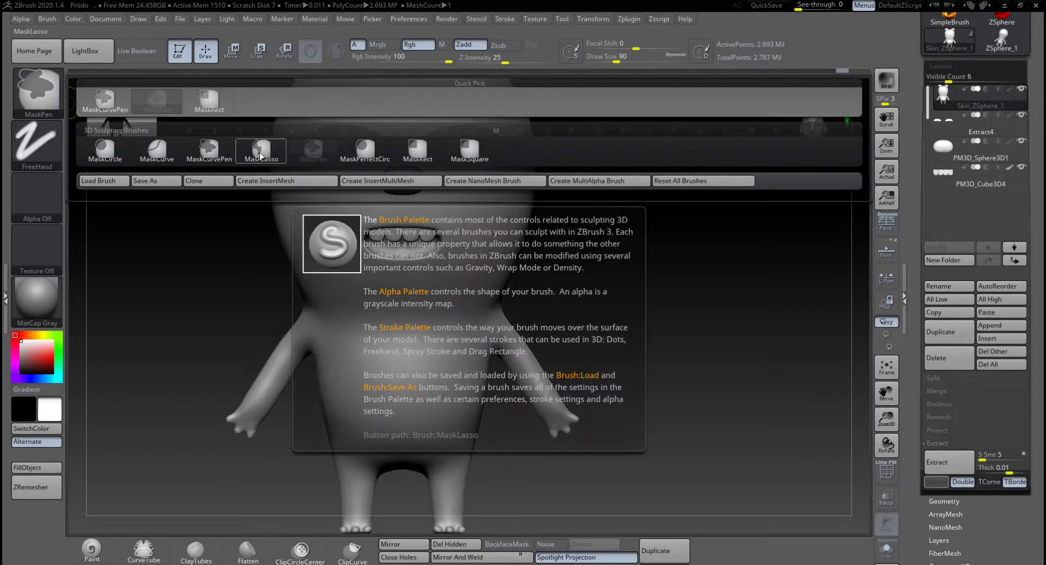
left_click(262, 153)
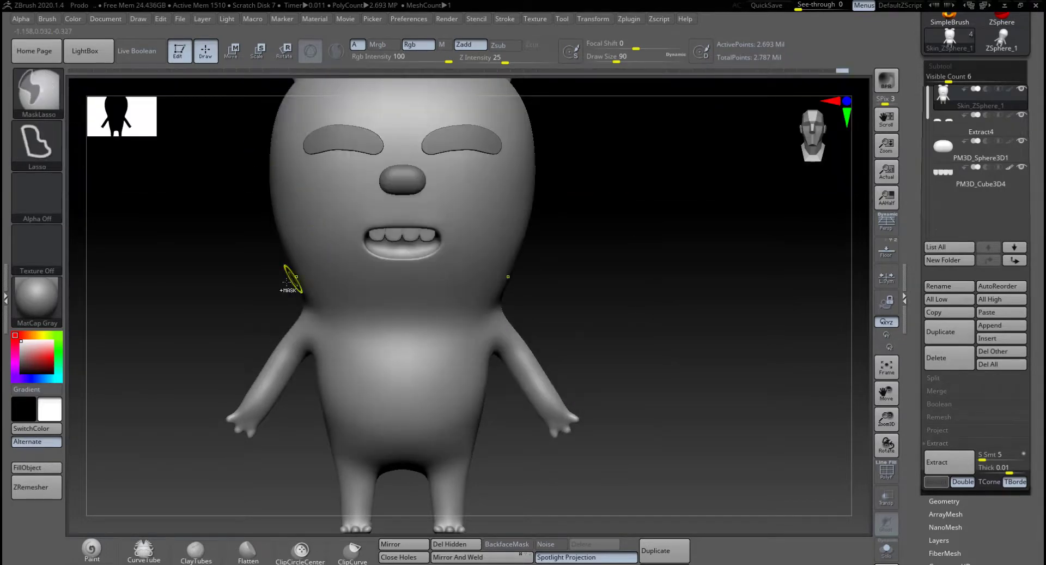
mouse_move(463, 303)
left_mouse_down("ctrl")
mouse_move(526, 291)
mouse_move(512, 308)
mouse_move(430, 320)
mouse_move(297, 311)
left_mouse_up("ctrl")
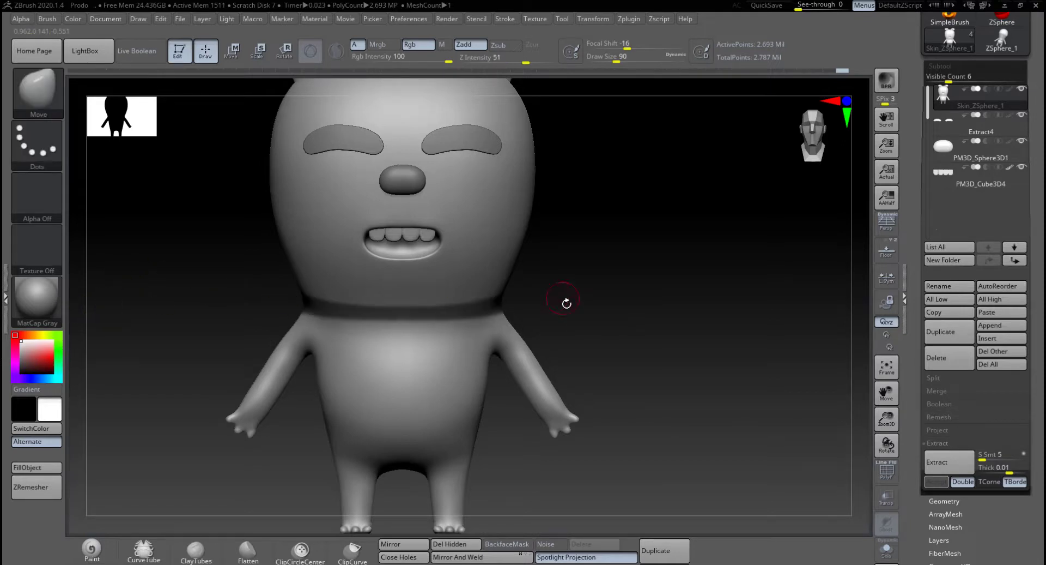
mouse_move(567, 299)
left_mouse_down()
mouse_move(558, 325)
mouse_move(630, 290)
mouse_move(708, 291)
mouse_move(633, 290)
mouse_move(615, 255)
mouse_move(586, 287)
mouse_move(545, 301)
left_mouse_up()
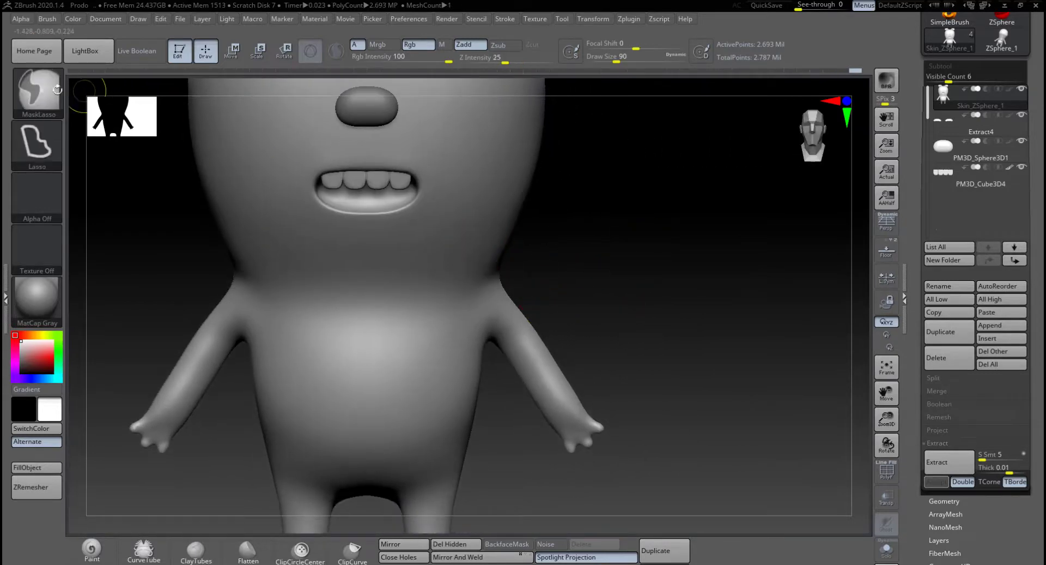
Step: Switch the masking brush to MaskRect, try a rectangular mask across the neck and clear it
left_click(45, 97, "ctrl")
left_click(417, 150)
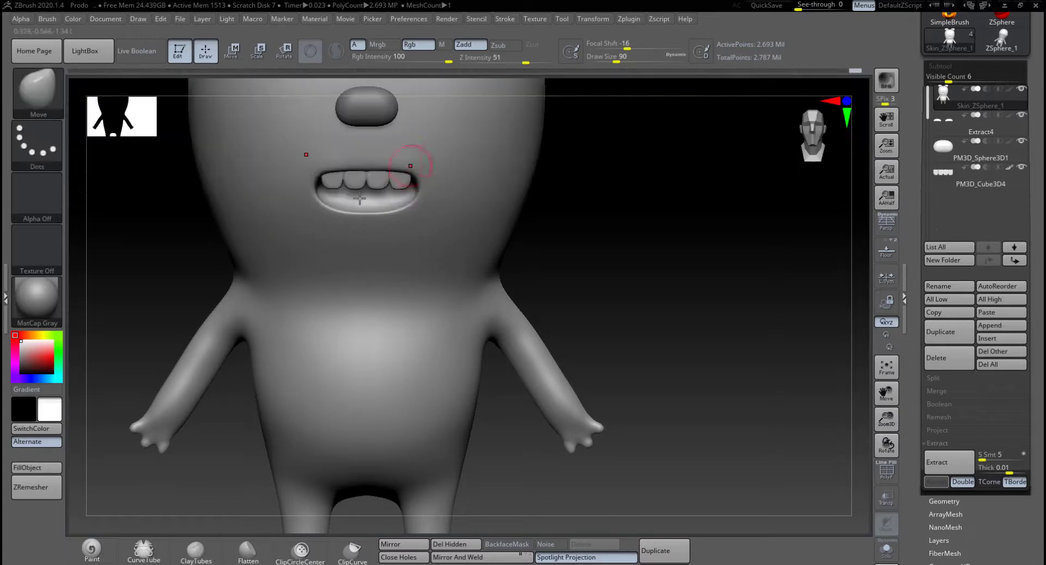
left_click_drag(196, 257, 534, 295, "ctrl")
mouse_move(603, 282)
left_mouse_down()
mouse_move(686, 286)
mouse_move(610, 283)
left_mouse_up()
left_click_drag(348, 271, 311, 264)
mouse_move(574, 271)
left_mouse_down("alt")
mouse_move(628, 279)
mouse_move(547, 268)
mouse_move(604, 278)
mouse_move(561, 278)
mouse_move(533, 299)
left_mouse_up("alt")
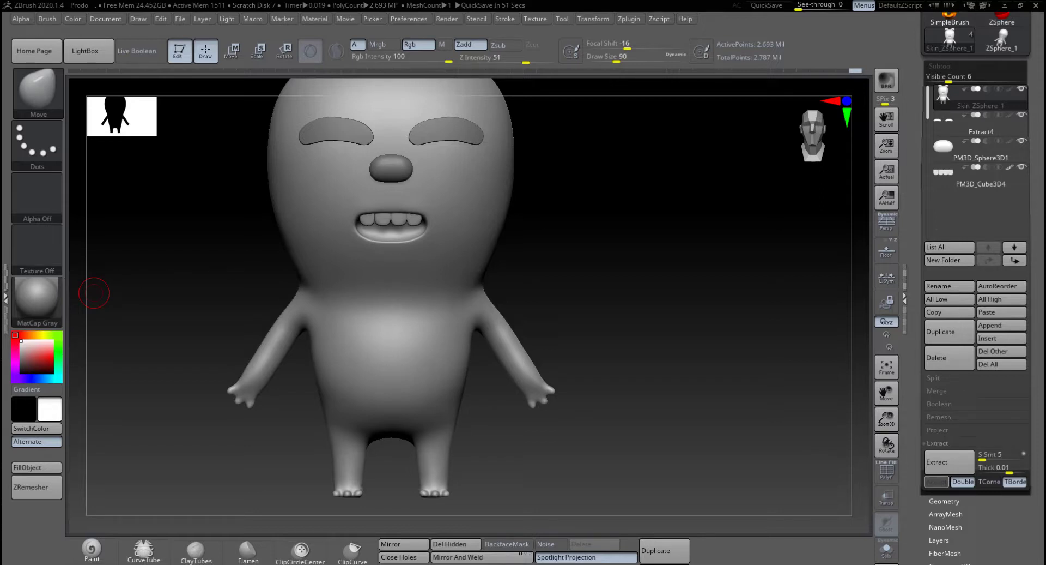
Step: Display the floor reference image, mask the neck band over the drawn red collar with MaskRect, and hide the reference
left_click(887, 251)
key("shift+r")
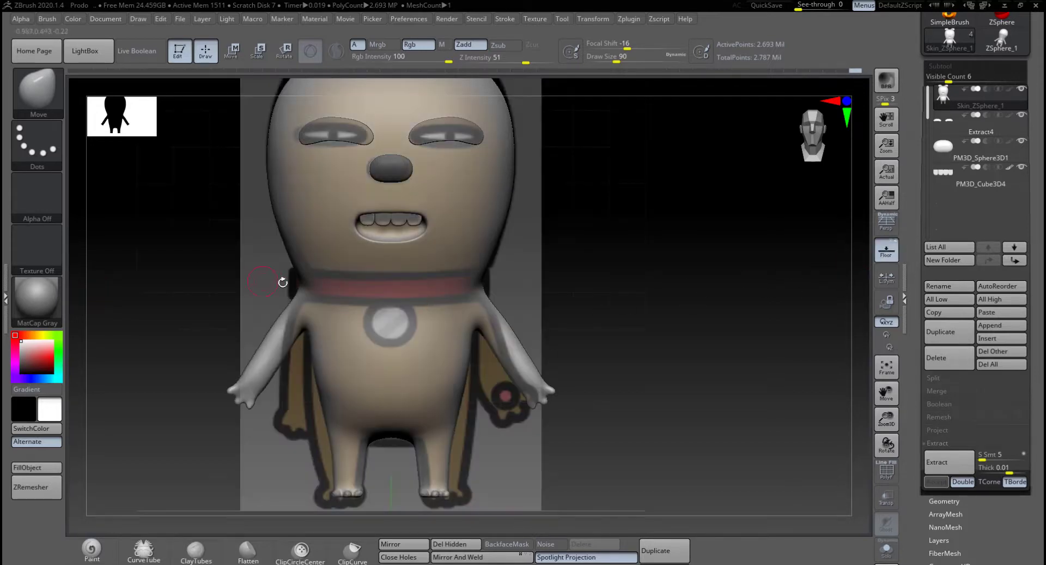
key("ctrl")
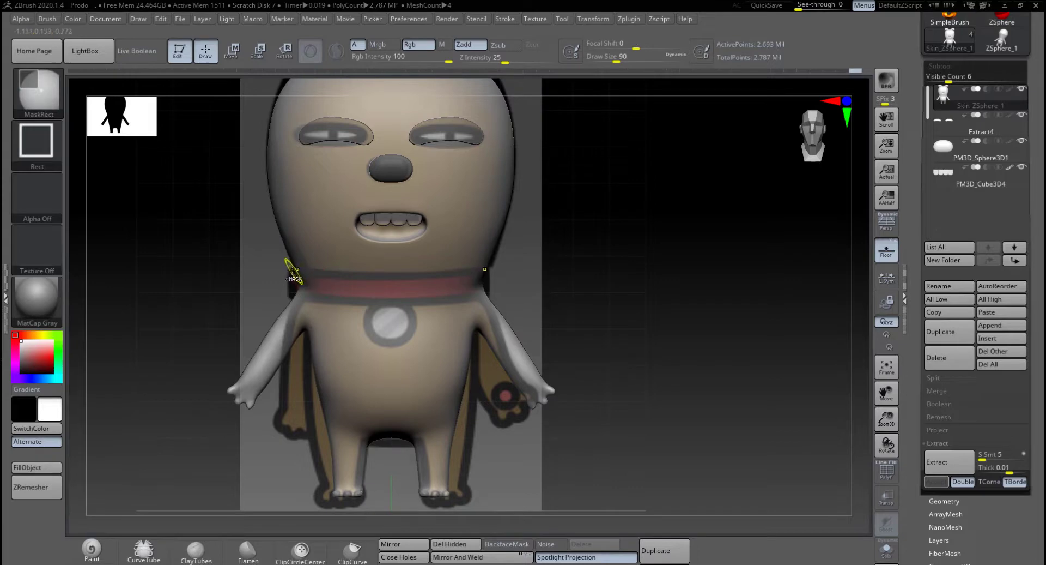
left_click_drag(289, 267, 508, 299, "ctrl")
key("ctrl+z")
left_click_drag(284, 270, 504, 302, "ctrl")
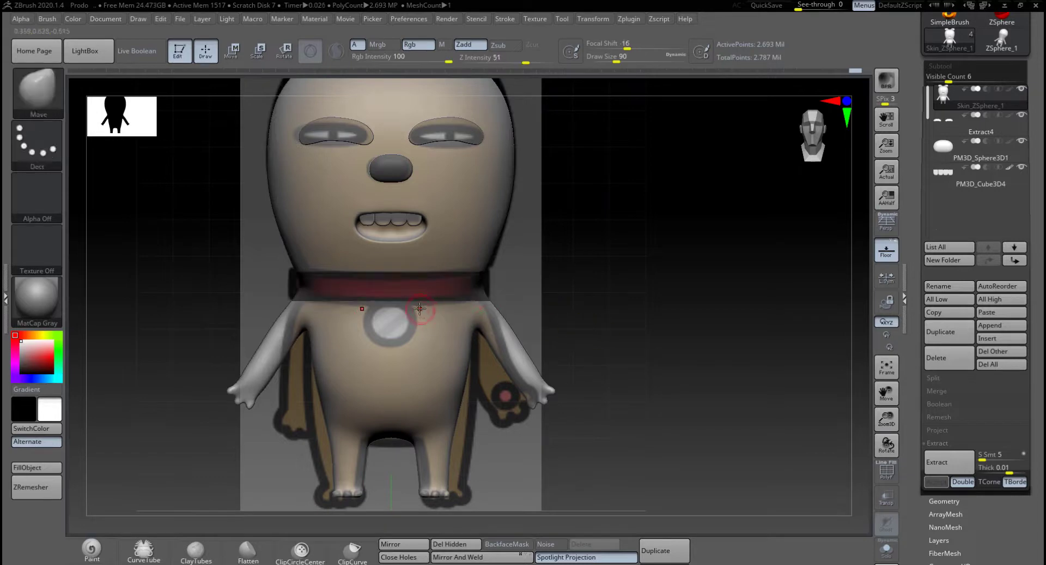
left_click(886, 254)
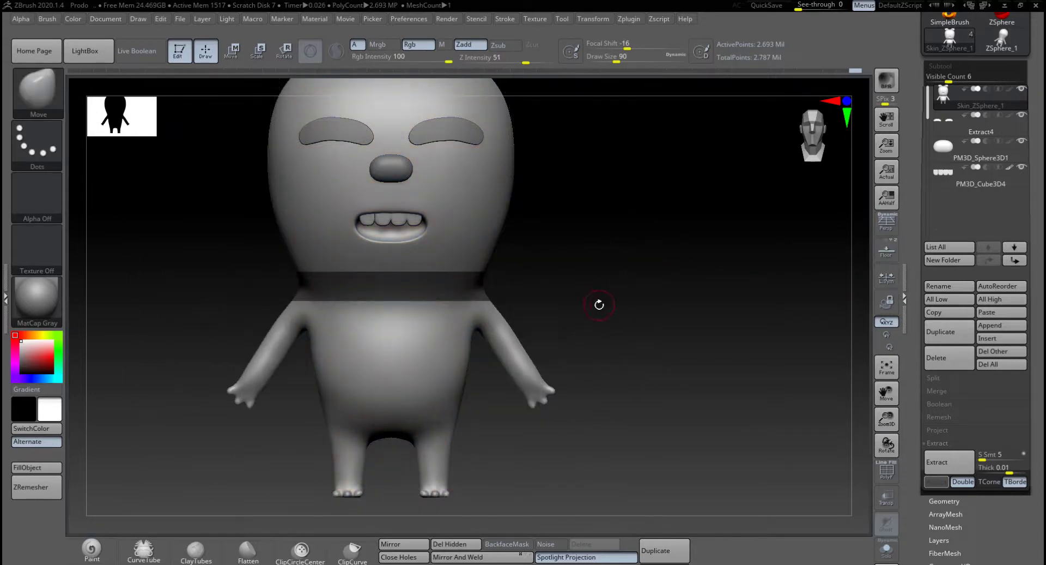
Step: Clear the neck mask and mask a new rectangular band around the neck just above the arms
mouse_move(645, 282)
left_mouse_down()
mouse_move(708, 280)
mouse_move(649, 283)
mouse_move(602, 302)
left_mouse_up()
left_click_drag(567, 304, 588, 288, "alt")
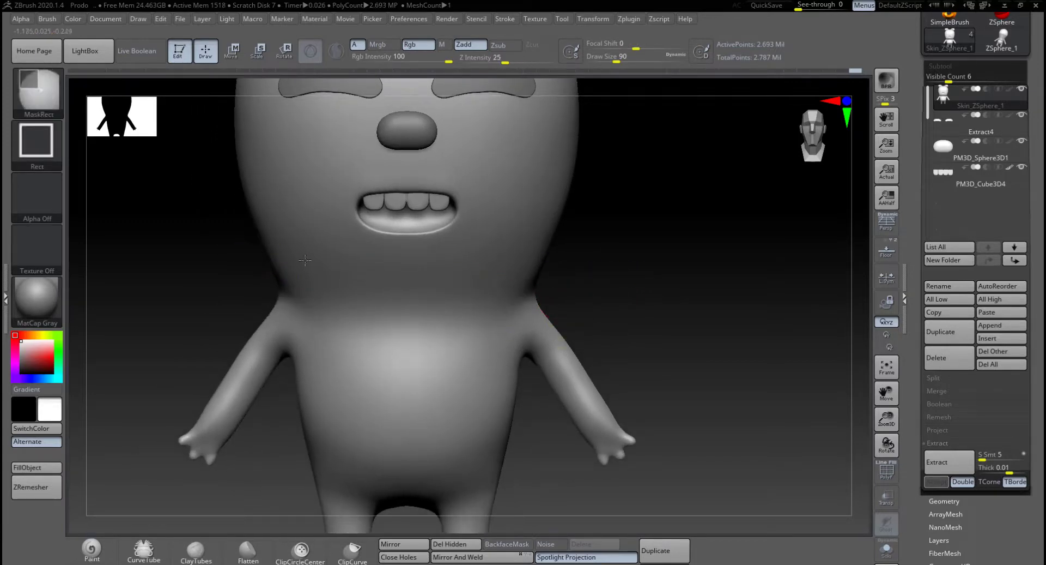
left_click_drag(256, 255, 550, 288, "ctrl")
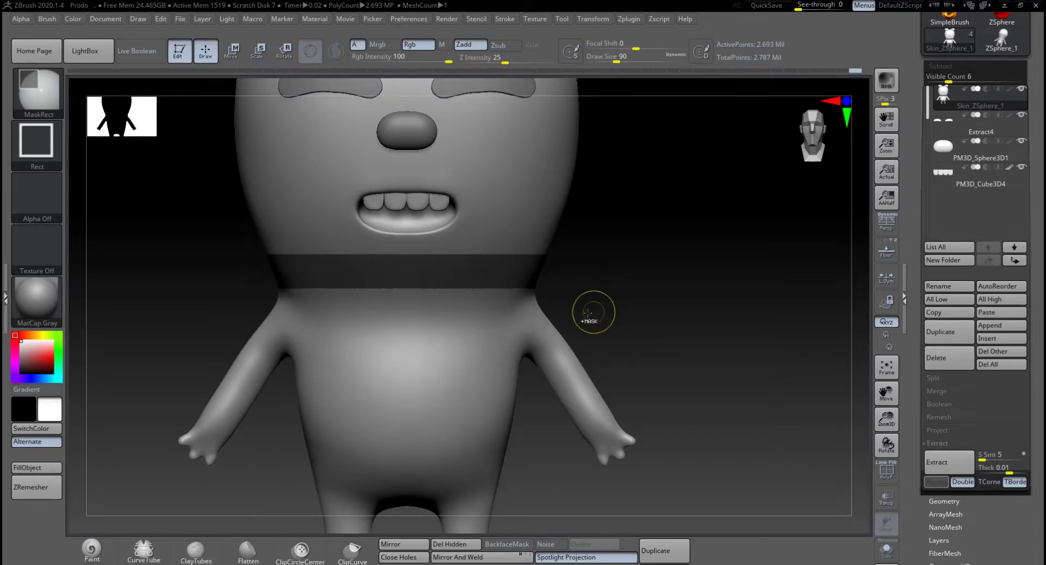
mouse_move(628, 295)
left_mouse_down()
mouse_move(677, 294)
mouse_move(636, 291)
mouse_move(636, 310)
left_mouse_up()
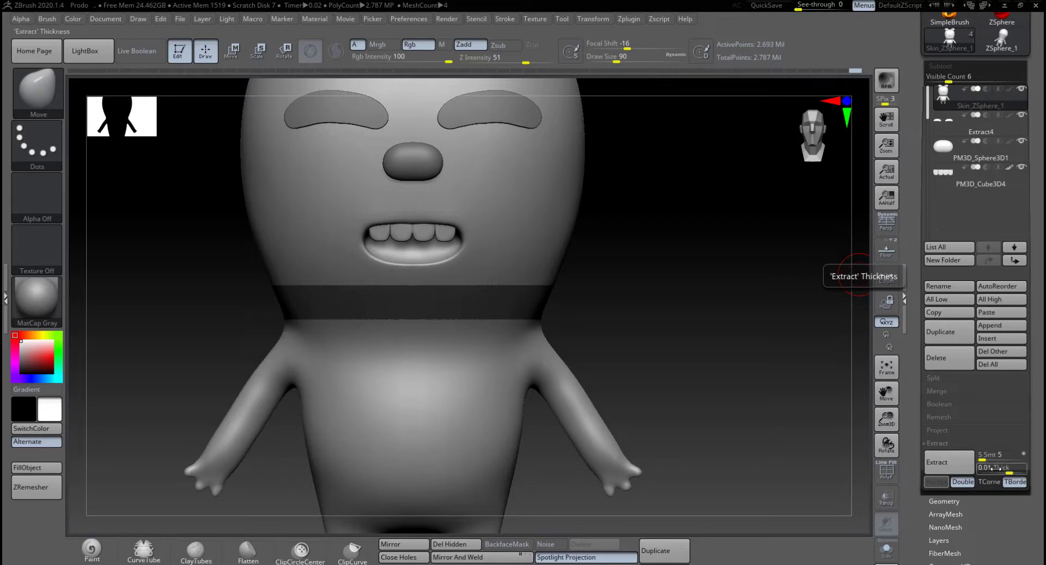
Step: Extract the masked neck band as a collar with a thickness of 0.02, accept it and make it the active subtool
left_click_drag(1002, 469, 987, 470)
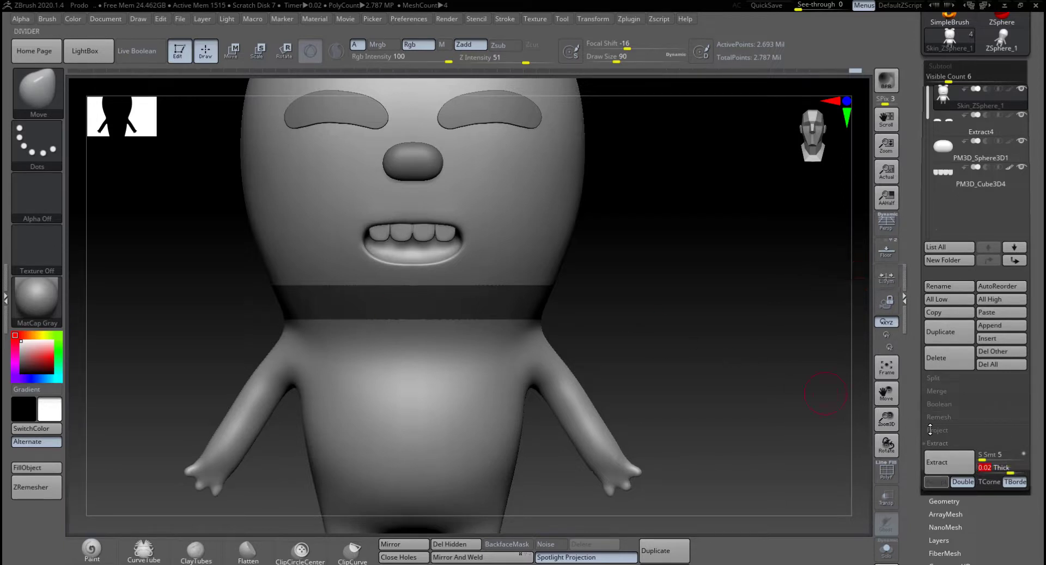
left_click(955, 465)
left_click_drag(671, 323, 665, 357)
left_click(943, 466)
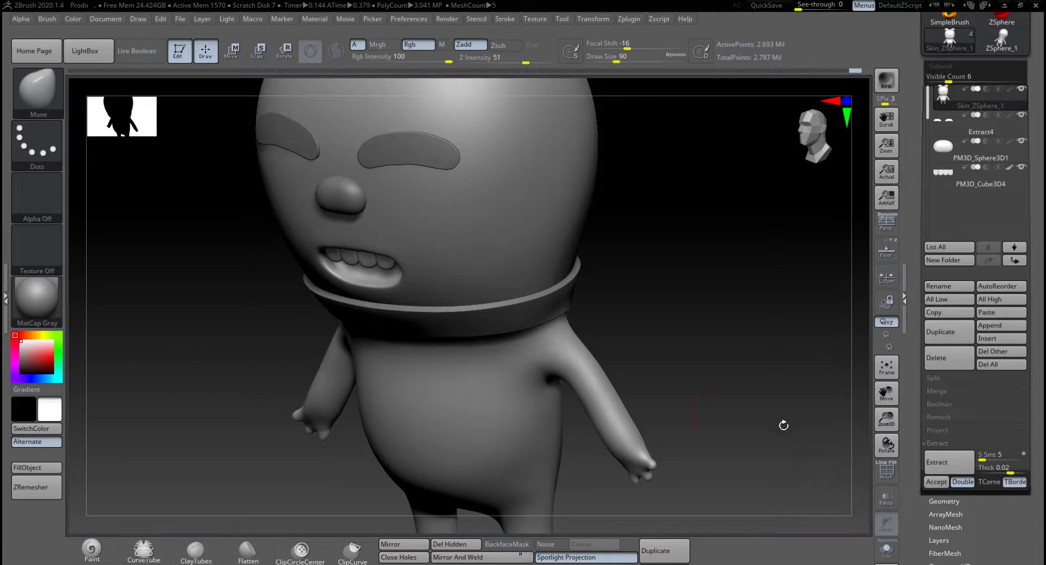
left_click(937, 481)
left_click_drag(719, 398, 845, 280)
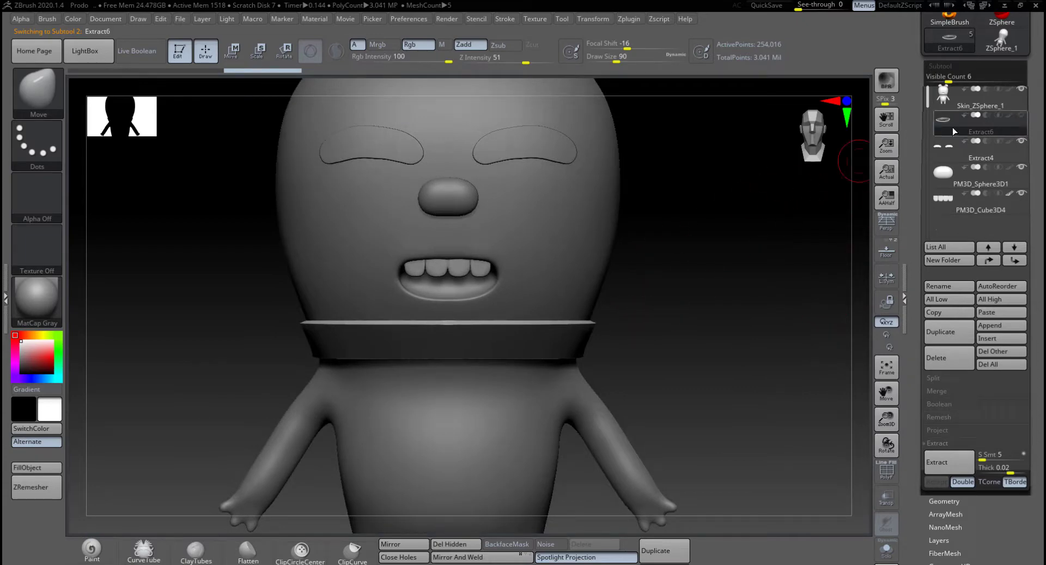
Step: Try lowering the extracted collar toward the arms with the Move gizmo, and delete that collar subtool
key("w")
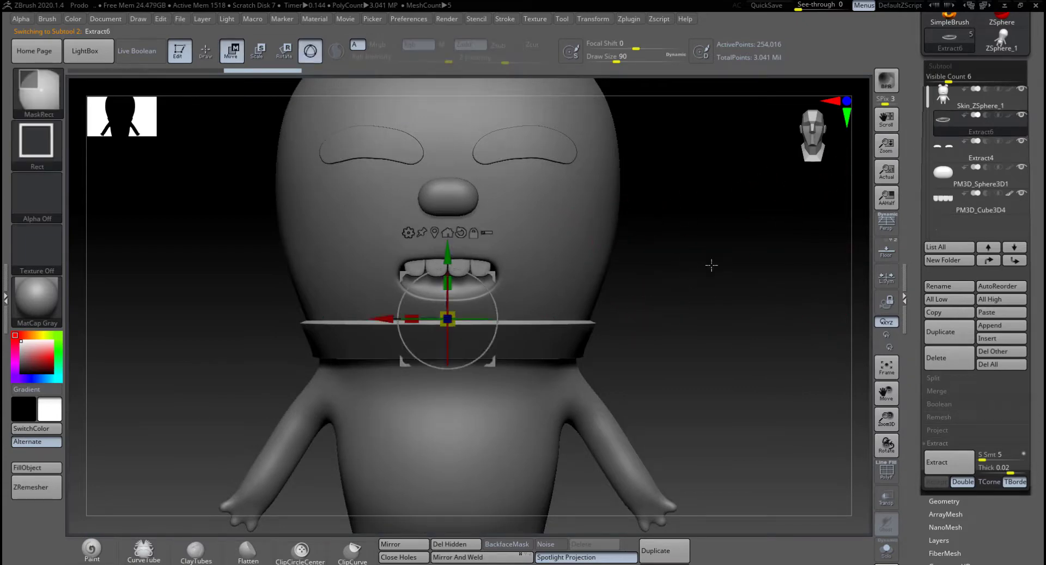
left_click_drag(454, 258, 454, 279)
left_click_drag(712, 299, 647, 323)
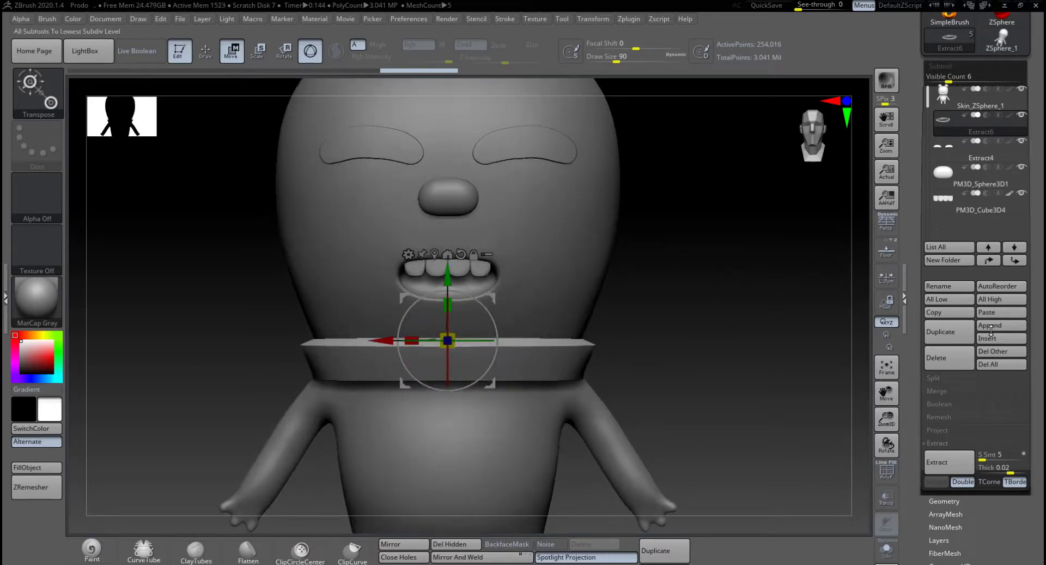
left_click(945, 358)
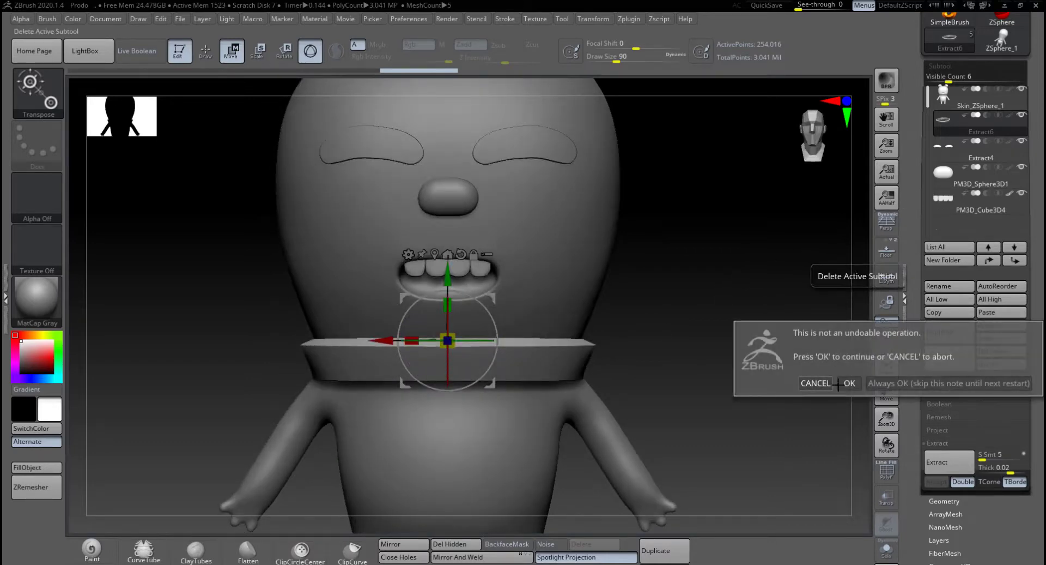
left_click(804, 395)
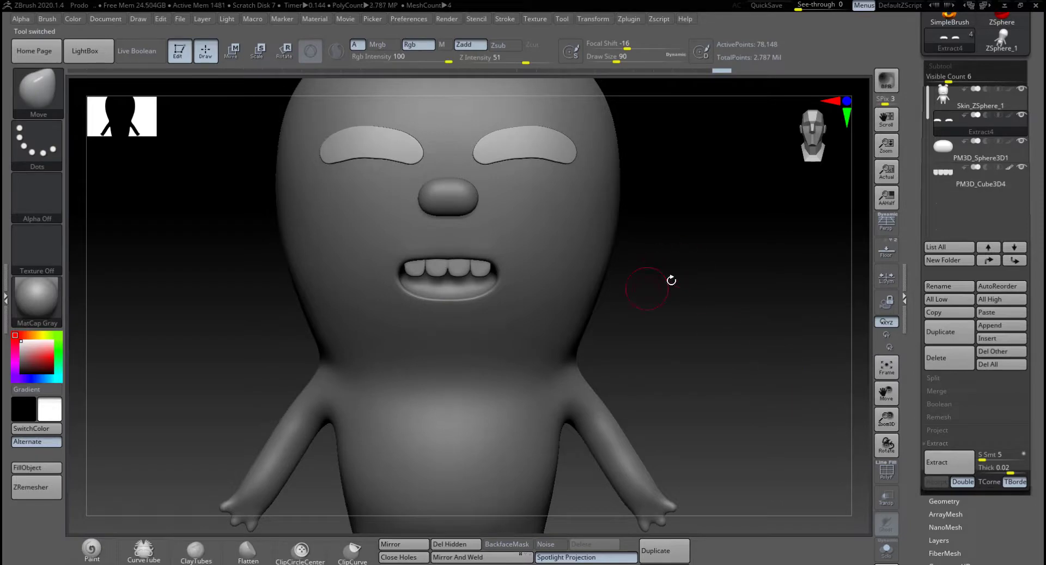
Step: Select the body, trim the upper edge of its neck mask, and extract the band as a collar with a thickness of 0.01
left_click(943, 106)
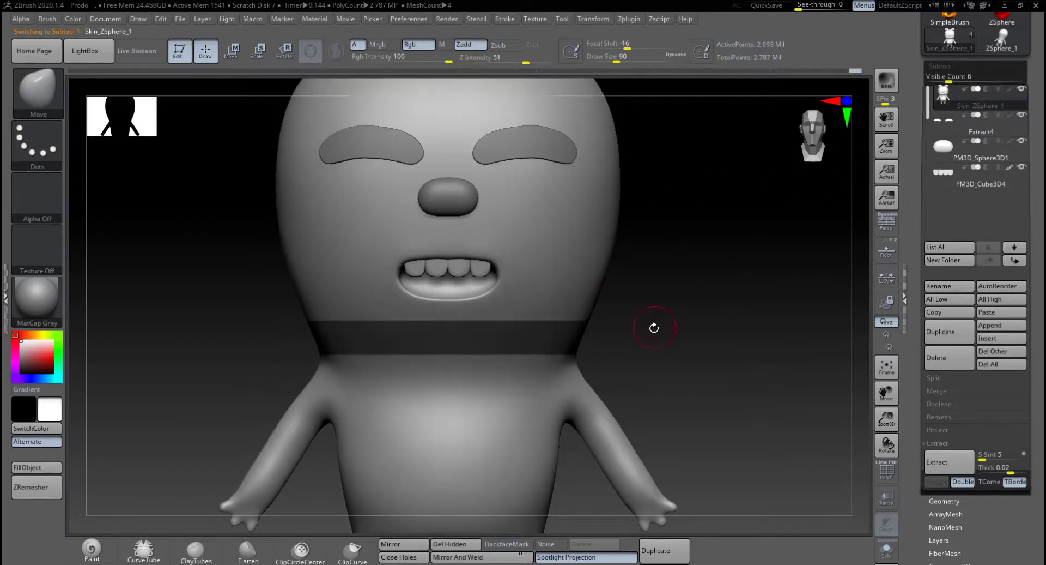
left_click_drag(248, 288, 667, 330, "ctrl")
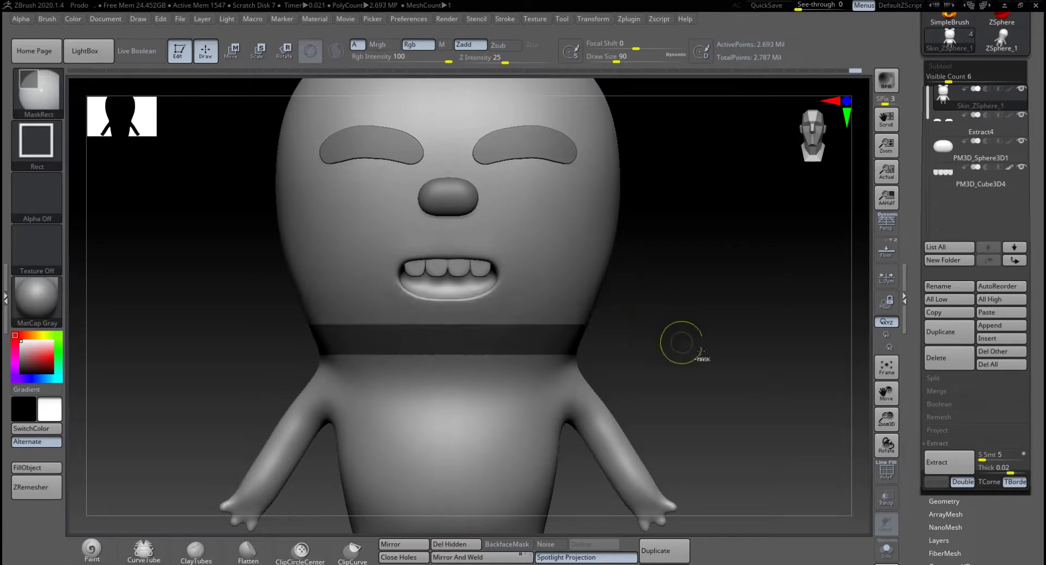
left_click_drag(988, 467, 922, 474)
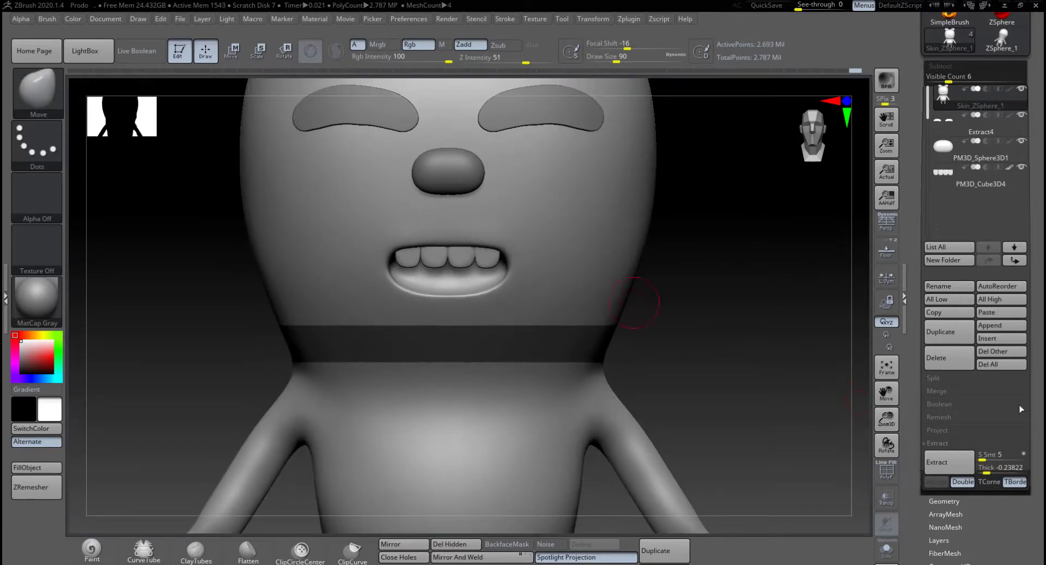
left_click_drag(1009, 468, 1009, 475)
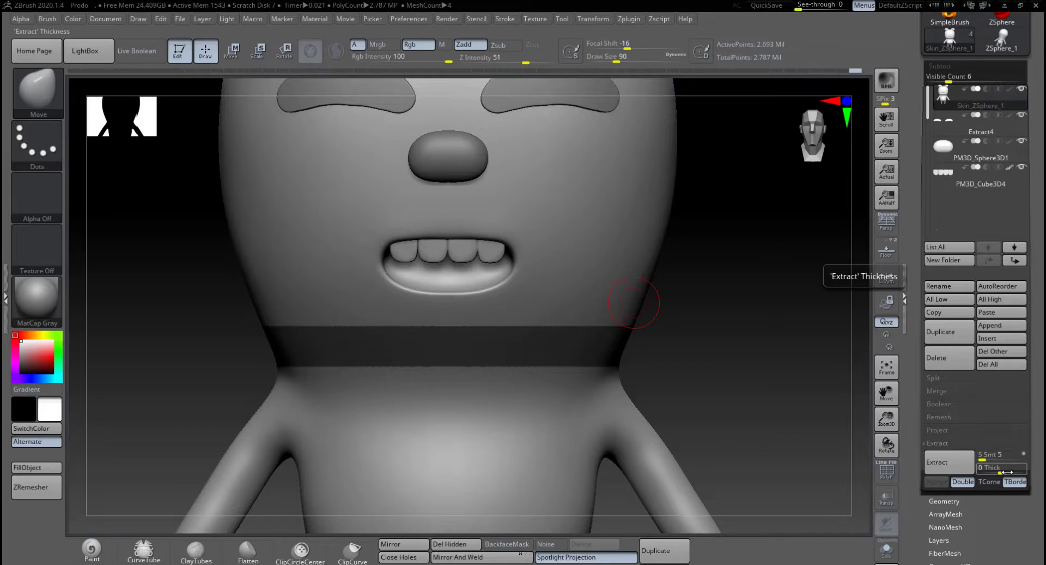
left_click(991, 470)
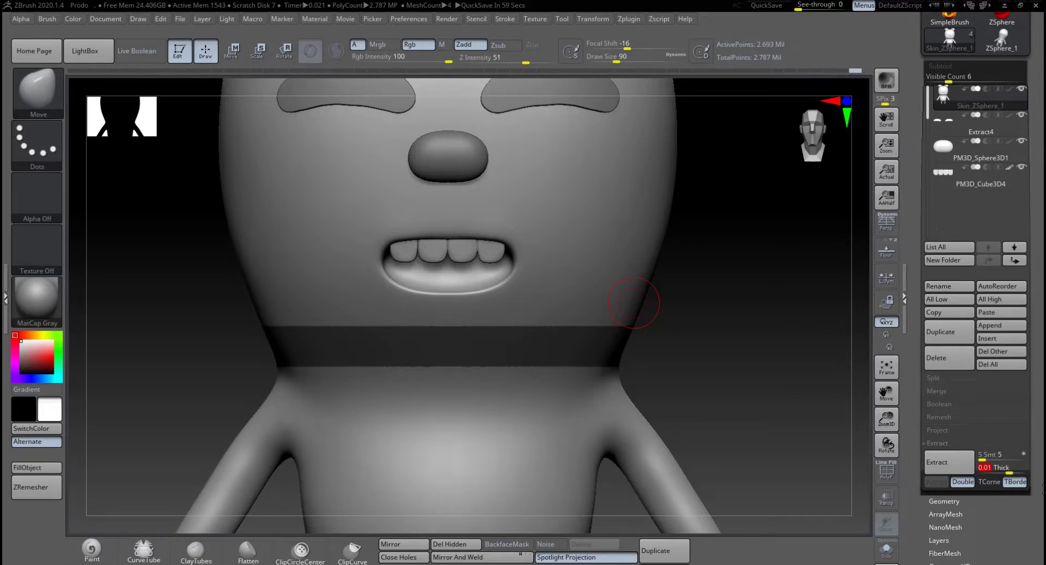
left_click(937, 465)
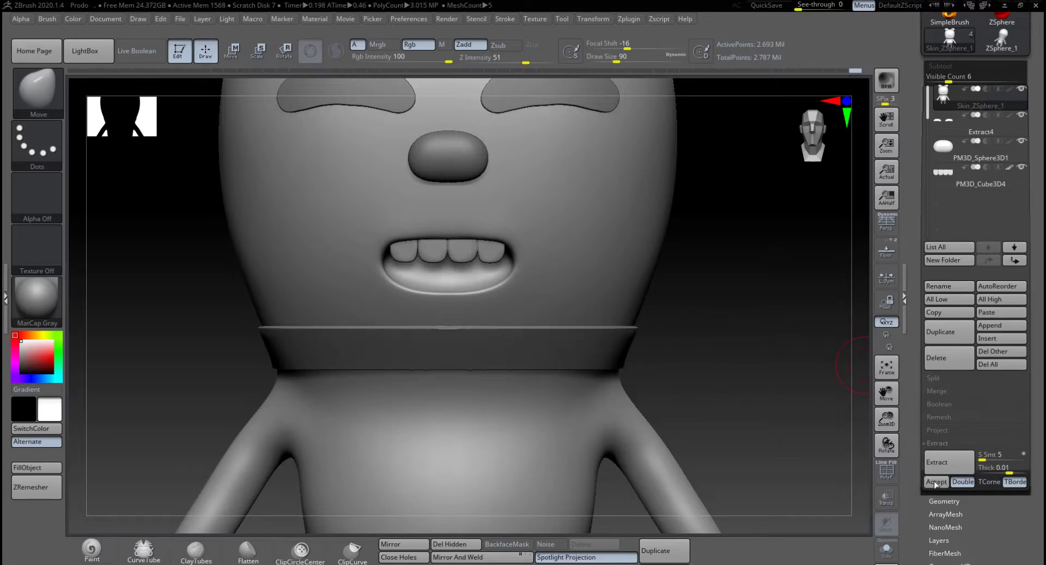
left_click(936, 481)
Step: Lower the extracted collar by about 0.15 toward the shoulders with the Move gizmo
left_click_drag(664, 284, 728, 292)
key("w")
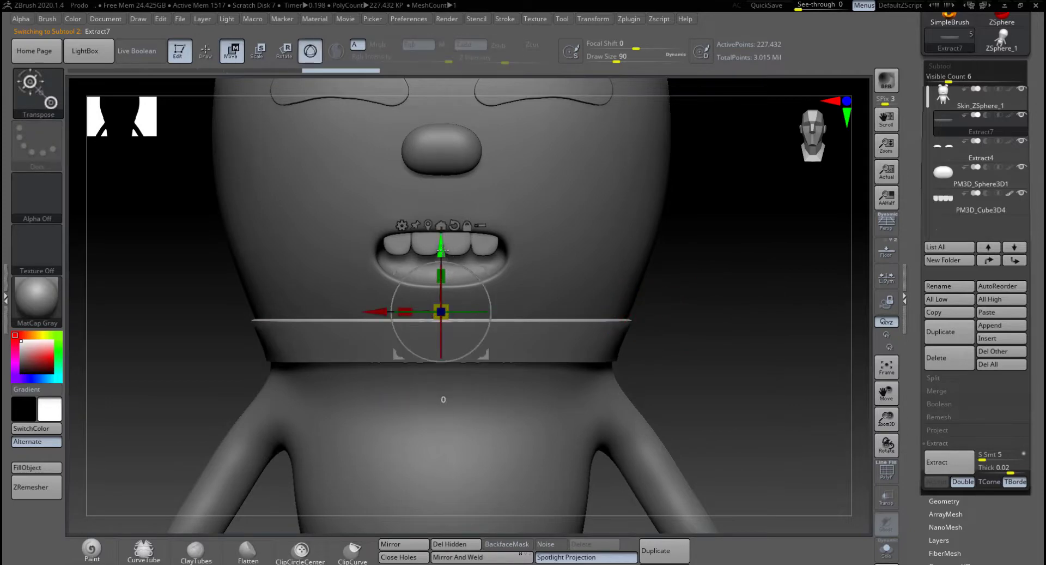
left_click_drag(442, 250, 441, 273)
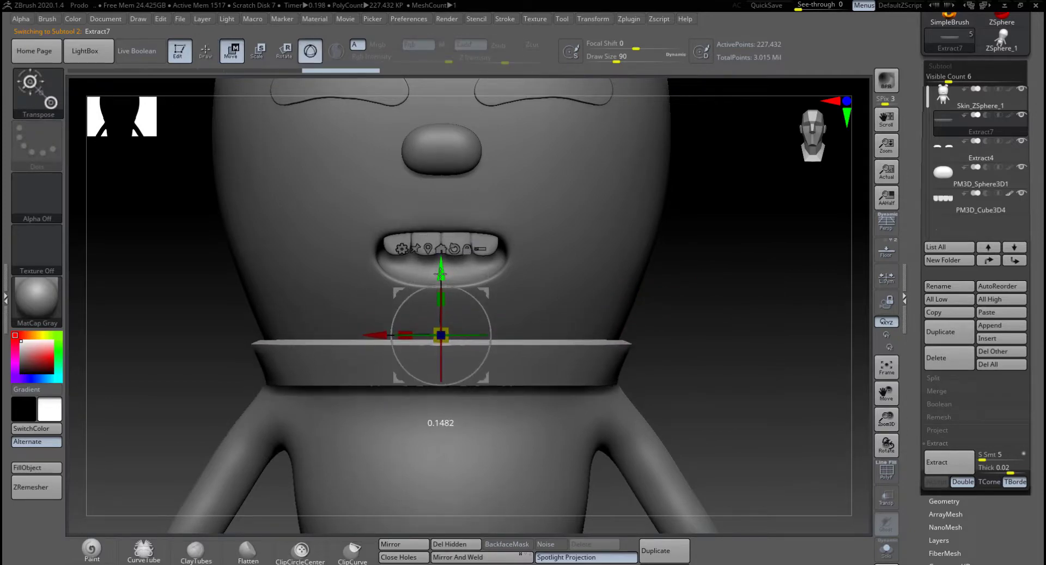
Step: Scale the collar slightly narrower across its width and depth, and raise it a little on the neck
left_click_drag(703, 273, 500, 320)
left_click_drag(405, 334, 413, 334)
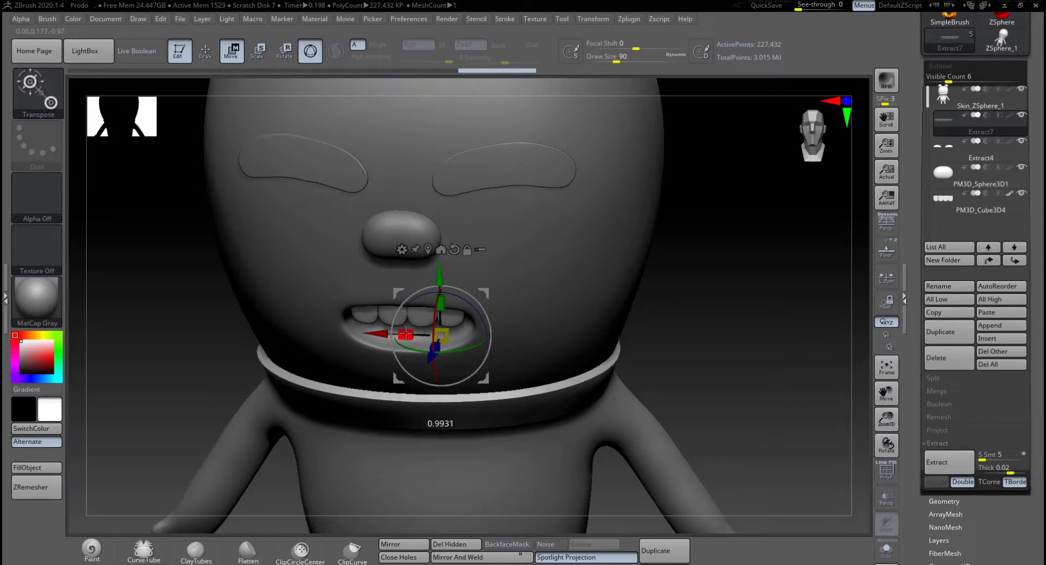
left_click_drag(705, 315, 754, 311)
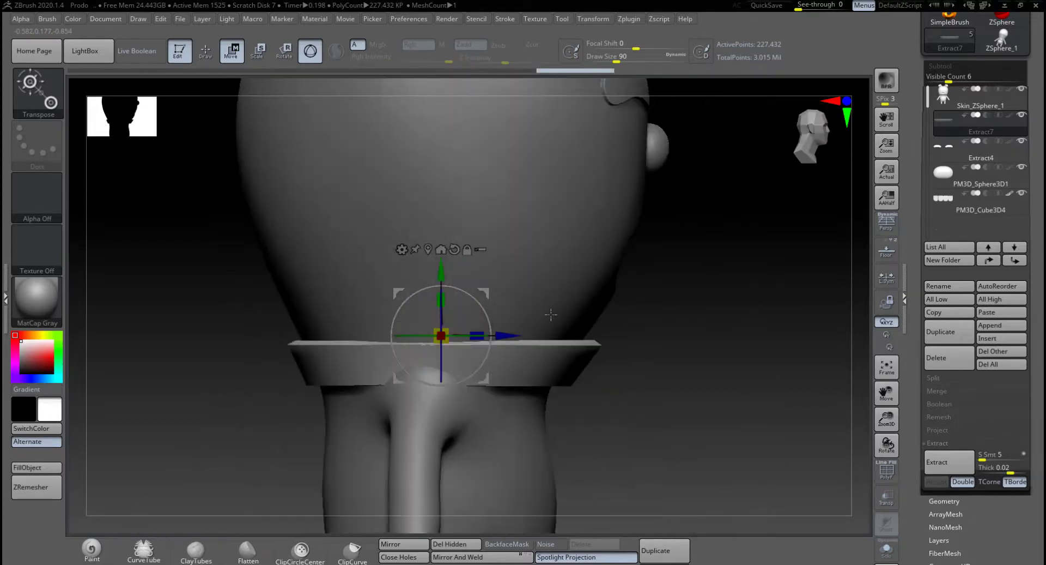
left_click_drag(479, 333, 477, 334)
mouse_move(693, 322)
left_mouse_down()
mouse_move(652, 324)
mouse_move(713, 322)
mouse_move(685, 313)
left_mouse_up()
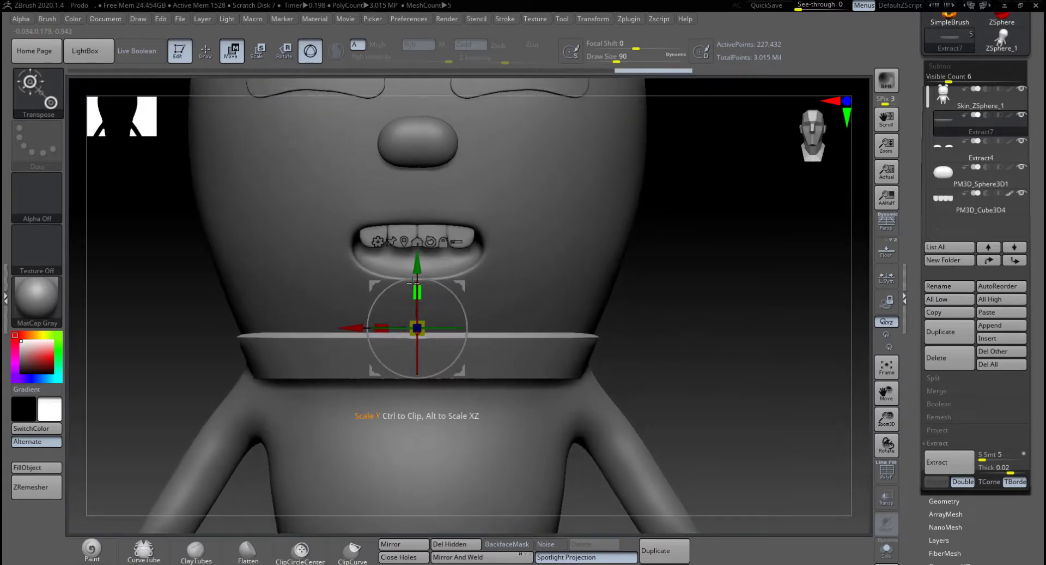
left_click_drag(417, 263, 418, 256)
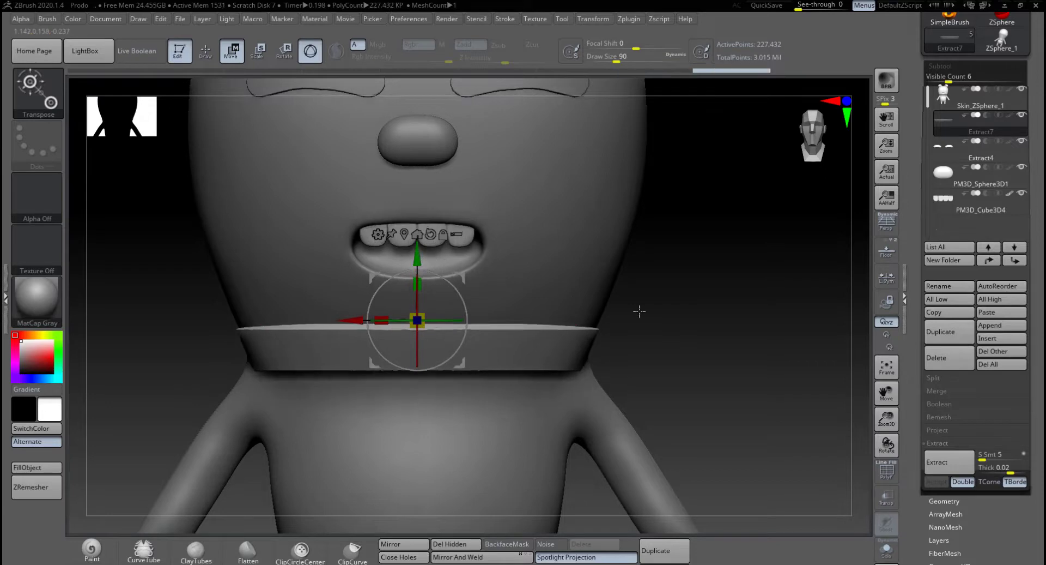
left_click_drag(633, 355, 685, 315)
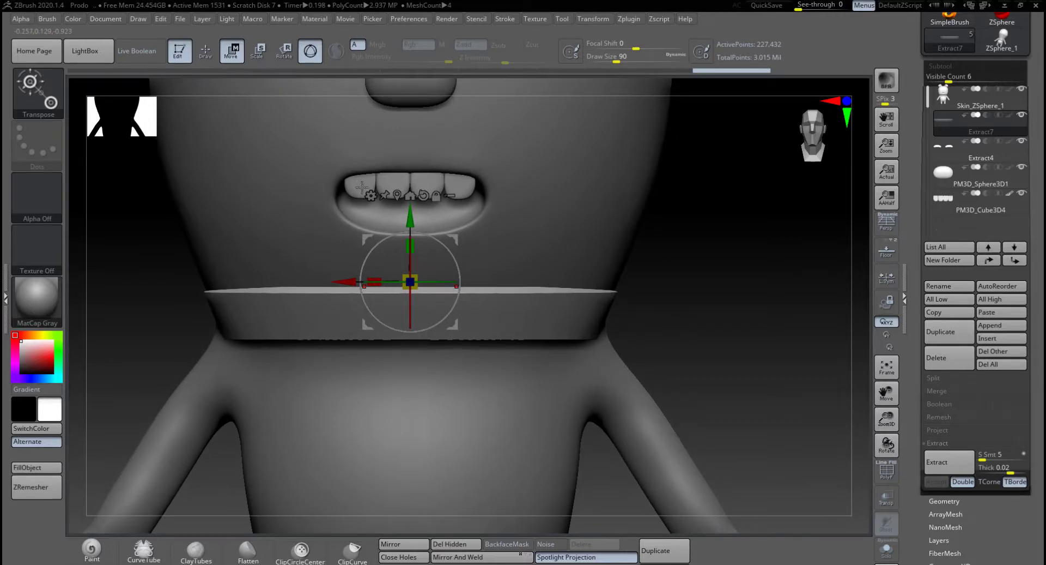
Step: Pull the collar's side ends outward over the shoulders using the Move brush with a Draw Size of 234
key("q")
key("space")
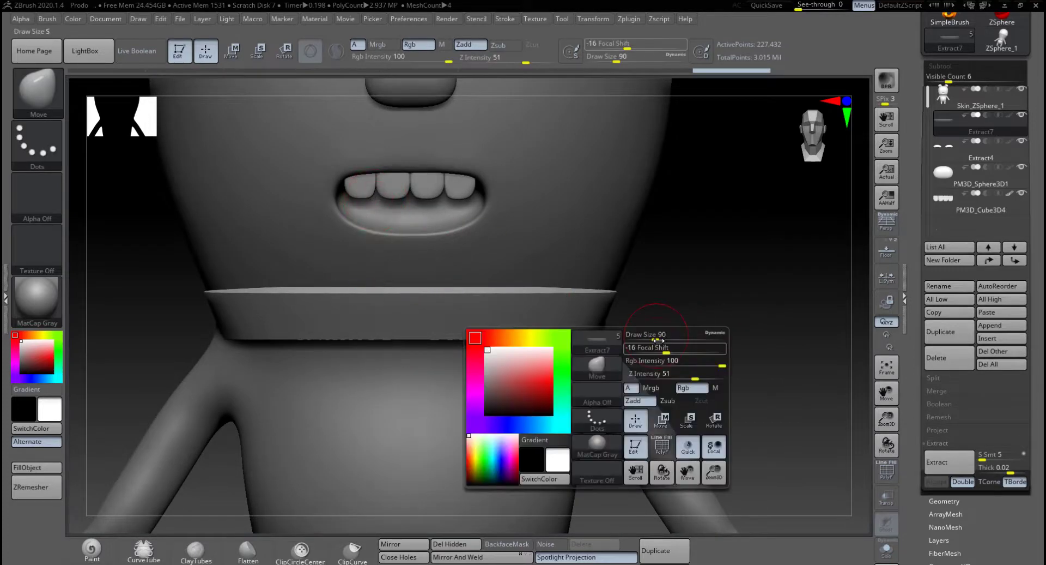
left_click_drag(660, 338, 674, 339)
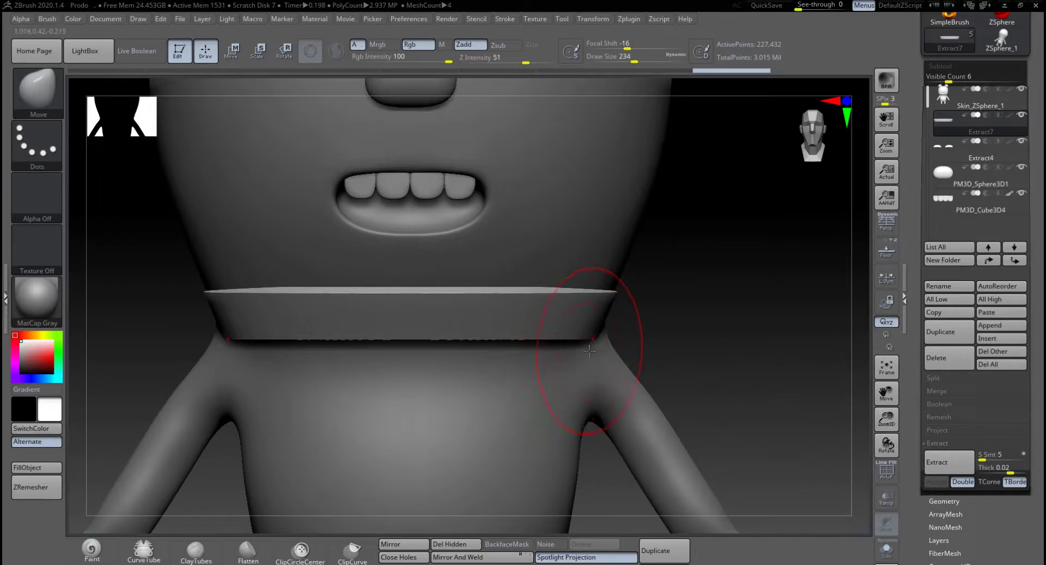
left_click_drag(597, 342, 608, 341)
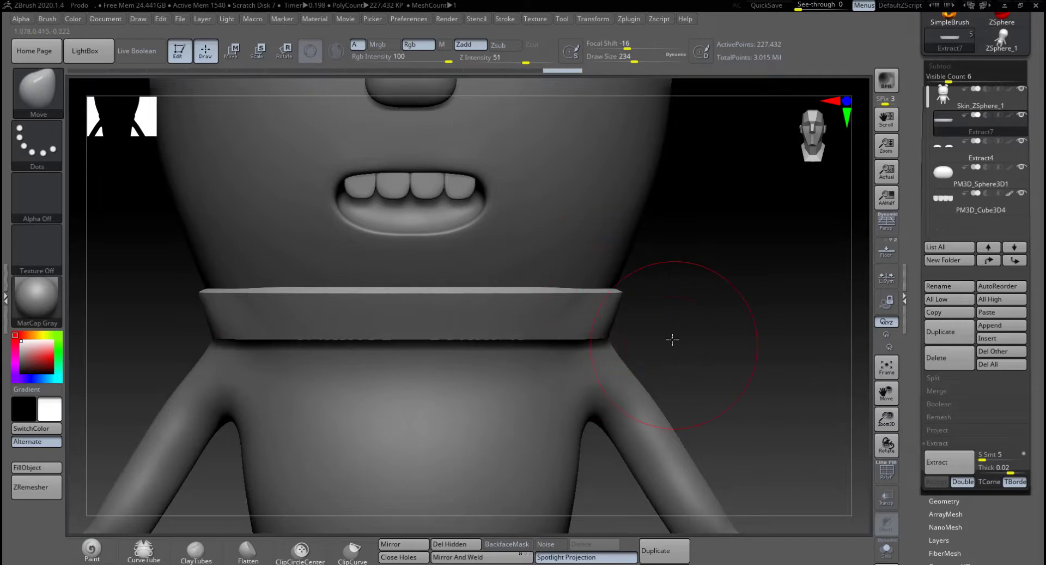
Step: Fit the collar around the back of the shoulders with the Move brush, reducing the Draw Size to 112
left_click_drag(672, 339, 605, 334)
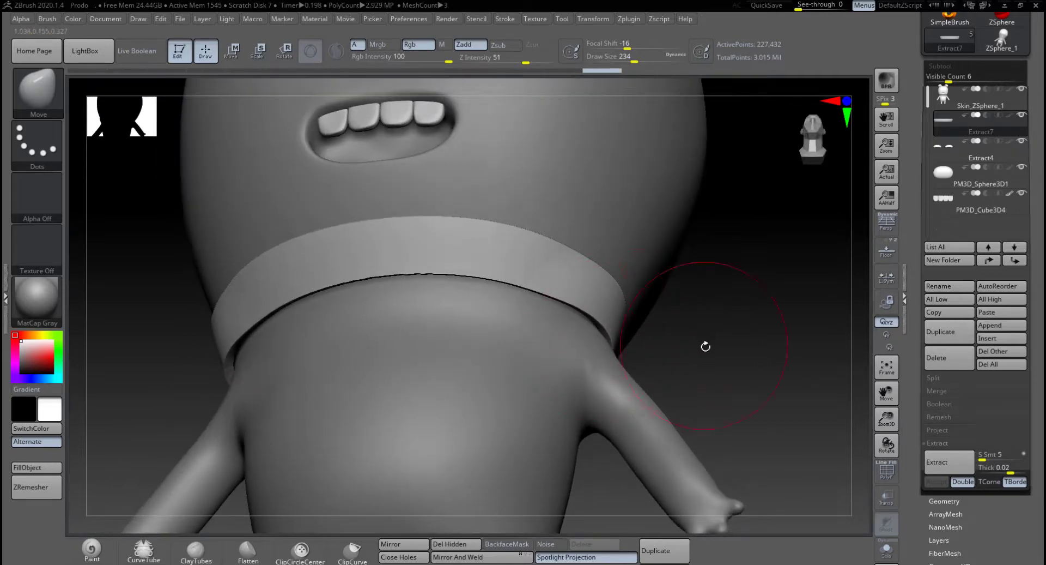
mouse_move(706, 346)
left_mouse_down()
mouse_move(654, 350)
mouse_move(383, 294)
left_mouse_up()
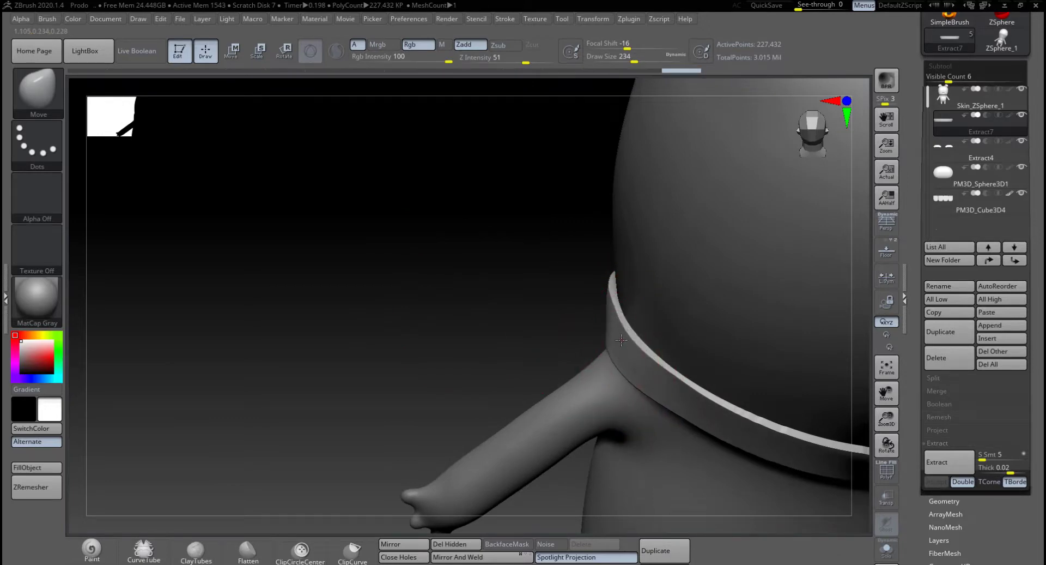
mouse_move(502, 340)
left_mouse_down()
mouse_move(591, 309)
mouse_move(710, 311)
mouse_move(619, 302)
left_mouse_up()
key("space")
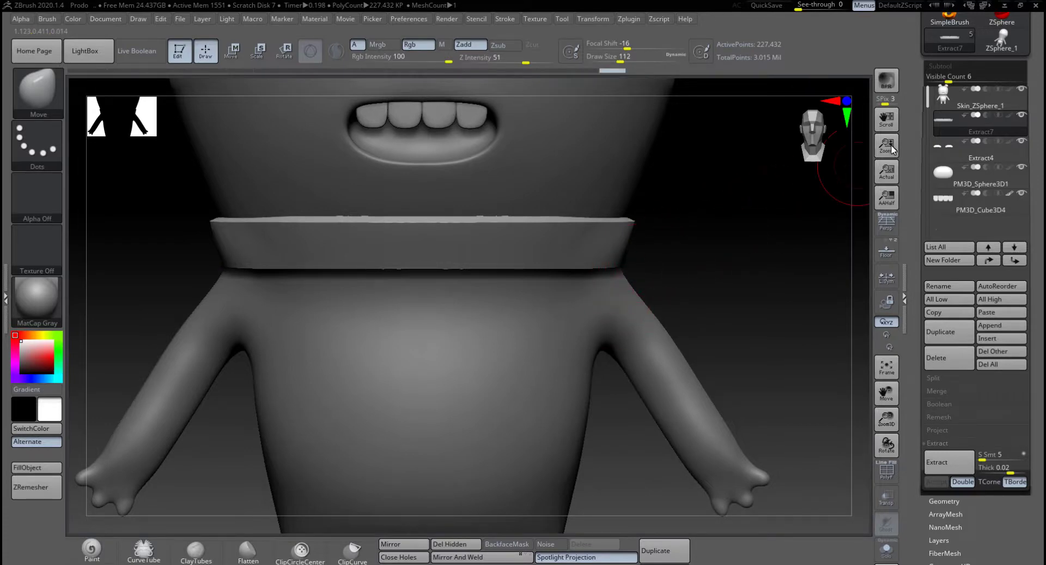
Step: Select the body, turn on transparency, and round out the shoulders under the collar with the Move brush at Draw Size 167
left_click(950, 100)
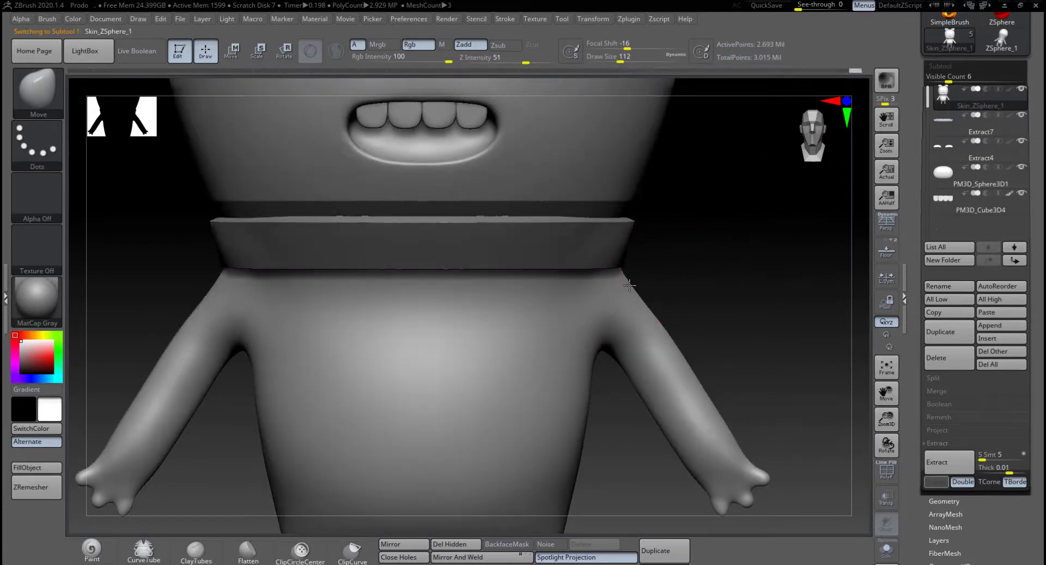
key("space")
left_click_drag(634, 283, 646, 283)
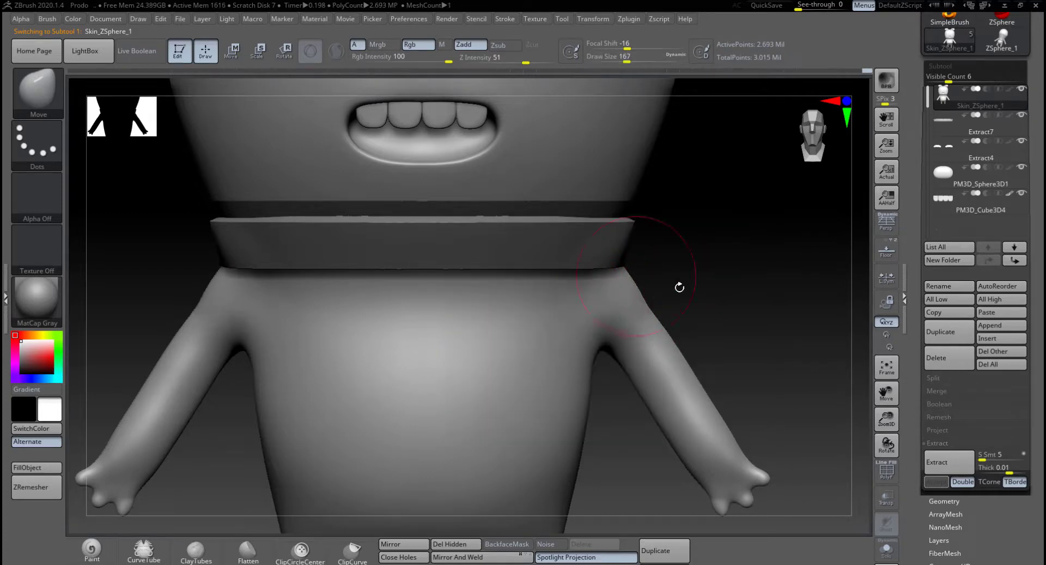
left_click(890, 499)
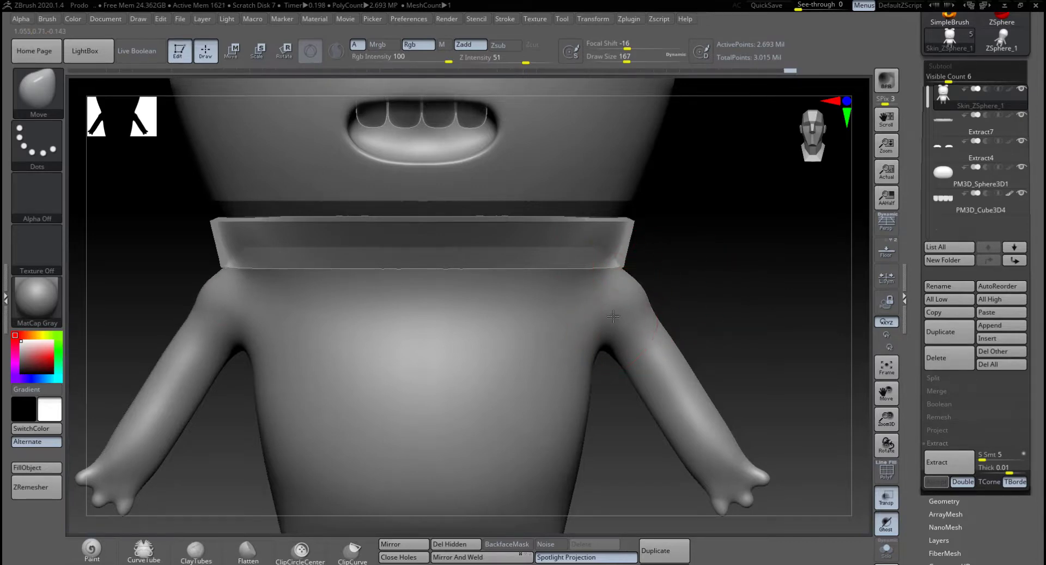
key("shift")
mouse_move(731, 284)
left_mouse_down()
mouse_move(682, 292)
mouse_move(730, 284)
mouse_move(635, 275)
left_mouse_up()
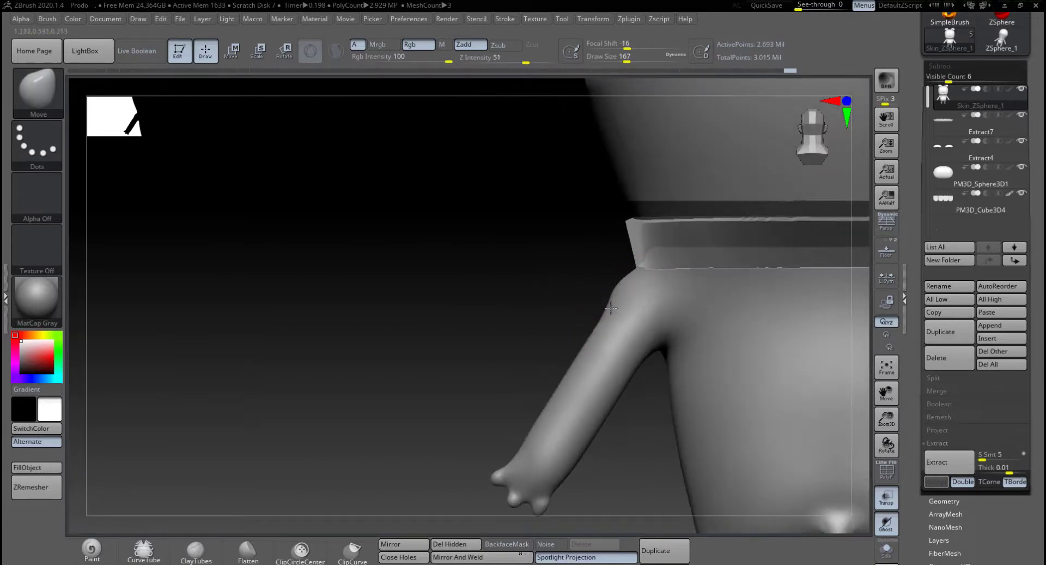
left_click_drag(577, 305, 583, 270)
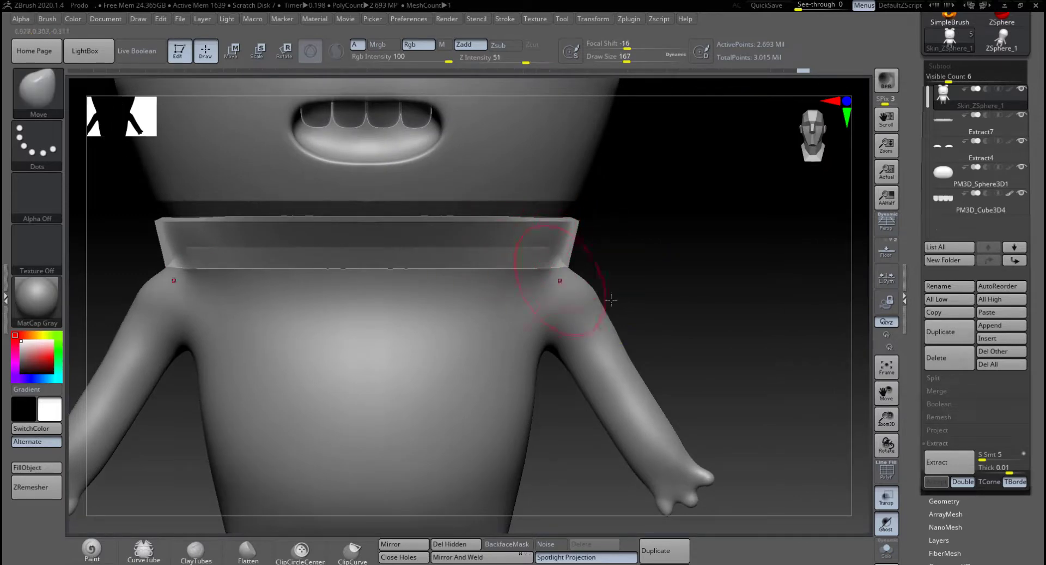
Step: Select the collar, turn off transparency, and smooth the surface along its front and side ends
left_click(536, 237, "alt")
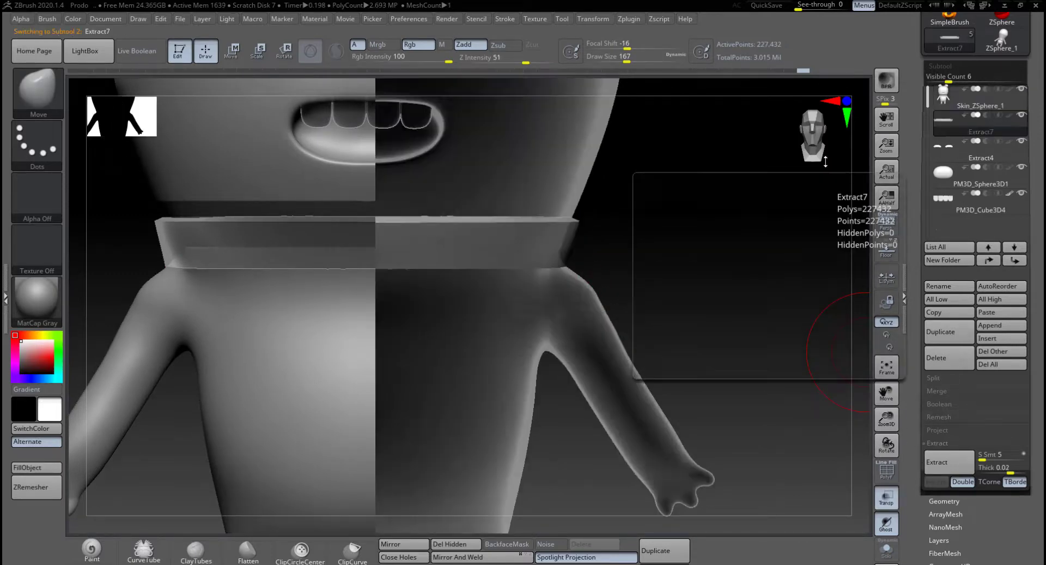
left_click(887, 497)
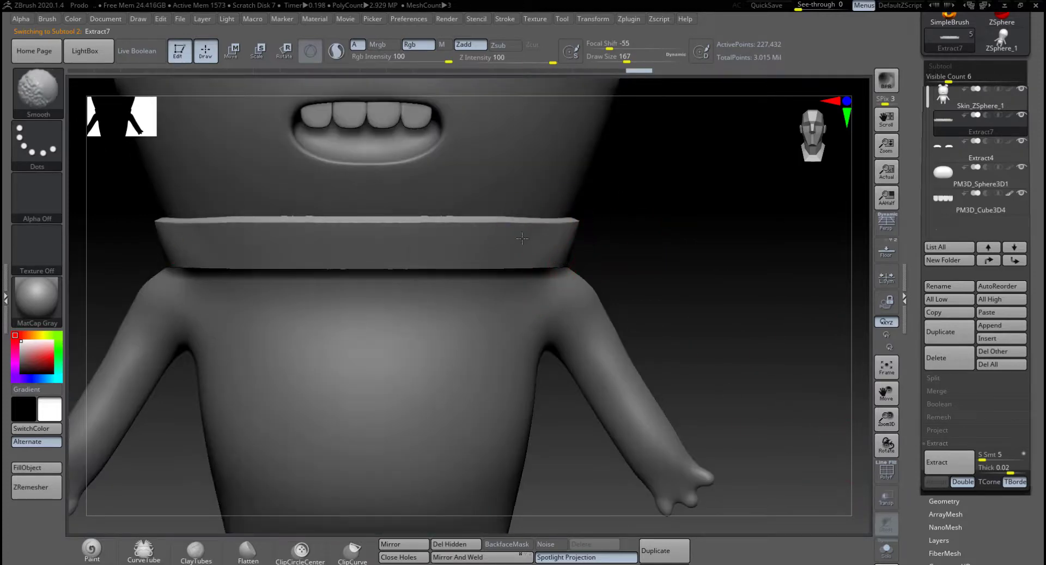
mouse_move(548, 237)
left_mouse_down("shift")
mouse_move(560, 251)
mouse_move(550, 245)
left_mouse_up("shift")
left_click_drag(482, 233, 573, 238, "shift")
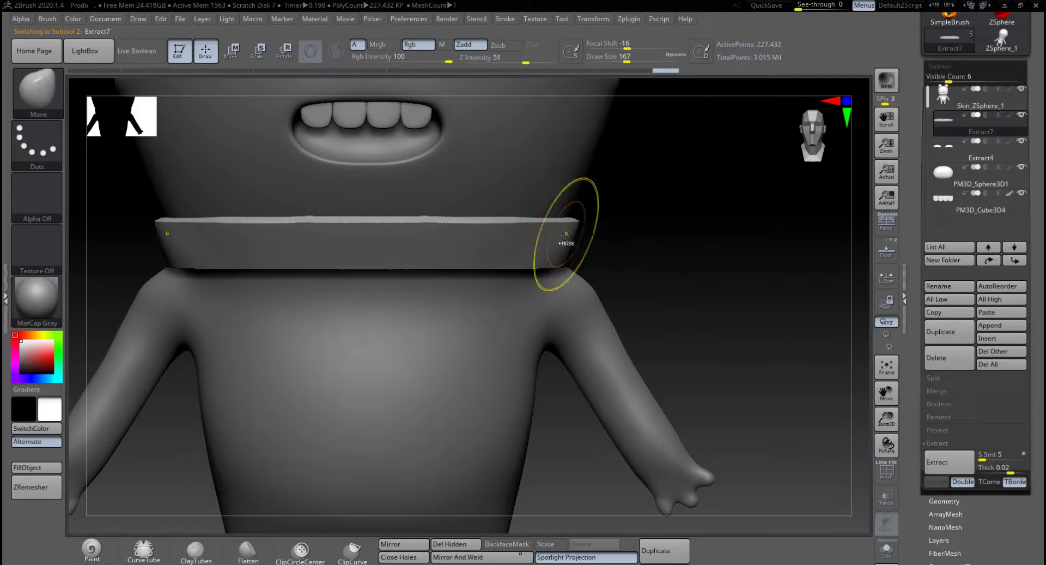
mouse_move(677, 233)
left_mouse_down()
mouse_move(715, 266)
mouse_move(712, 224)
mouse_move(656, 249)
left_mouse_up()
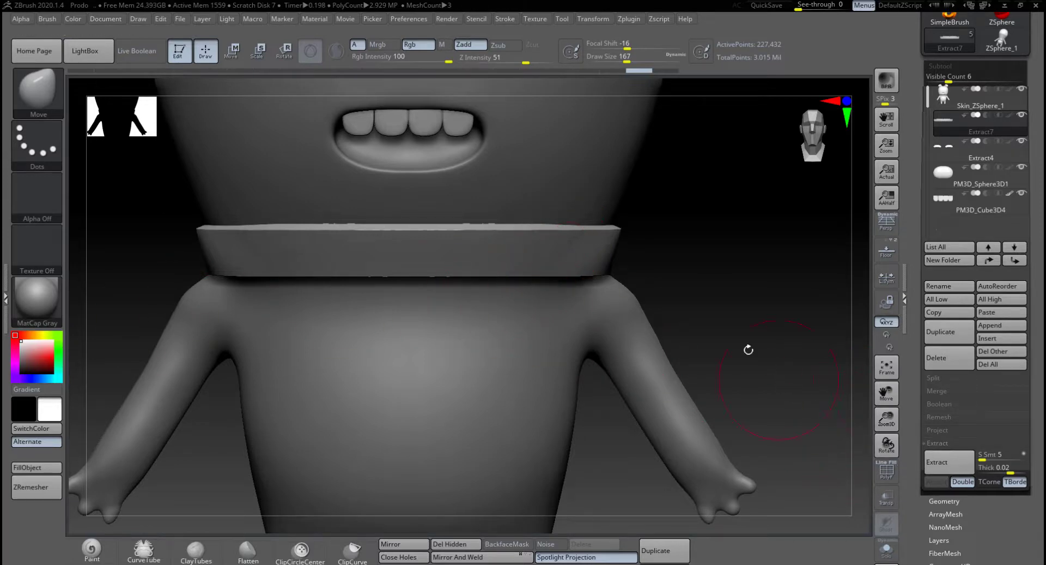
key("shift")
left_click_drag(580, 250, 560, 246, "shift")
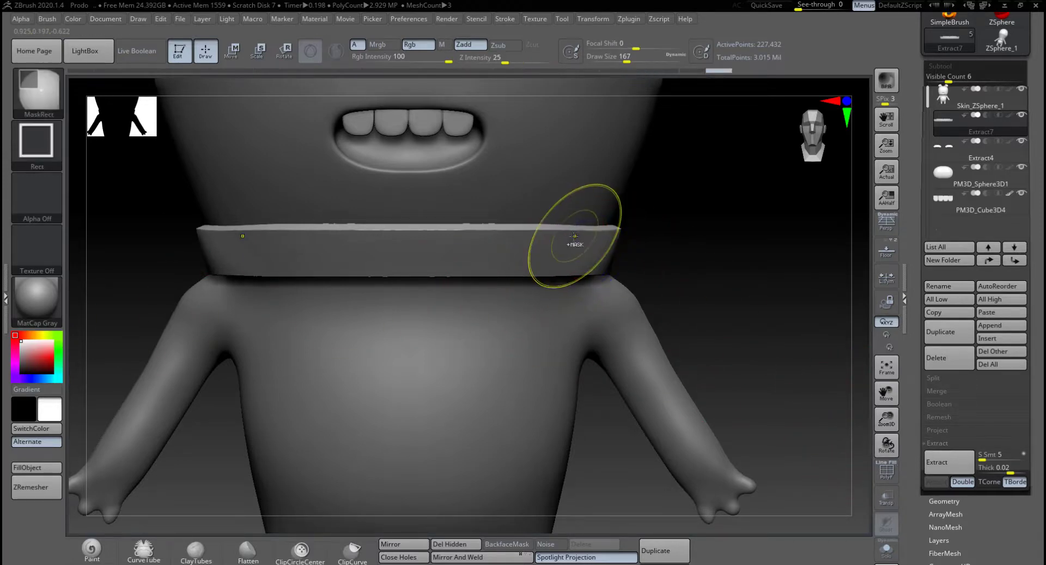
key("ctrl+z")
Step: Isolate the collar subtool and display its polygon wireframe
left_click_drag(692, 290, 774, 247)
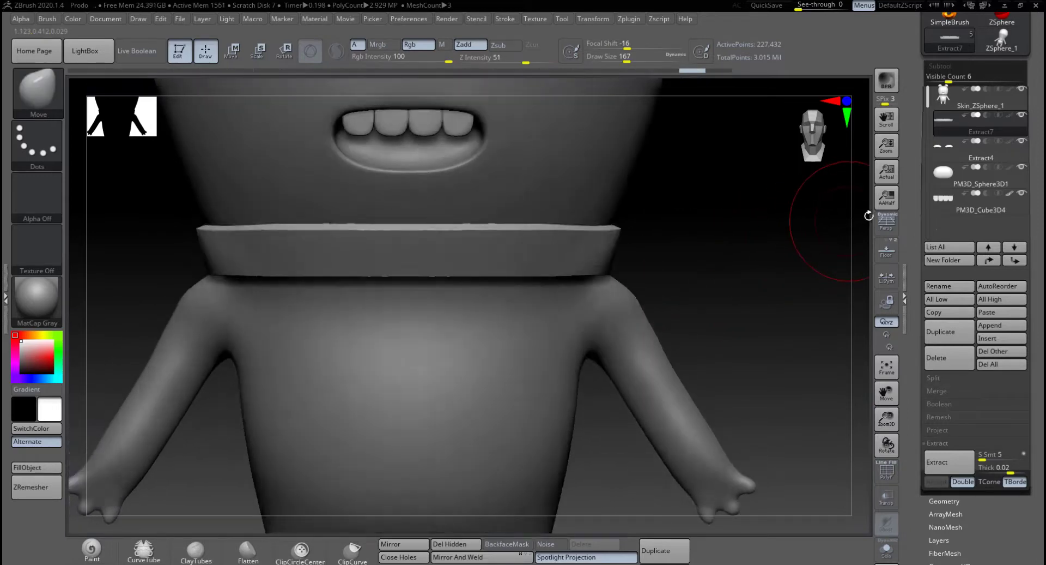
left_click(1021, 115, "shift")
left_click_drag(703, 272, 709, 321)
left_click(886, 470)
left_click_drag(798, 412, 701, 397, "alt")
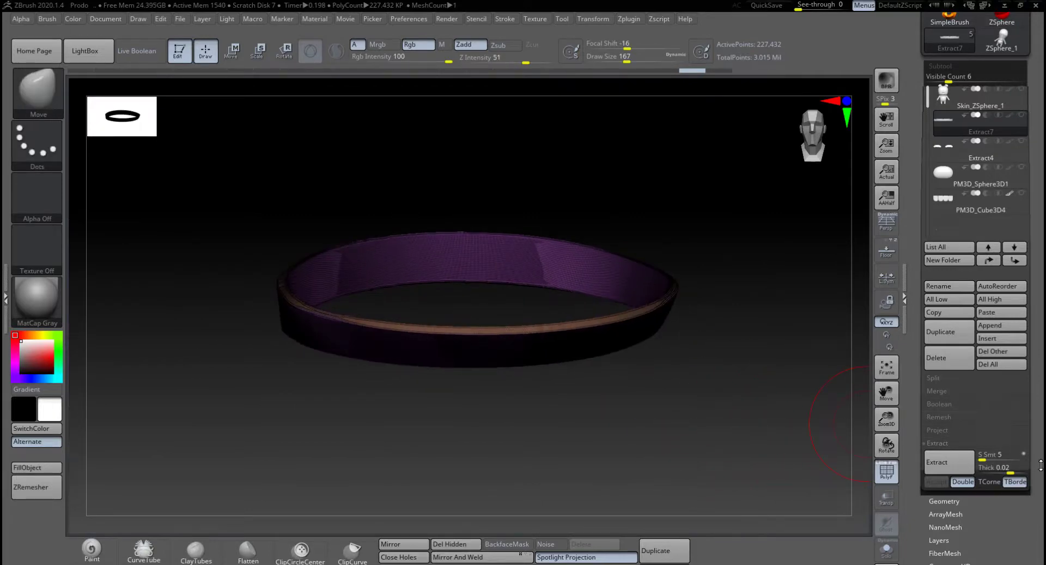
Step: Try rebuilding the collar mesh with DynaMesh at resolution 128
scroll(983, 432, "down", 3)
left_click(942, 412)
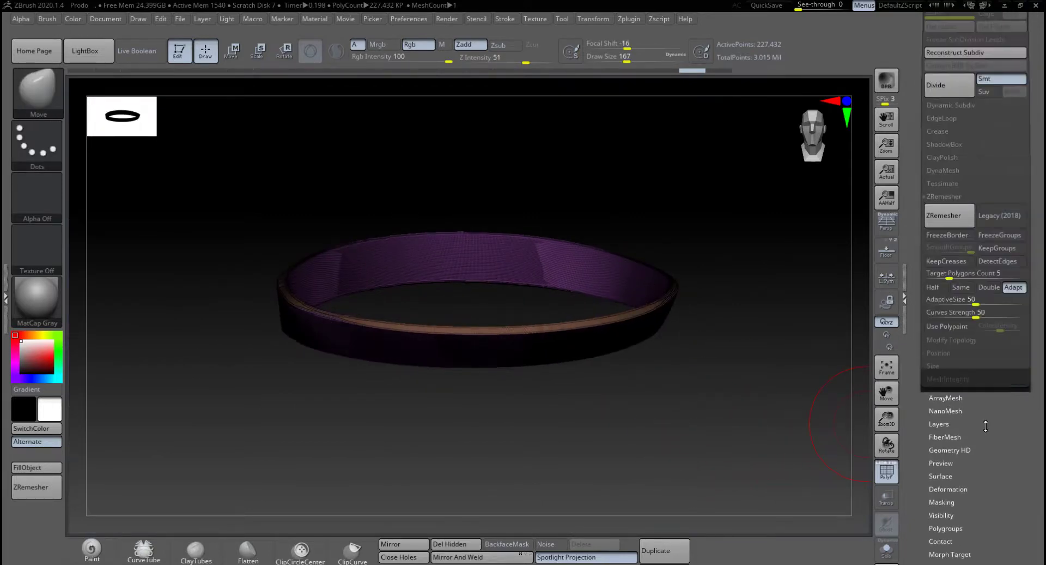
left_click(947, 222)
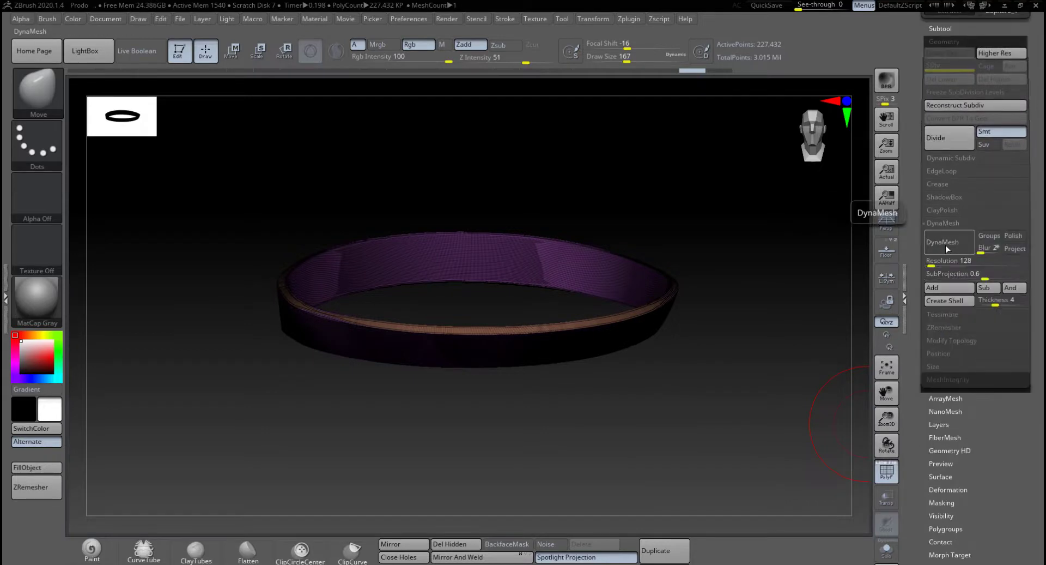
left_click(946, 243)
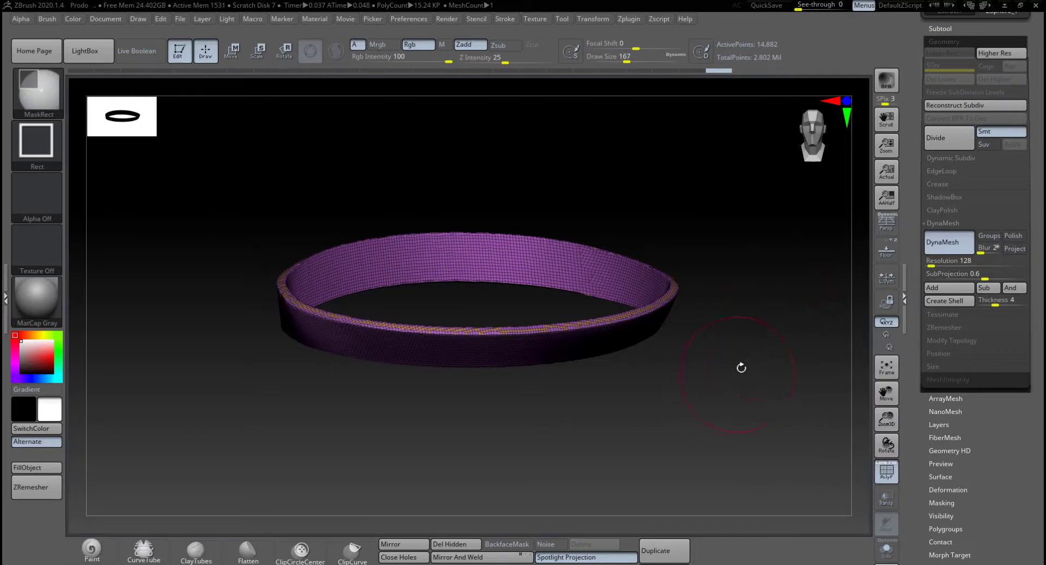
Step: Hide the wireframe, try smoothing the collar's rim at Draw Size 27, and undo the DynaMesh
left_click(887, 470)
right_click_drag(813, 431, 707, 357, "alt")
key("space")
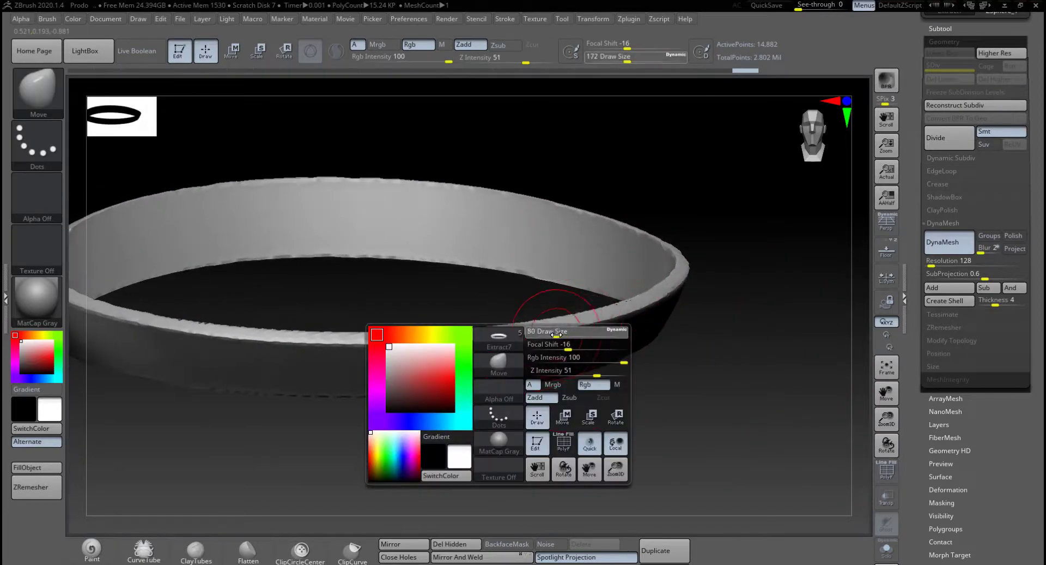
key("shift")
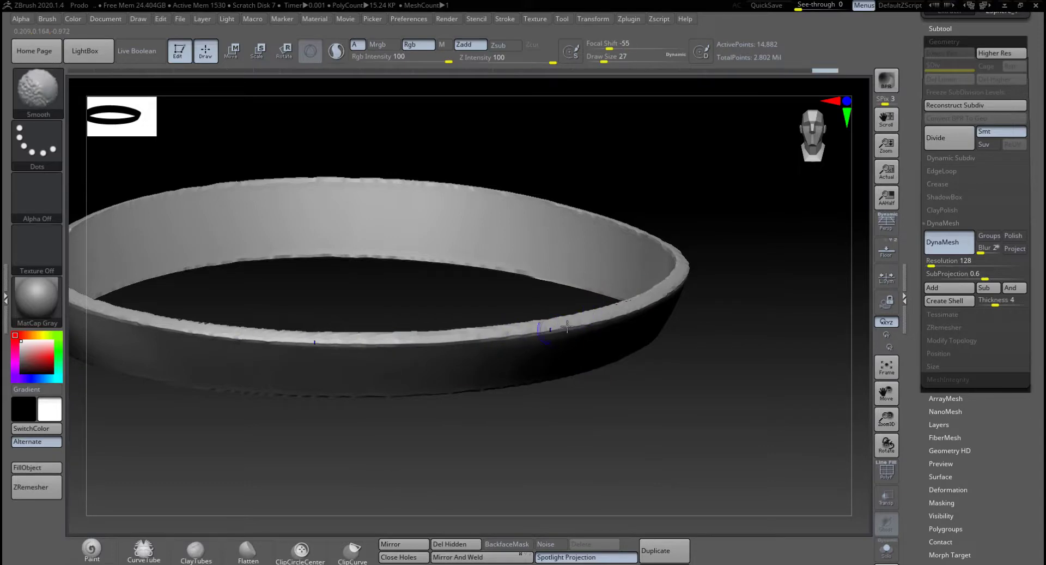
key("ctrl+shift")
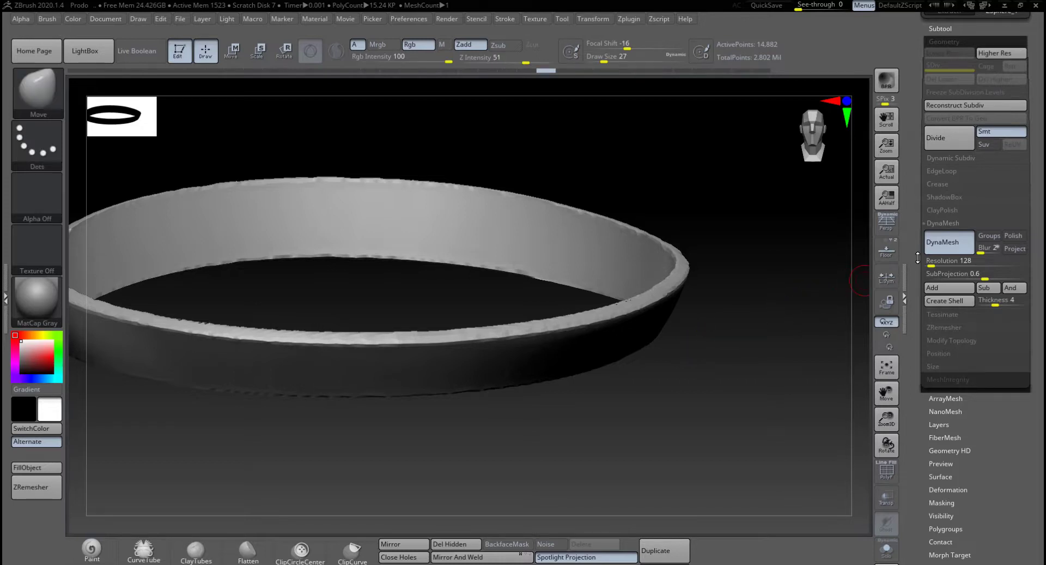
key("ctrl+z")
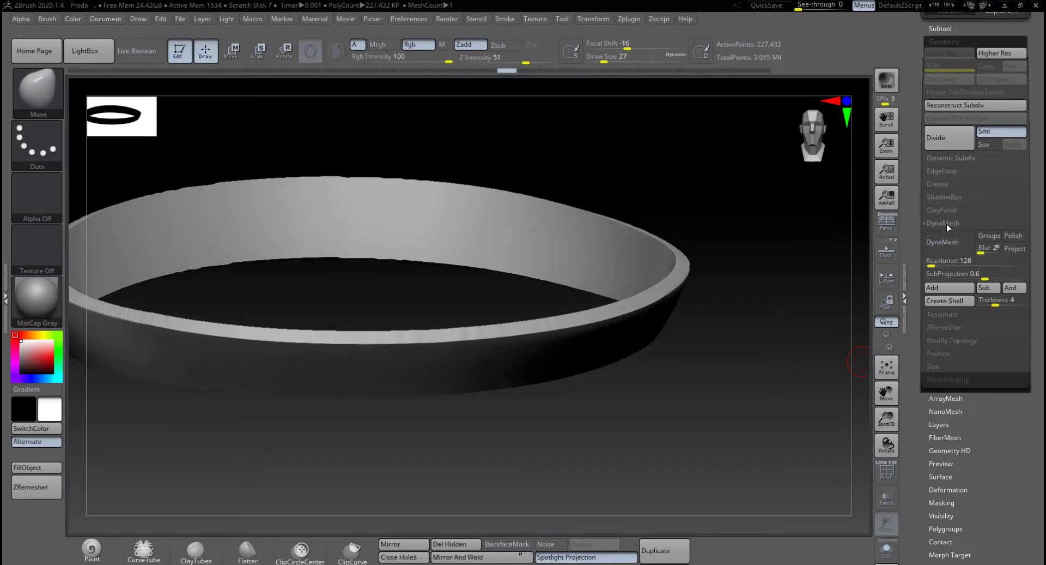
Step: Try ZRemesher on the collar with Target Polygons Count 5 and smoothing along its rim at Draw Size 56, and undo both
left_click(946, 326)
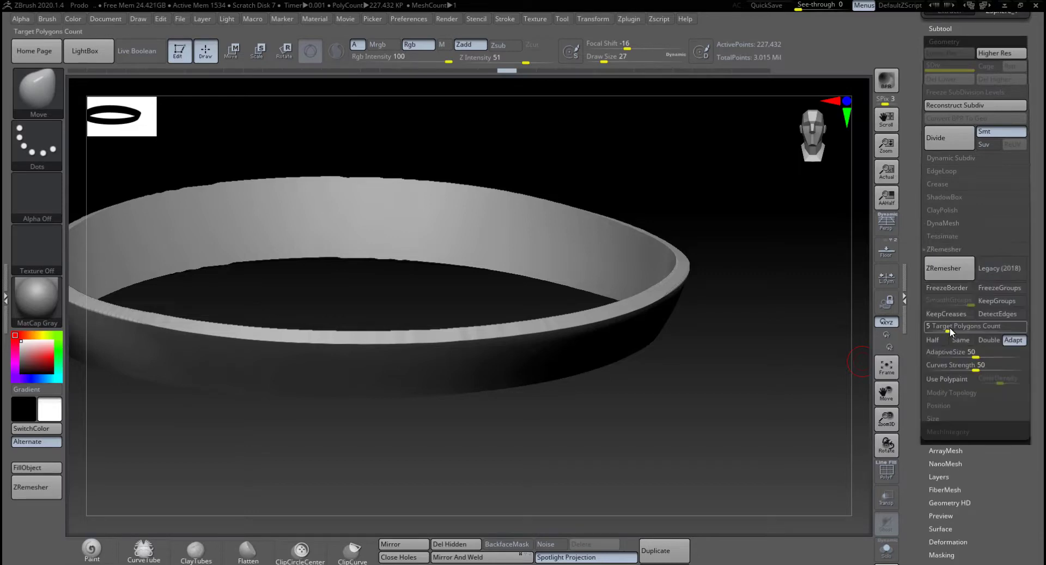
left_click(949, 270)
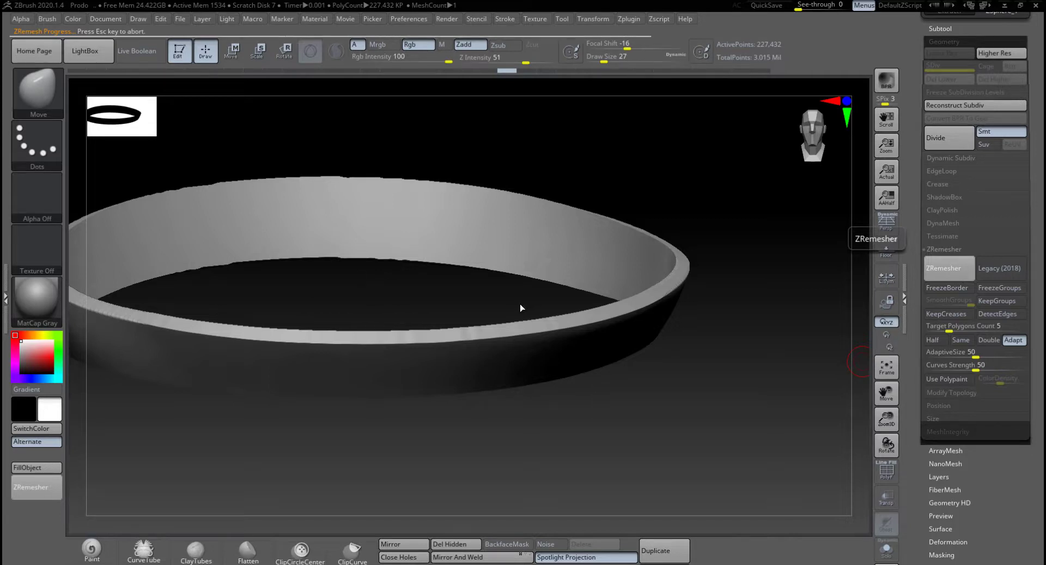
key("space")
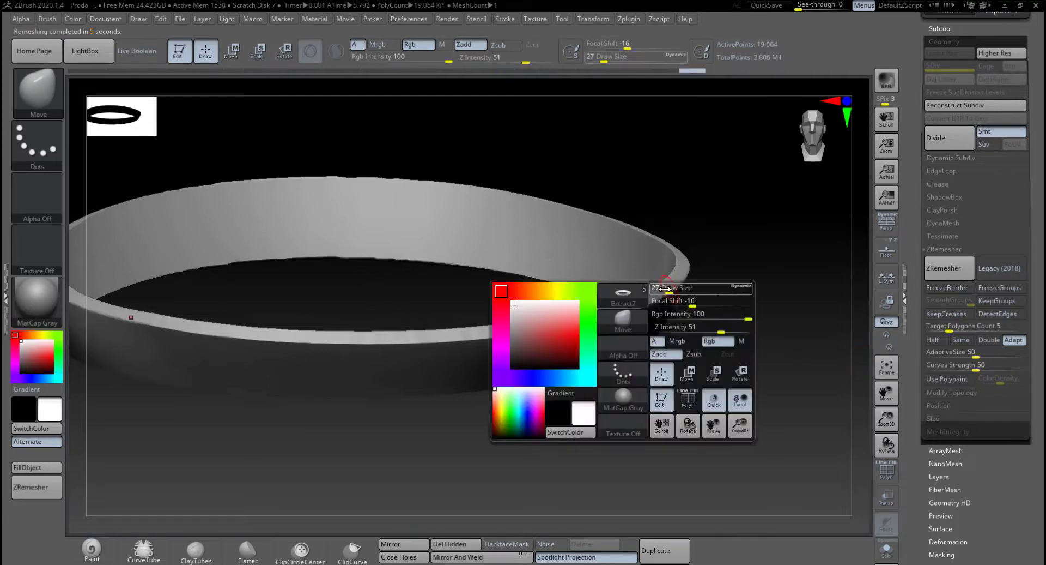
mouse_move(670, 291)
left_mouse_down()
mouse_move(724, 292)
mouse_move(729, 241)
left_mouse_up()
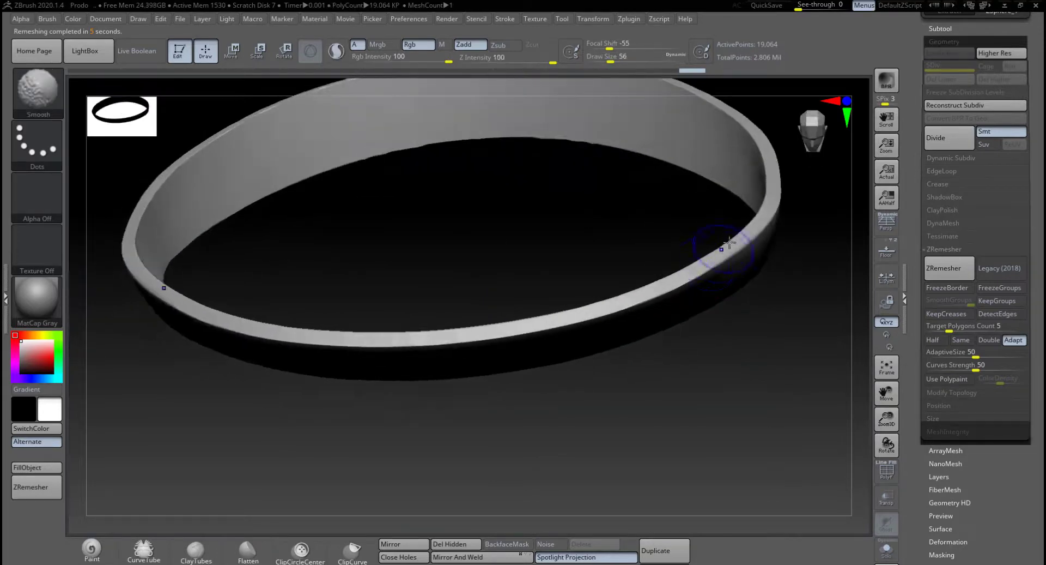
mouse_move(691, 272)
left_mouse_down("shift")
mouse_move(611, 302)
mouse_move(419, 336)
left_mouse_up("shift")
mouse_move(507, 325)
left_mouse_down()
mouse_move(467, 310)
mouse_move(611, 269)
mouse_move(615, 341)
mouse_move(682, 404)
left_mouse_up()
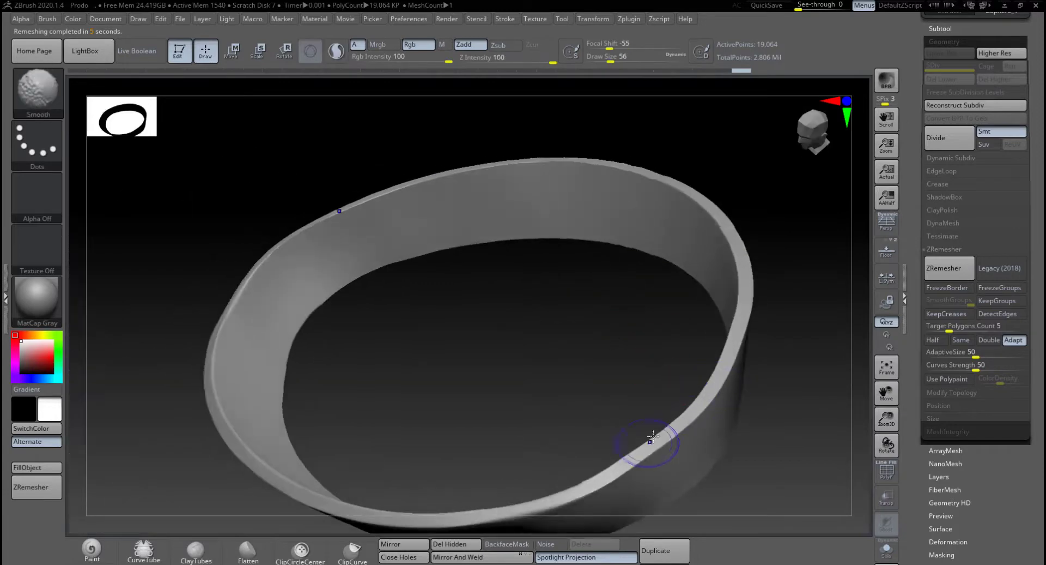
mouse_move(684, 356)
left_mouse_down()
mouse_move(635, 345)
mouse_move(635, 336)
left_mouse_up()
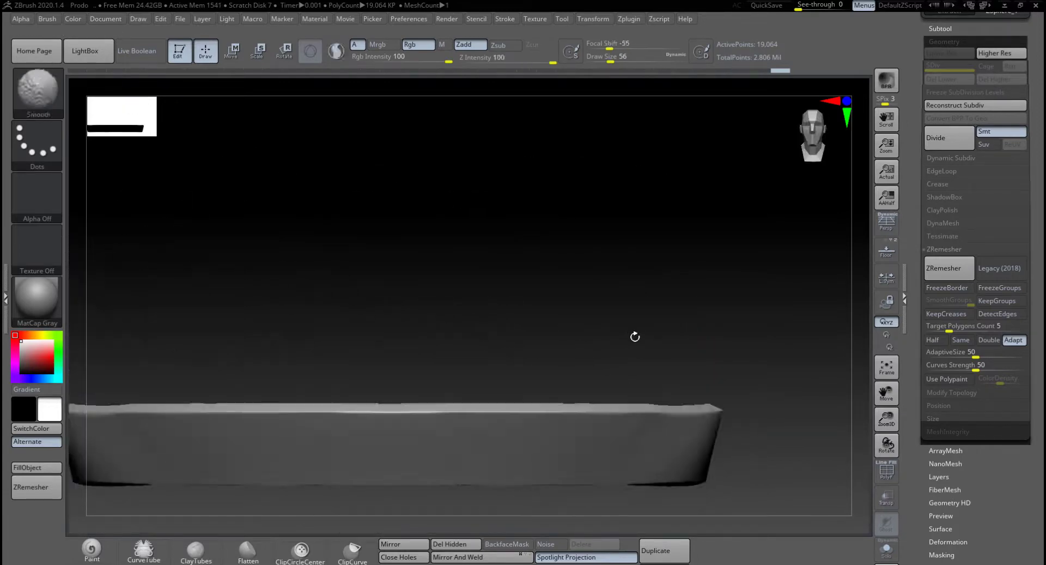
key("ctrl")
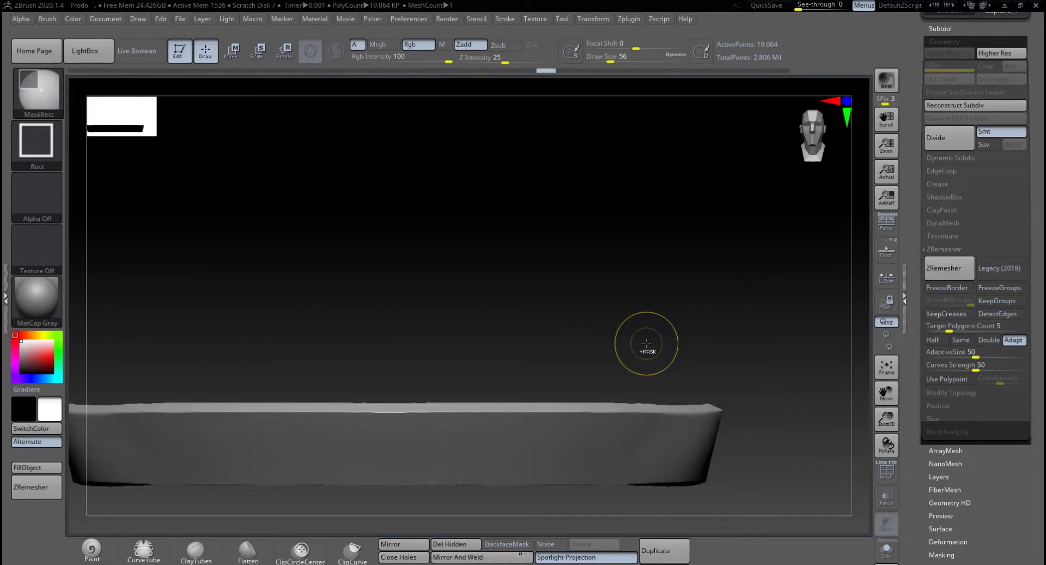
key("ctrl+z")
Step: Check the collar's wireframe and retopologise it with ZRemesher at Target Polygons Count 5
mouse_move(734, 341)
left_mouse_down("alt")
mouse_move(736, 296)
mouse_move(777, 316)
left_mouse_up("alt")
left_click(878, 472)
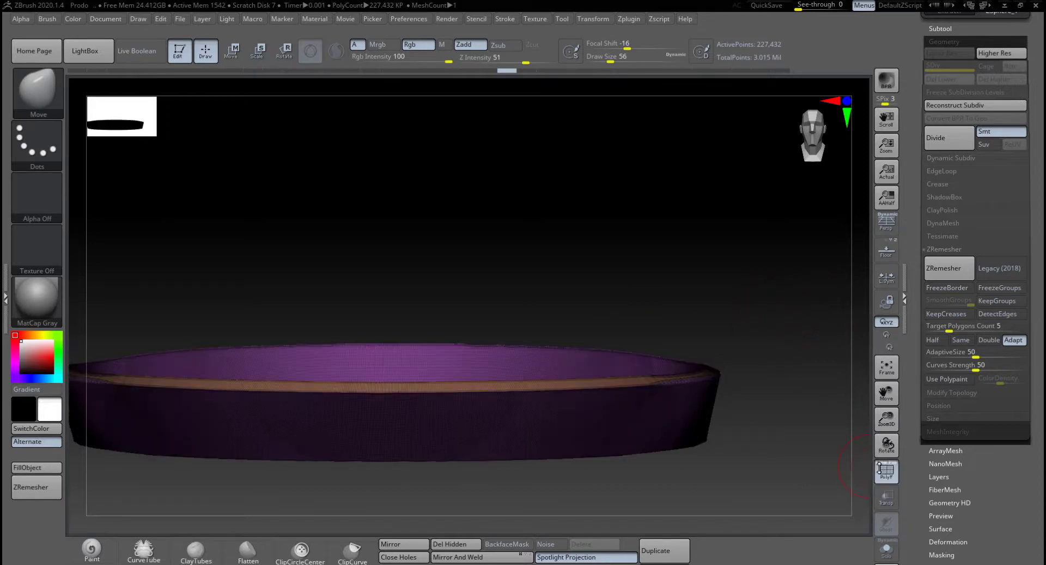
left_click(879, 472)
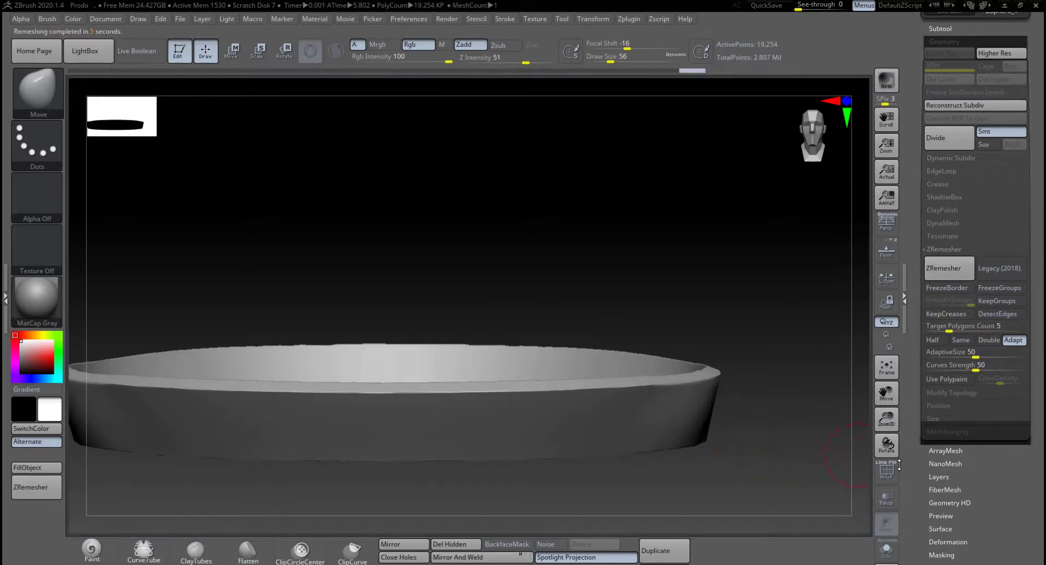
Step: Even out the collar's surface and rim with the Polish deformation
scroll(990, 480, "down", 3)
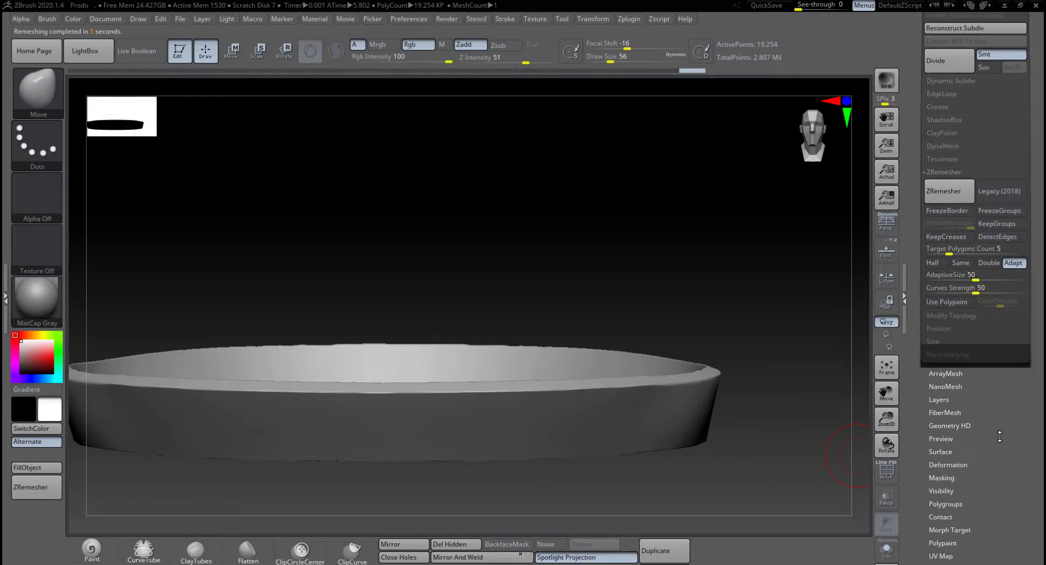
left_click(950, 462)
left_click_drag(767, 201, 774, 305)
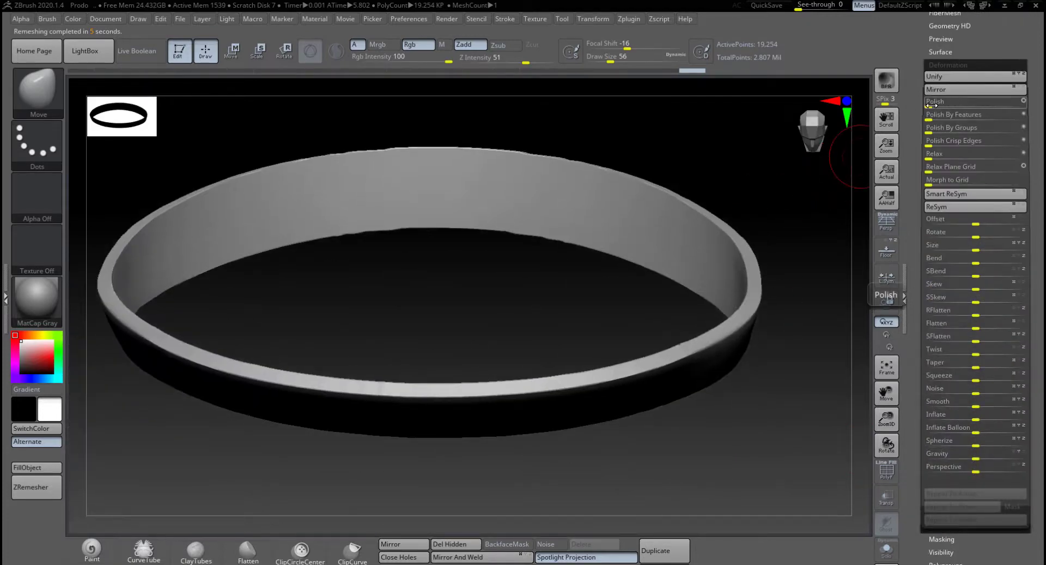
left_click_drag(932, 106, 989, 107)
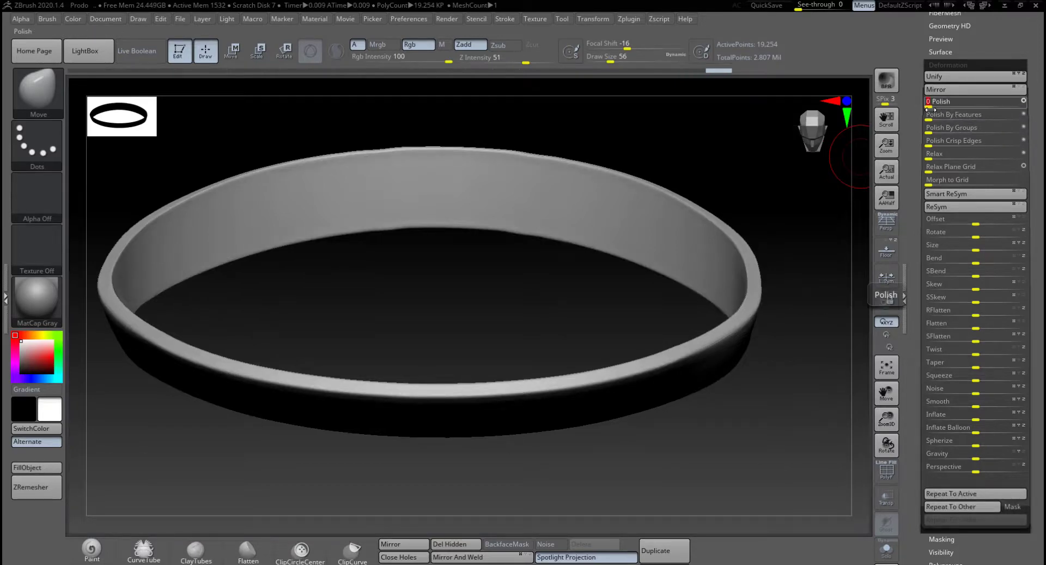
key("ctrl")
left_click_drag(929, 105, 966, 107)
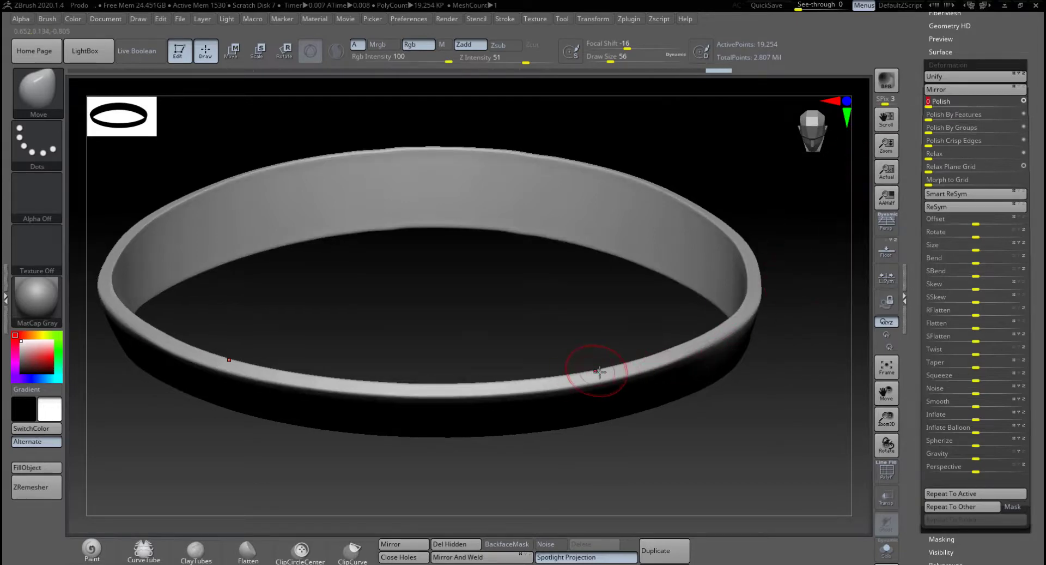
Step: Straighten the collar's wavy upper edge along its side with the Move brush at Draw Size 116
mouse_move(807, 371)
left_mouse_down()
mouse_move(818, 247)
mouse_move(770, 314)
mouse_move(771, 334)
mouse_move(754, 329)
mouse_move(754, 315)
mouse_move(609, 401)
mouse_move(603, 362)
left_mouse_up()
key("space")
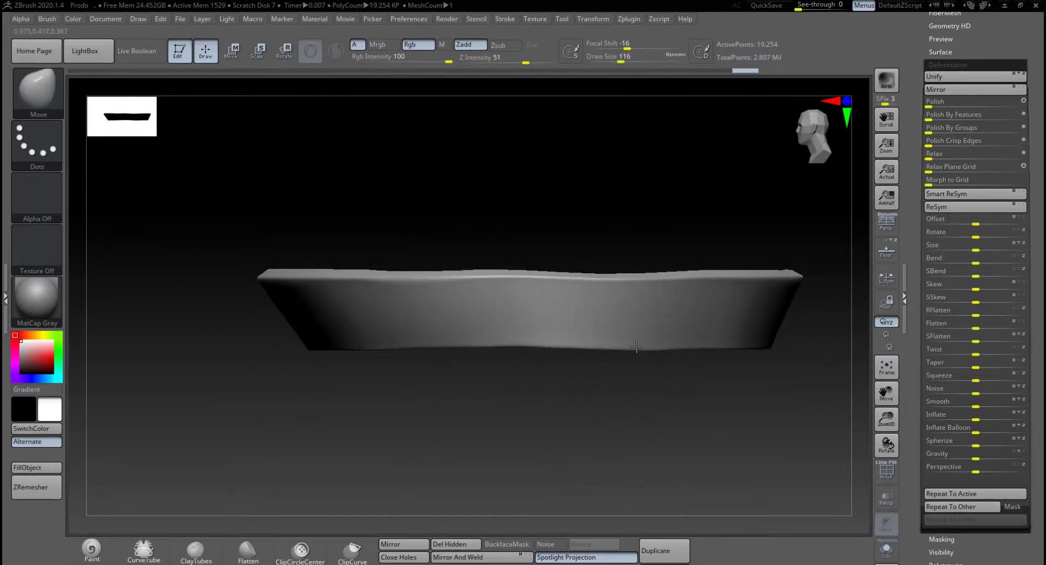
left_click_drag(635, 280, 662, 276)
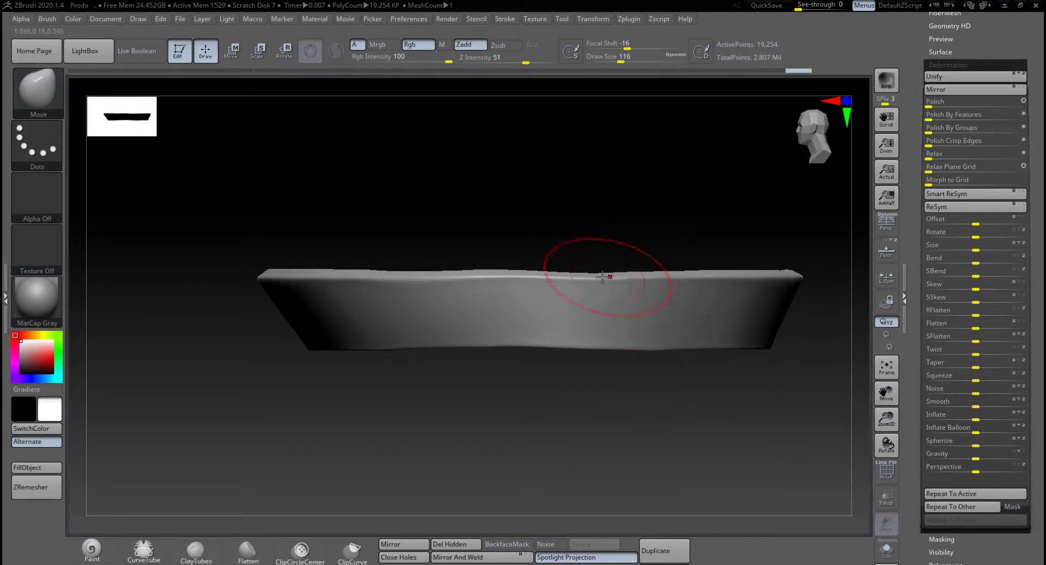
left_click_drag(593, 279, 592, 277)
left_click_drag(444, 279, 448, 276)
mouse_move(516, 252)
left_mouse_down()
mouse_move(630, 229)
mouse_move(642, 294)
mouse_move(609, 306)
left_mouse_up()
Step: Smooth the collar's rounded side end and its upper rim
left_click_drag(466, 311, 477, 306, "shift")
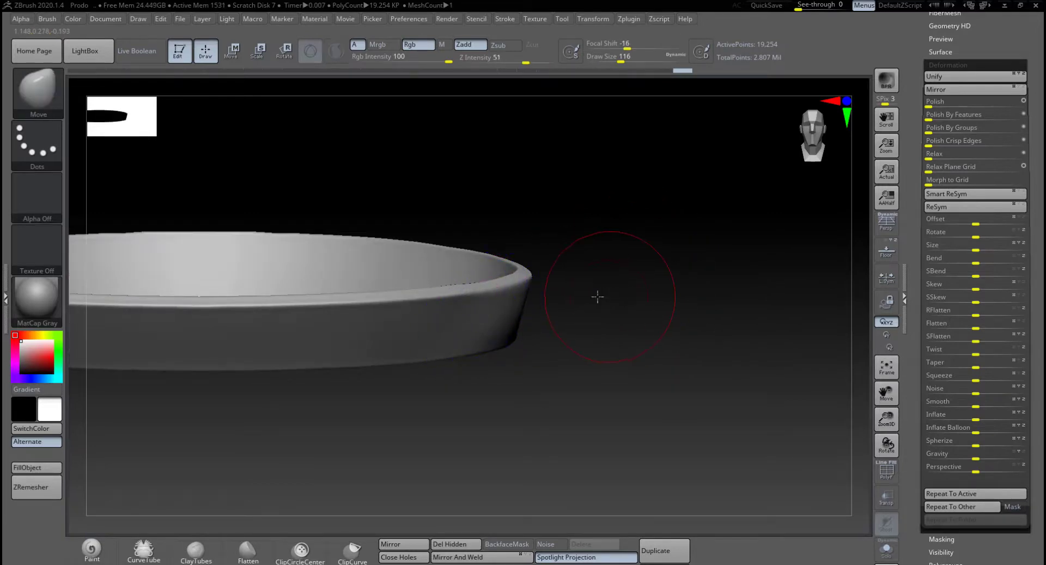
left_click_drag(598, 297, 580, 327)
left_click_drag(512, 311, 532, 289, "shift")
left_click_drag(550, 273, 570, 253, "shift")
left_click_drag(642, 320, 855, 299)
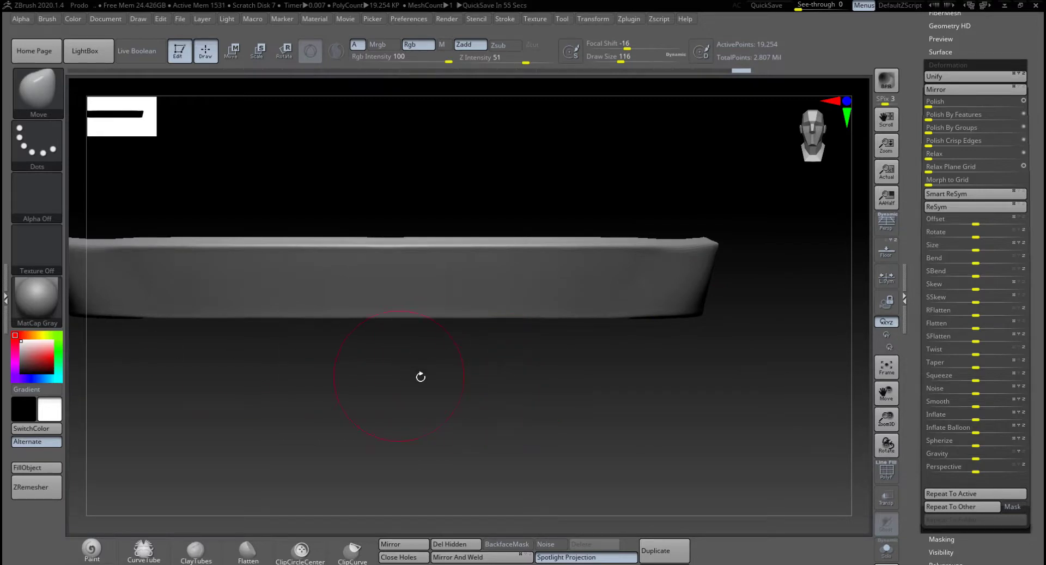
left_click_drag(420, 376, 452, 381)
Step: Append a Circle3D mesh as a new subtool alongside the collar
scroll(963, 132, "up", 5)
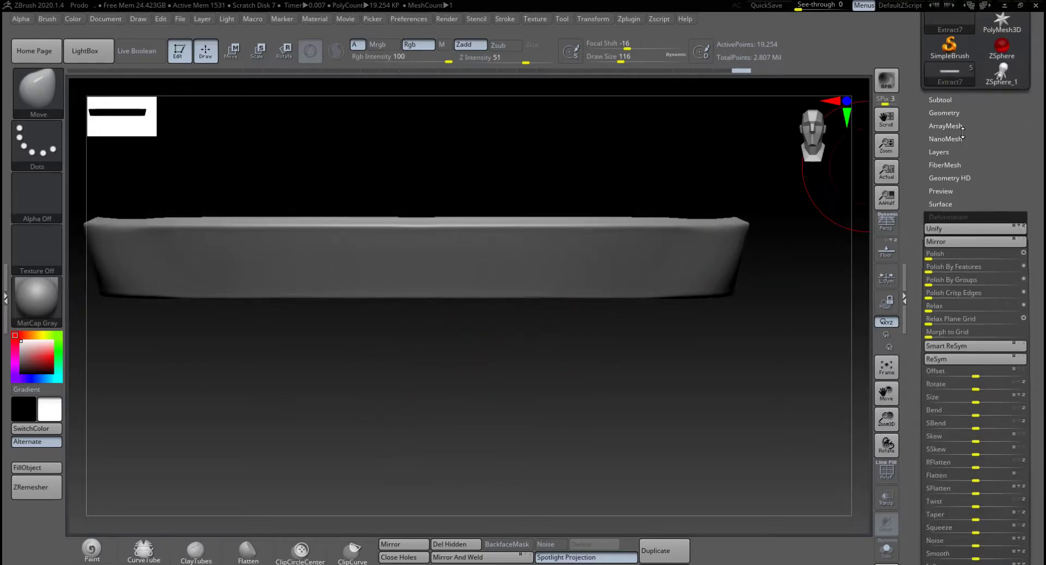
left_click(945, 99)
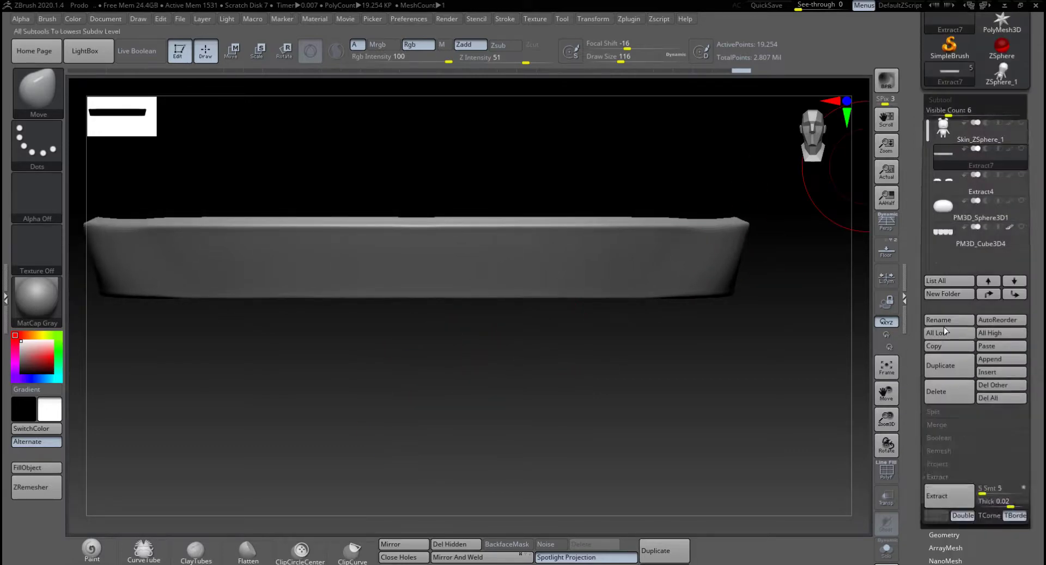
left_click_drag(681, 386, 556, 370)
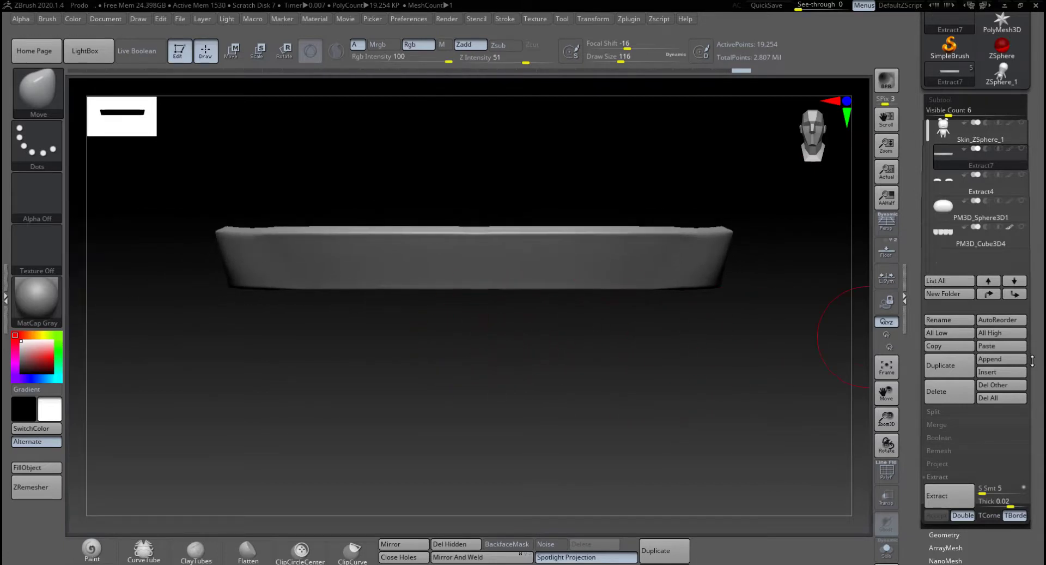
left_click(979, 360)
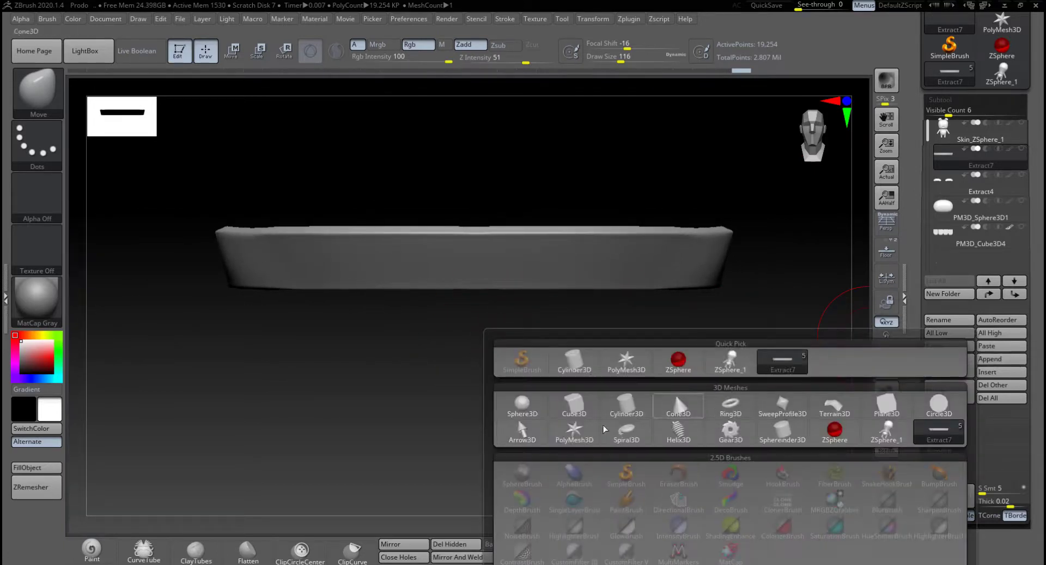
left_click(941, 412)
left_click_drag(732, 381, 557, 377, "alt")
Step: Select the circle subtool, move it straight down below the collar, and display only the circle
key("w")
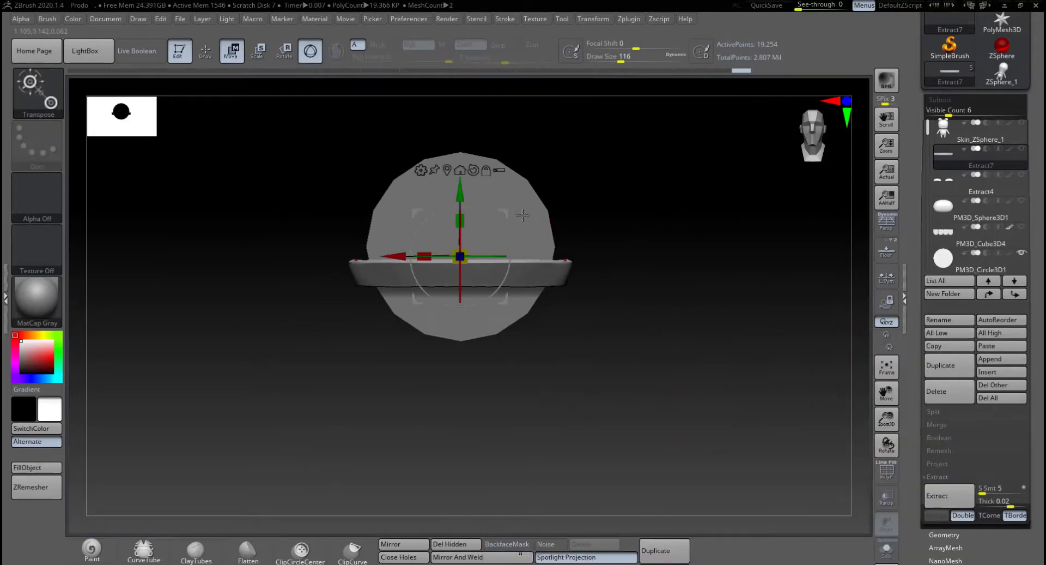
left_click_drag(461, 194, 462, 304)
key("ctrl+z")
left_click_drag(928, 129, 951, 113)
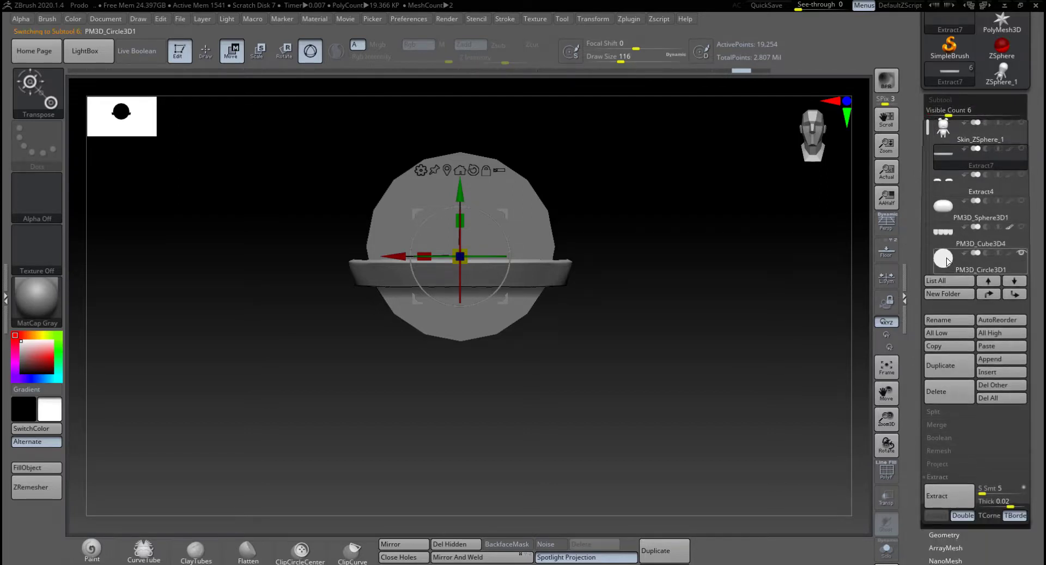
left_click(946, 261)
left_click_drag(461, 191, 462, 303)
left_click(1021, 228)
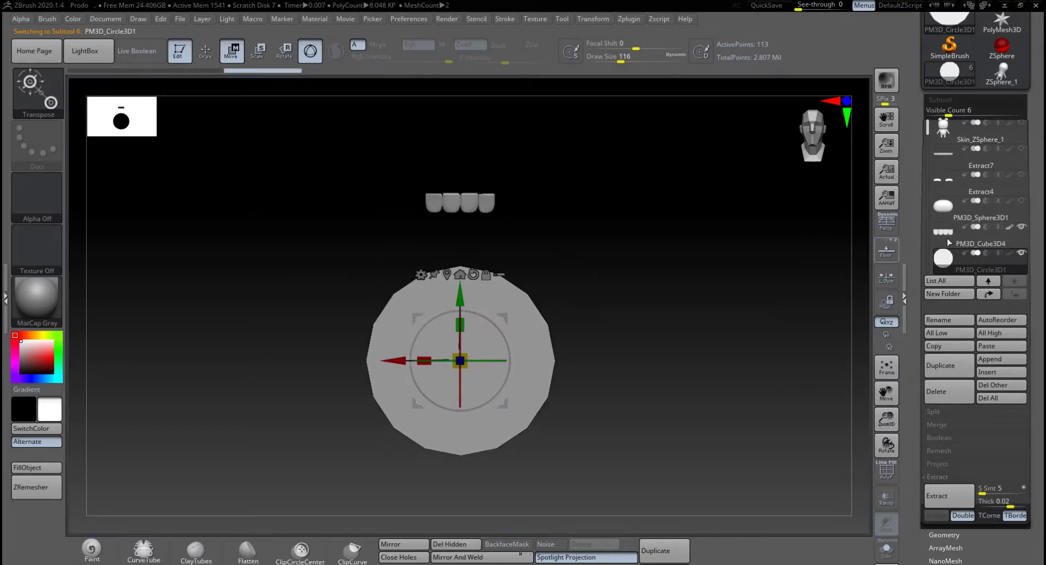
left_click(1023, 228)
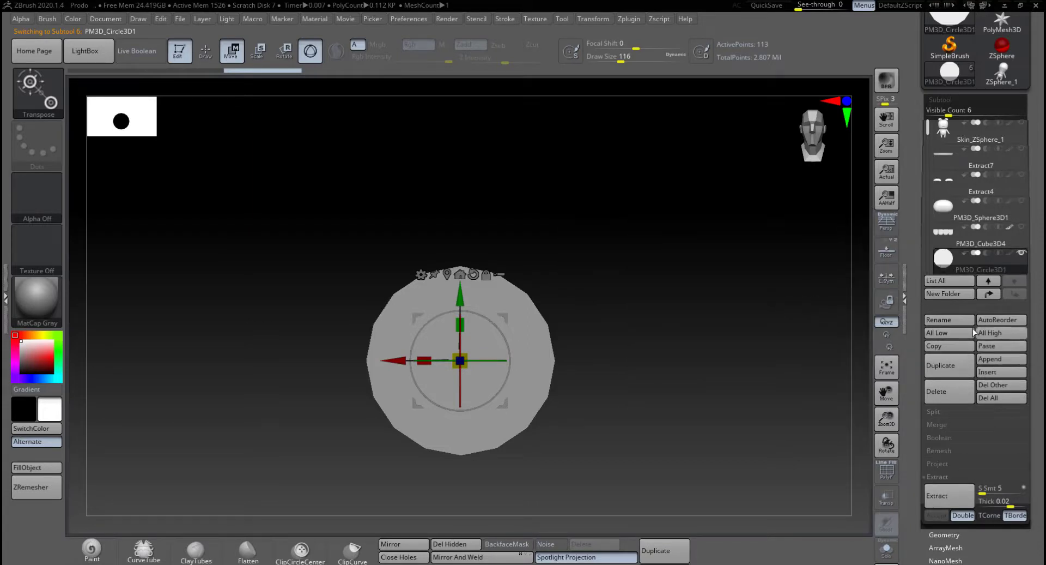
Step: Move the circle subtool up the list to directly beneath the collar's entry and display the collar again
left_click(992, 295)
left_click(990, 296)
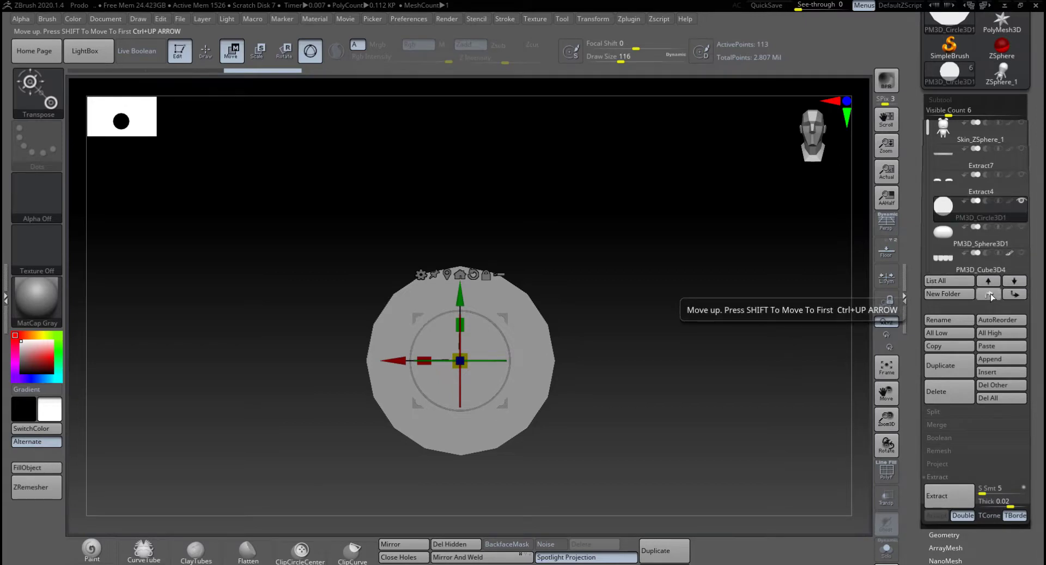
left_click(992, 296)
mouse_move(1026, 166)
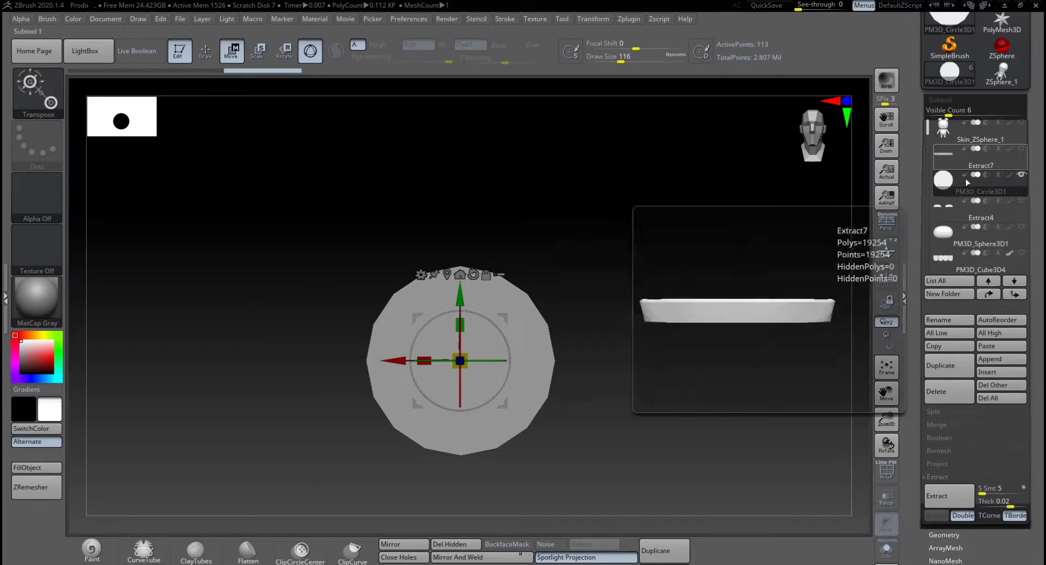
left_click(1023, 148)
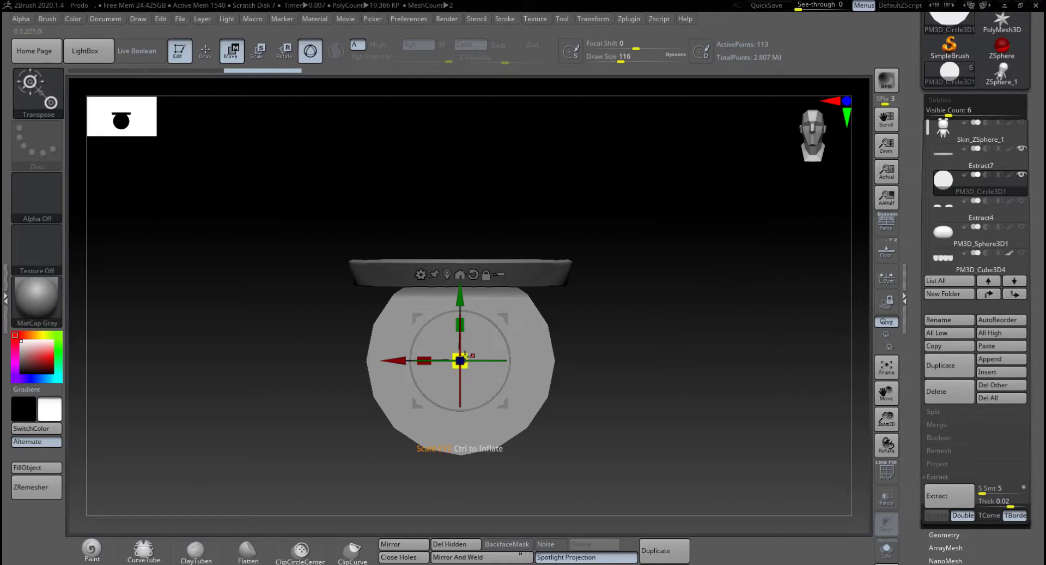
Step: Try to scale the circle and give its flat mesh thickness along the depth axis
left_click_drag(463, 359, 440, 367)
left_click_drag(646, 334, 574, 332)
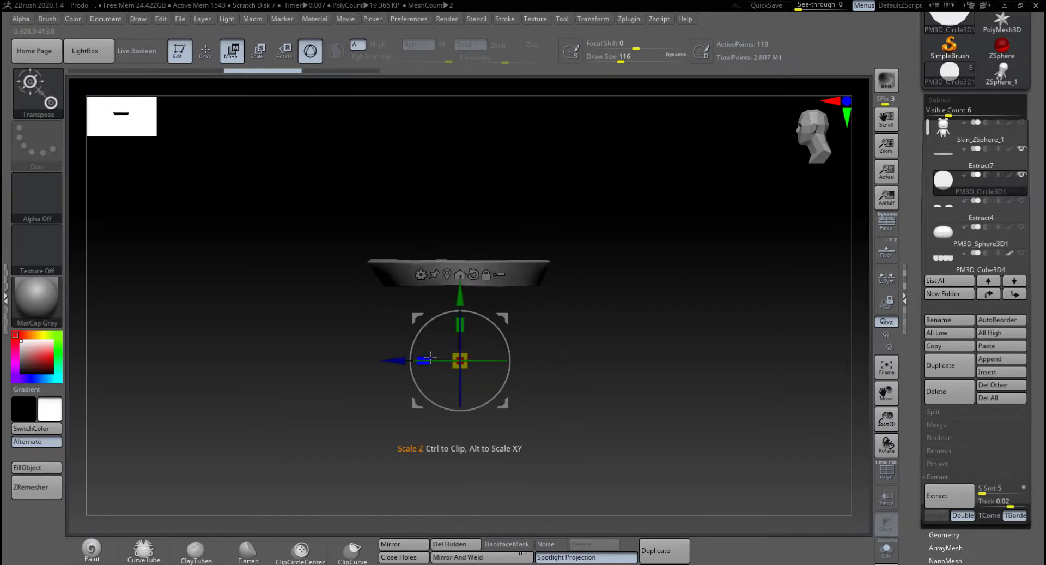
left_click_drag(418, 359, 414, 357)
left_click_drag(315, 355, 315, 356)
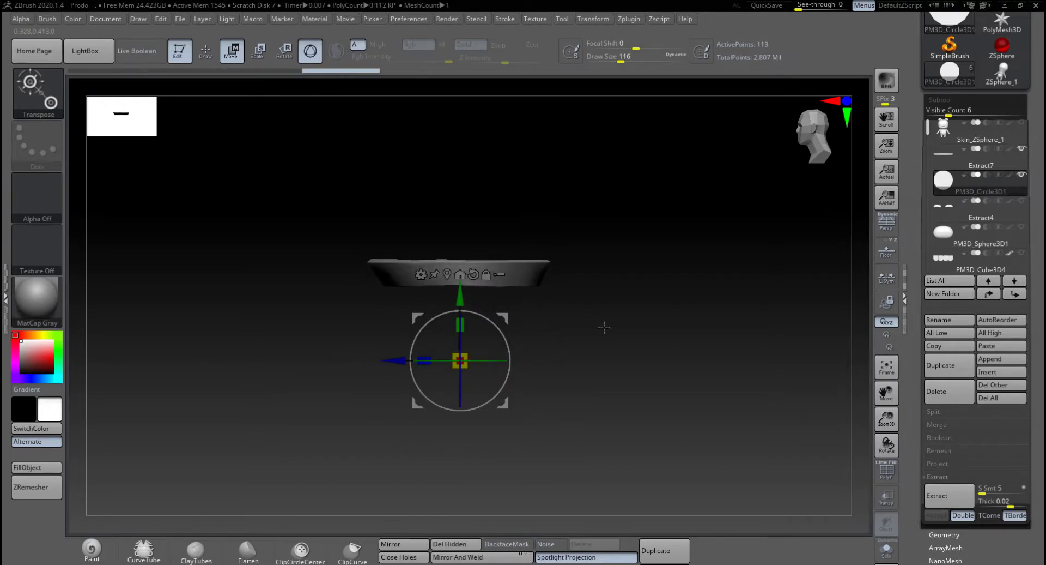
left_click_drag(603, 327, 651, 326)
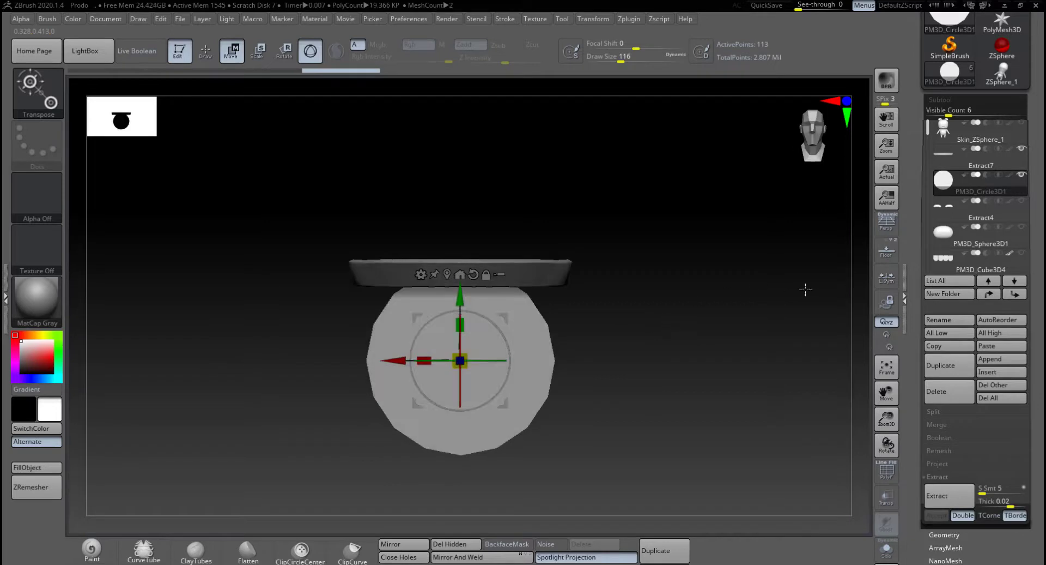
Step: Delete the circle subtool, and append a Cylinder3D mesh as a new subtool from the collar instead
left_click(941, 392)
left_click(850, 416)
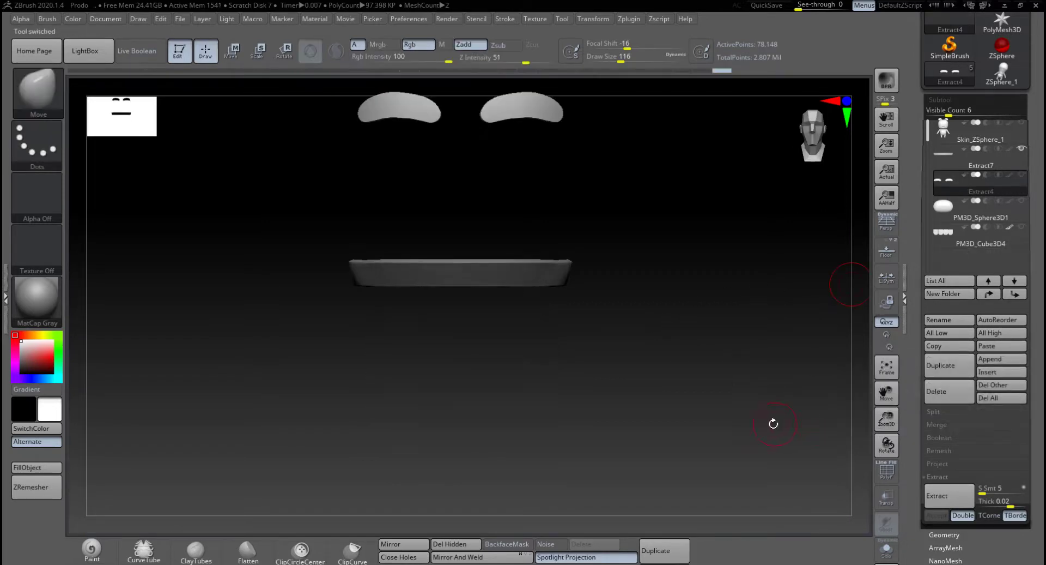
left_click(939, 162)
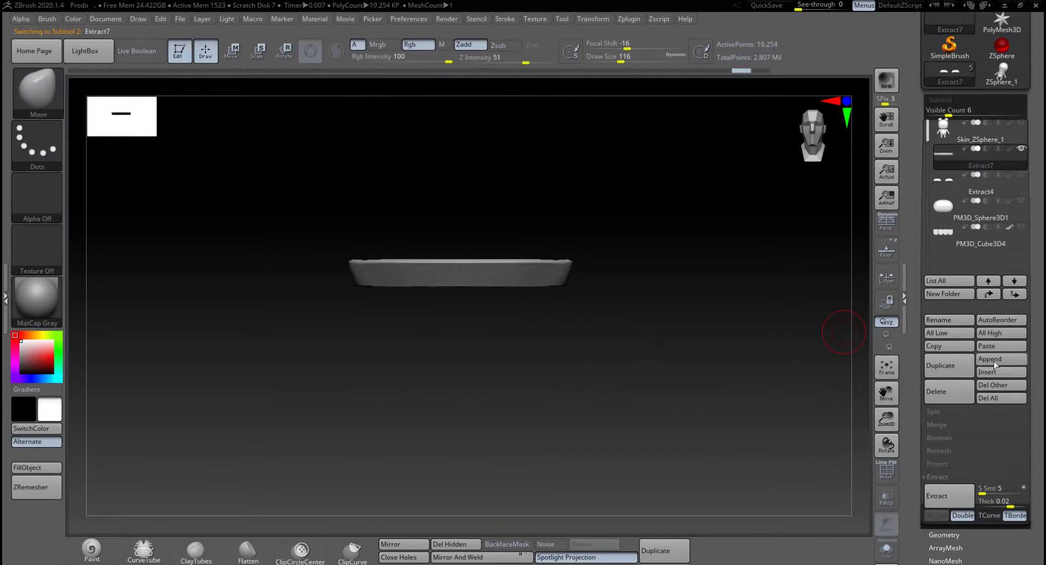
left_click(993, 361)
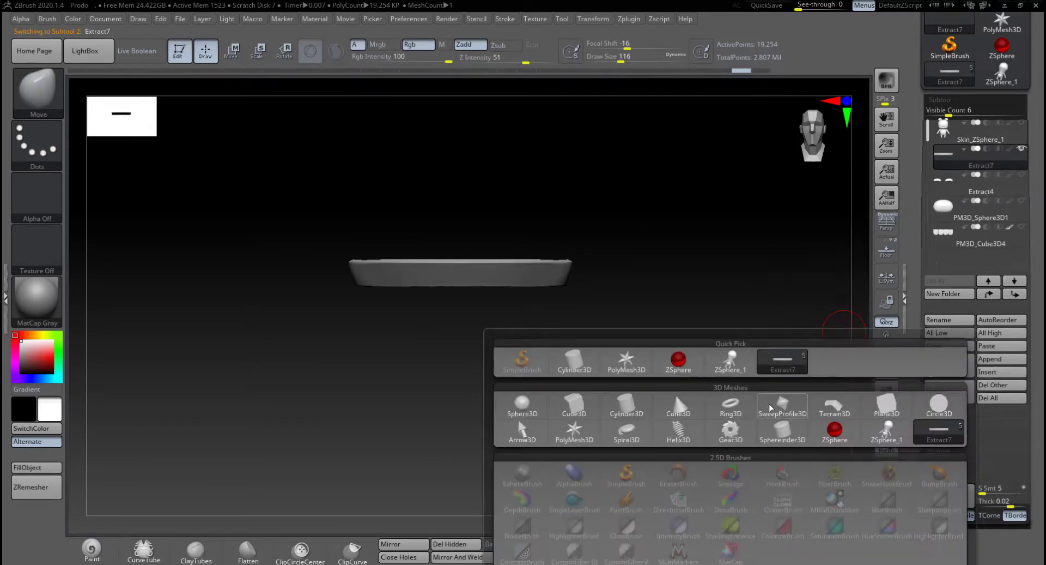
mouse_move(874, 416)
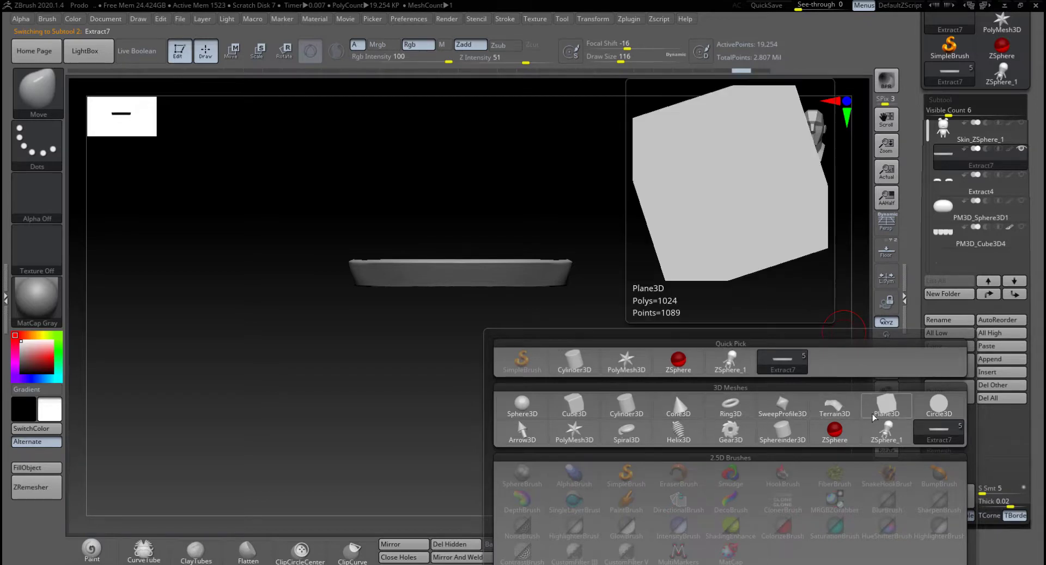
left_click(632, 413)
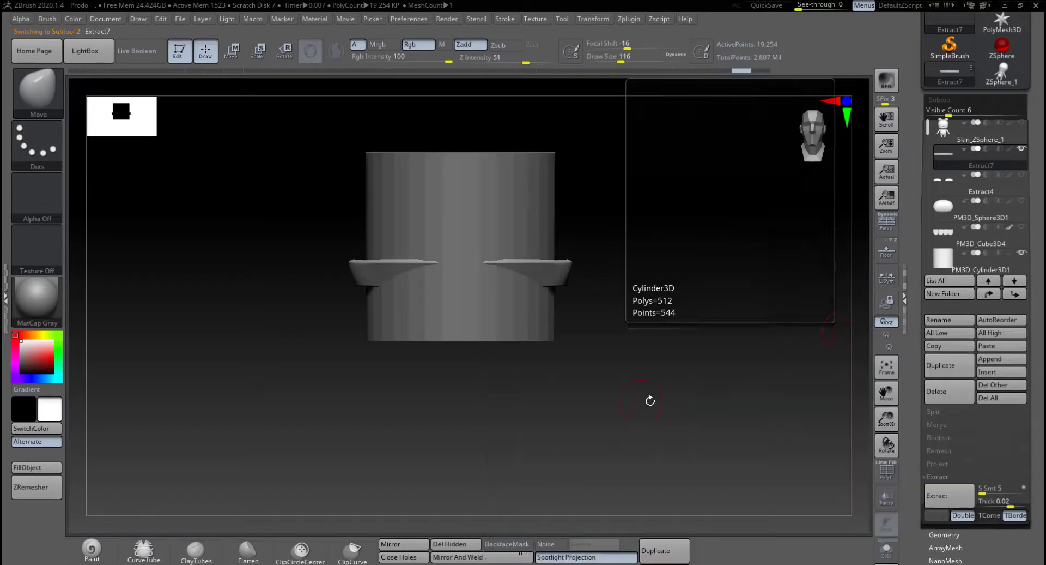
Step: Select the cylinder, rotate it so its flat end faces forward, and scale it along its axis into a thin disc
key("shift")
left_click_drag(678, 356, 682, 402, "alt")
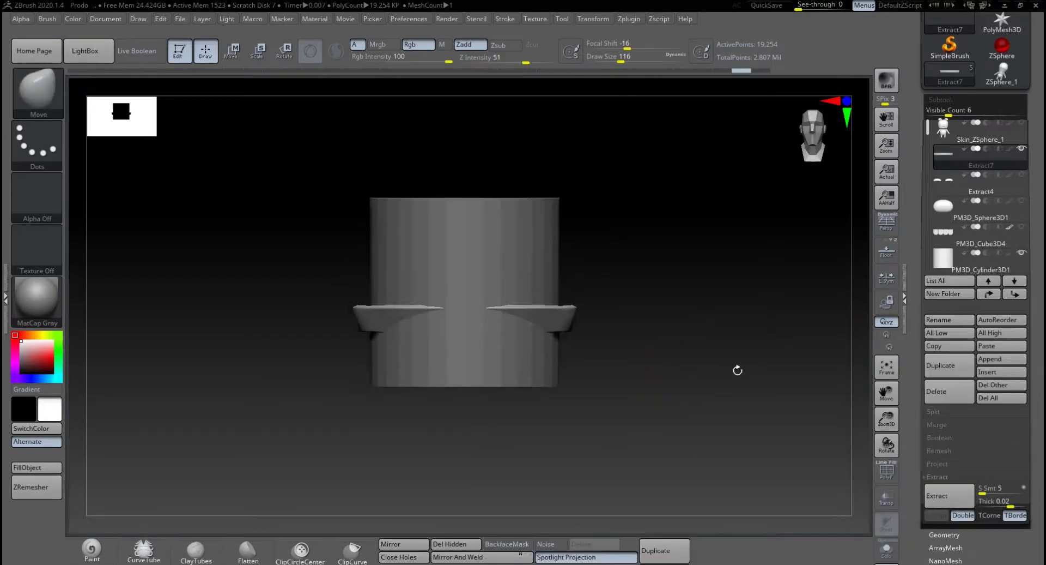
left_click(956, 261)
left_click_drag(658, 366, 632, 369)
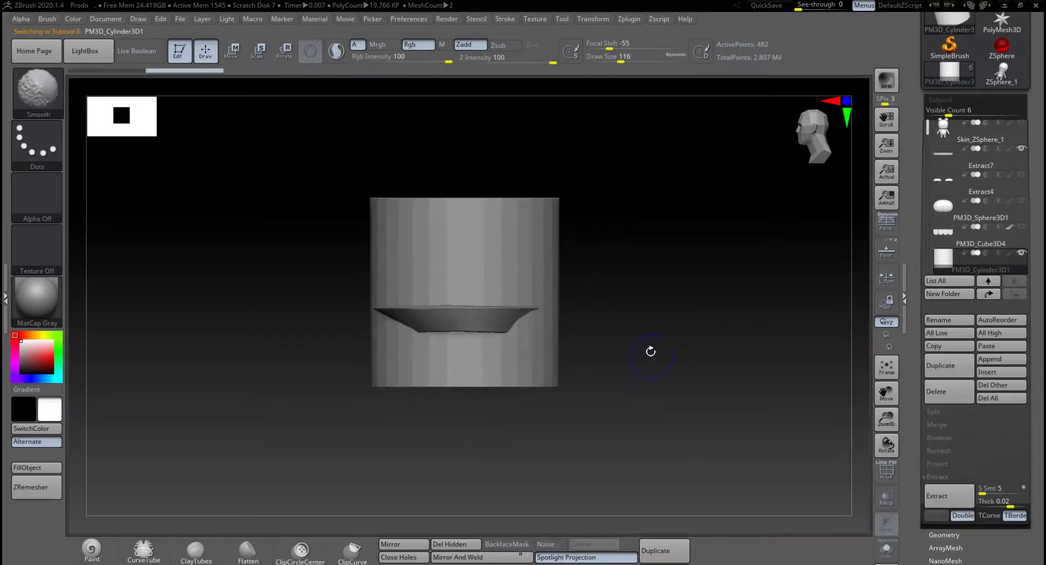
key("e")
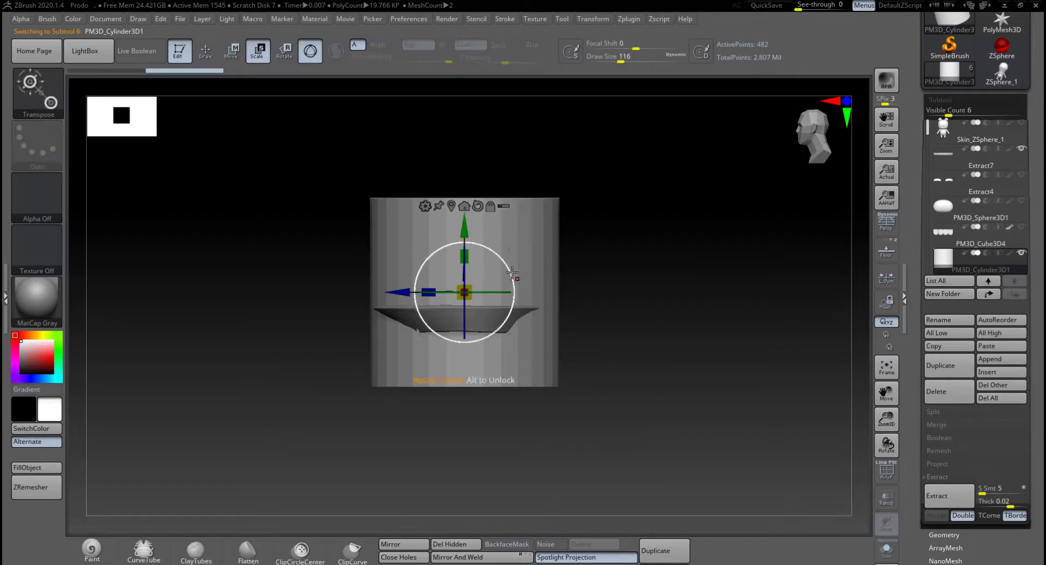
left_click_drag(492, 273, 437, 228)
left_click_drag(429, 289, 544, 294)
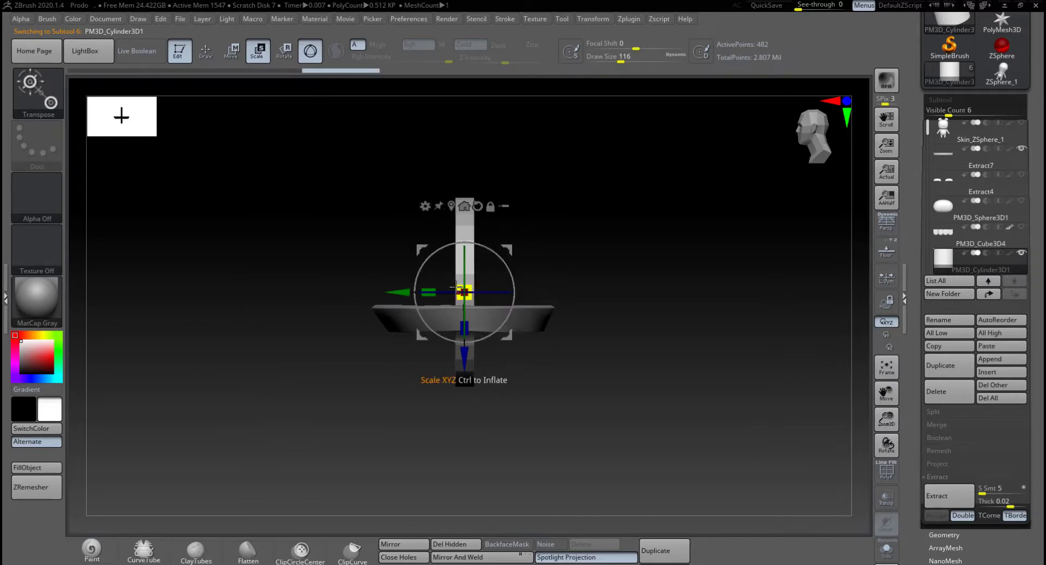
Step: Shrink the disc and move it forward and down so it sits in front of and below the collar
left_click_drag(434, 289, 382, 288)
left_click_drag(510, 251, 435, 340)
left_click_drag(566, 321, 718, 292, "shift")
left_click_drag(612, 306, 691, 336, "alt")
left_click_drag(691, 337, 772, 301, "alt")
Step: Display the floor's reference drawing, then scale the disc down and raise it to match the drawn collar tag
key("shift+p")
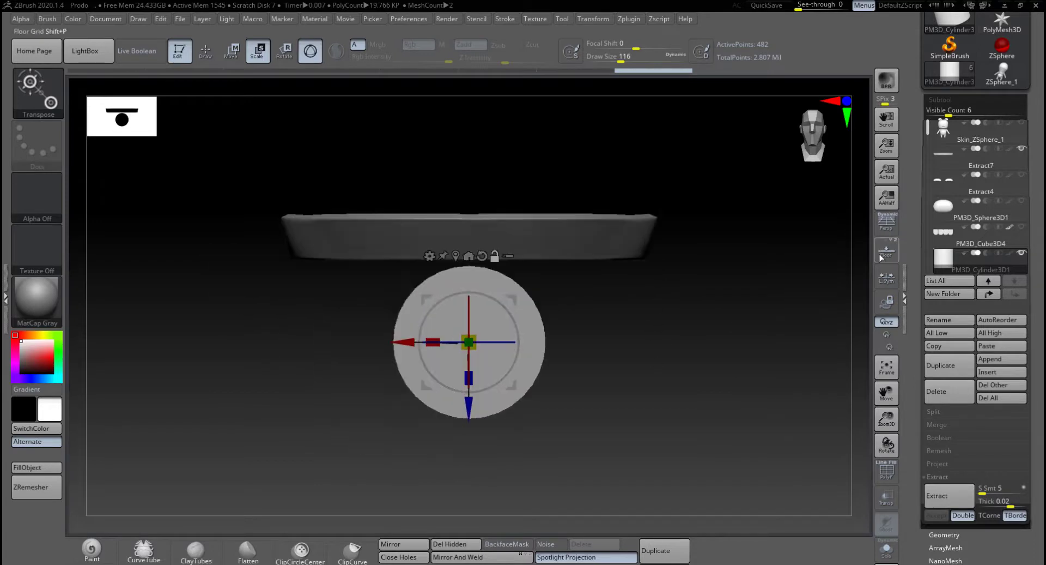
left_click_drag(474, 341, 487, 309)
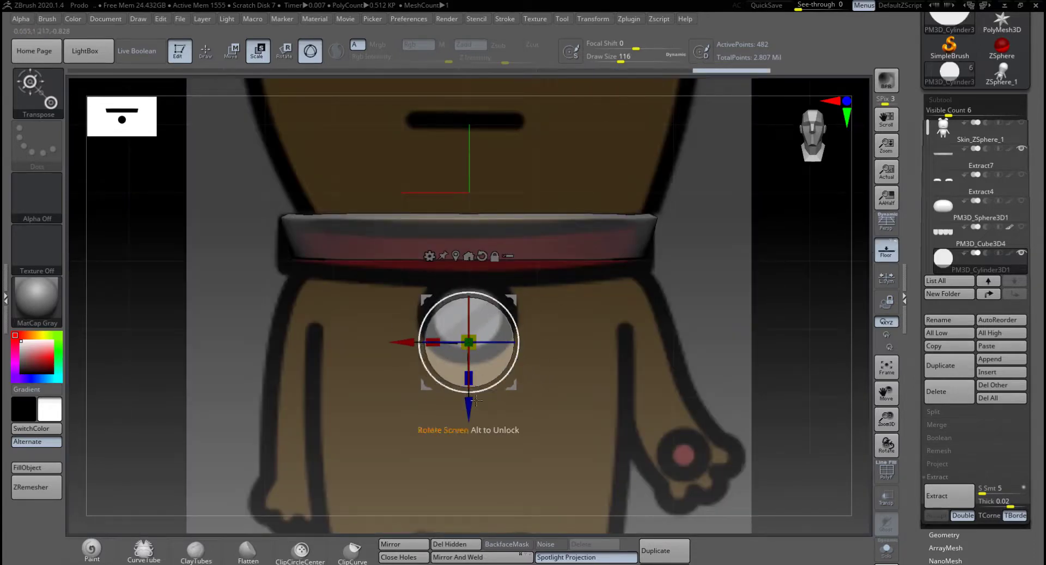
left_click_drag(469, 414, 467, 379)
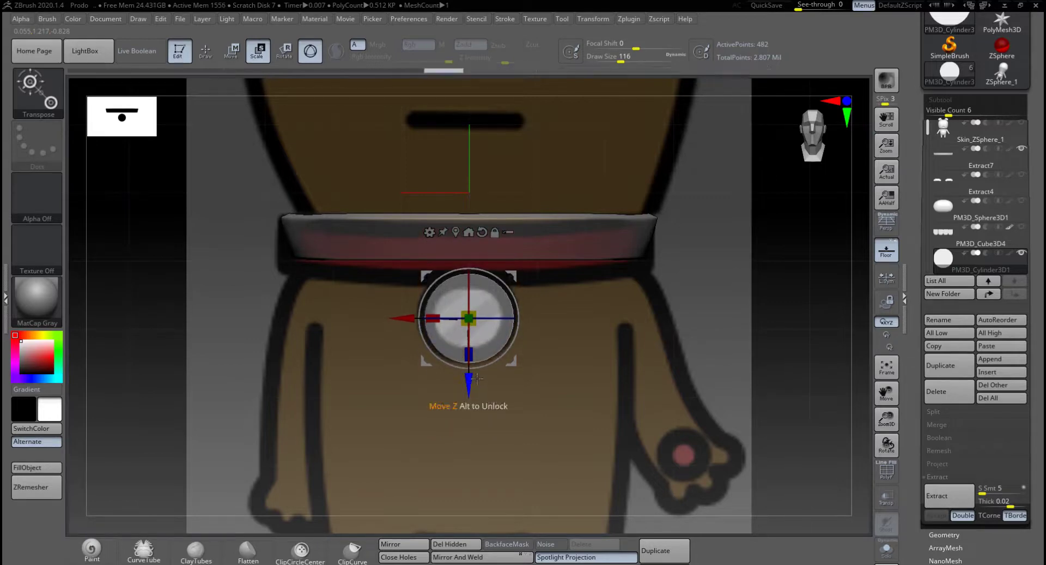
left_click_drag(477, 310, 474, 317)
left_click_drag(470, 378, 471, 361)
Step: Thicken the disc slightly along its axis and, with the body displayed, position it against the chest below the collar
left_click_drag(801, 287, 716, 281)
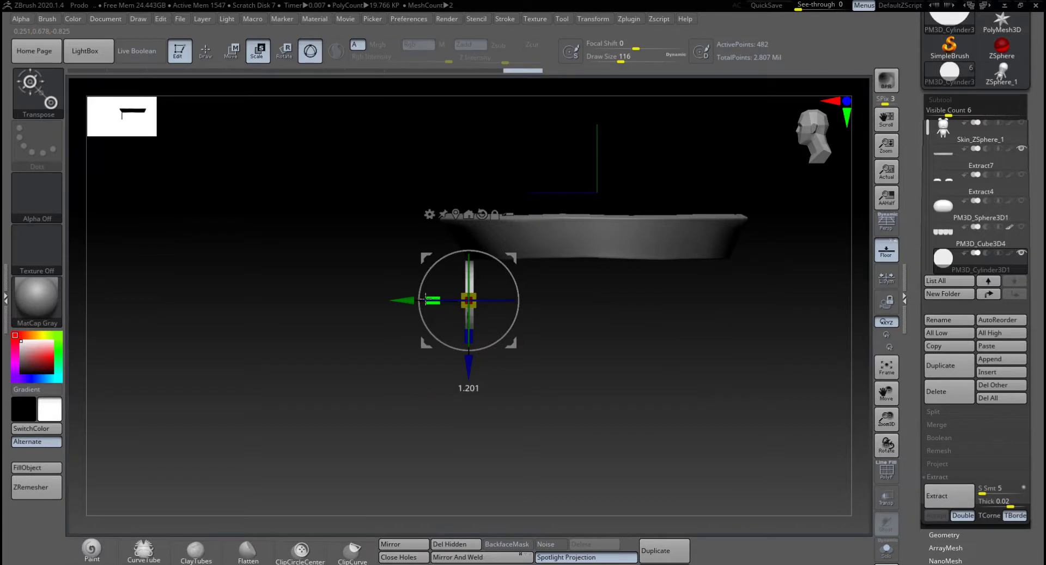
left_click_drag(426, 299, 427, 299)
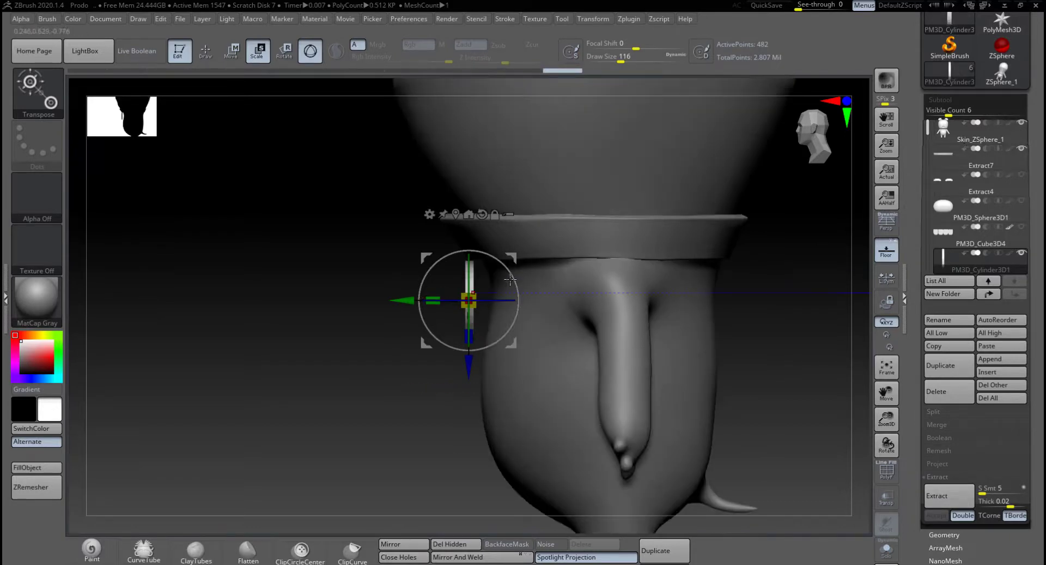
left_click_drag(406, 348, 361, 334, "alt")
right_click_drag(361, 335, 423, 391)
left_click_drag(426, 395, 425, 392)
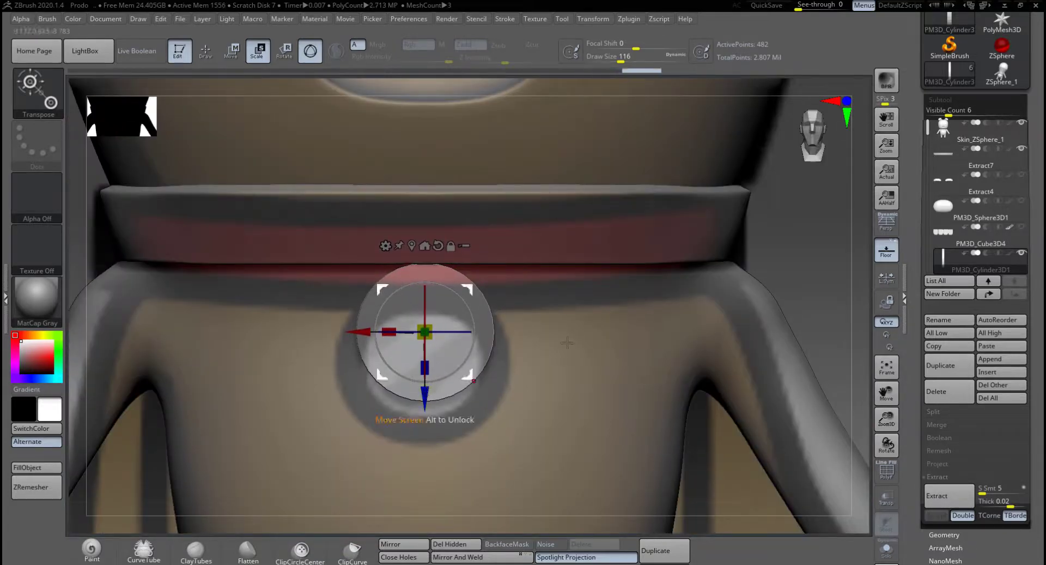
Step: Hide the reference drawing and switch back to Draw mode to check the disc's size on the whole character
left_click(880, 253)
right_click_drag(806, 260, 640, 283, "ctrl")
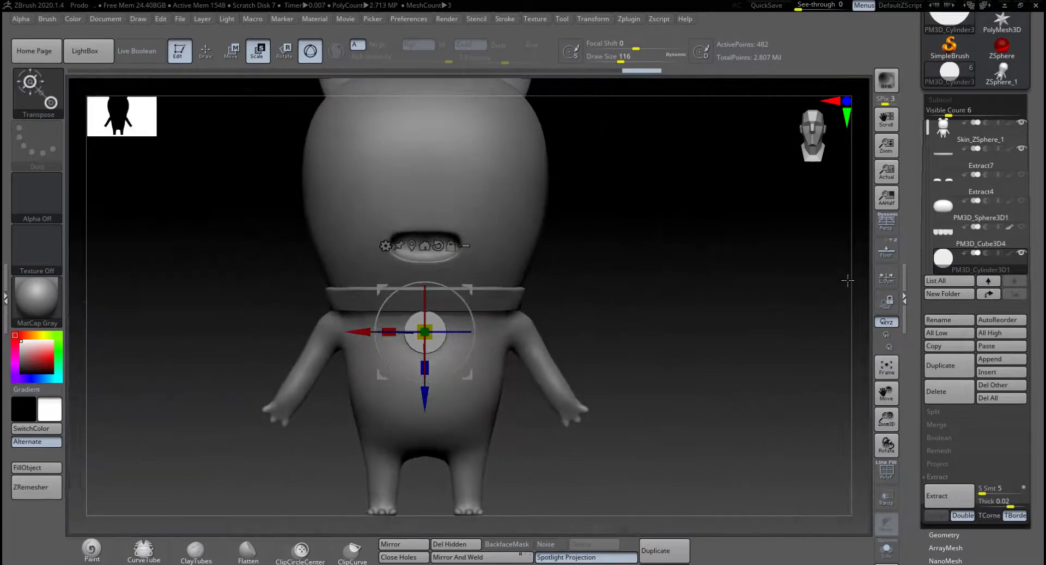
left_click(205, 51)
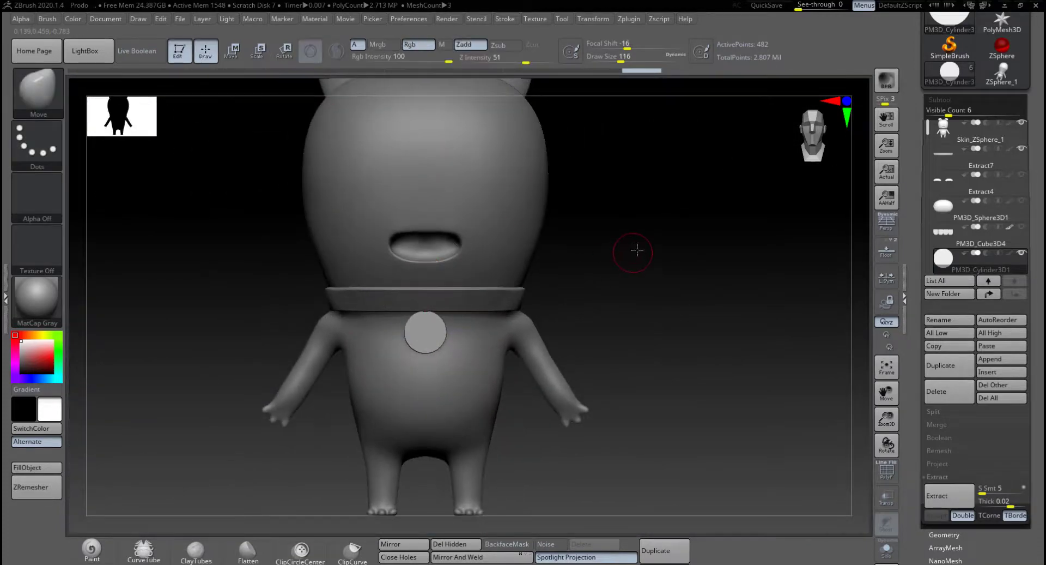
Step: Tilt the disc to follow the chest's slope and shift it slightly outward along its axis
mouse_move(635, 250)
right_mouse_down()
mouse_move(685, 250)
mouse_move(582, 257)
mouse_move(607, 388)
mouse_move(562, 338)
right_mouse_up()
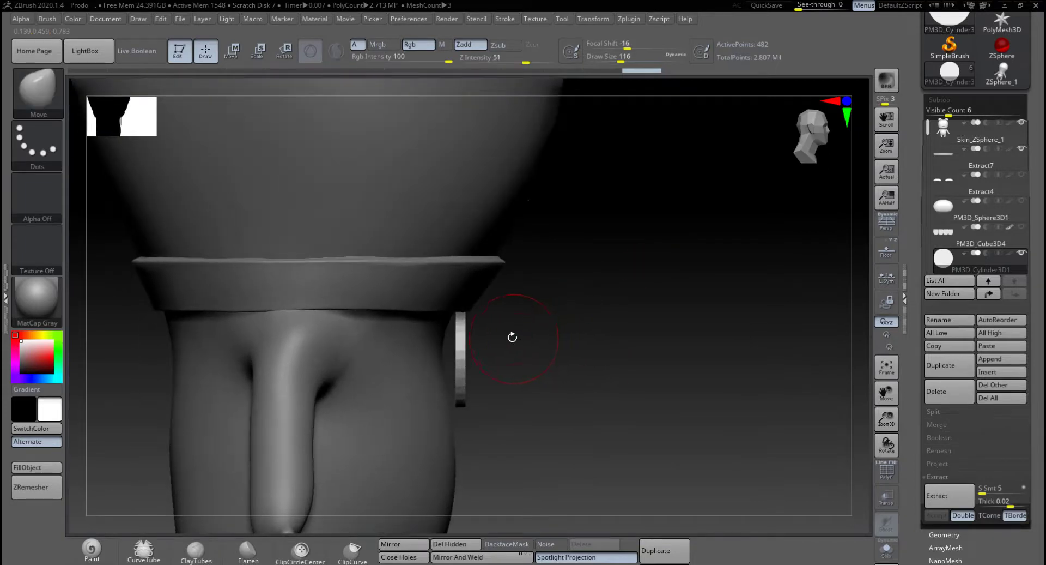
key("e")
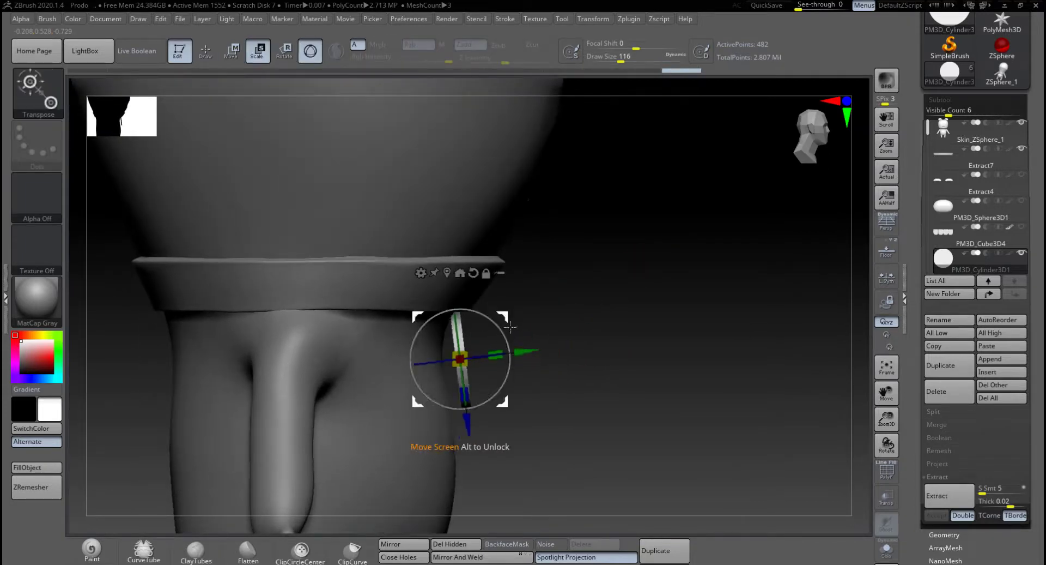
key("w")
left_click_drag(526, 351, 530, 355)
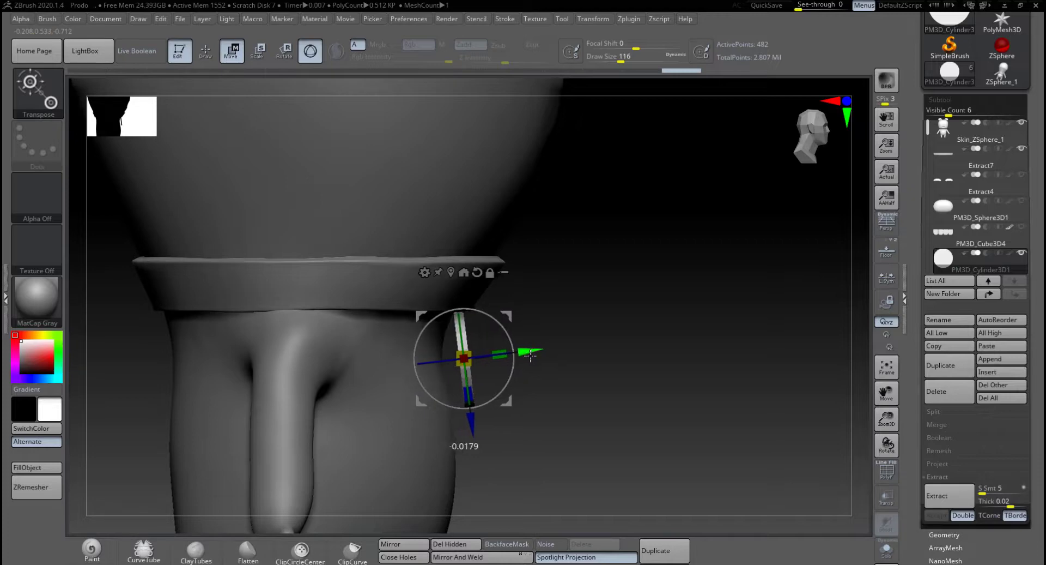
Step: Nudge the disc vertically just under the collar and reduce its tilt so it hangs nearly upright
right_click_drag(538, 310, 567, 332)
left_click_drag(469, 418, 469, 416)
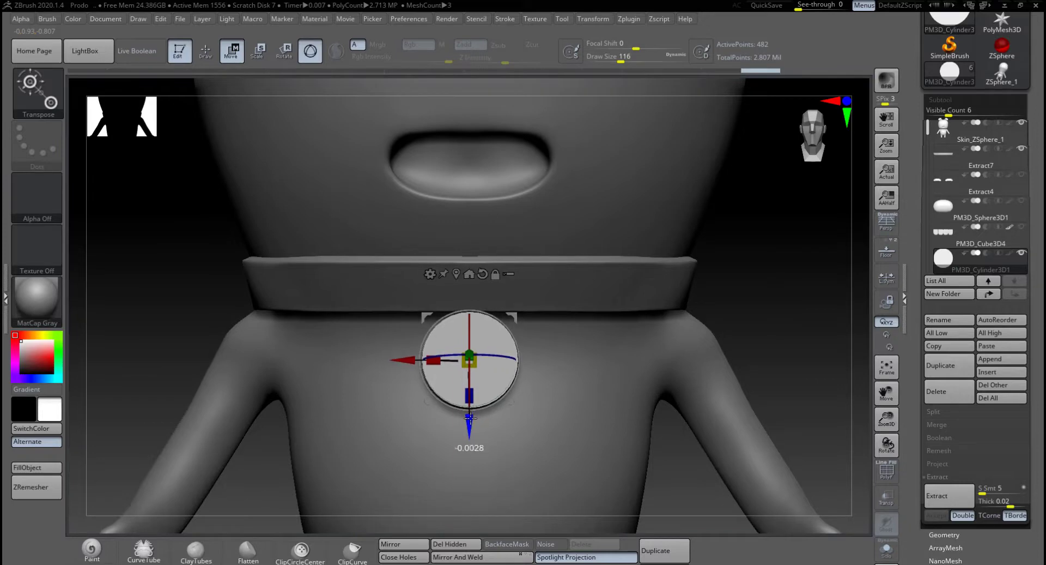
right_click_drag(687, 341, 811, 297, "shift")
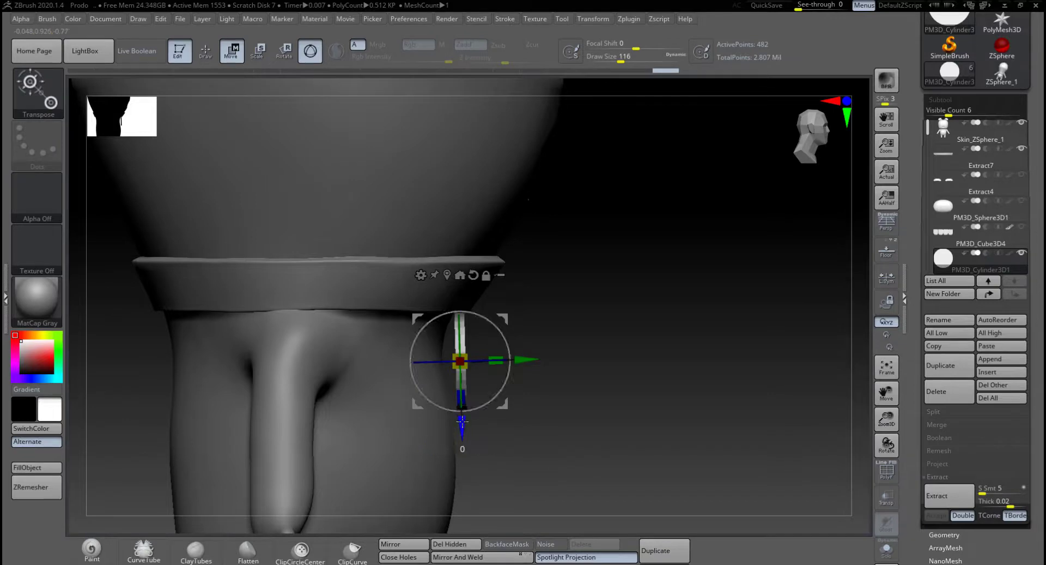
left_click_drag(462, 427, 462, 424)
Step: Return to Draw mode and display the eyebrow, nose and teeth subtools together with the rest of the character
left_click_drag(682, 313, 631, 319)
left_click_drag(757, 292, 556, 287, "alt")
left_click_drag(647, 275, 584, 265, "alt")
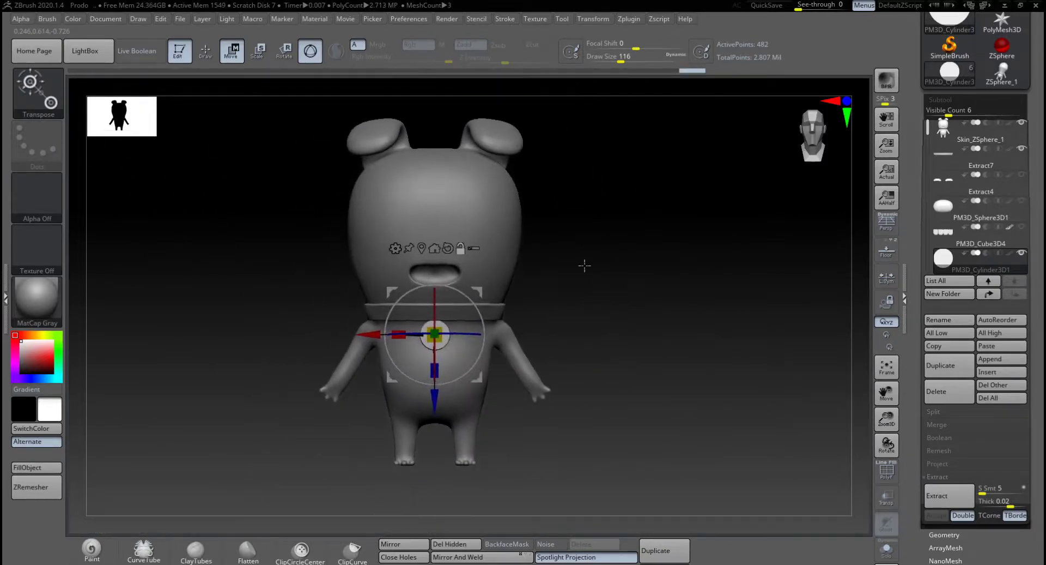
left_click(209, 53)
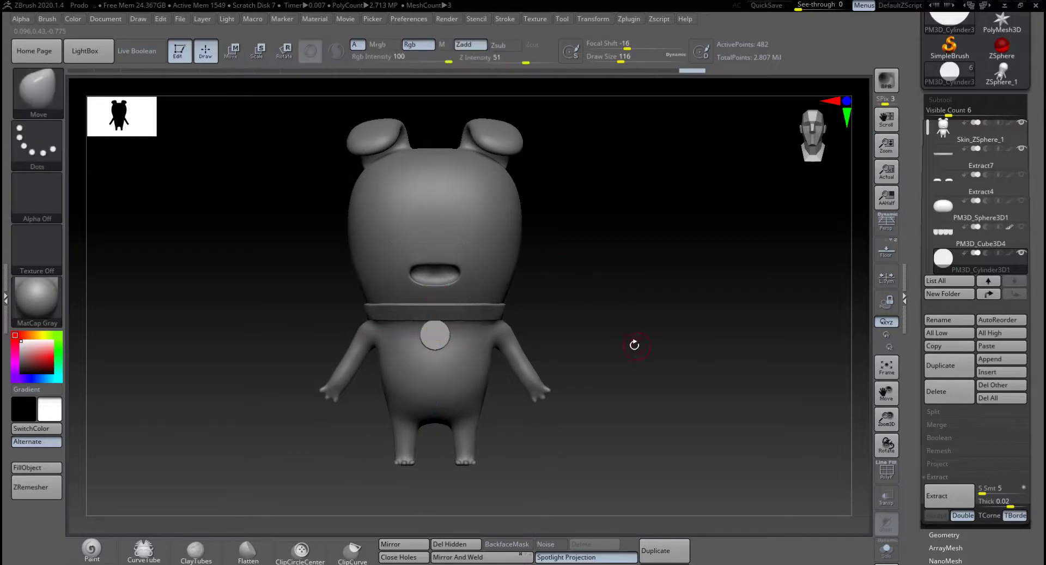
mouse_move(635, 345)
left_mouse_down()
mouse_move(642, 352)
mouse_move(658, 343)
mouse_move(600, 343)
mouse_move(611, 341)
mouse_move(602, 322)
mouse_move(619, 332)
left_mouse_up()
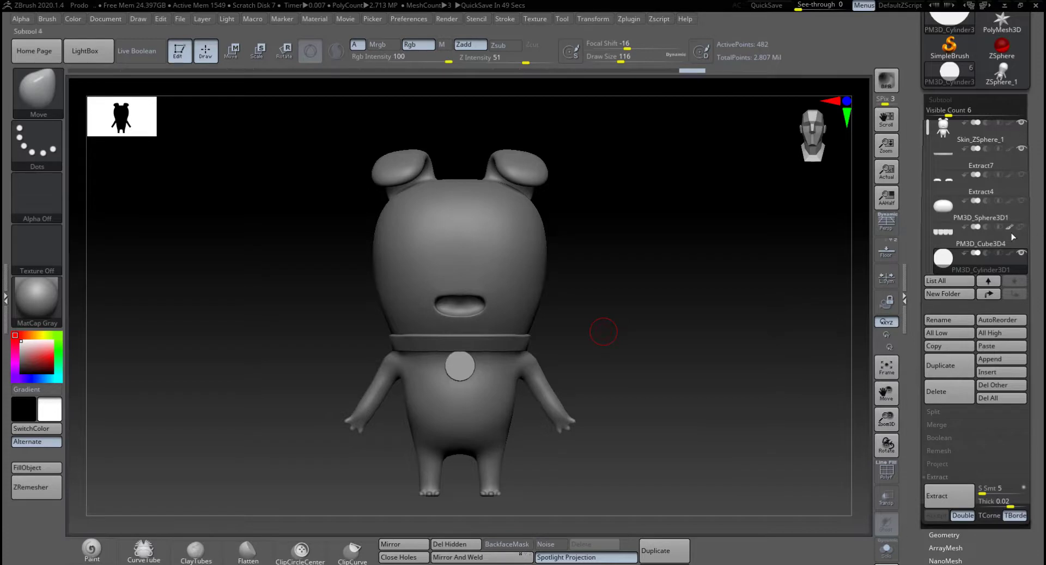
left_click(1024, 205)
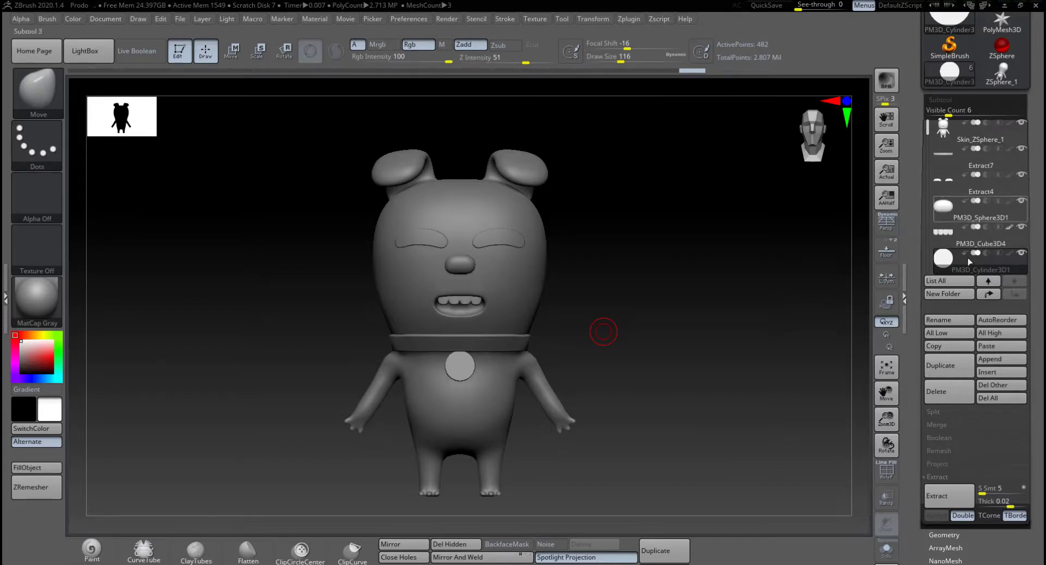
left_click_drag(592, 303, 453, 240)
left_click_drag(556, 245, 671, 236)
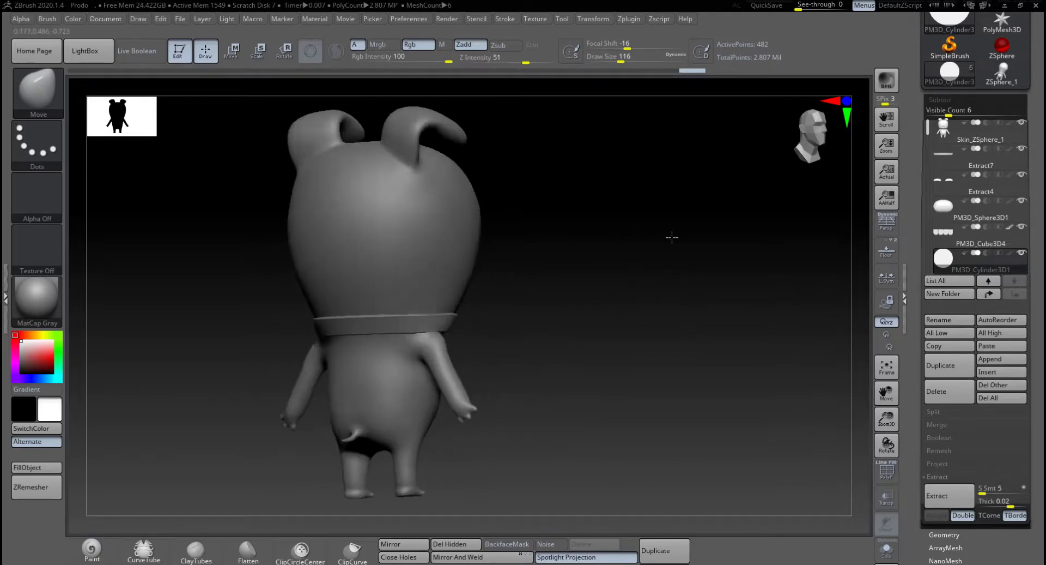
Step: Make the body the active subtool and review the complete character from the front
left_click(414, 245, "alt")
key("shift")
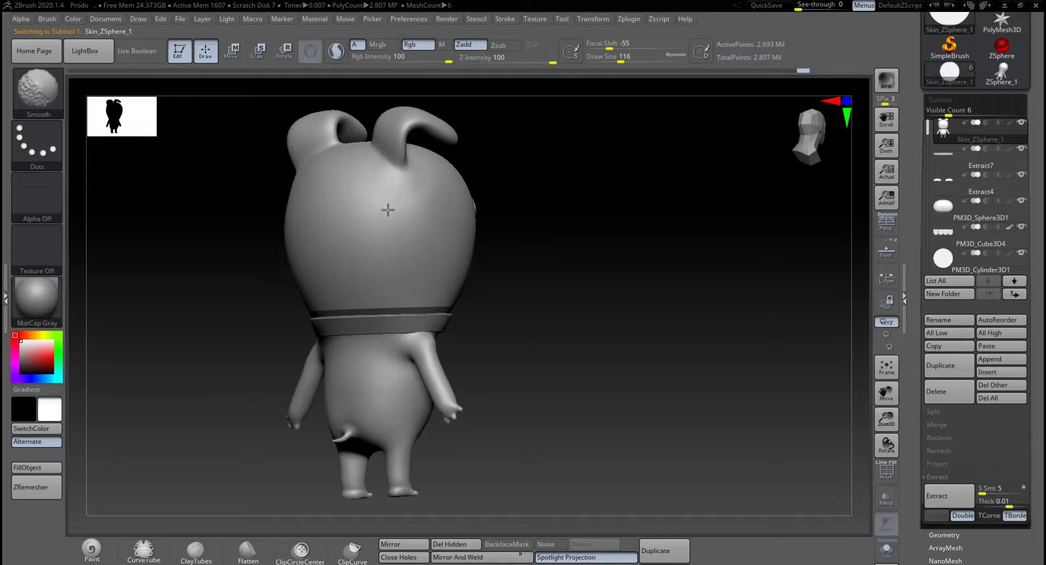
mouse_move(611, 235)
left_mouse_down()
mouse_move(577, 249)
mouse_move(644, 276)
left_mouse_up()
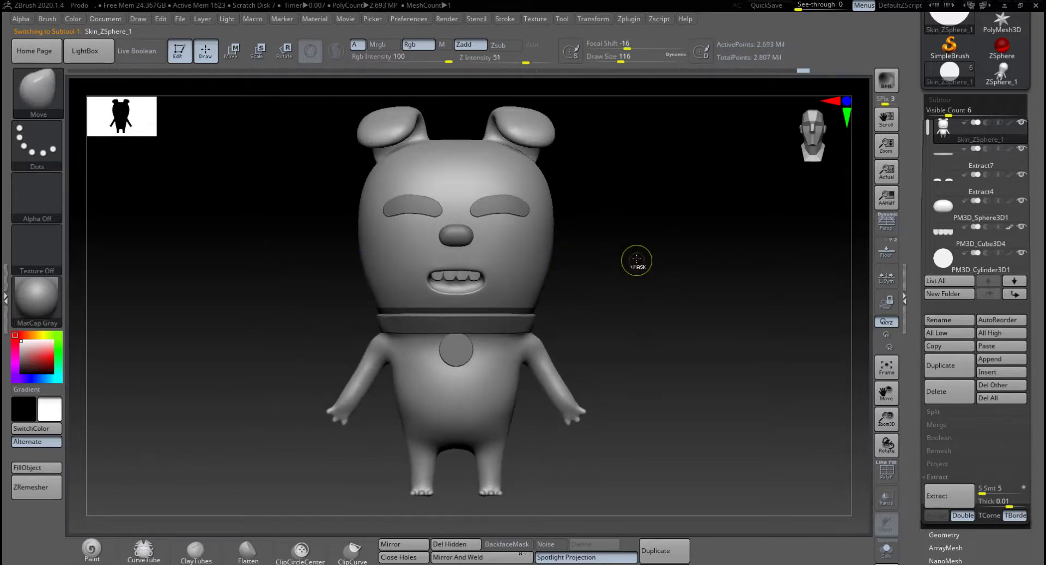
key("ctrl")
key("ctrl")
mouse_move(531, 355)
left_mouse_down()
mouse_move(696, 285)
mouse_move(649, 280)
left_mouse_up()
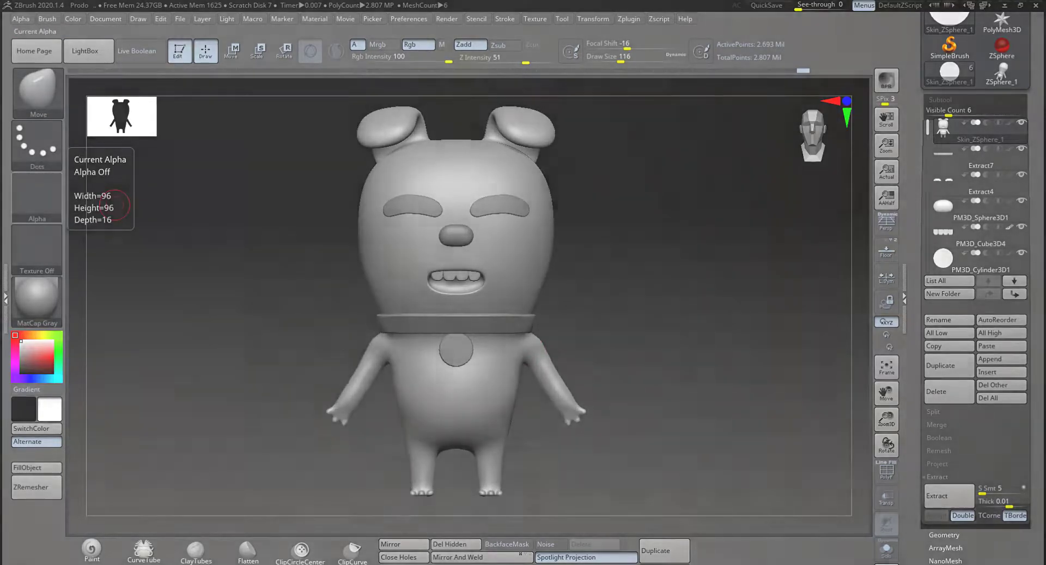